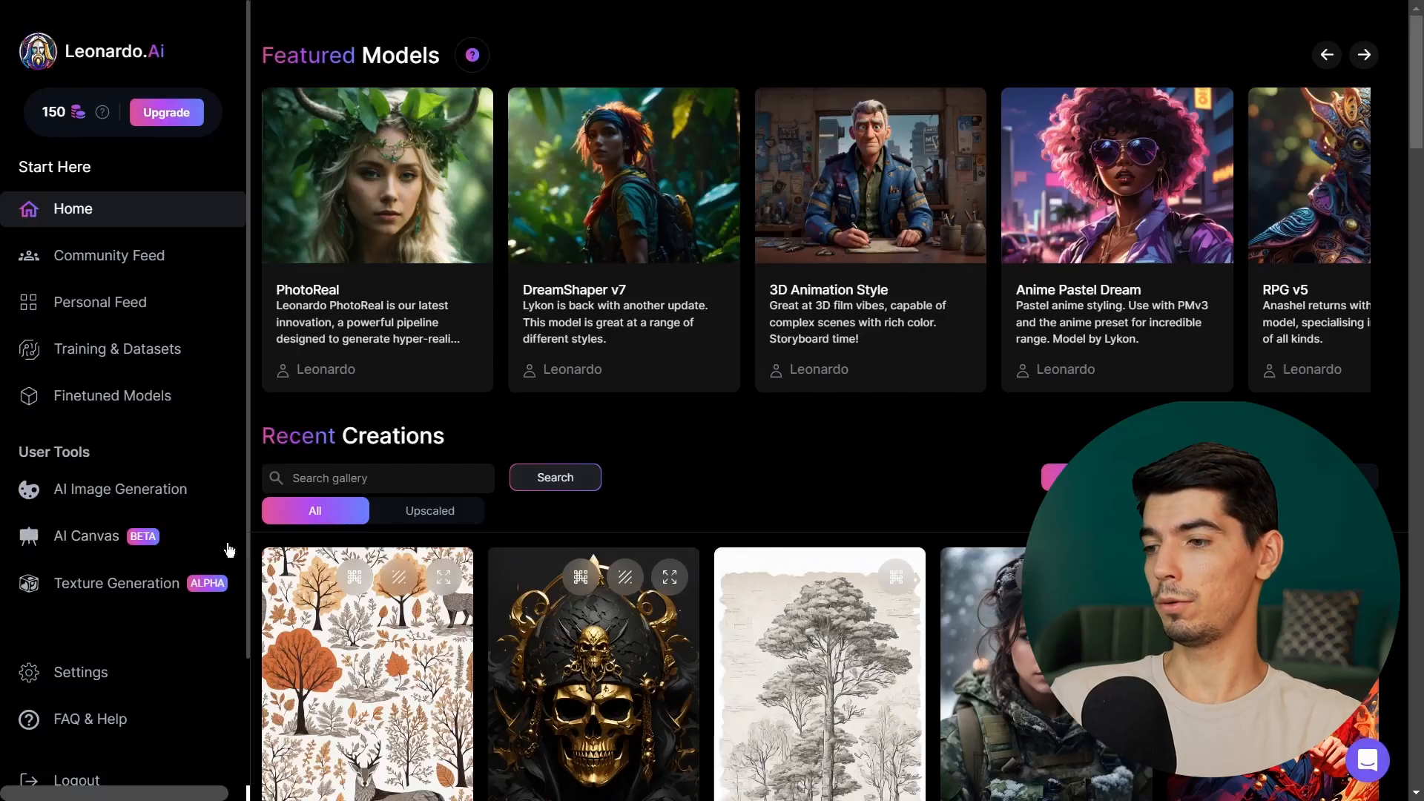
Step: Open the AI Canvas editor
left_click(139, 536)
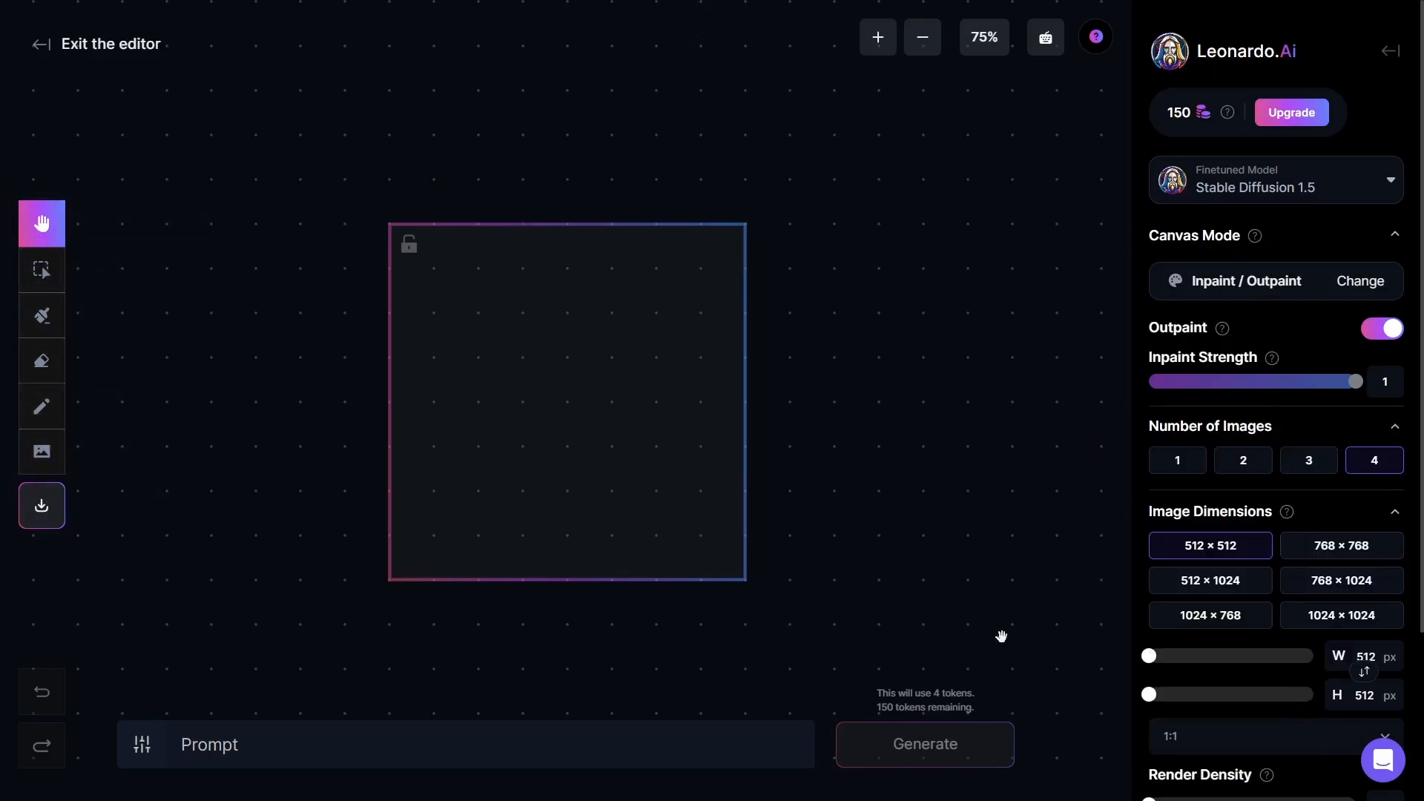
left_click(316, 744)
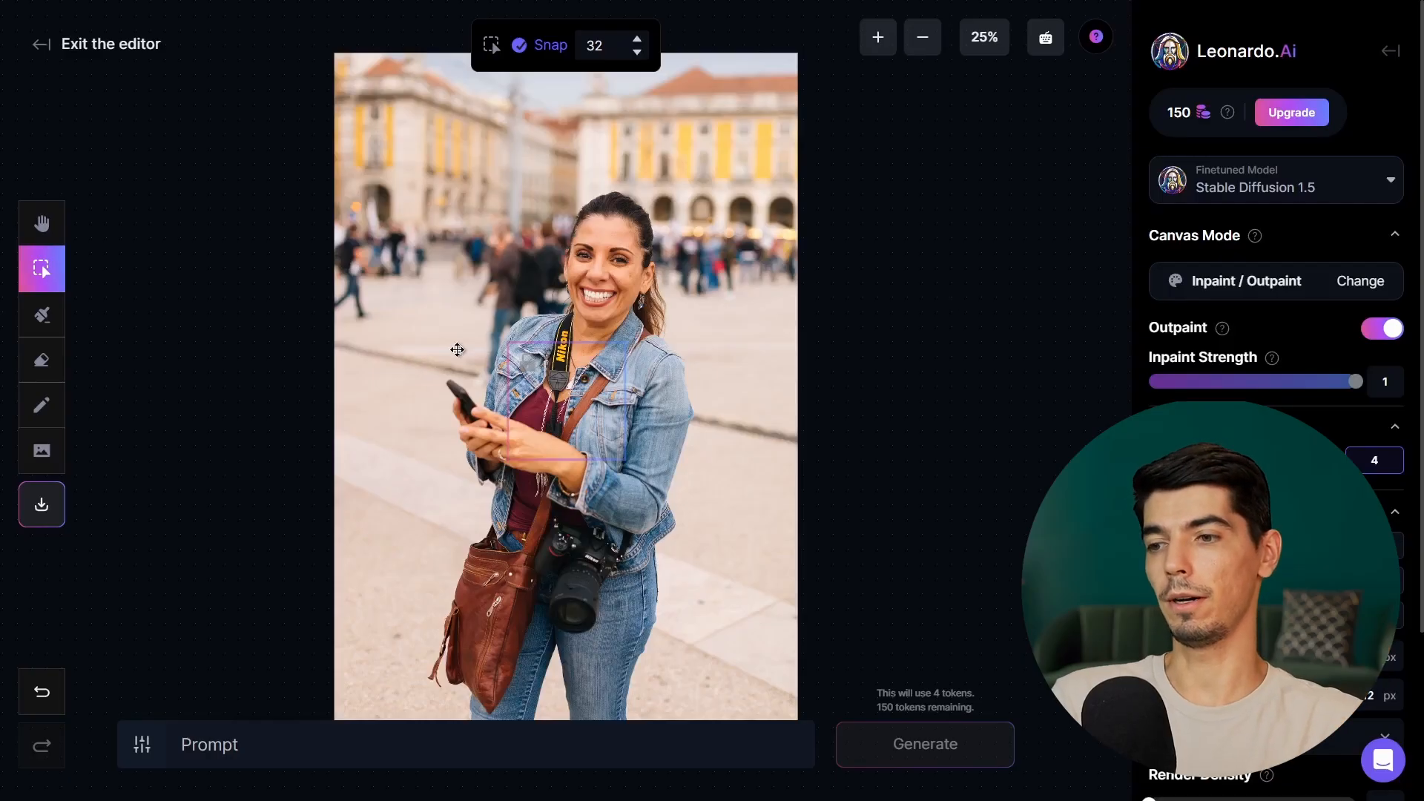
Step: Set the generation frame to 768 × 768 and place it over the crowd beside the woman's face, near the photo's right edge
left_click_drag(585, 394, 748, 253)
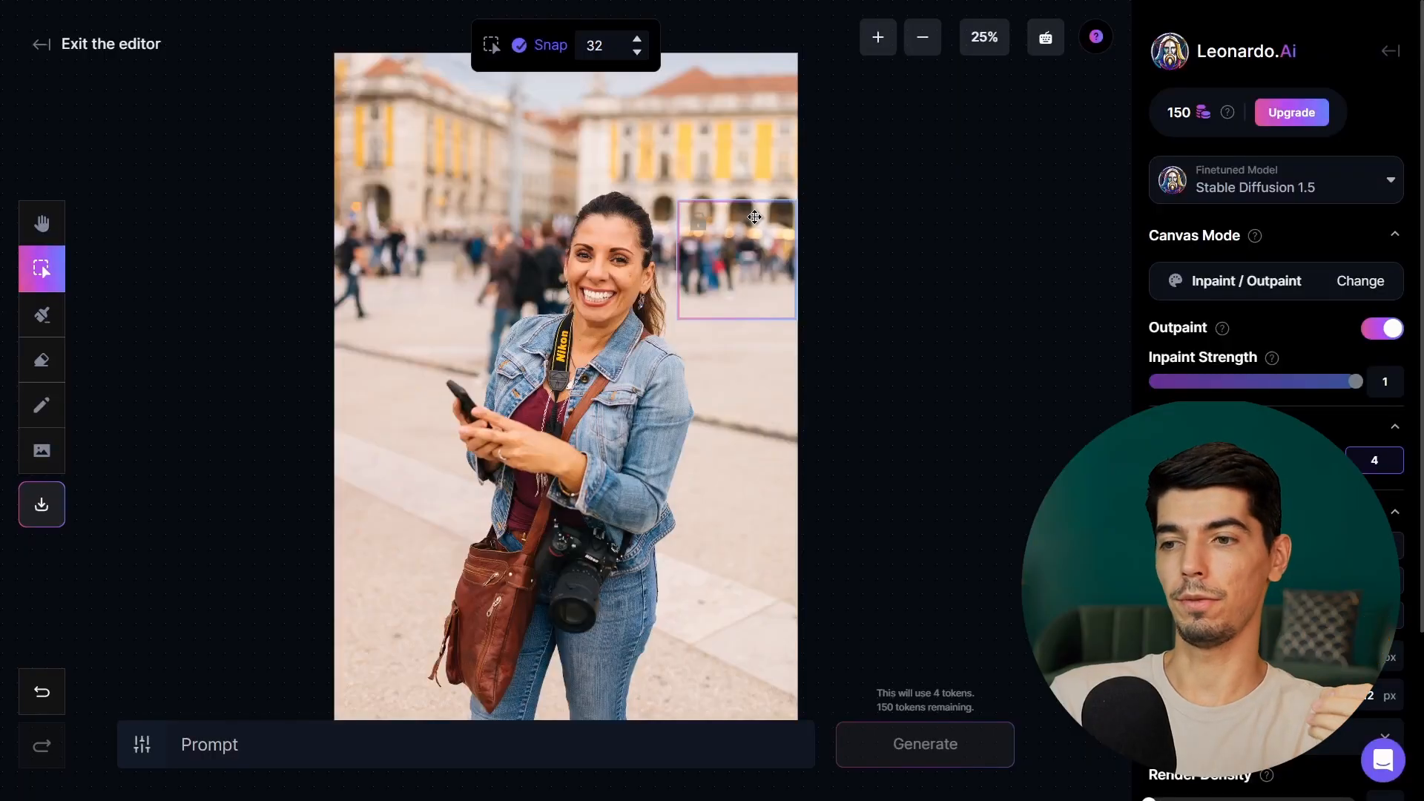
left_click_drag(755, 217, 731, 211)
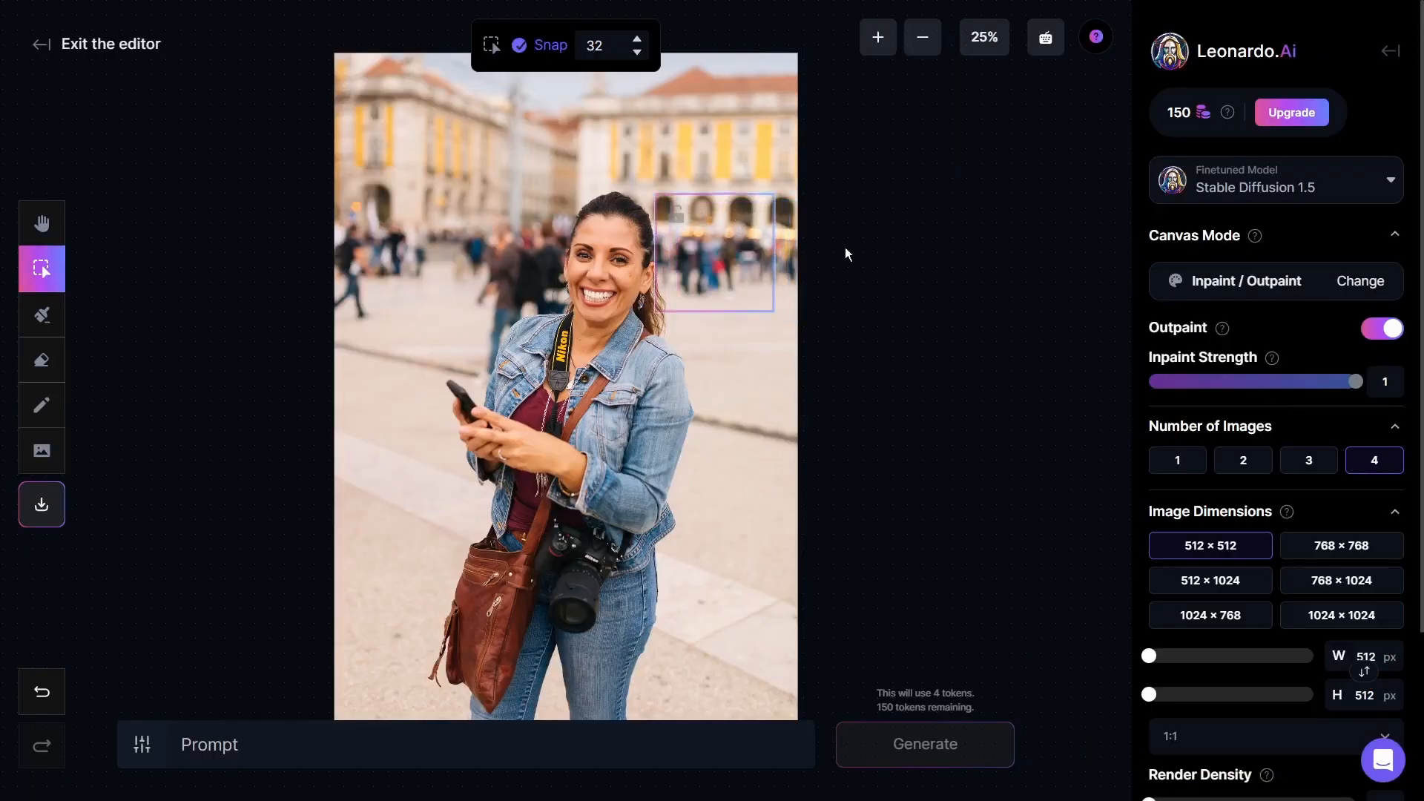
left_click(1341, 547)
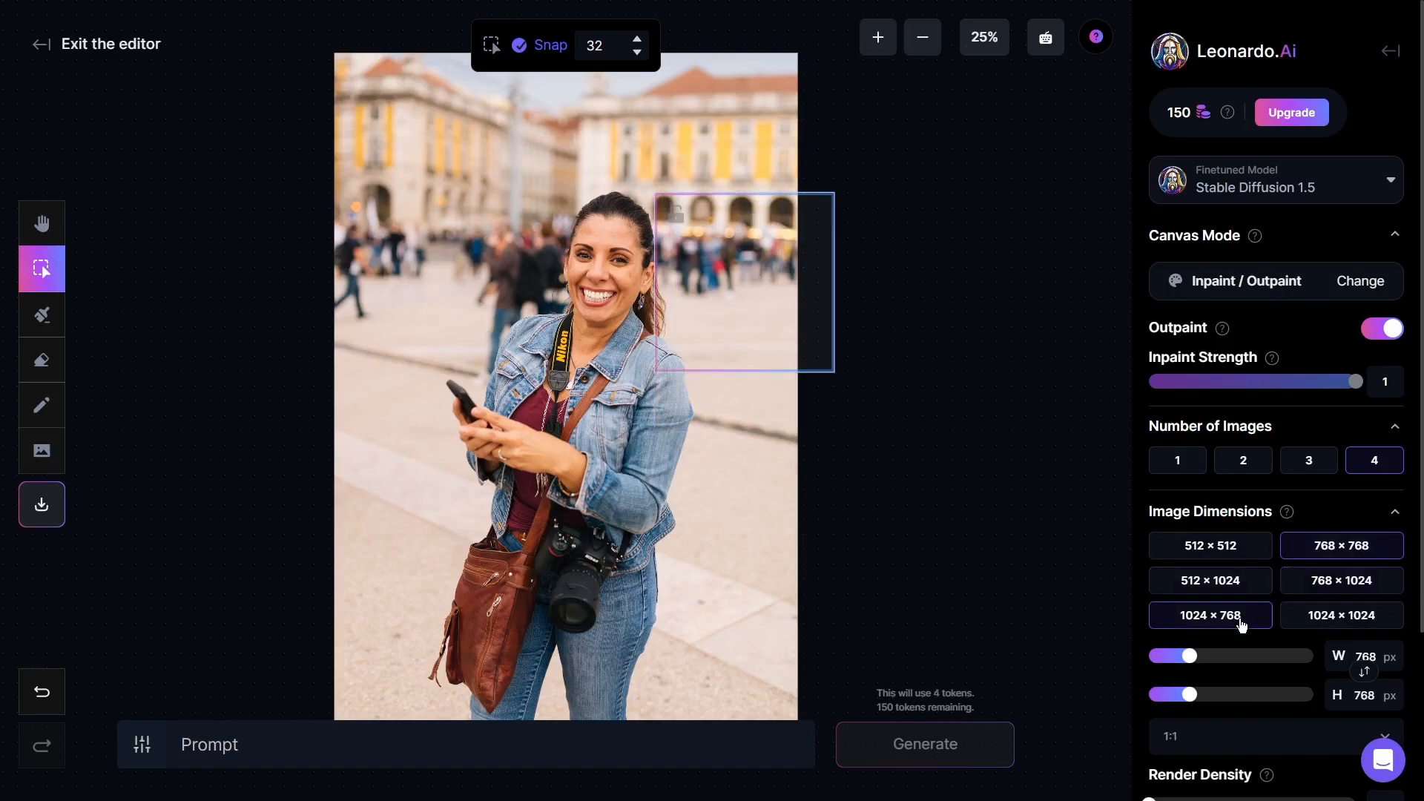
left_click(1241, 623)
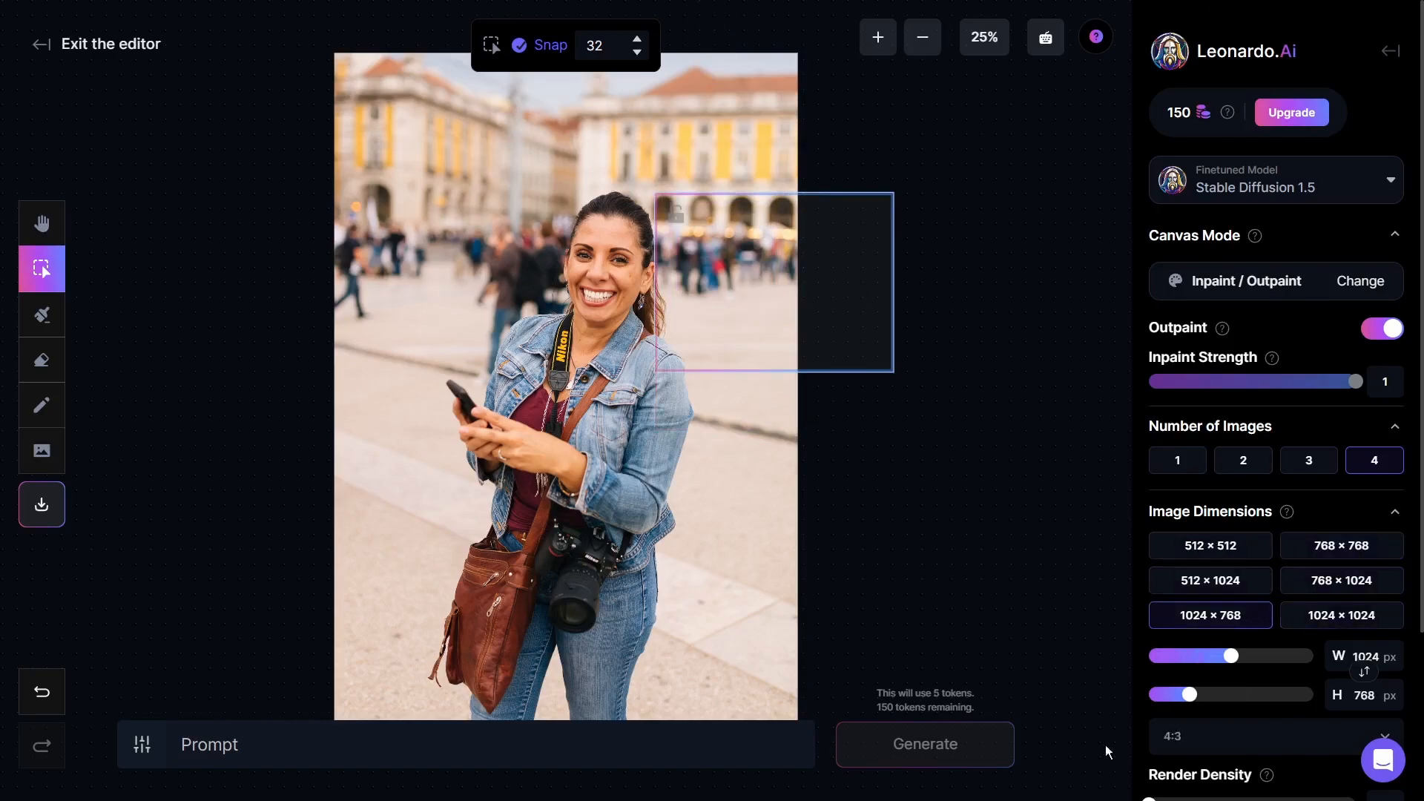
left_click_drag(804, 273, 756, 281)
left_click(1360, 545)
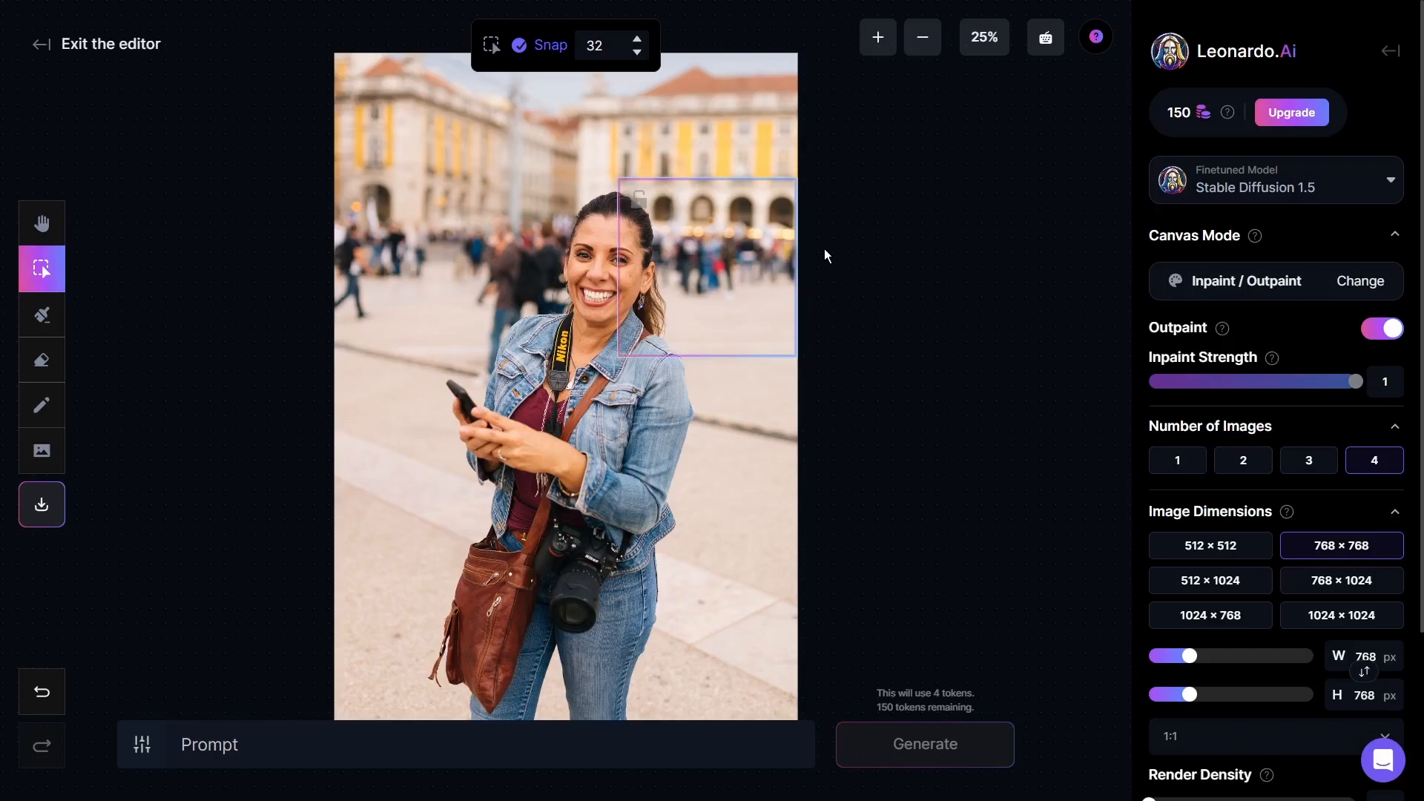
Step: Set the frame's snap size to 8 pixels and align the frame with the photo's right edge
scroll(804, 190, "up", 10)
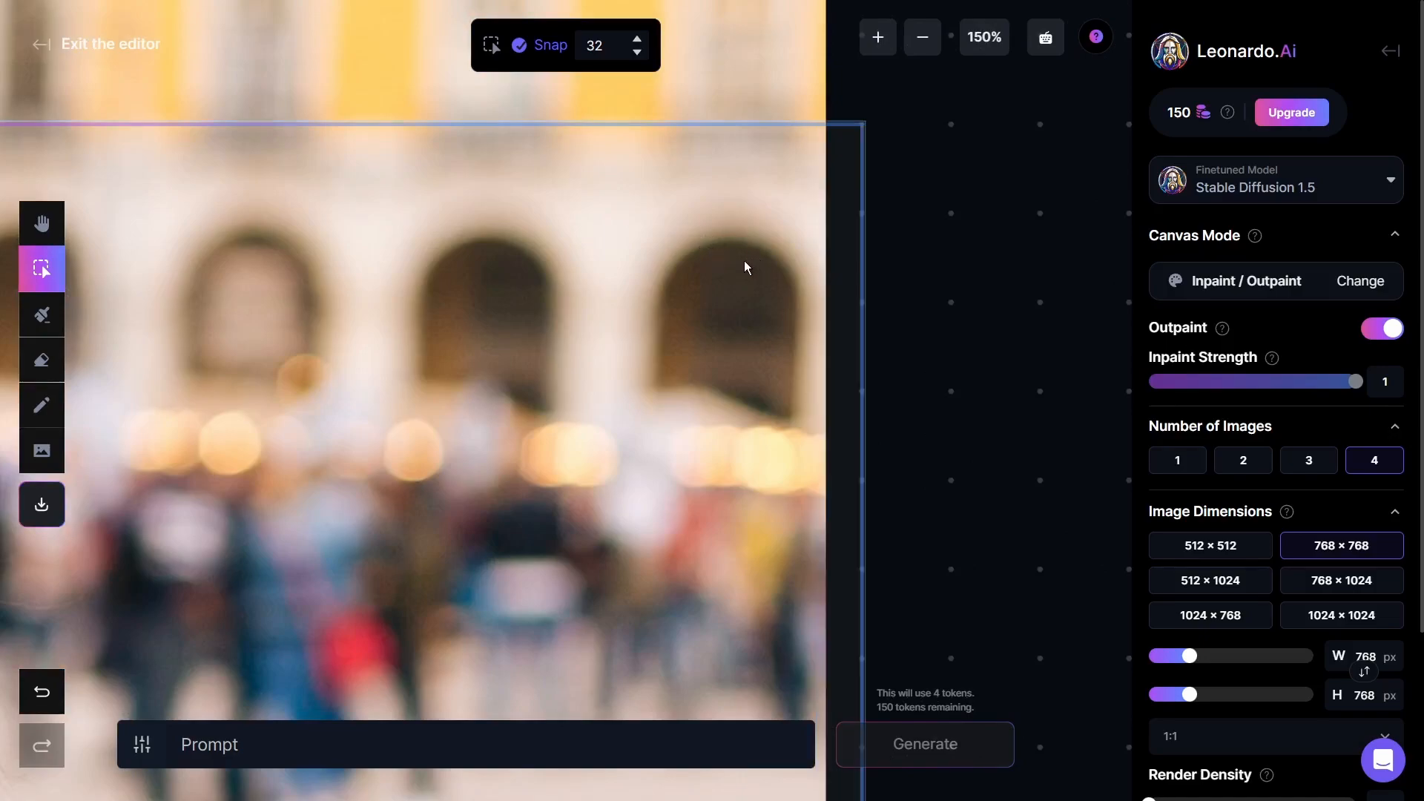
scroll(821, 154, "up", 4)
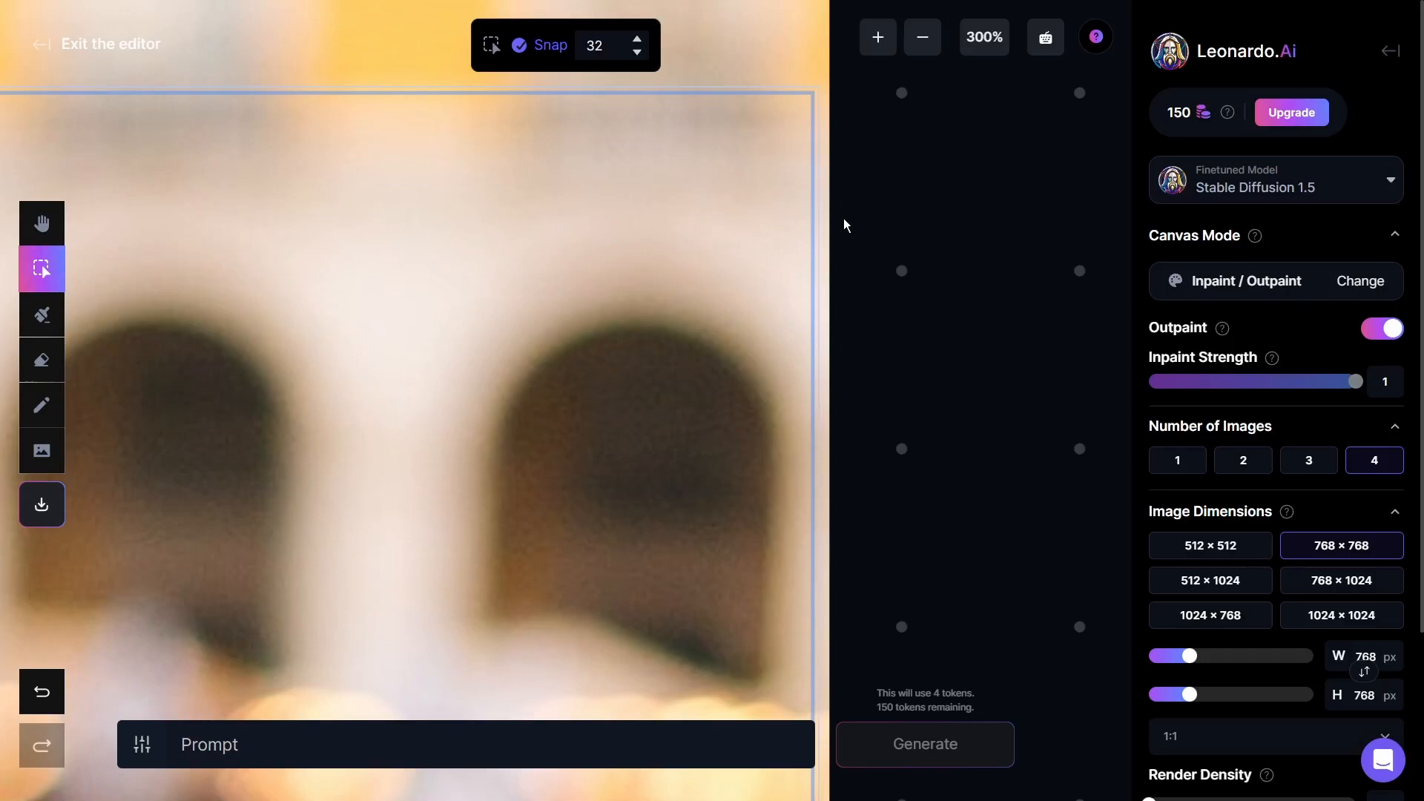
left_click_drag(713, 209, 816, 211)
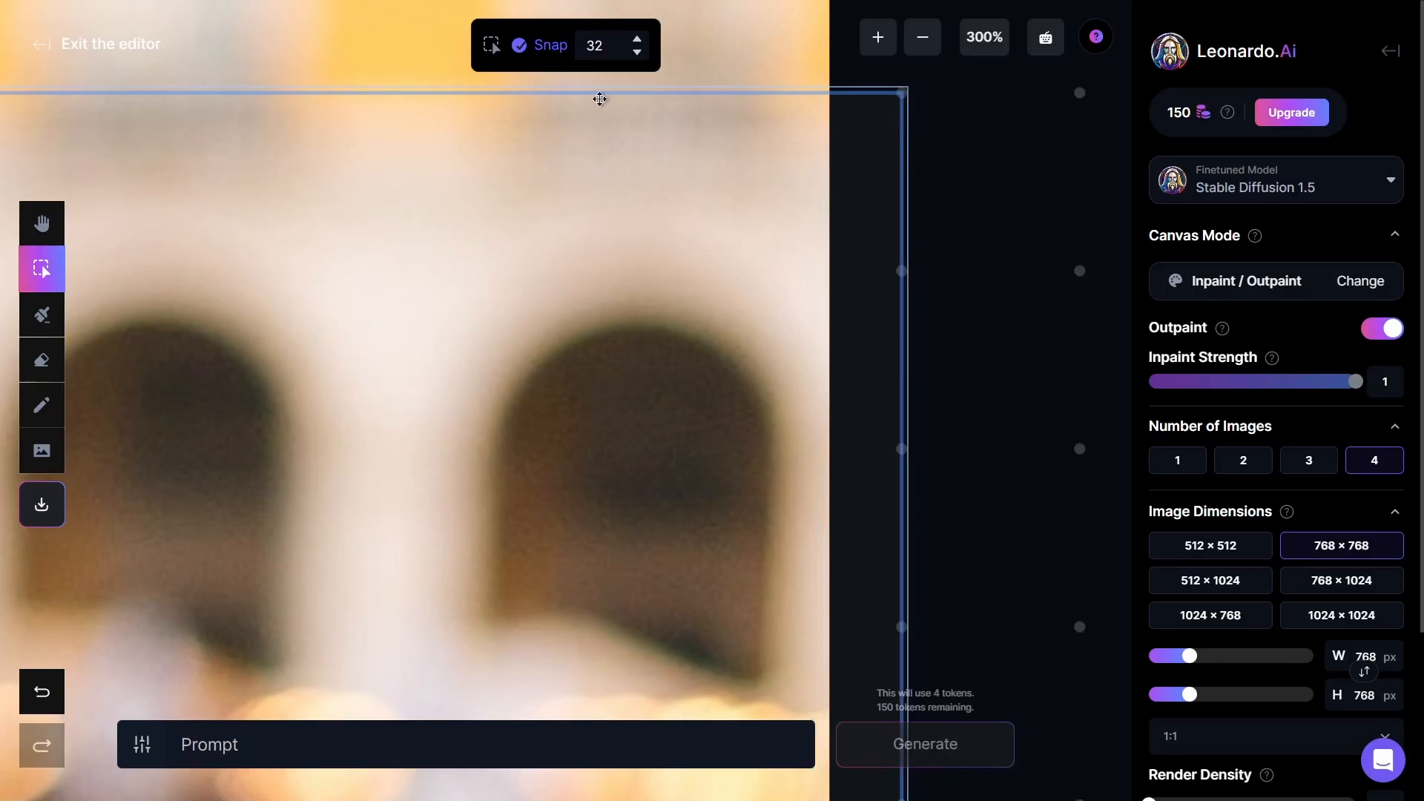
double_click(644, 59)
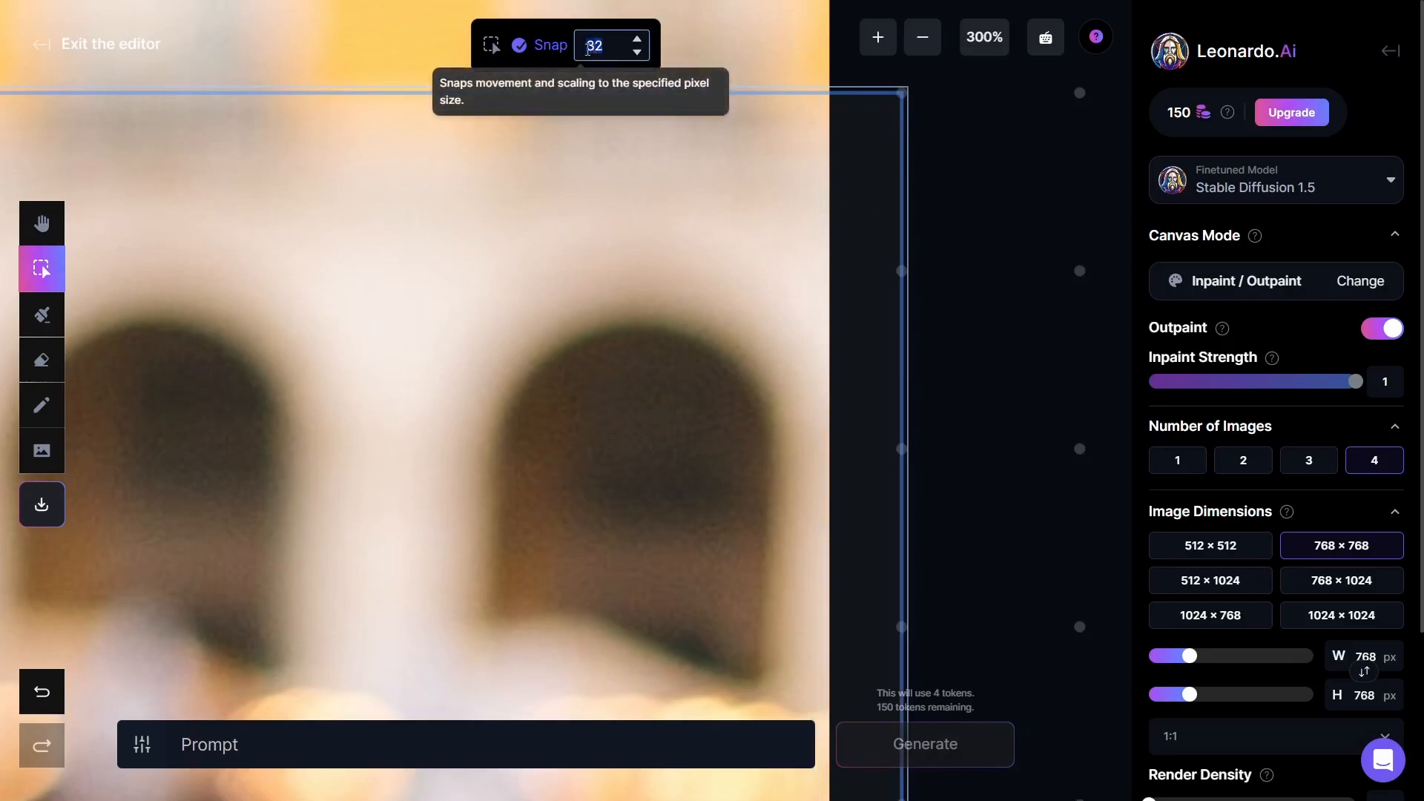
type("16")
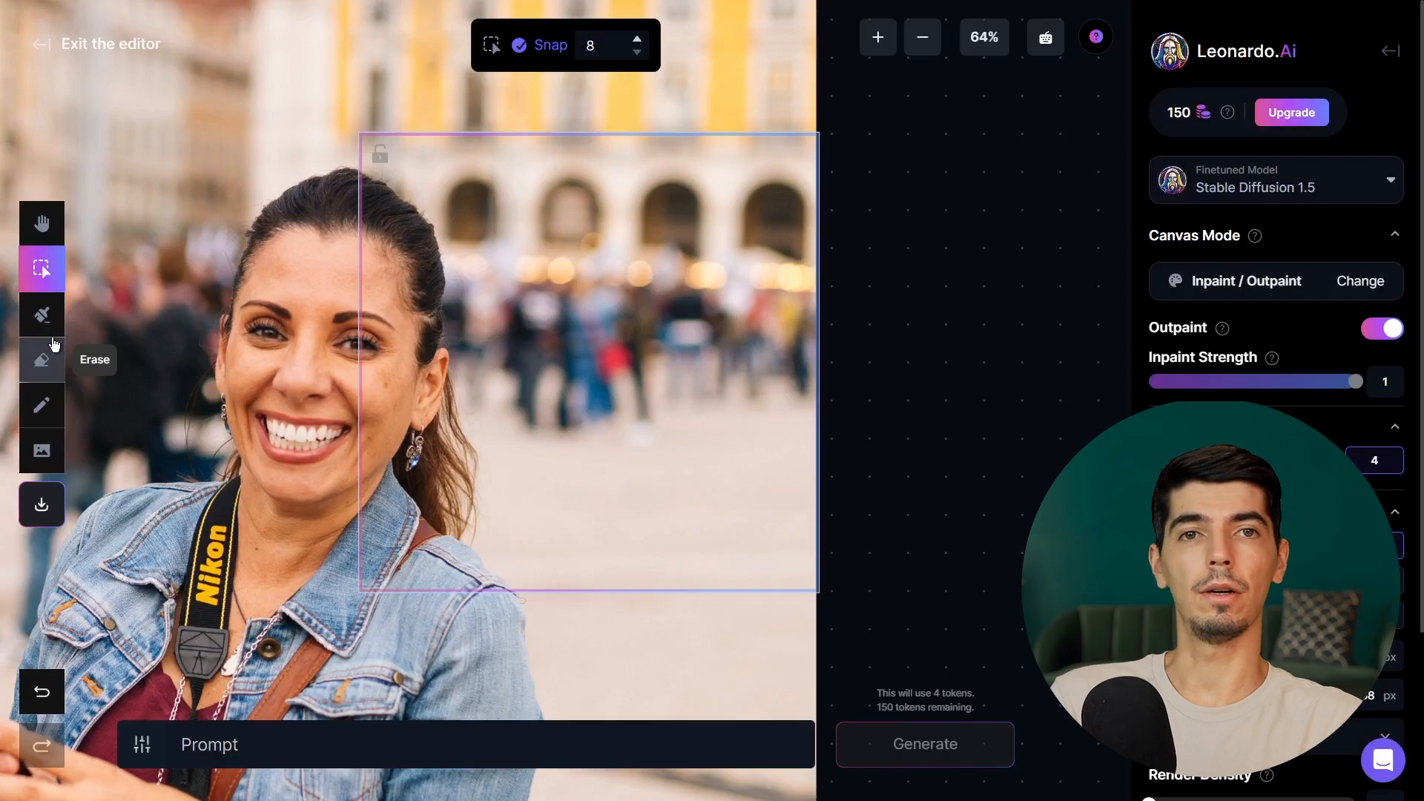
Step: Mask the crowd inside the frame, right of the woman's face, with the mask brush at size 85
left_click(42, 315)
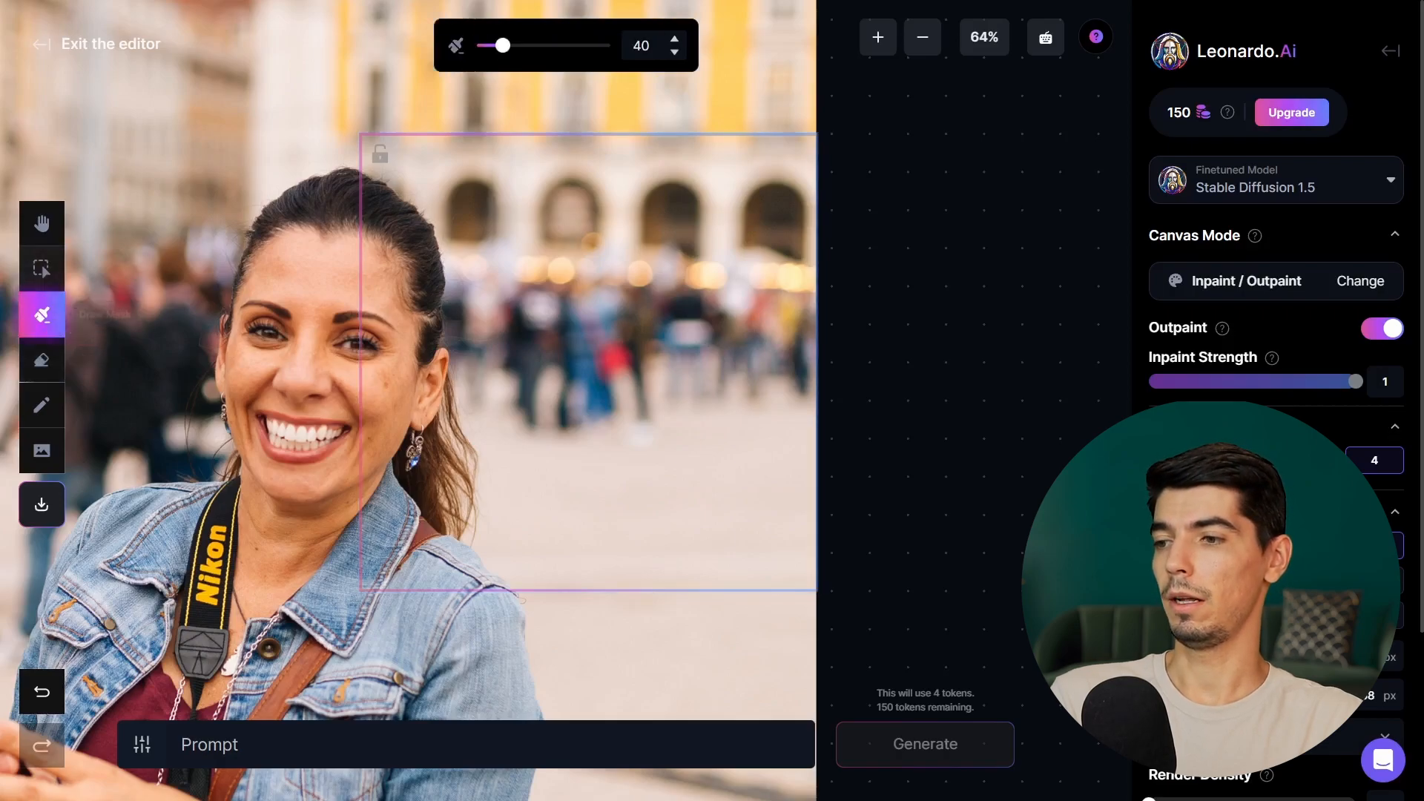
left_click_drag(503, 46, 533, 47)
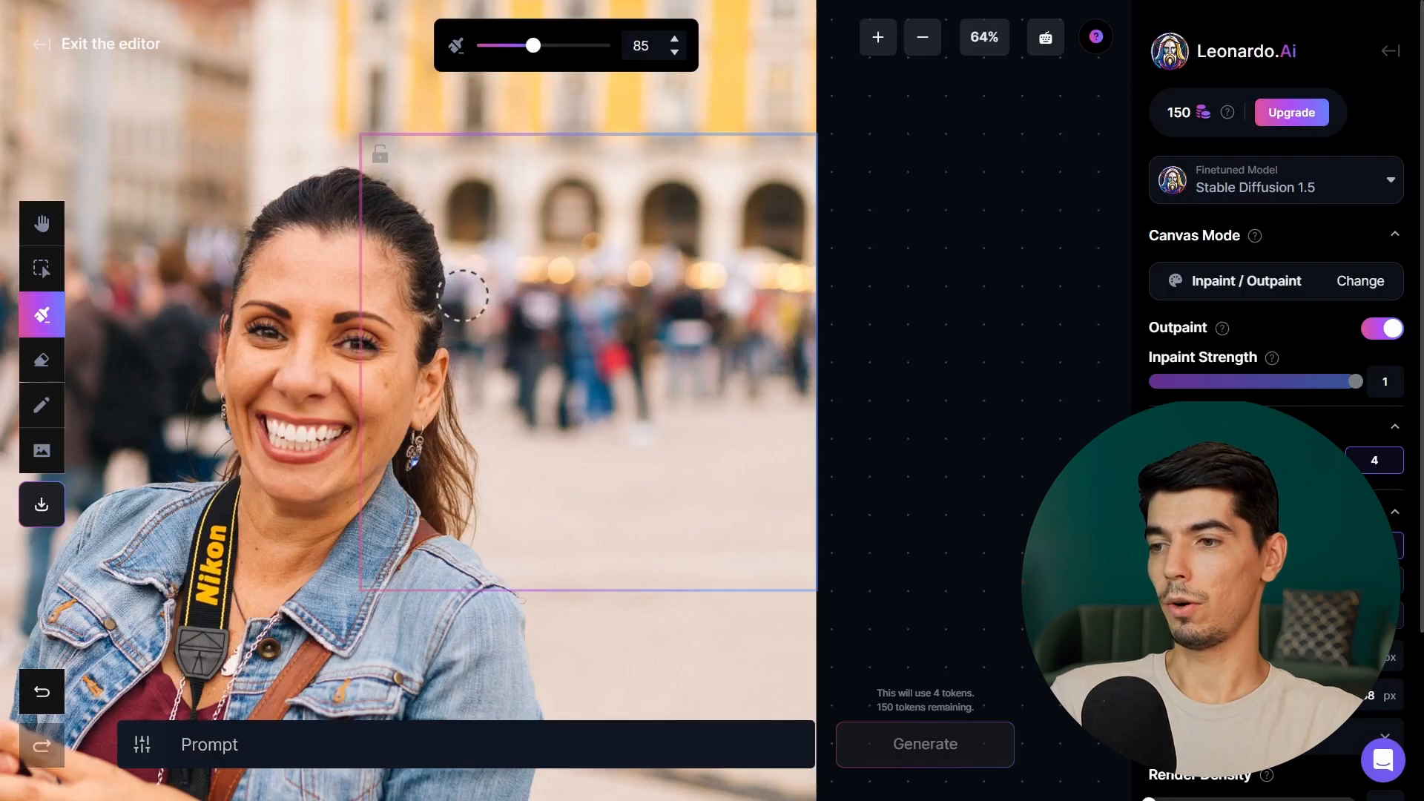
left_click_drag(467, 292, 481, 390)
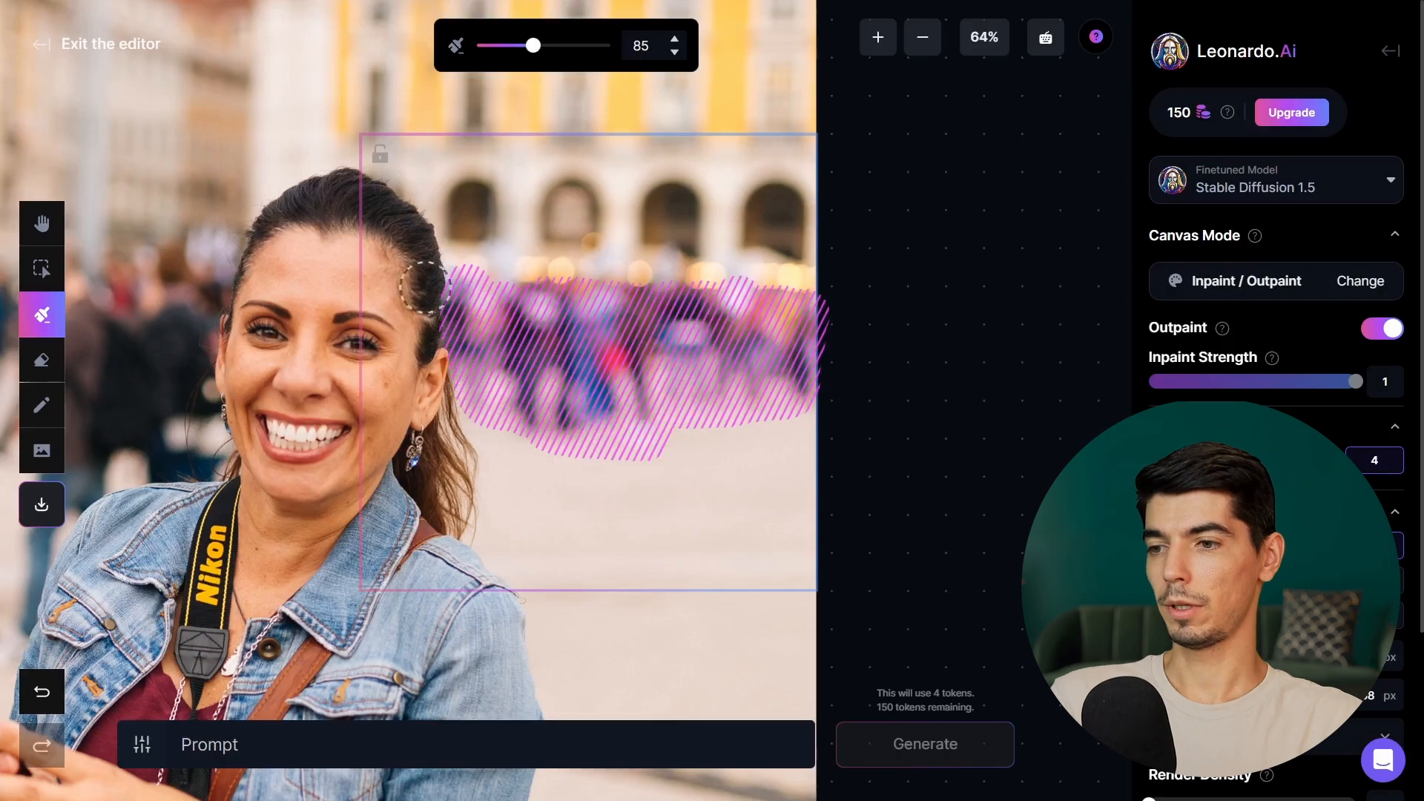
Step: Enter the prompt "background" and choose Stable Diffusion 2.1 as the finetuned model
scroll(319, 406, "down", 5)
mouse_move(319, 406)
left_mouse_down()
mouse_move(574, 270)
mouse_move(556, 336)
left_mouse_up()
left_click(307, 745)
type("ba")
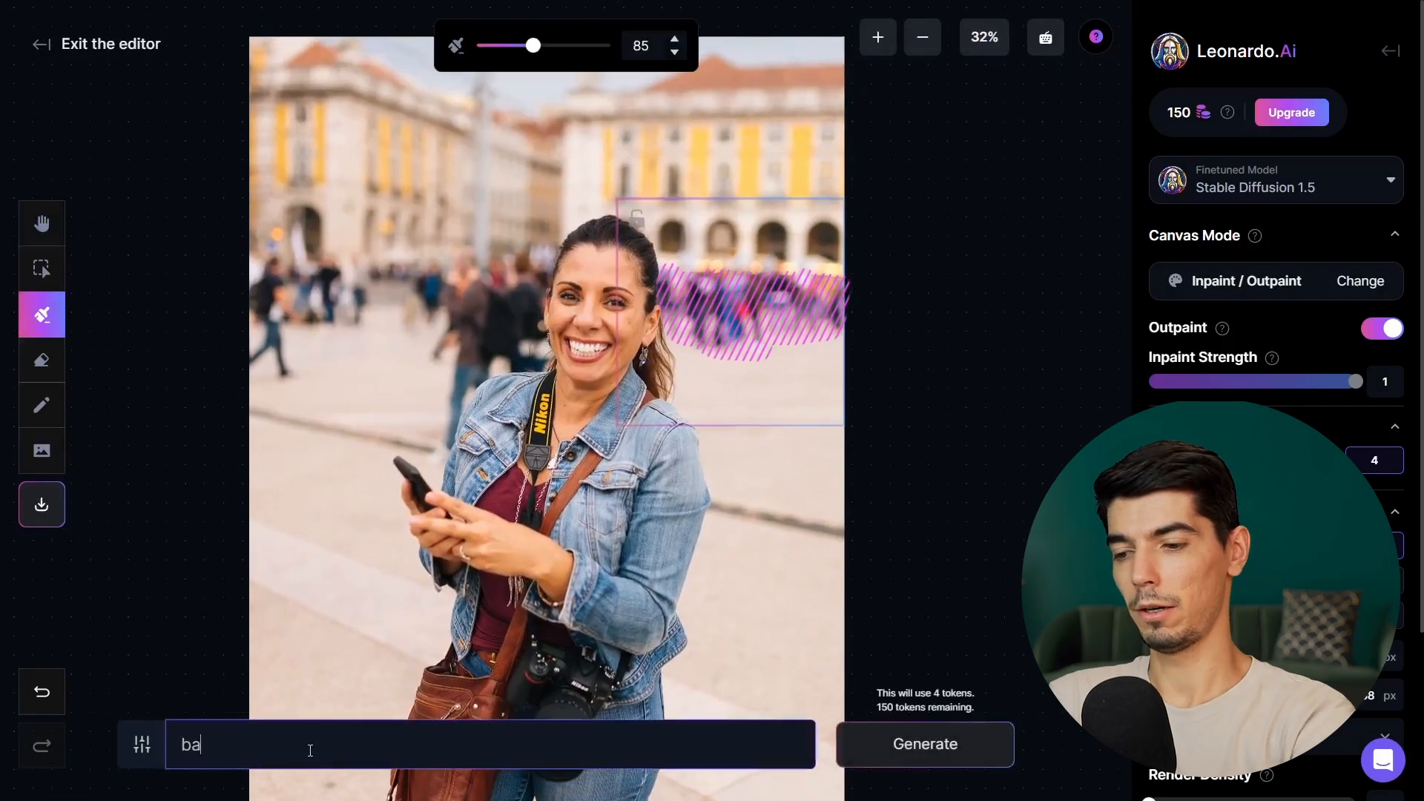
type("ckground")
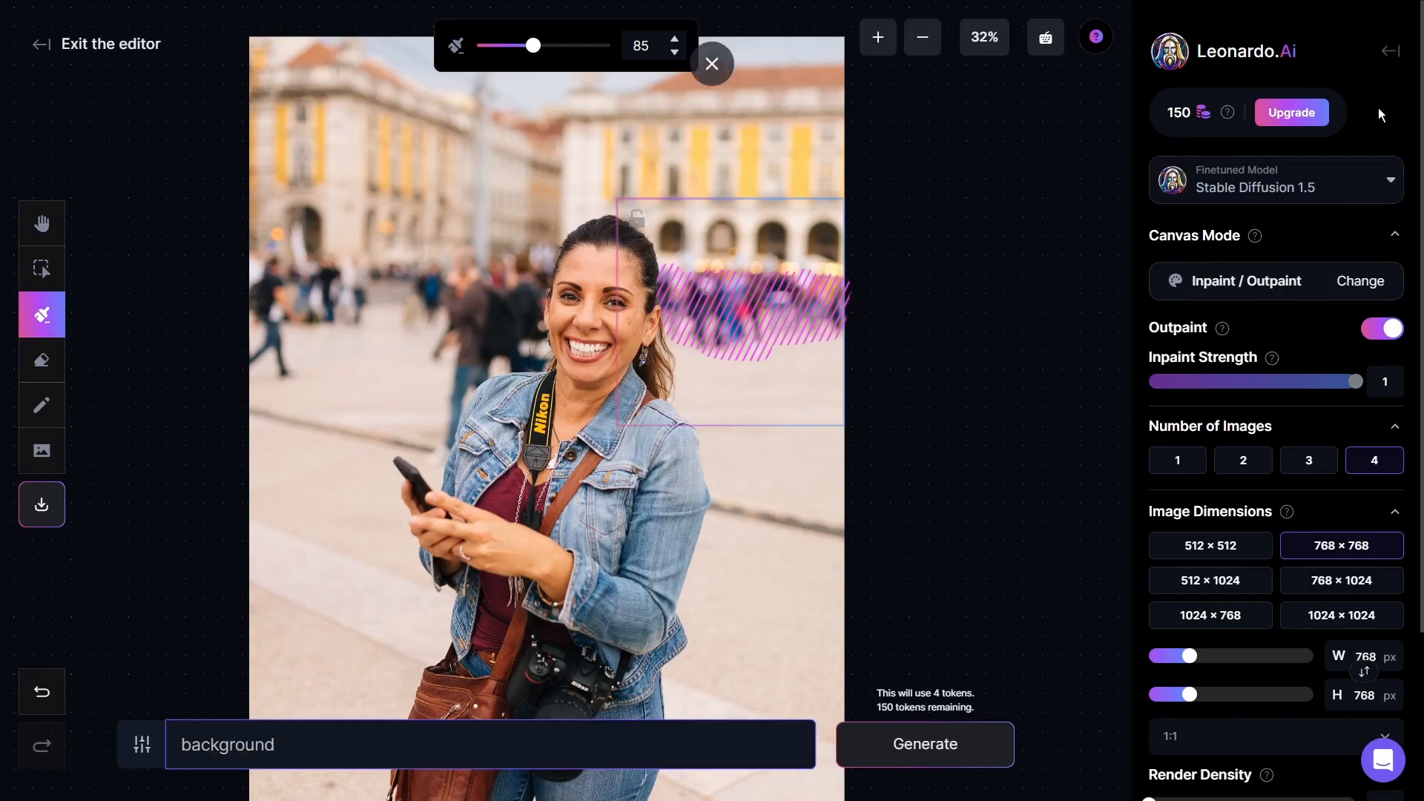
left_click(1305, 192)
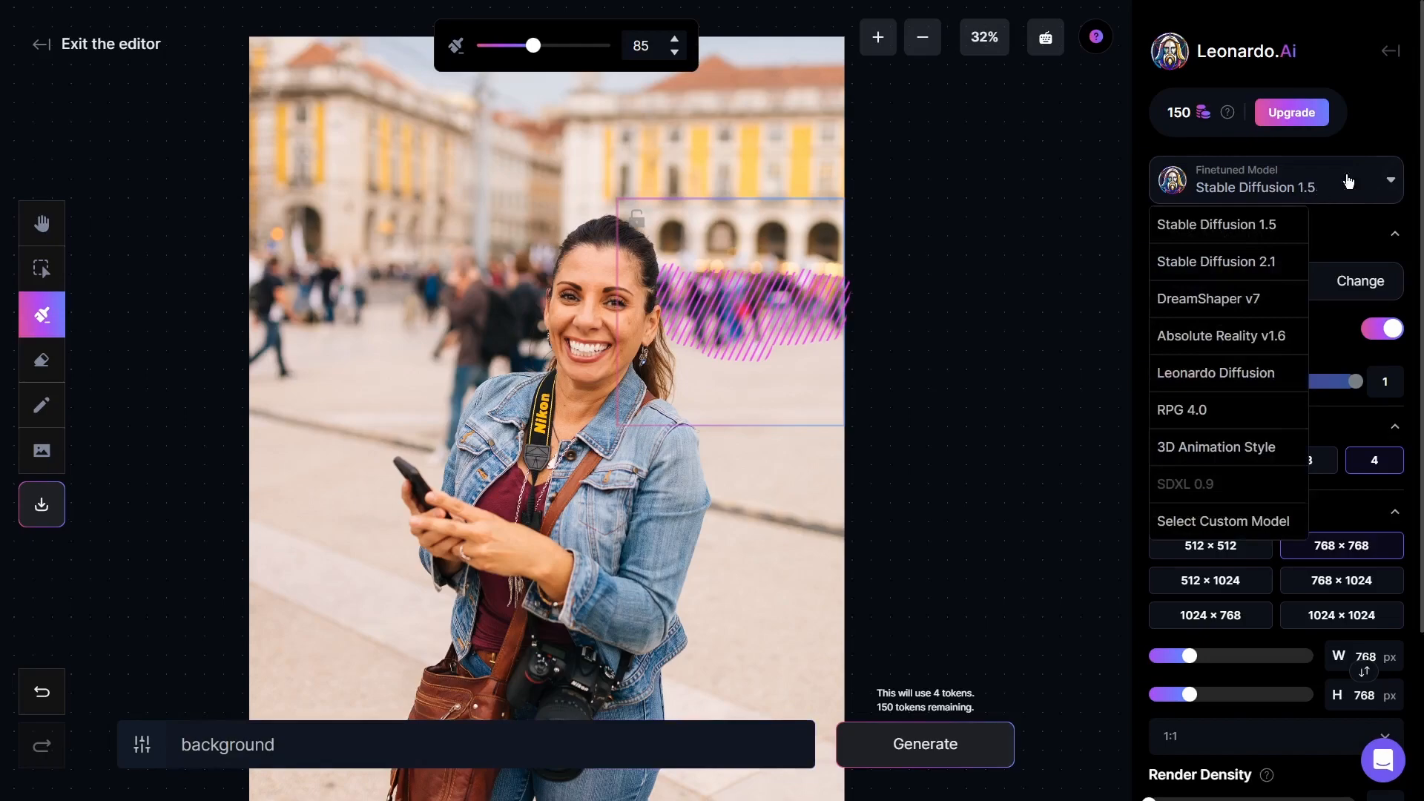
left_click(1242, 260)
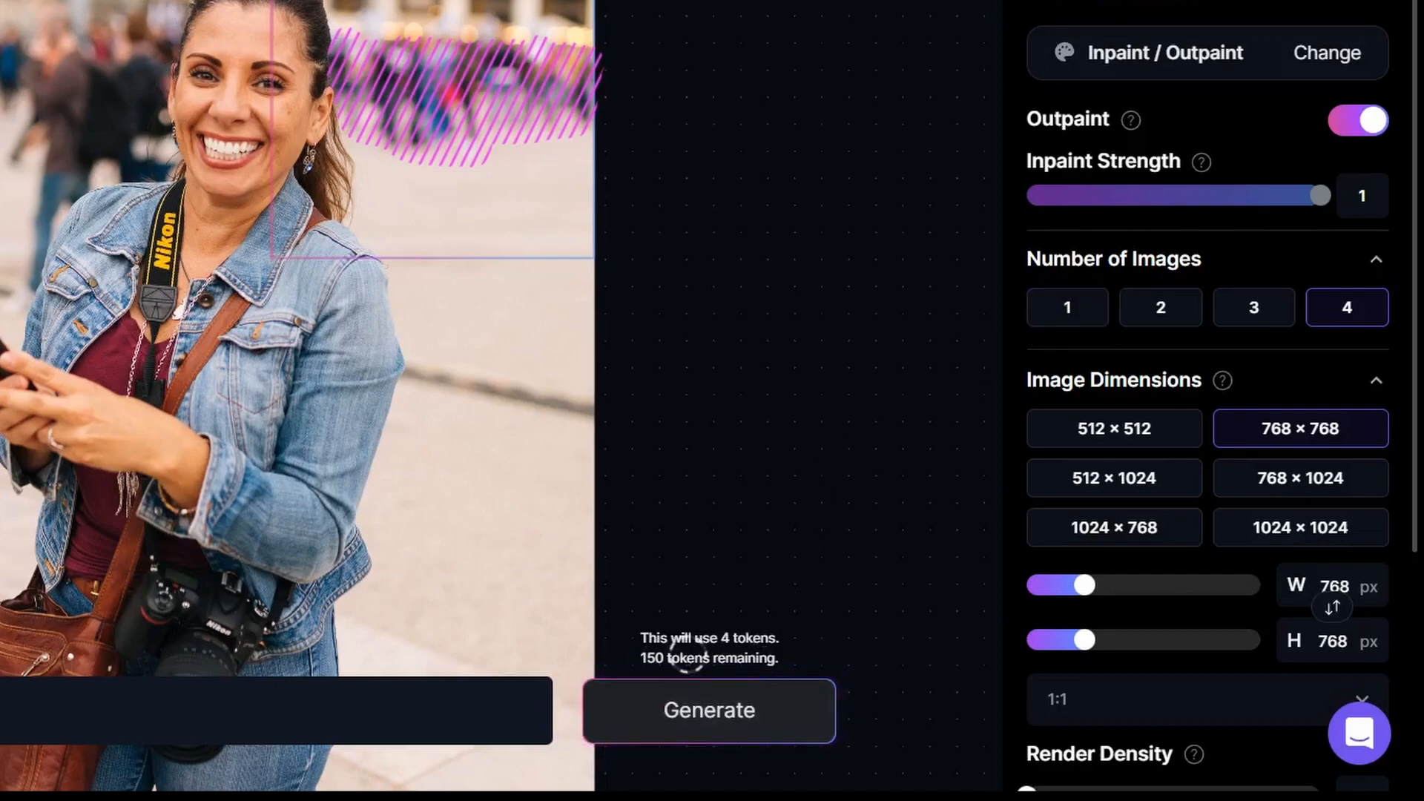
Step: Try other image counts and the 1024 × 1024 dimensions, ending on 4 images at 768 × 768
left_click(1068, 311)
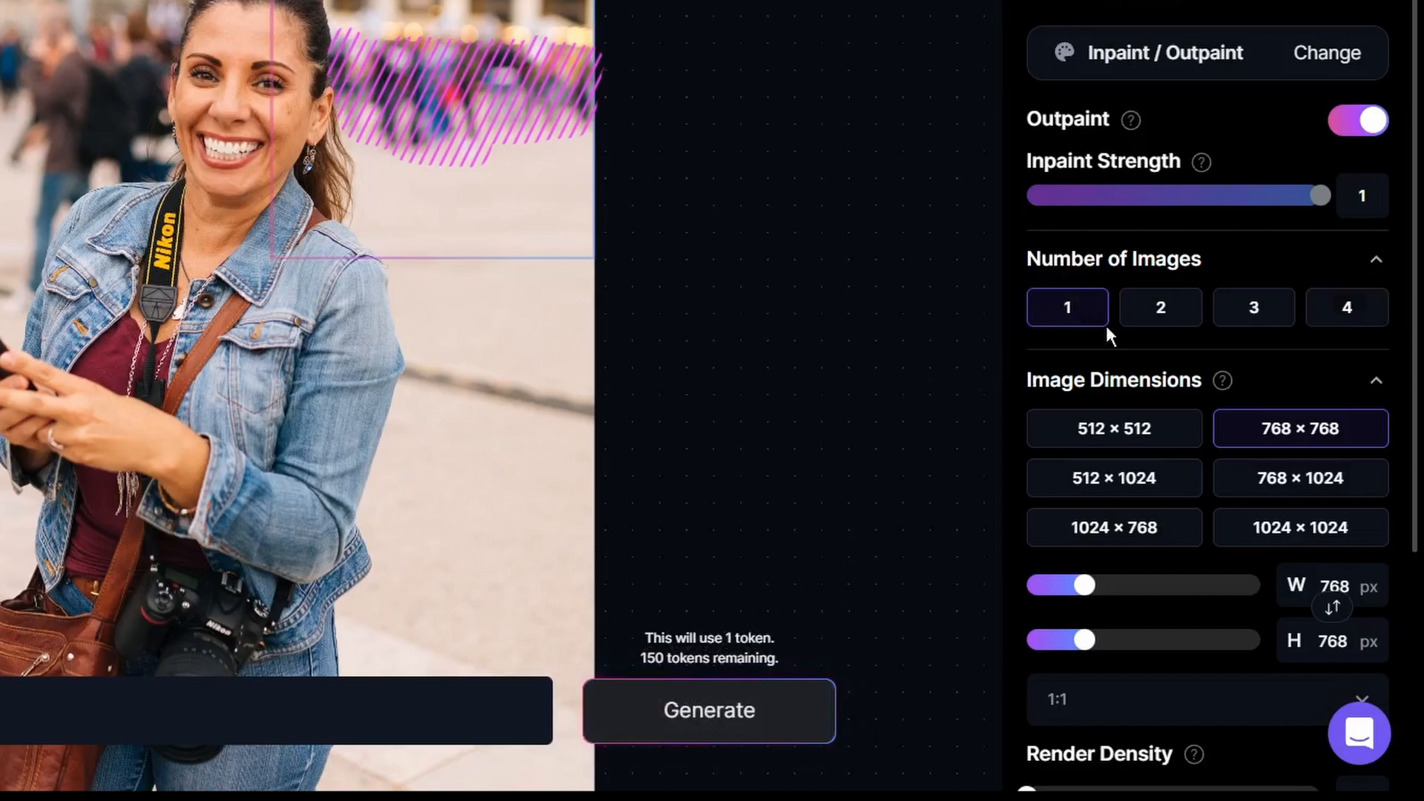
left_click(1181, 311)
left_click(1255, 308)
left_click(1340, 324)
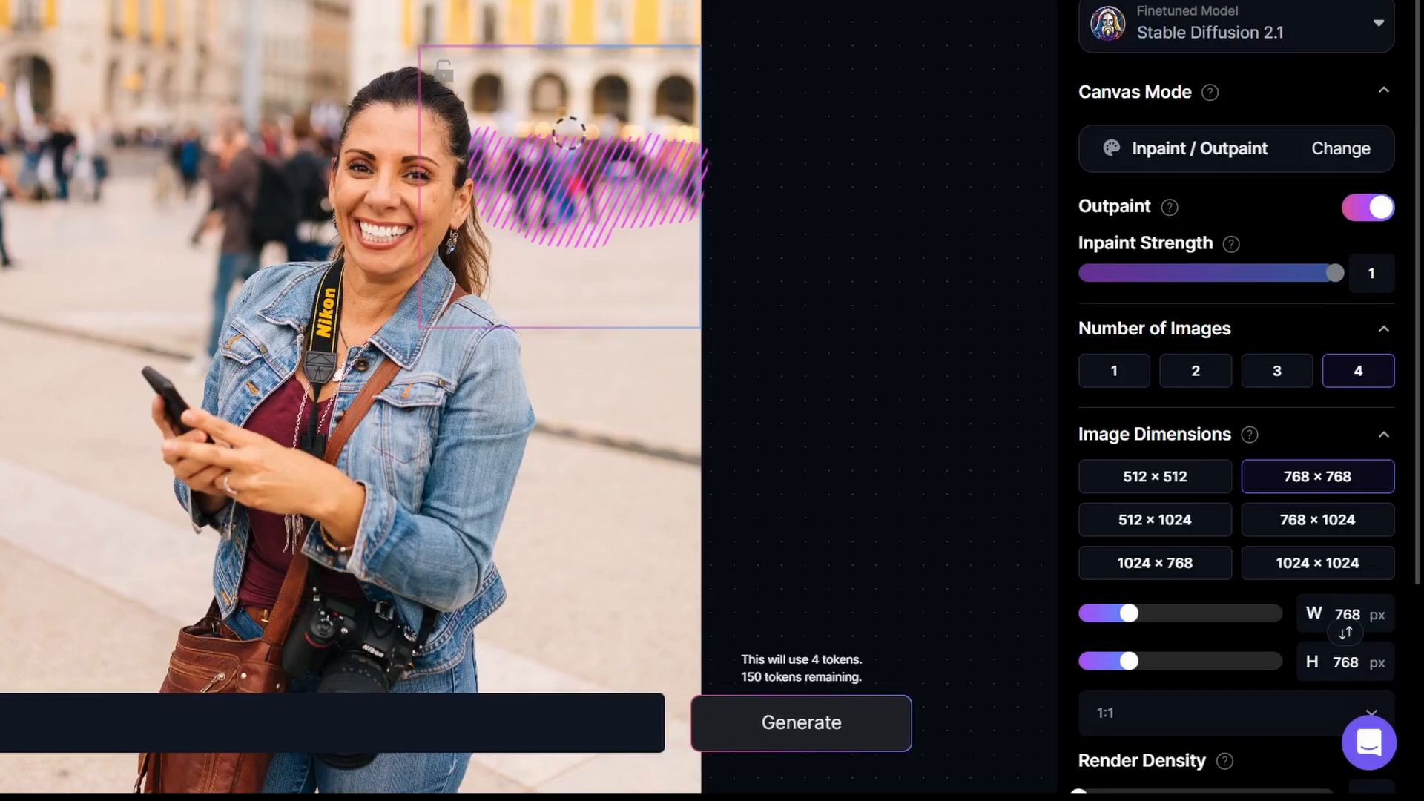
left_click(1327, 566)
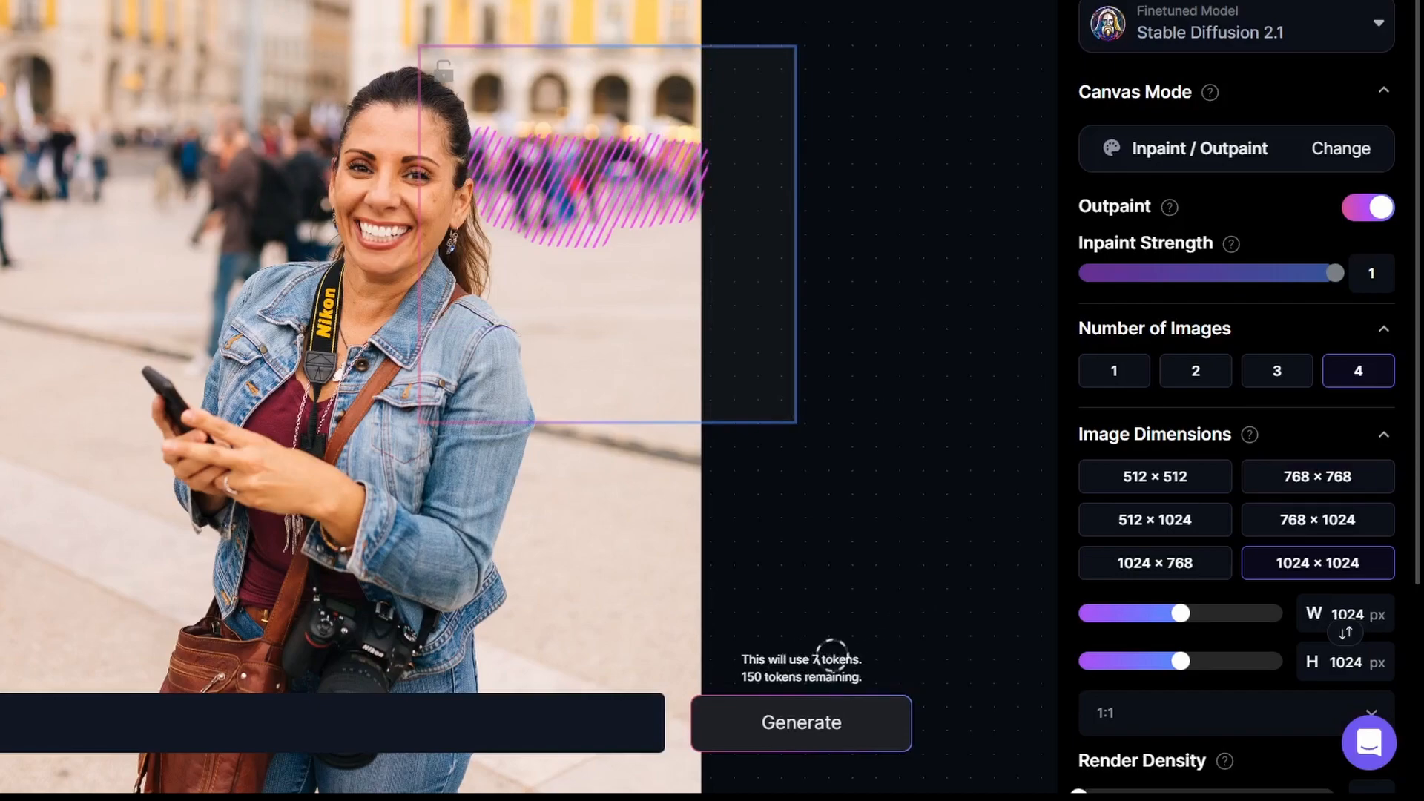
left_click(1319, 475)
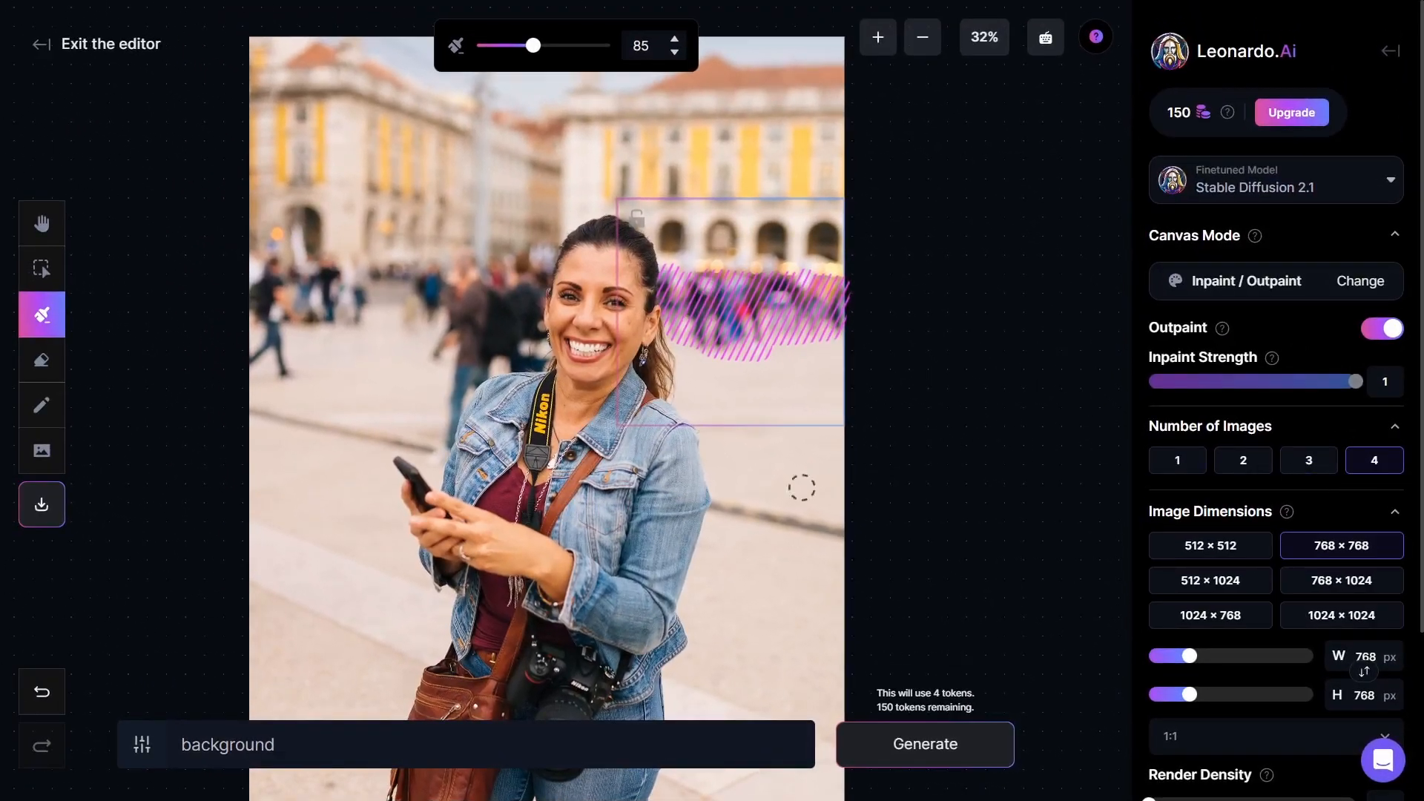
Step: Generate the masked area, compare the four variations and accept the first one
left_click(986, 747)
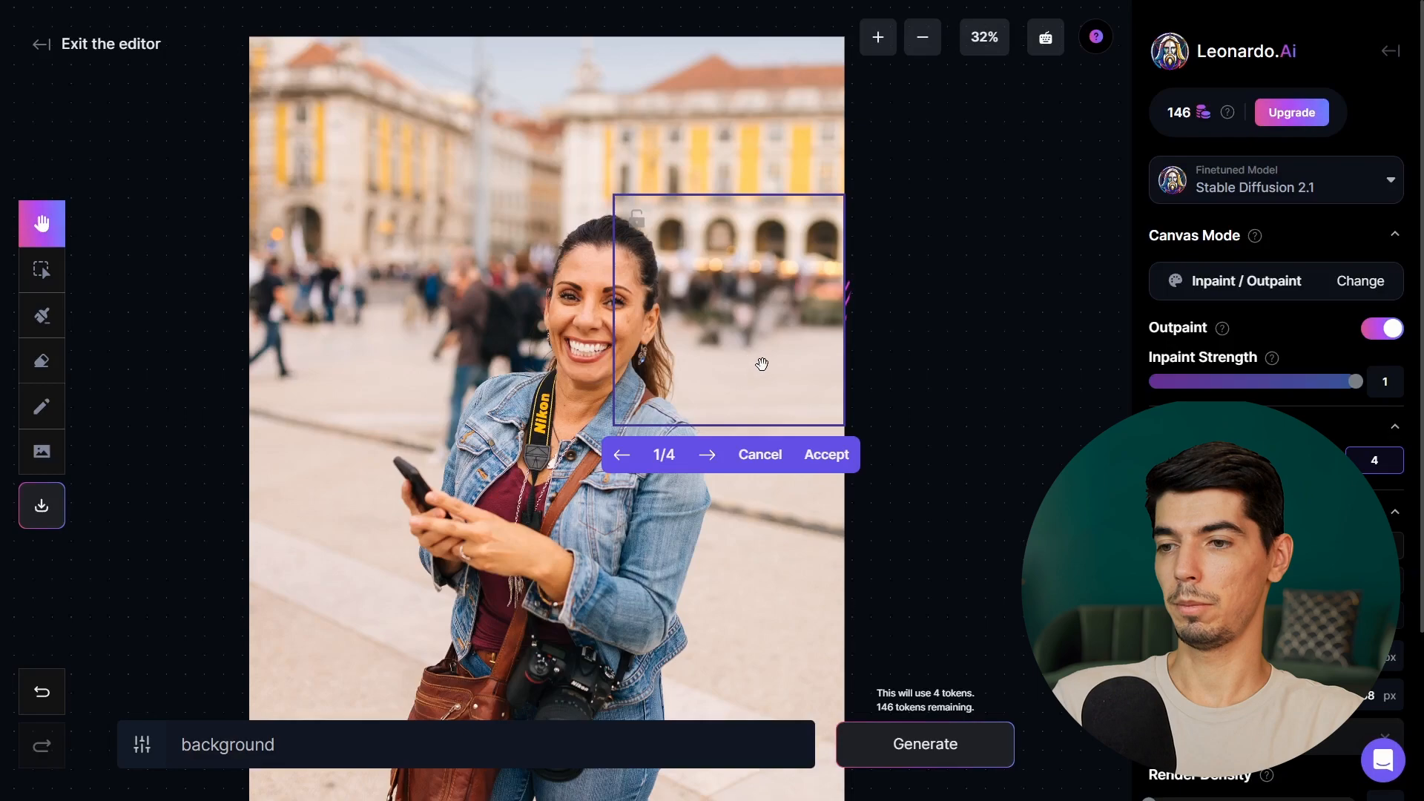
left_click(711, 457)
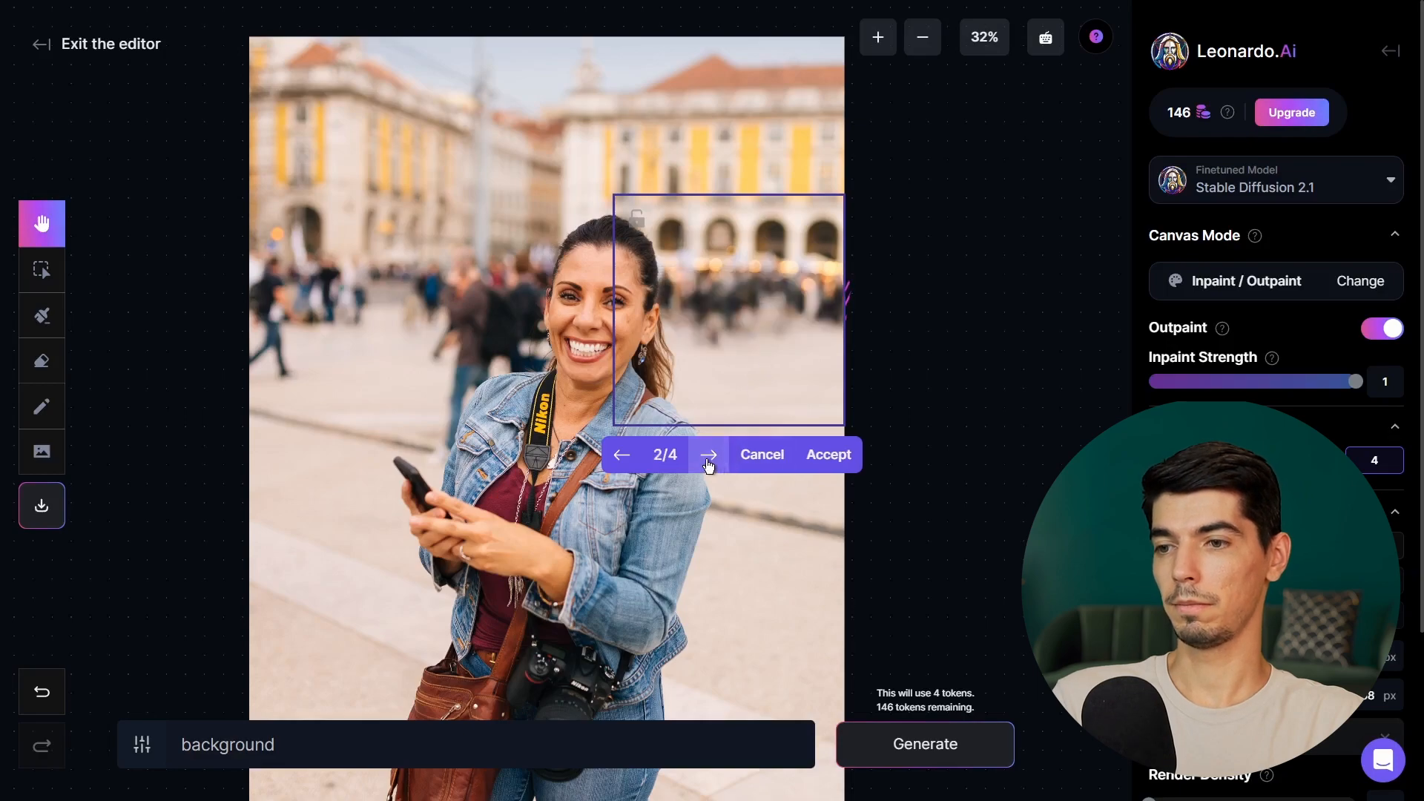
left_click(711, 456)
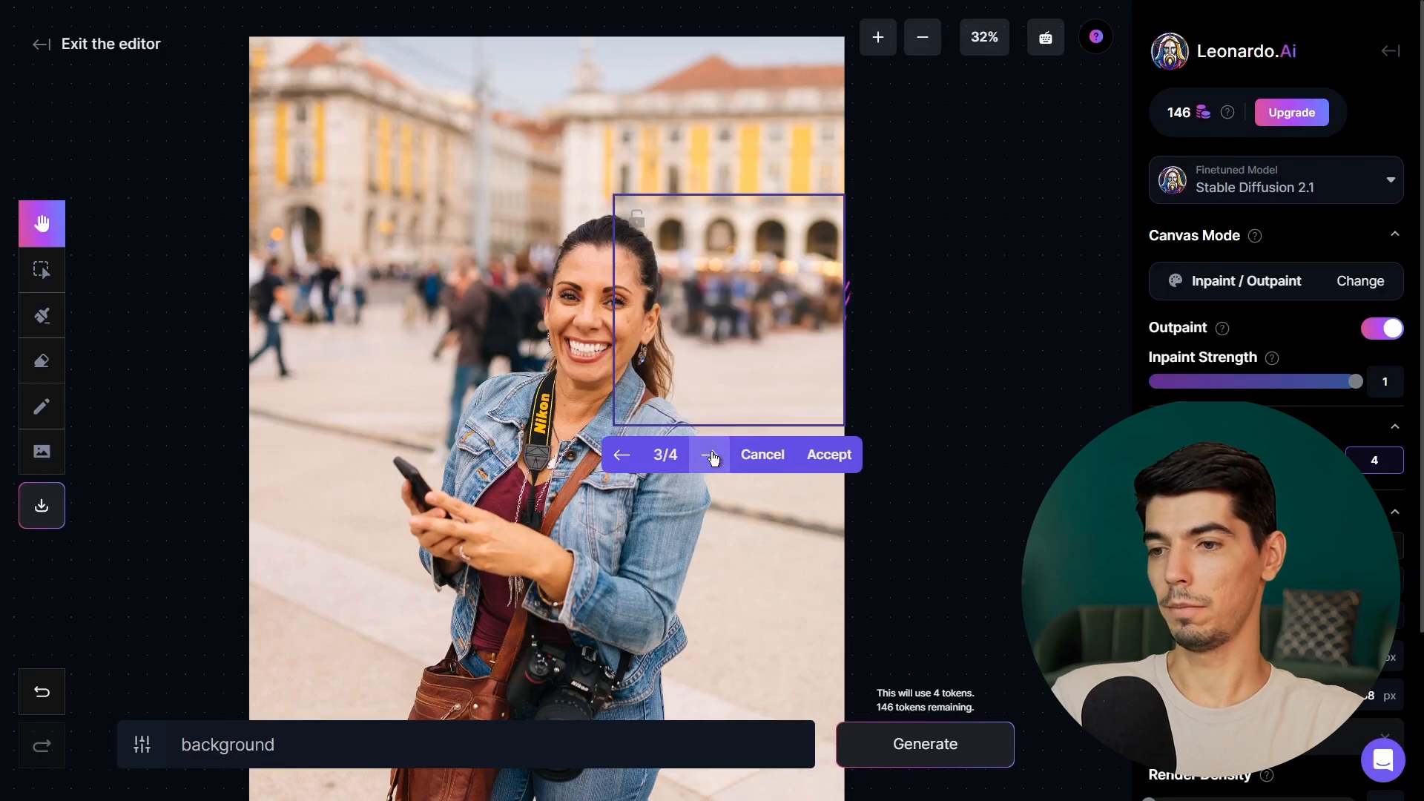
left_click(713, 463)
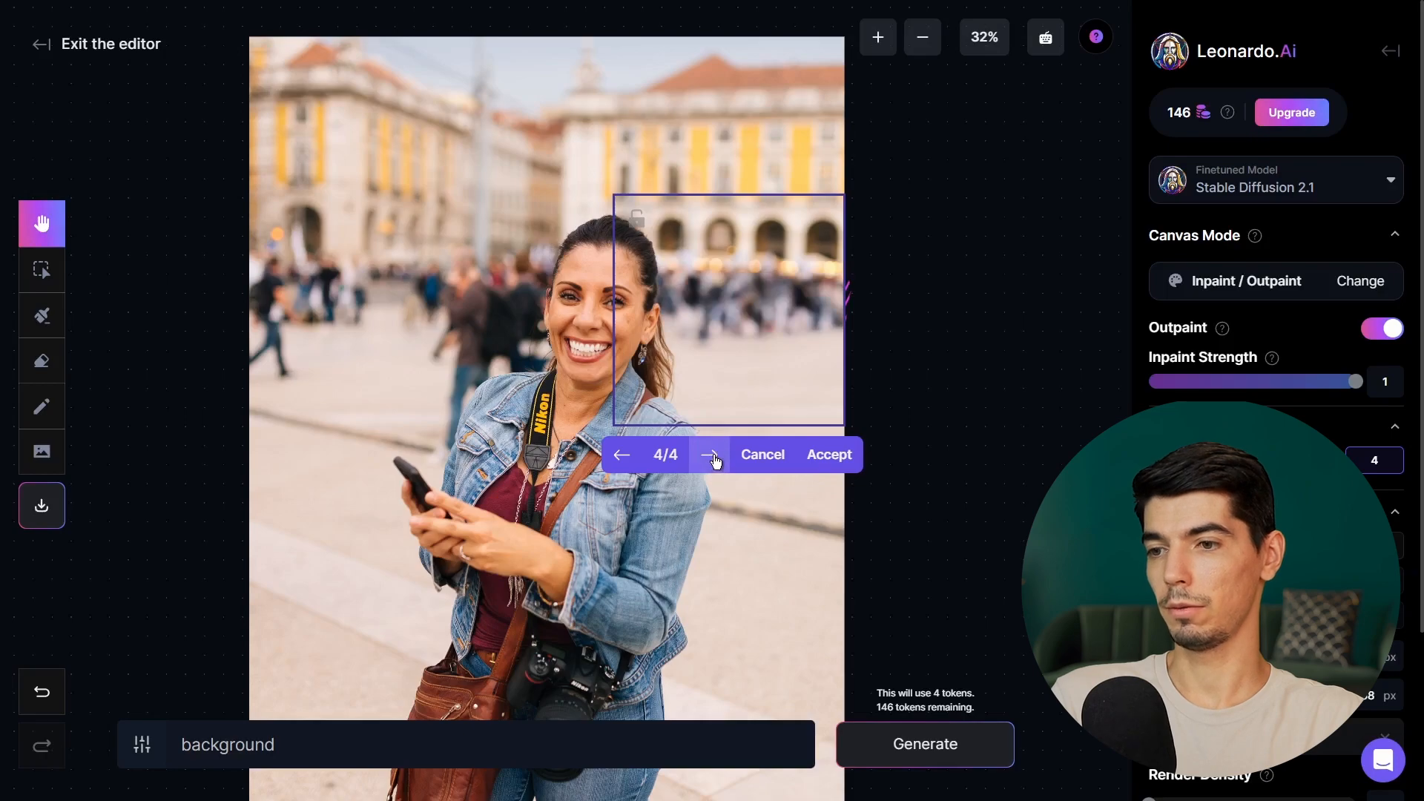
left_click(715, 461)
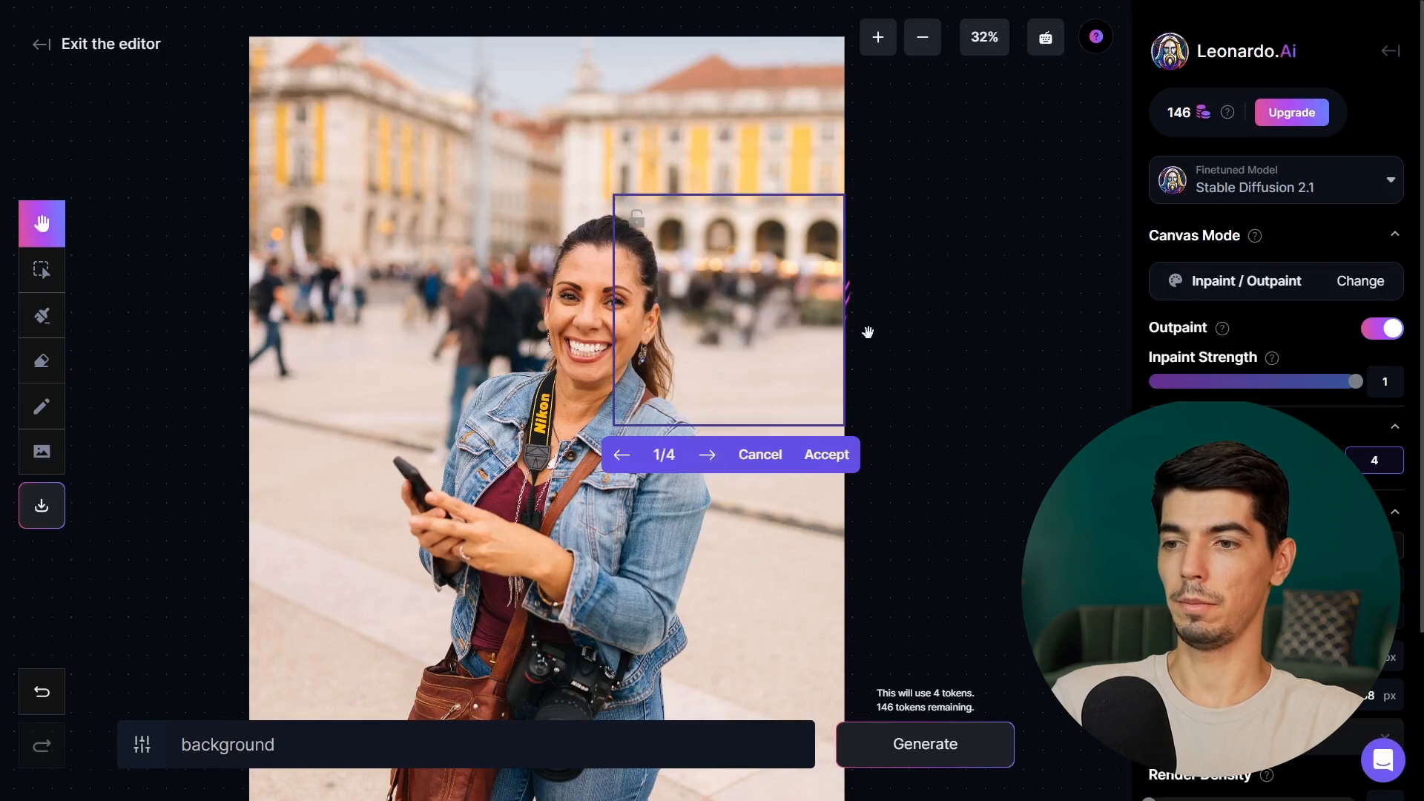
left_click(826, 454)
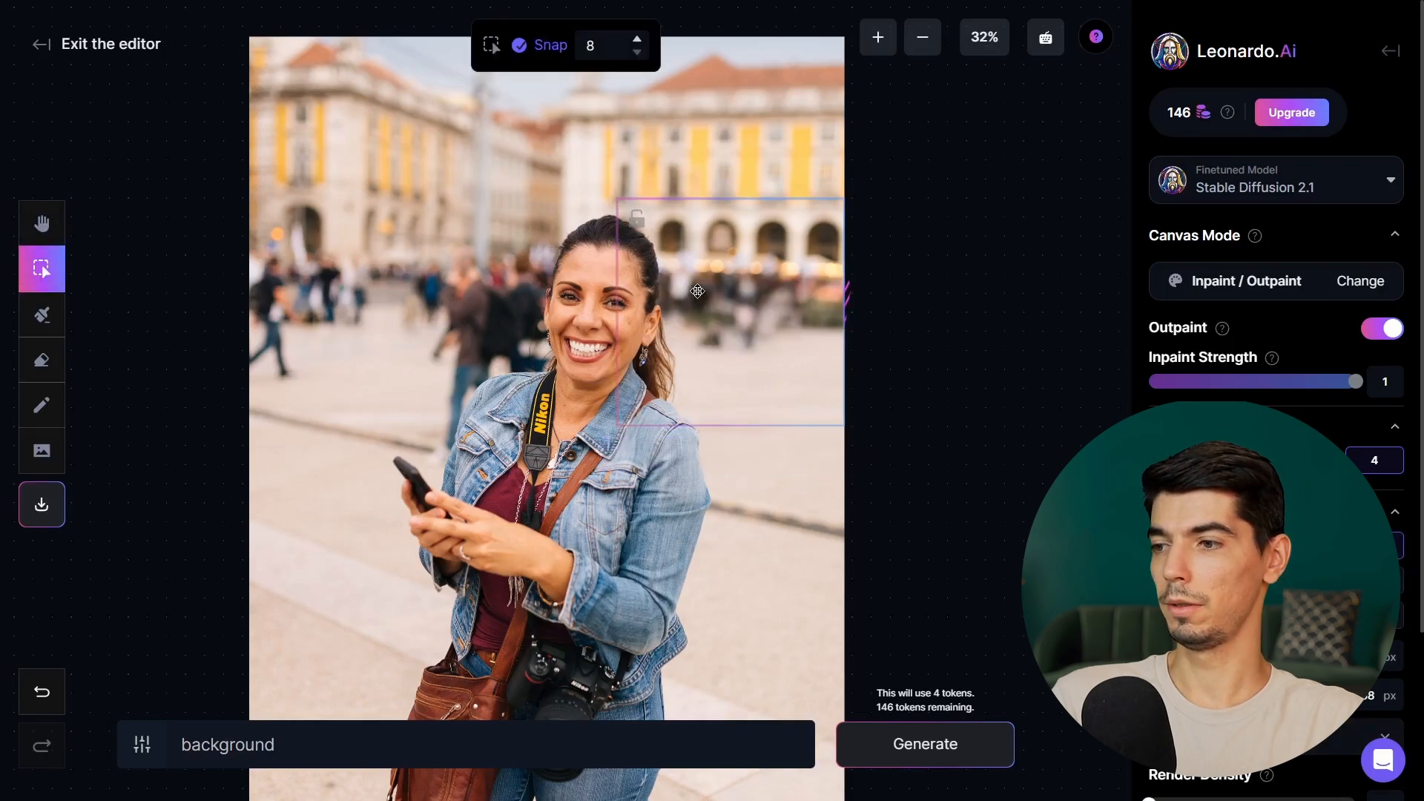
Step: Select and remove the leftover mask stroke beyond the photo's right edge
scroll(890, 267, "up", 5)
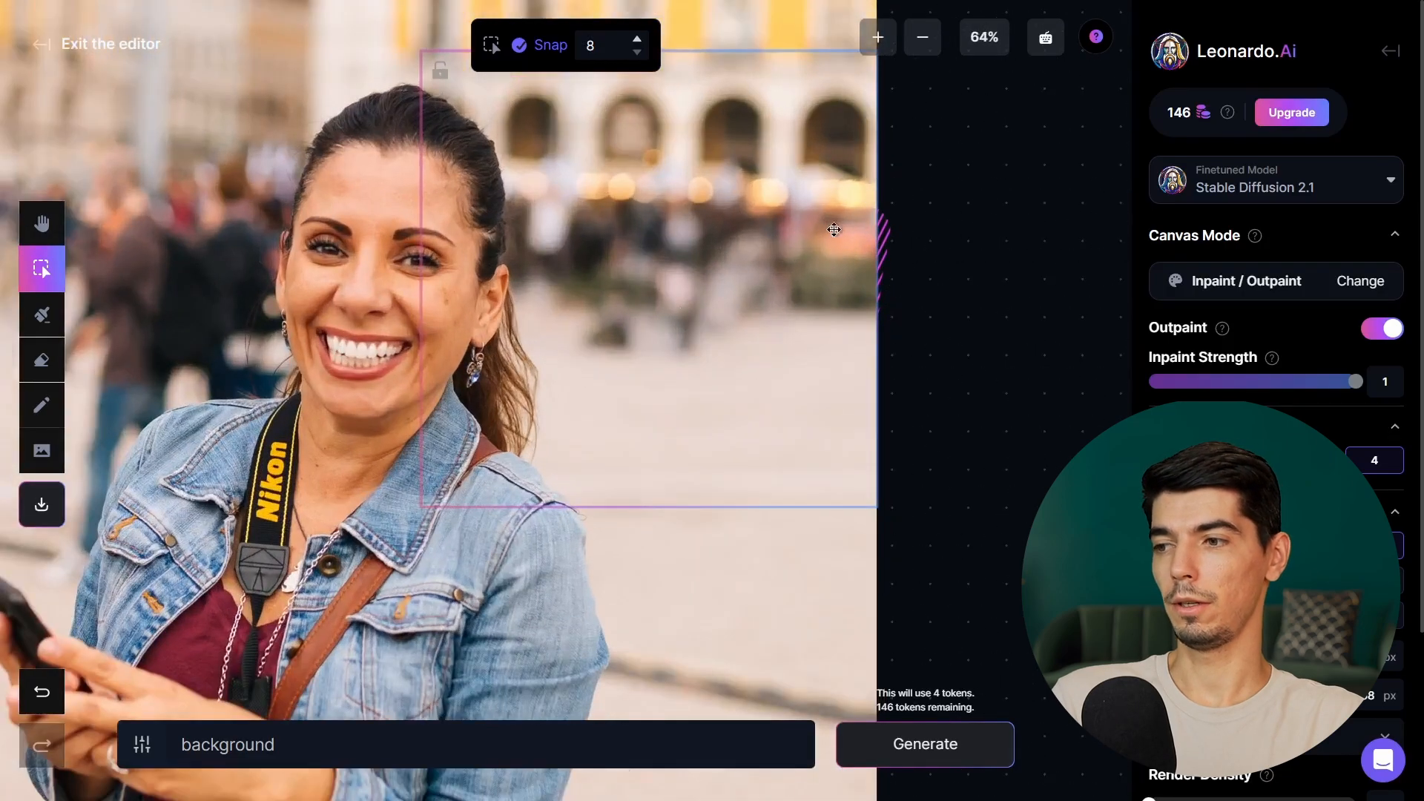
left_click(888, 222)
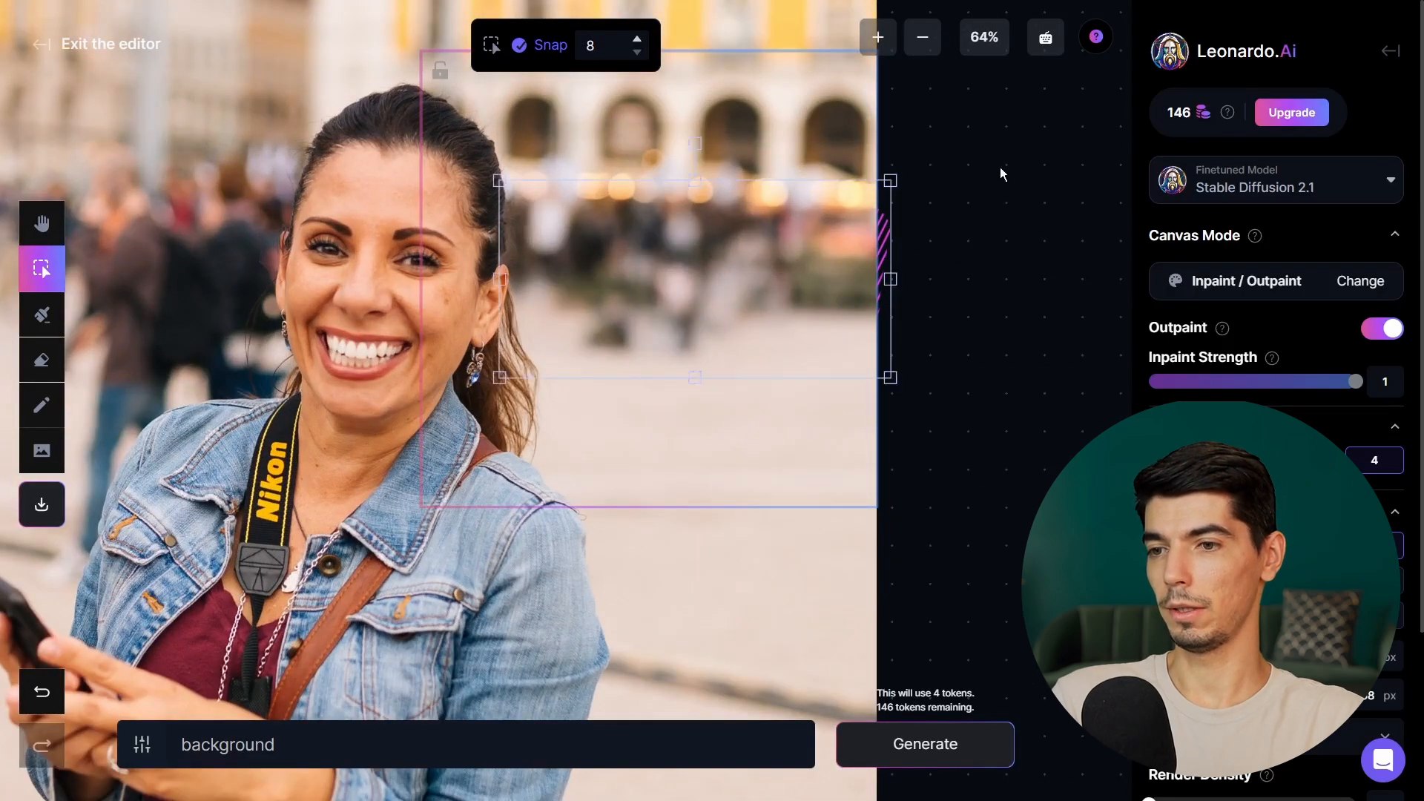
left_click(968, 224)
Step: Move the generation frame over the crowd at the photo's left edge and enlarge it to 1024 × 1024
scroll(970, 203, "down", 5)
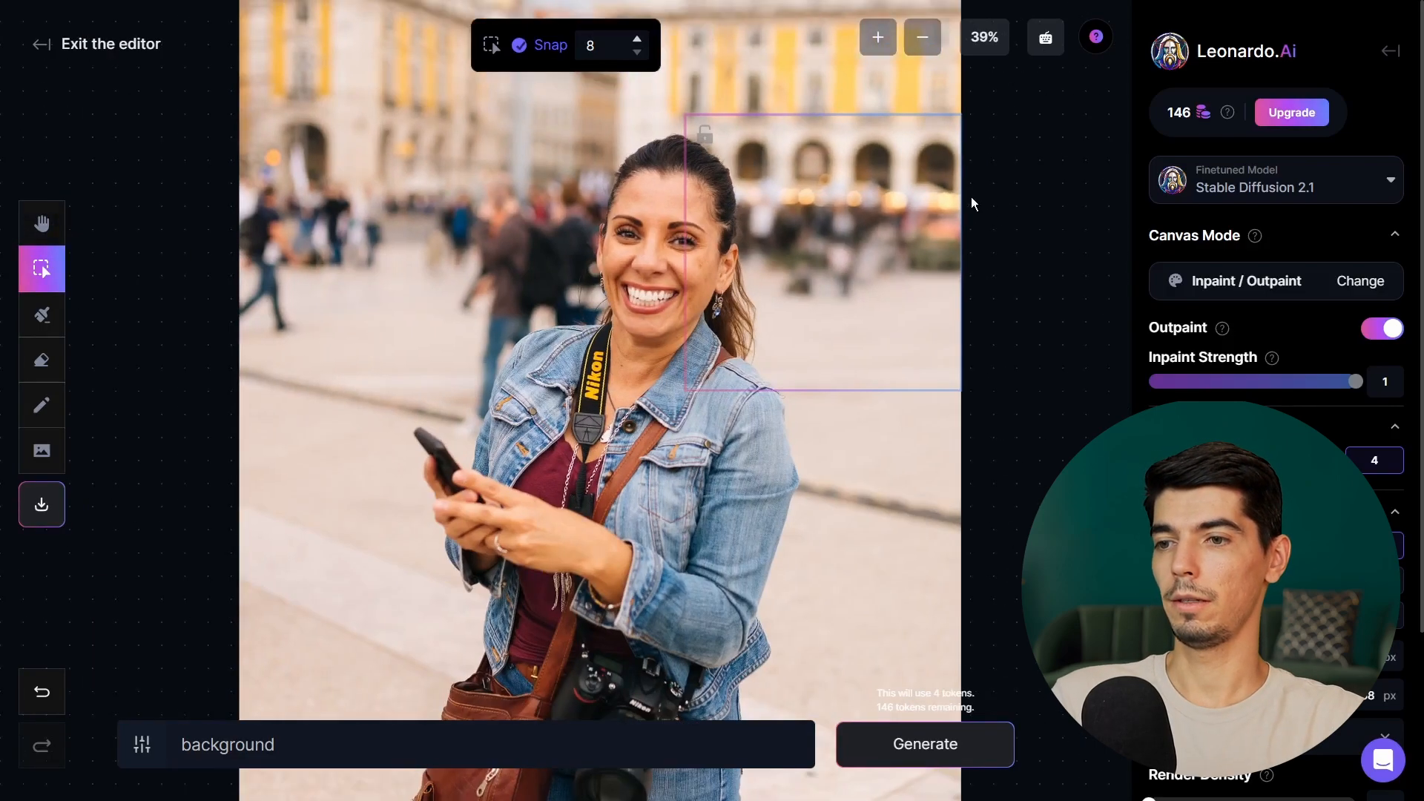
key("space")
left_click_drag(919, 201, 915, 253)
left_click_drag(820, 225, 454, 222)
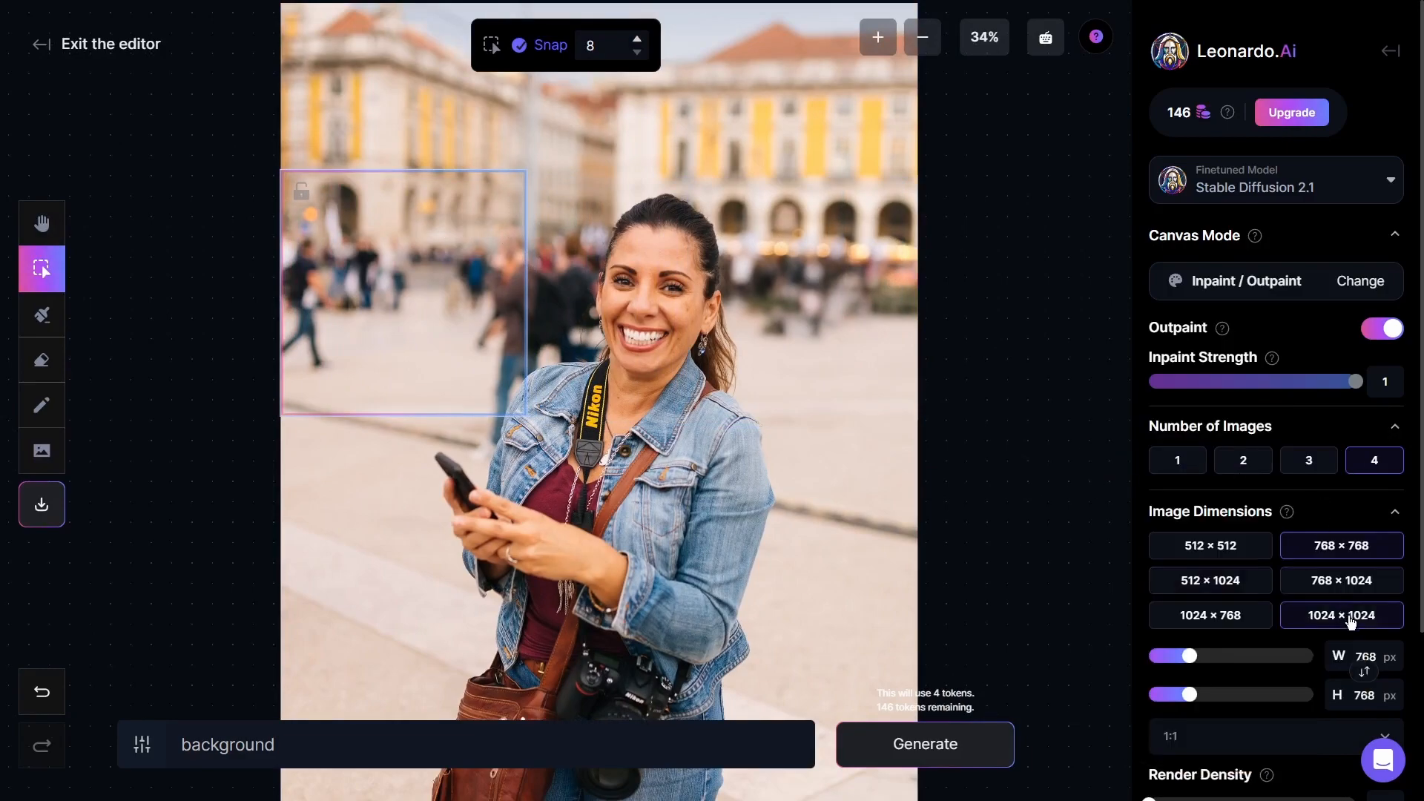
left_click(1352, 621)
left_click_drag(498, 351, 498, 323)
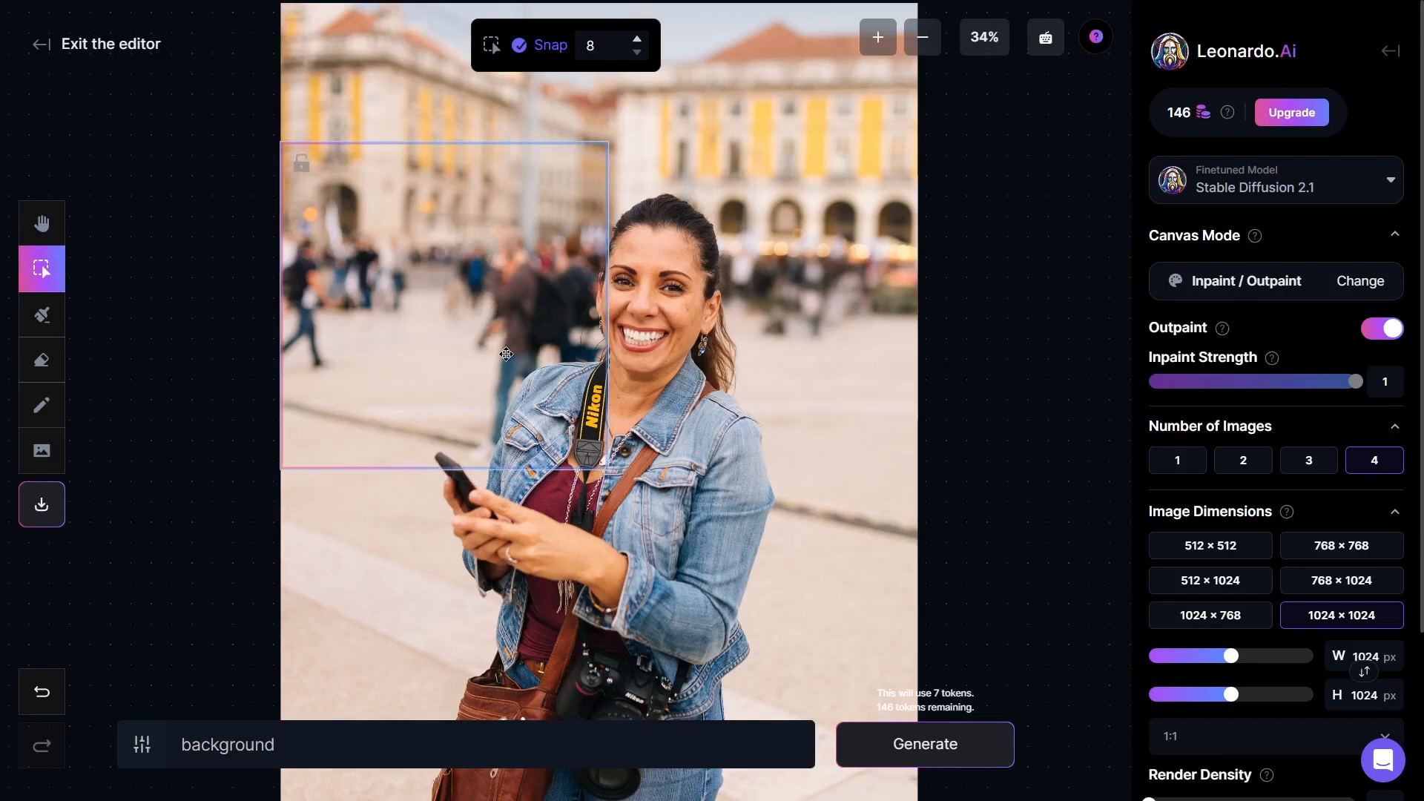
left_click_drag(538, 318, 536, 330)
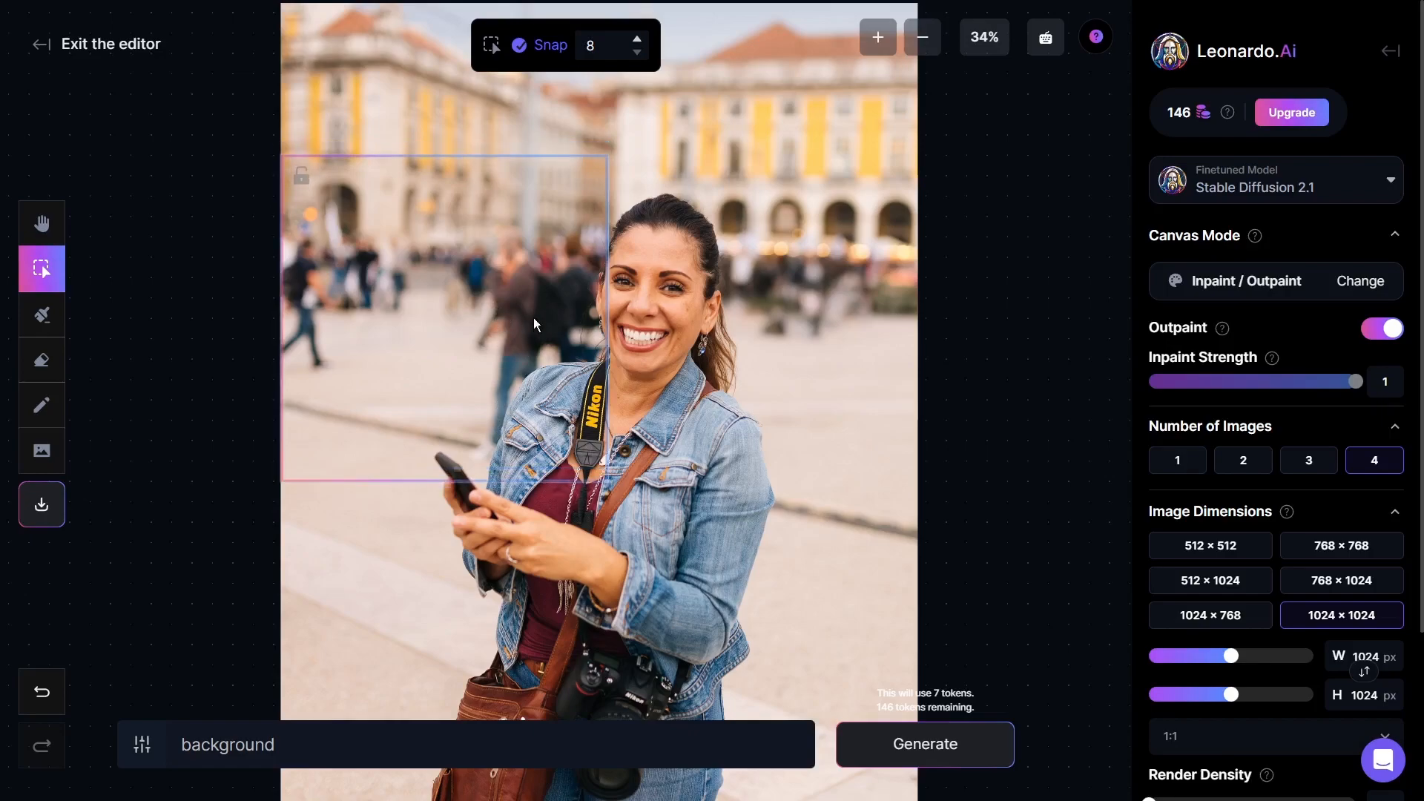
Step: Mask the blurred background people inside the generation frame with the mask brush at size 85
scroll(346, 186, "up", 7)
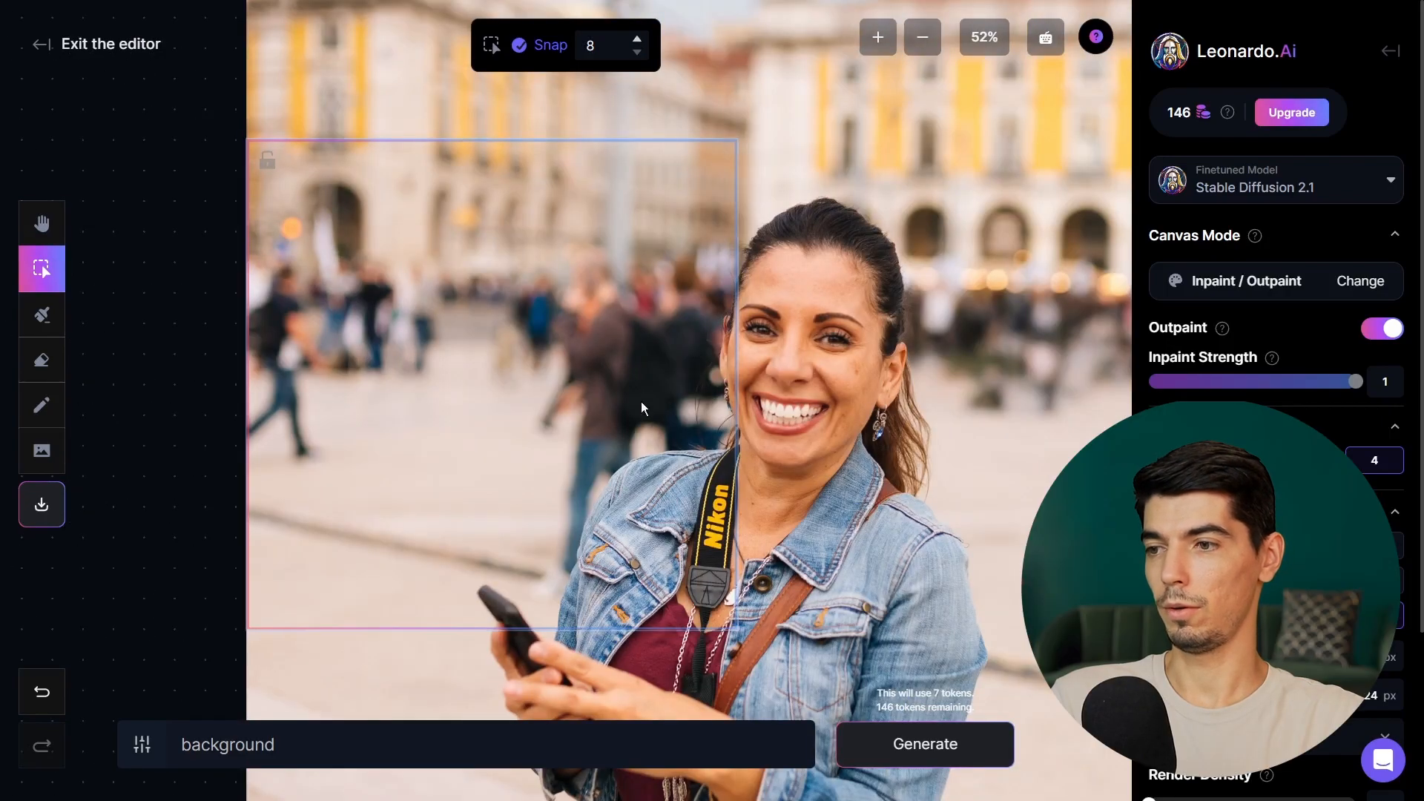
left_click(42, 314)
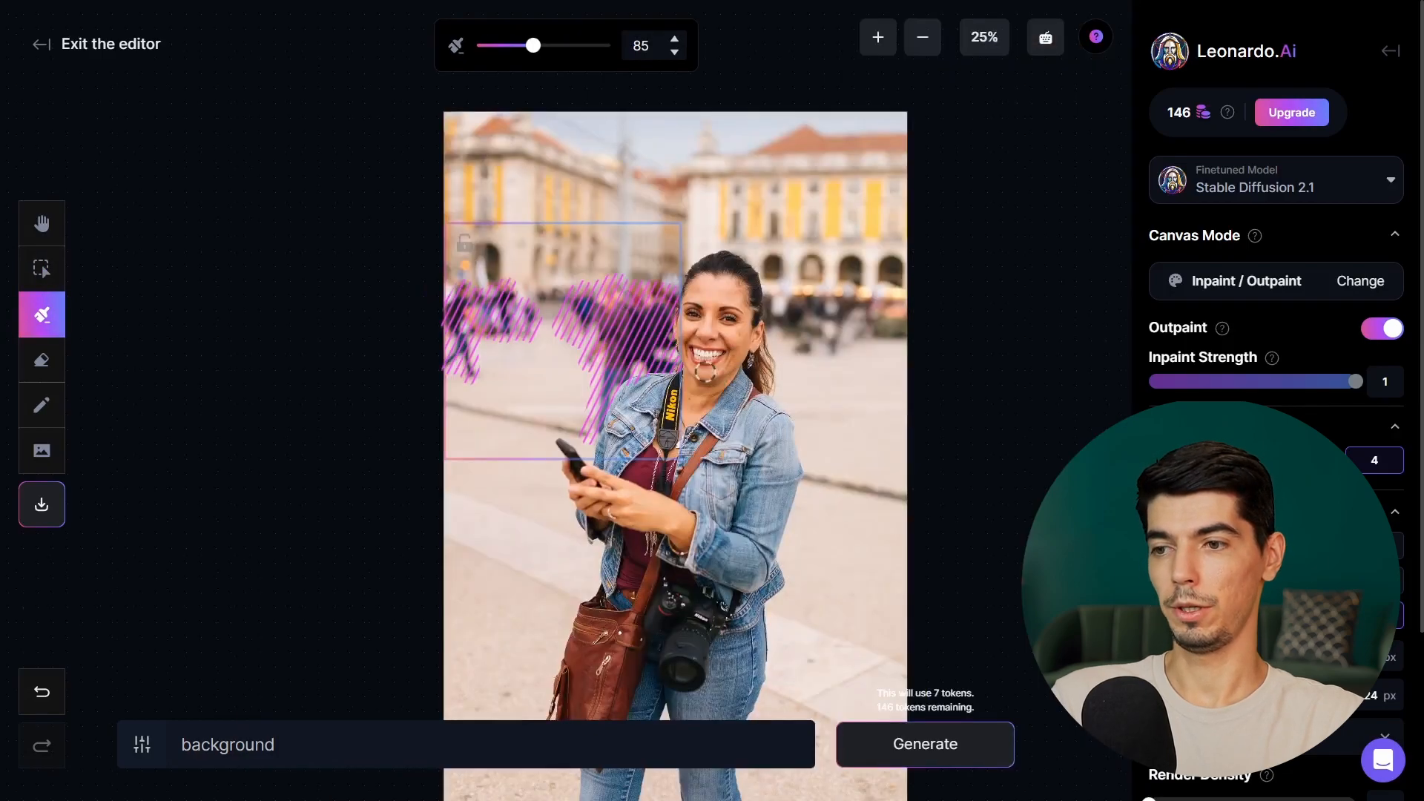
scroll(705, 371, "up", 5)
scroll(675, 315, "down", 4)
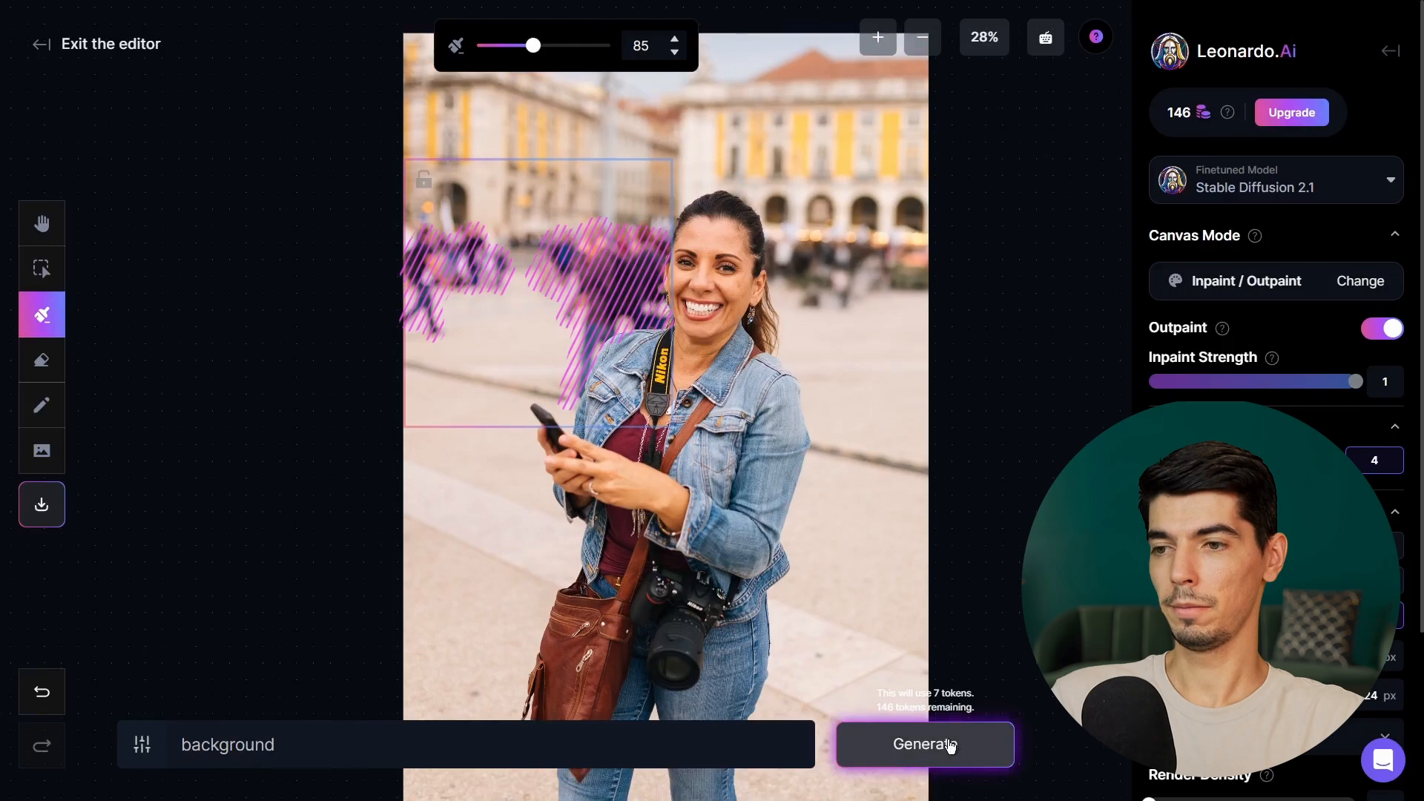
Step: Generate the masked crowd area with the prompt "background" and look through the four variations
left_click(950, 745)
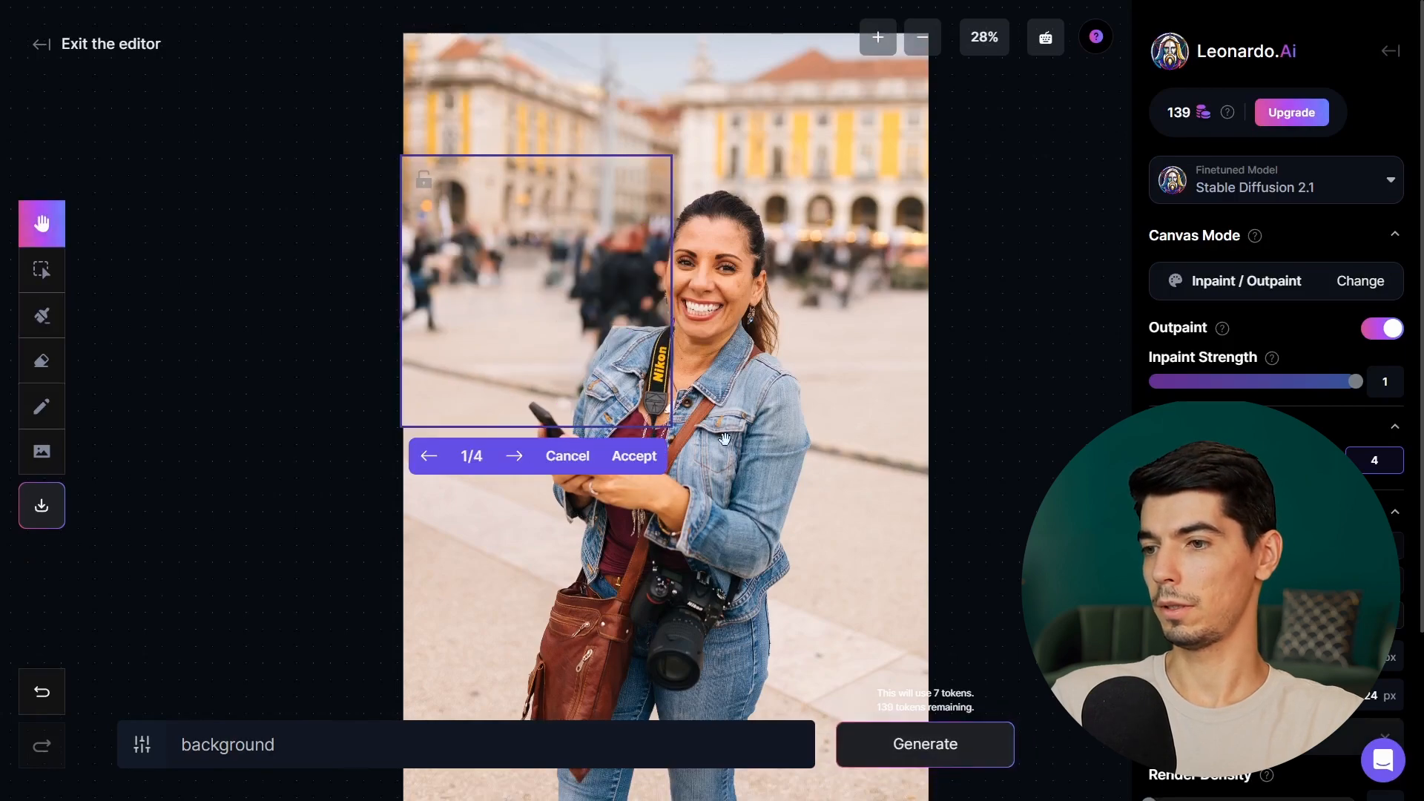
left_click(514, 456)
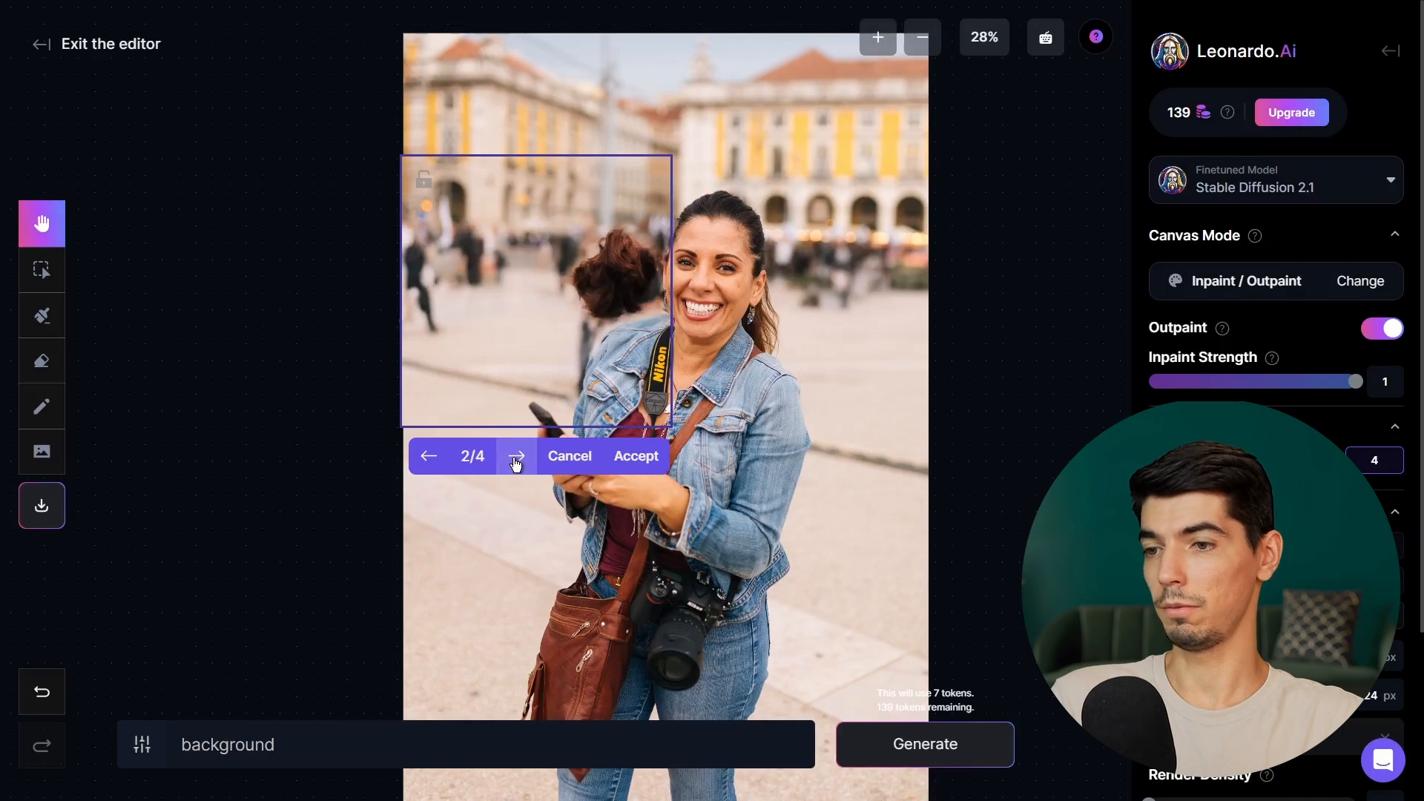
double_click(516, 456)
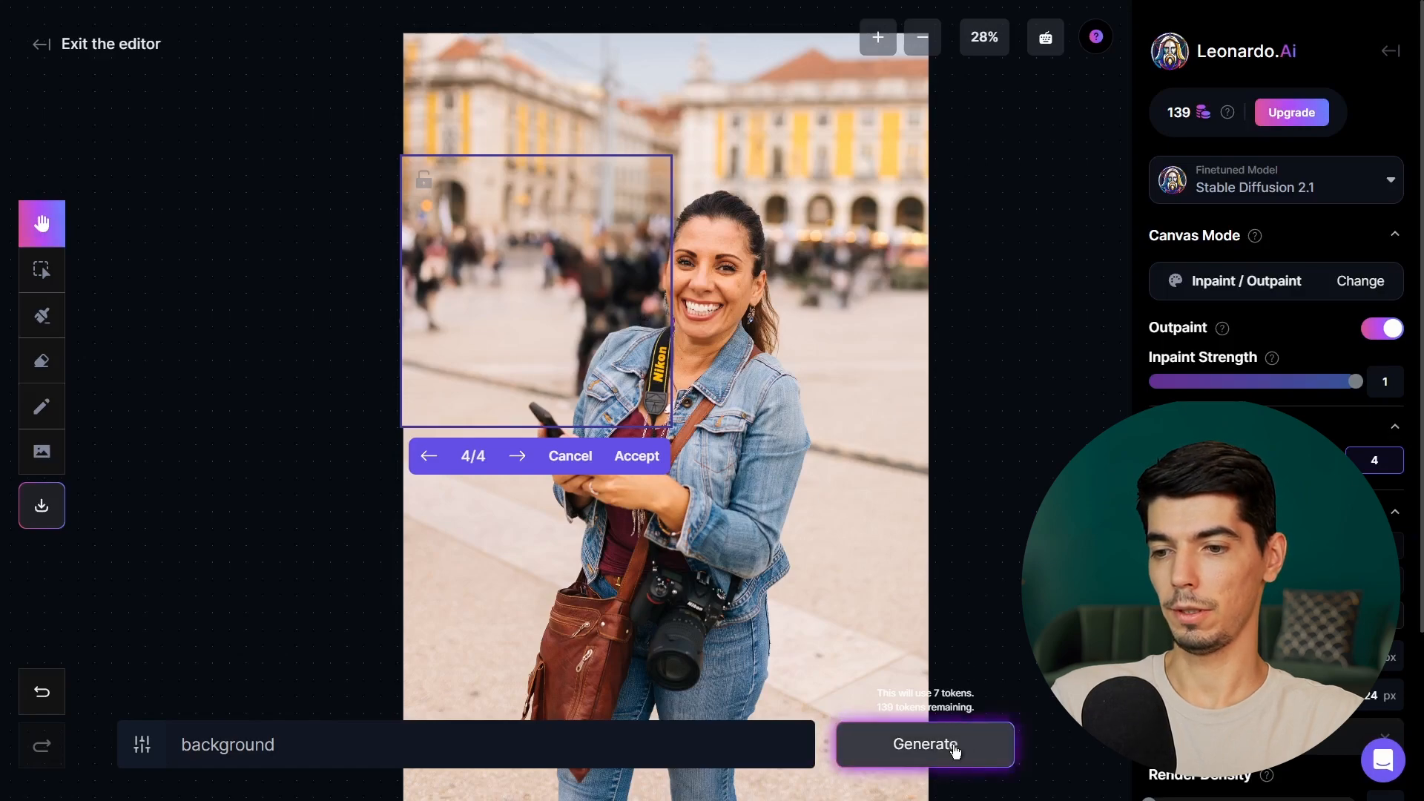
Step: Generate the masked crowd area again, compare the four new variations repeatedly and accept the third one
left_click(955, 752)
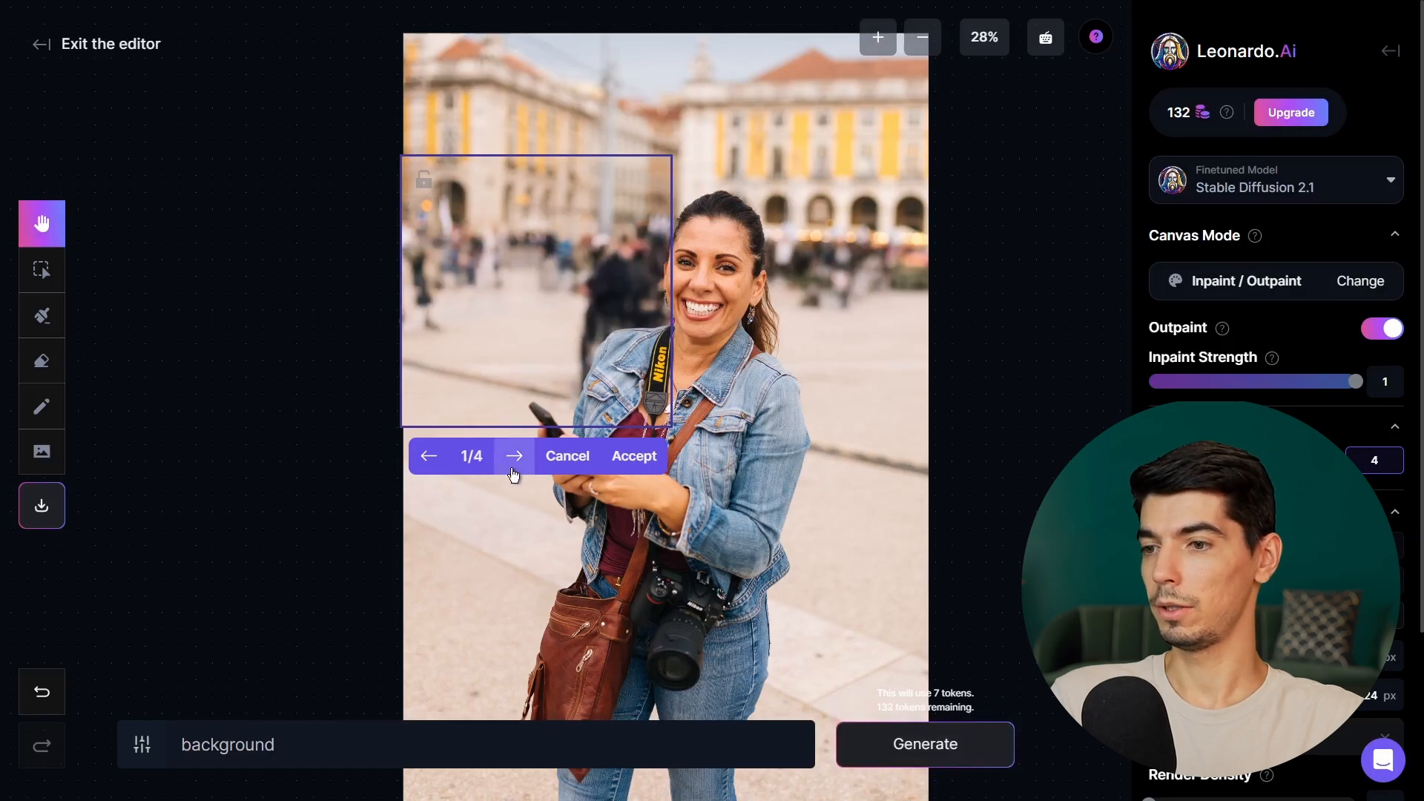
left_click(516, 464)
left_click(516, 464)
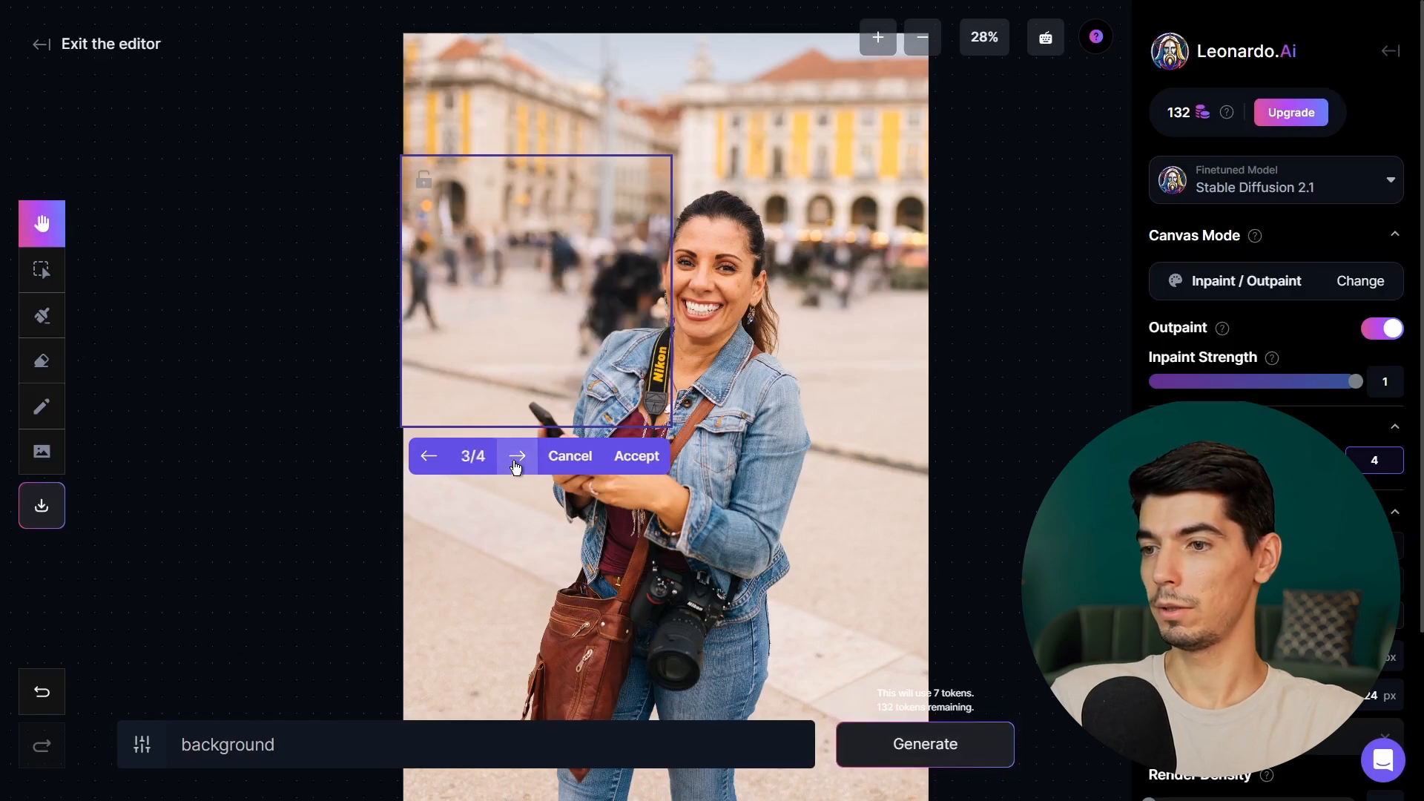
left_click(516, 464)
left_click(517, 456)
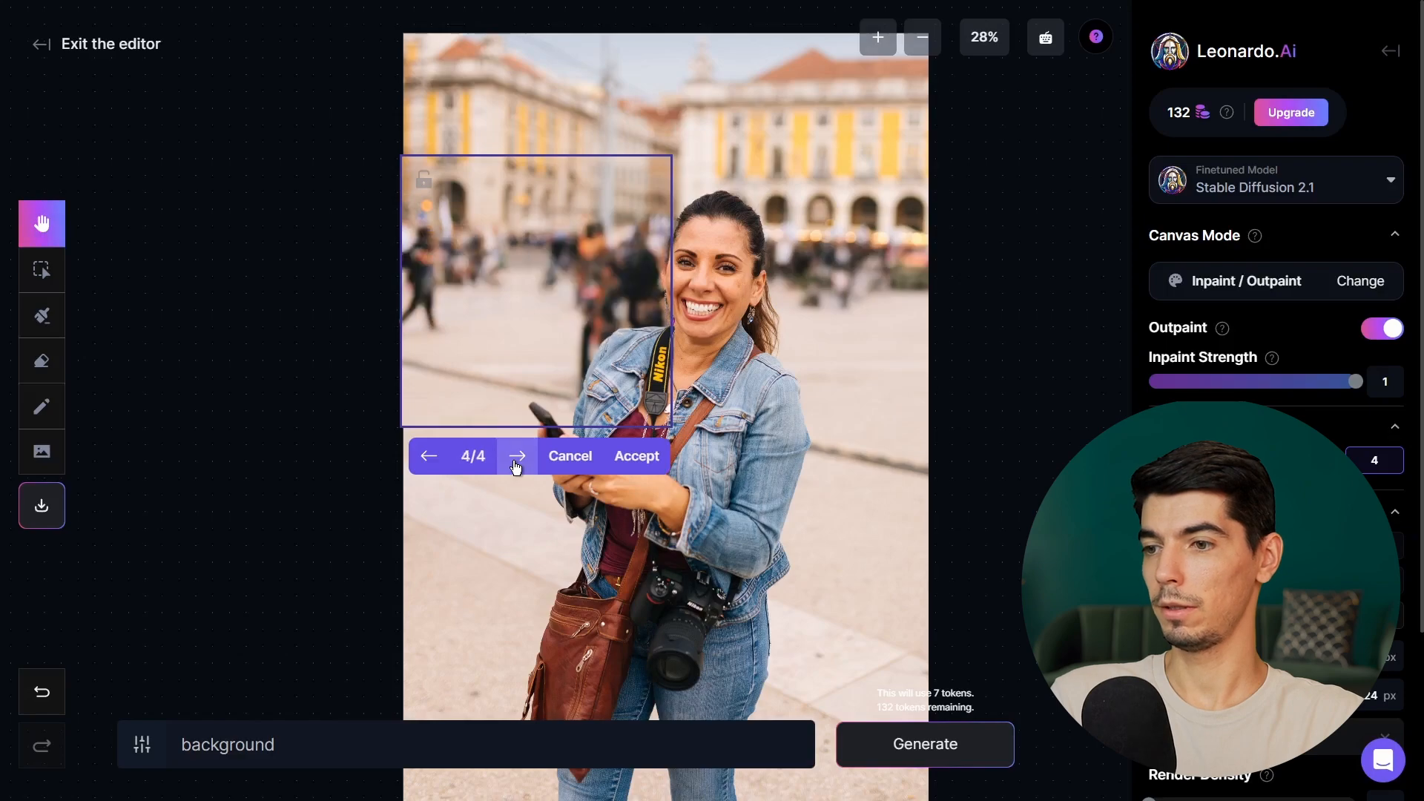
left_click(517, 456)
left_click(517, 457)
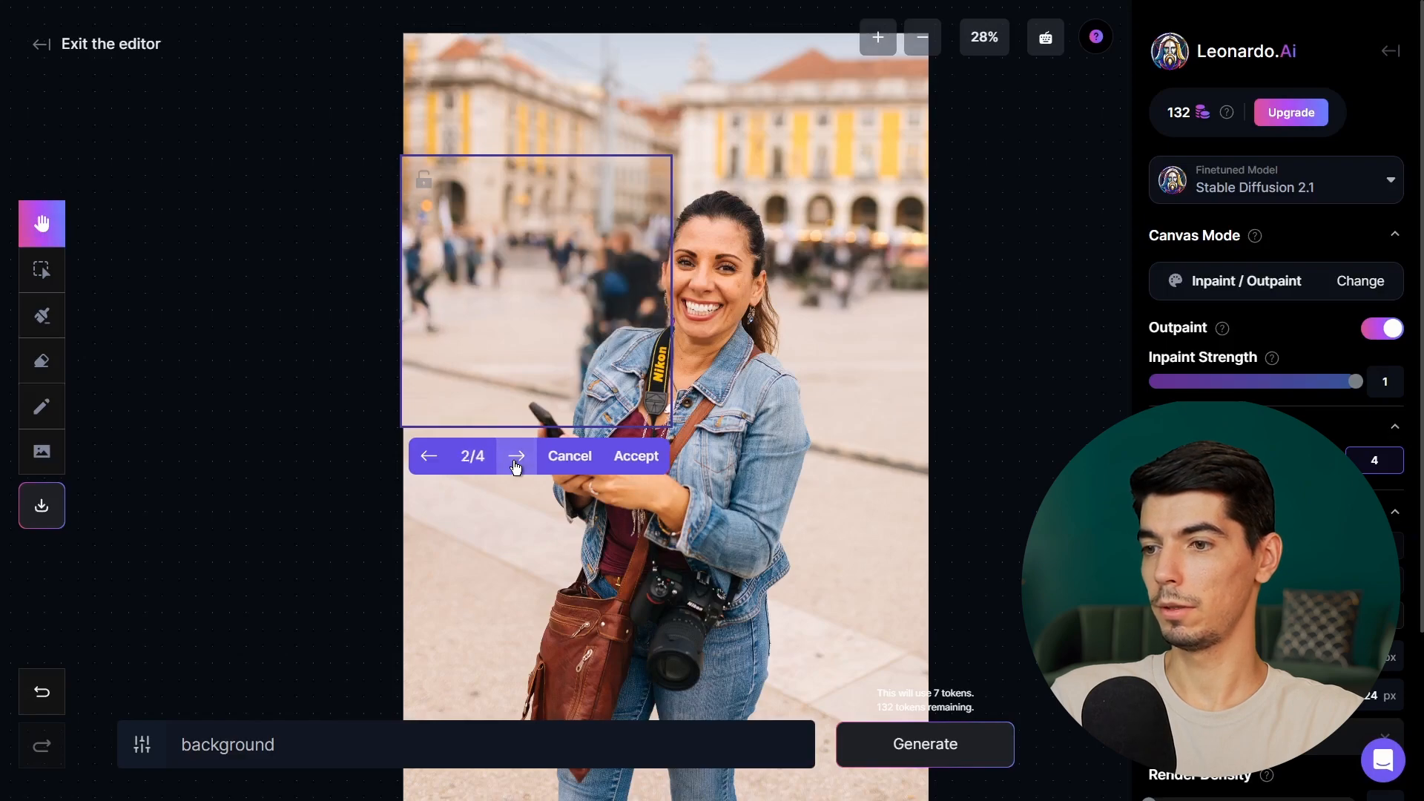
left_click(516, 459)
left_click(516, 458)
left_click(516, 458)
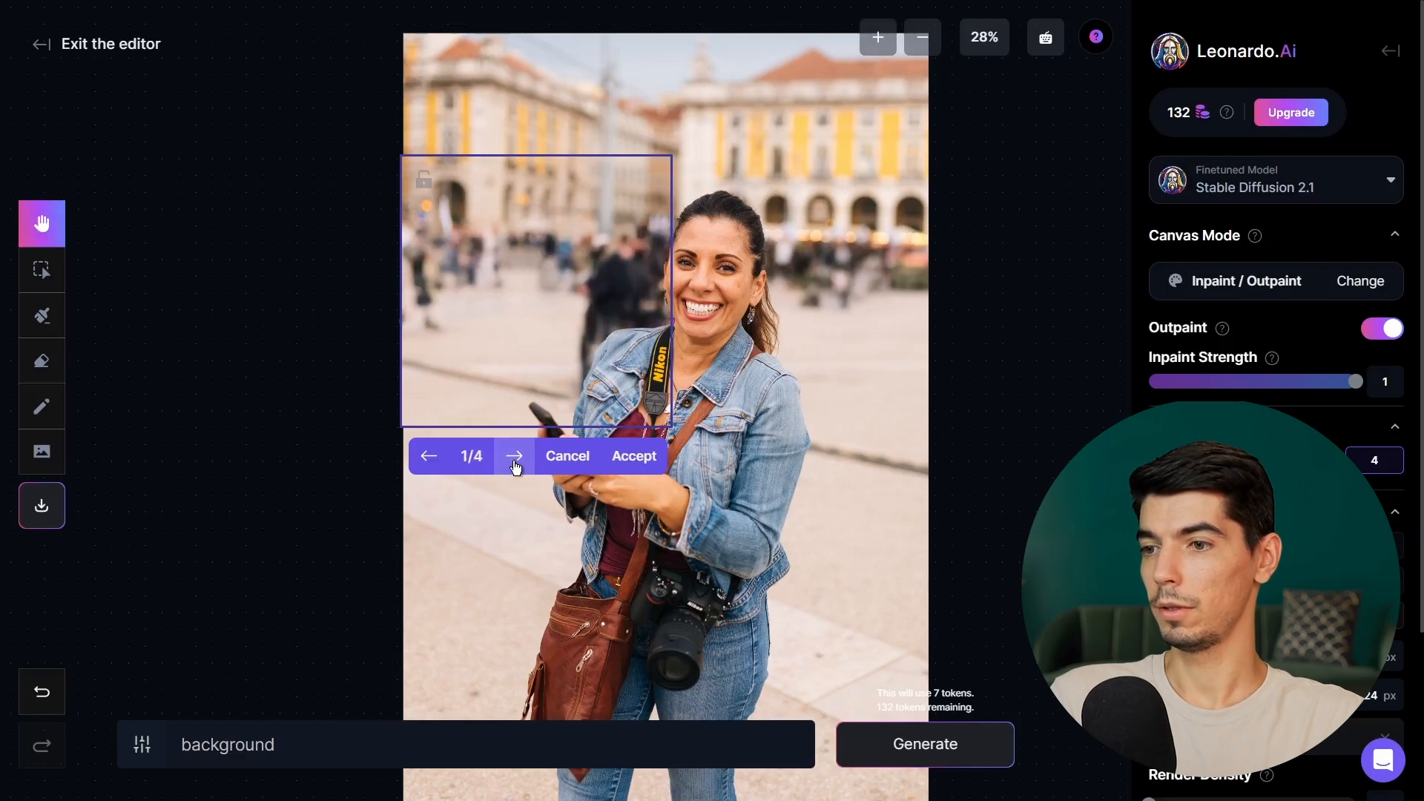
left_click(516, 460)
left_click(516, 460)
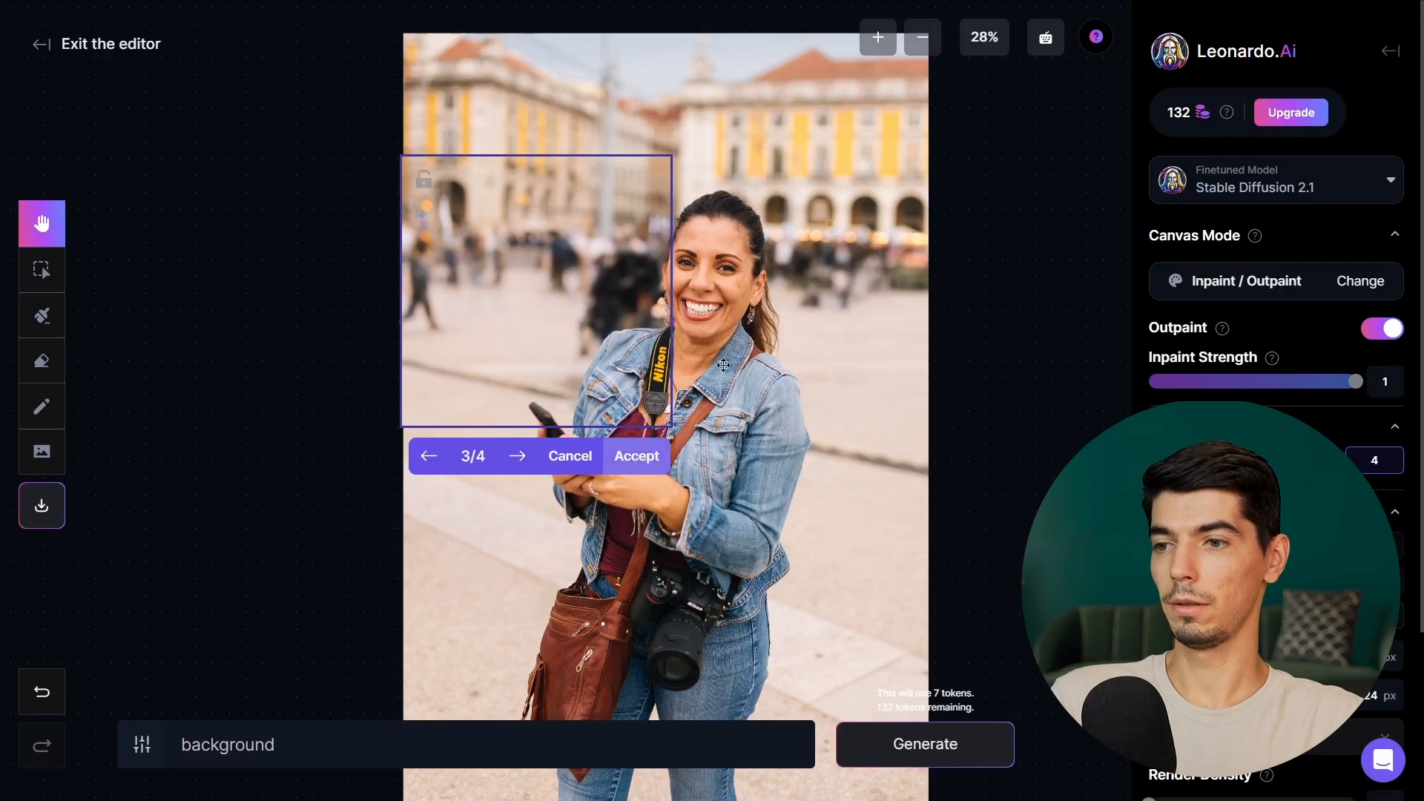
left_click(636, 456)
Step: Move the generation frame over the woman's handbag and camera and mask both with the brush at size 188
left_click(41, 267)
scroll(852, 289, "down", 1)
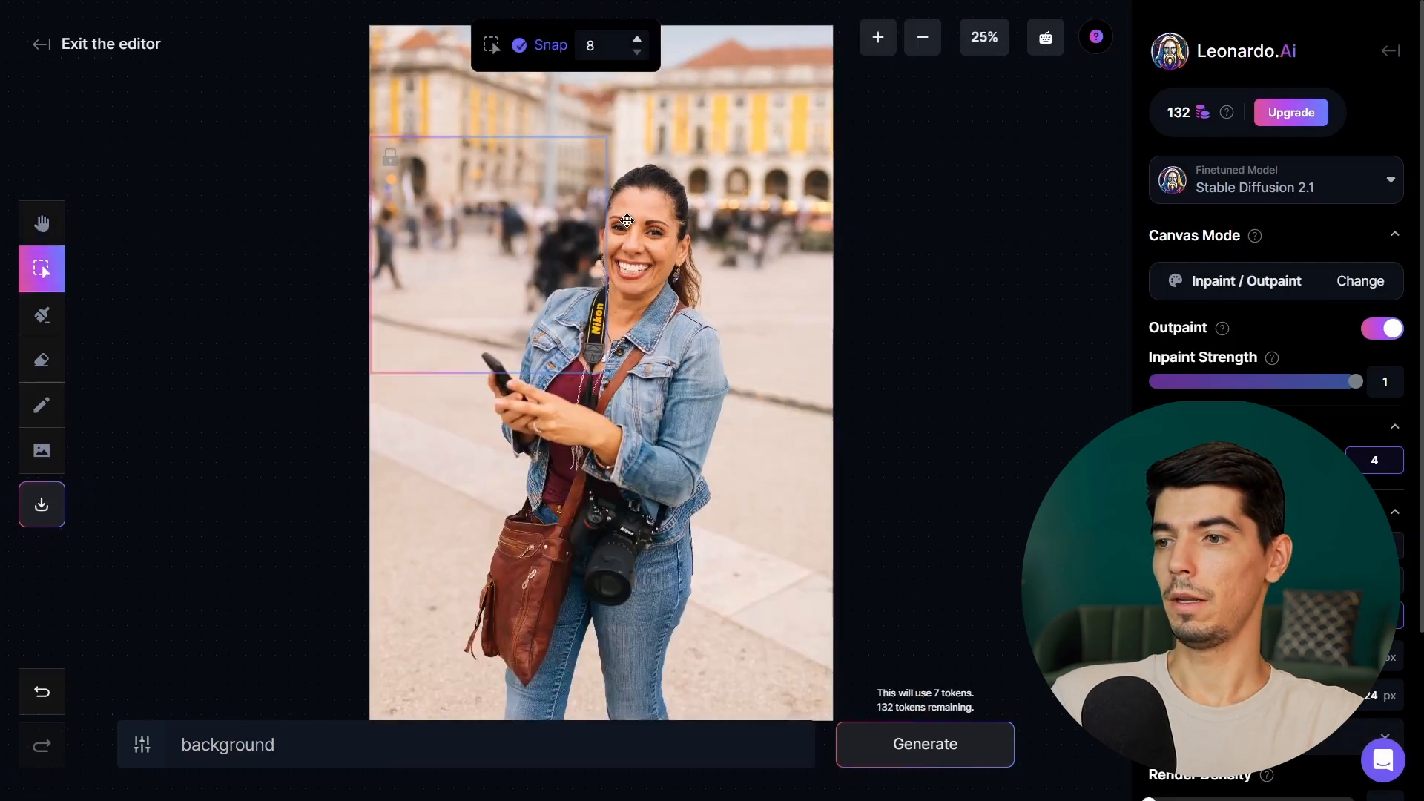
scroll(624, 221, "up", 1)
scroll(483, 210, "down", 1)
scroll(483, 210, "down", 1)
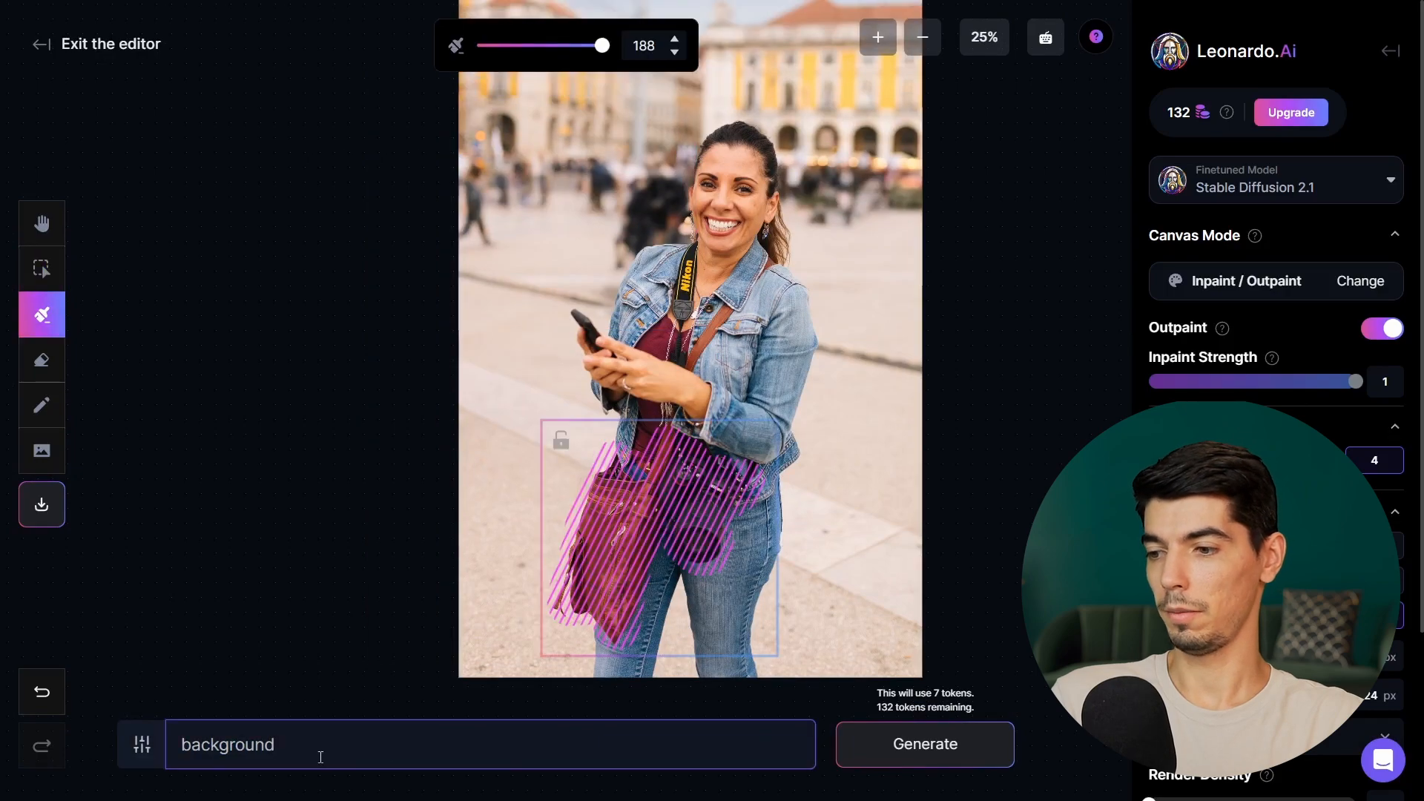
Step: Change the prompt to "clothes", generate the masked handbag and camera area and compare the four variations
left_click_drag(321, 757, 176, 749)
type("clothes")
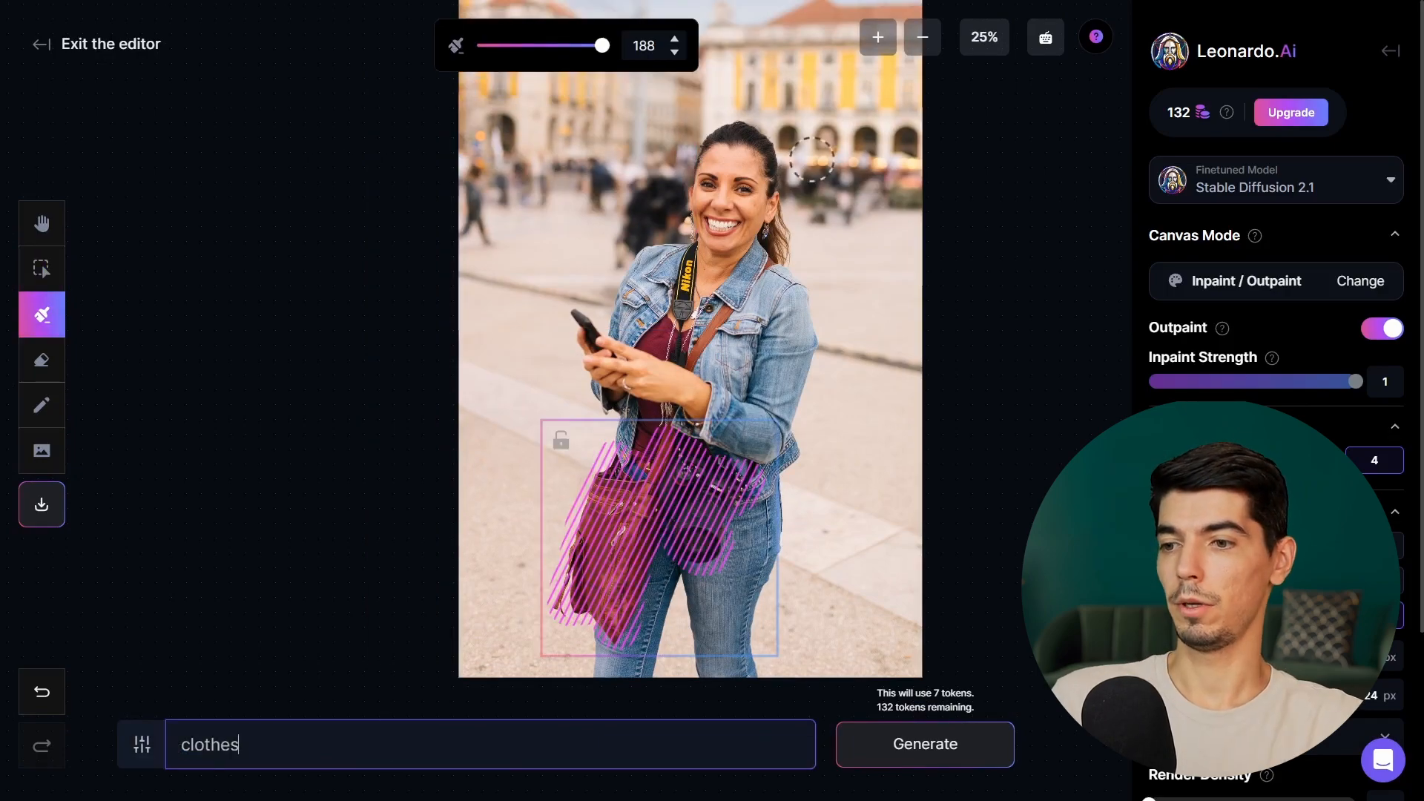
left_click(941, 749)
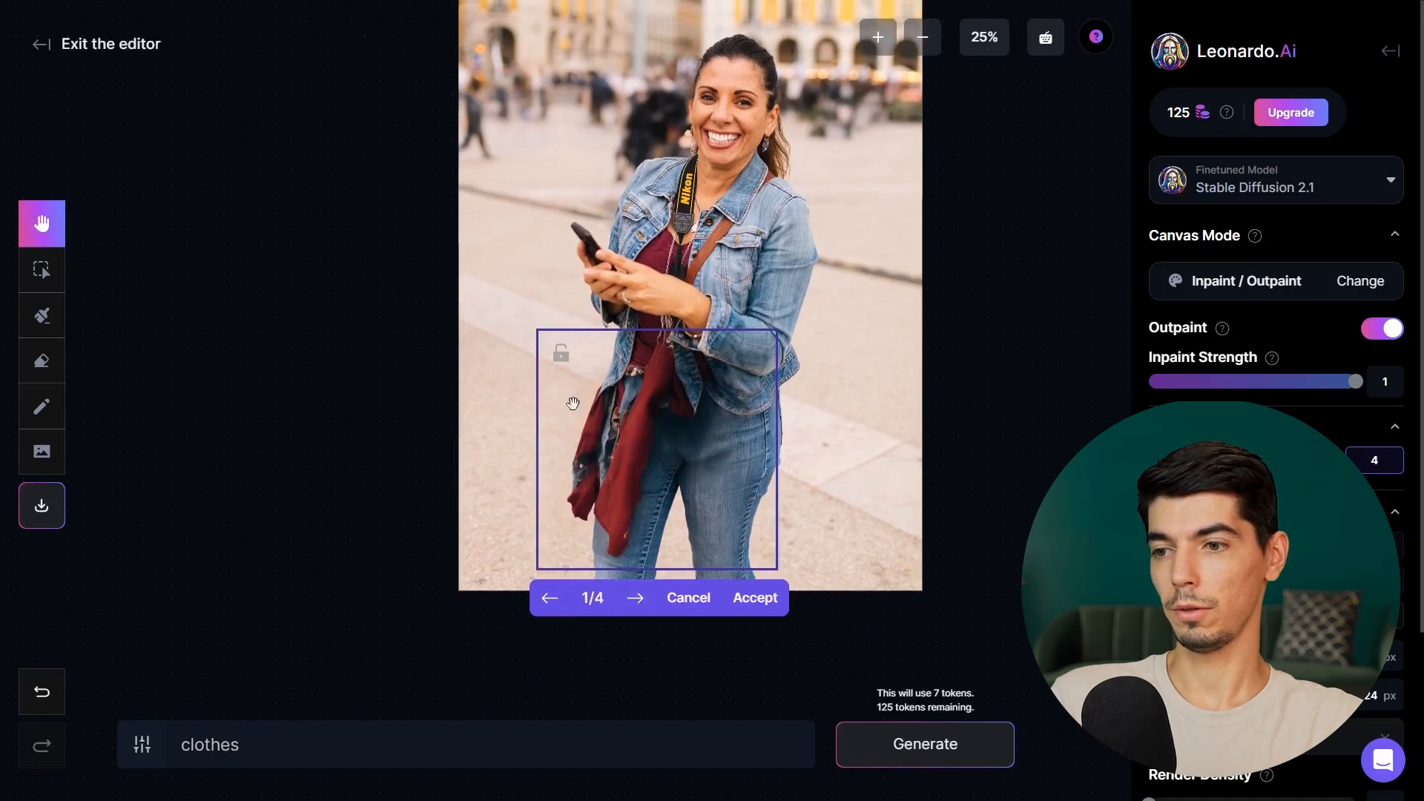
left_click(636, 600)
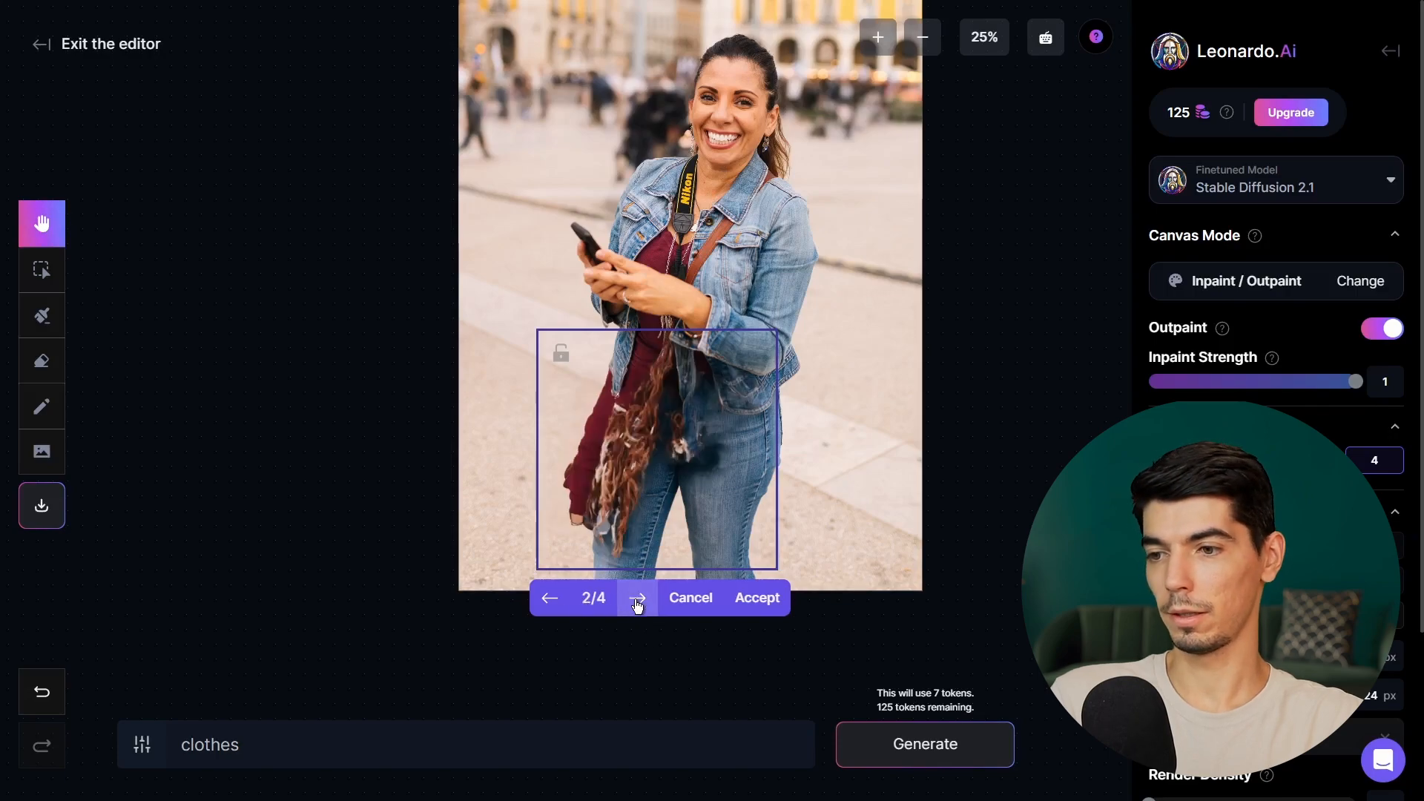
left_click(637, 600)
left_click(637, 603)
left_click(636, 603)
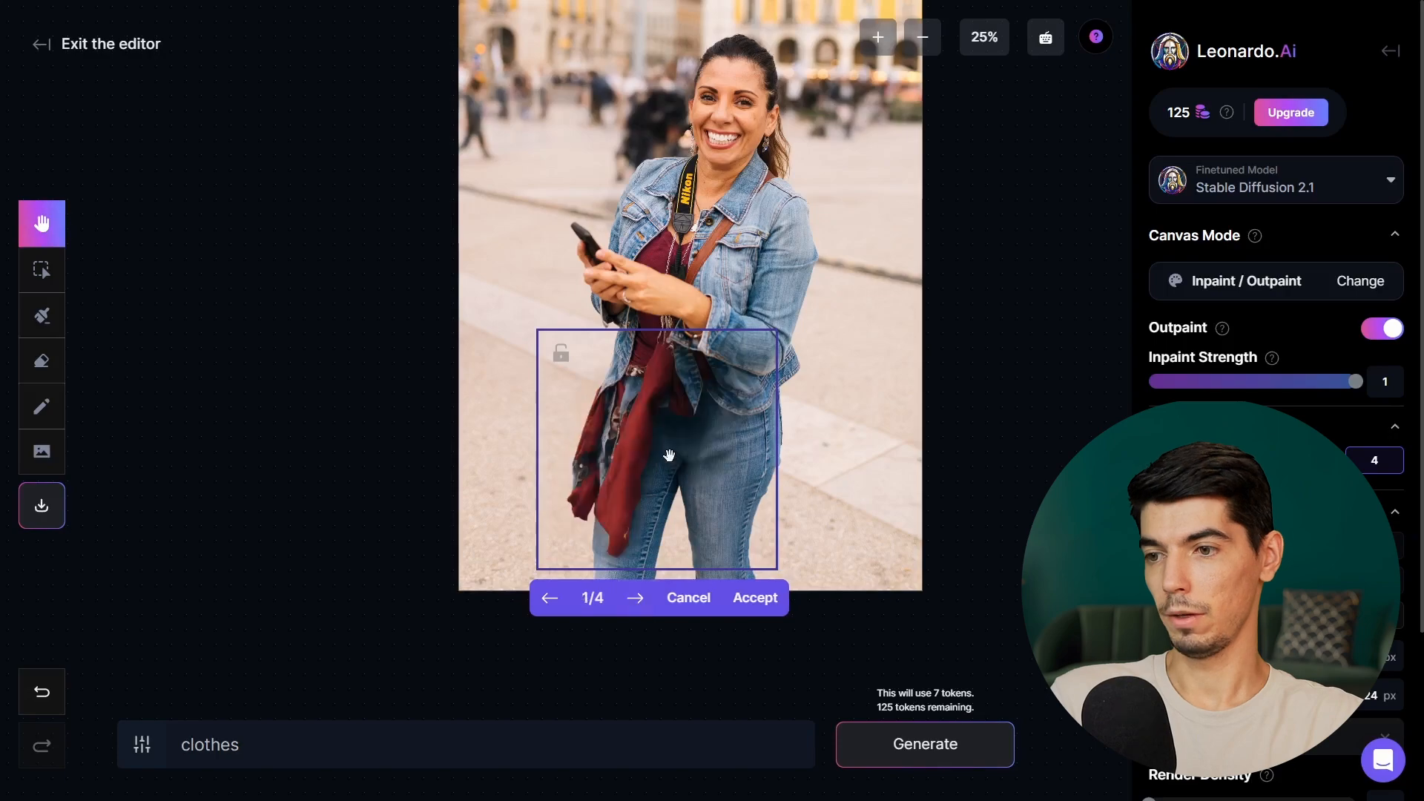
scroll(761, 325, "down", 1)
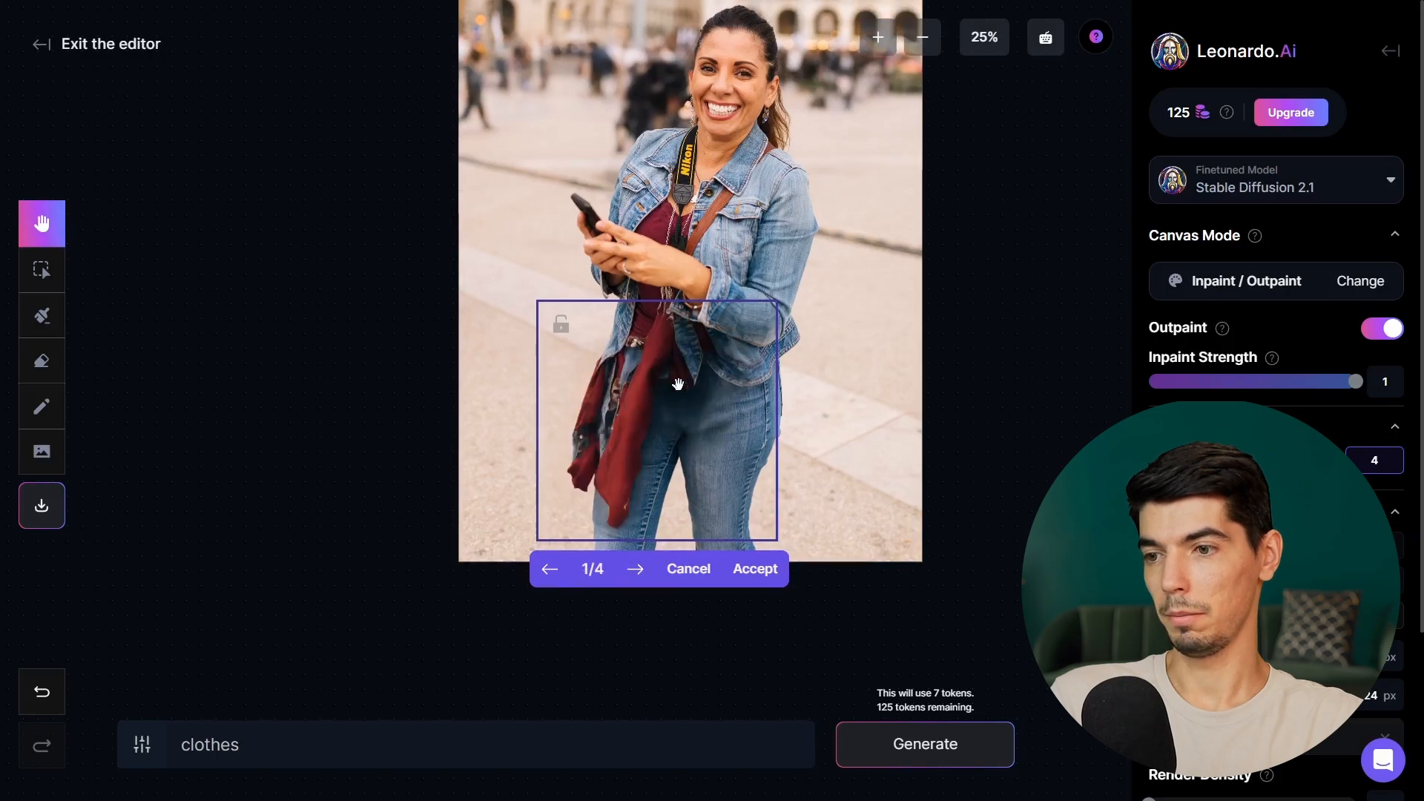
scroll(677, 383, "up", 2)
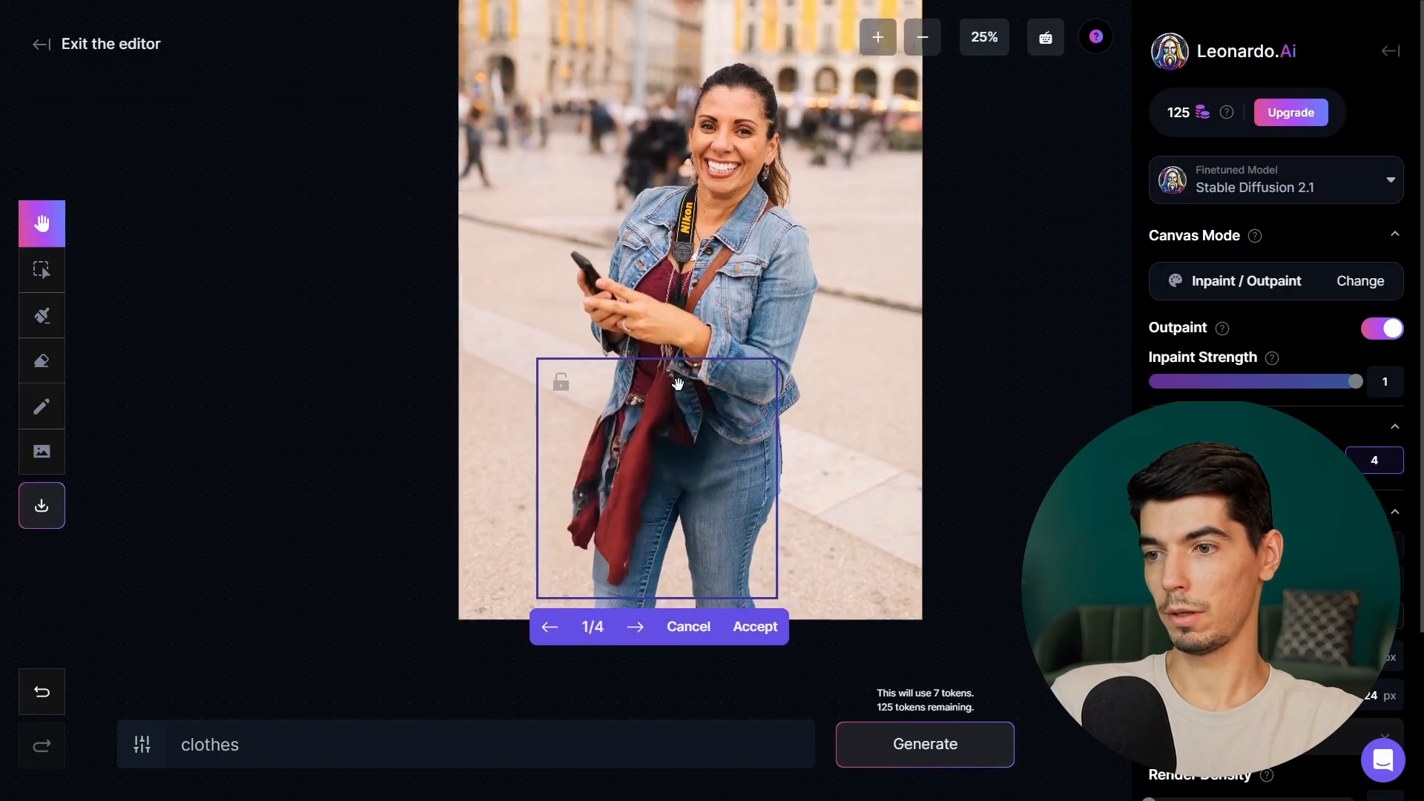
Step: Regenerate the masked handbag and camera area with the same prompt, look through the variations and cancel them
left_click(926, 754)
left_click(637, 629)
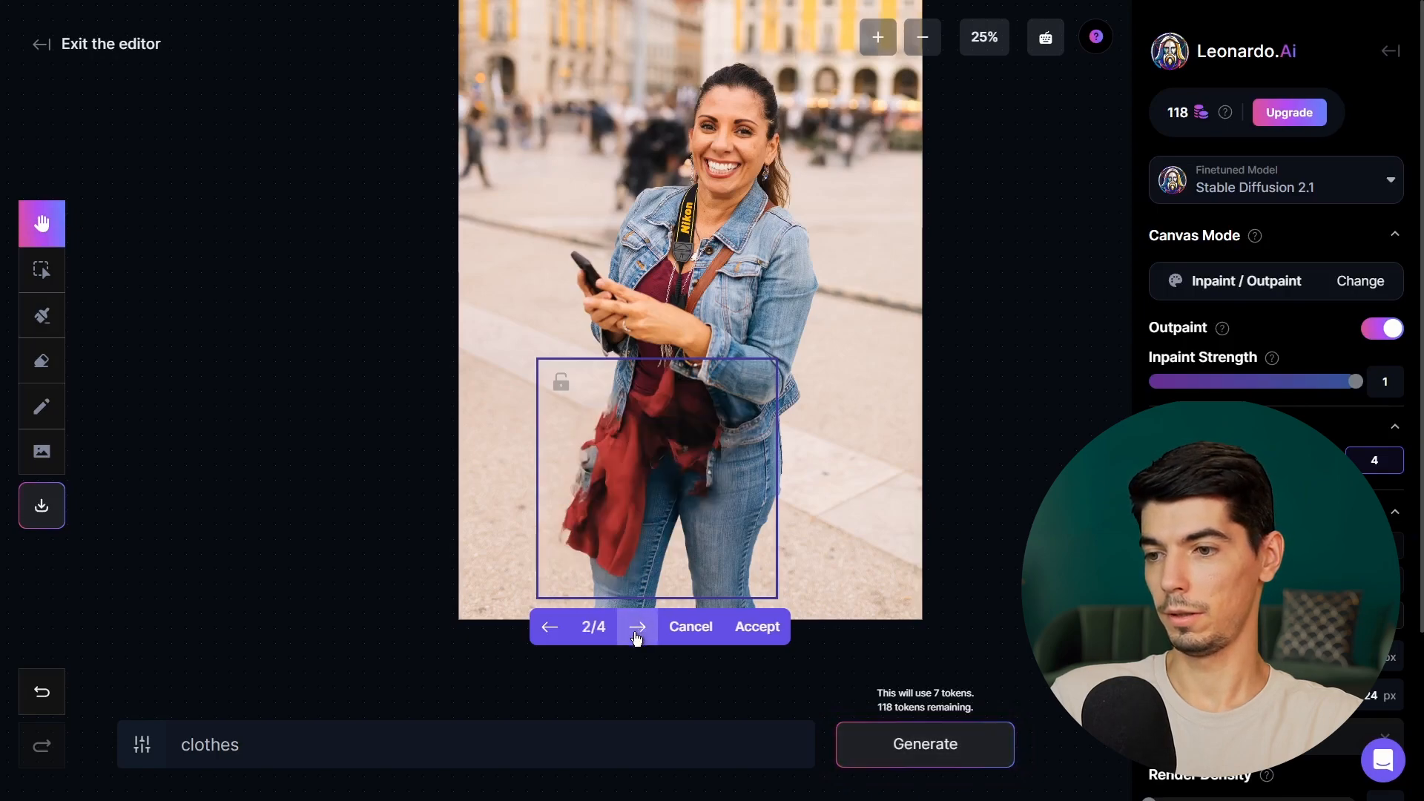
left_click(637, 629)
left_click(638, 629)
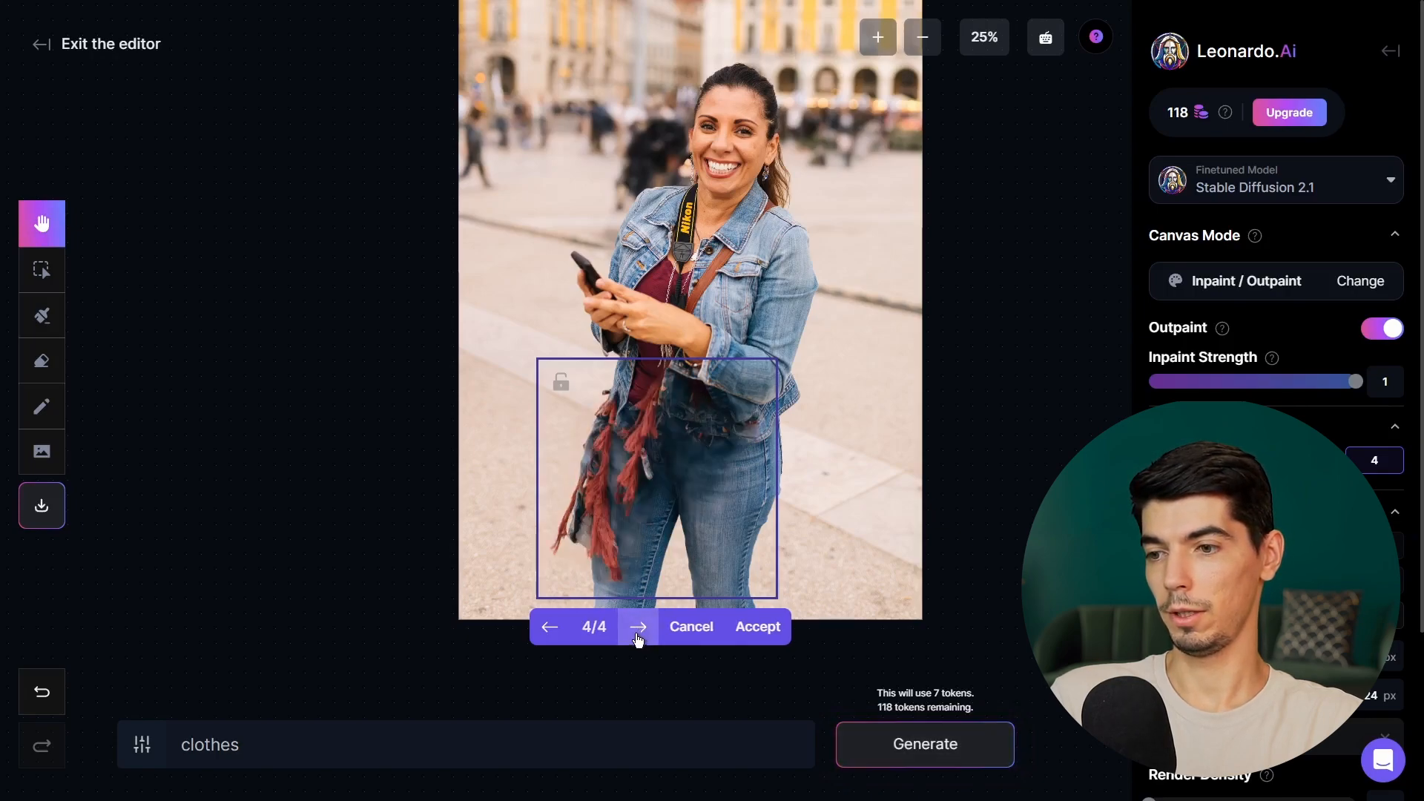
left_click(677, 629)
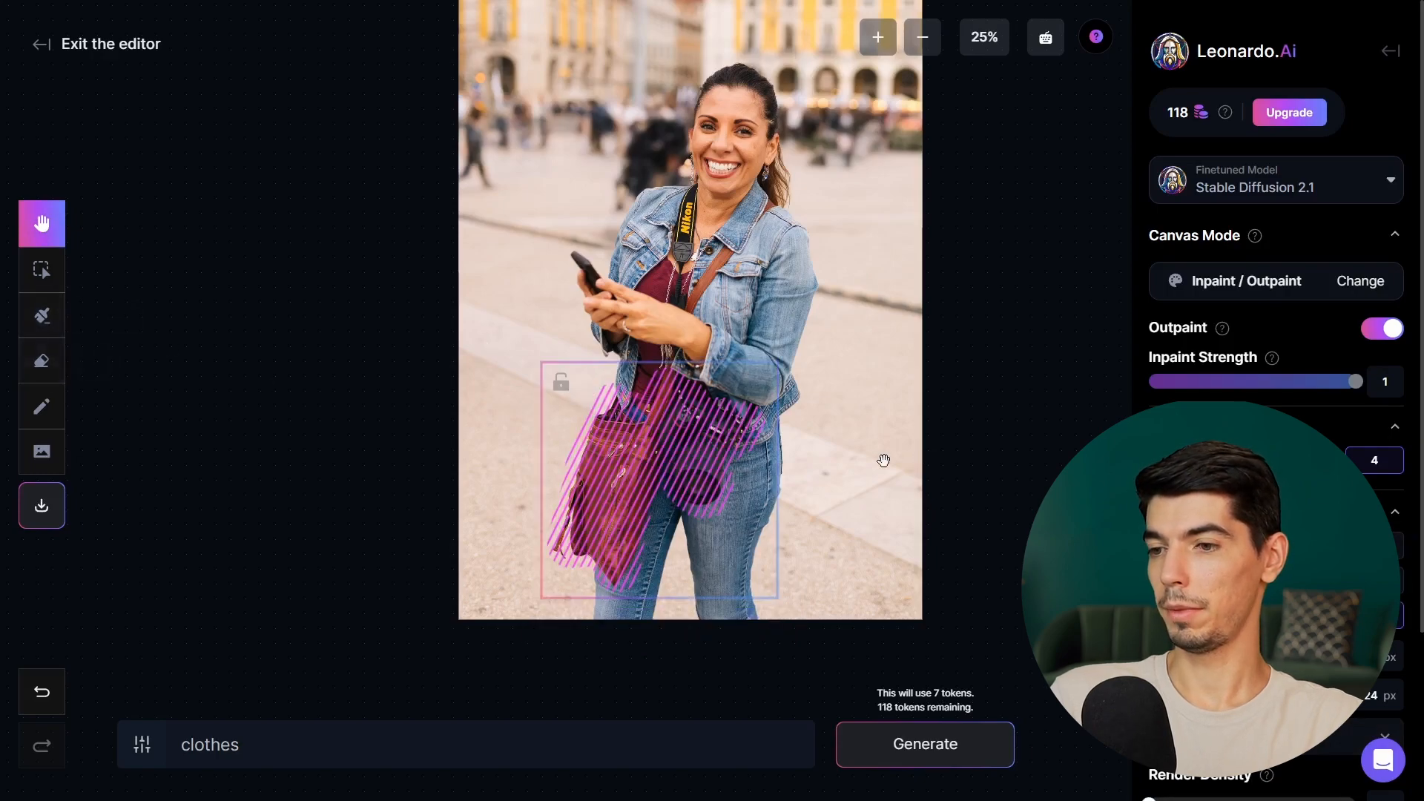
Step: Undo the mask strokes and erase the handbag and camera from the photo with the eraser at size 41 affecting All
key("ctrl+z")
key("ctrl+z")
key("ctrl+shift+z")
scroll(801, 393, "up", 2)
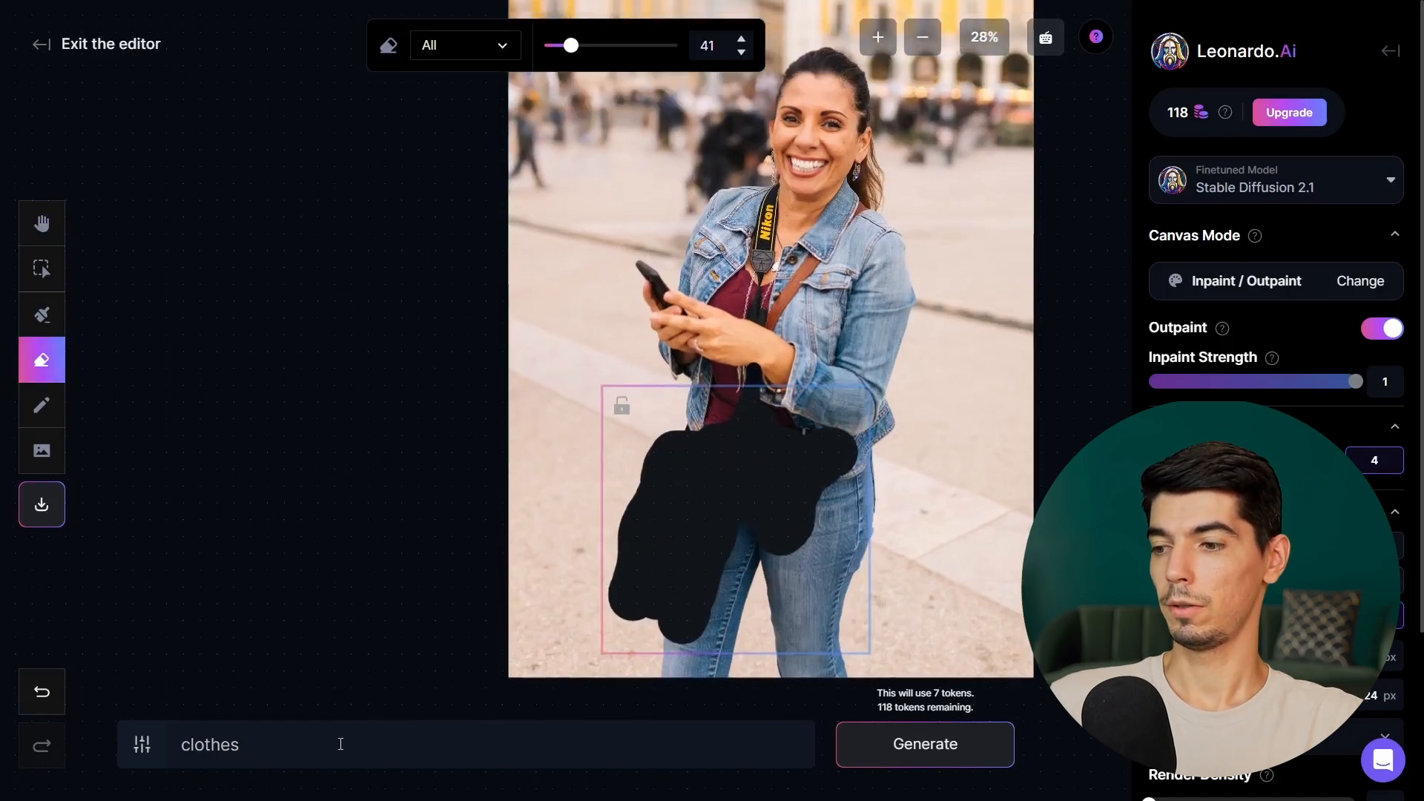
Step: Generate the erased handbag and camera area with the prompt "clothes" and compare the four variations
left_click_drag(340, 744, 179, 740)
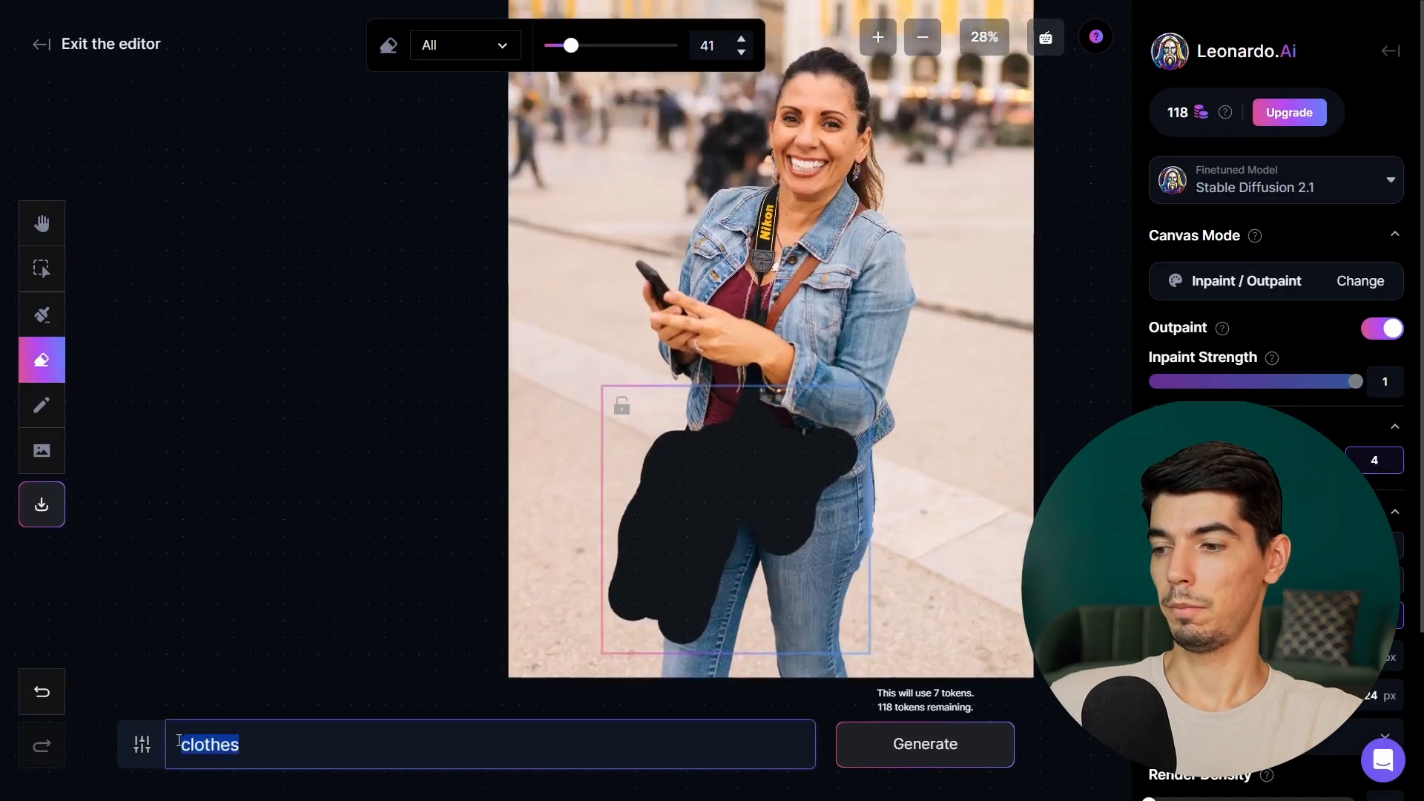
left_click(979, 757)
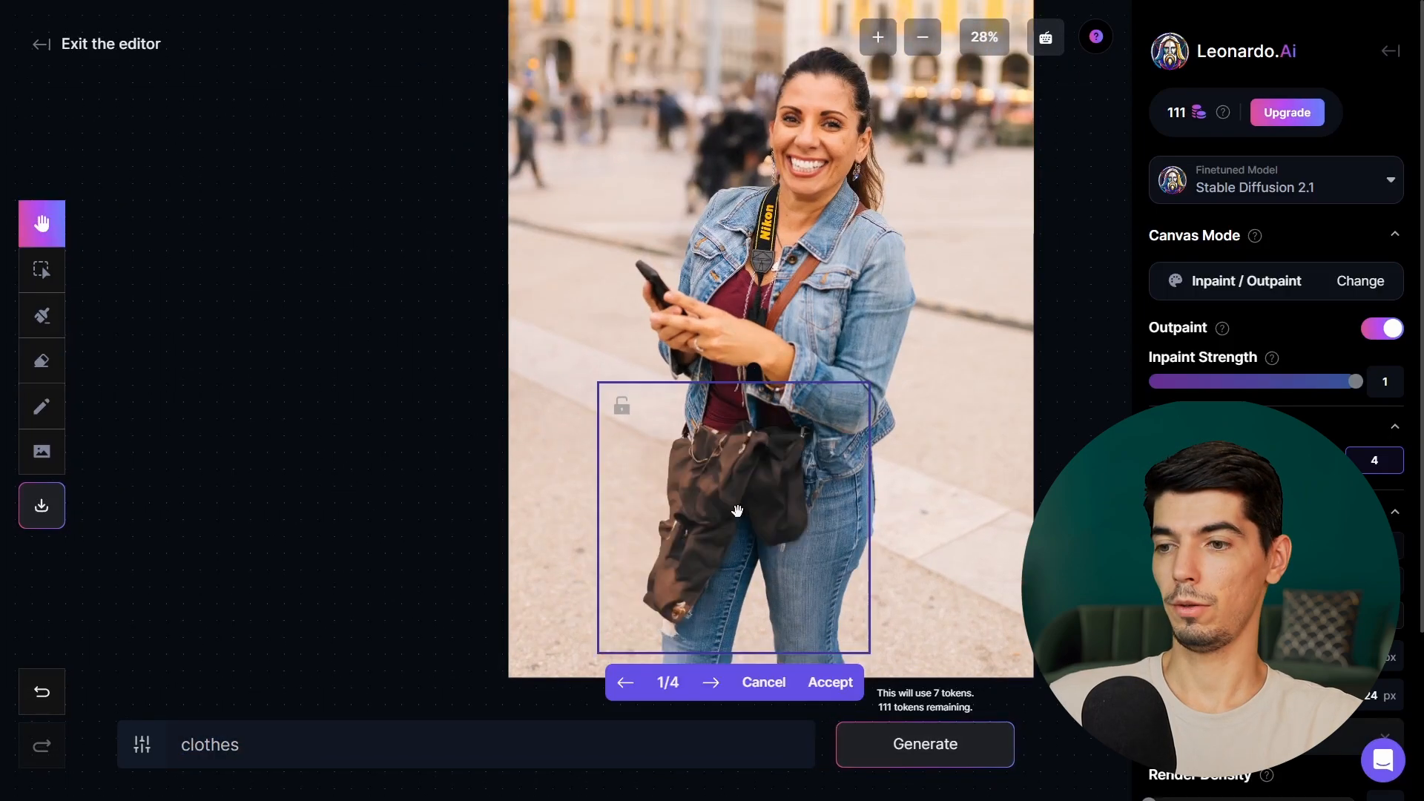
scroll(737, 510, "up", 5)
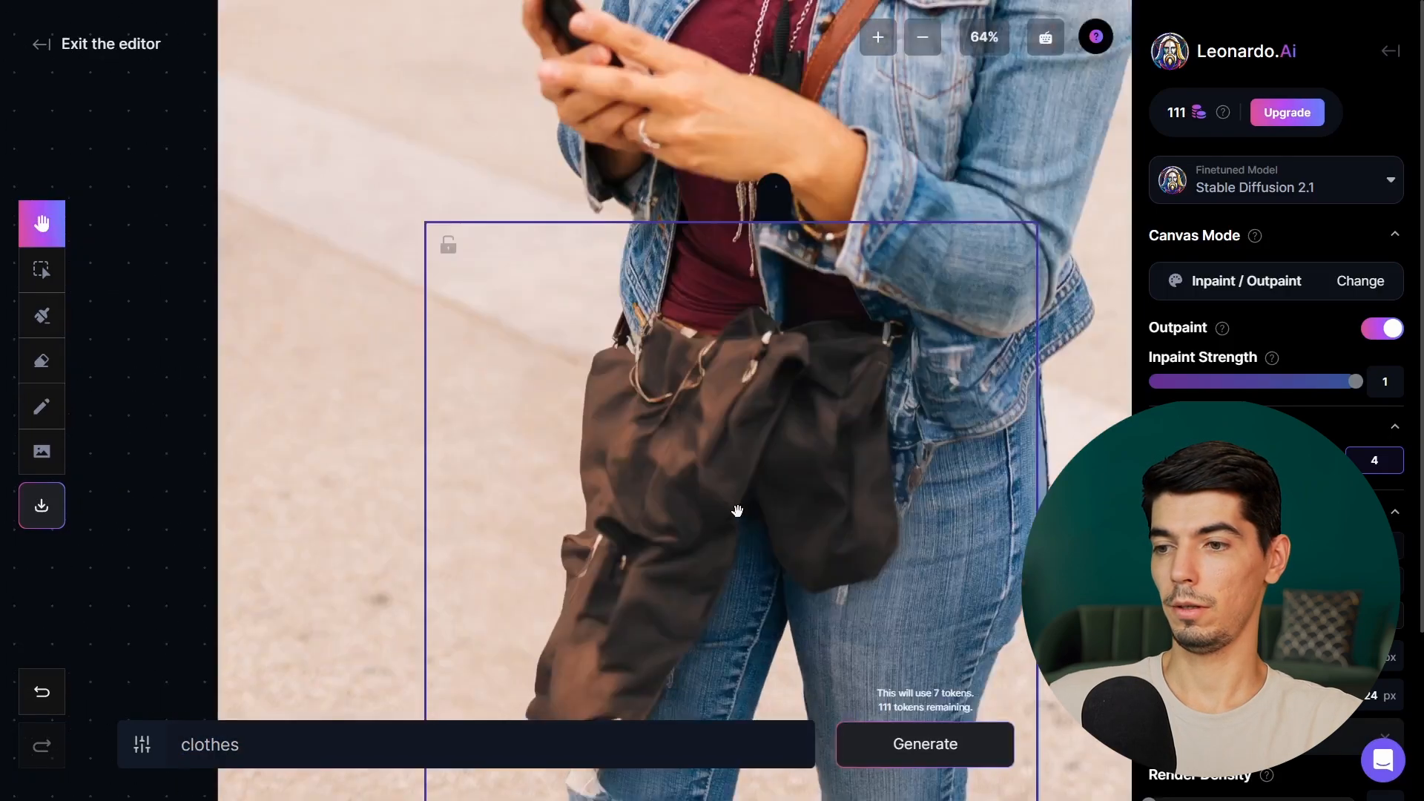
scroll(726, 441, "down", 5)
key("Right")
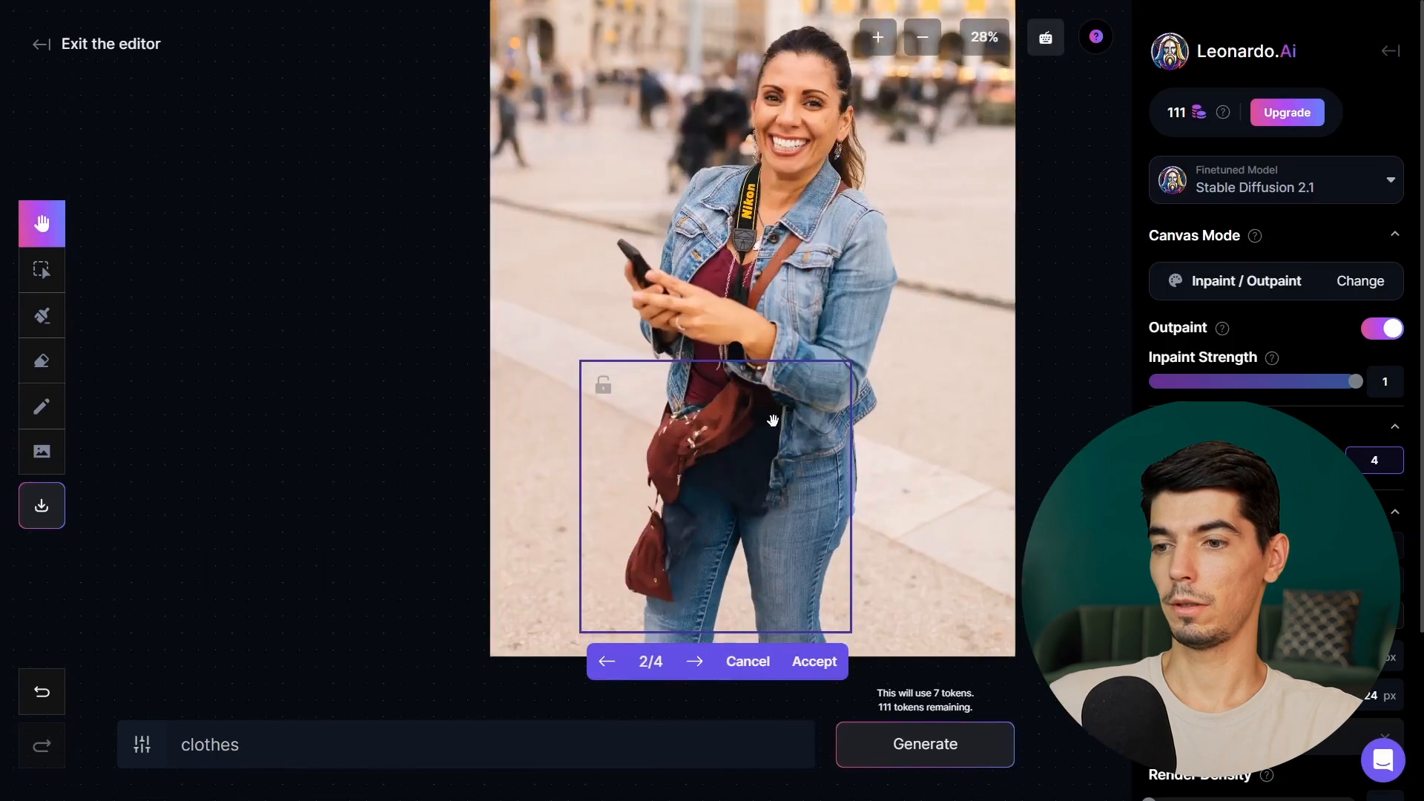
key("Right")
scroll(794, 455, "up", 1)
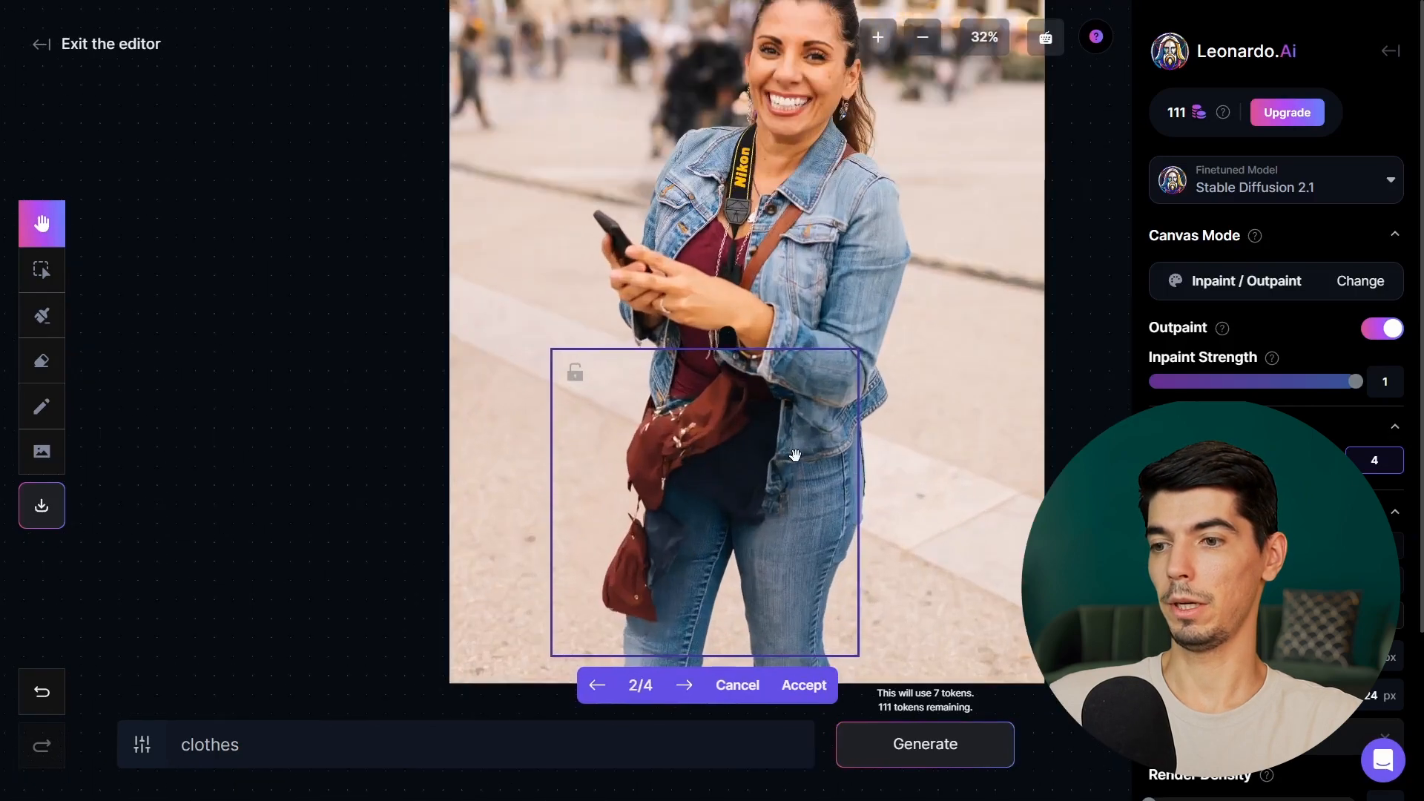
left_click(691, 683)
scroll(686, 683, "down", 1)
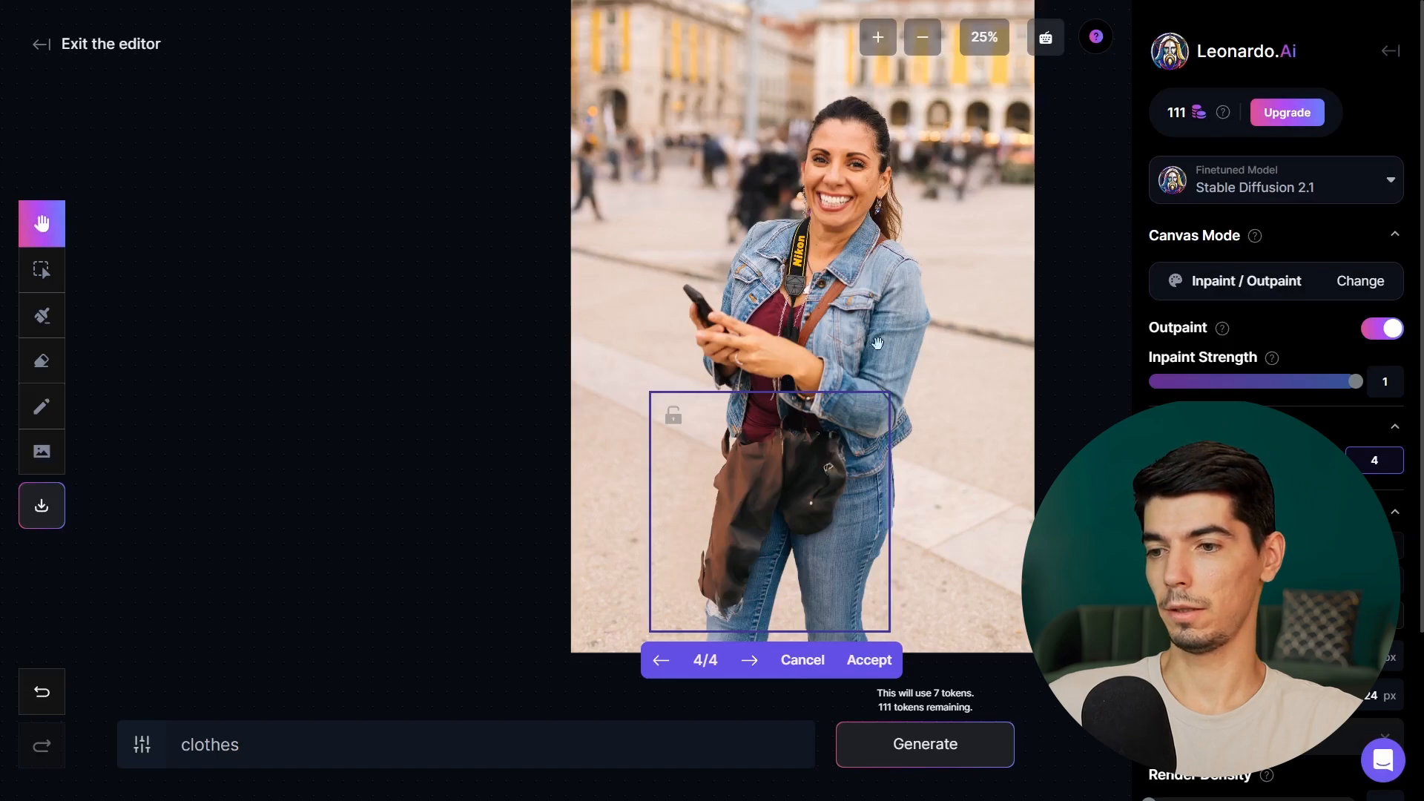
Step: Change the prompt to "denim clothes", regenerate the erased area and inspect the four variations, ending on the fourth
left_click(250, 748)
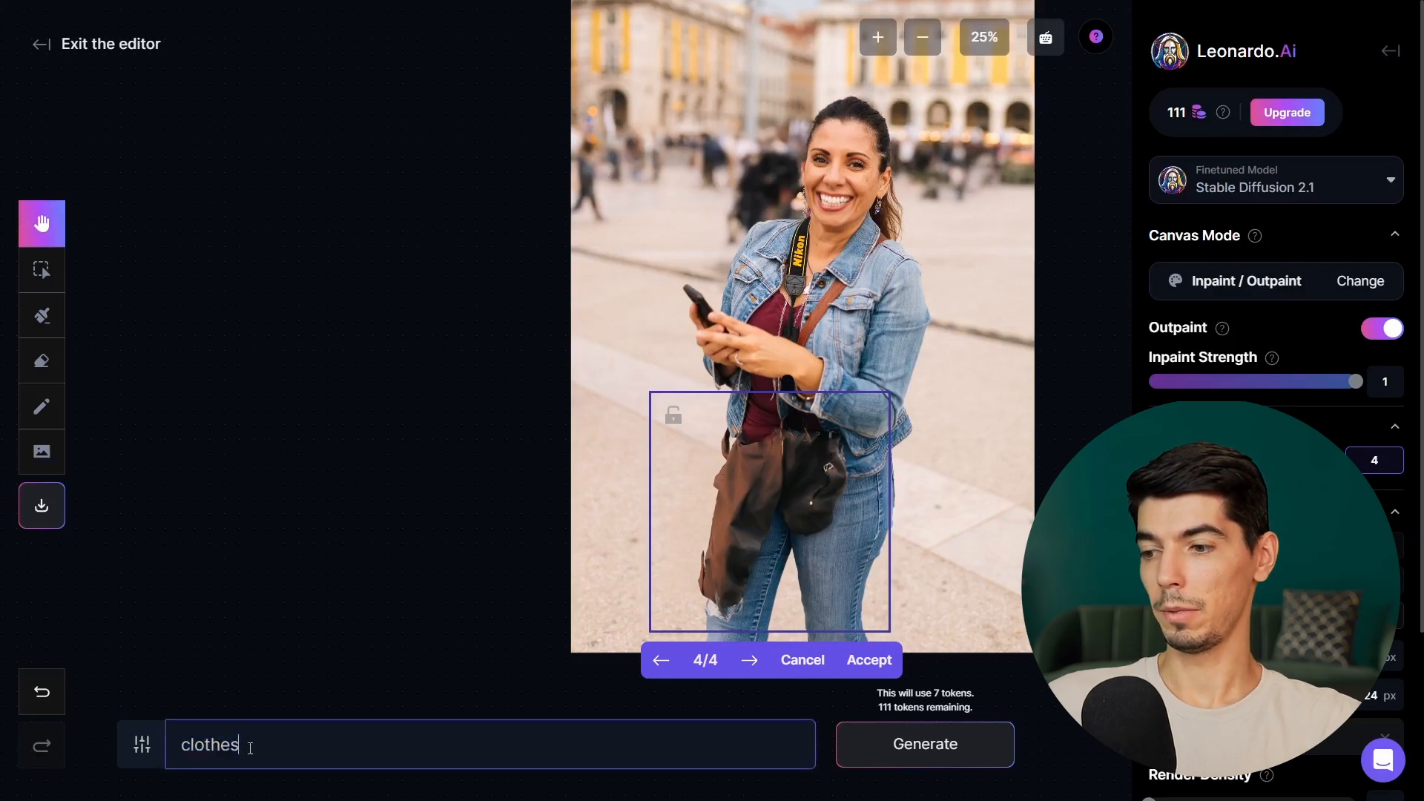
left_click(188, 744)
type("denim")
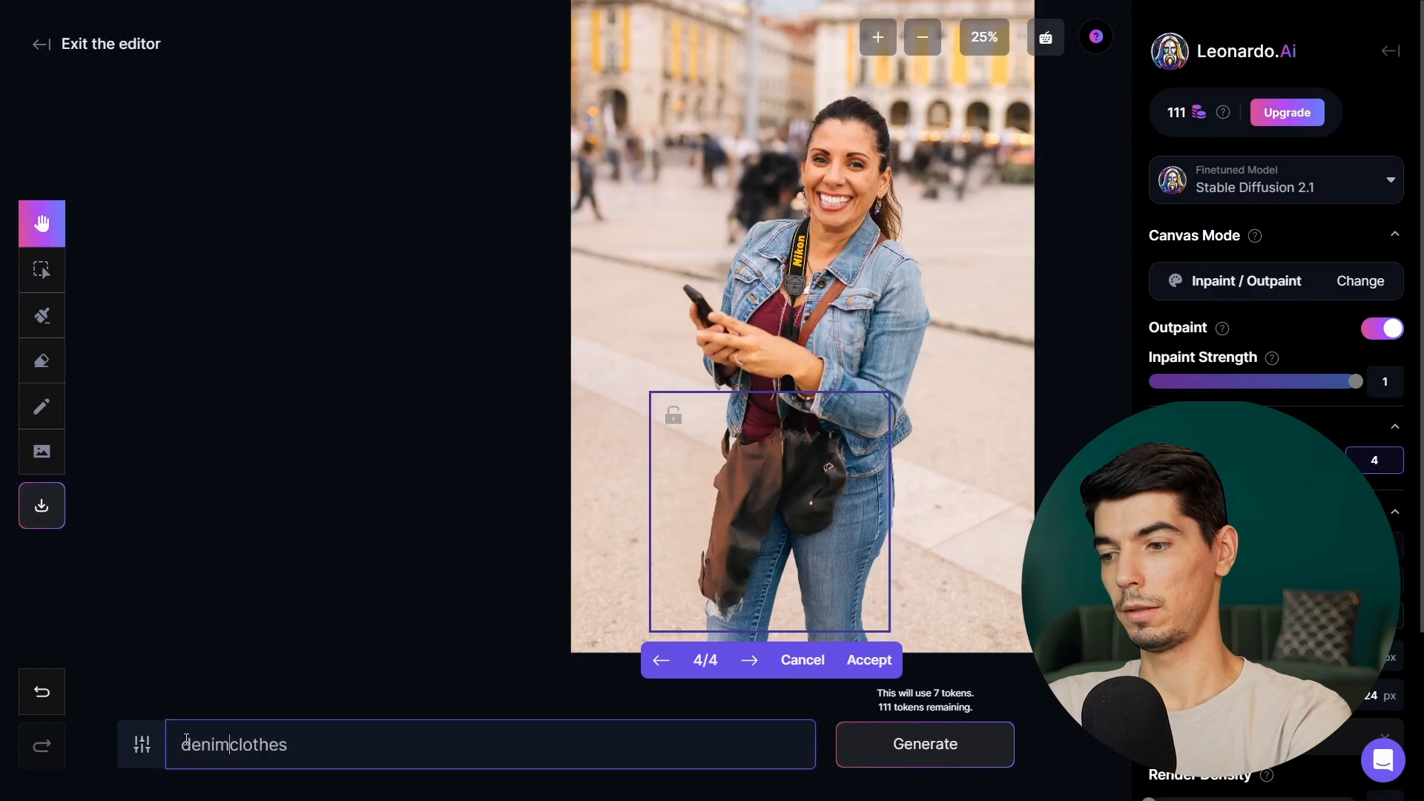
left_click(960, 750)
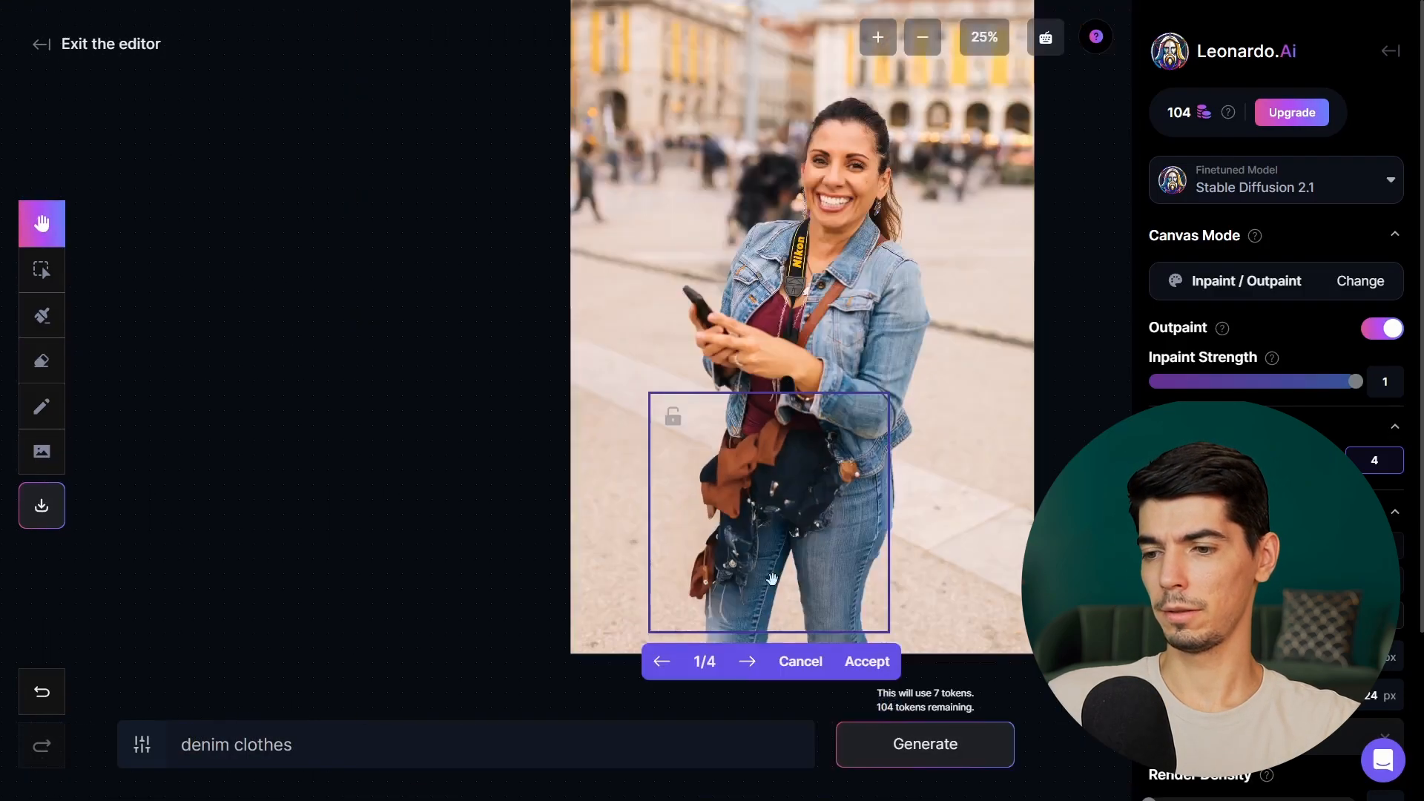
left_click(750, 662)
left_click(755, 667)
left_click(755, 667)
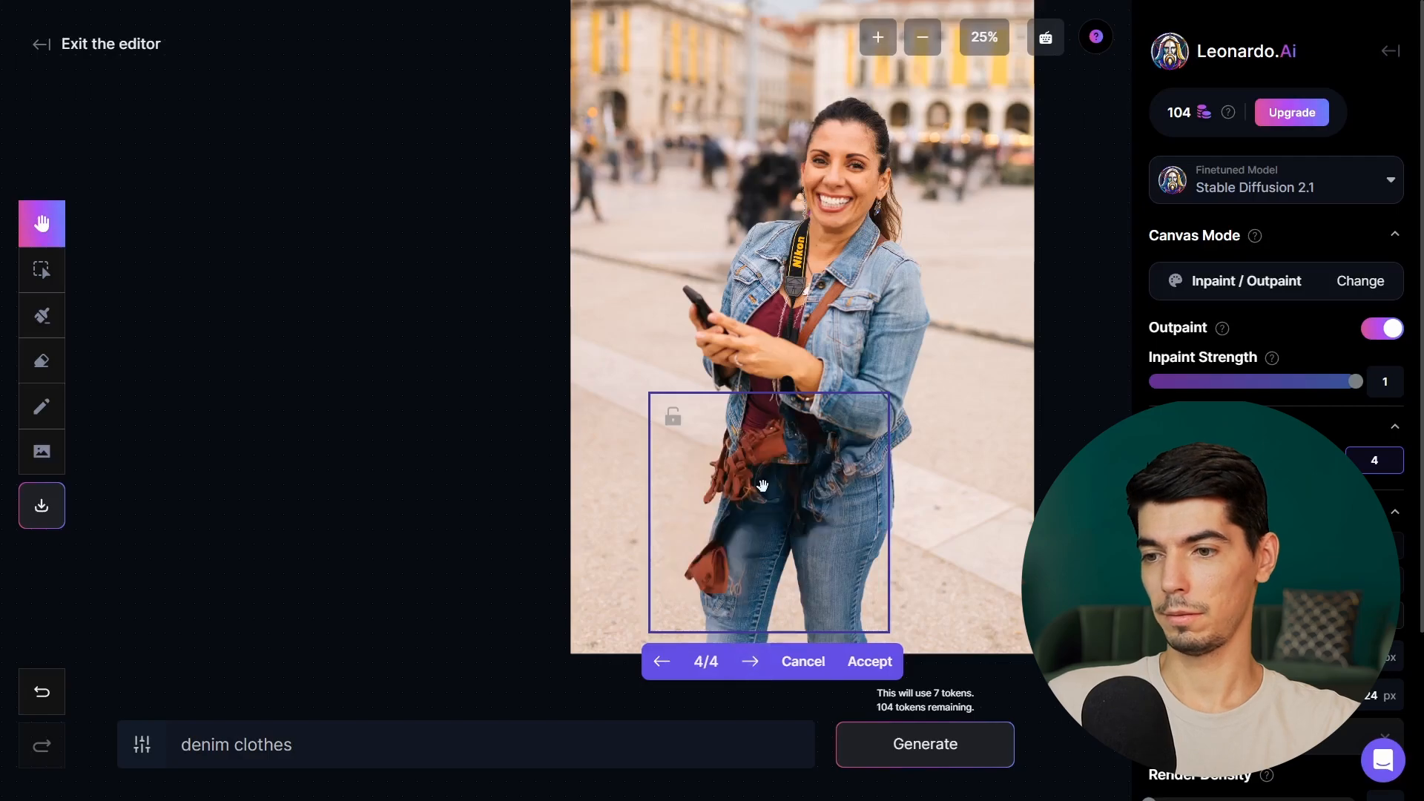
scroll(761, 486, "up", 3)
scroll(760, 485, "down", 3)
scroll(761, 485, "down", 3)
scroll(741, 459, "up", 3)
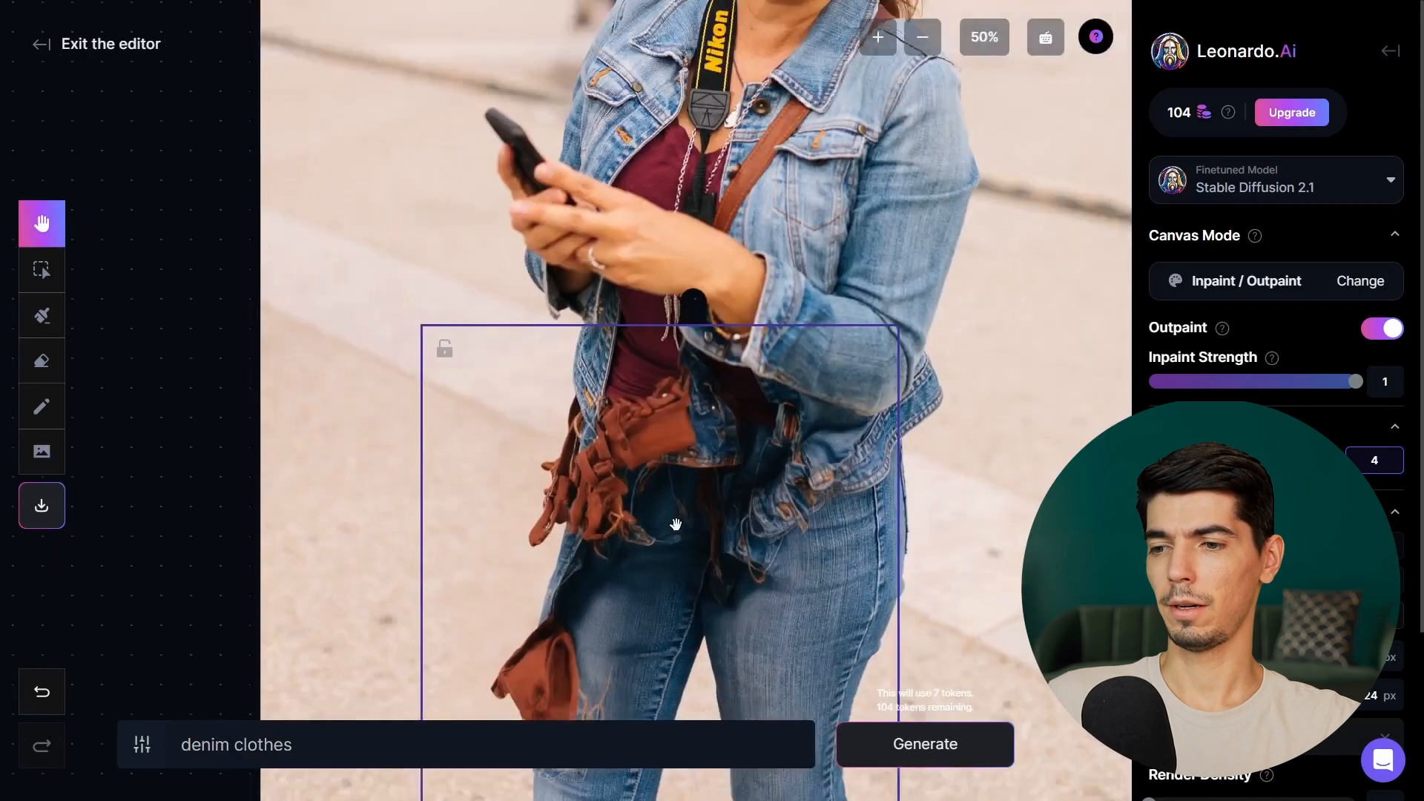
Step: Inspect the fourth "denim clothes" variation of the erased handbag and camera area and accept it
scroll(712, 534, "down", 2)
scroll(709, 470, "up", 4)
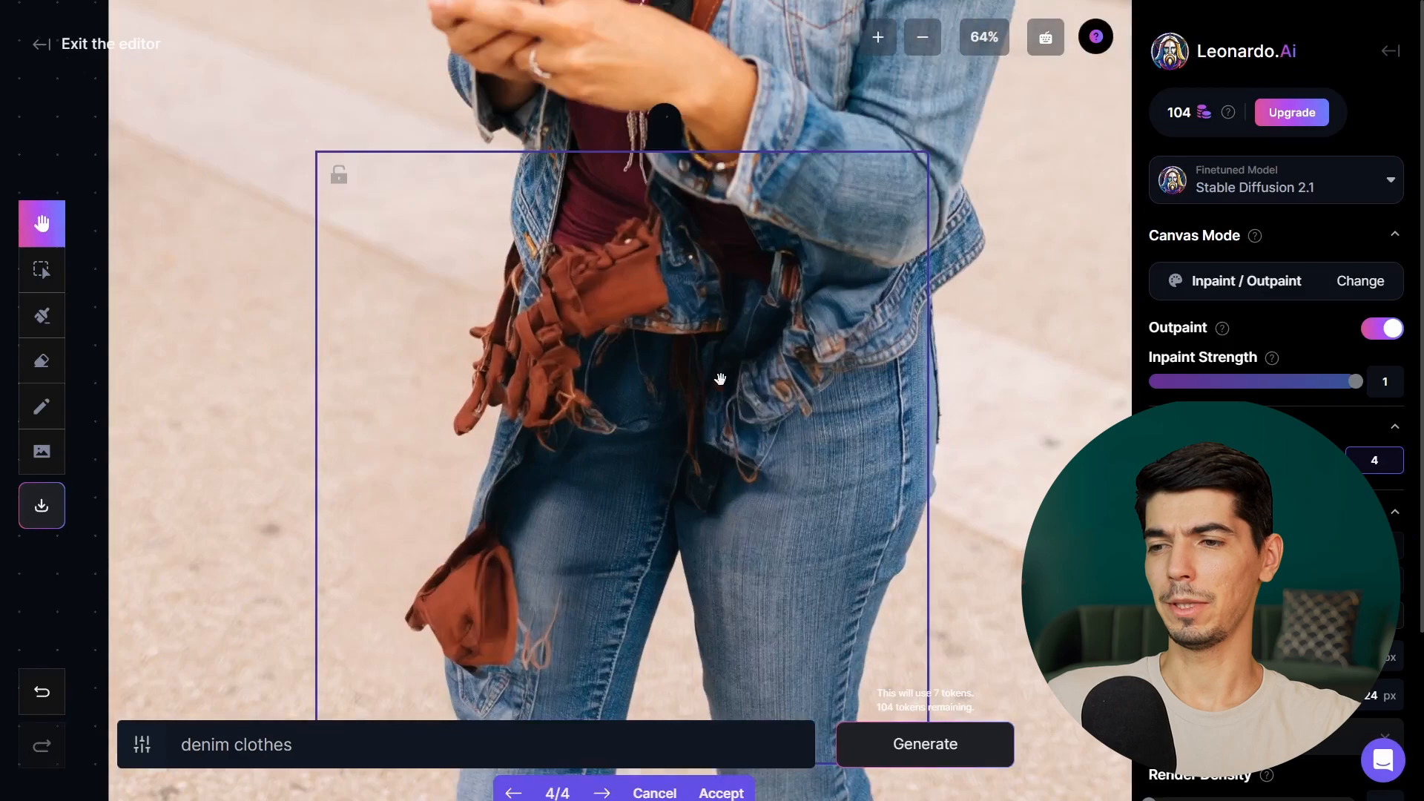
scroll(436, 414, "down", 5)
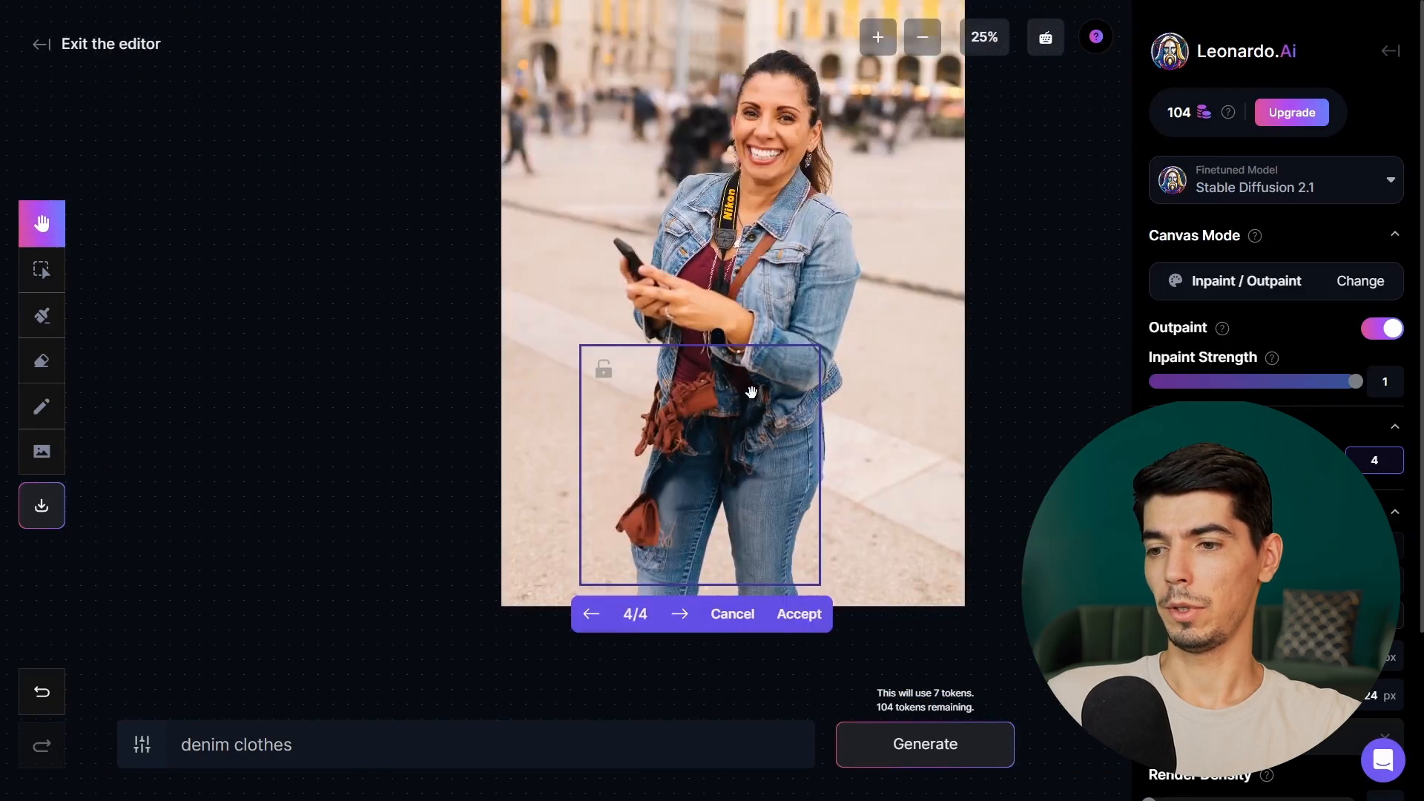
left_click(807, 623)
Step: Mask the camera strap and the bag strap with the brush at size 76 and generate them with the prompt "denim clothes"
scroll(890, 371, "up", 5)
scroll(889, 371, "down", 1)
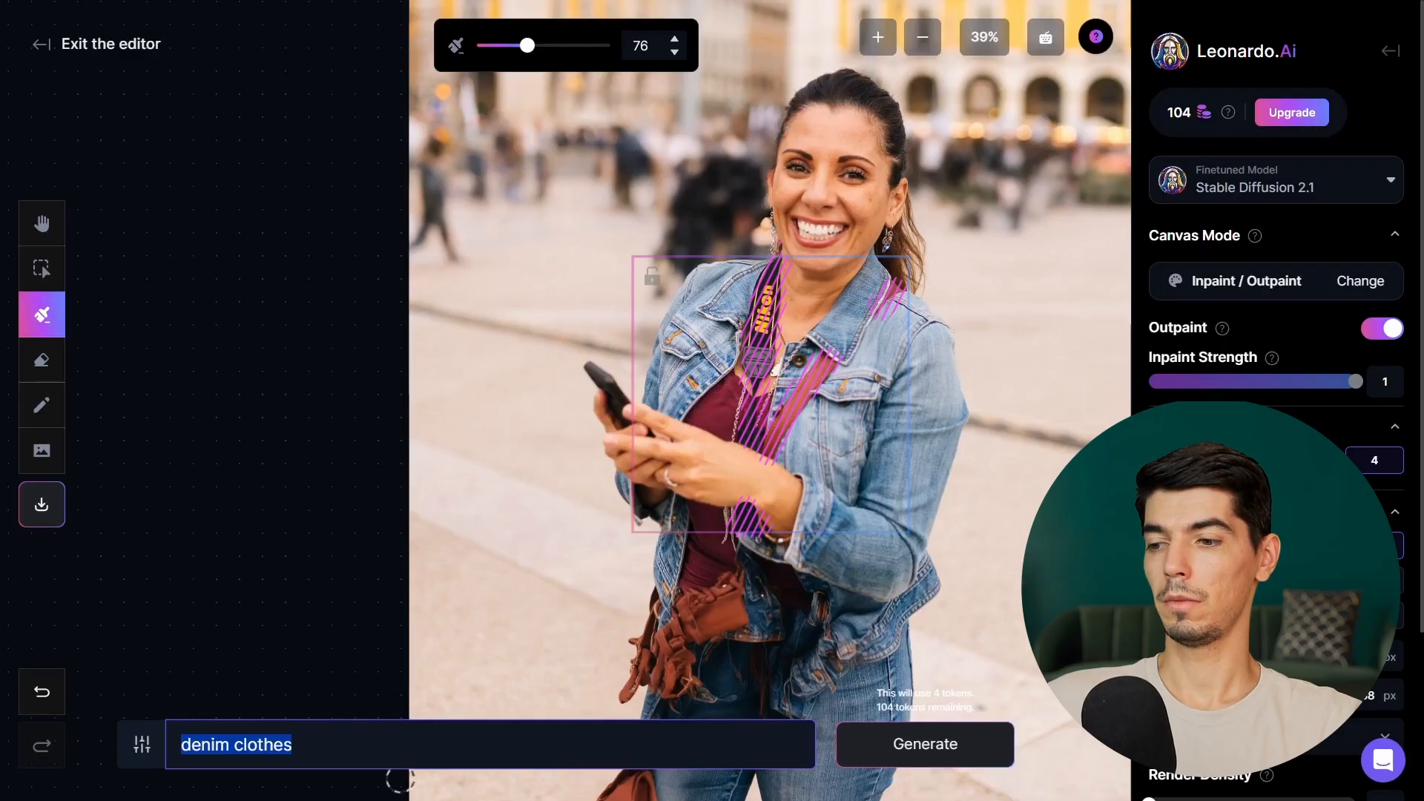
left_click(366, 745)
scroll(846, 448, "down", 3)
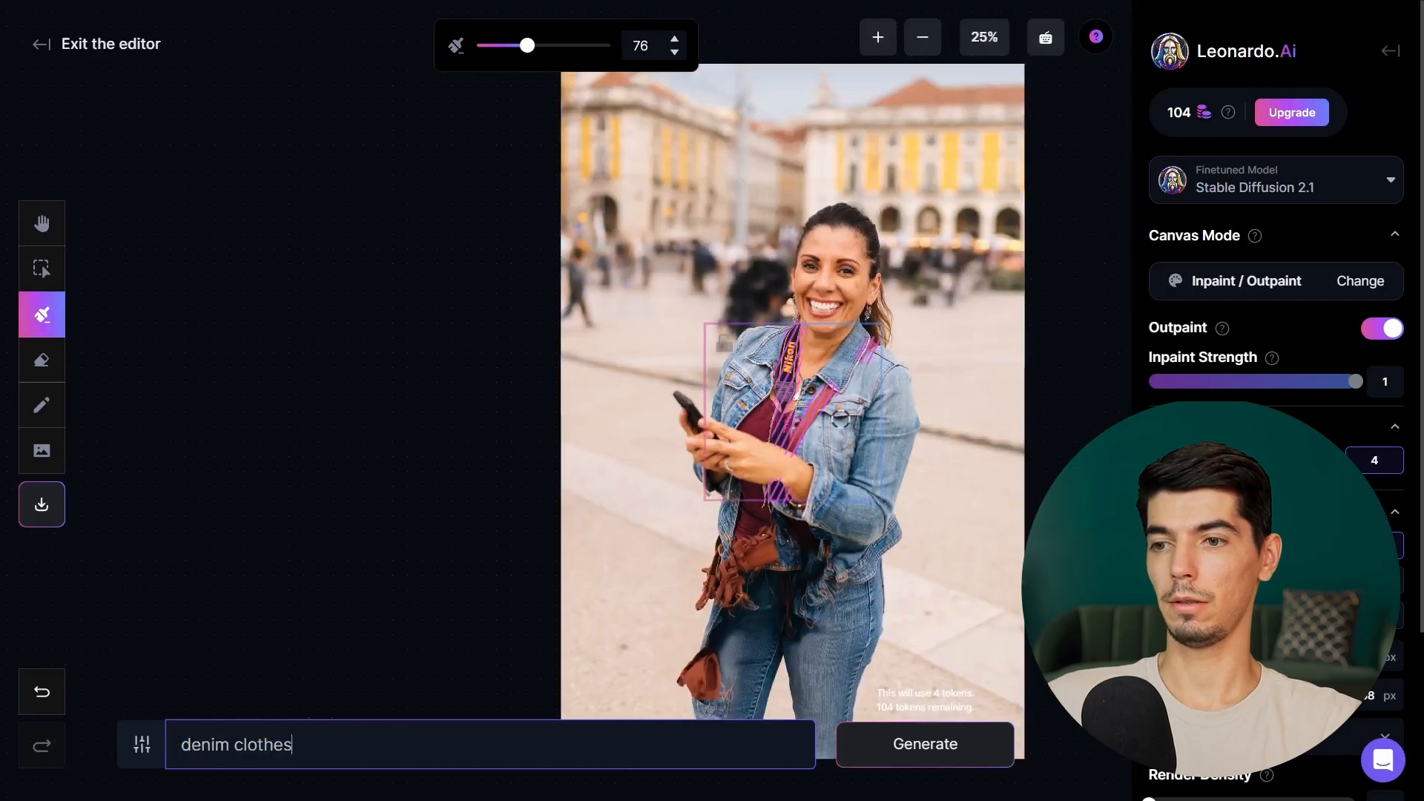
scroll(841, 420, "up", 2)
scroll(910, 316, "up", 1)
left_click(933, 748)
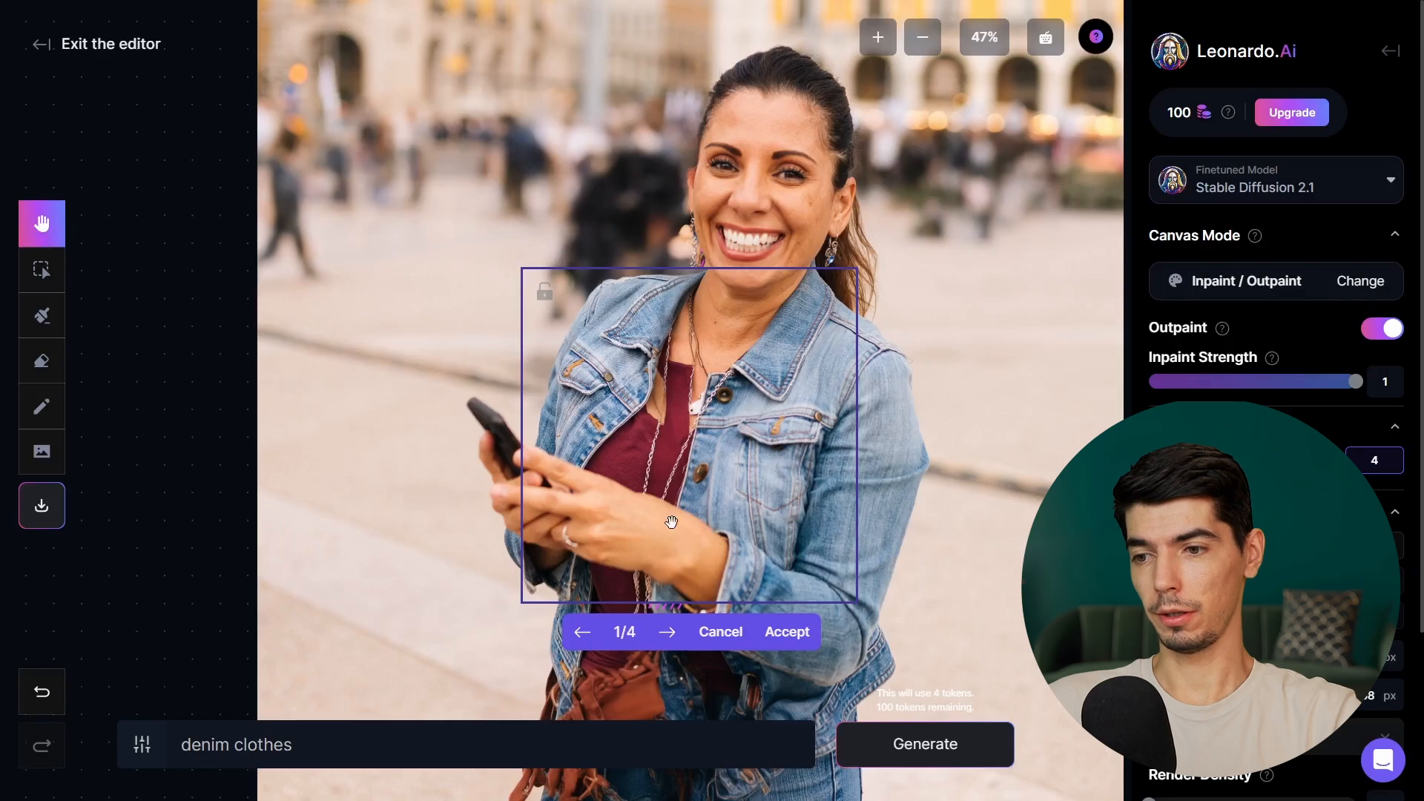
Step: Compare the generated variations of the strap area up close around the collar and necklaces
scroll(735, 428, "down", 1)
scroll(675, 333, "up", 3)
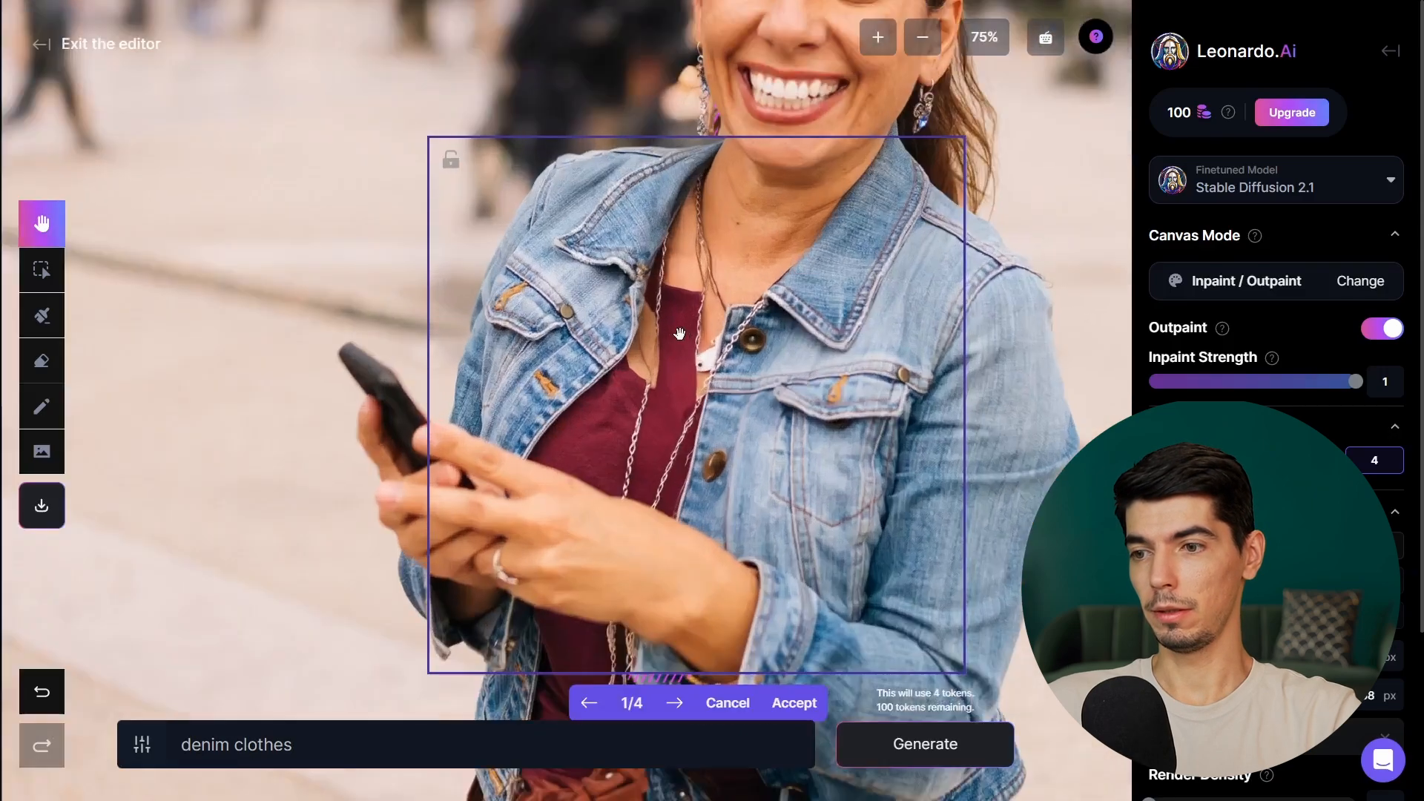
scroll(686, 356, "down", 5)
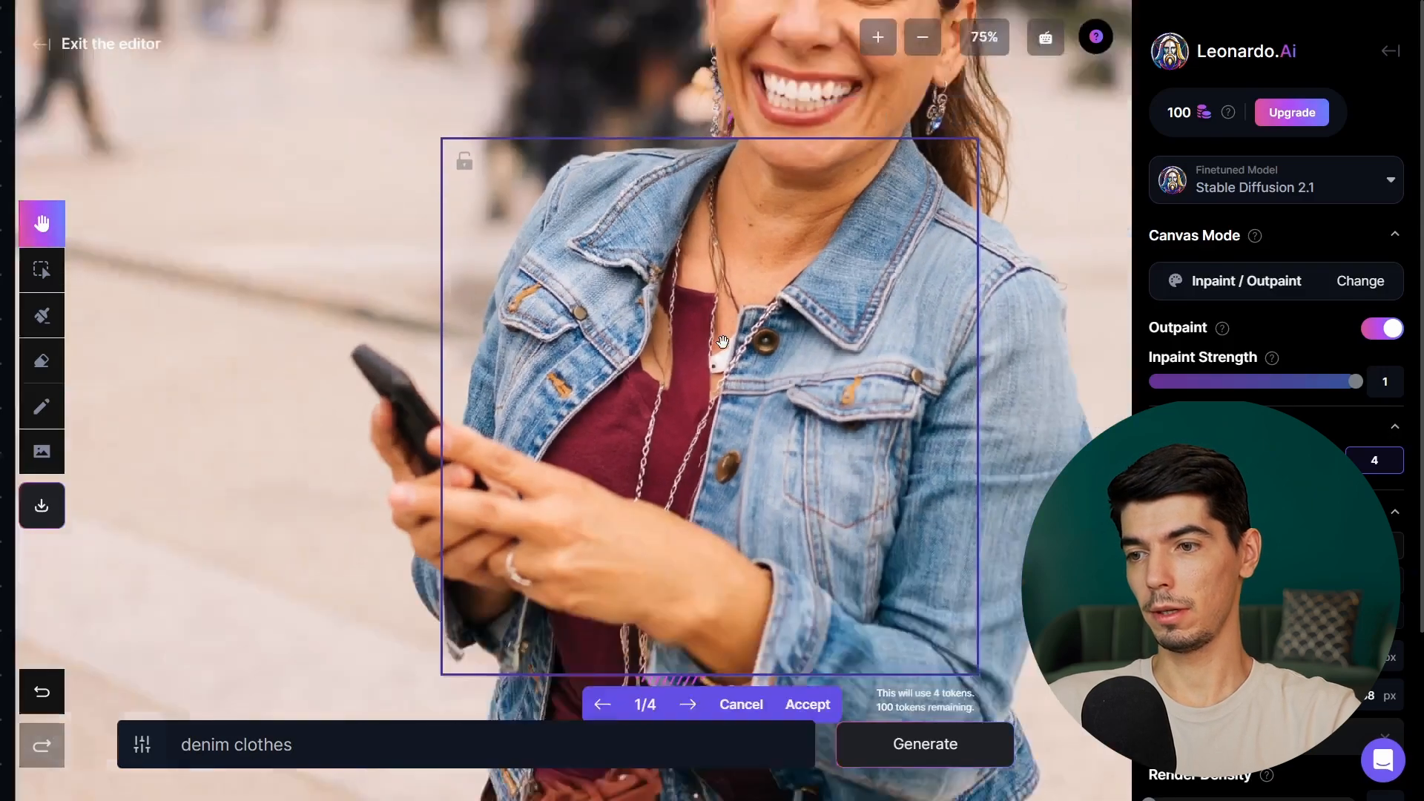
scroll(696, 476, "up", 2)
left_click(691, 585)
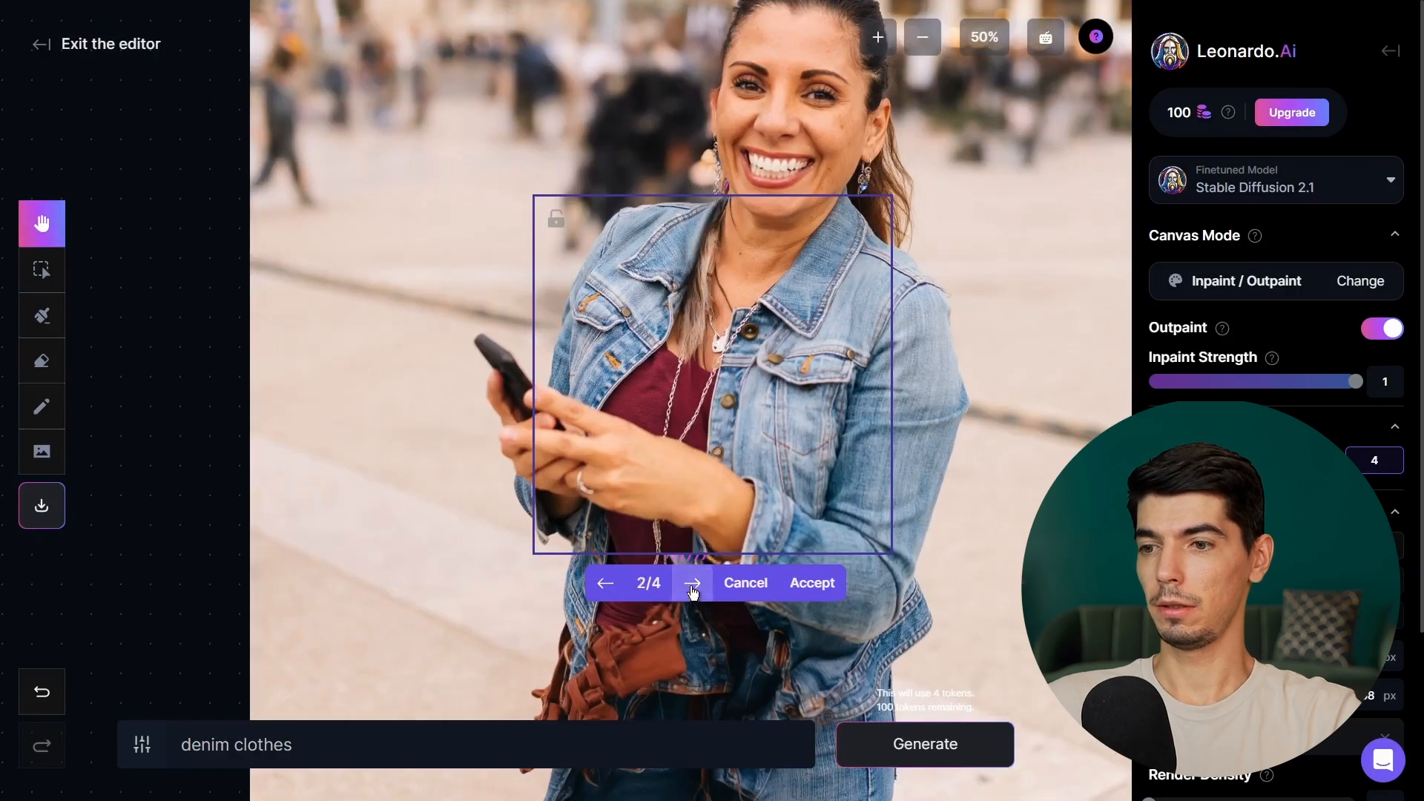
scroll(765, 147, "up", 2)
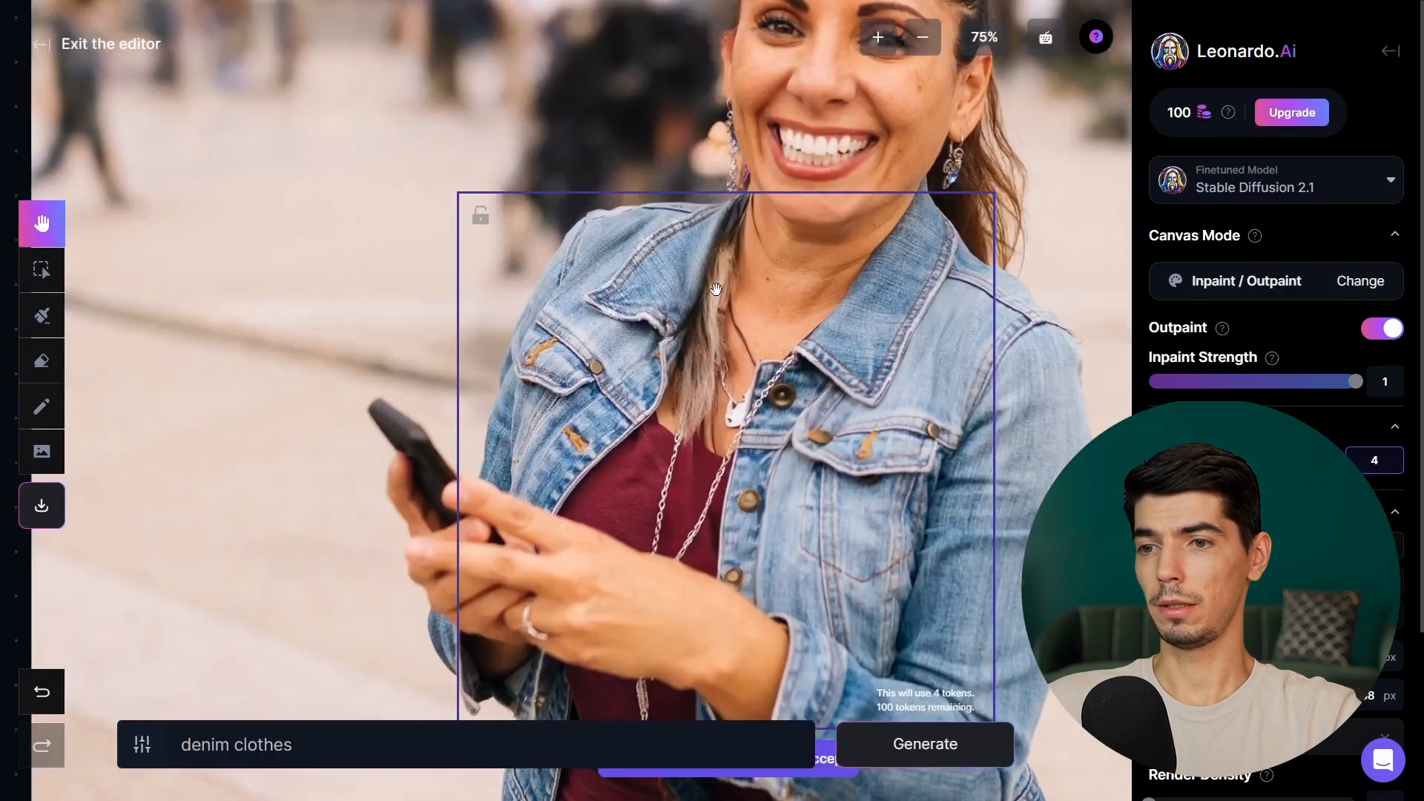
scroll(720, 300, "down", 3)
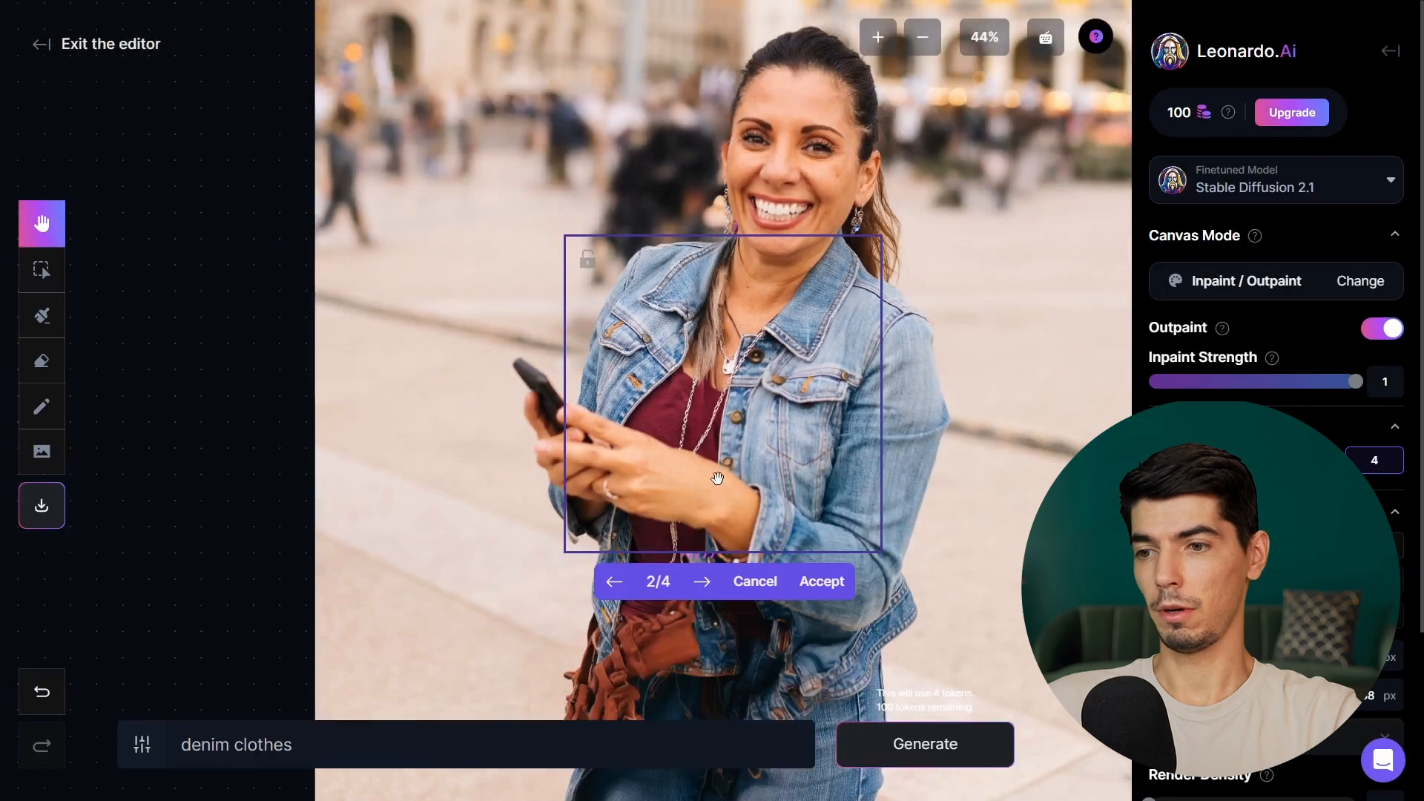
scroll(715, 308, "up", 5)
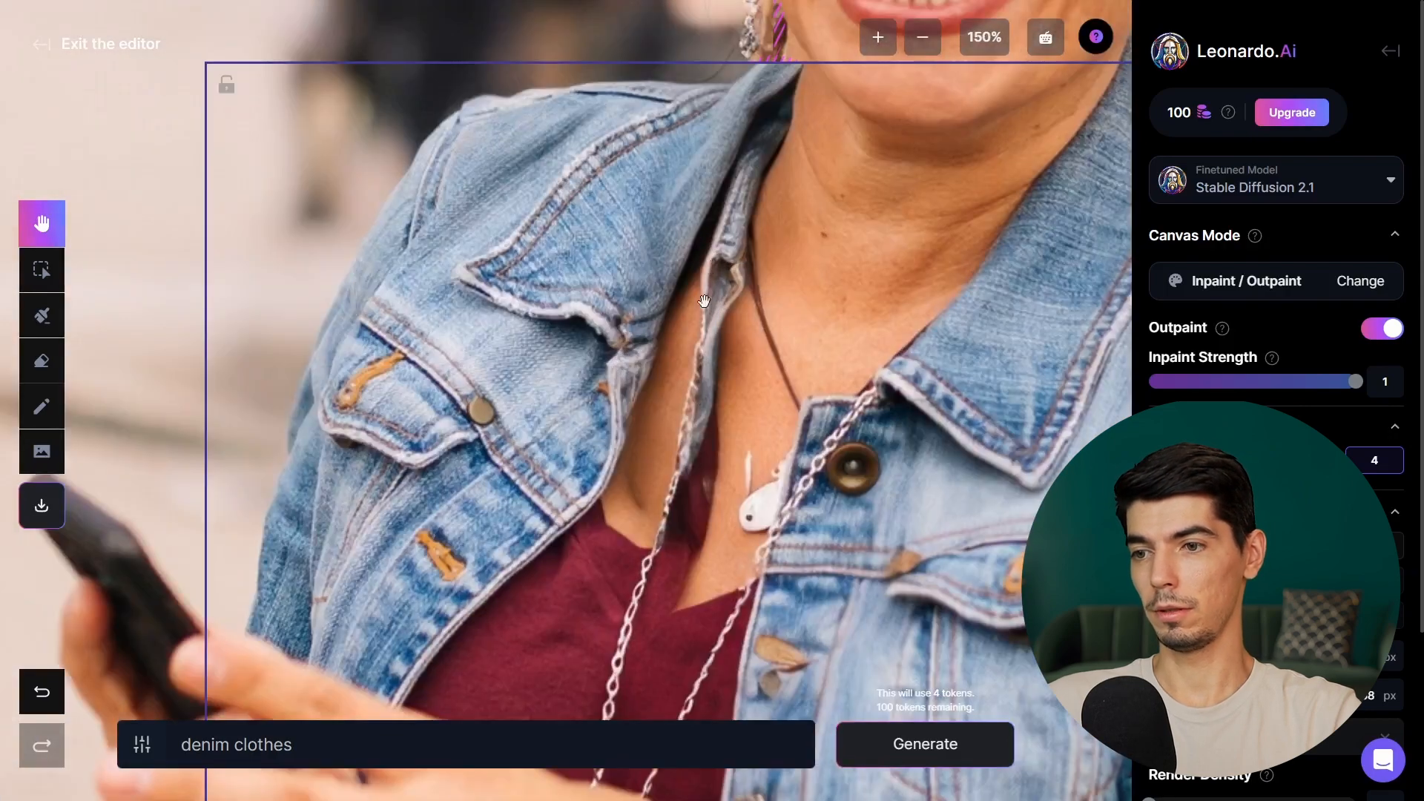
scroll(745, 212, "down", 3)
scroll(834, 291, "down", 1)
Step: Return to the second variation of the strap area, check it against the whole photo and accept it
left_click(712, 660)
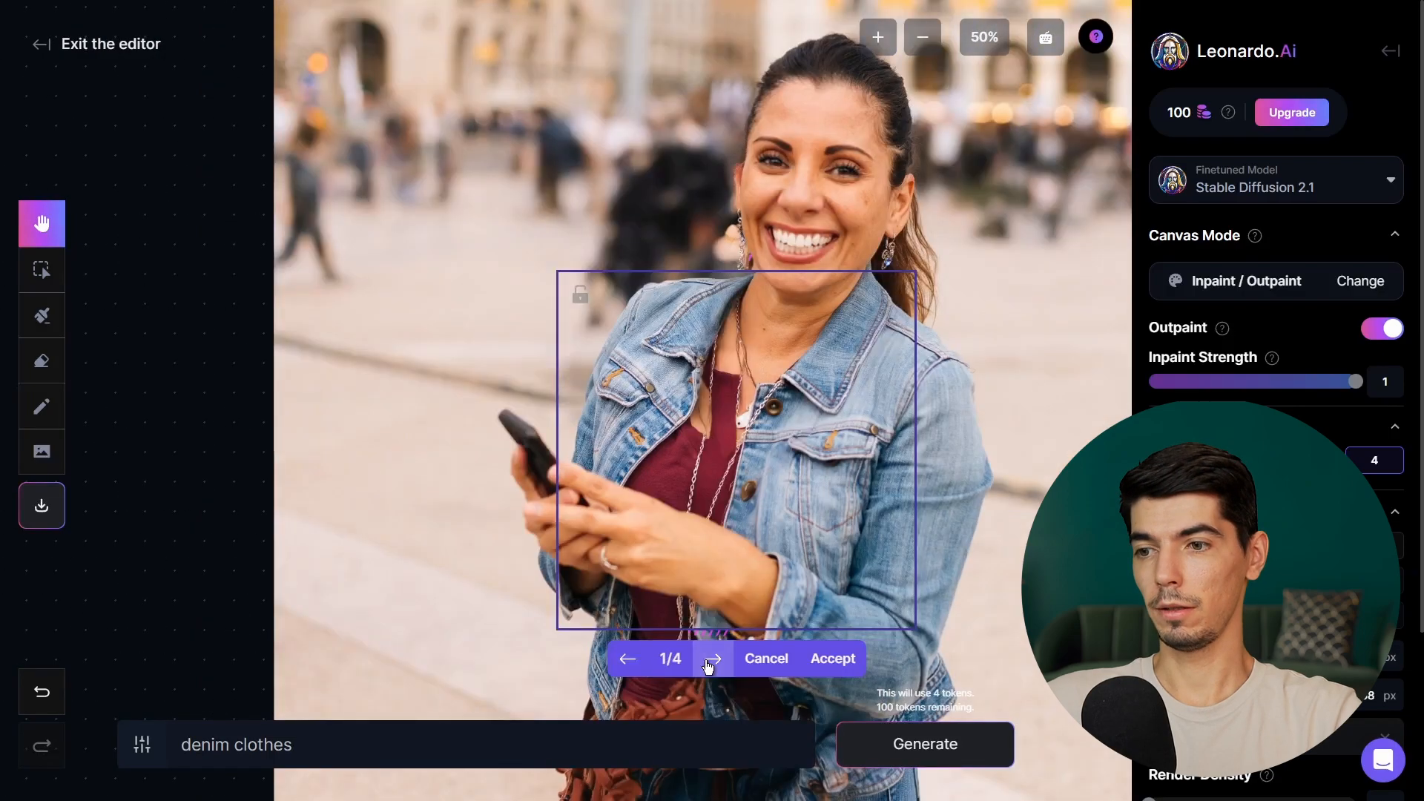
left_click(708, 660)
scroll(764, 504, "down", 3)
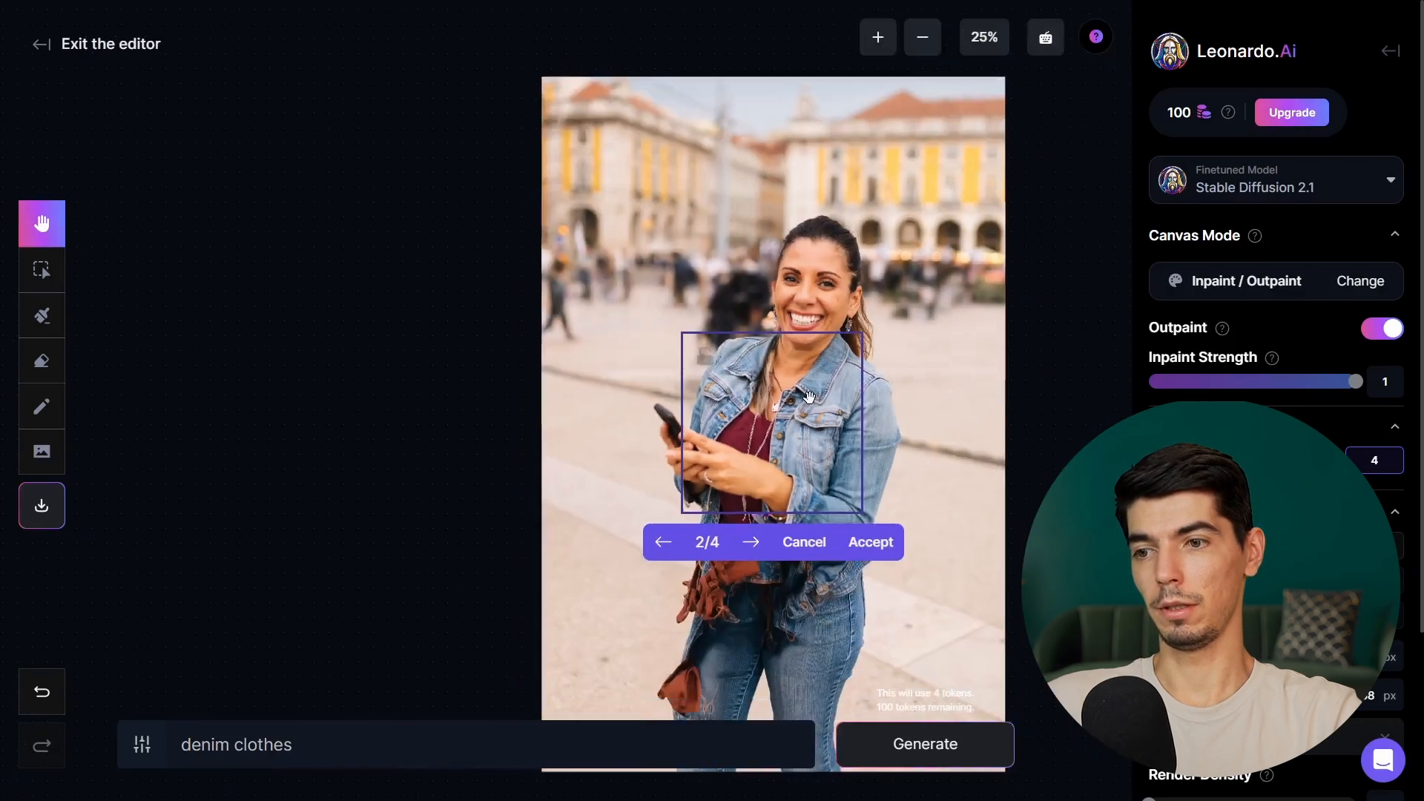
scroll(809, 397, "up", 3)
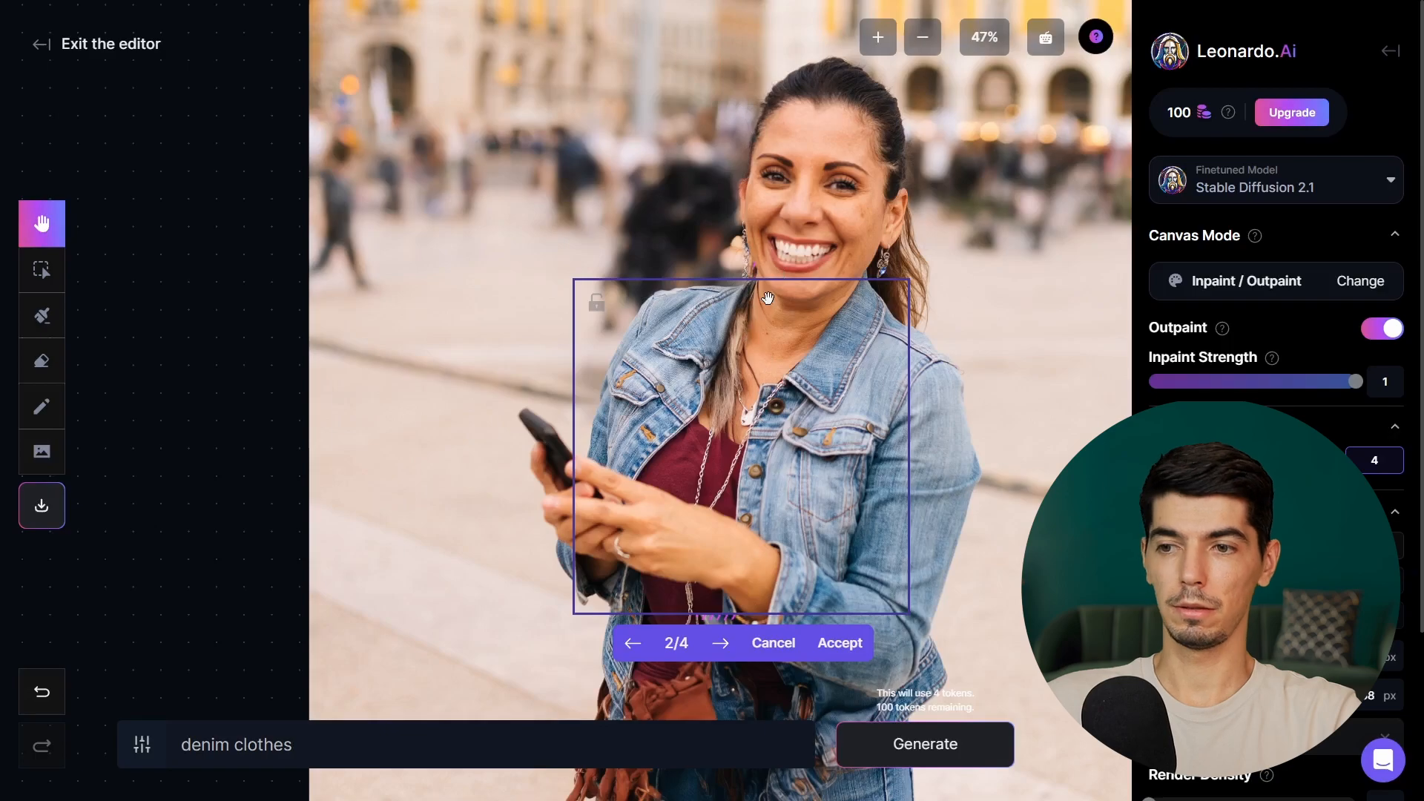
scroll(768, 297, "up", 1)
left_click_drag(752, 271, 754, 148)
scroll(754, 148, "up", 1)
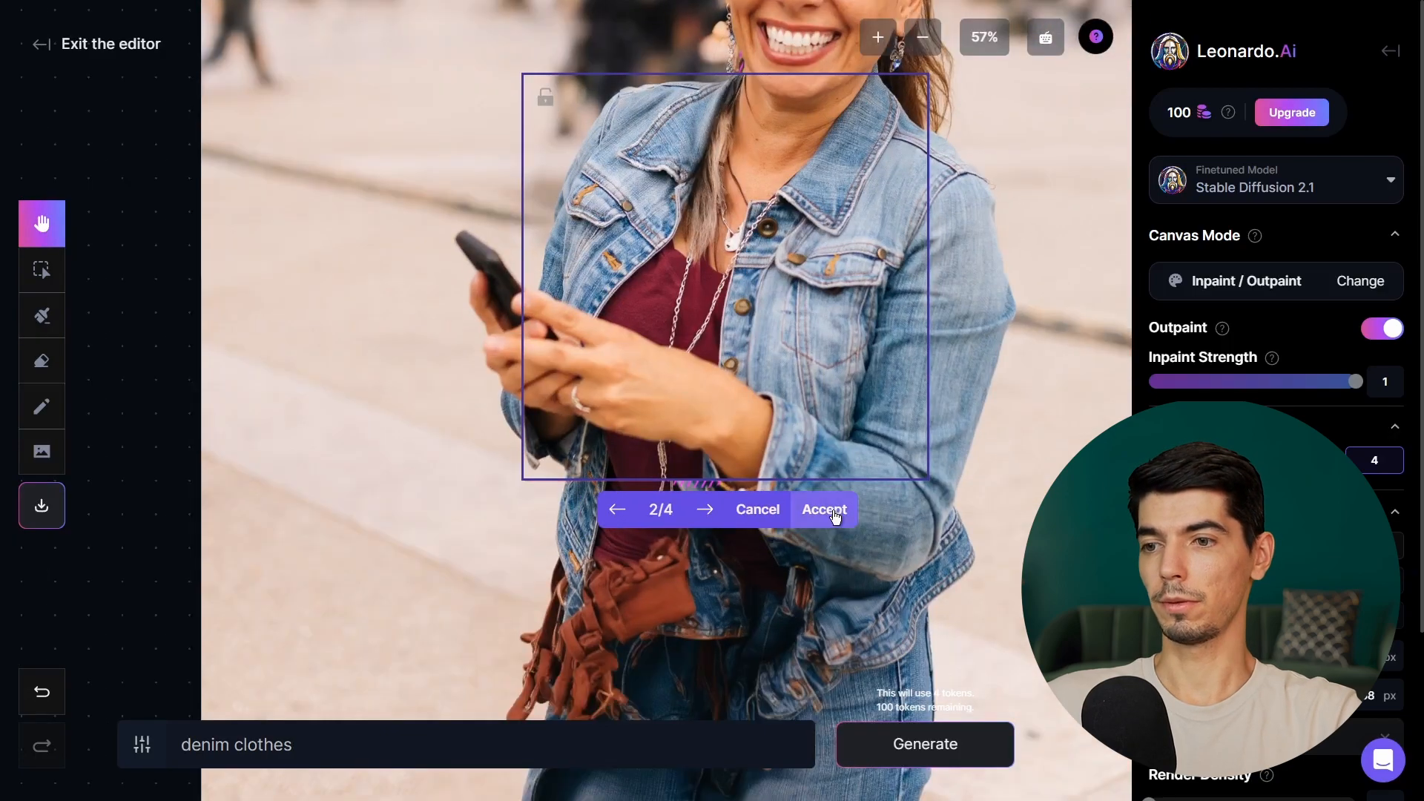
left_click(833, 514)
scroll(893, 445, "down", 3)
scroll(892, 330, "down", 3)
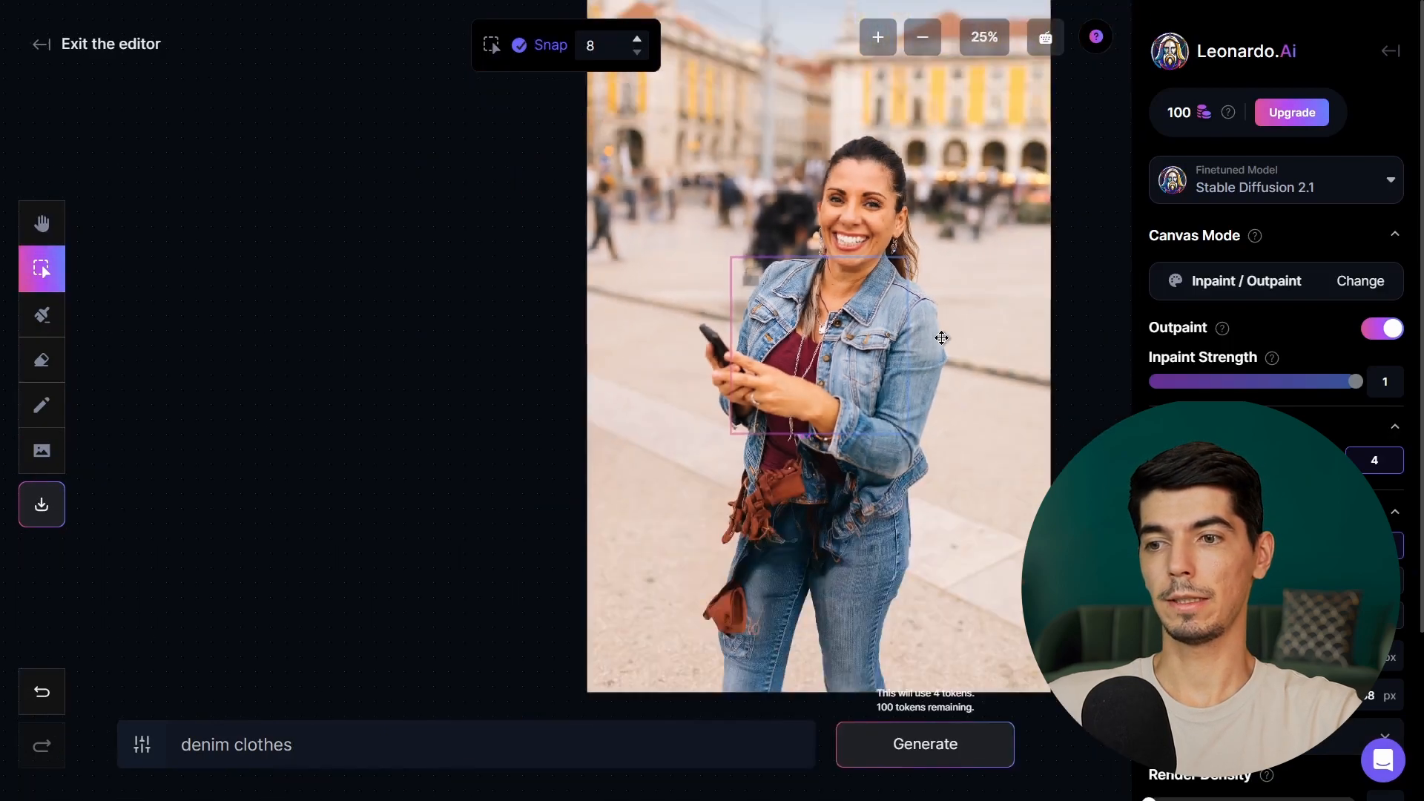
Step: Fit a 1024 × 1024 frame over the upper body, mask the denim jacket at brush size 58 and generate "burgundy t shirt"
scroll(941, 338, "up", 5)
scroll(941, 338, "down", 3)
scroll(941, 338, "up", 1)
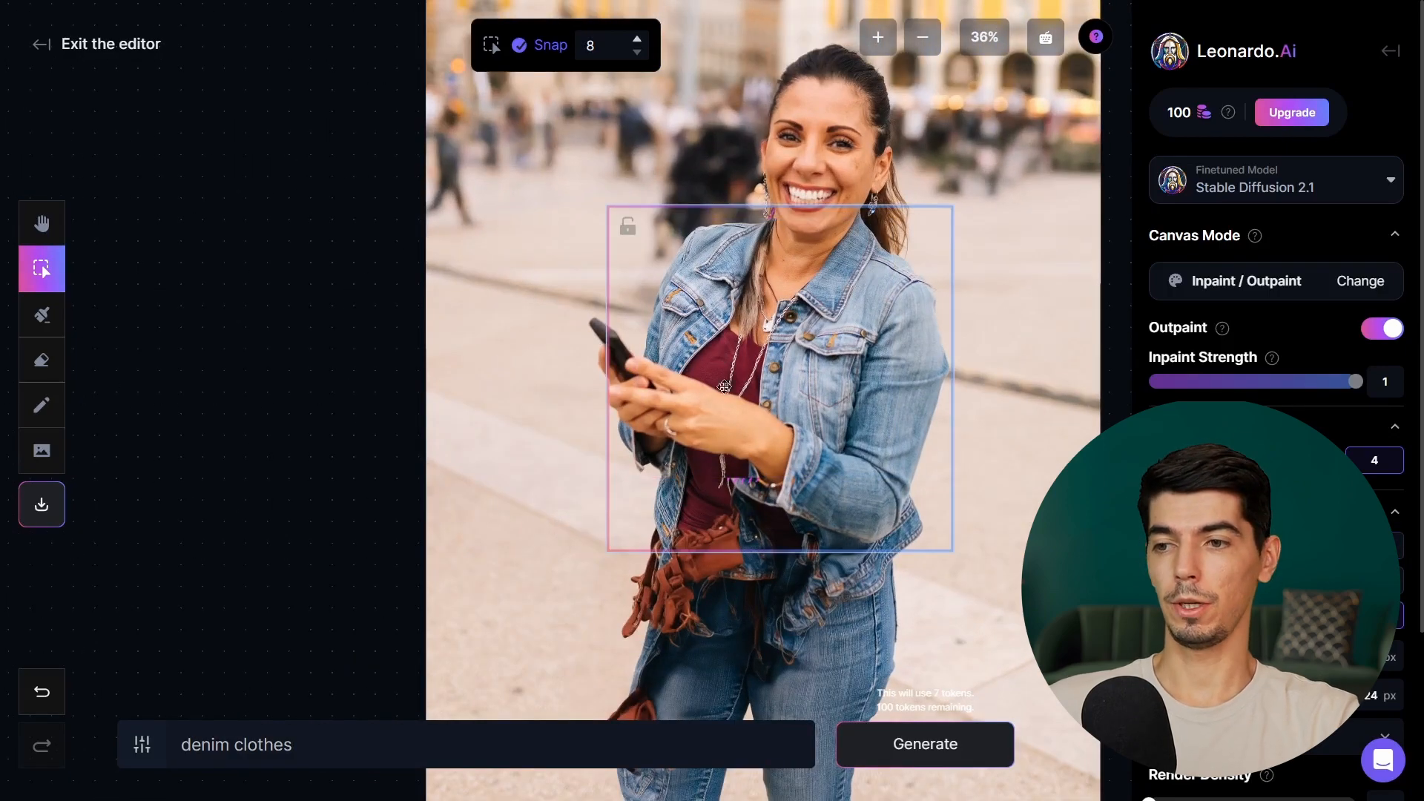
scroll(706, 359, "up", 6)
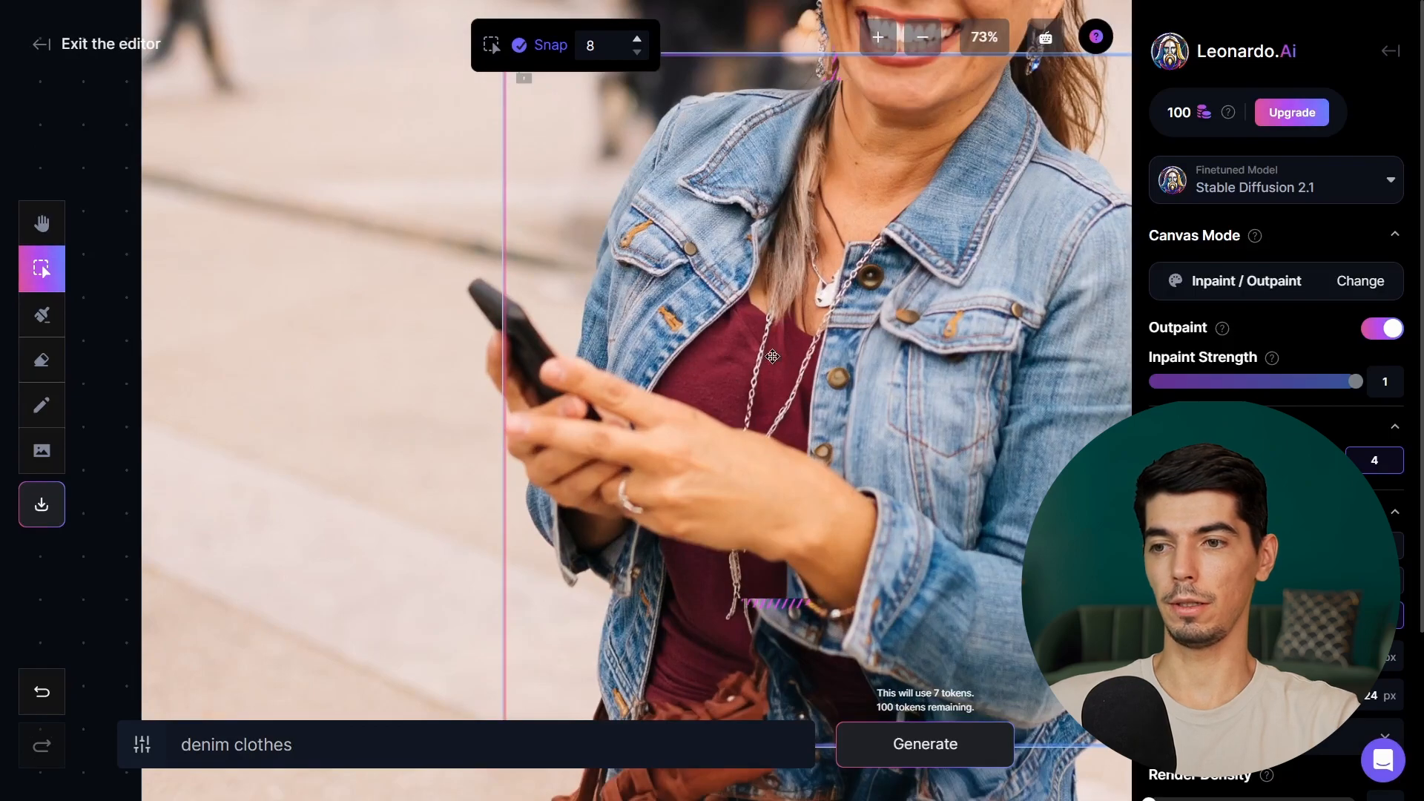
scroll(823, 335, "down", 6)
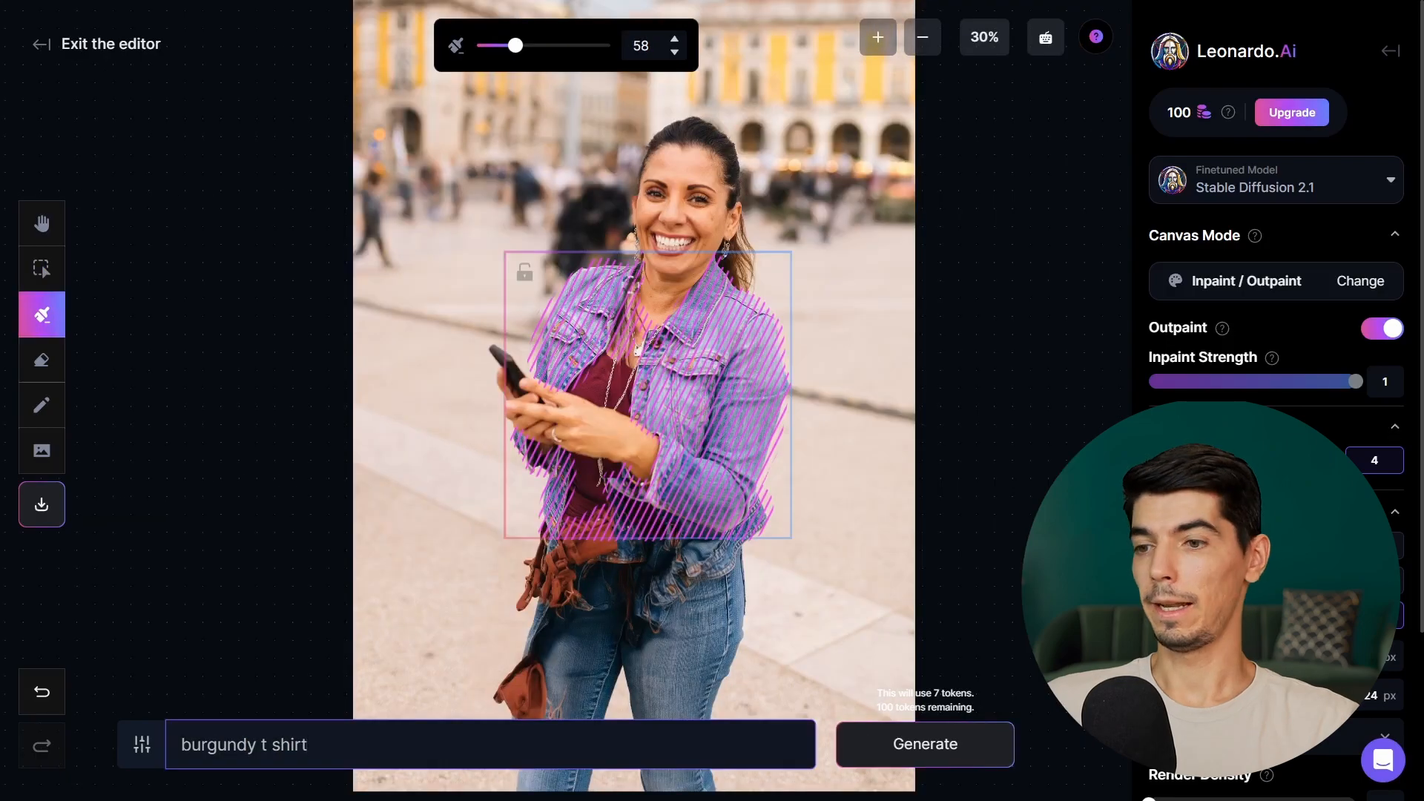
triple_click(354, 745)
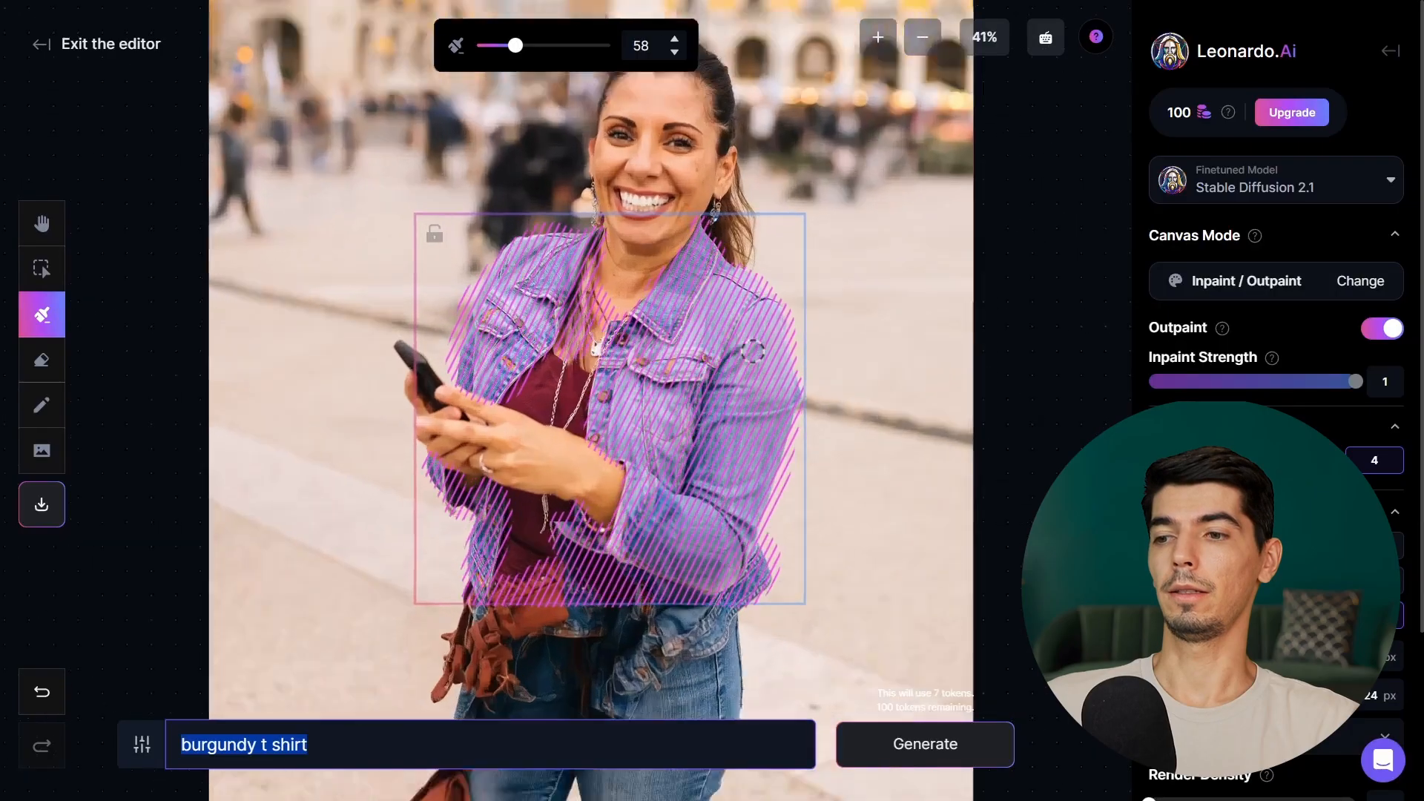
left_click(924, 744)
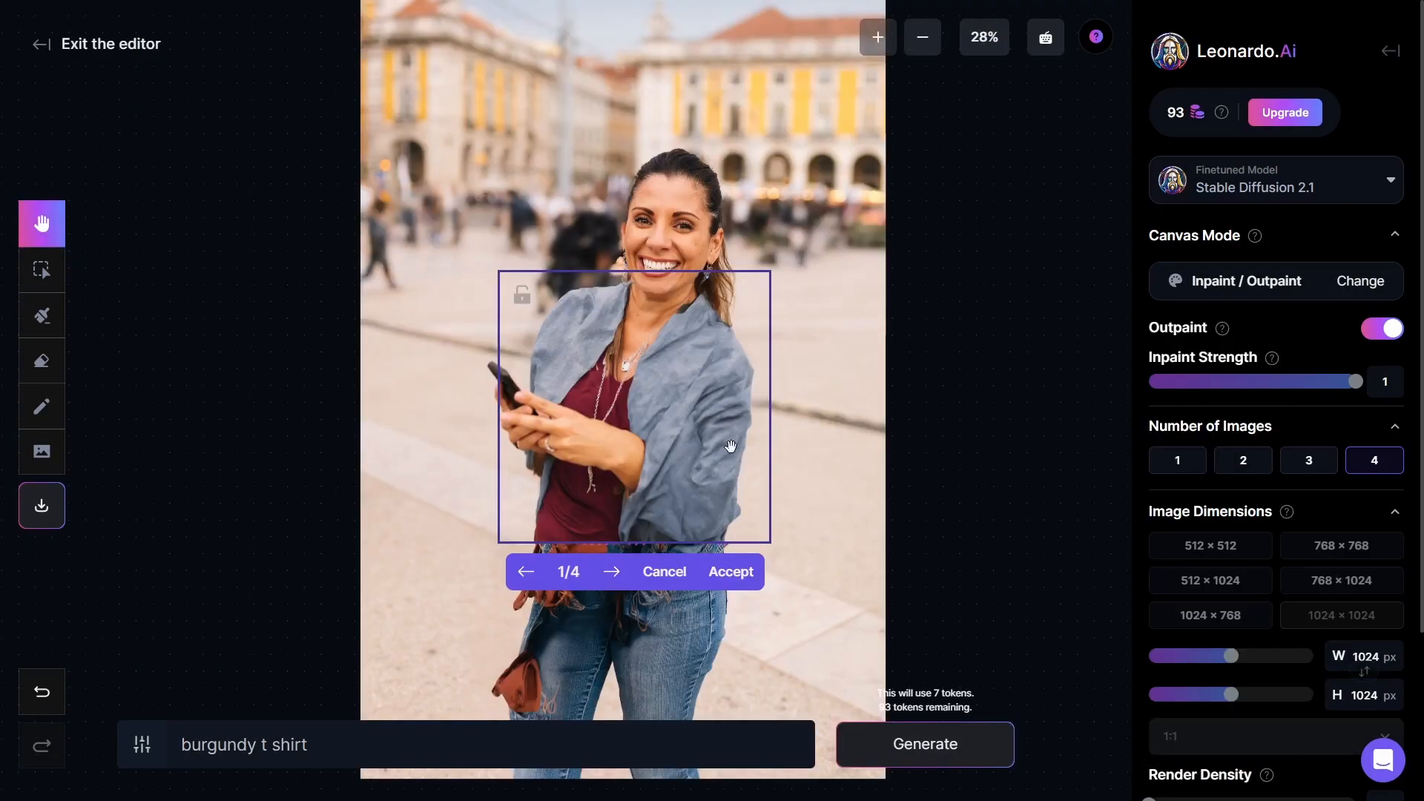
Step: Look through the four "burgundy t shirt" variations, regenerate the masked jacket and cancel the results
left_click(612, 573)
left_click(613, 573)
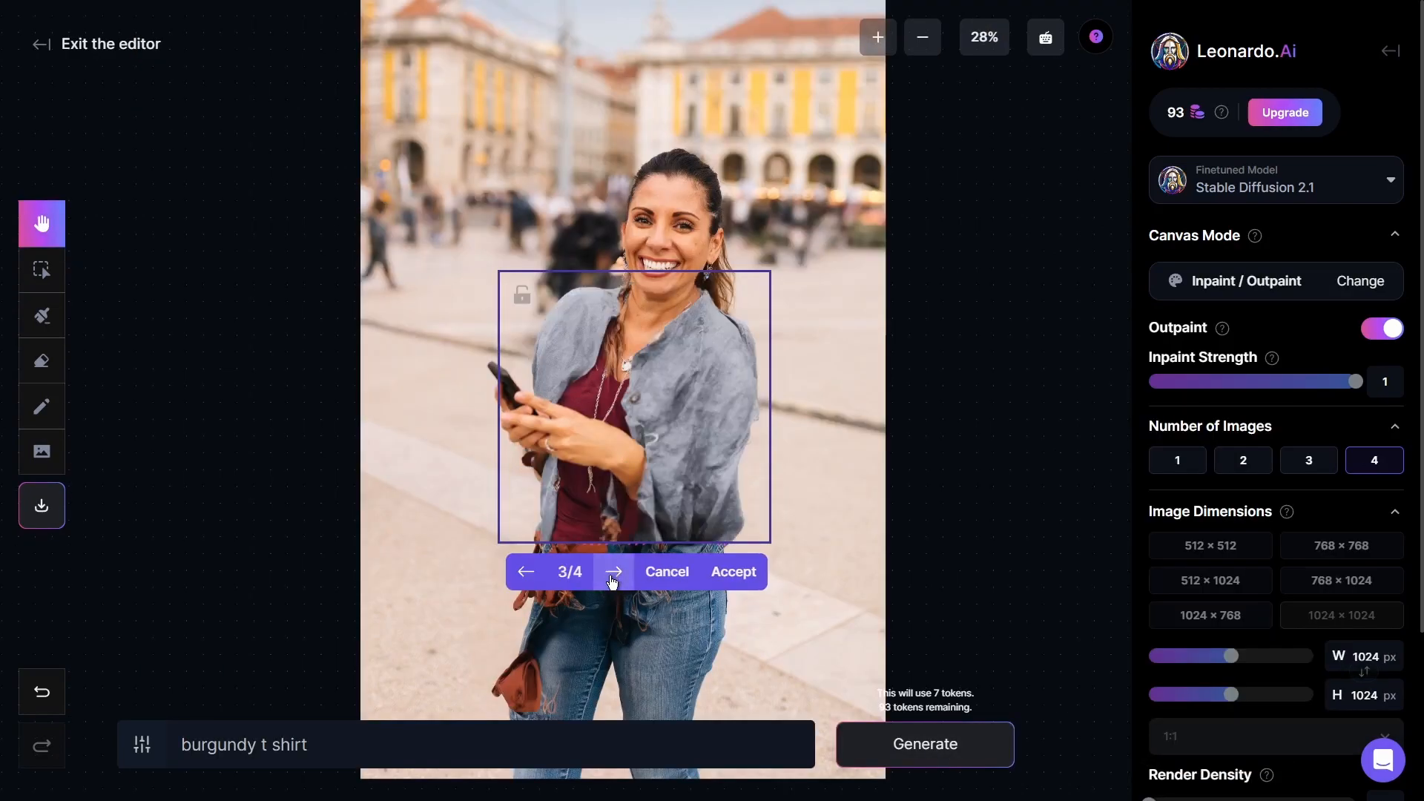
left_click(613, 575)
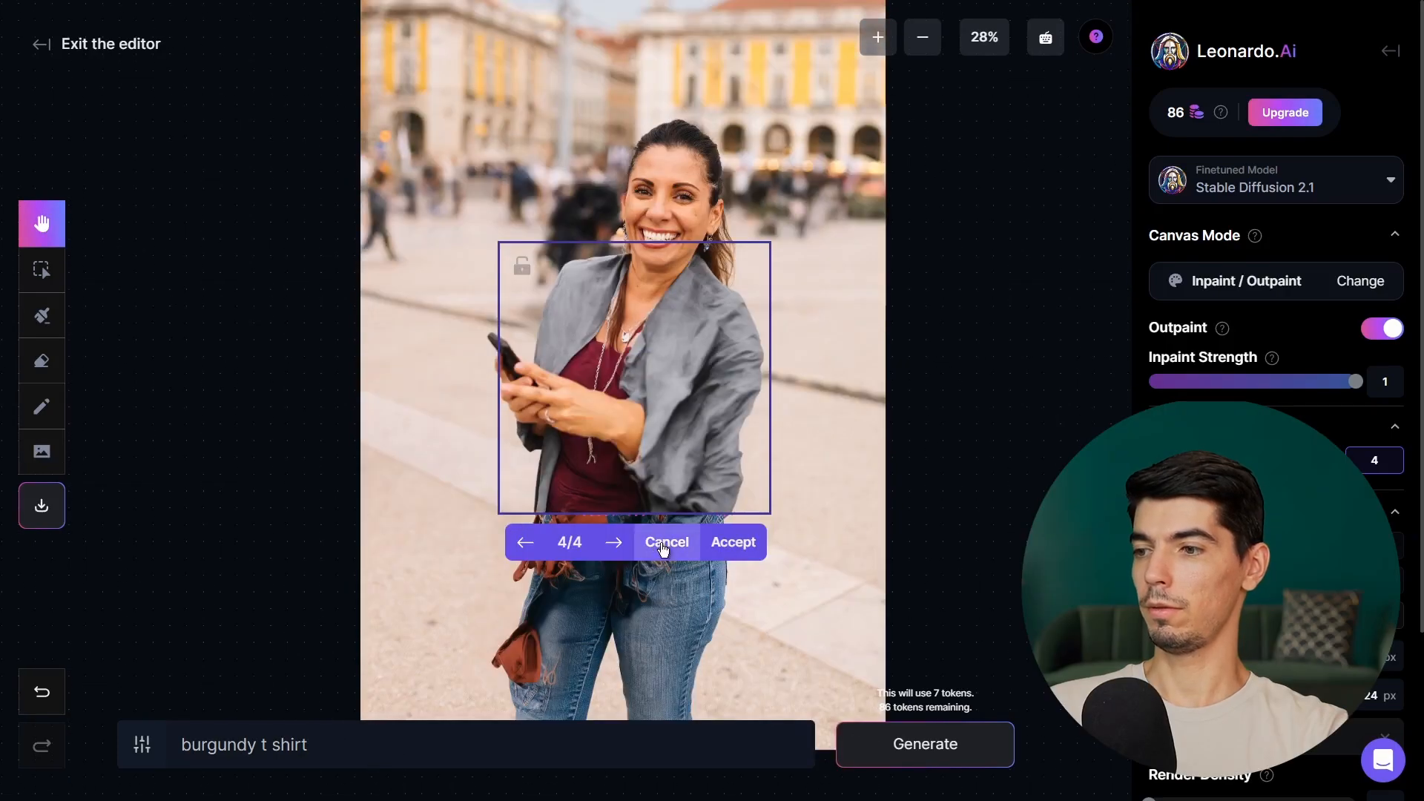
left_click(664, 546)
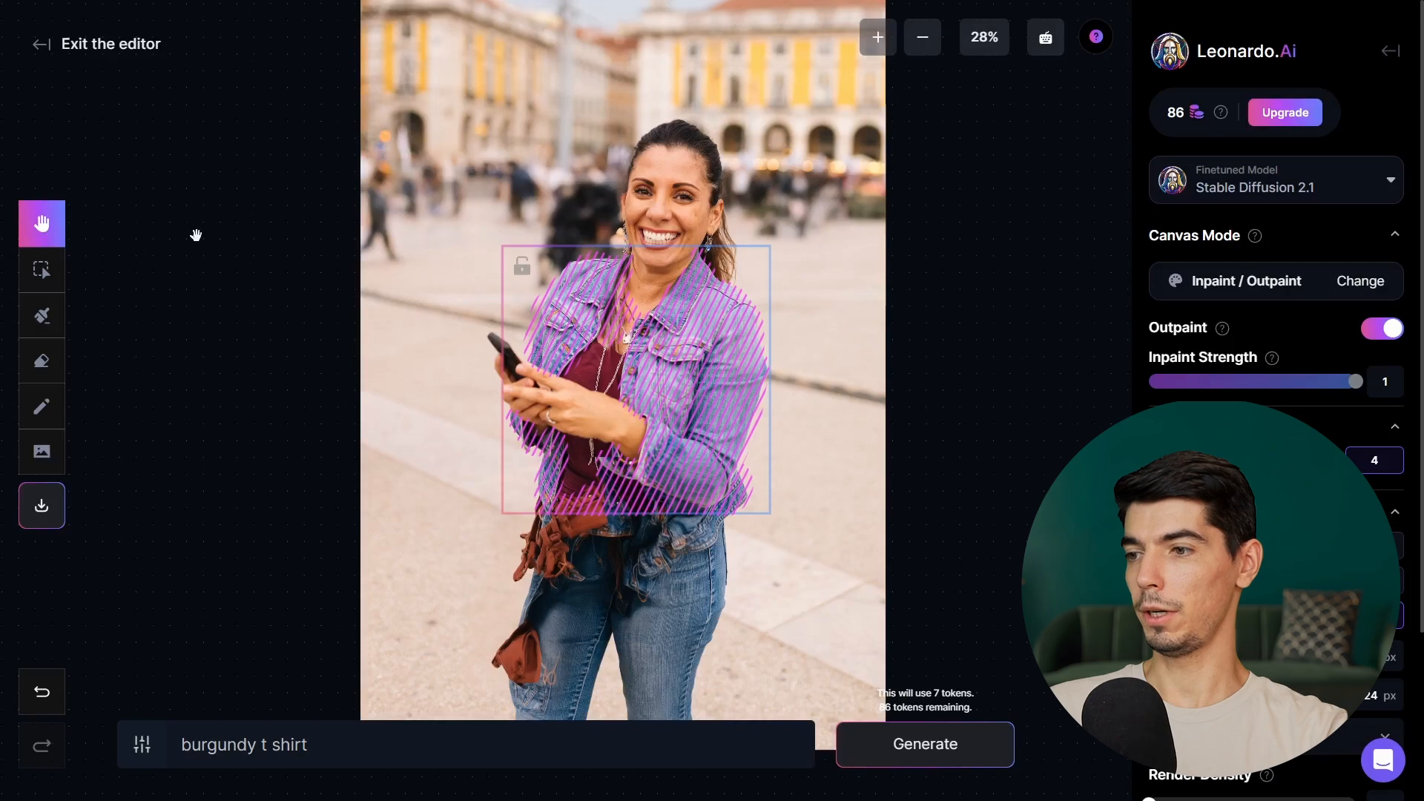
Step: Erase the jacket, generate the area with the prompt "female with burgundy t shirt, no jacket" and inspect the first variation
left_click(923, 743)
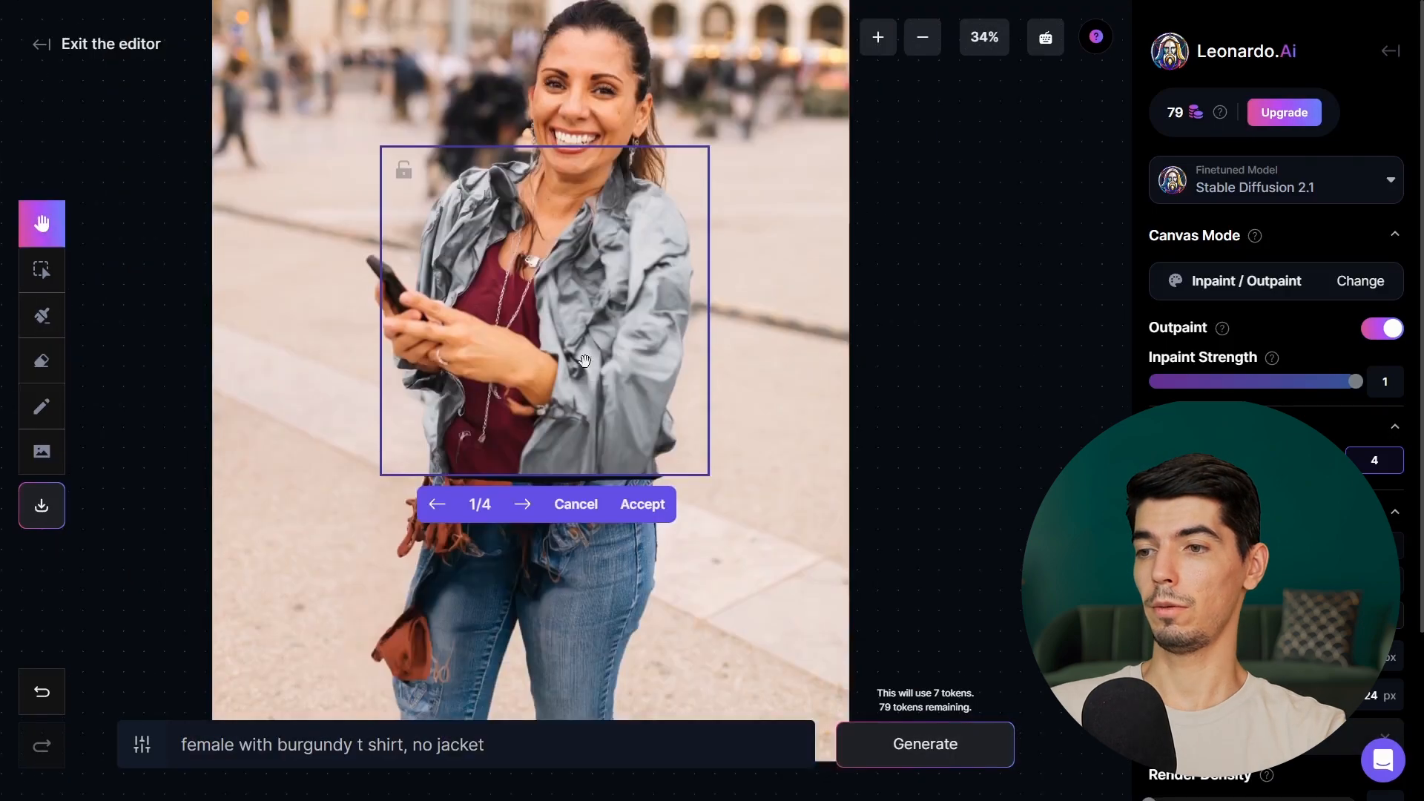
scroll(503, 221, "up", 4)
scroll(672, 299, "down", 1)
mouse_move(672, 300)
left_mouse_down()
mouse_move(672, 254)
mouse_move(672, 283)
left_mouse_up()
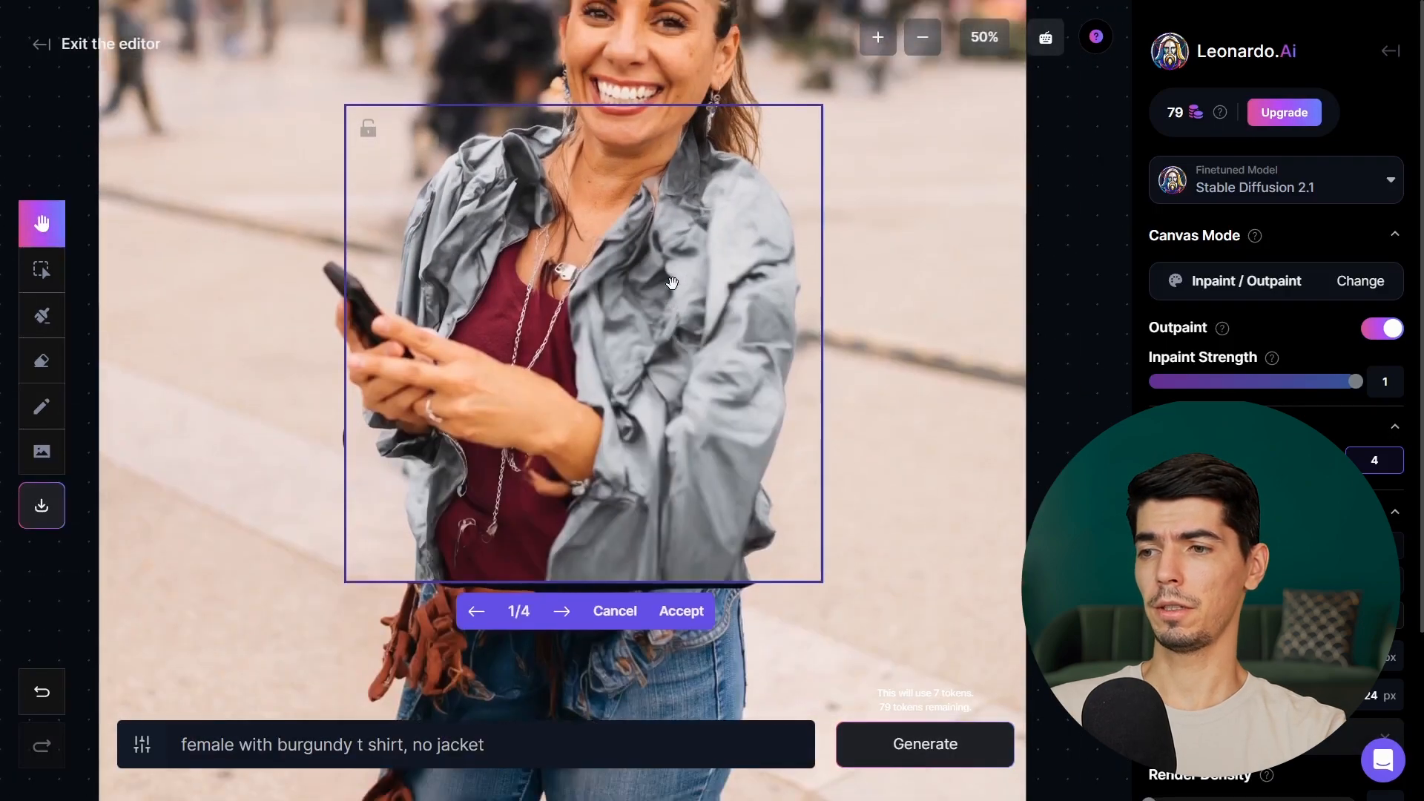
scroll(672, 283, "down", 2)
scroll(672, 283, "down", 1)
Step: Cycle through the four variations of the erased jacket area and cancel them
left_click(590, 547)
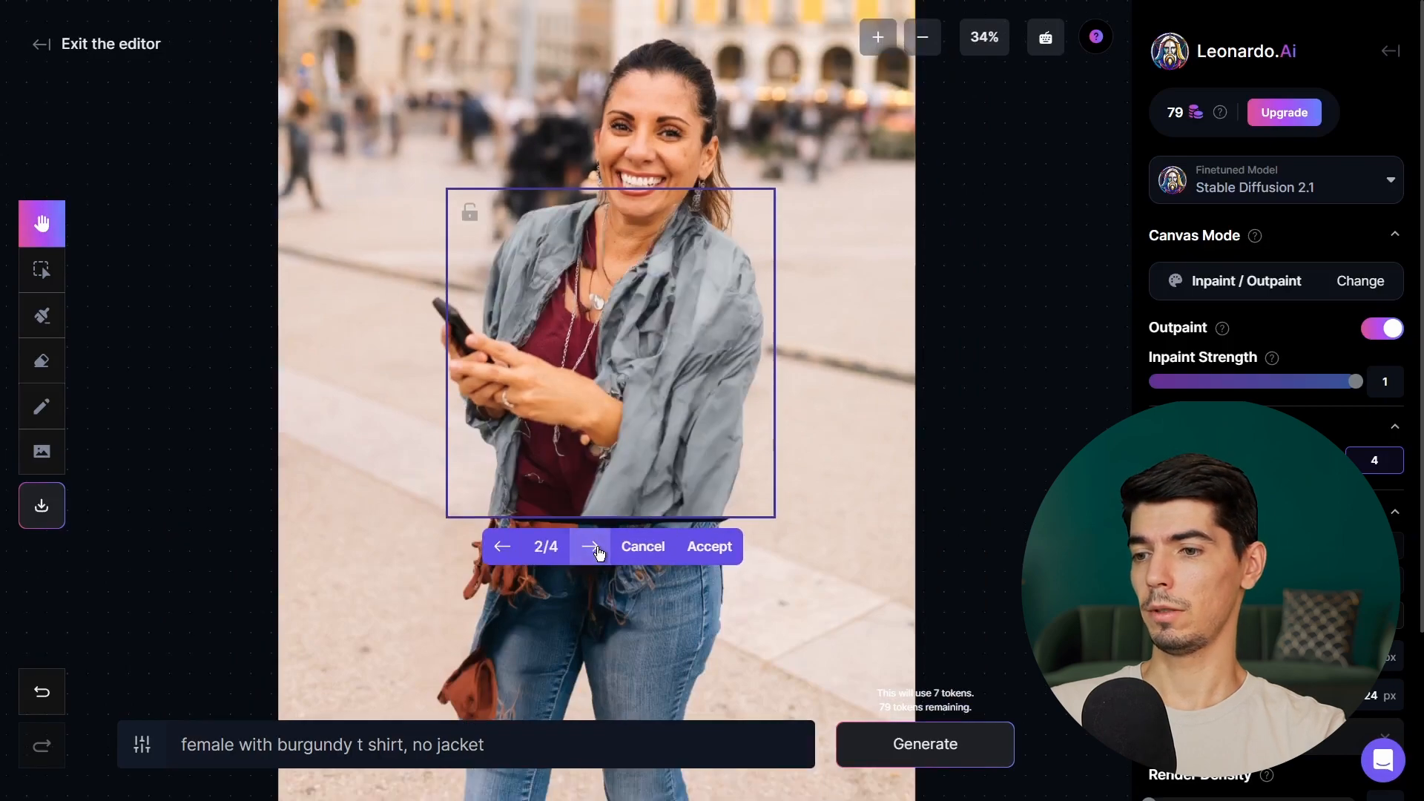
left_click(597, 554)
left_click(597, 553)
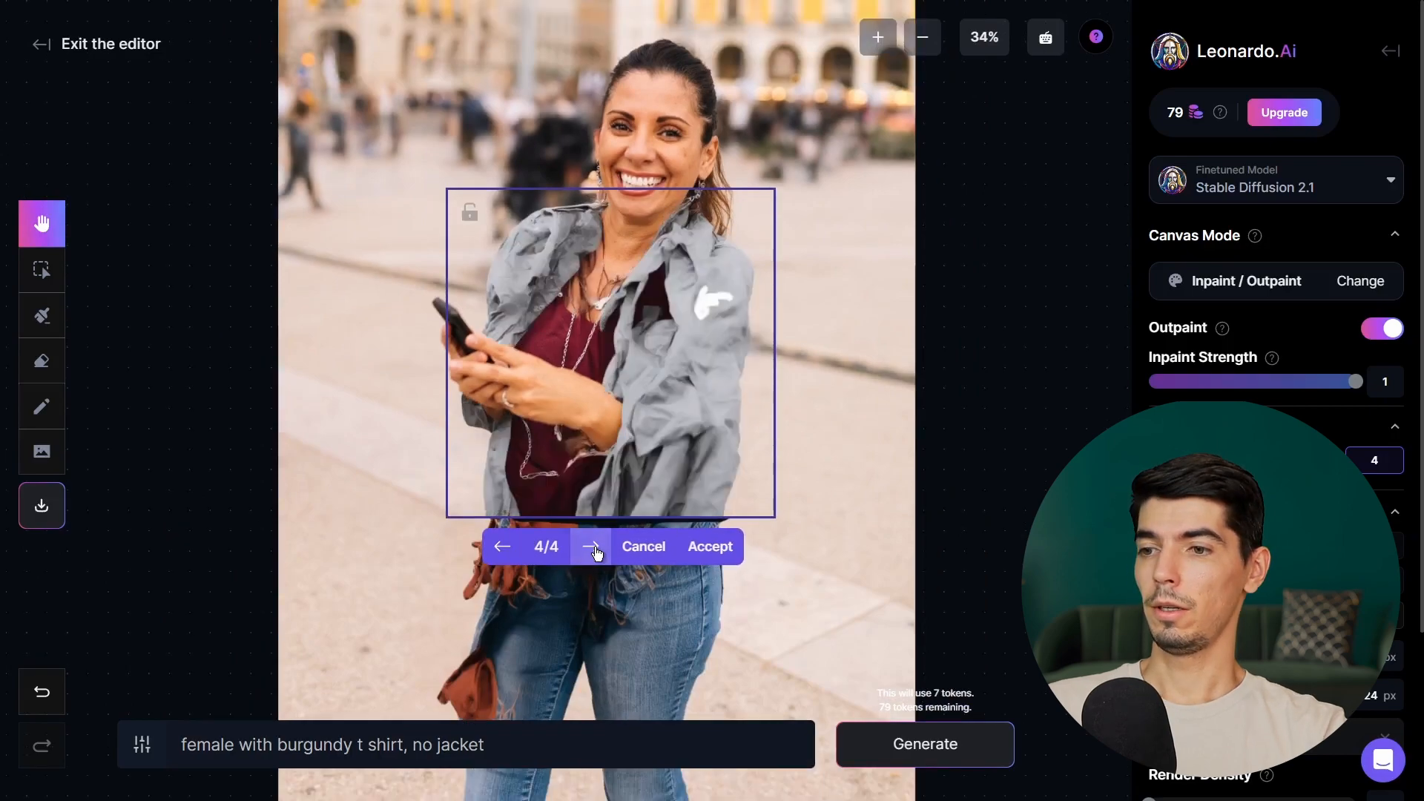
left_click(597, 553)
left_click(597, 553)
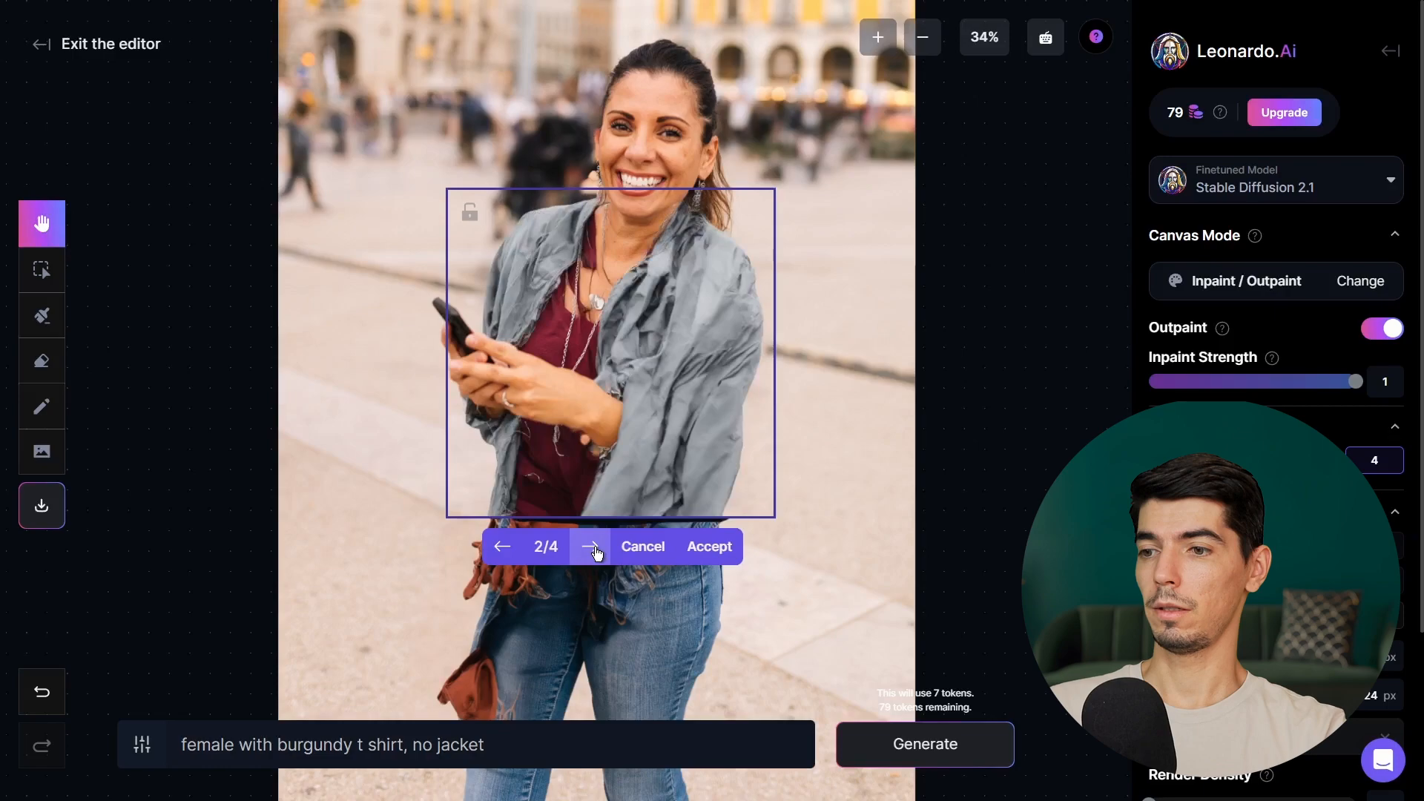
left_click(597, 553)
left_click(597, 553)
left_click(597, 554)
left_click(643, 546)
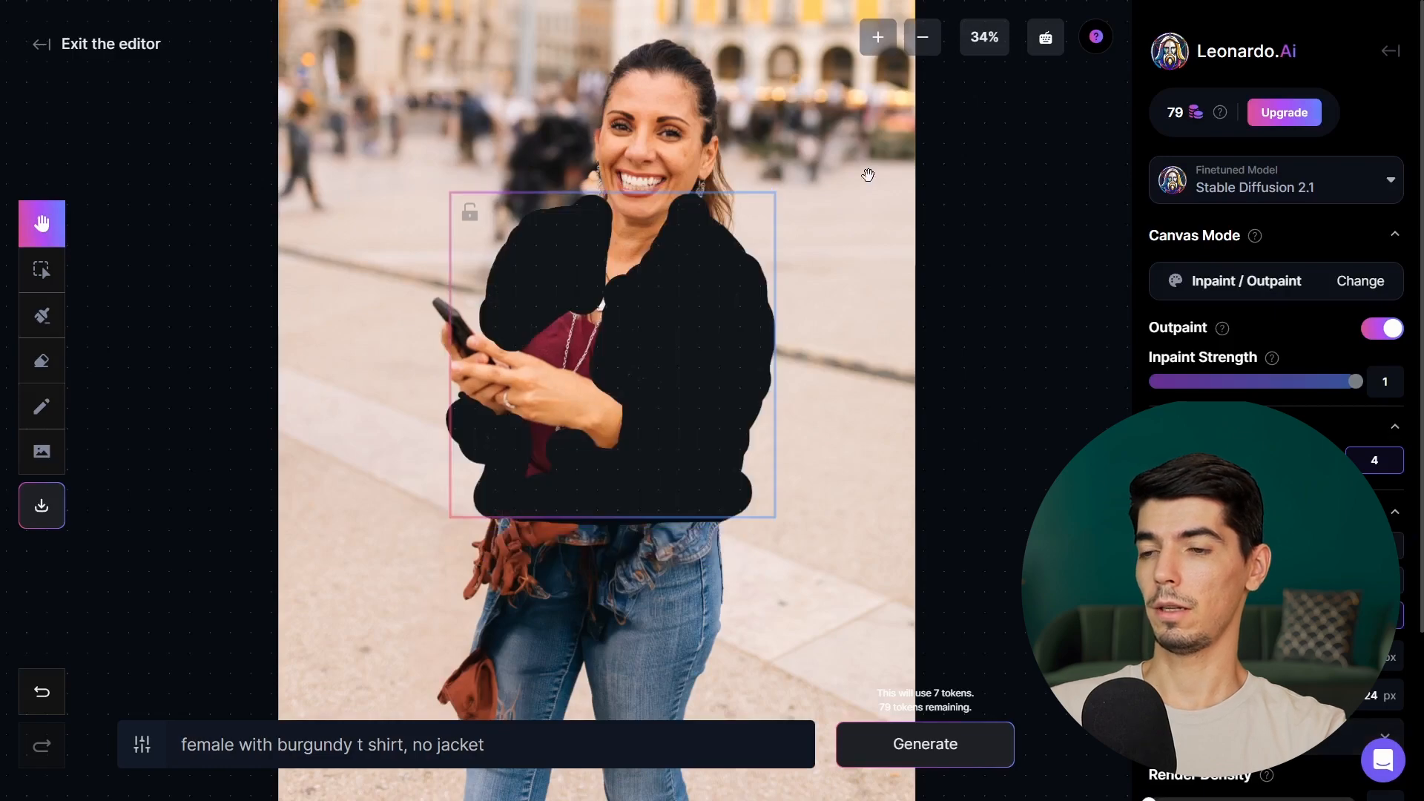
Step: Undo the eraser strokes over the denim jacket
key("ctrl+z")
key("ctrl+z")
key("ctrl+z")
key("ctrl+z")
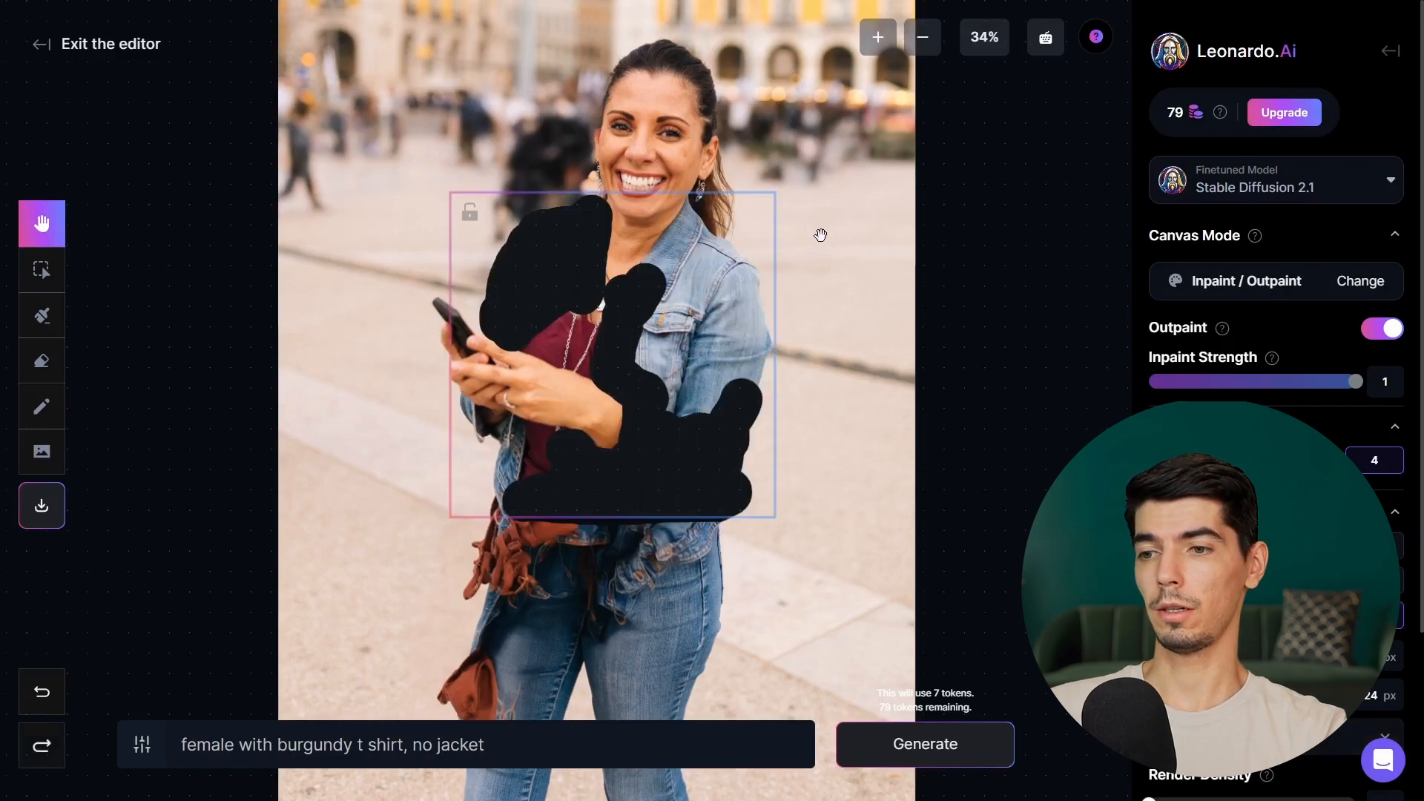
key("ctrl+z")
key("ctrl+z")
key("ctrl+z")
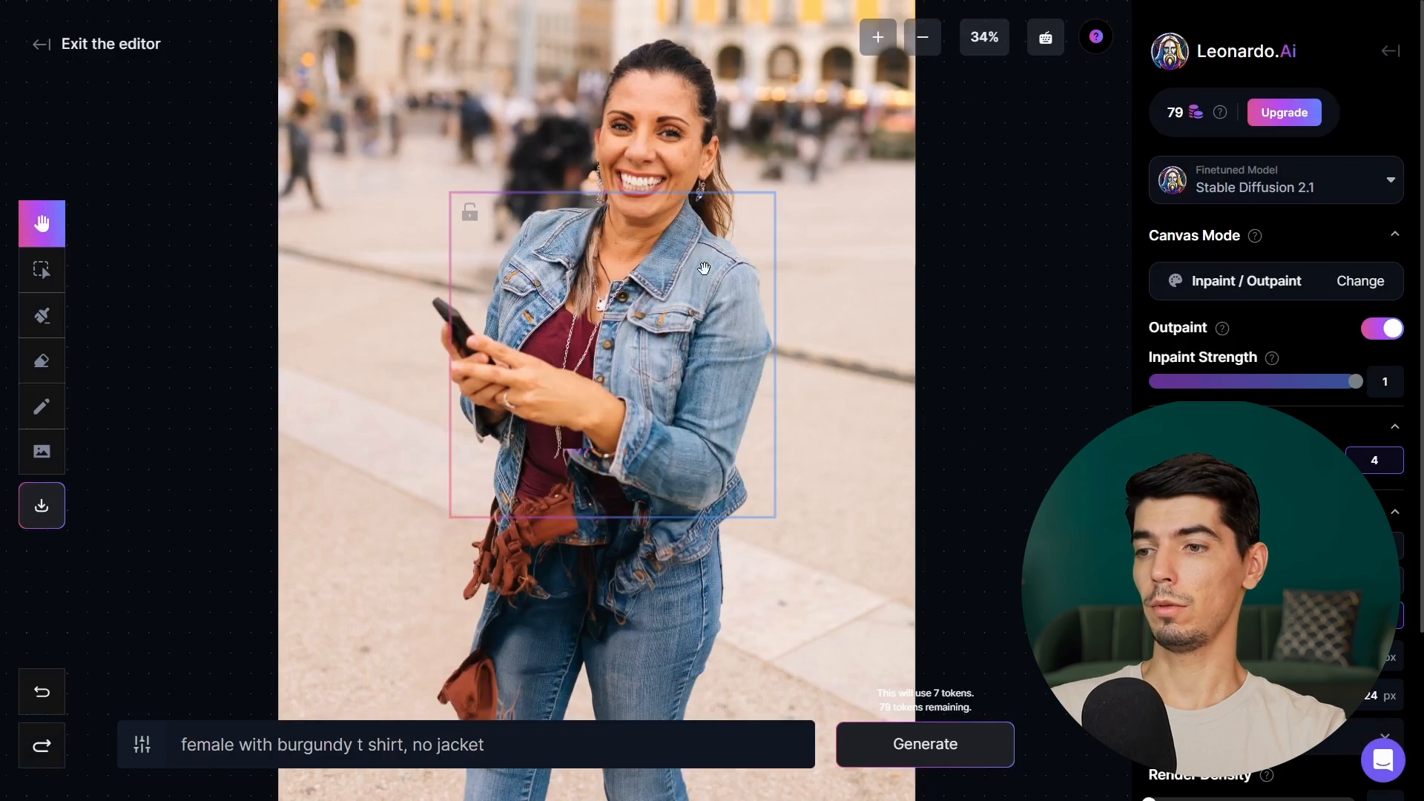
Step: Mask the phone and hands with the brush at size 177, generate the area with the prompt "flower" and inspect the first variation
left_click_drag(542, 210, 622, 218)
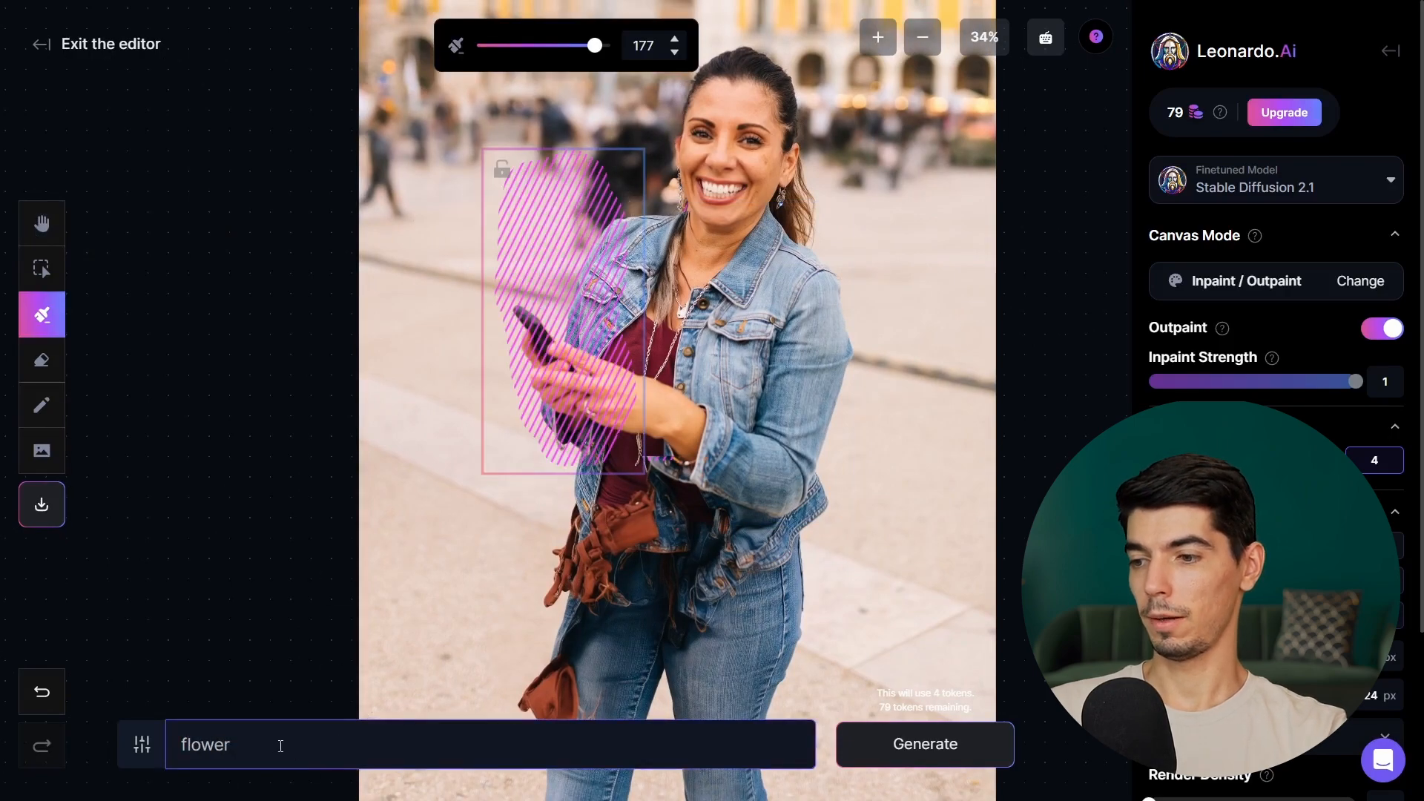
double_click(280, 745)
left_click(947, 740)
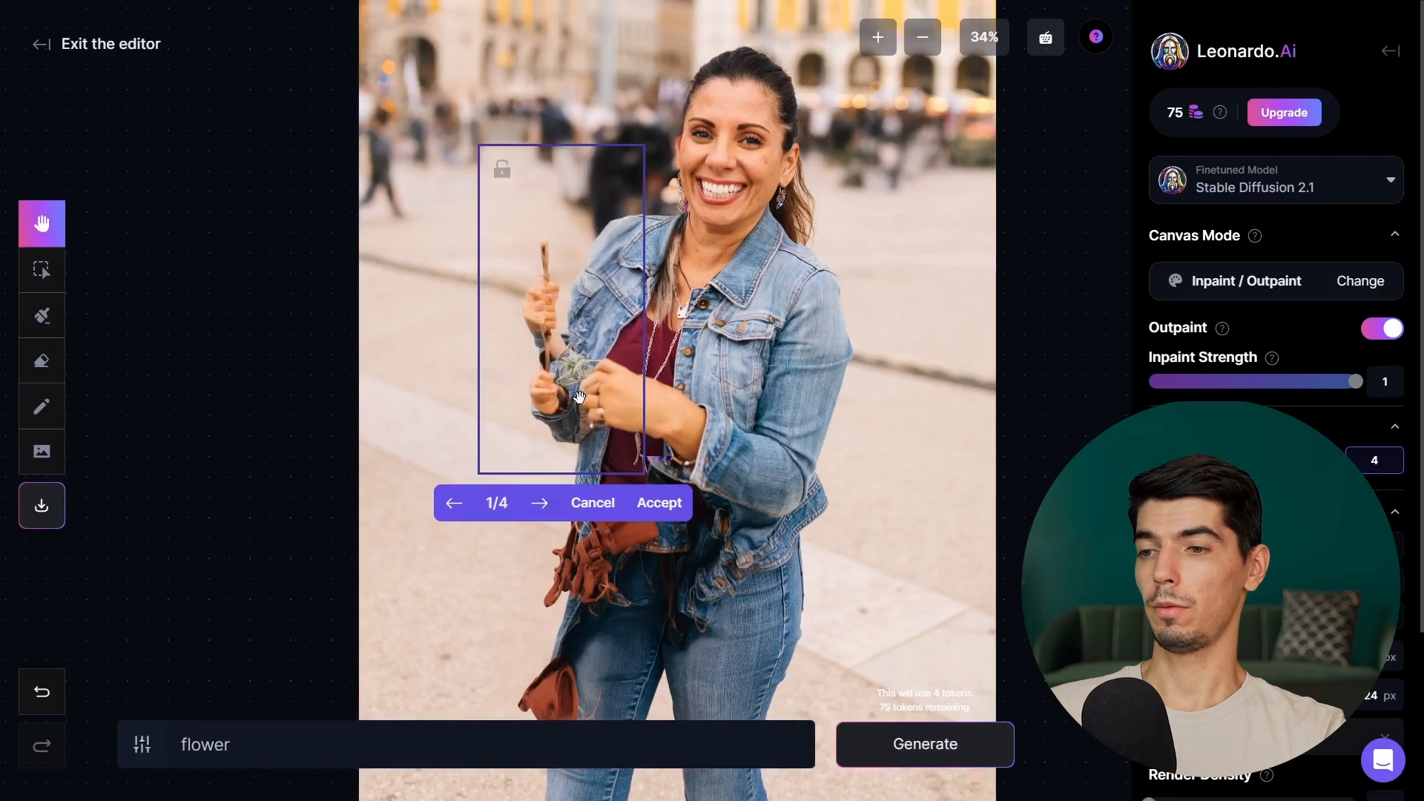
scroll(579, 397, "up", 6)
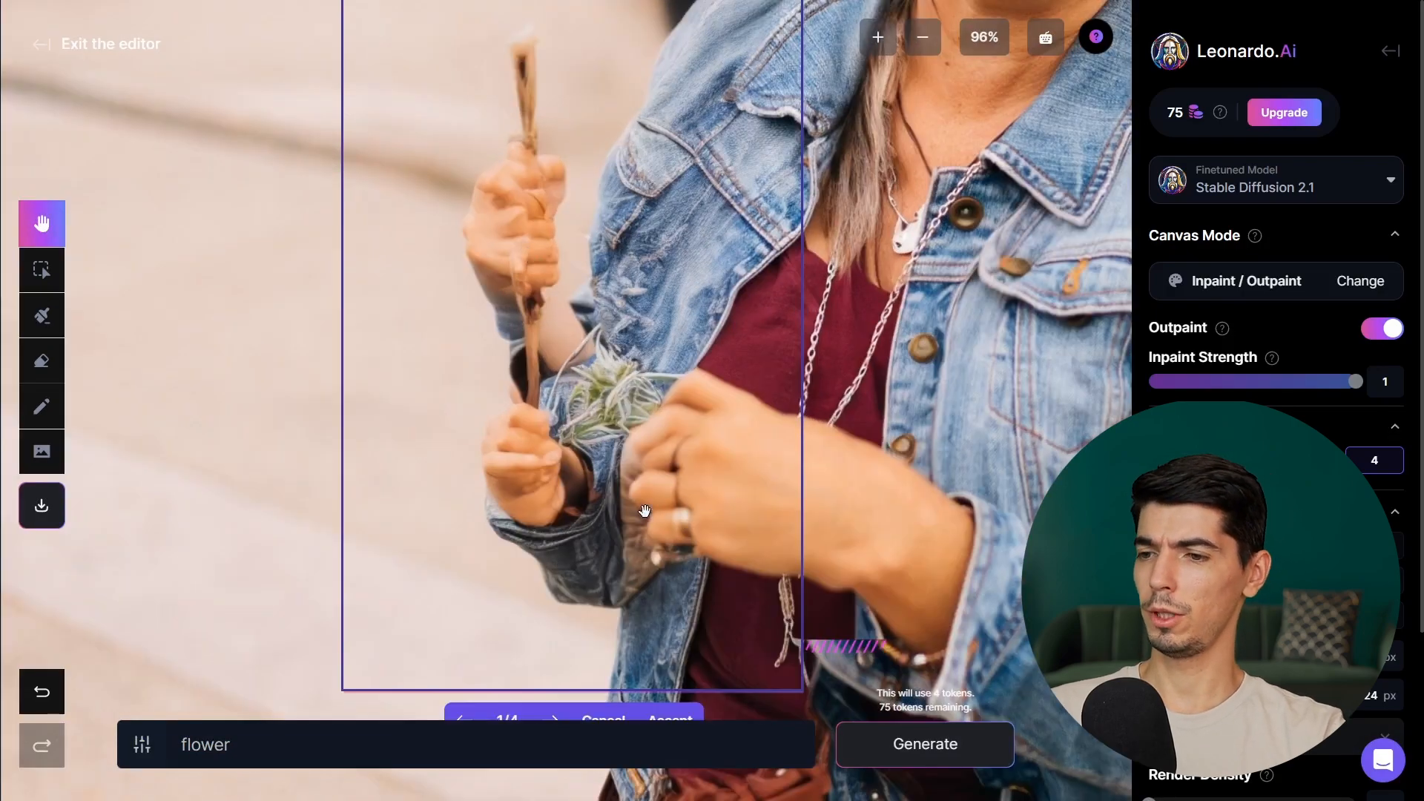
Step: Cycle through the four variations generated from the prompt "flower" and examine the woman's hands in each
scroll(550, 480, "down", 3)
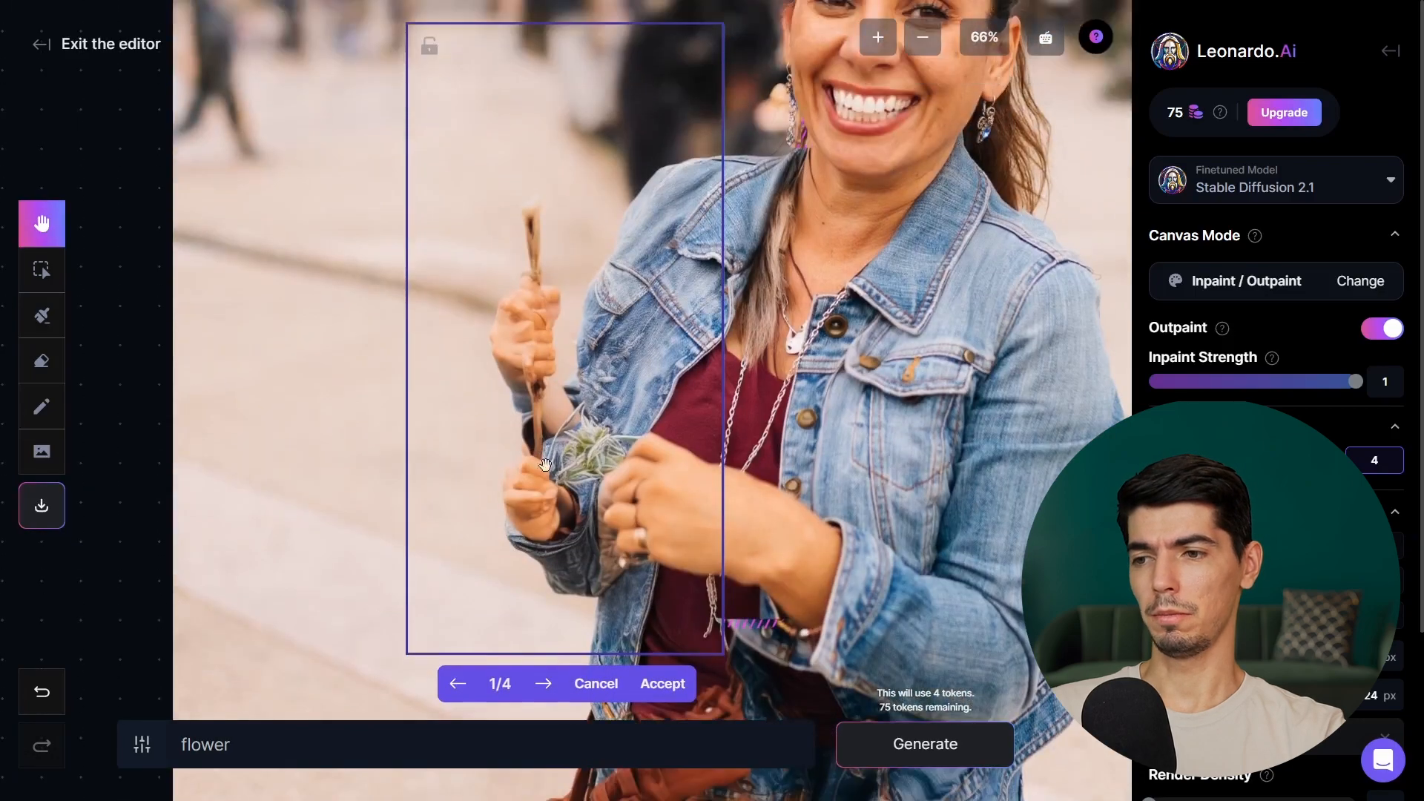
scroll(545, 465, "up", 1)
scroll(529, 489, "down", 4)
left_click(531, 633)
left_click(531, 633)
left_click(531, 634)
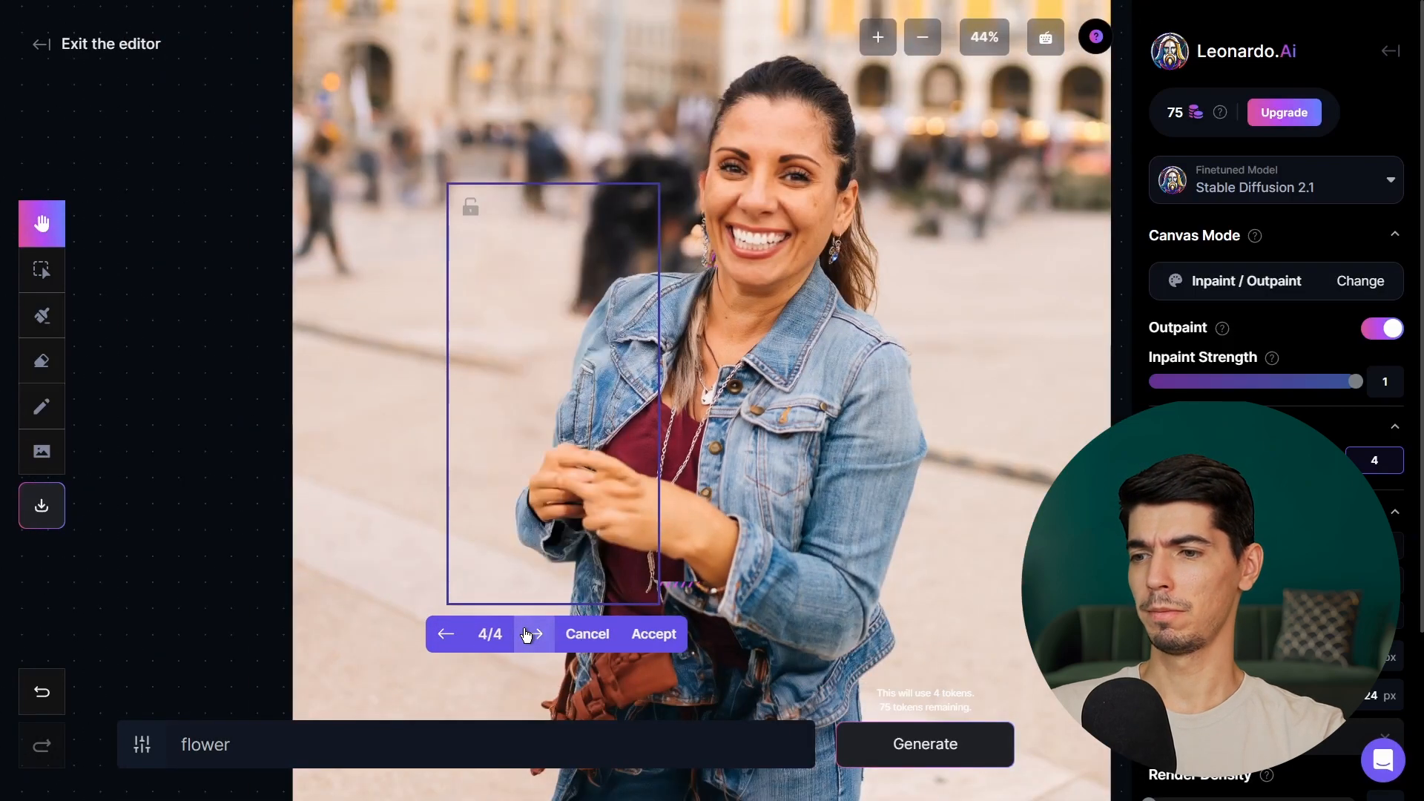
left_click(531, 633)
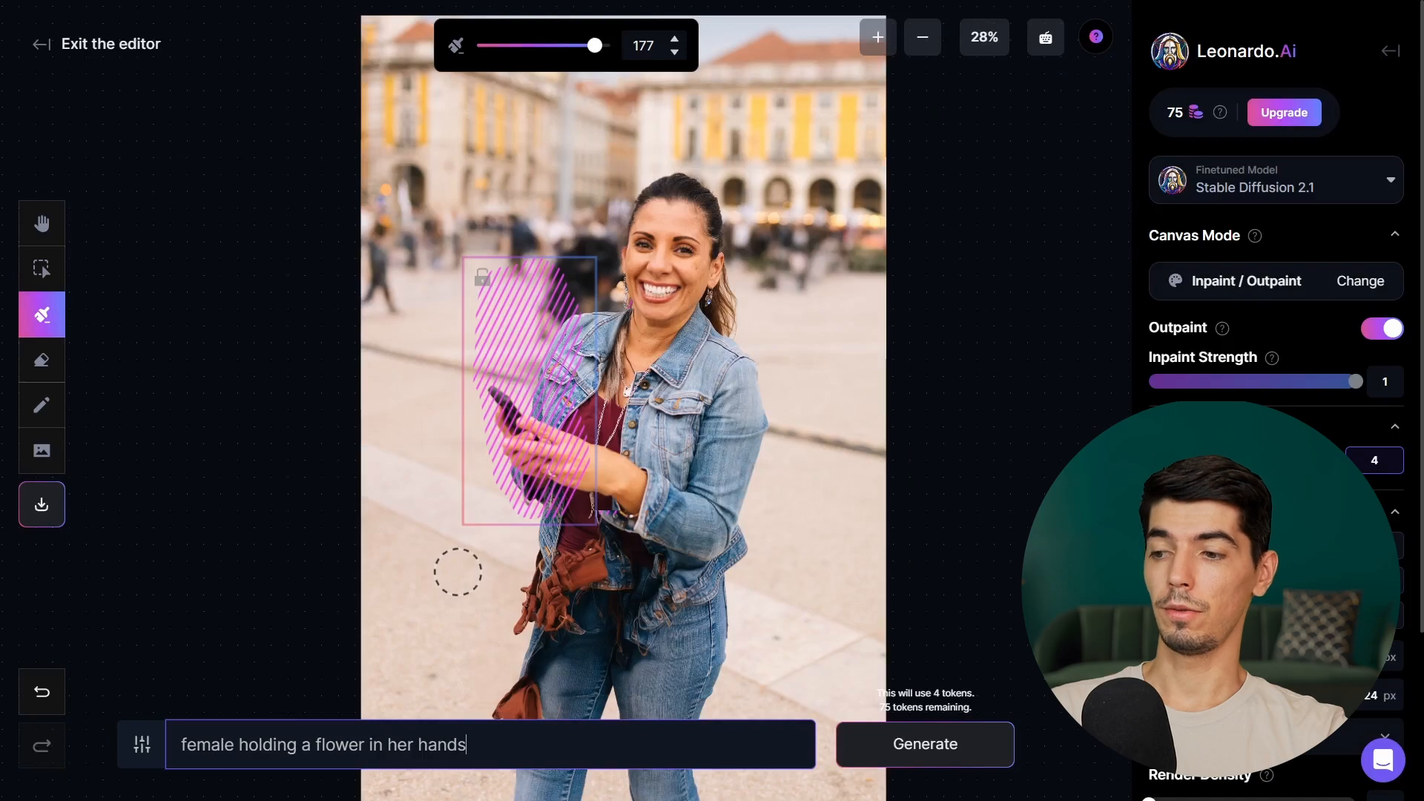
Step: Generate the masked phone area with the prompt "female holding a flower in her hands" and inspect the first variation
left_click_drag(260, 744, 492, 744)
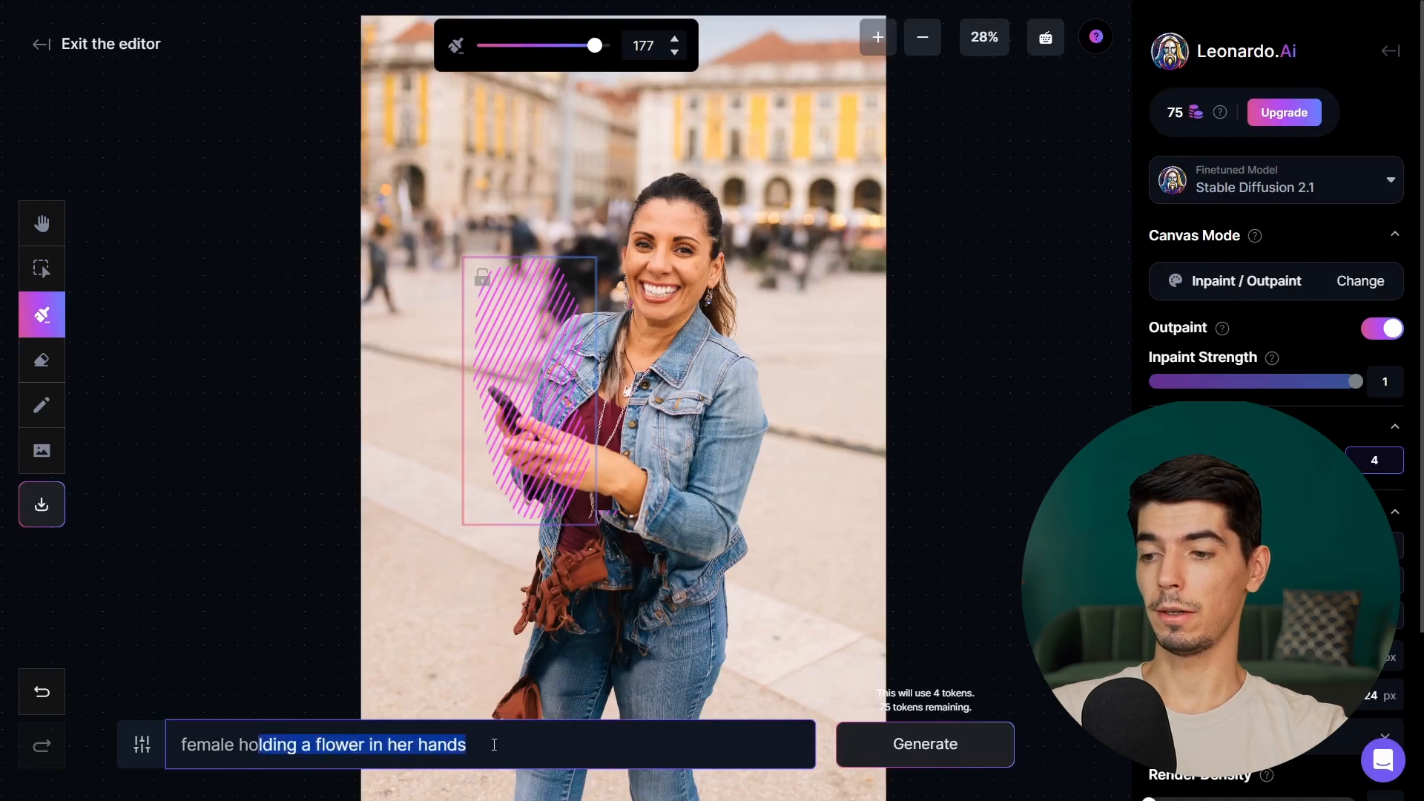
left_click(494, 744)
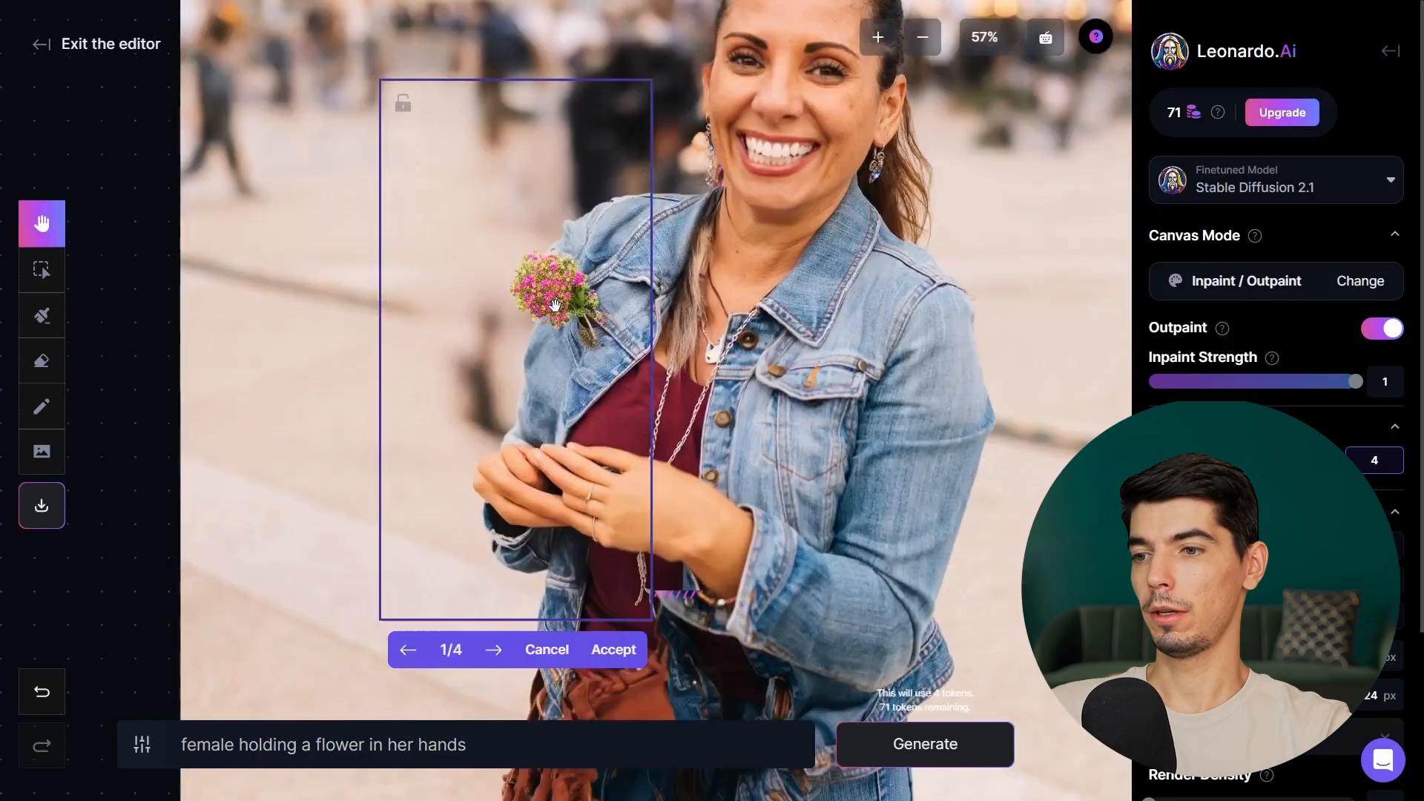
scroll(559, 309, "up", 4)
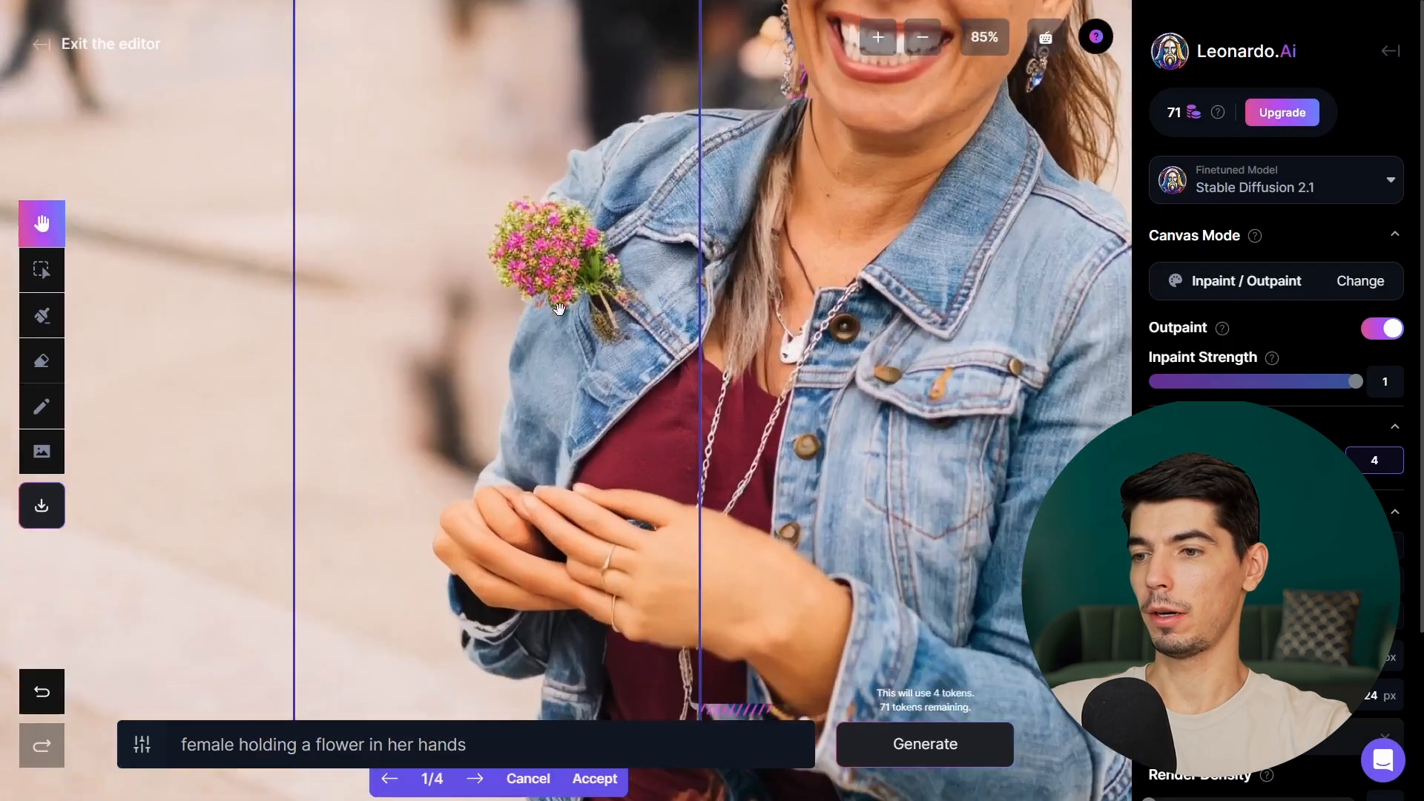
scroll(585, 446, "down", 2)
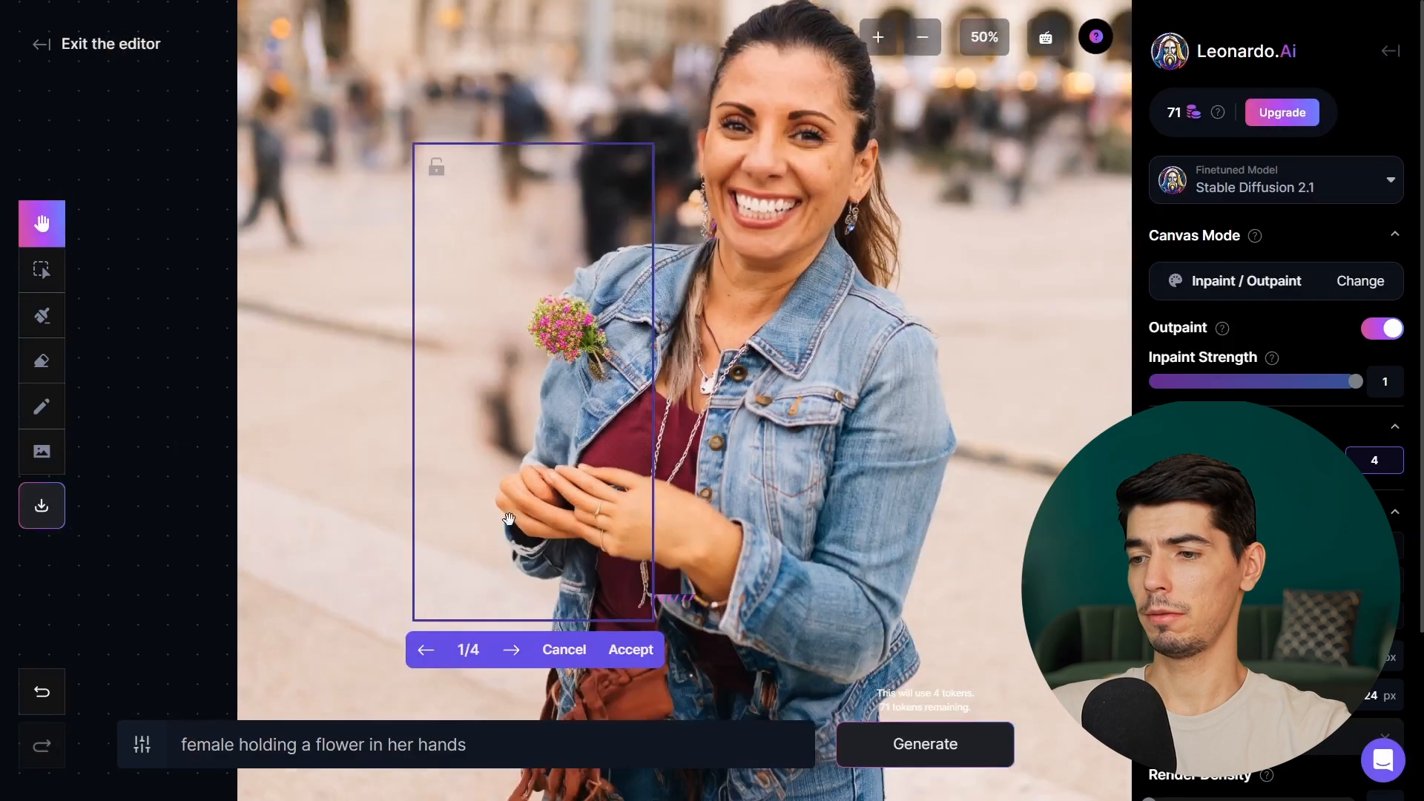
scroll(570, 514, "up", 1)
scroll(570, 515, "up", 1)
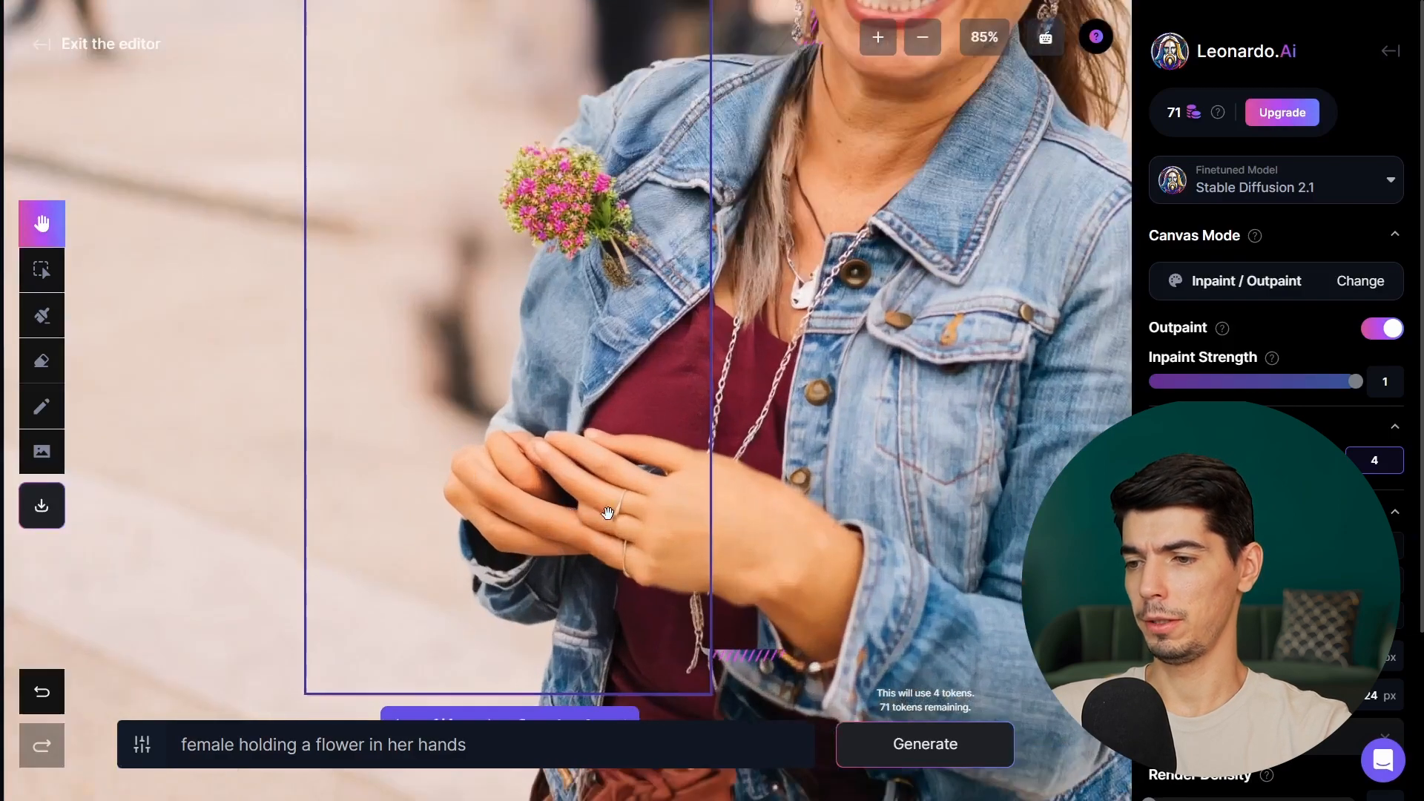
scroll(576, 498, "down", 3)
Step: Step through the second to fourth variations of the woman holding a flower and examine the flowers and hands up close
left_click(527, 604)
scroll(569, 463, "up", 1)
scroll(569, 464, "down", 2)
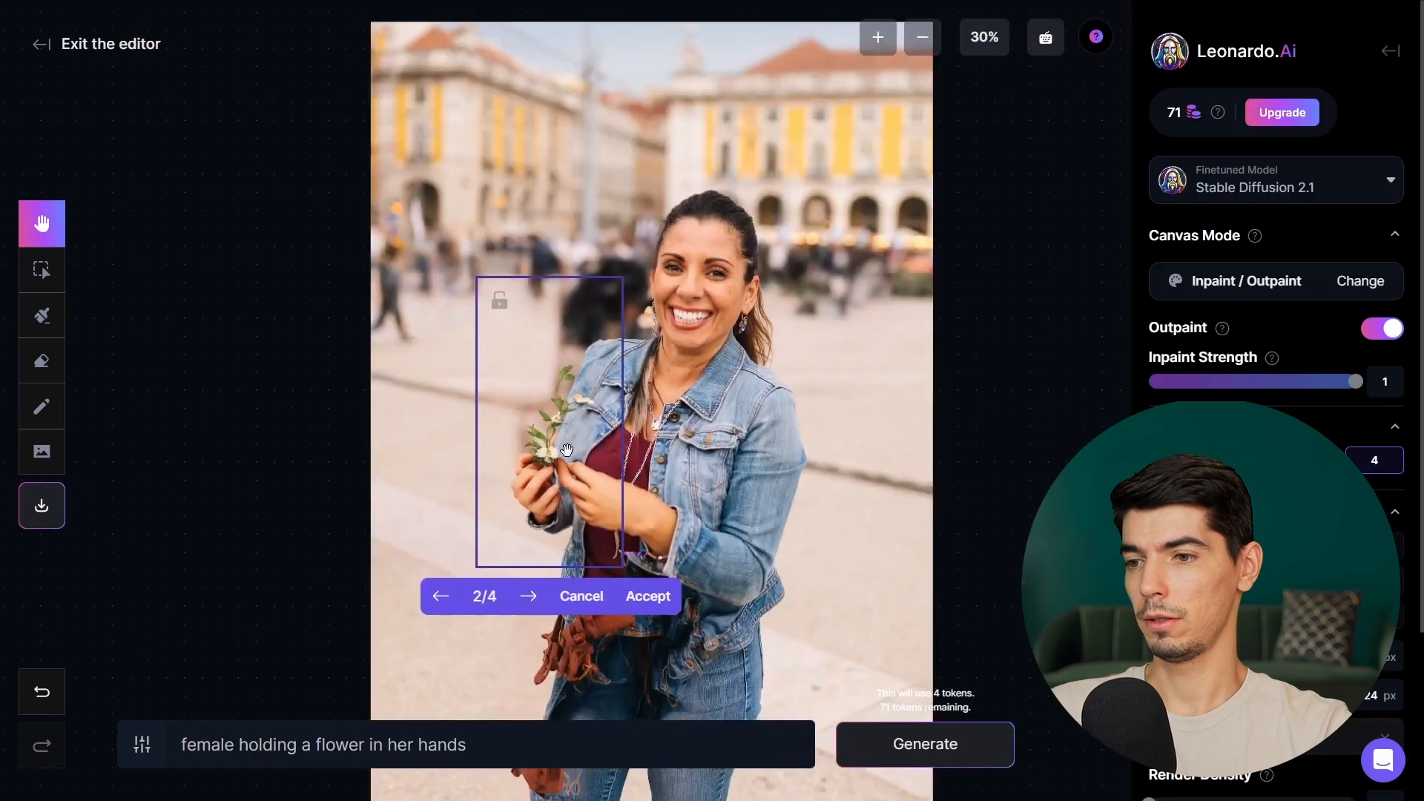
scroll(566, 450, "up", 3)
scroll(567, 450, "down", 3)
scroll(566, 450, "up", 5)
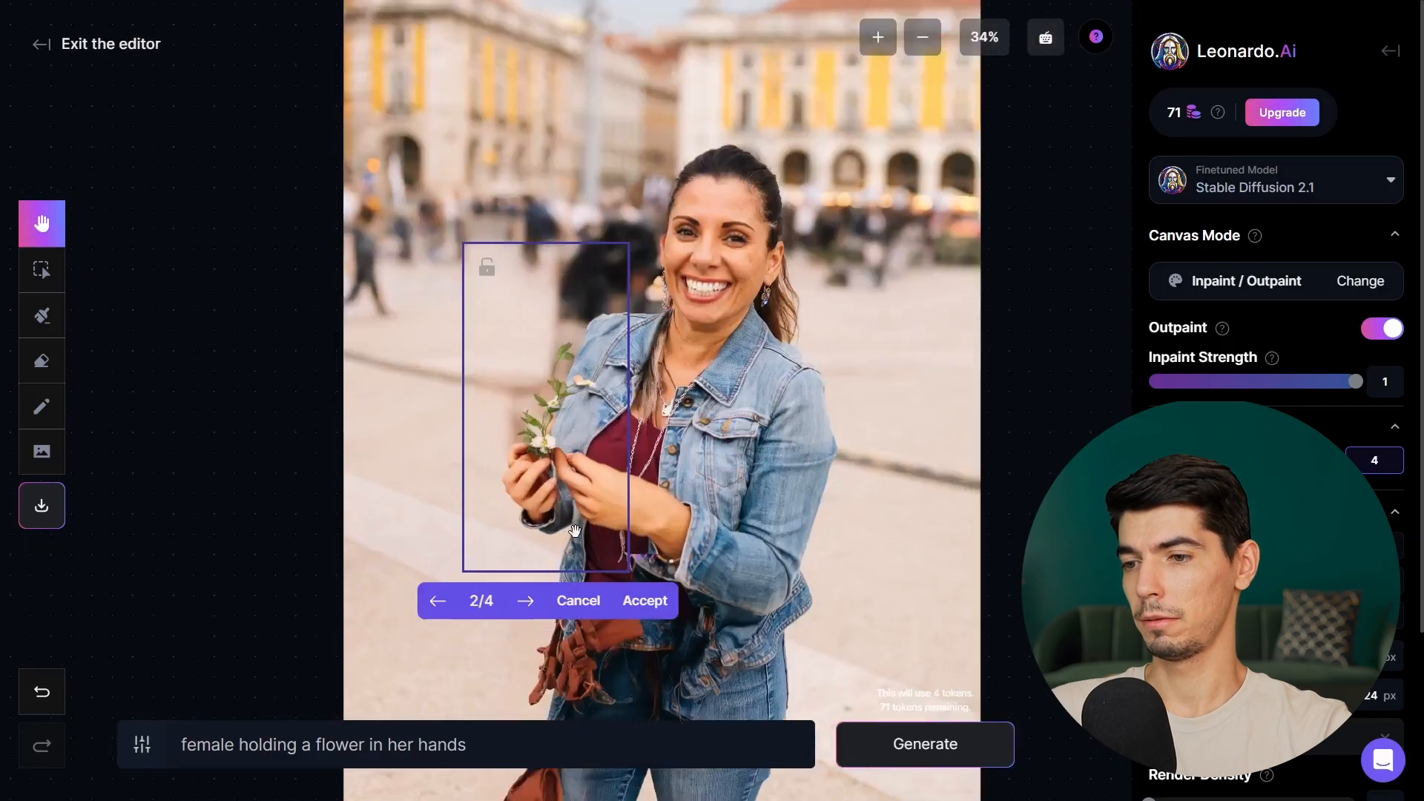
scroll(717, 484, "down", 3)
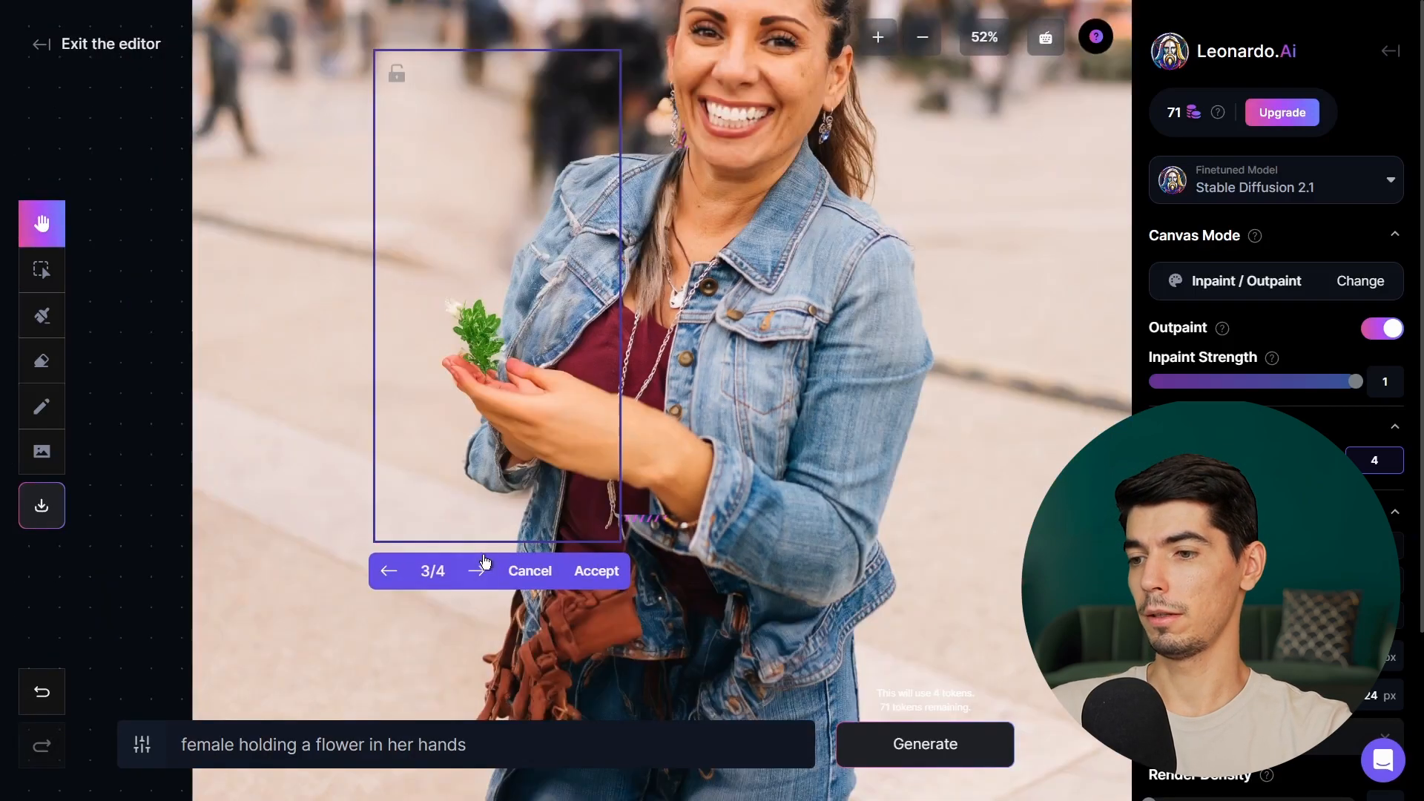
scroll(520, 317, "up", 5)
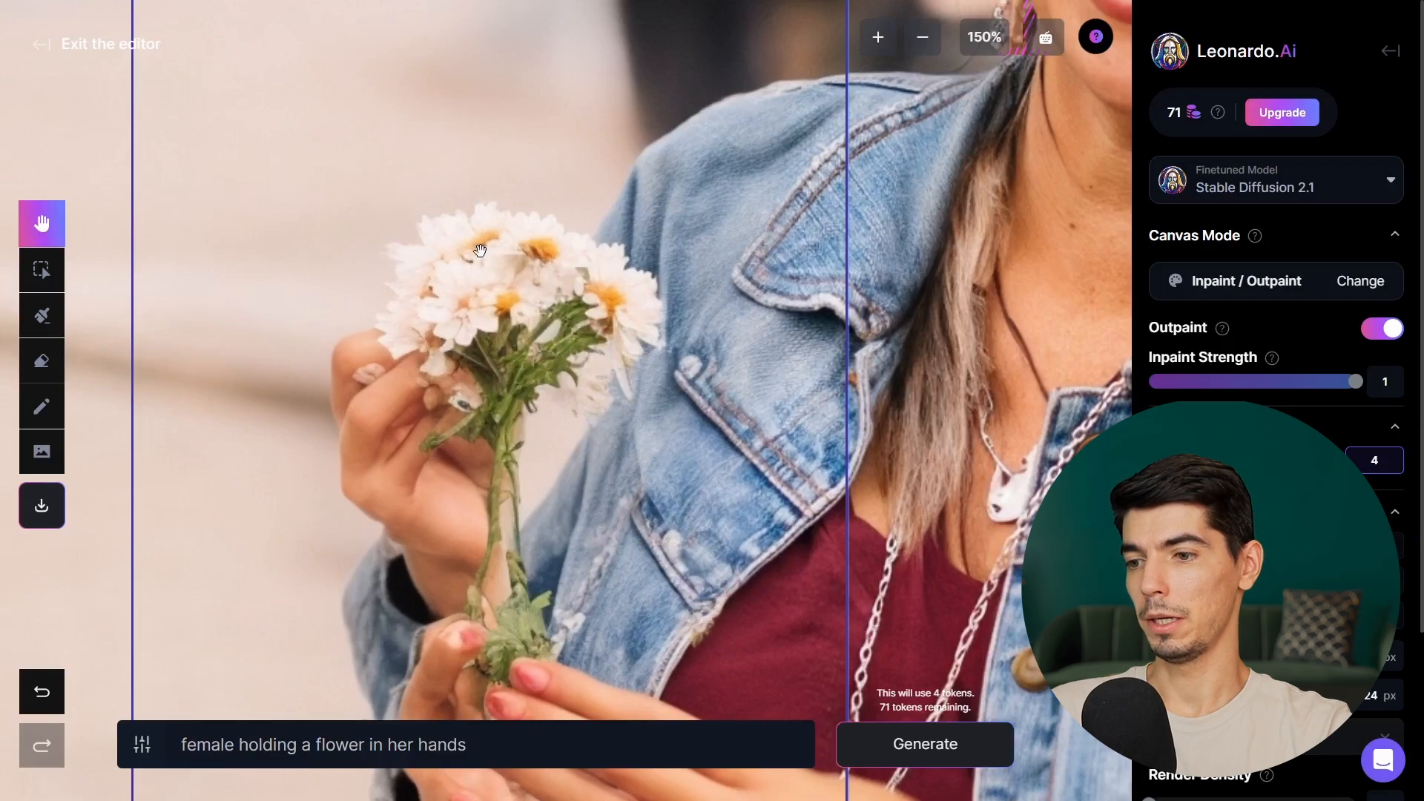
scroll(475, 334, "down", 5)
scroll(522, 510, "down", 4)
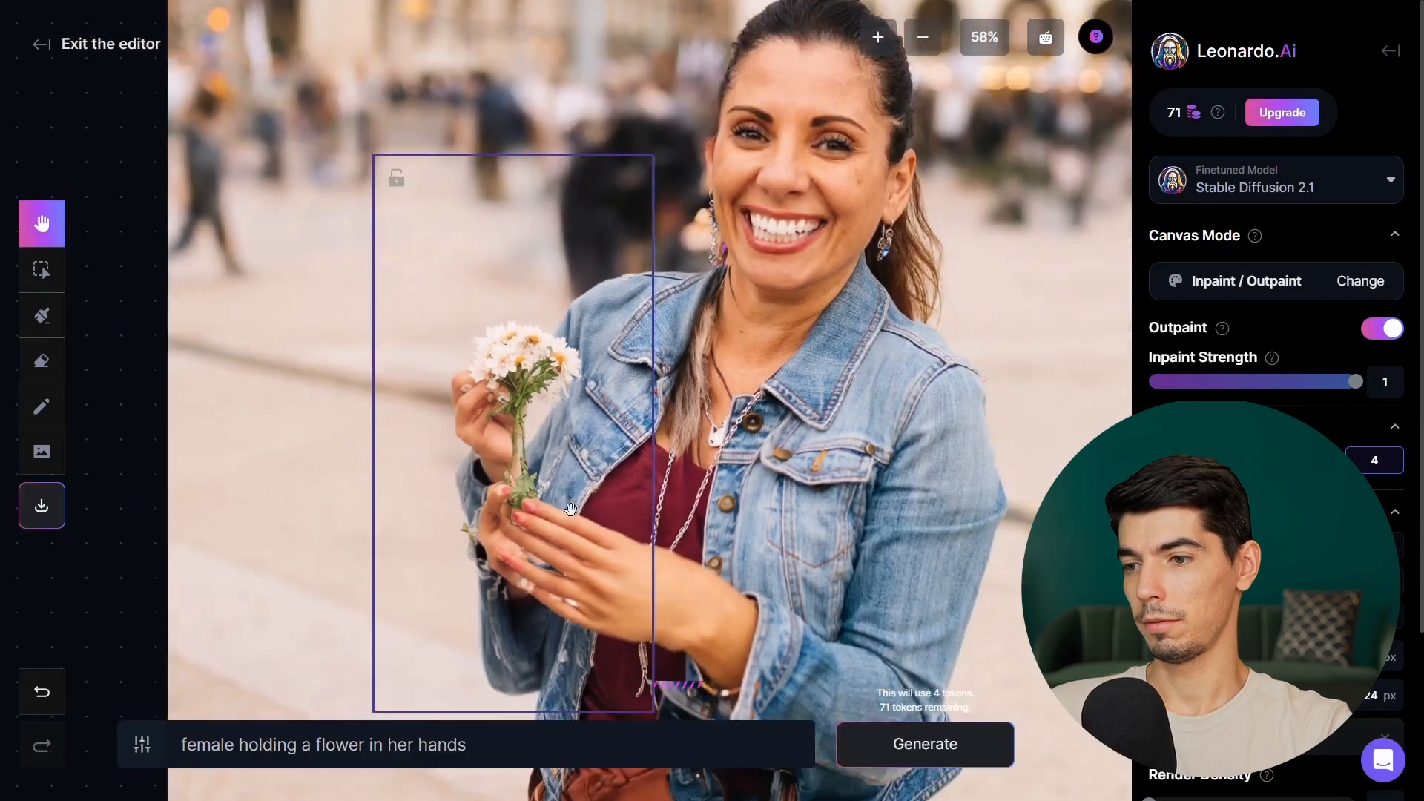
scroll(519, 504, "up", 5)
scroll(508, 436, "down", 9)
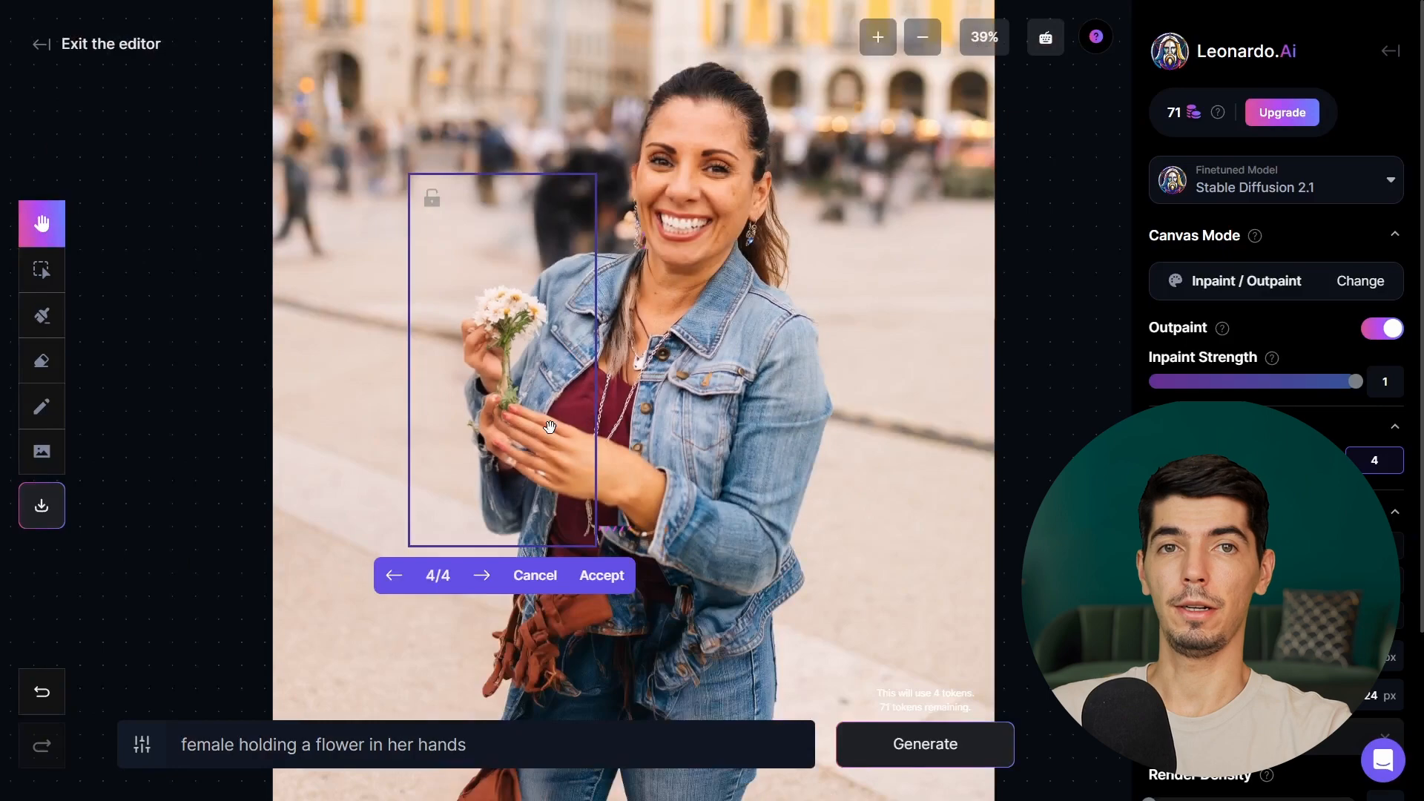
Step: Go back to the second flower variation and accept it
scroll(529, 431, "up", 1)
left_click(382, 659)
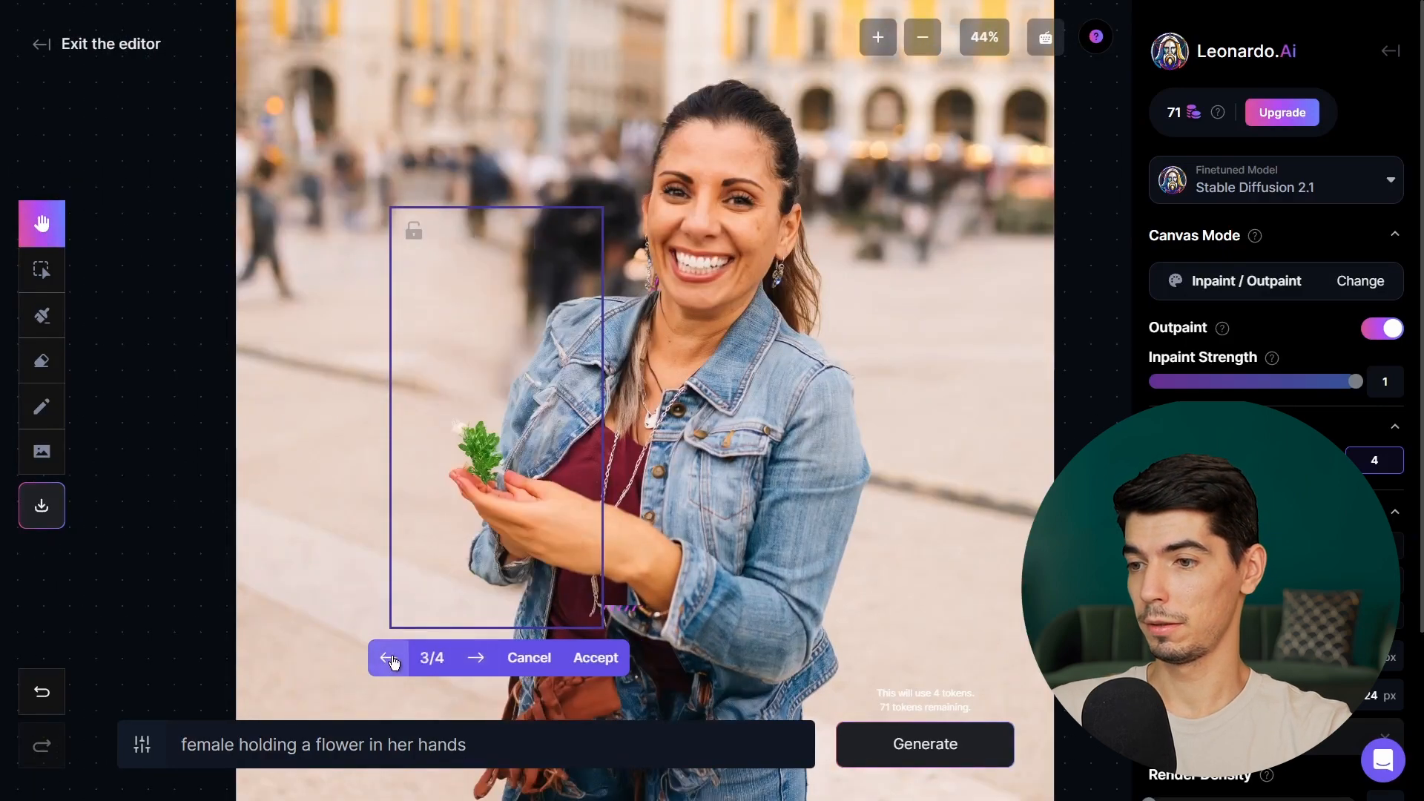
left_click(382, 659)
scroll(533, 490, "down", 3)
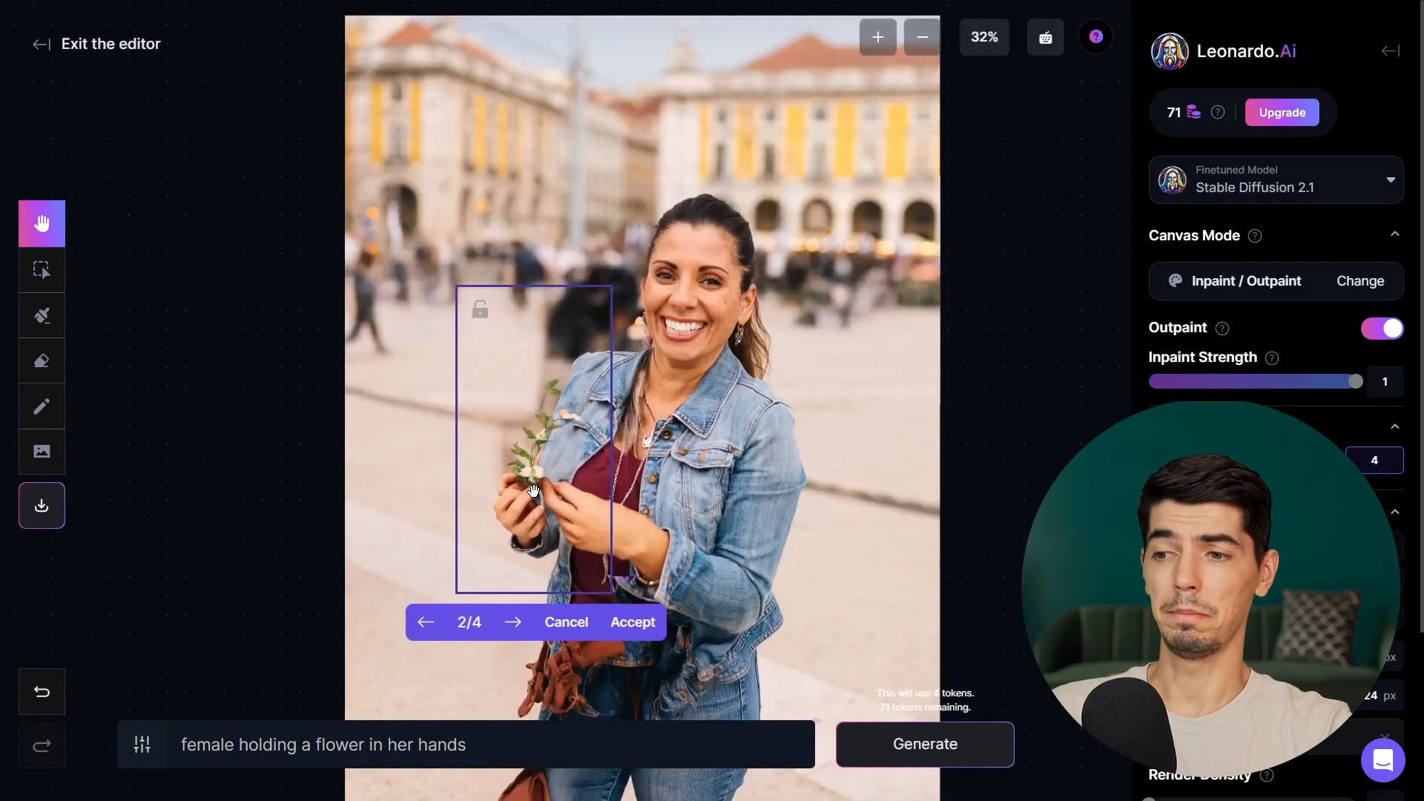
left_click(631, 621)
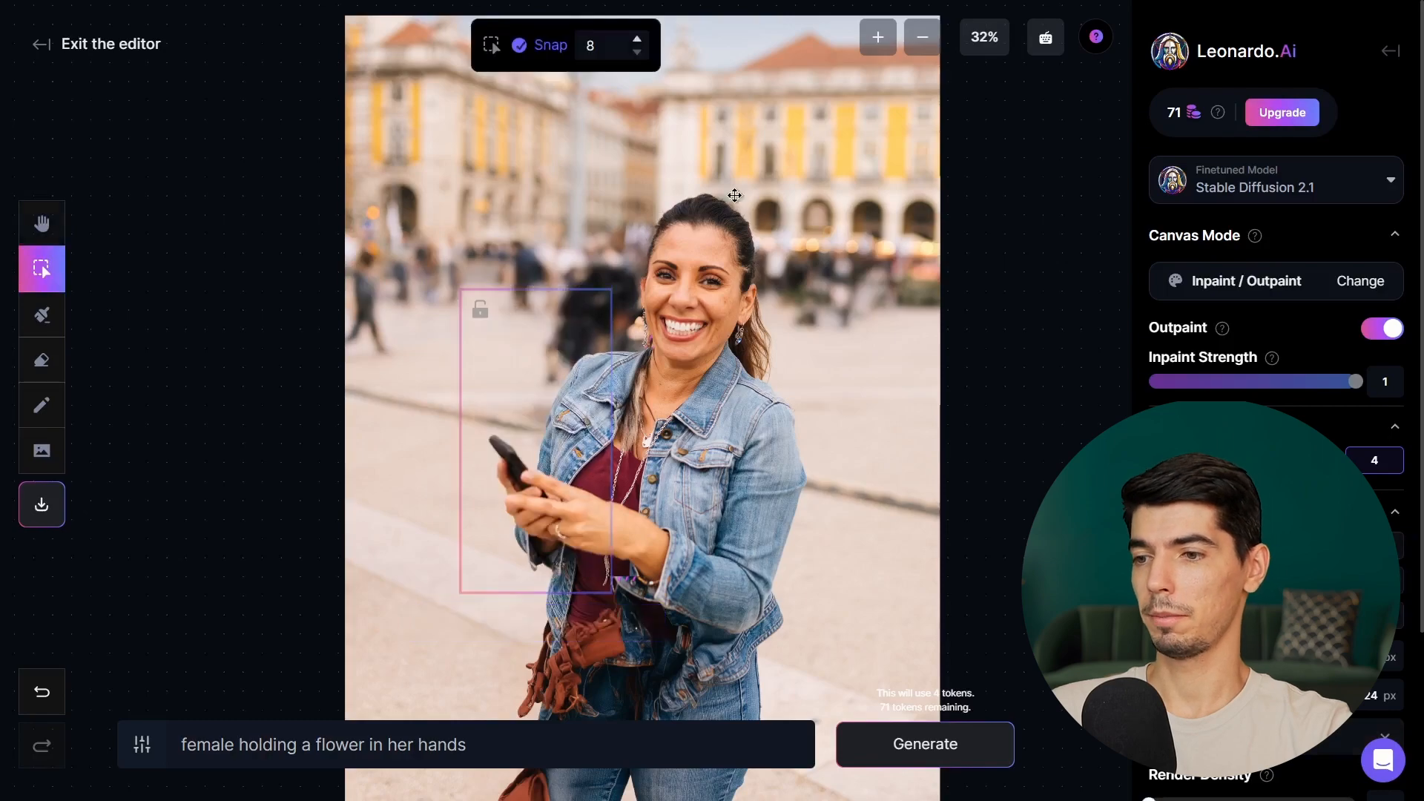
Step: Examine the outpainted buildings, crowd and pavement on both sides of the extended portrait
scroll(472, 291, "down", 2)
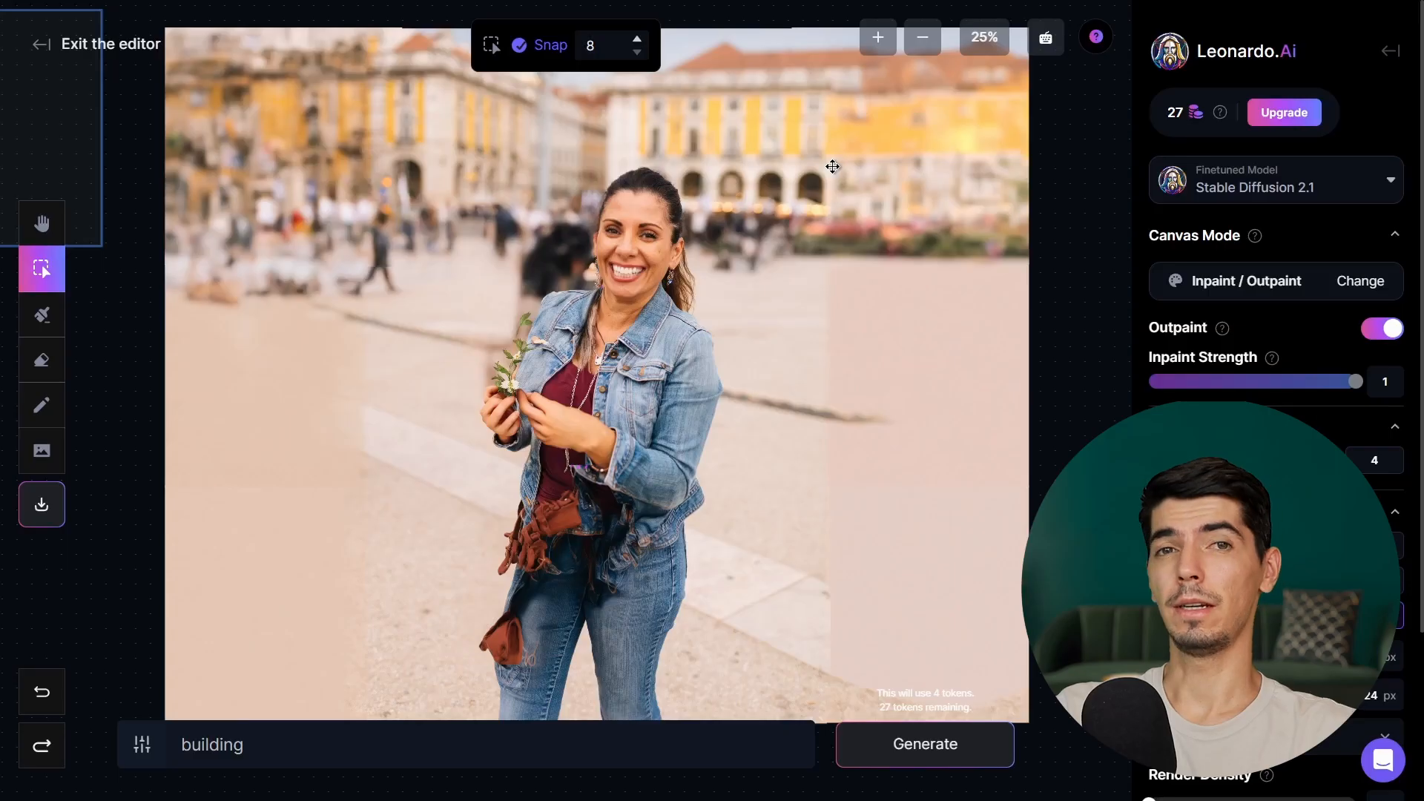
left_click_drag(825, 184, 765, 227)
scroll(813, 153, "up", 5)
left_click_drag(866, 176, 771, 209)
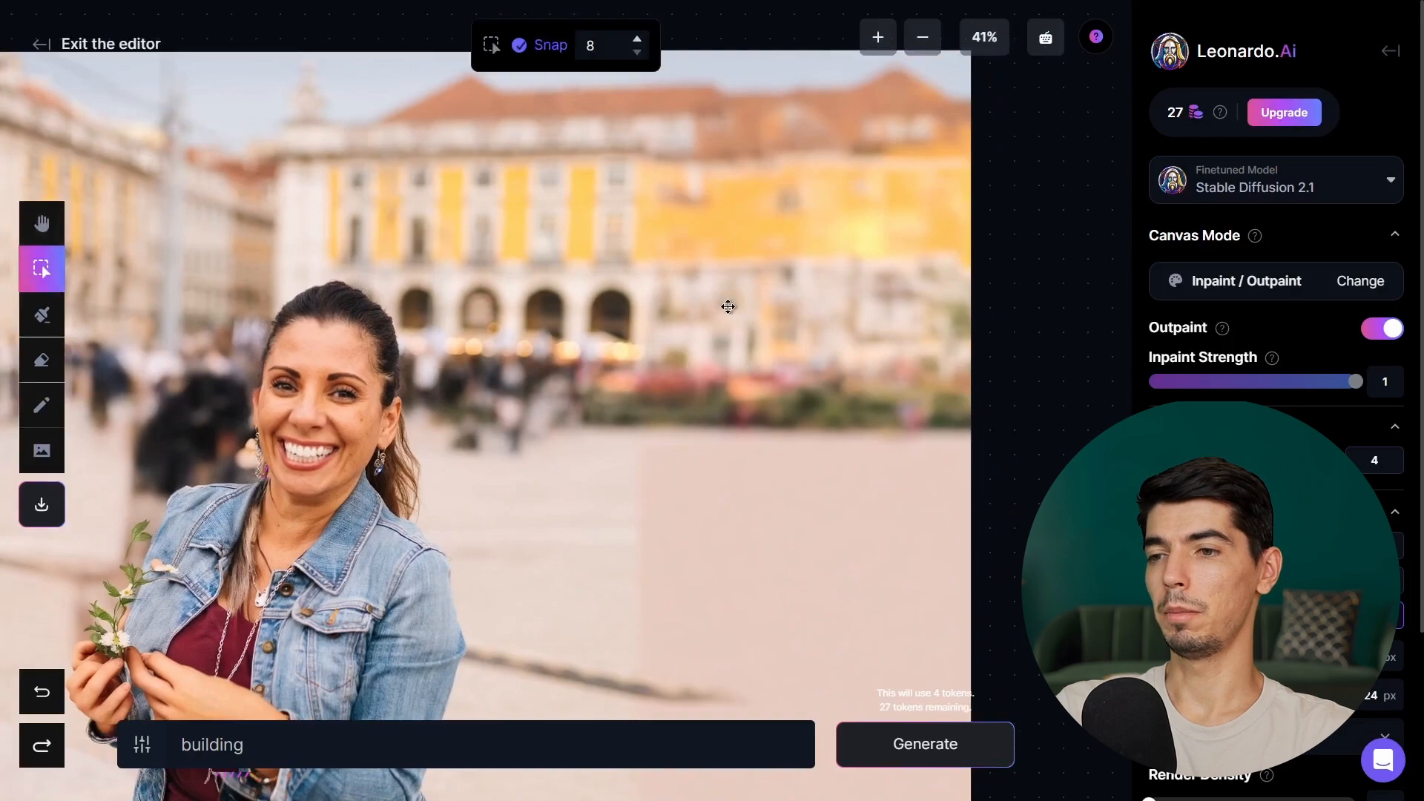
left_click_drag(733, 301, 754, 299)
scroll(753, 299, "down", 3)
left_click_drag(806, 235, 884, 56)
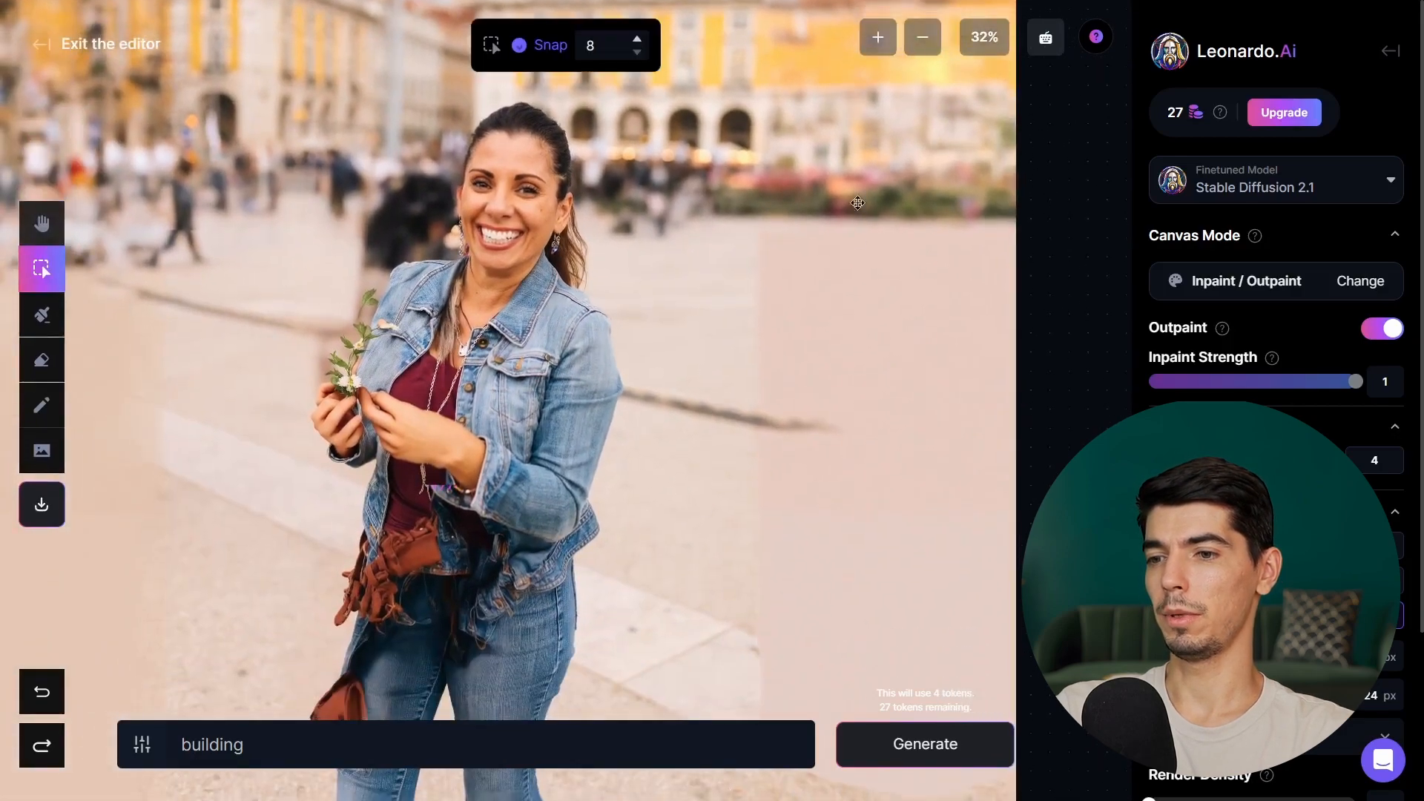
left_click_drag(964, 352, 870, 252)
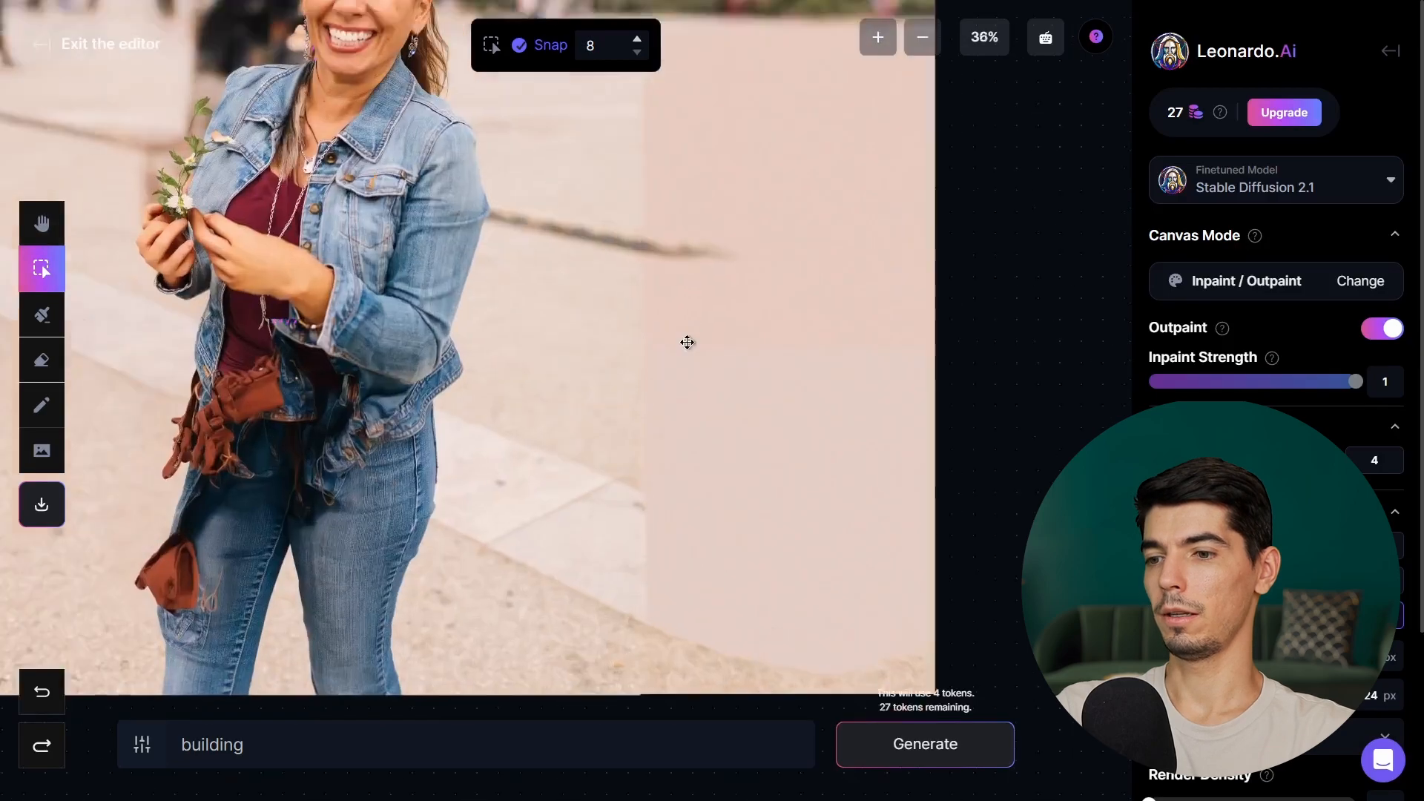
scroll(687, 342, "up", 1)
left_click_drag(723, 452, 618, 253)
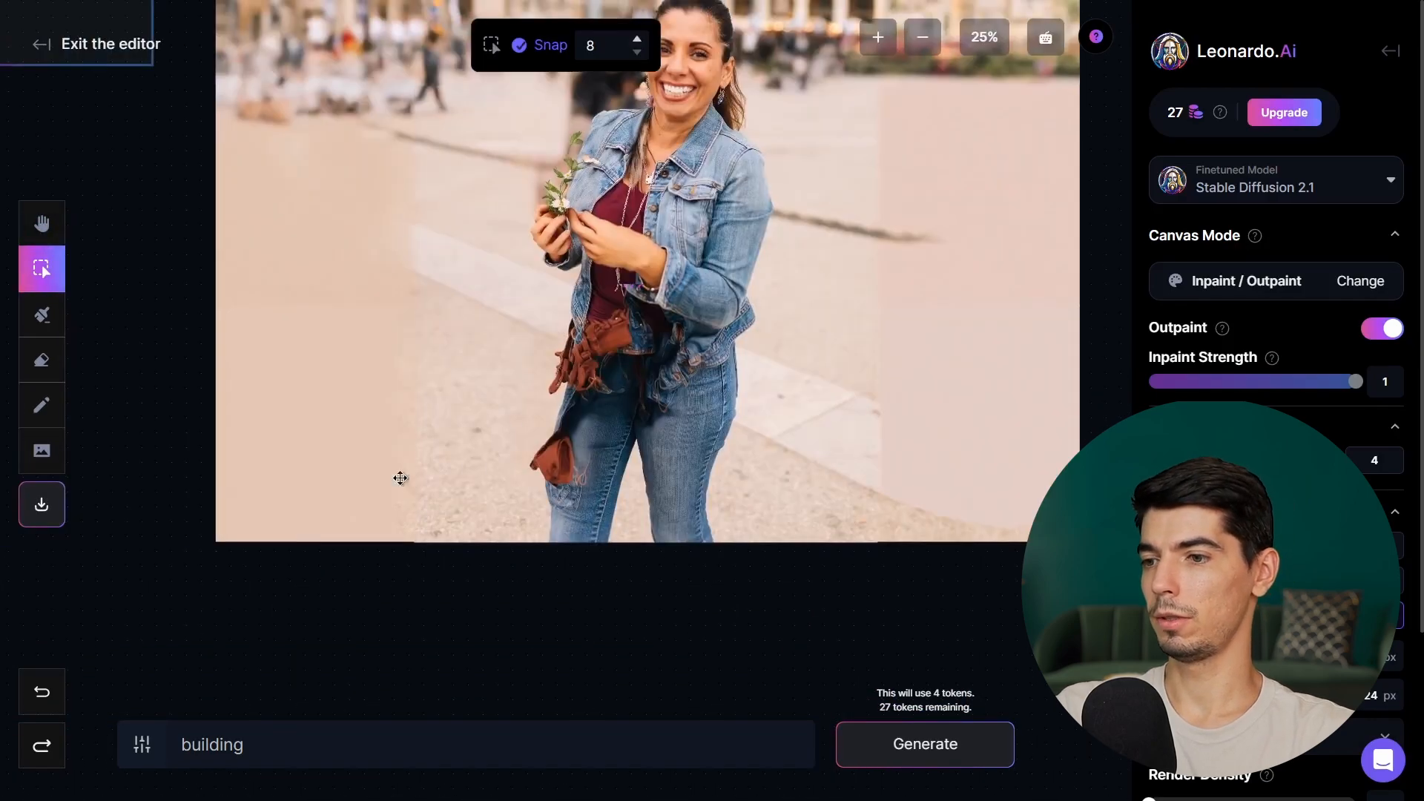
left_click_drag(514, 466, 526, 478)
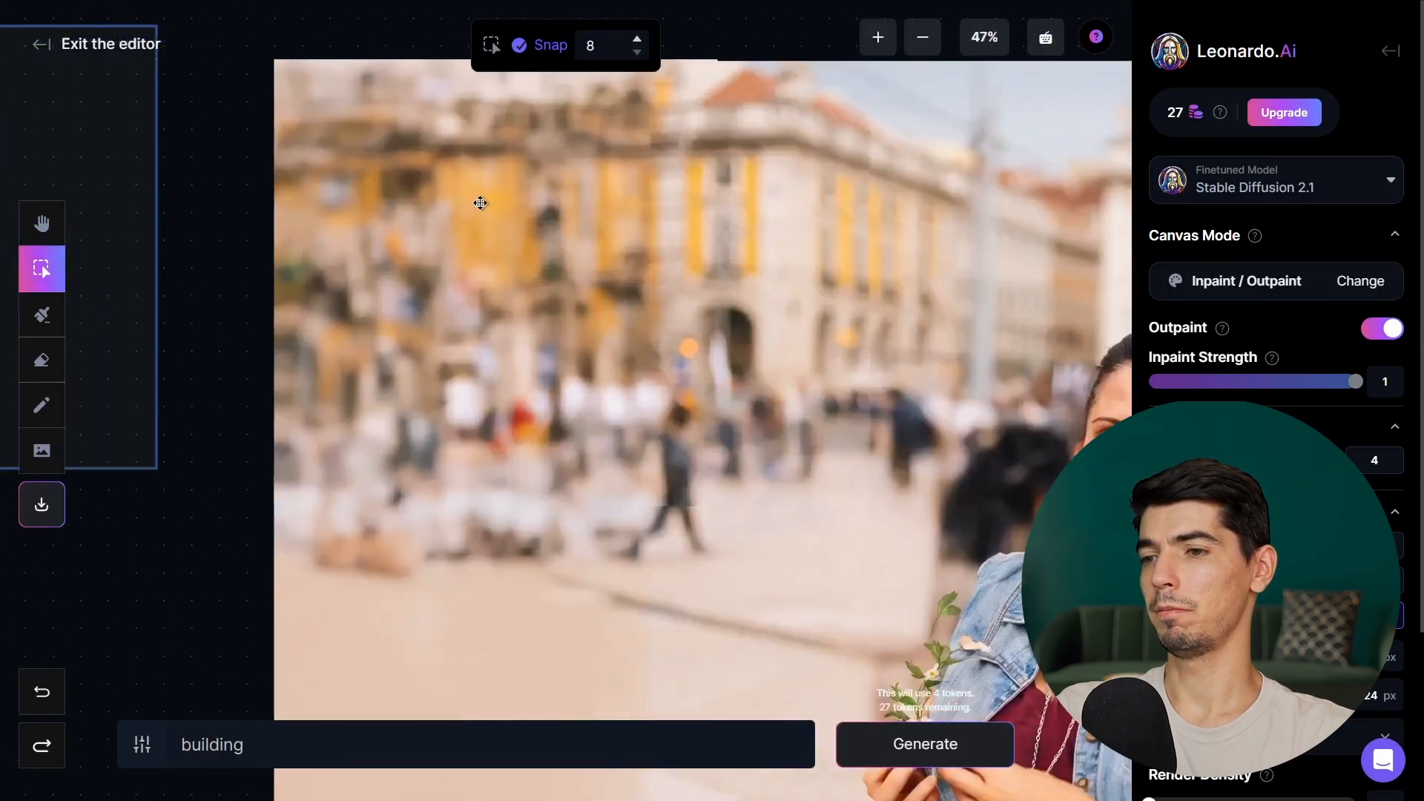
scroll(481, 202, "down", 3)
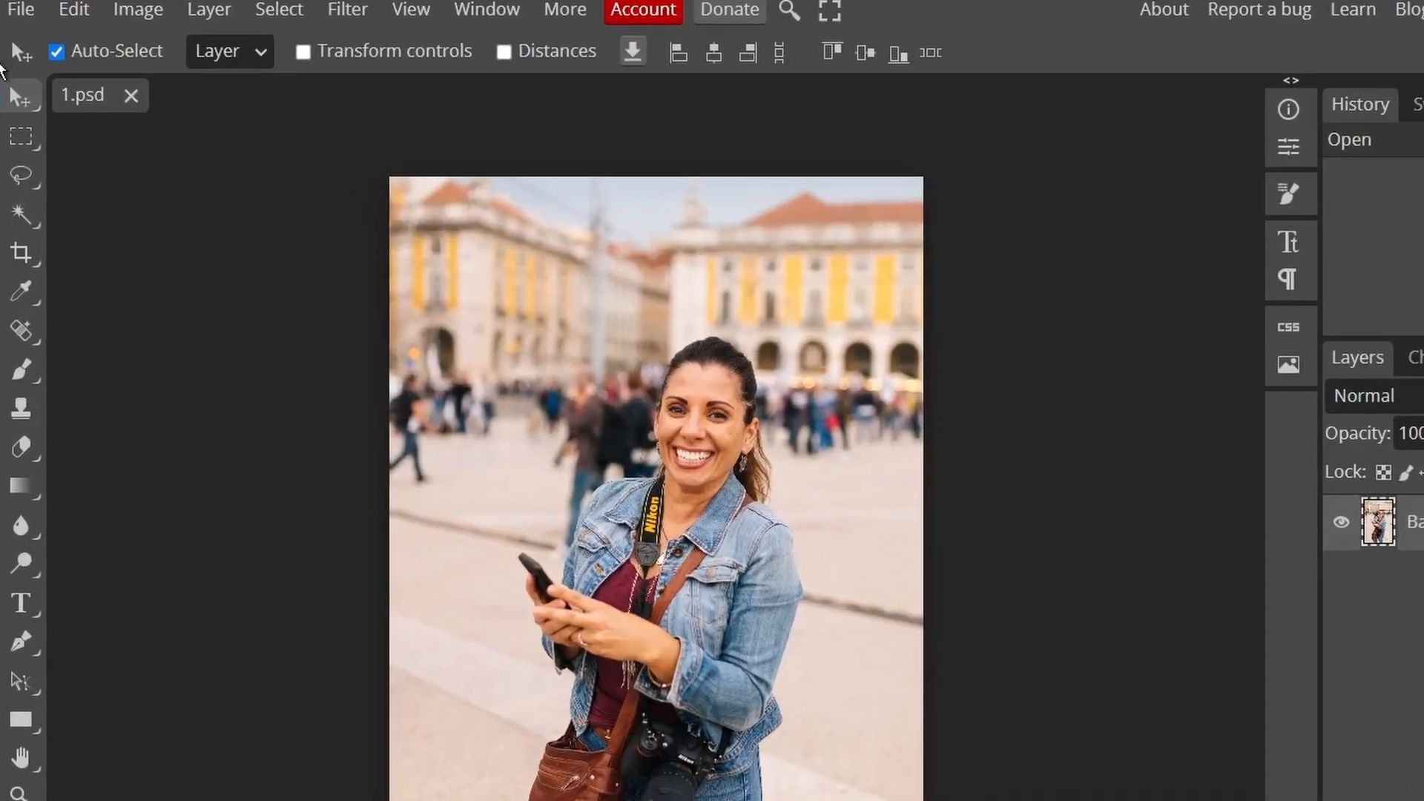
Step: Switch to Photopea and outline the blurred crowd to the right of the woman's head with the Magic Replace tool
left_click(16, 333)
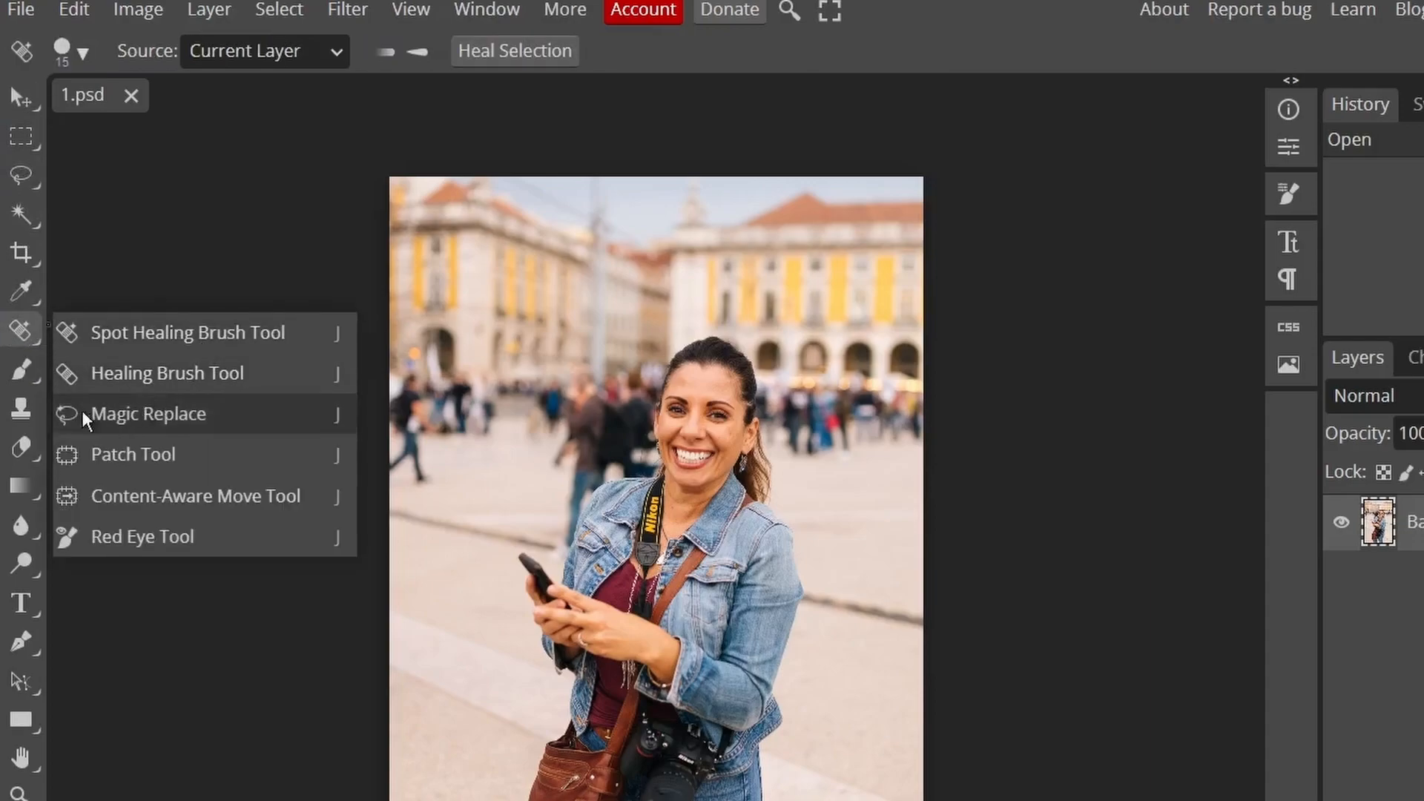
left_click(163, 417)
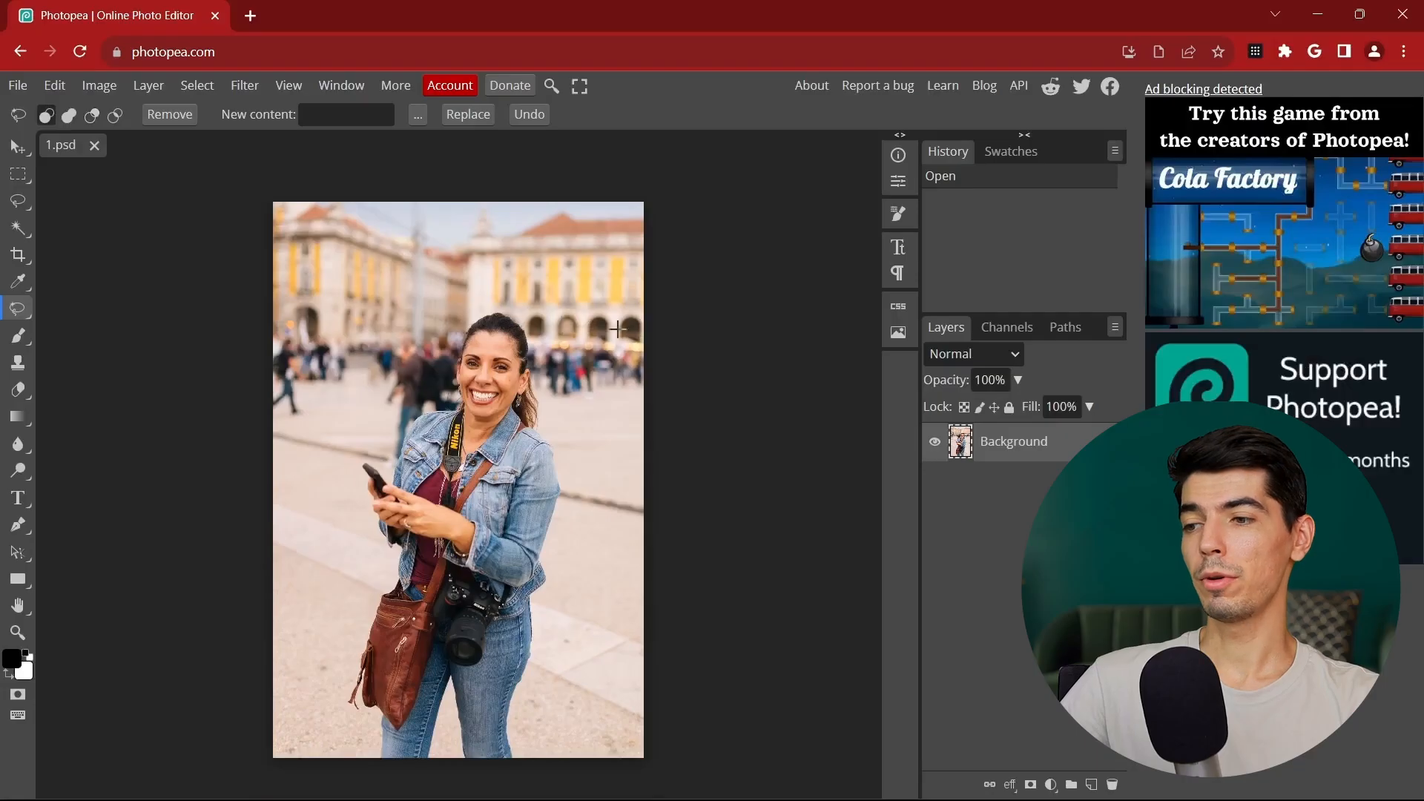
scroll(594, 334, "up", 5)
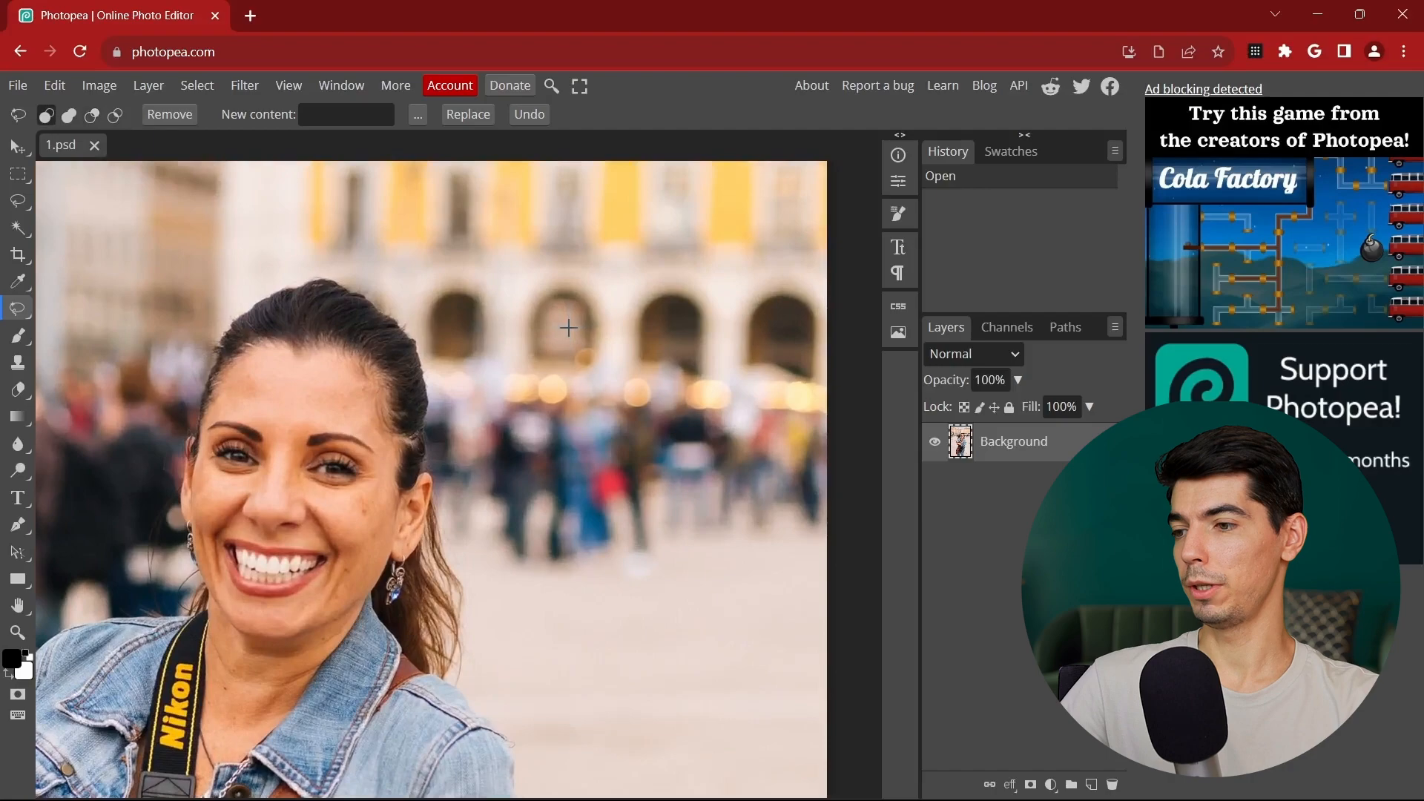
scroll(577, 363, "down", 1)
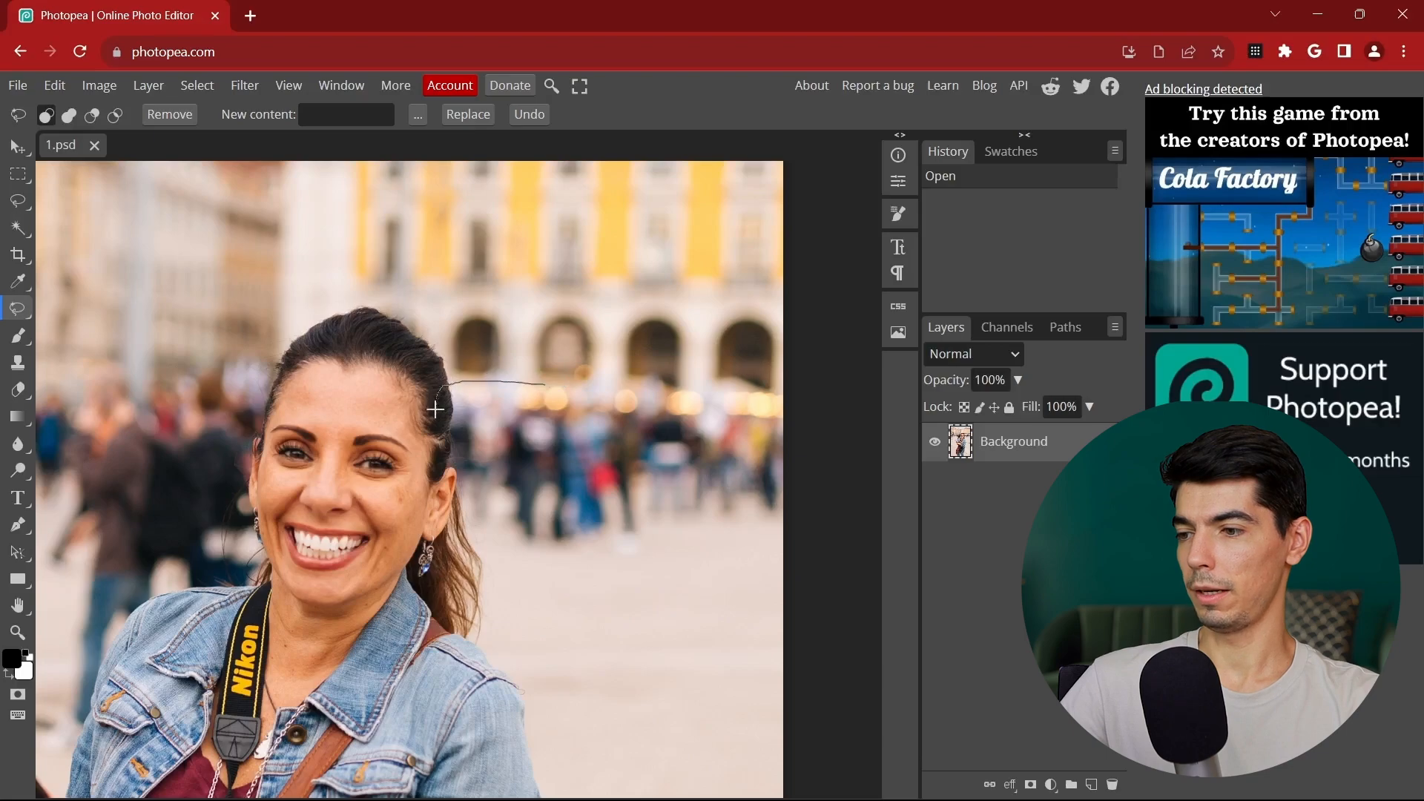
left_click_drag(443, 449, 545, 383)
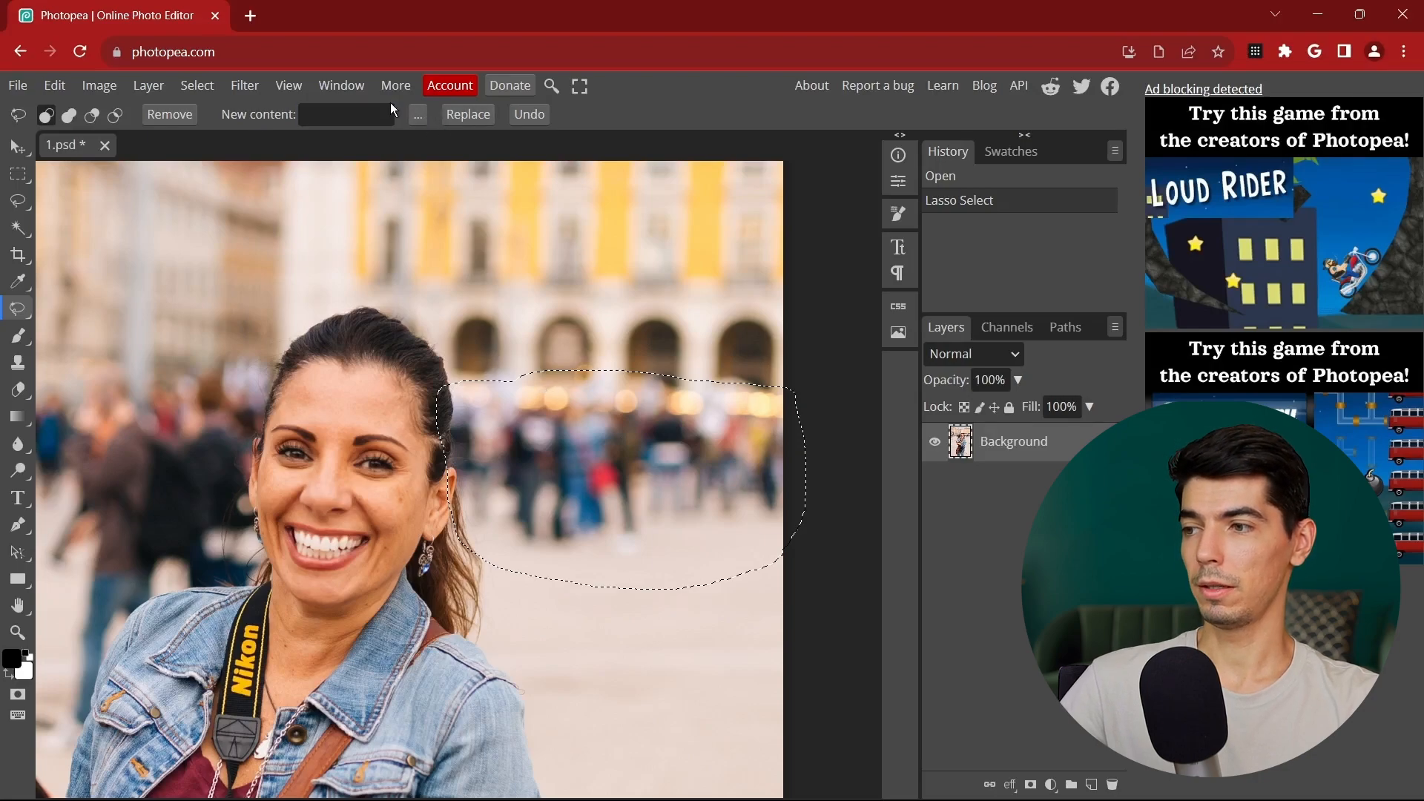
Step: Set the new content to "background" and replace the selected crowd with it
left_click(348, 117)
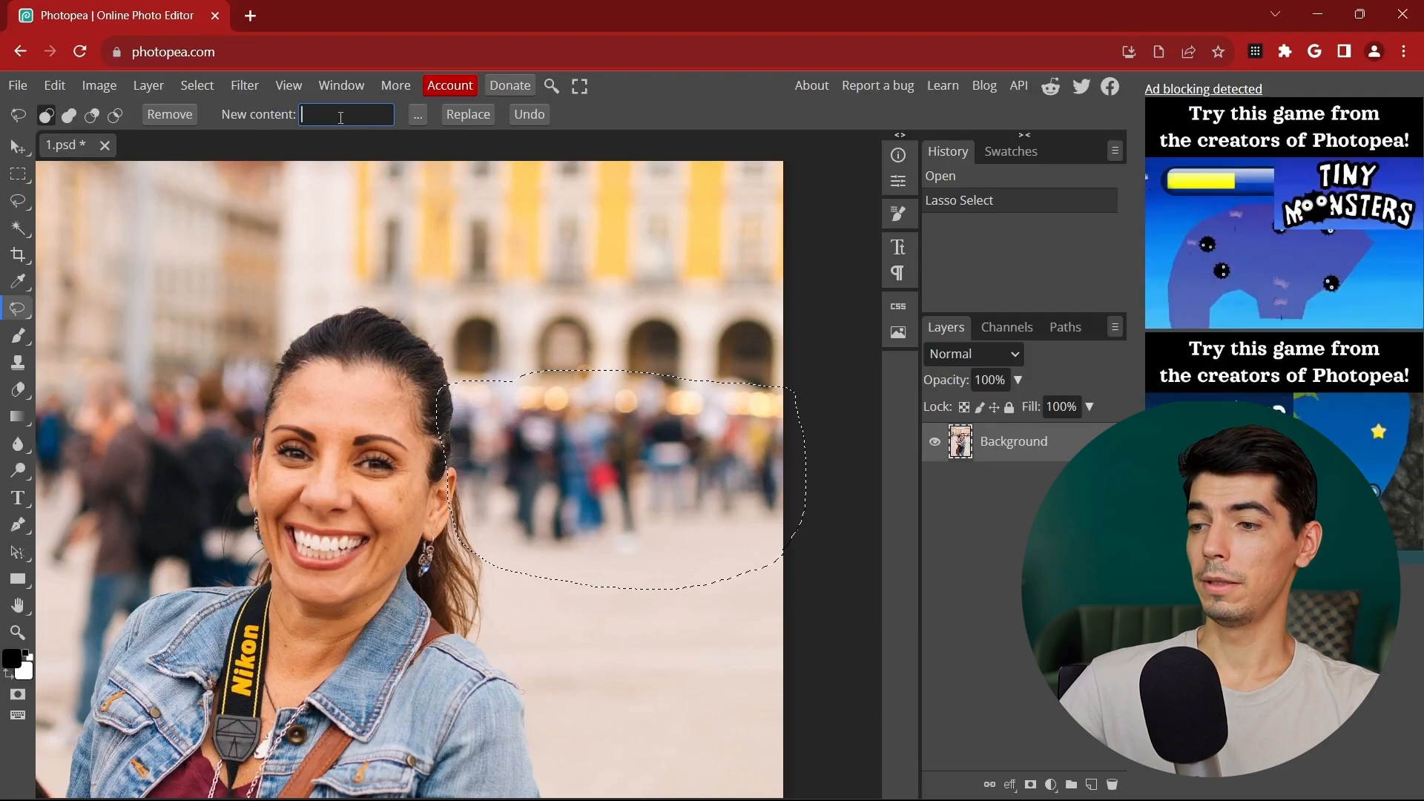
type("b")
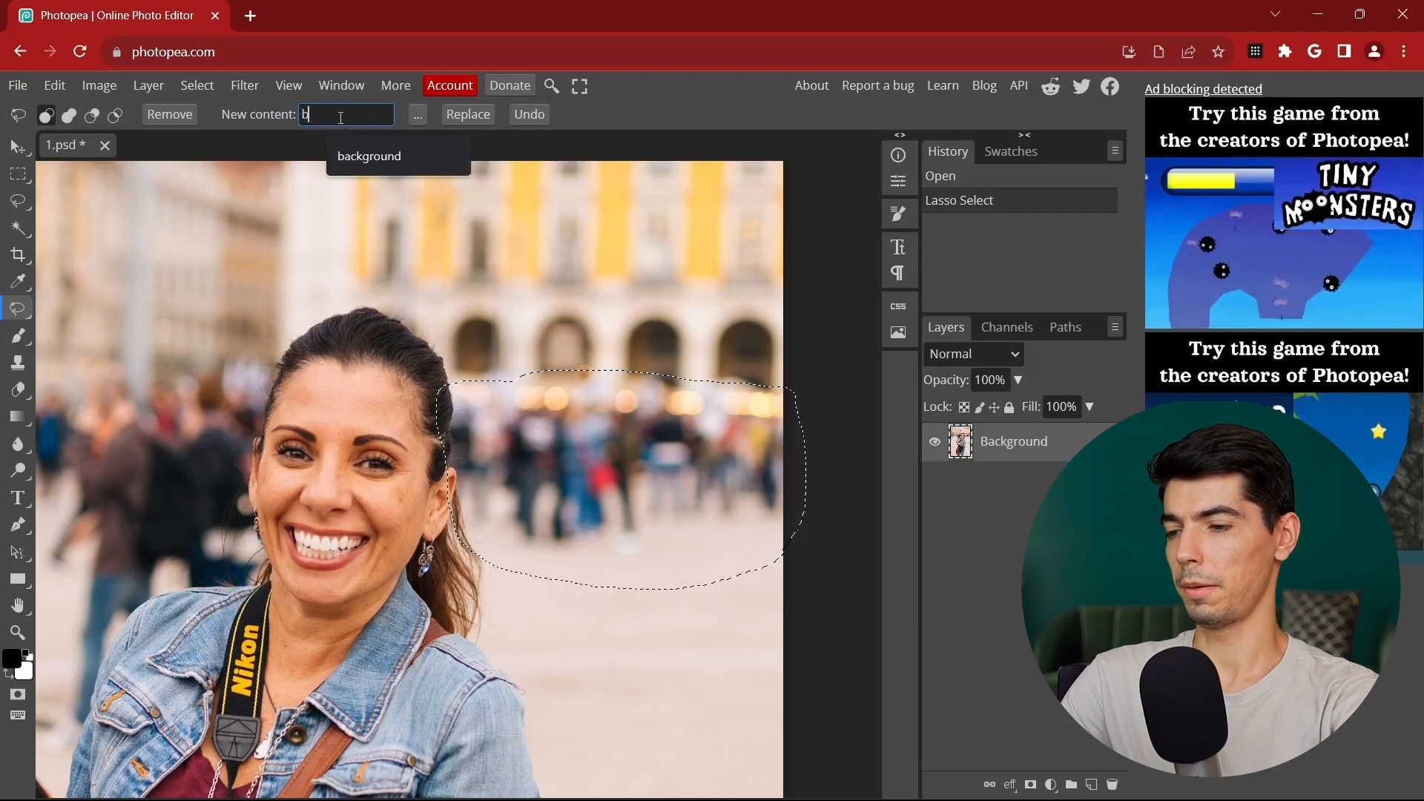
type("ackground")
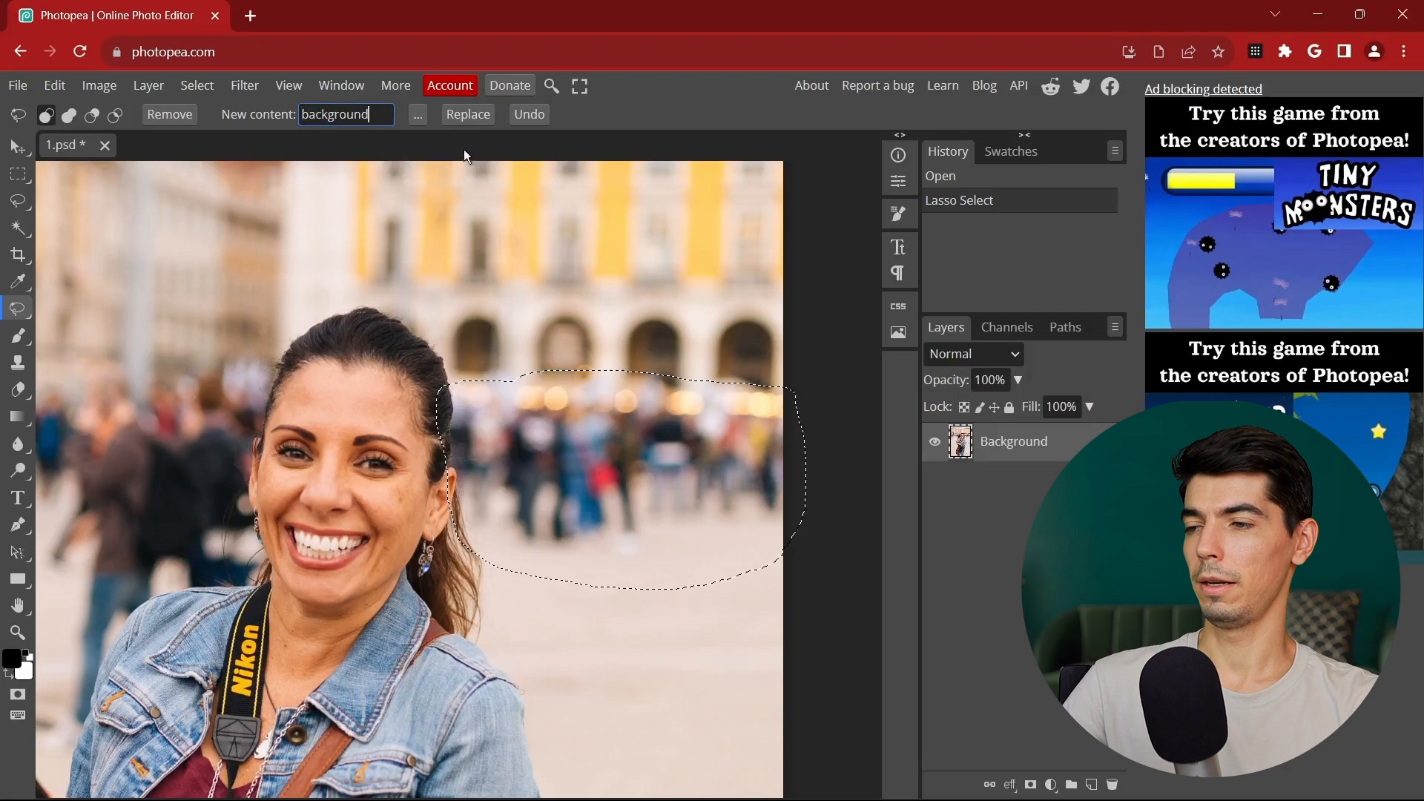
left_click(478, 112)
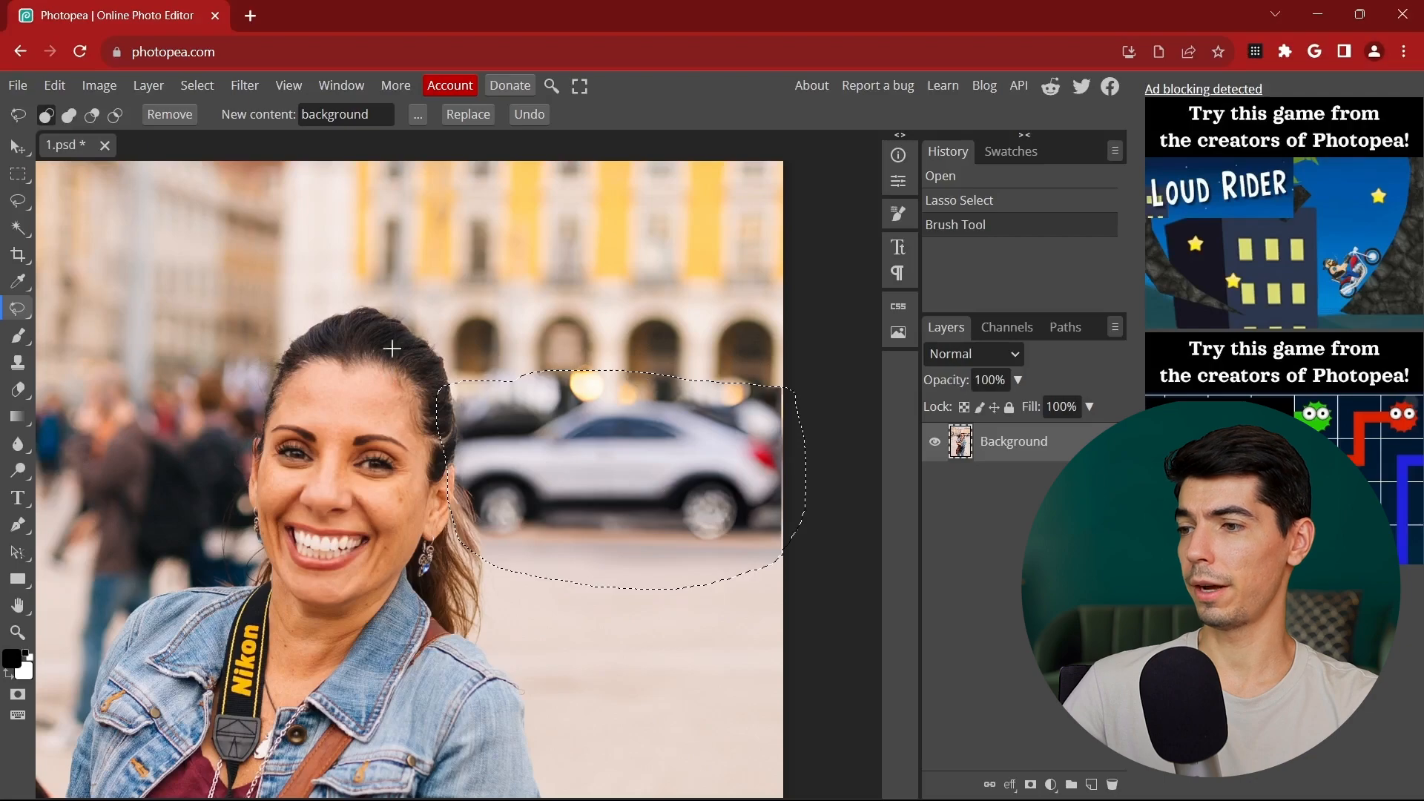
Step: Undo the generated crowd replacement and replace the selection again with the same "background" content
left_click(531, 119)
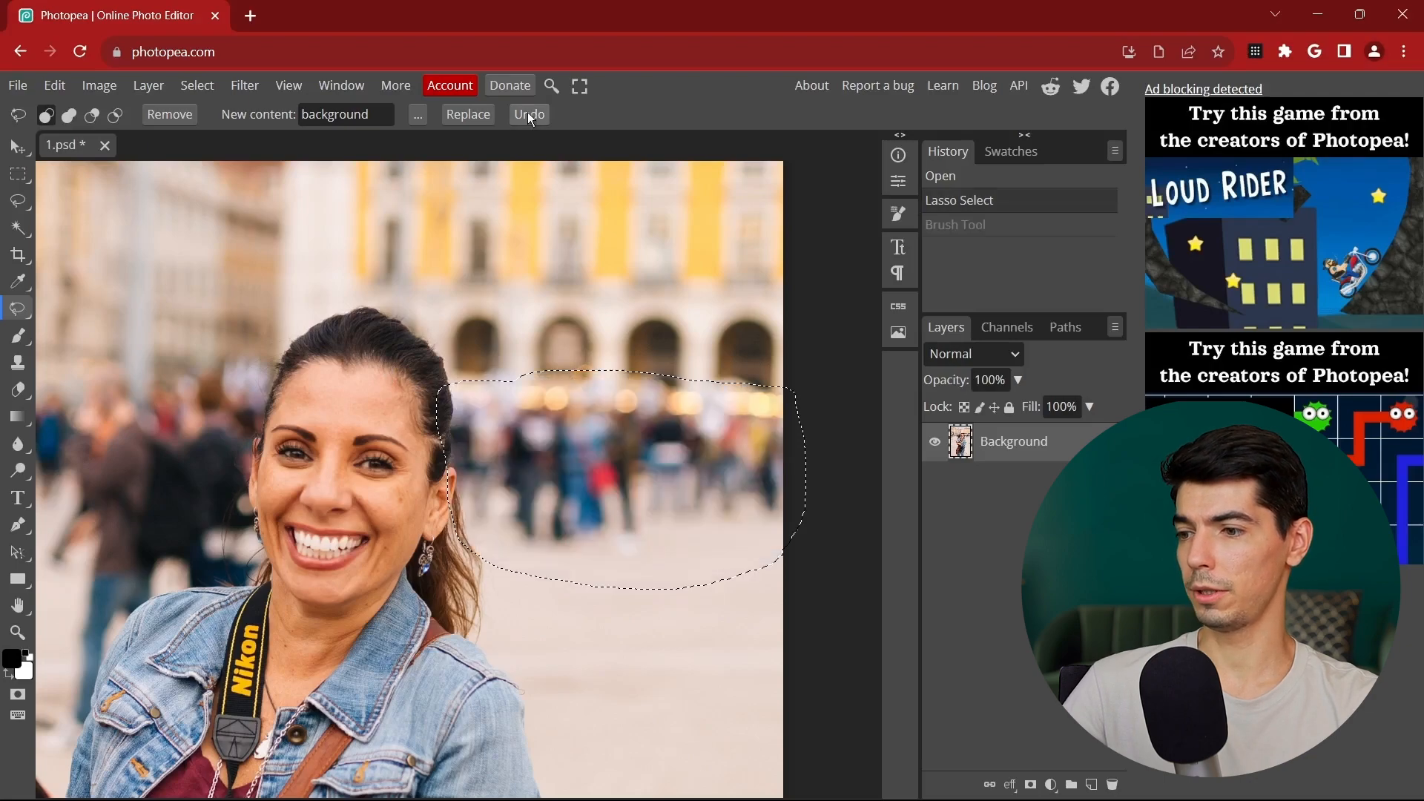
left_click(470, 119)
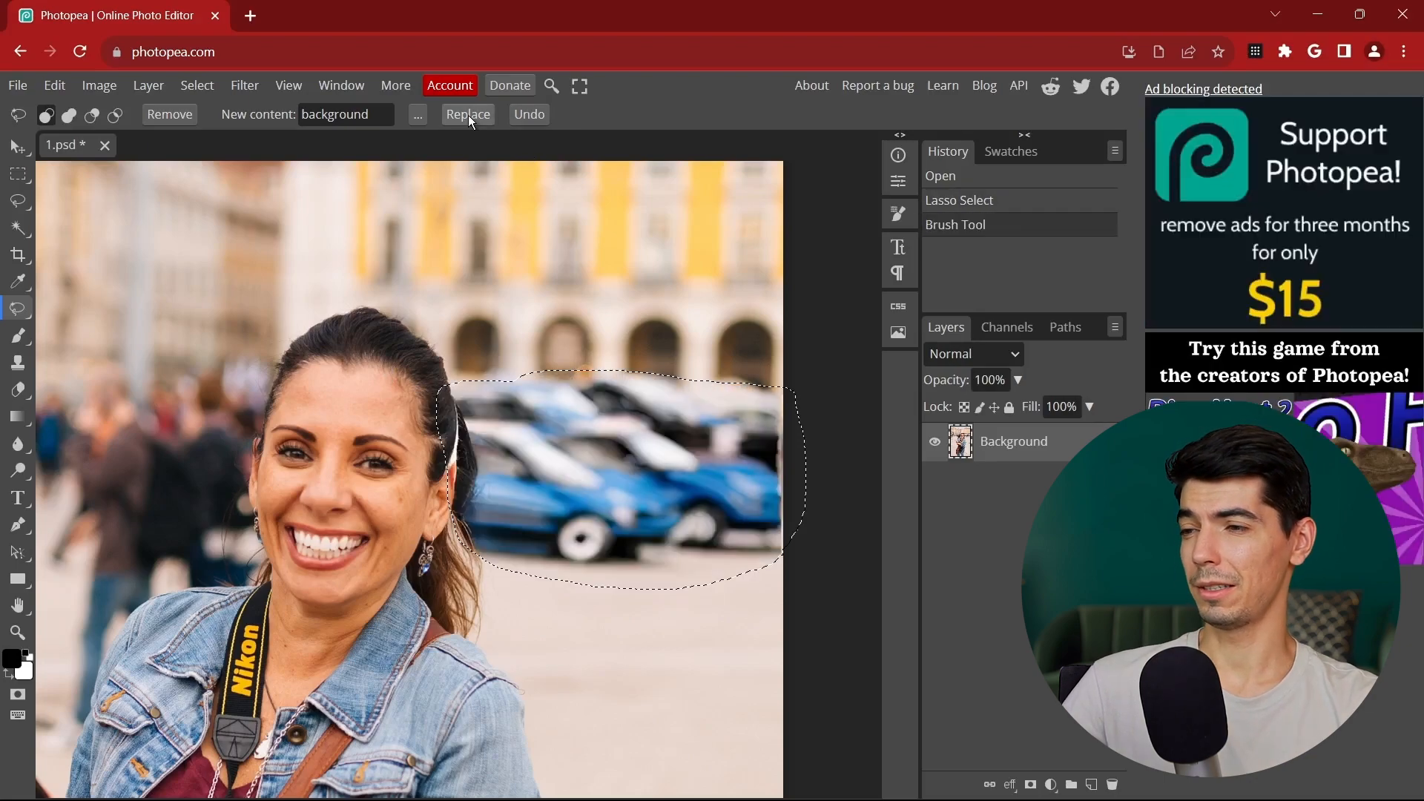
Step: Undo the generated fill, clear the new content text and try replacing the selected crowd with no content specified
left_click(529, 115)
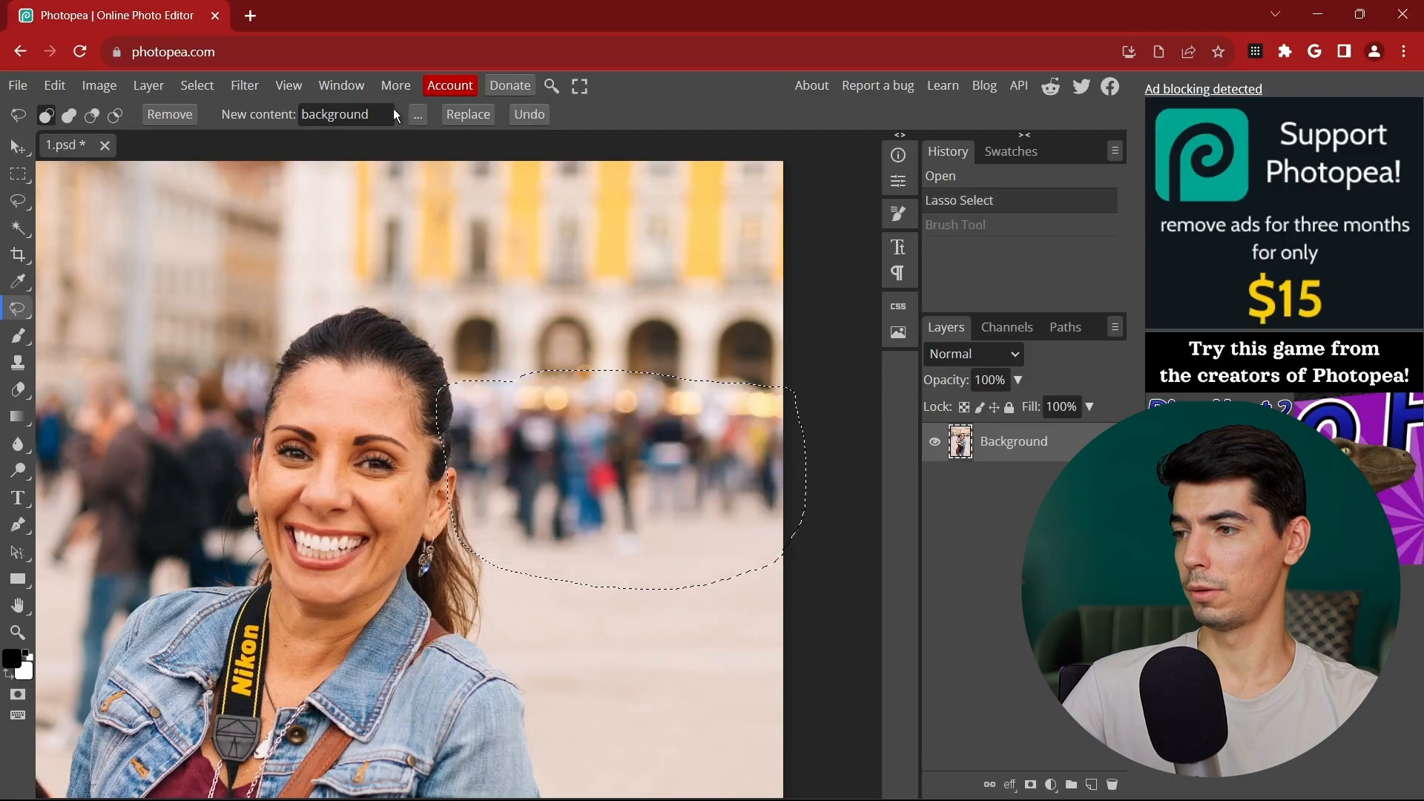
left_click(382, 114)
double_click(342, 115)
key("BackSpace")
left_click(347, 137)
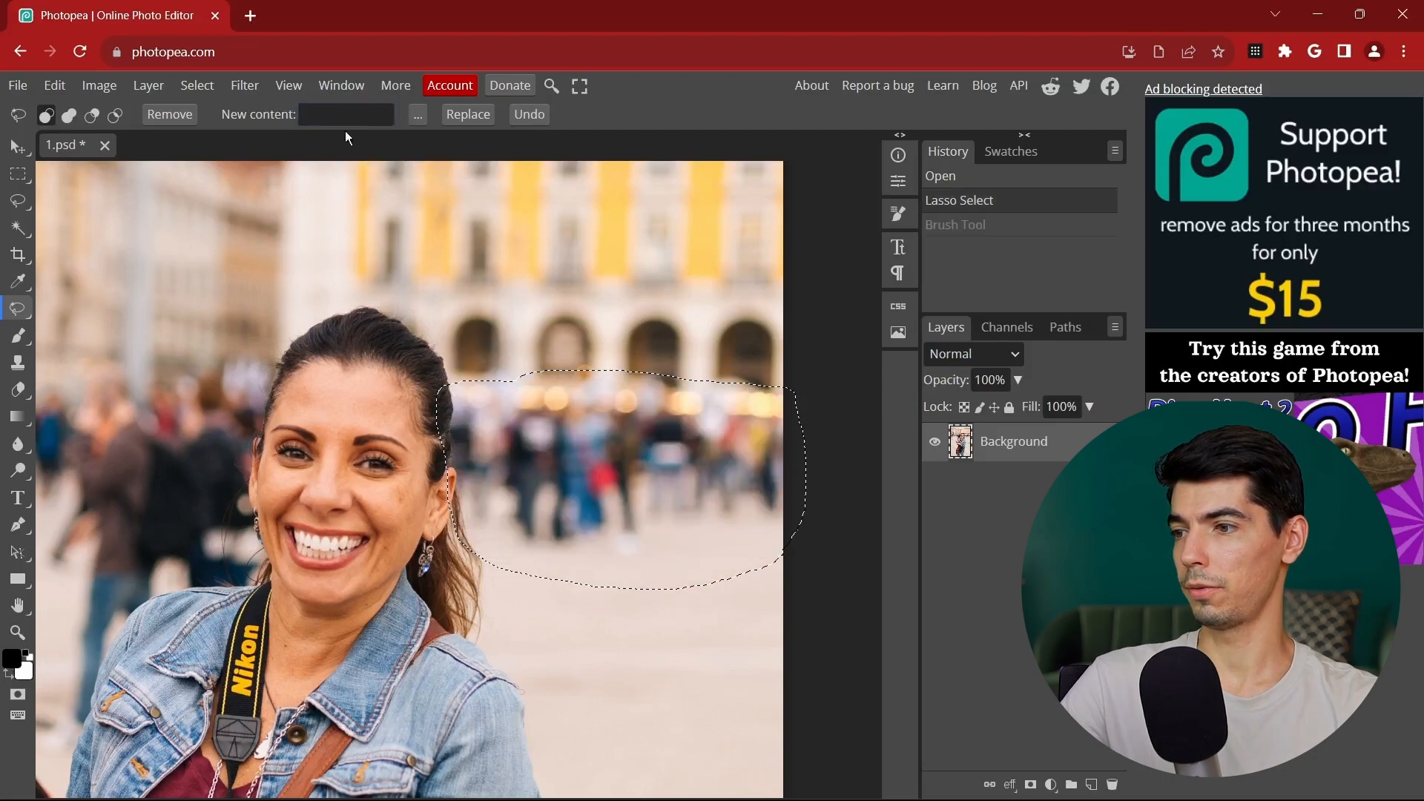
left_click(469, 115)
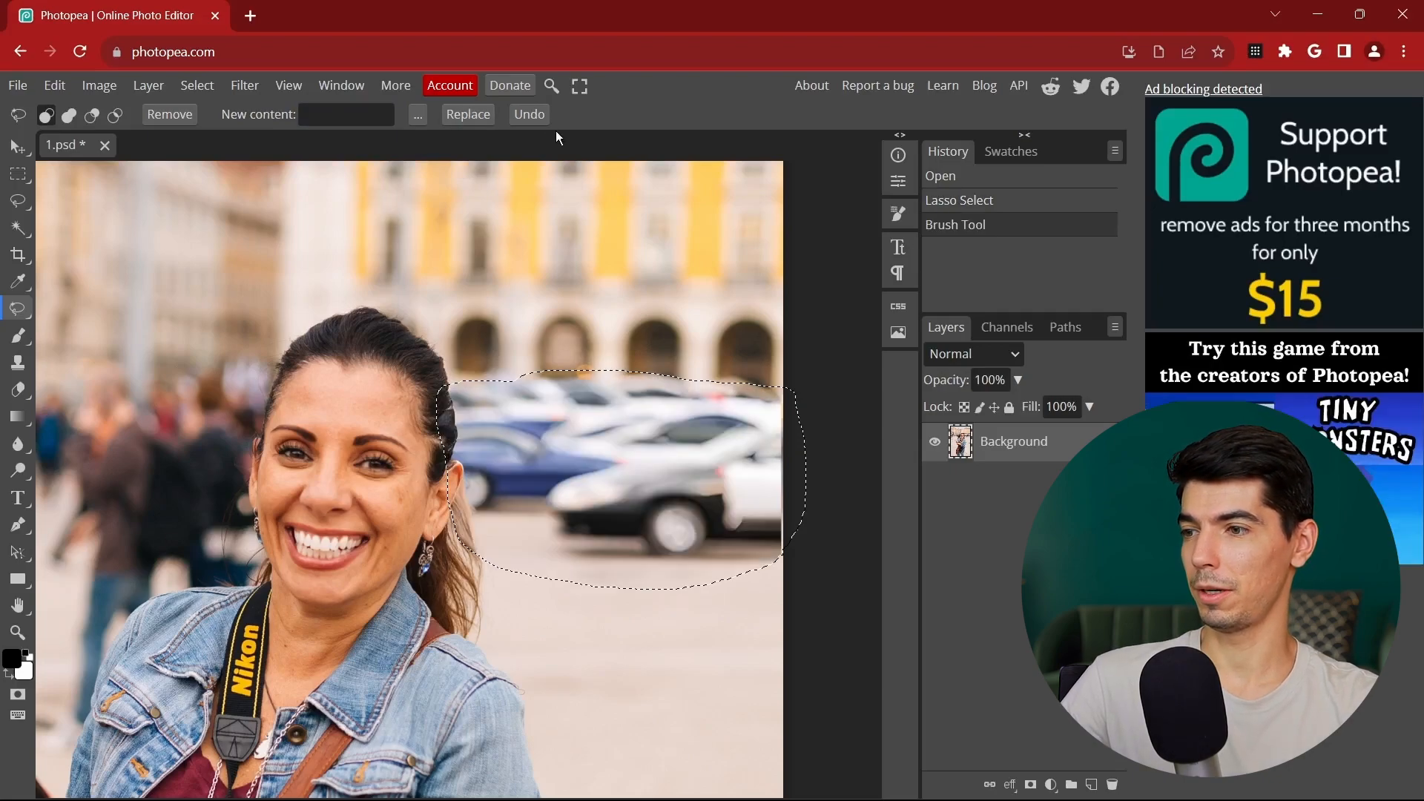
left_click(530, 116)
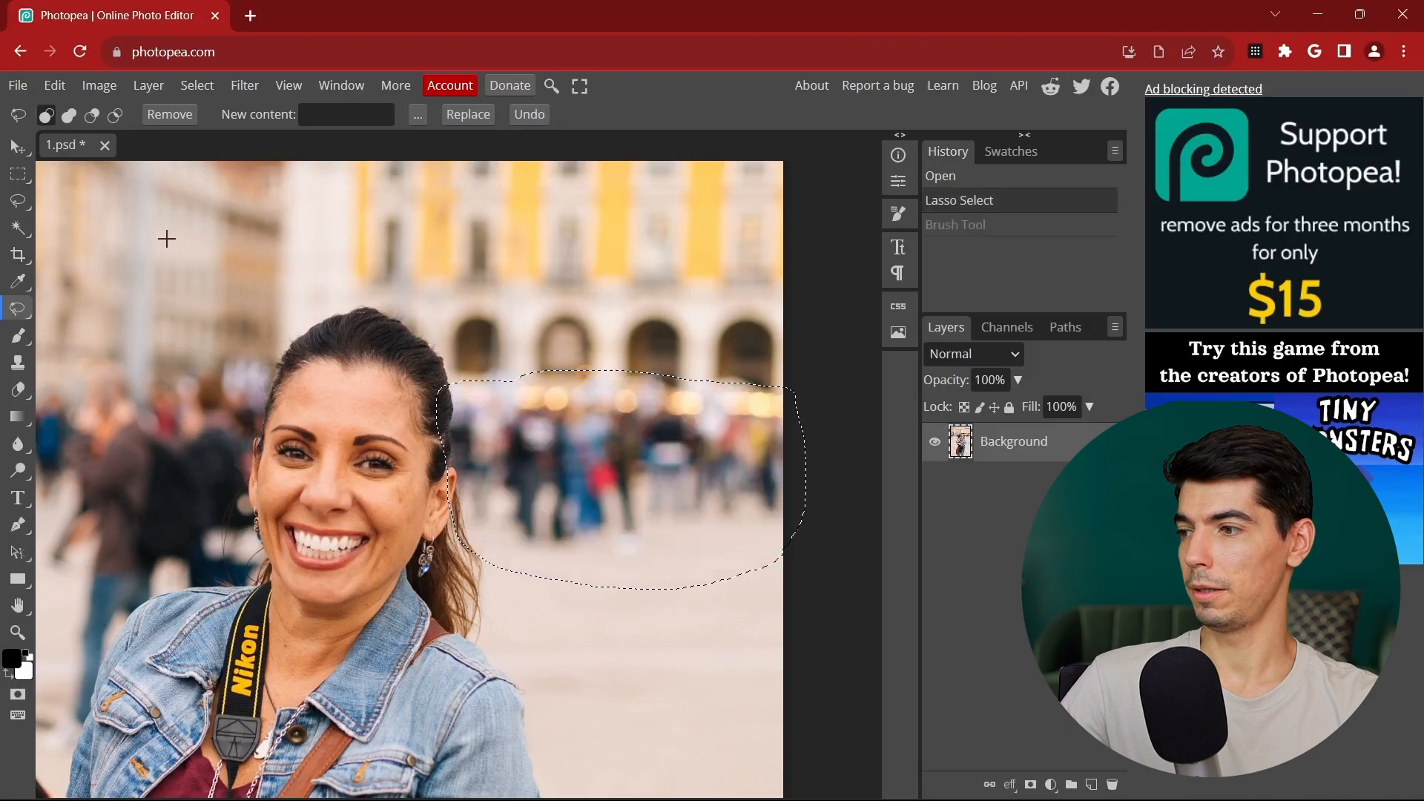
Step: Drop the selection, outline the blurred crowd beside the woman's head more tightly and try to remove it
left_click(508, 407)
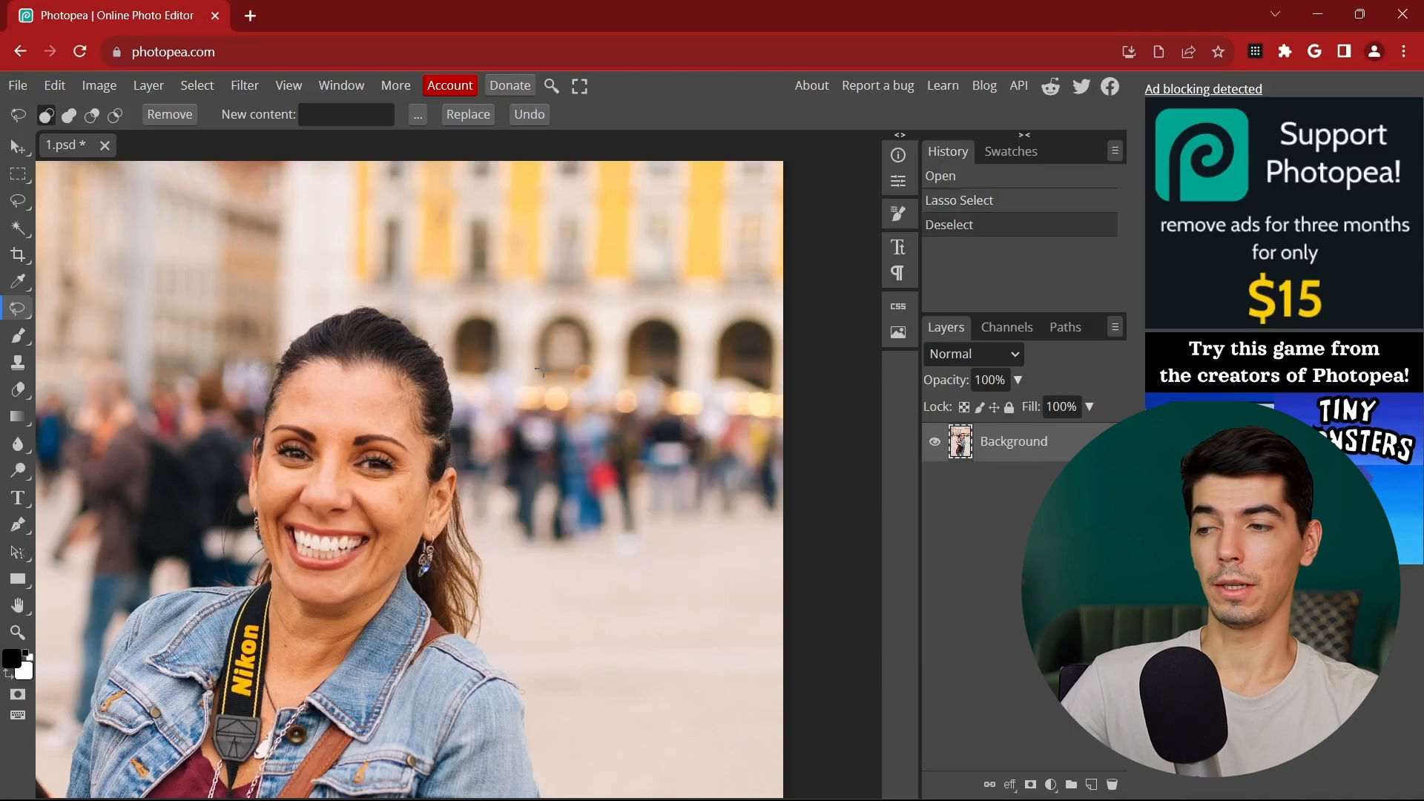
left_click_drag(784, 528, 715, 573)
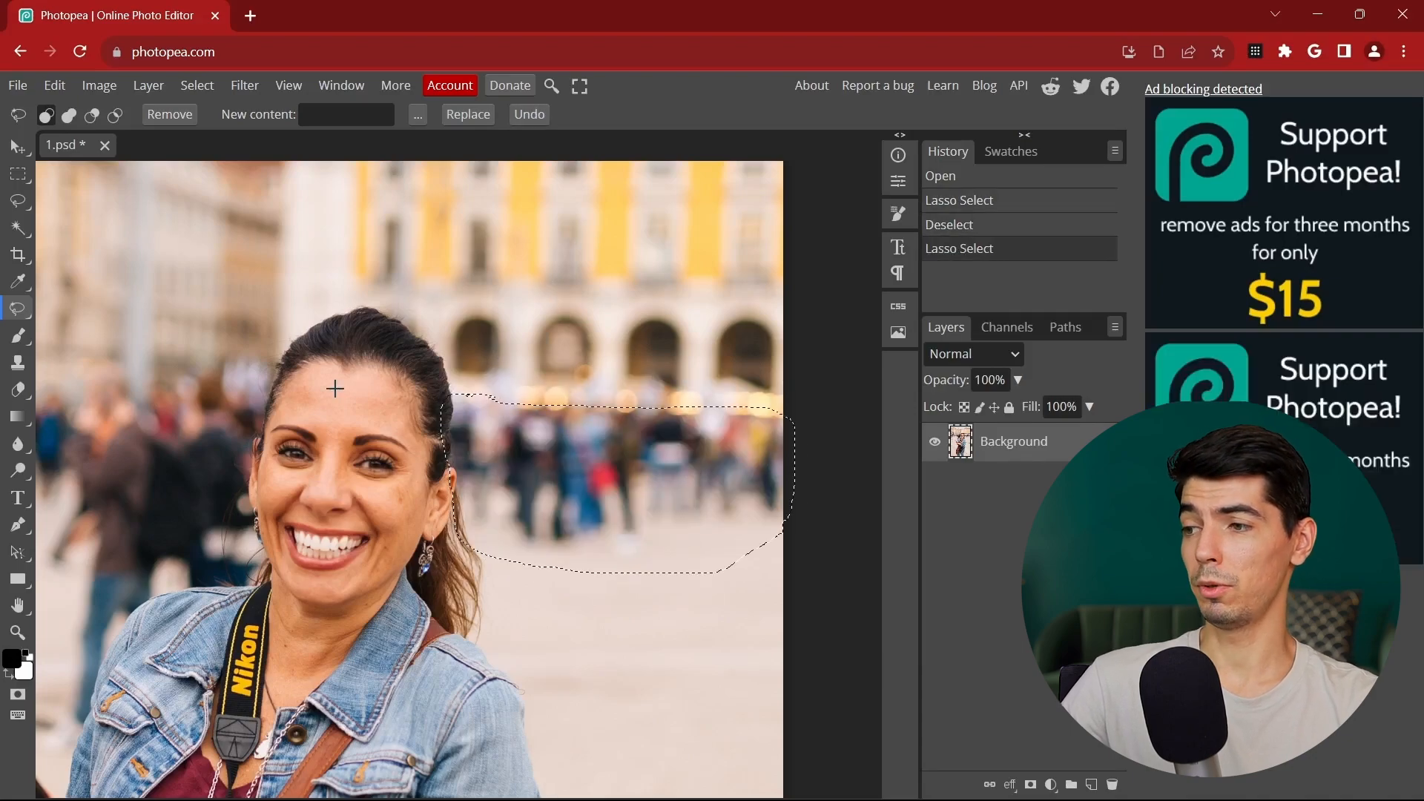
left_click(170, 115)
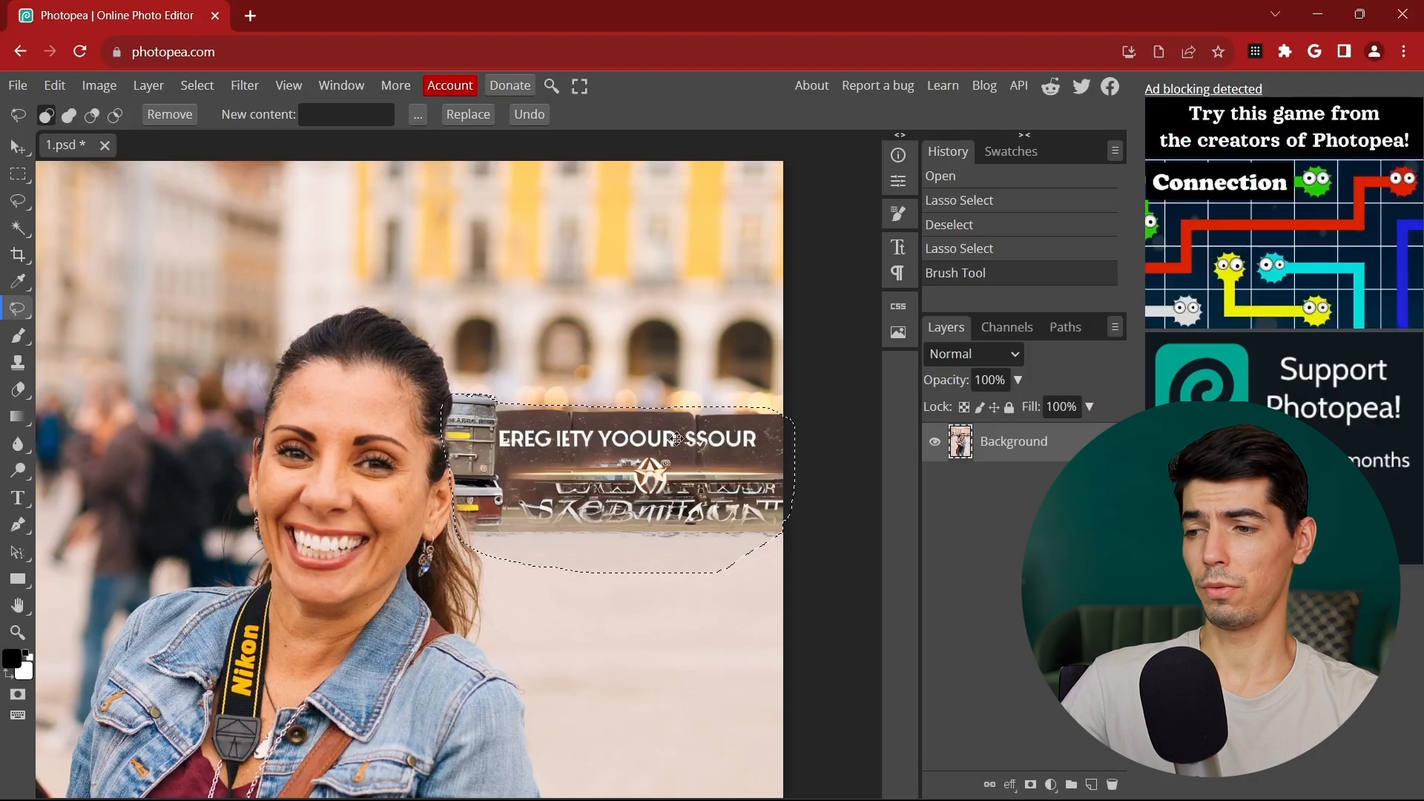
Step: Undo the crowd removal, set the new content to "old city" and replace the selected crowd with it
left_click(528, 115)
left_click(352, 115)
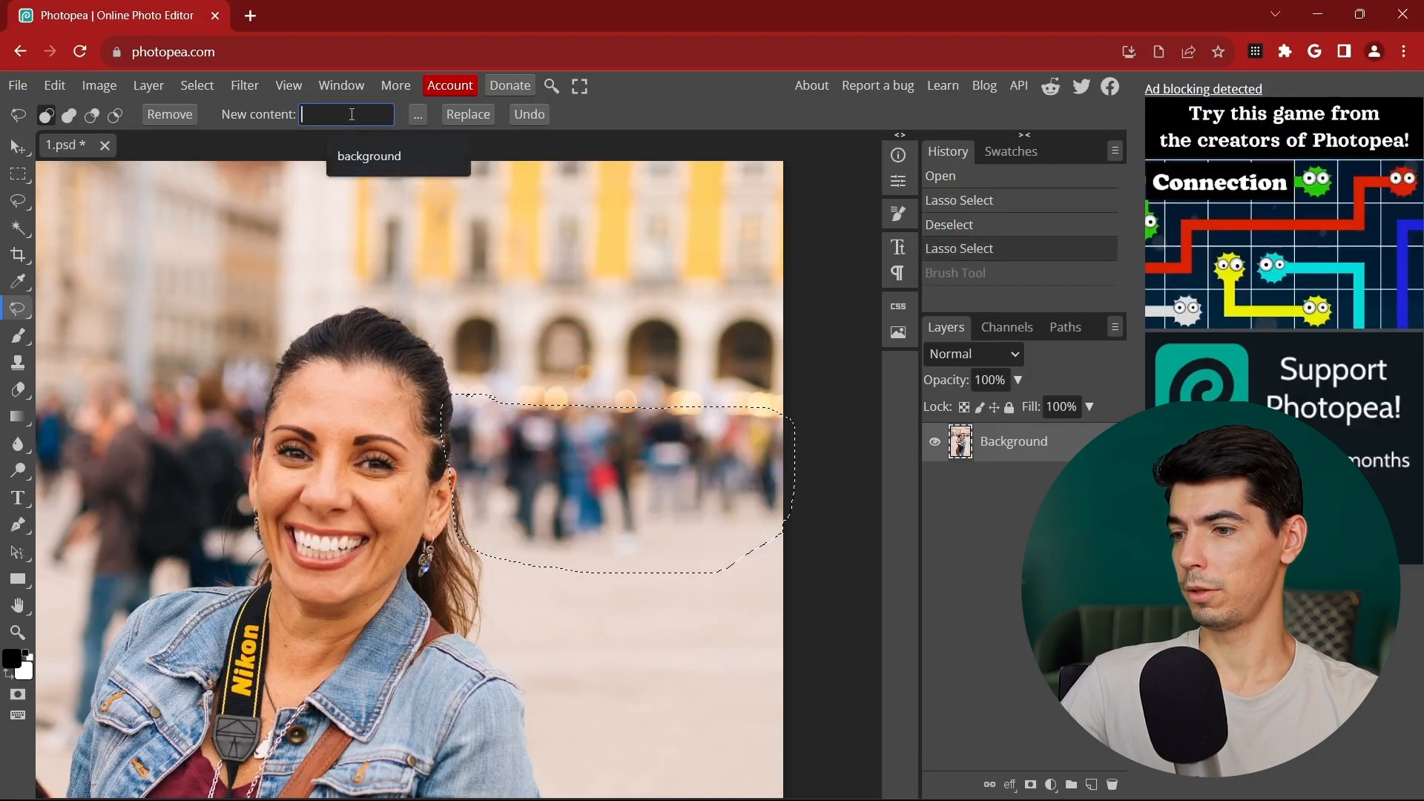
type("old c")
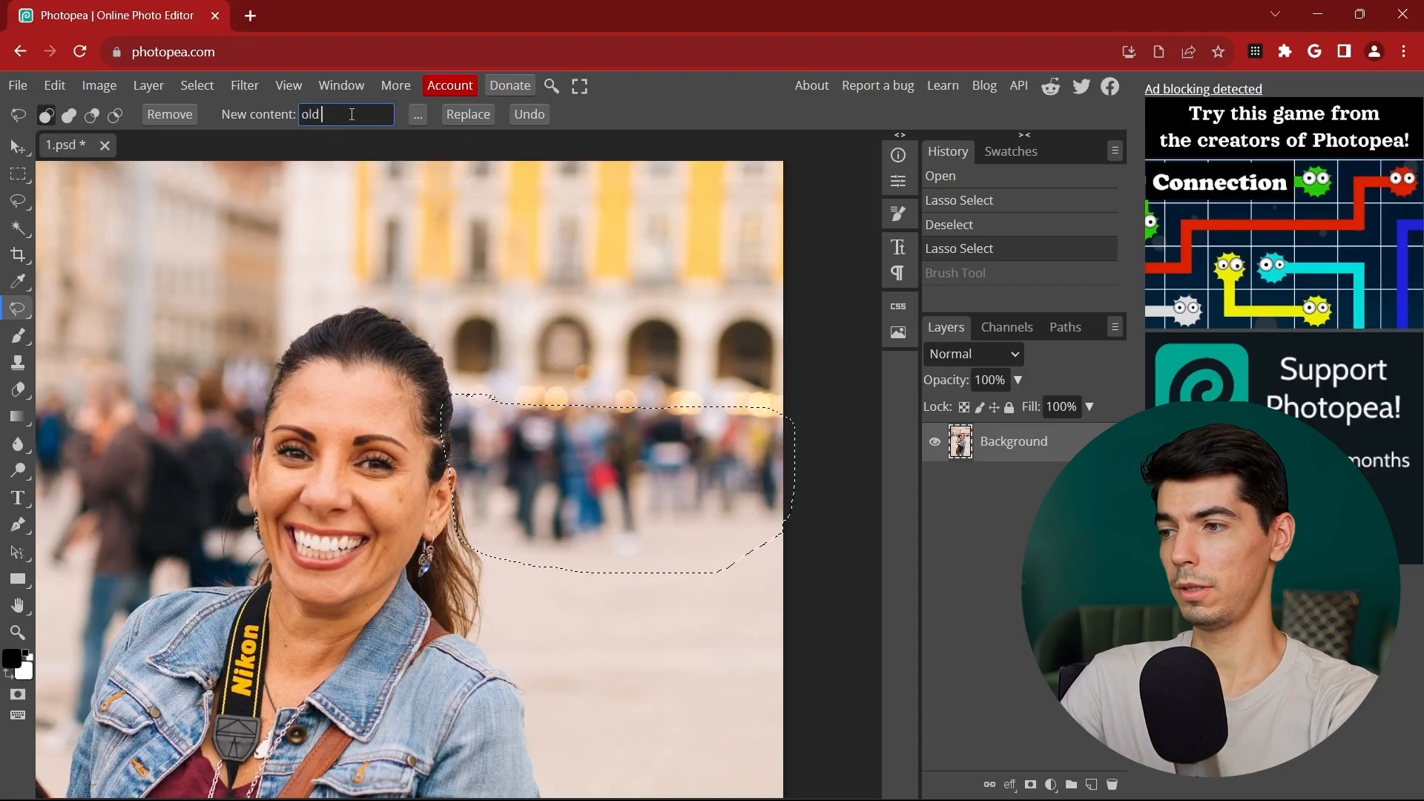
type("ity")
left_click(478, 120)
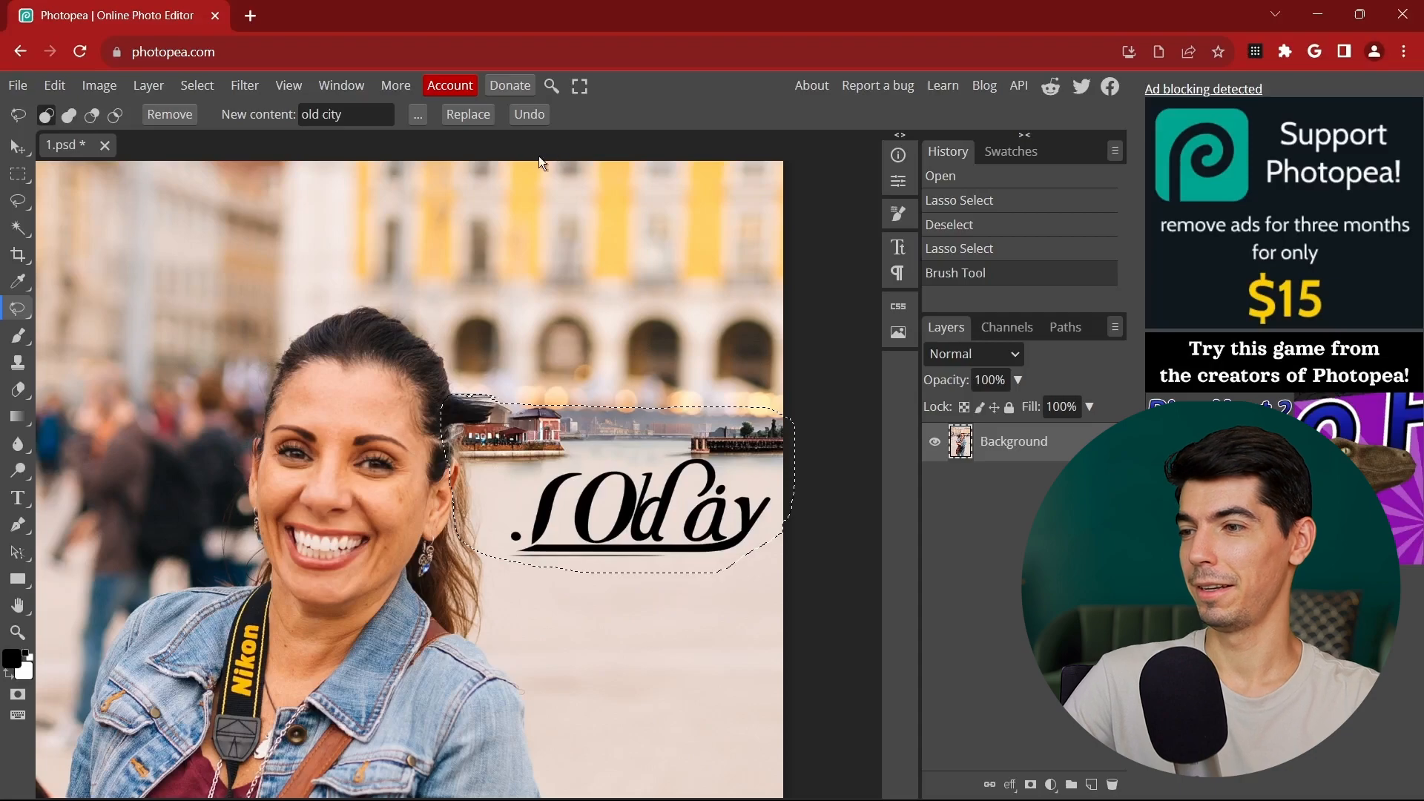
Step: Undo the "old city" fill and replace the selected crowd using "remove people" as the new content
key("ctrl+z")
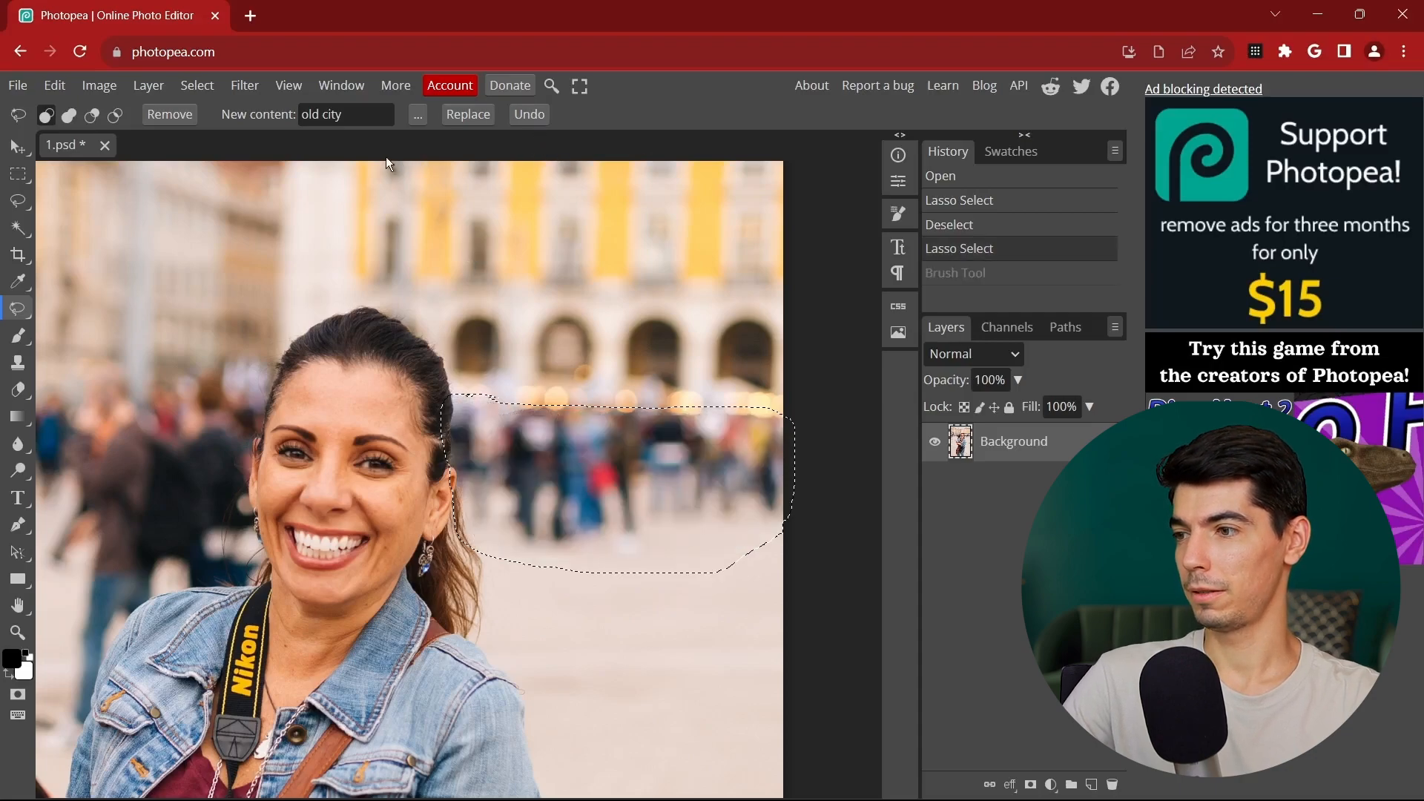
left_click_drag(366, 119, 264, 118)
type("remove")
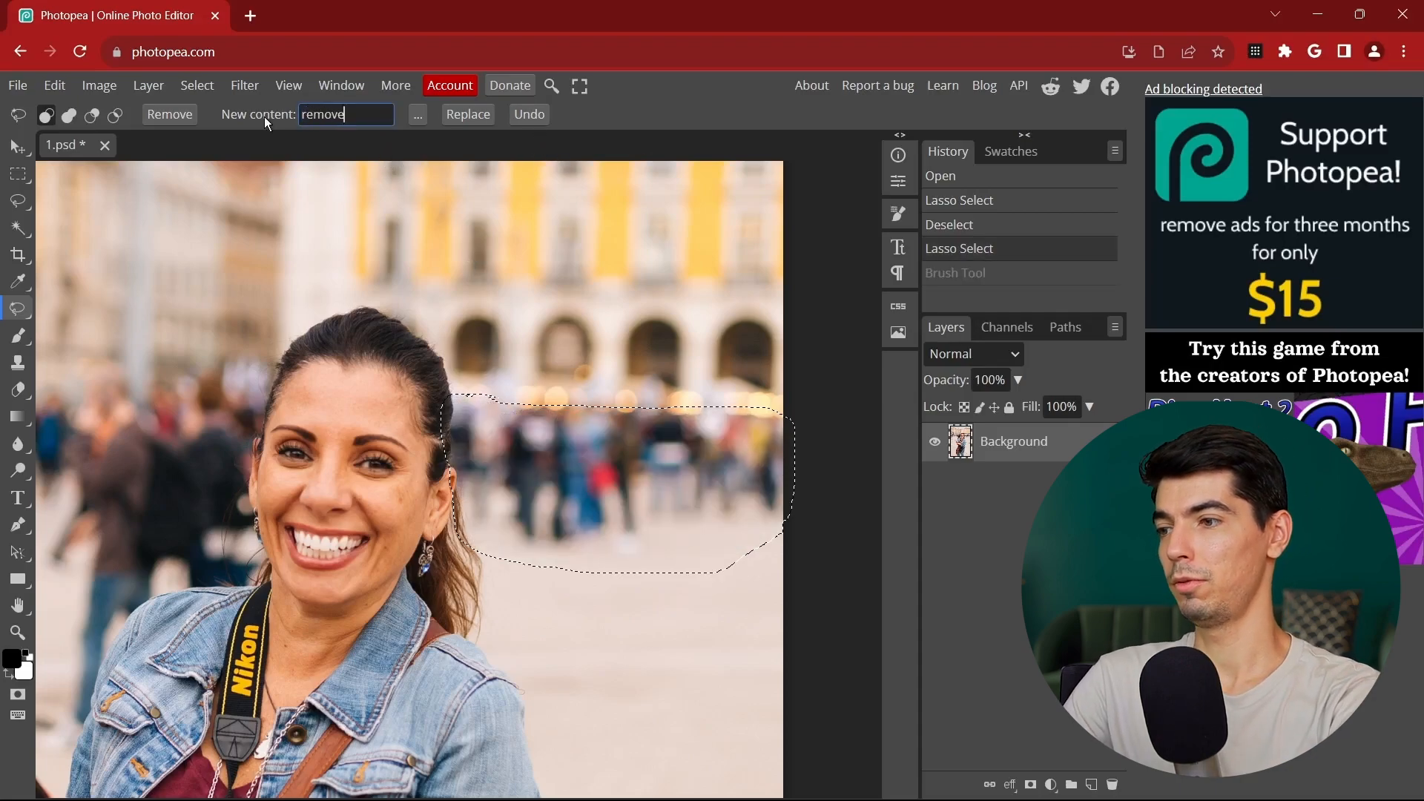
type(" people")
key("Return")
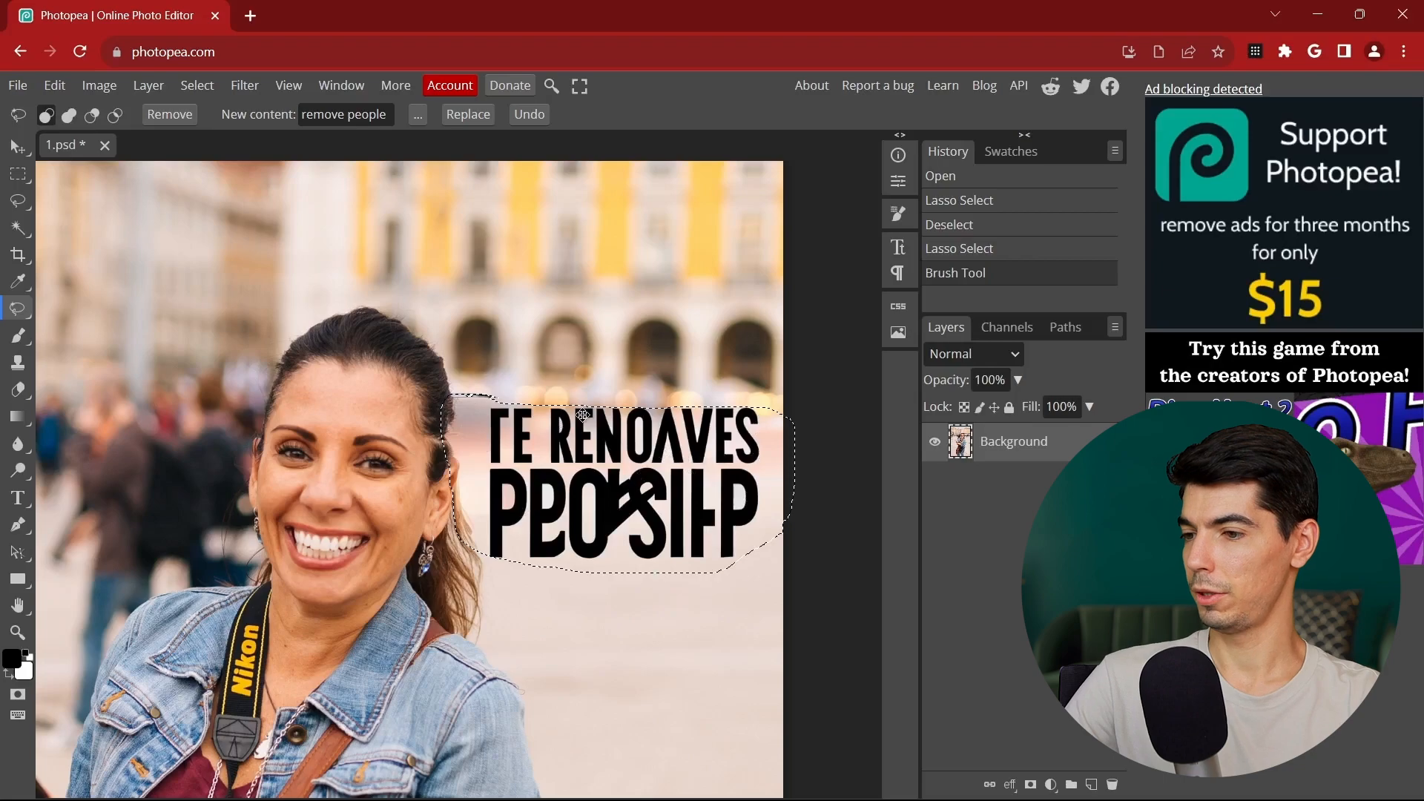
Step: Drop the selection, outline the generated black lettering beside the woman's head and try to remove it
key("ctrl+d")
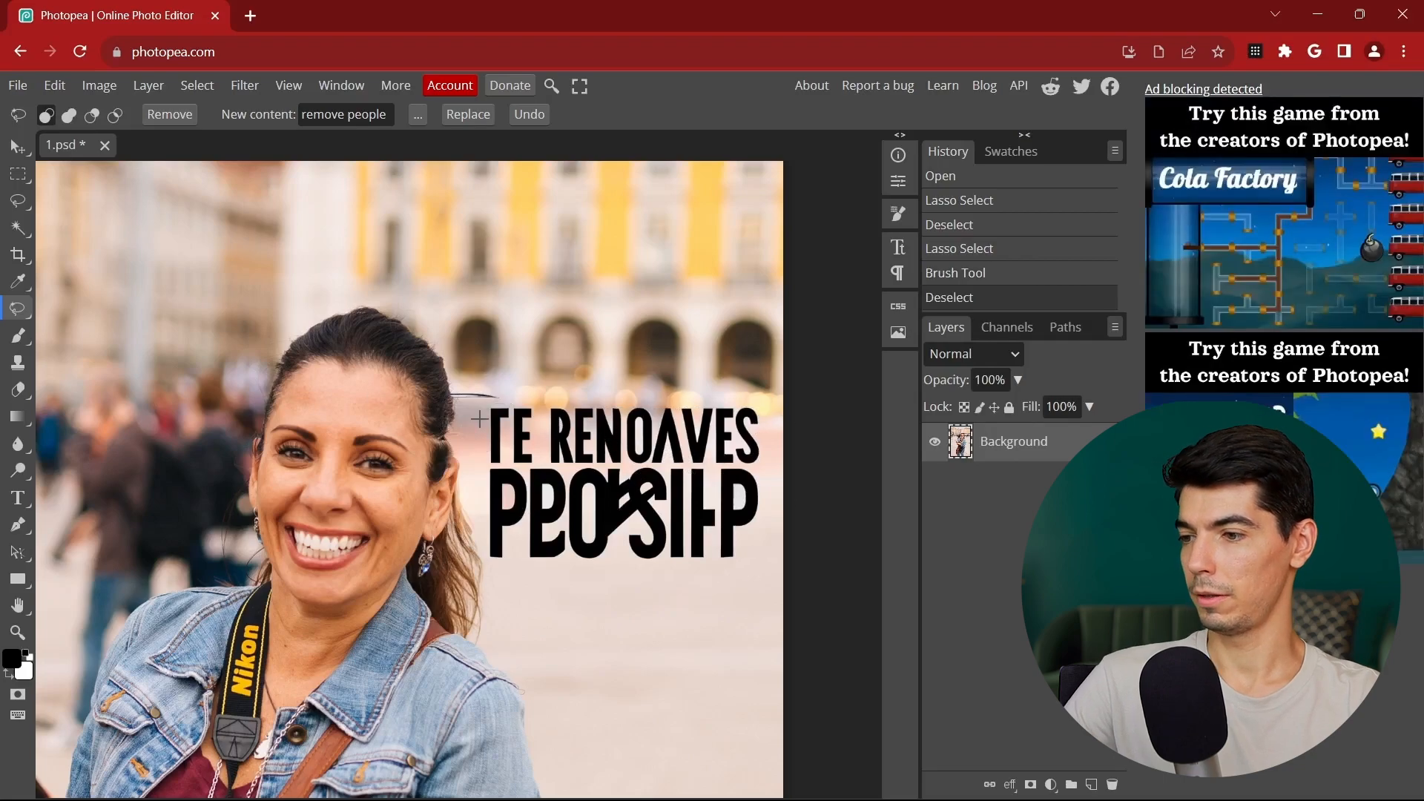
mouse_move(482, 548)
left_mouse_down()
mouse_move(515, 582)
mouse_move(731, 567)
left_mouse_up()
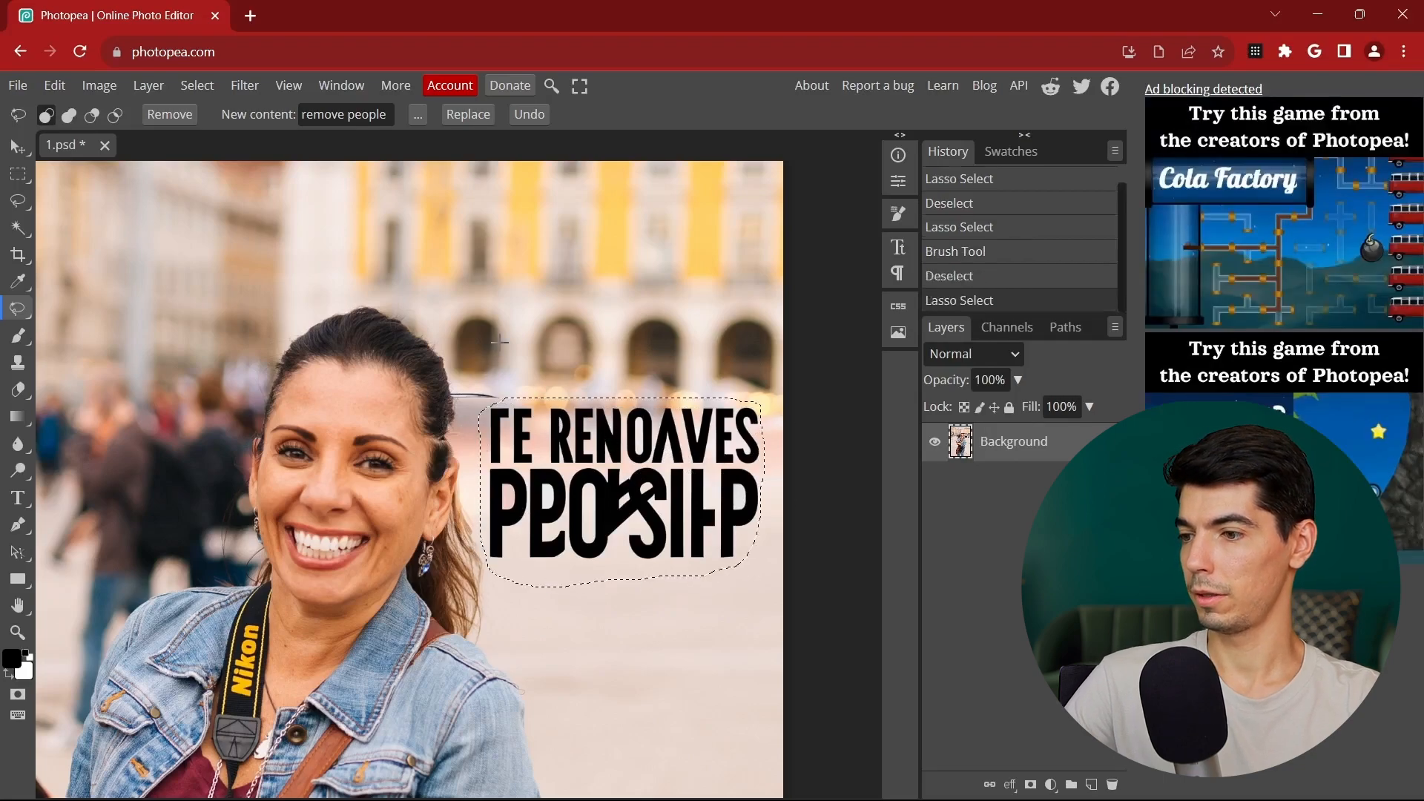
left_click(179, 117)
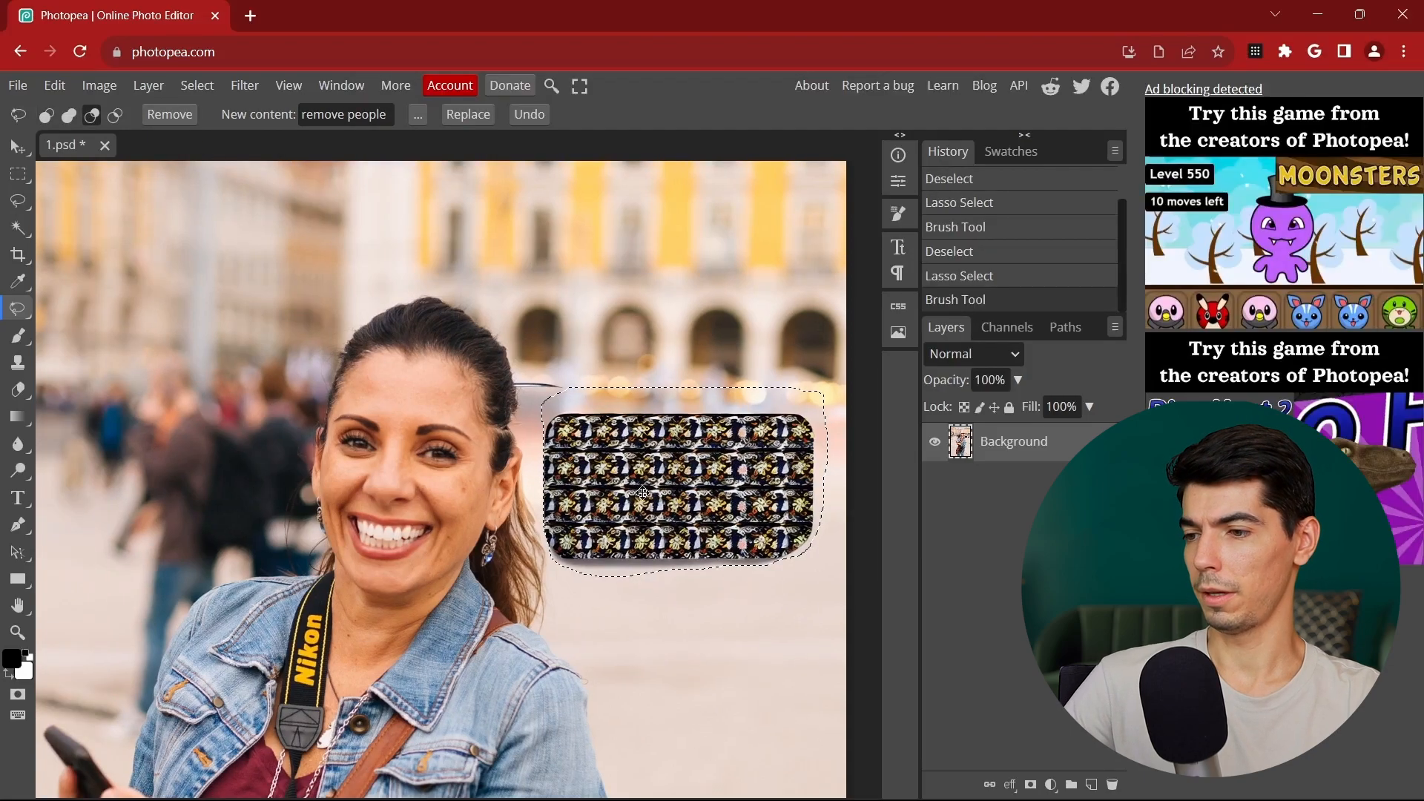
scroll(643, 492, "up", 4)
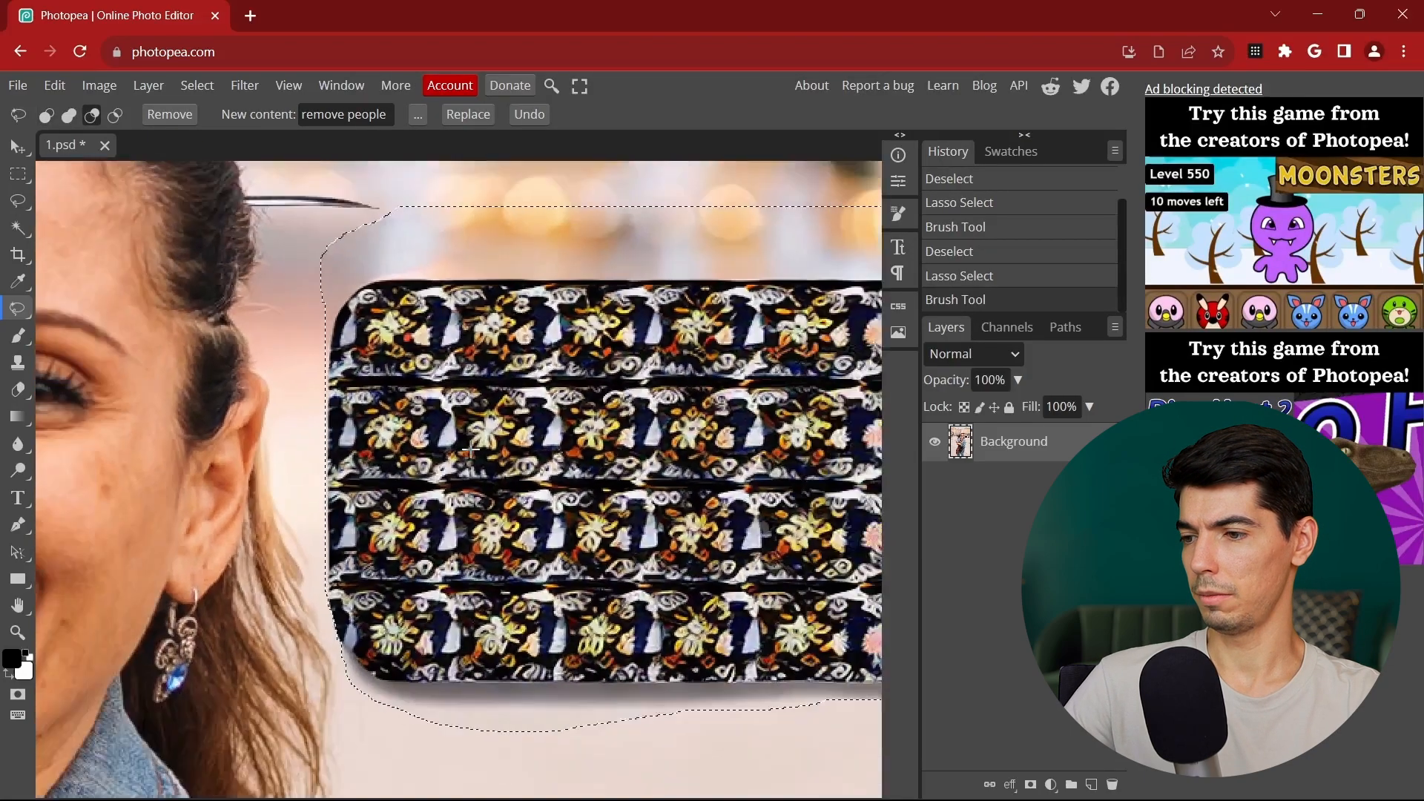
scroll(586, 465, "up", 2)
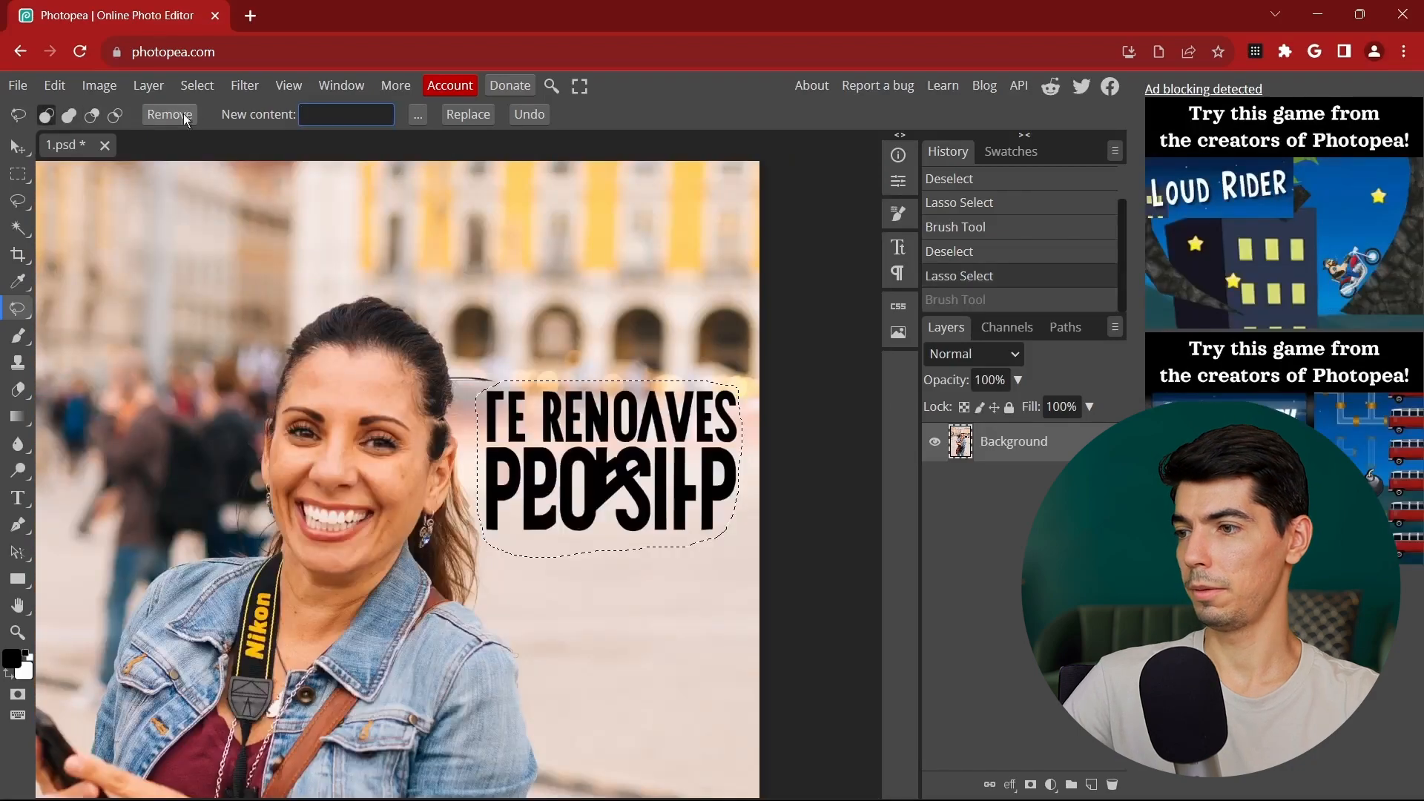
Step: Try removing the selected lettering again with the new content empty, inspect the fill and undo it
left_click(158, 112)
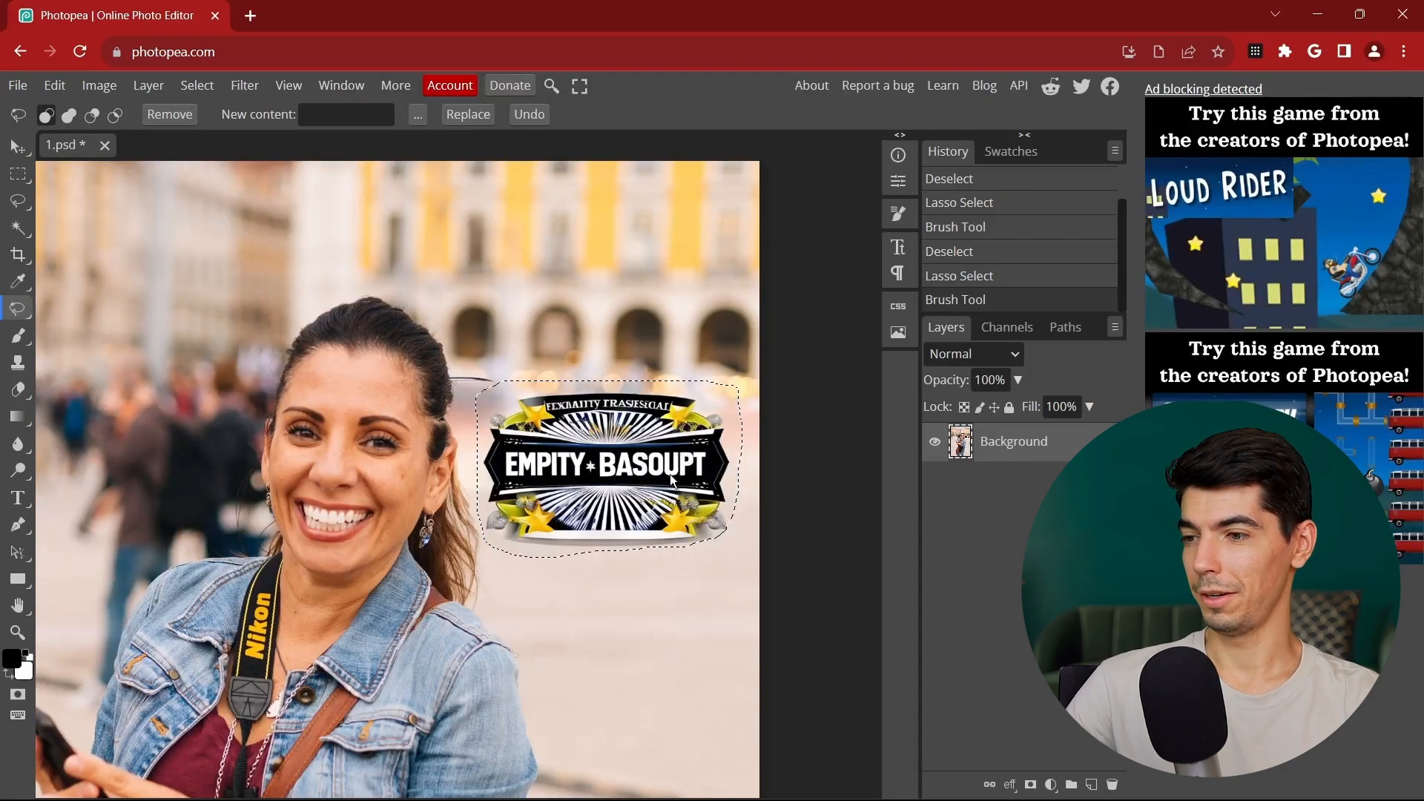
scroll(670, 474, "up", 3)
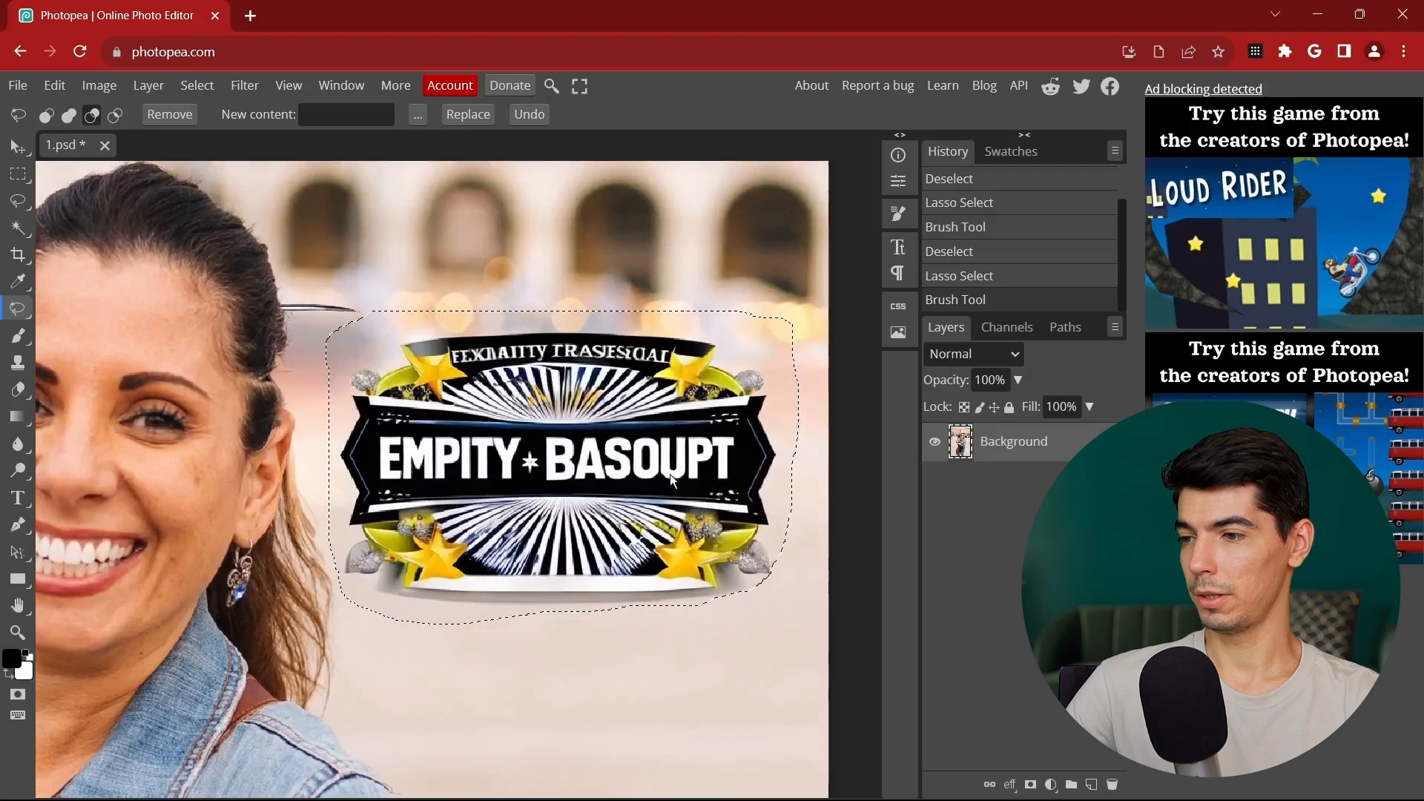
scroll(670, 473, "down", 6)
scroll(453, 477, "up", 2)
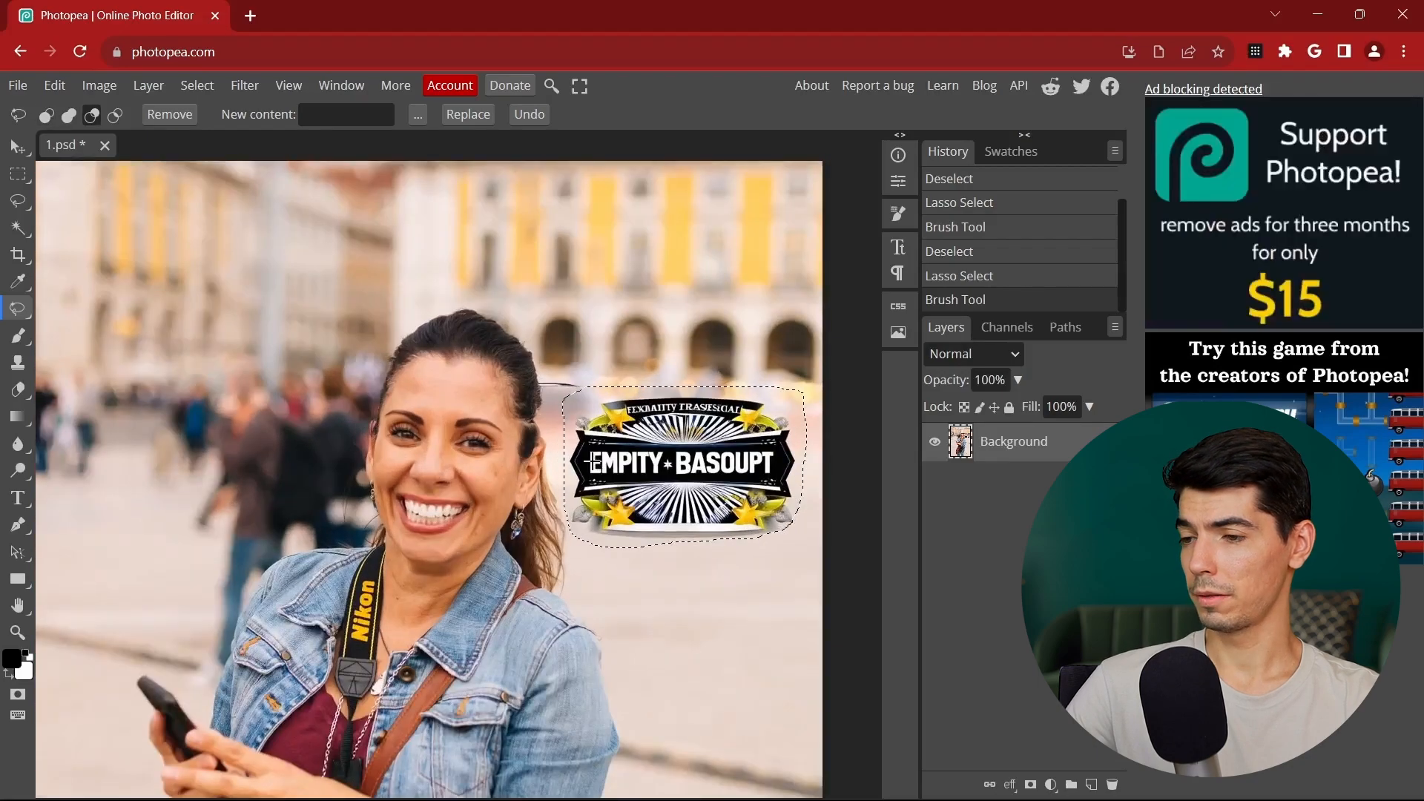
left_click(530, 115)
Step: Try replacing the selected lettering with "background" as the new content, inspect the fill and undo it
left_click(346, 113)
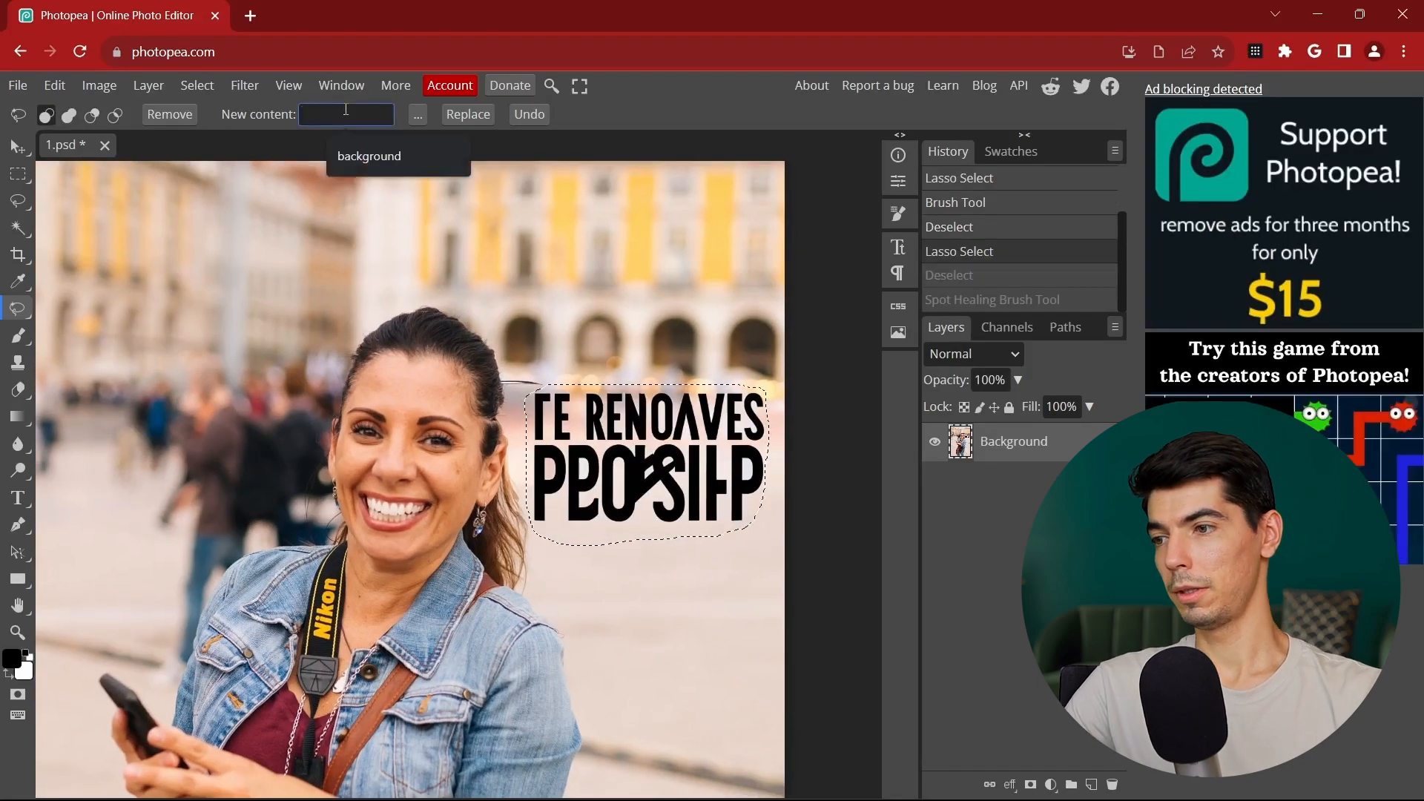
left_click(377, 160)
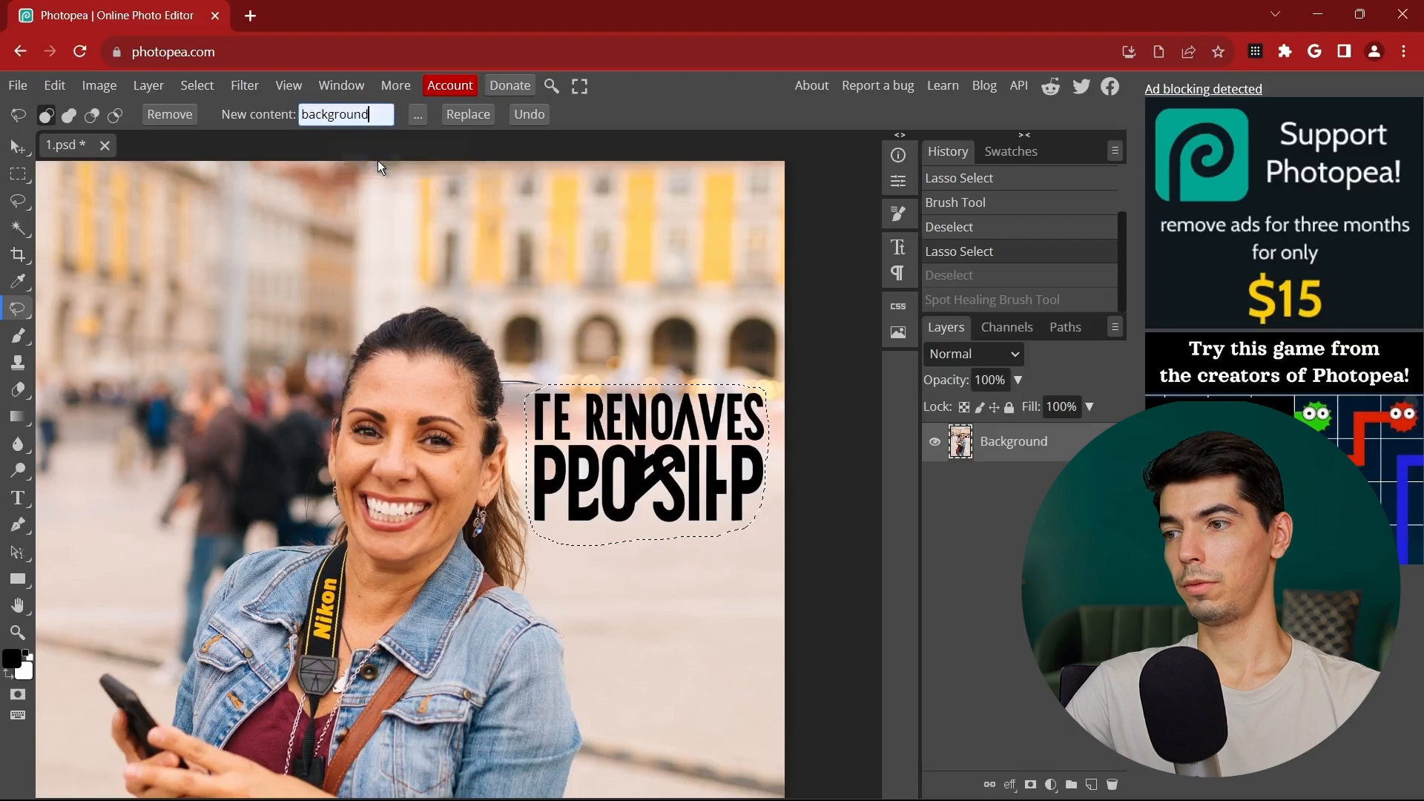
left_click(460, 119)
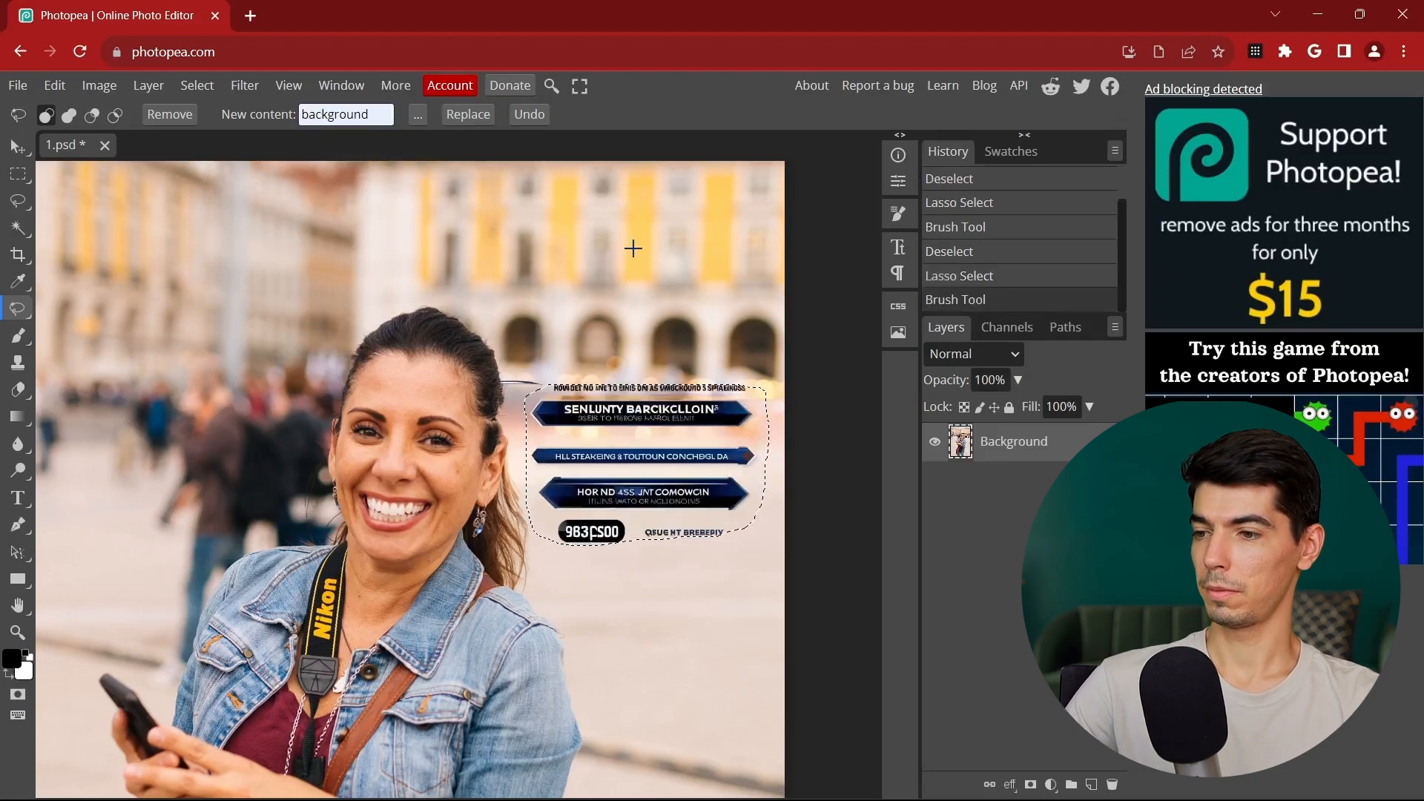
scroll(654, 513, "up", 3)
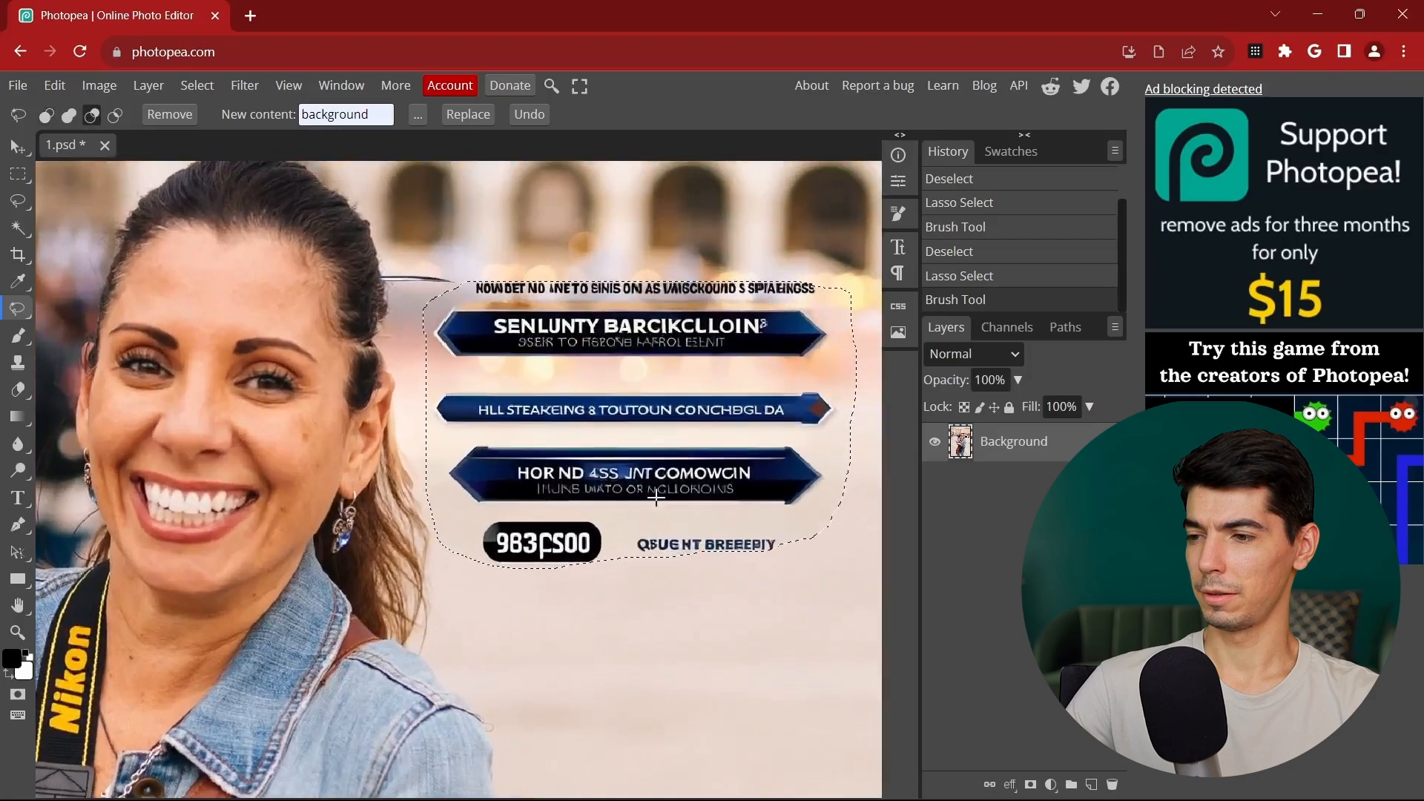
scroll(595, 409, "down", 3)
left_click(523, 119)
Step: Clear the new content text, outline the lettering with a wider margin, remove it and deselect the area
double_click(379, 114)
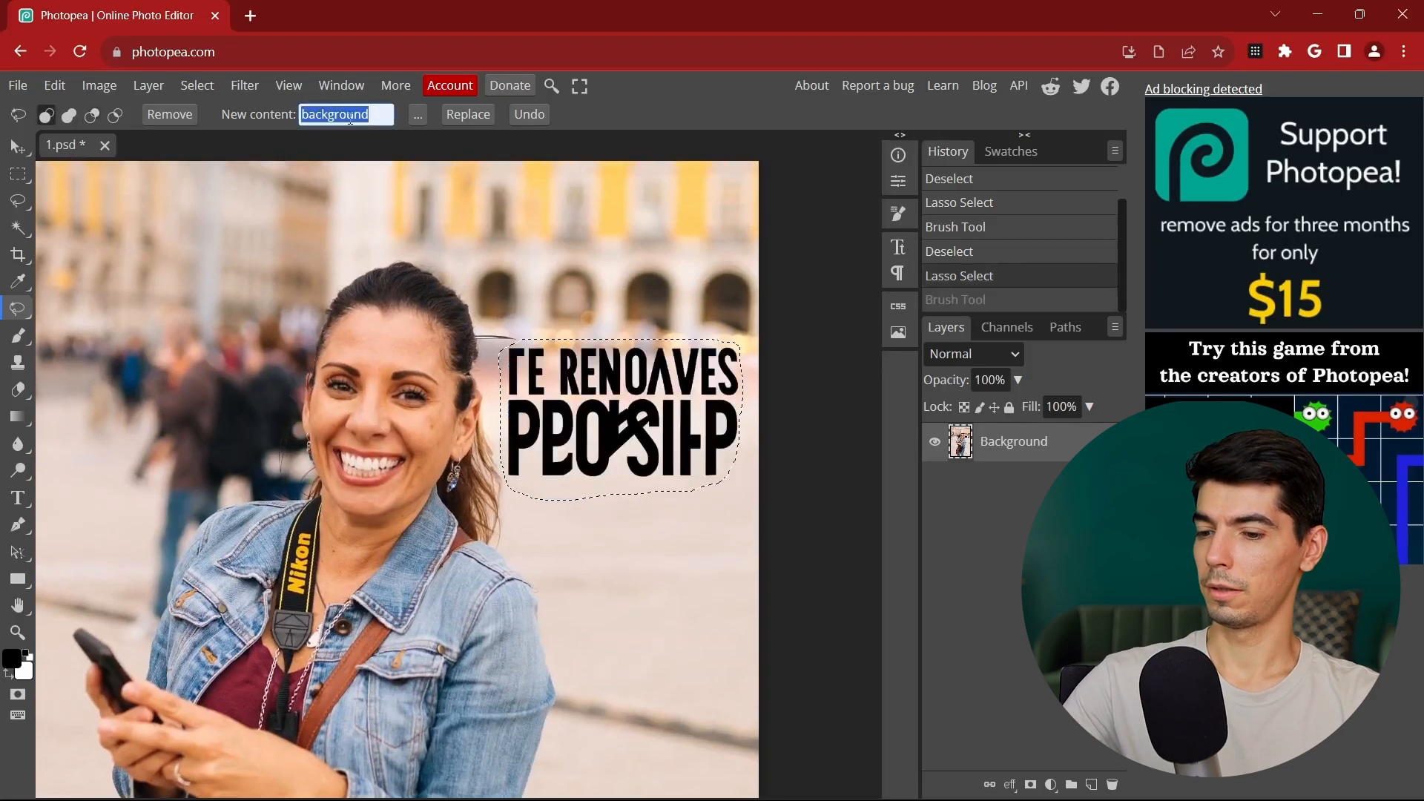
key("BackSpace")
mouse_move(513, 491)
left_mouse_down()
mouse_move(718, 490)
mouse_move(749, 422)
left_mouse_up()
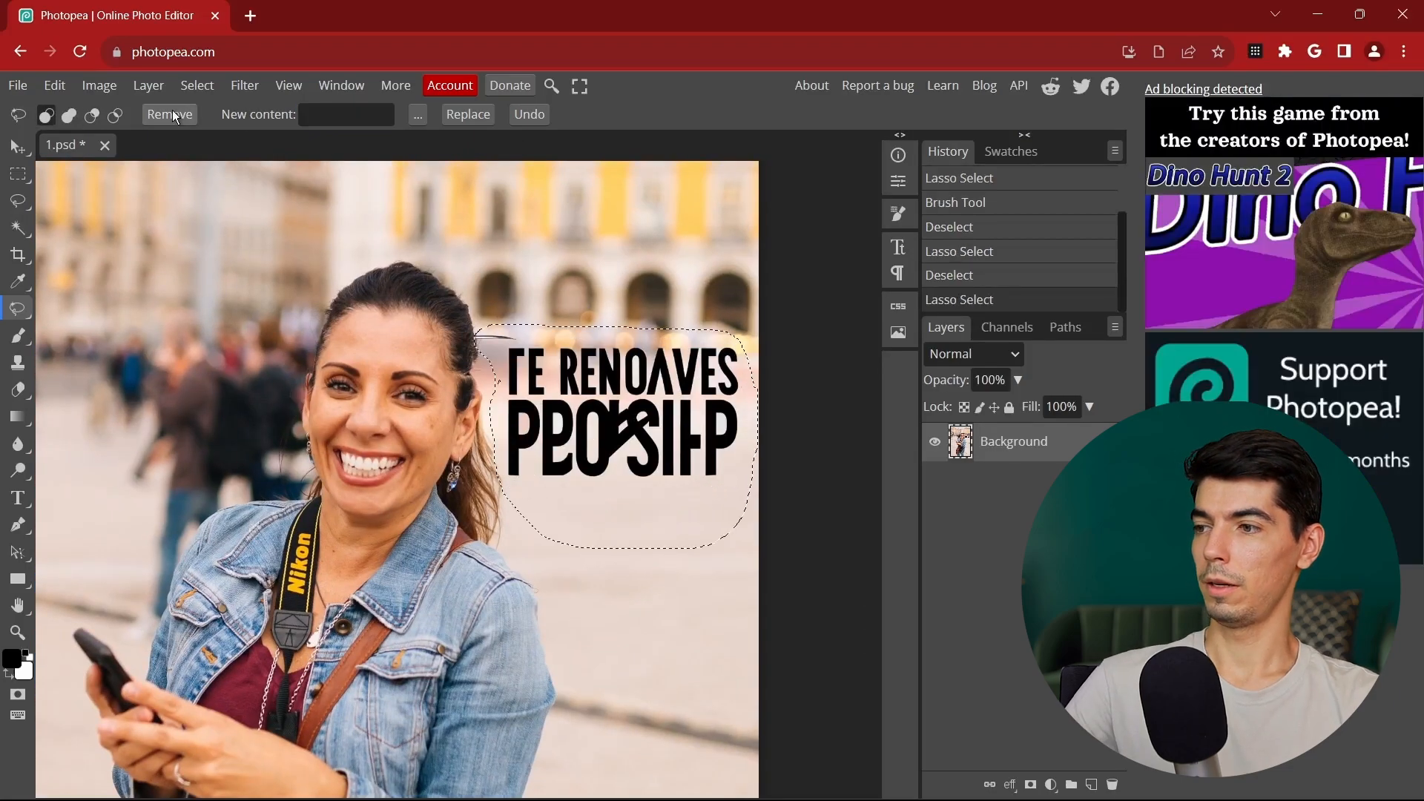
left_click(171, 116)
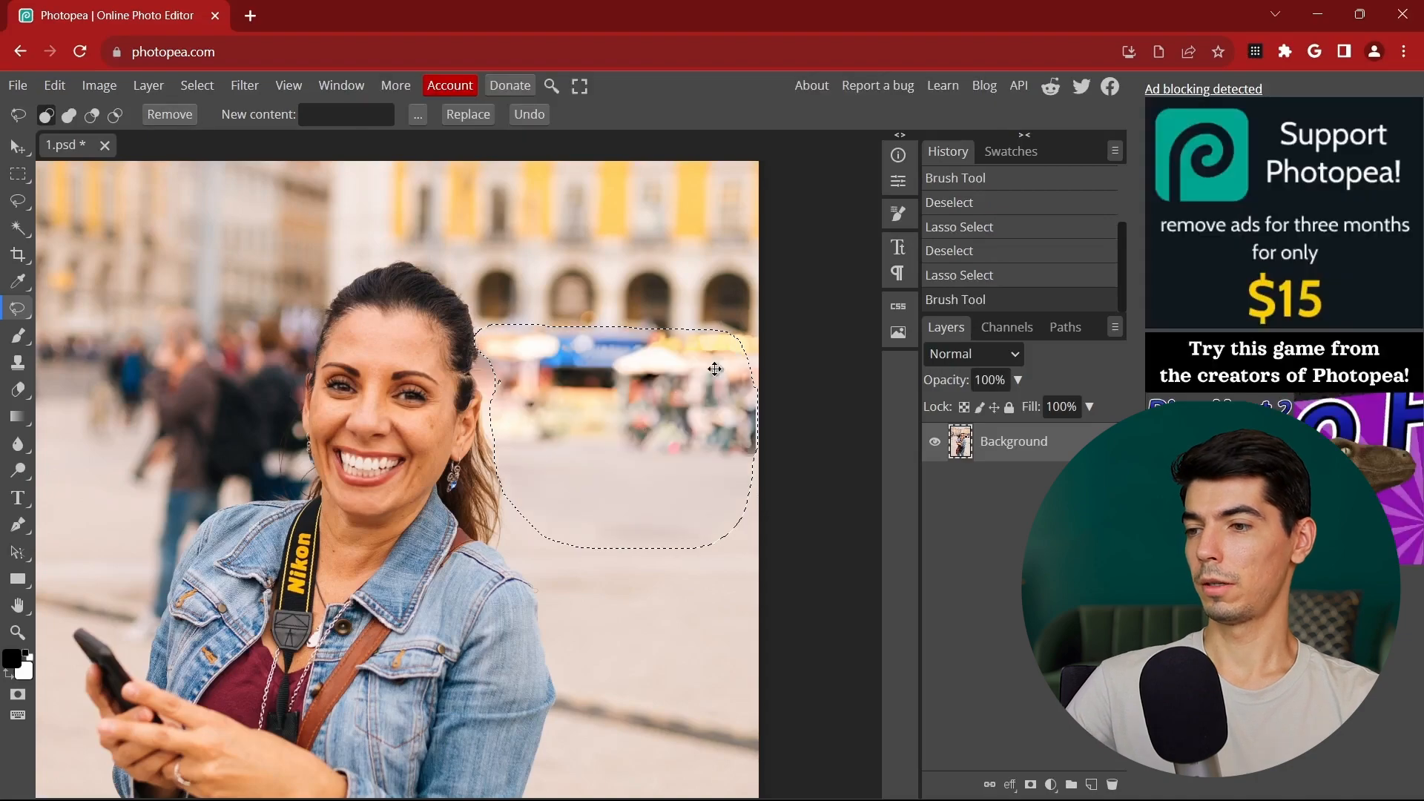
scroll(726, 404, "up", 3, "alt")
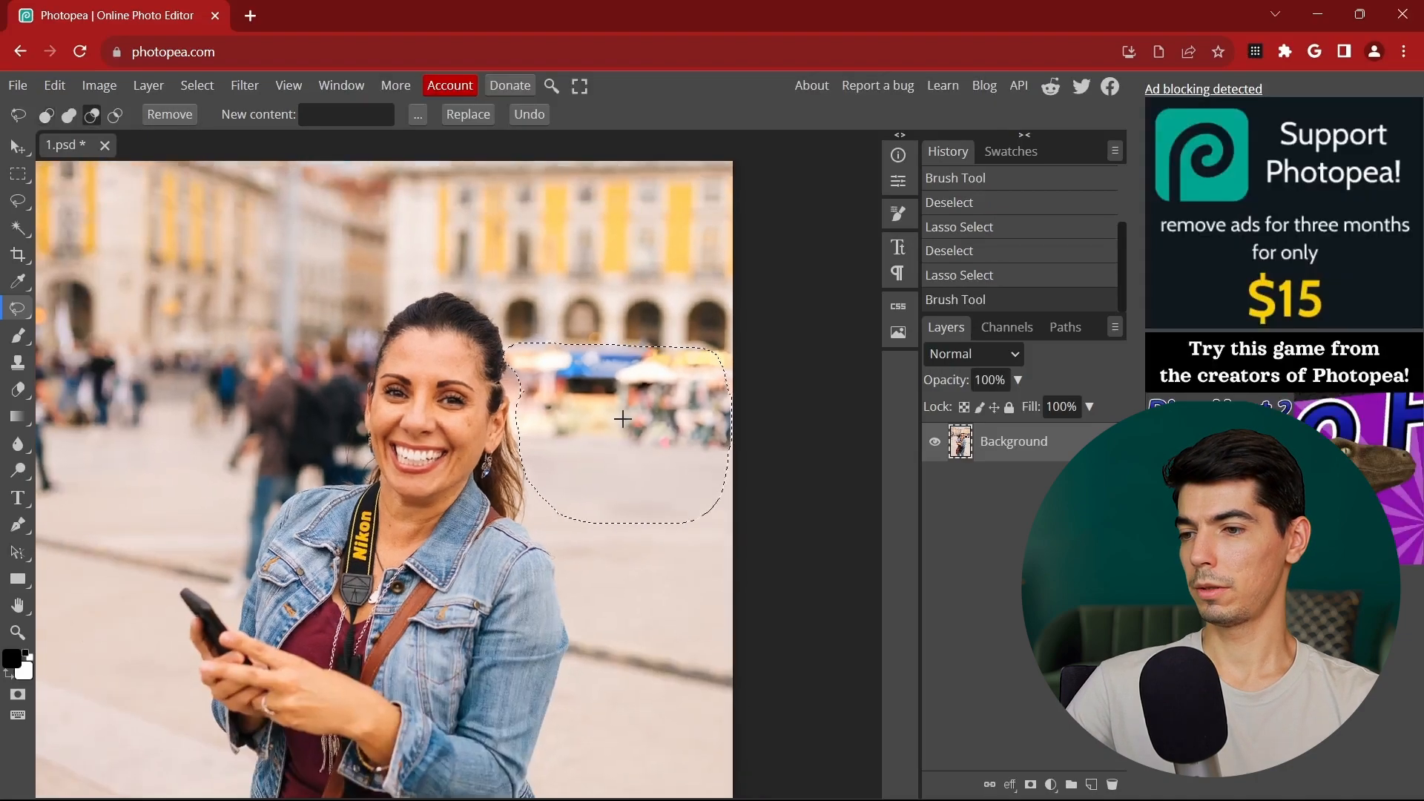
scroll(741, 444, "down", 3, "alt")
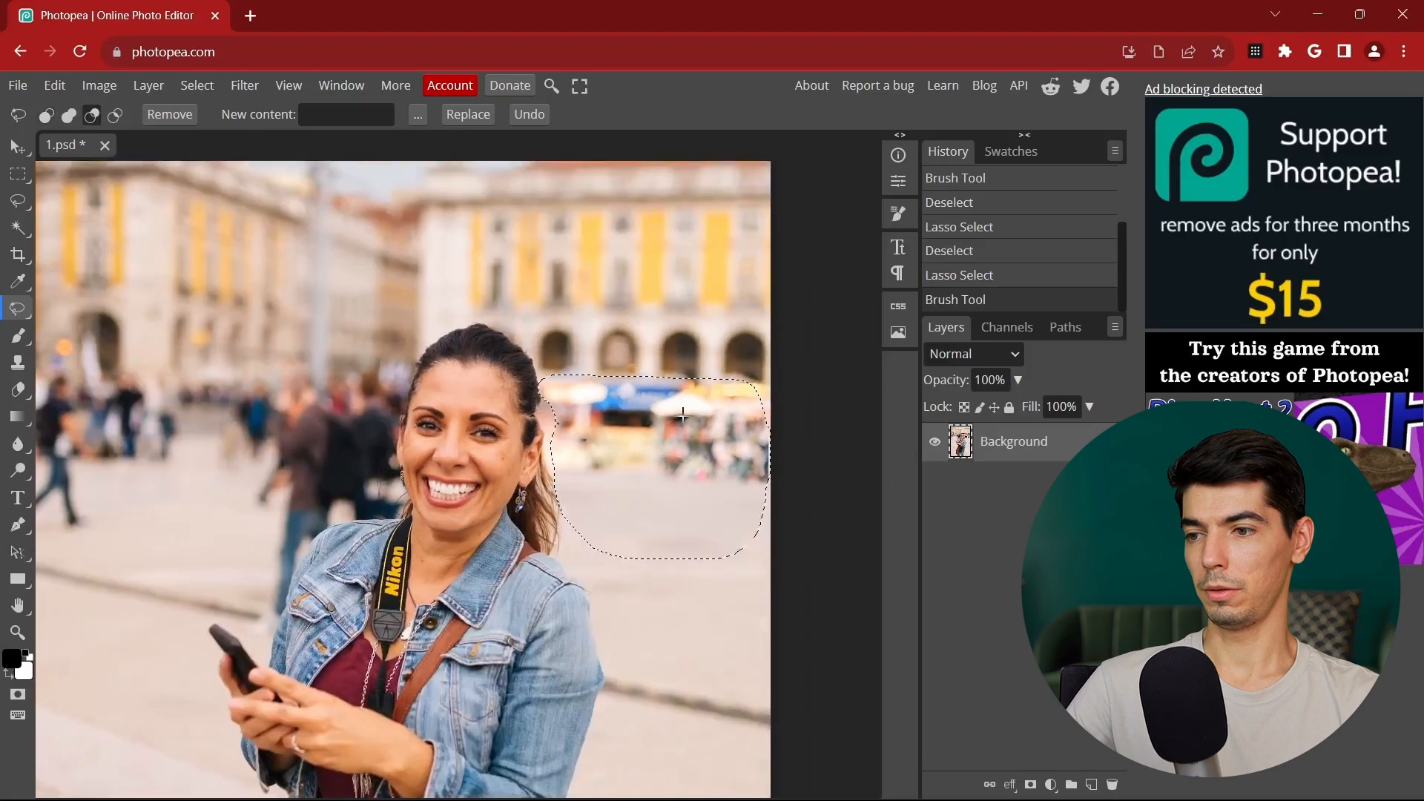
key("ctrl+d")
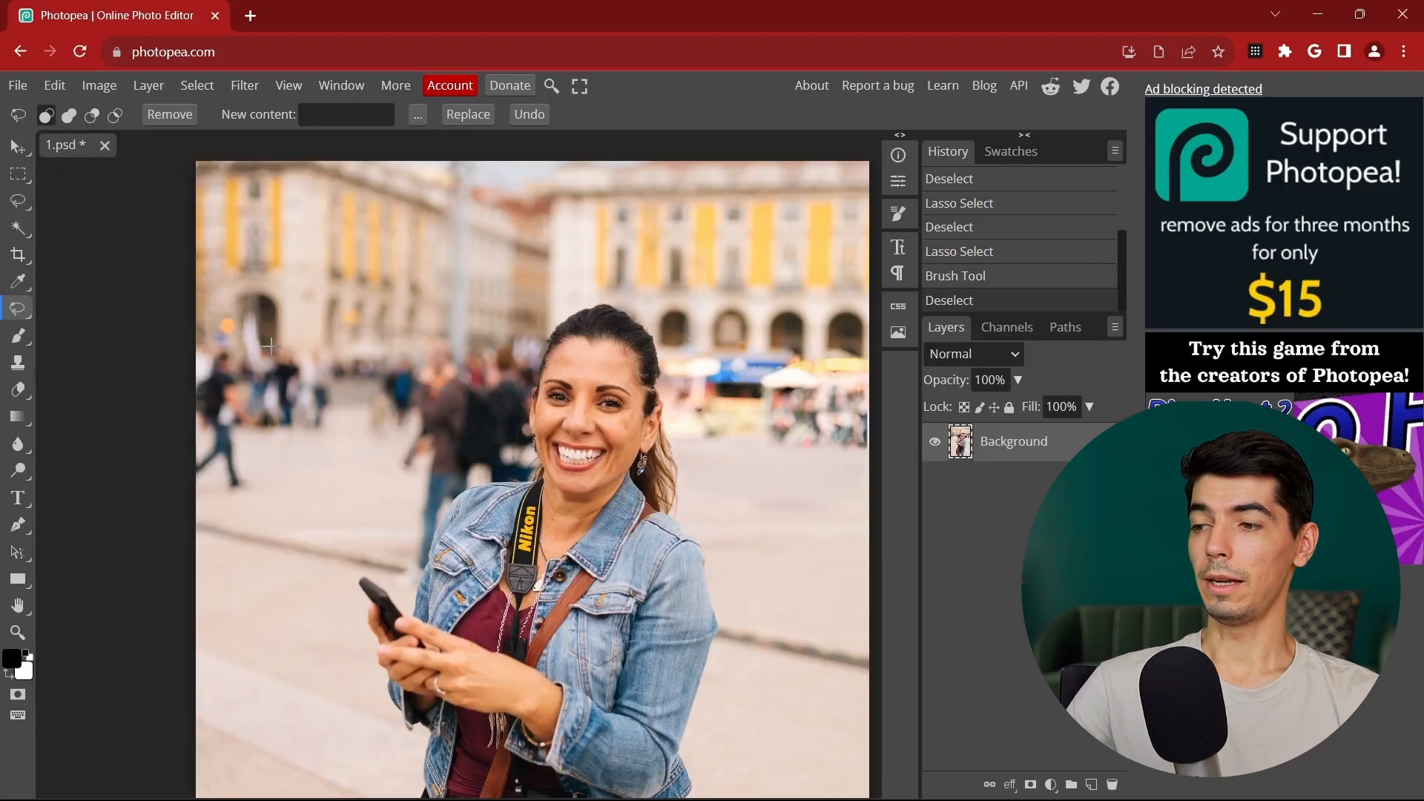
Step: Outline the crowd to the left of the woman's head, duplicate the layer and remove the selected crowd
left_click_drag(422, 406, 428, 336)
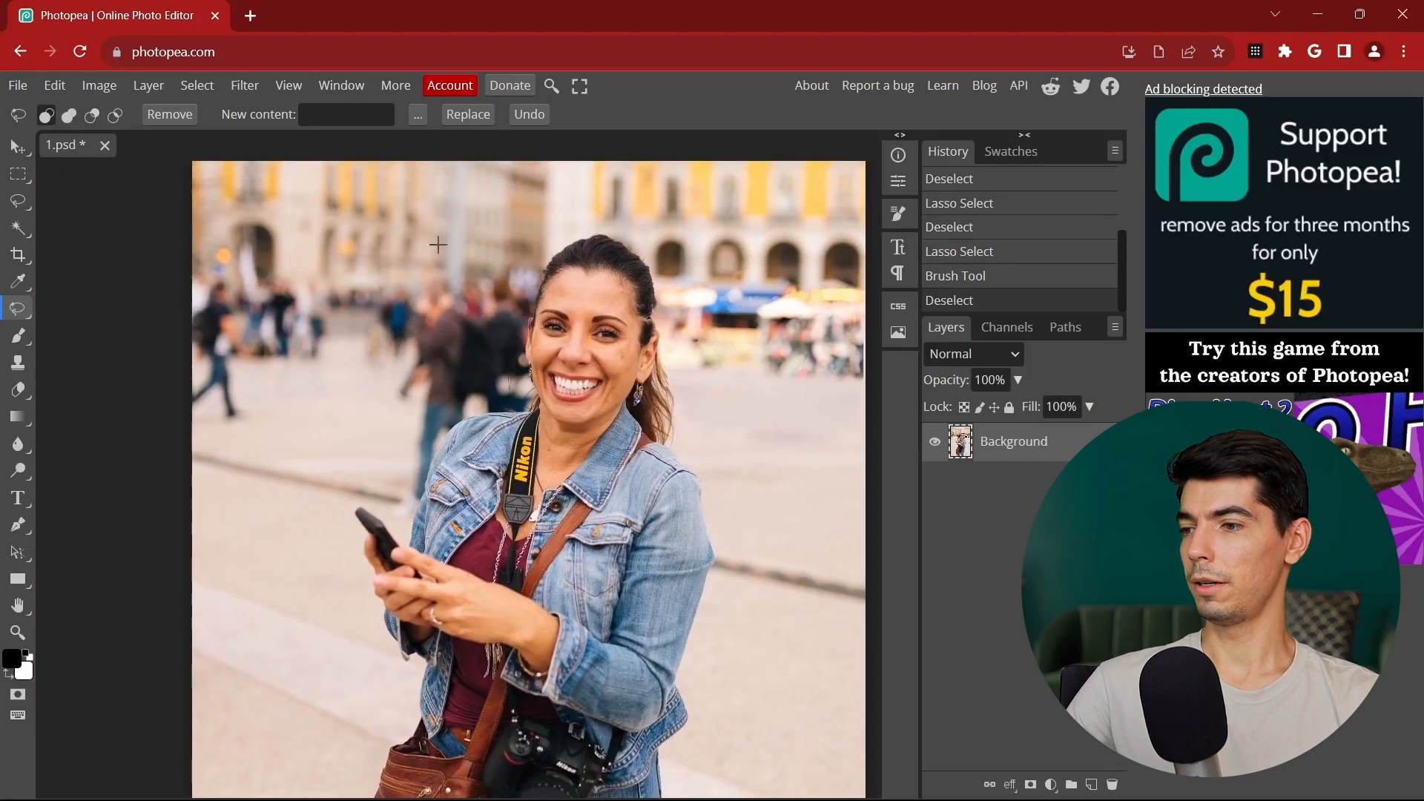
scroll(405, 367, "down", 2, "alt")
scroll(405, 367, "down", 1, "alt")
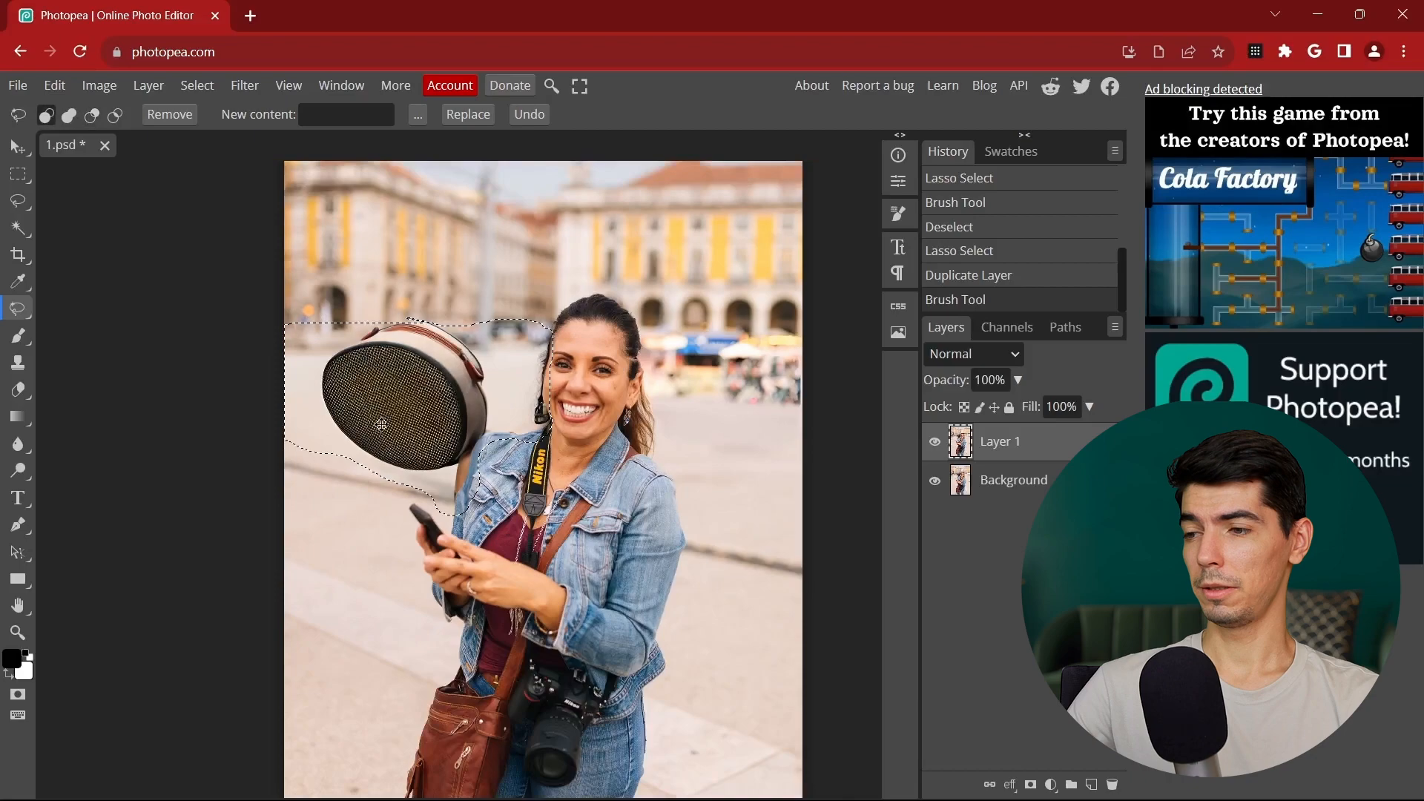
Step: Deselect the area, outline the generated speaker beside the woman and remove it
scroll(407, 367, "up", 1, "alt")
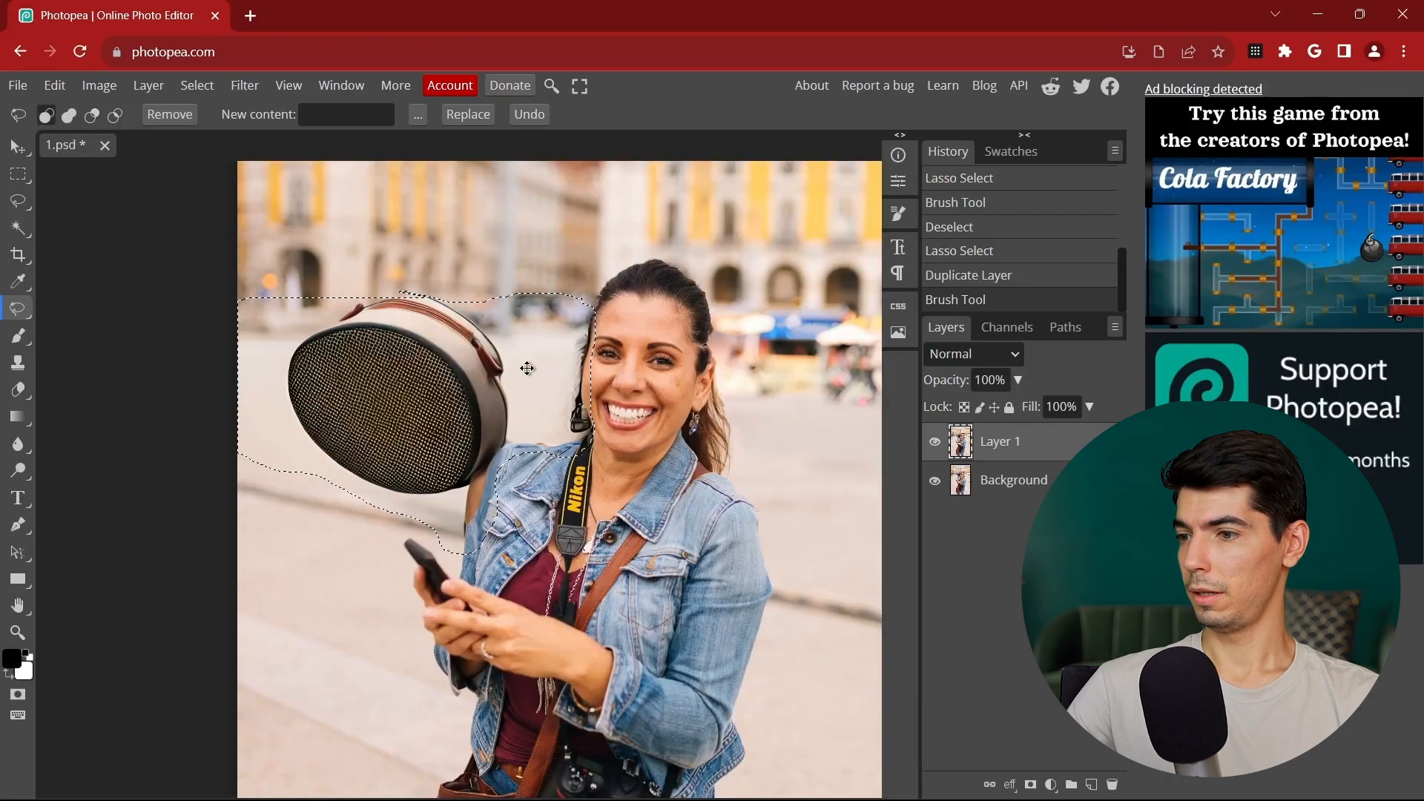
right_click(527, 368)
left_click(564, 338)
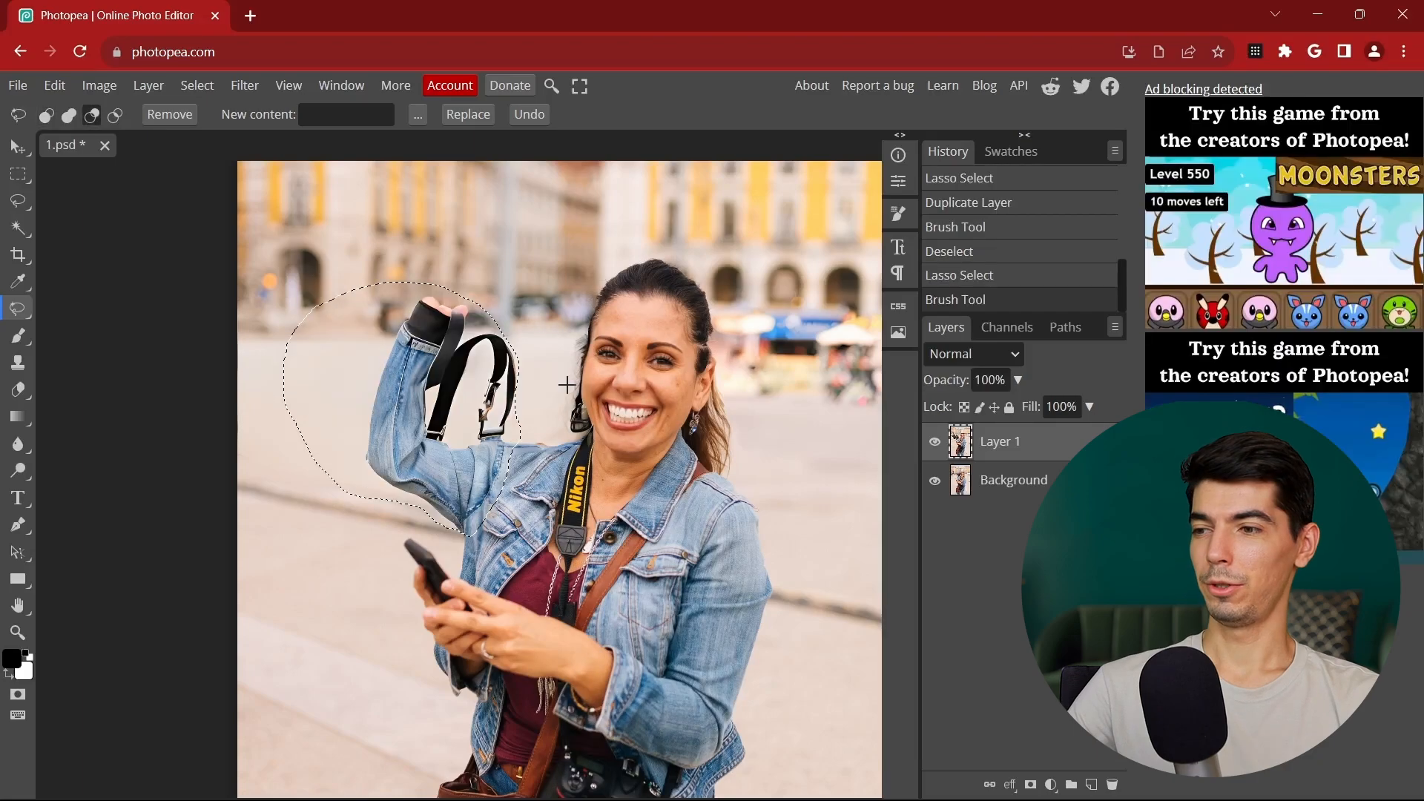
Step: Inspect the area filled in beside the woman and undo the last removal
scroll(566, 381, "down", 1)
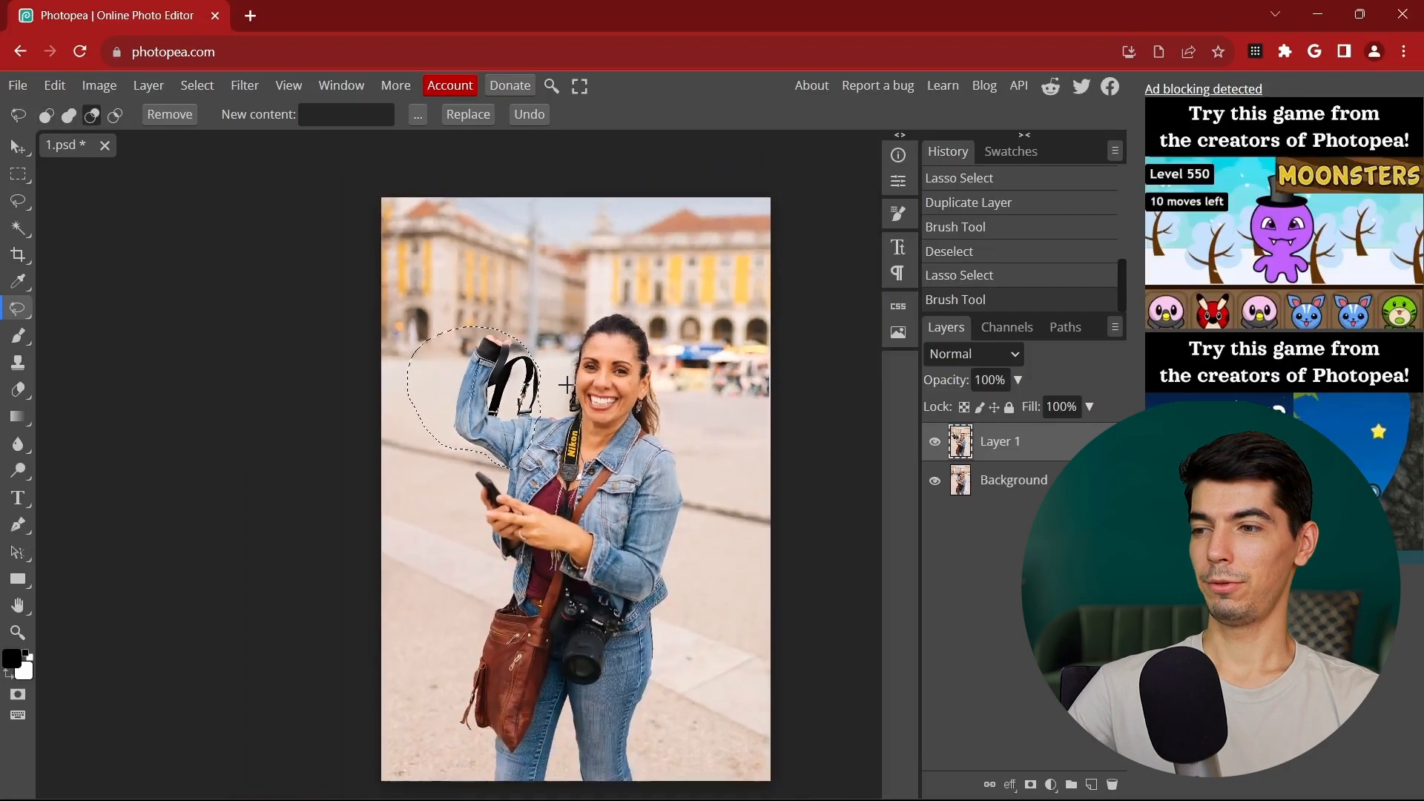
scroll(566, 381, "up", 2)
scroll(535, 383, "down", 9)
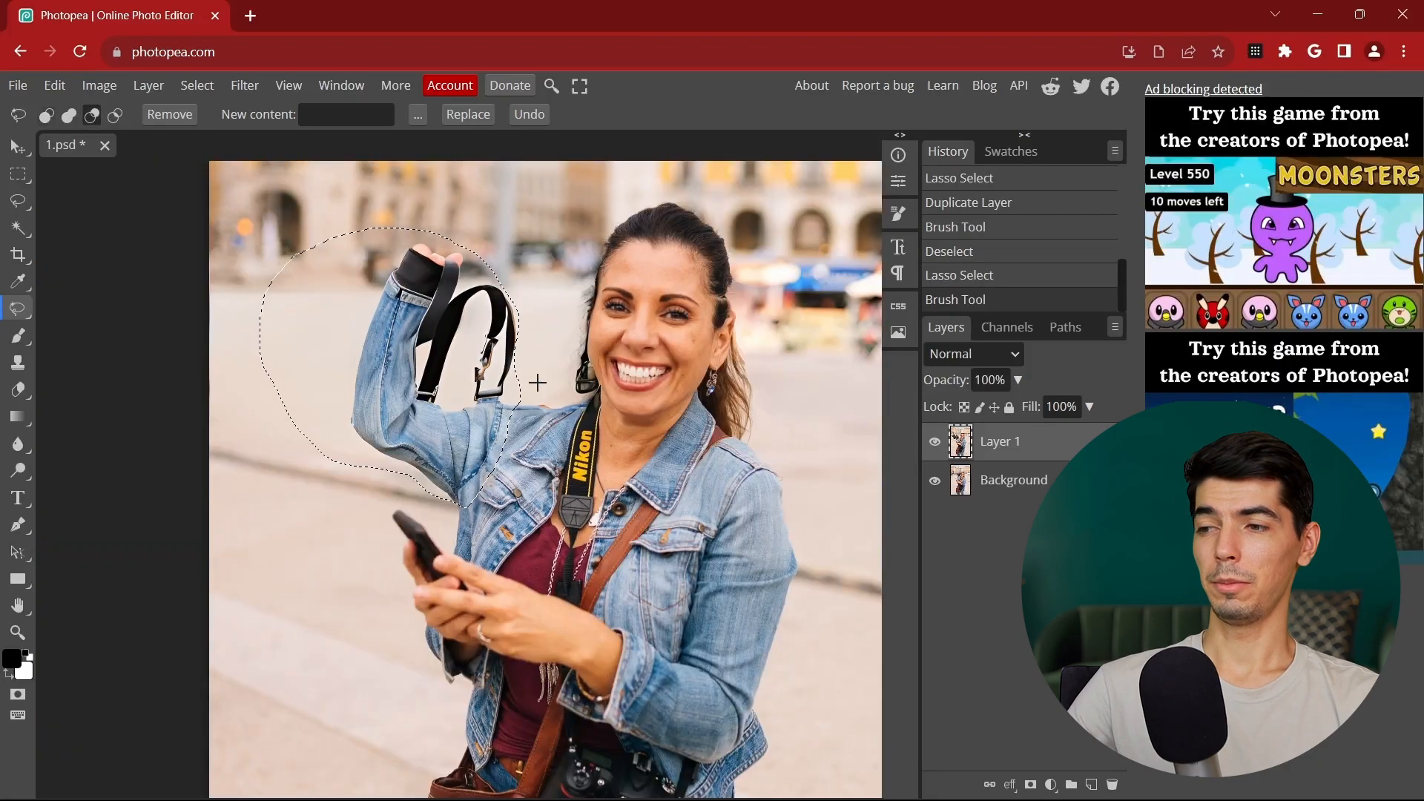
scroll(536, 382, "up", 5)
scroll(537, 382, "down", 6)
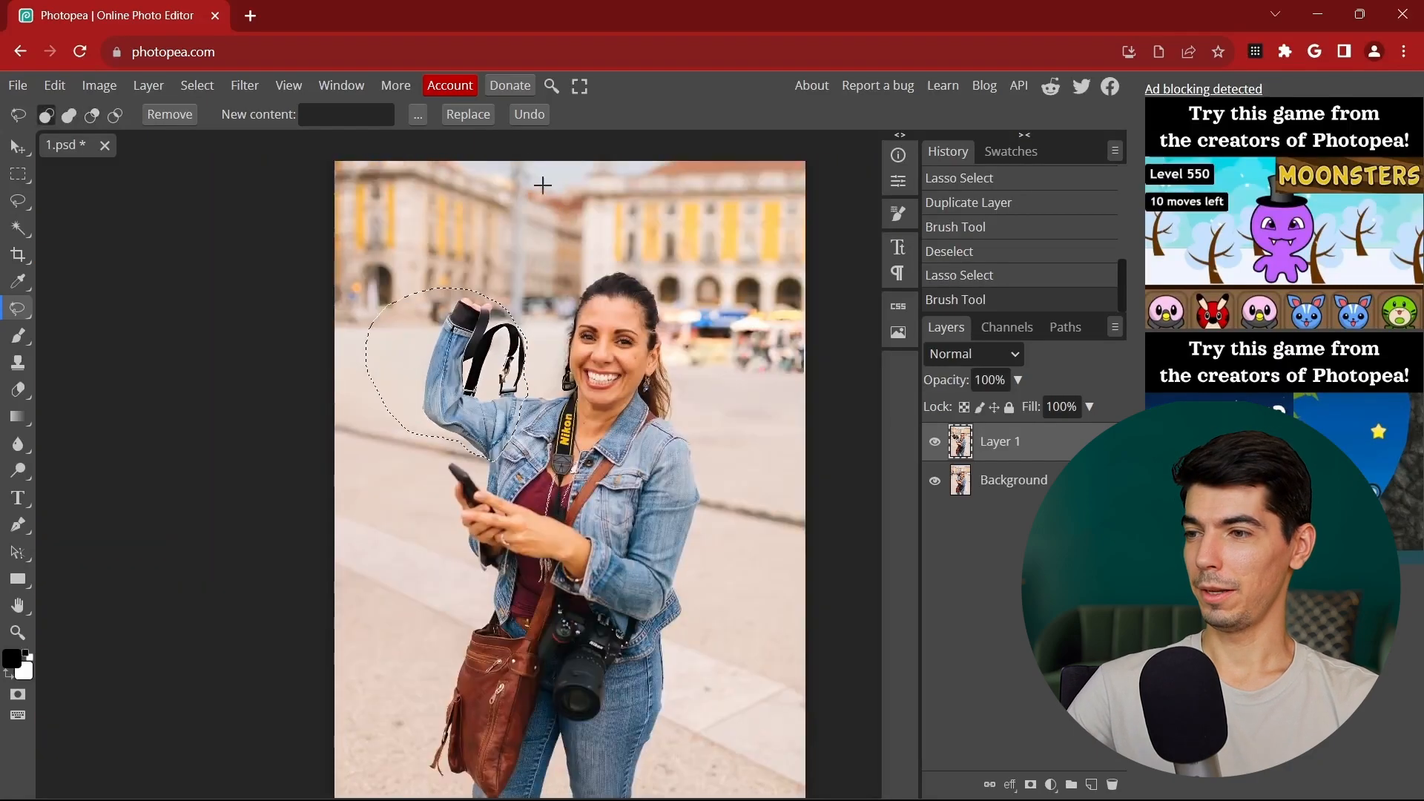
left_click(532, 115)
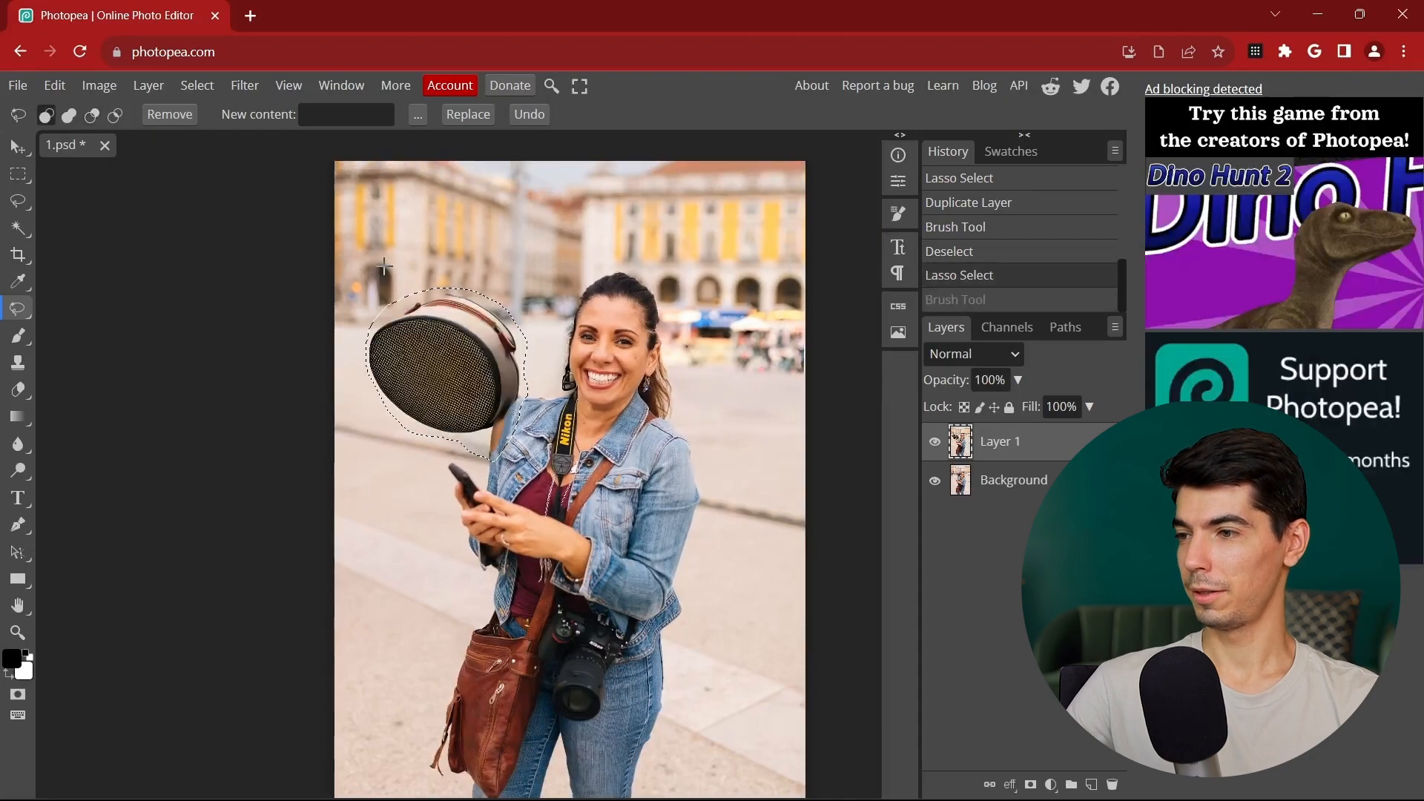
Step: Try replacing the selected speaker with "background" as the new content, inspect the fill and undo it
left_click(335, 116)
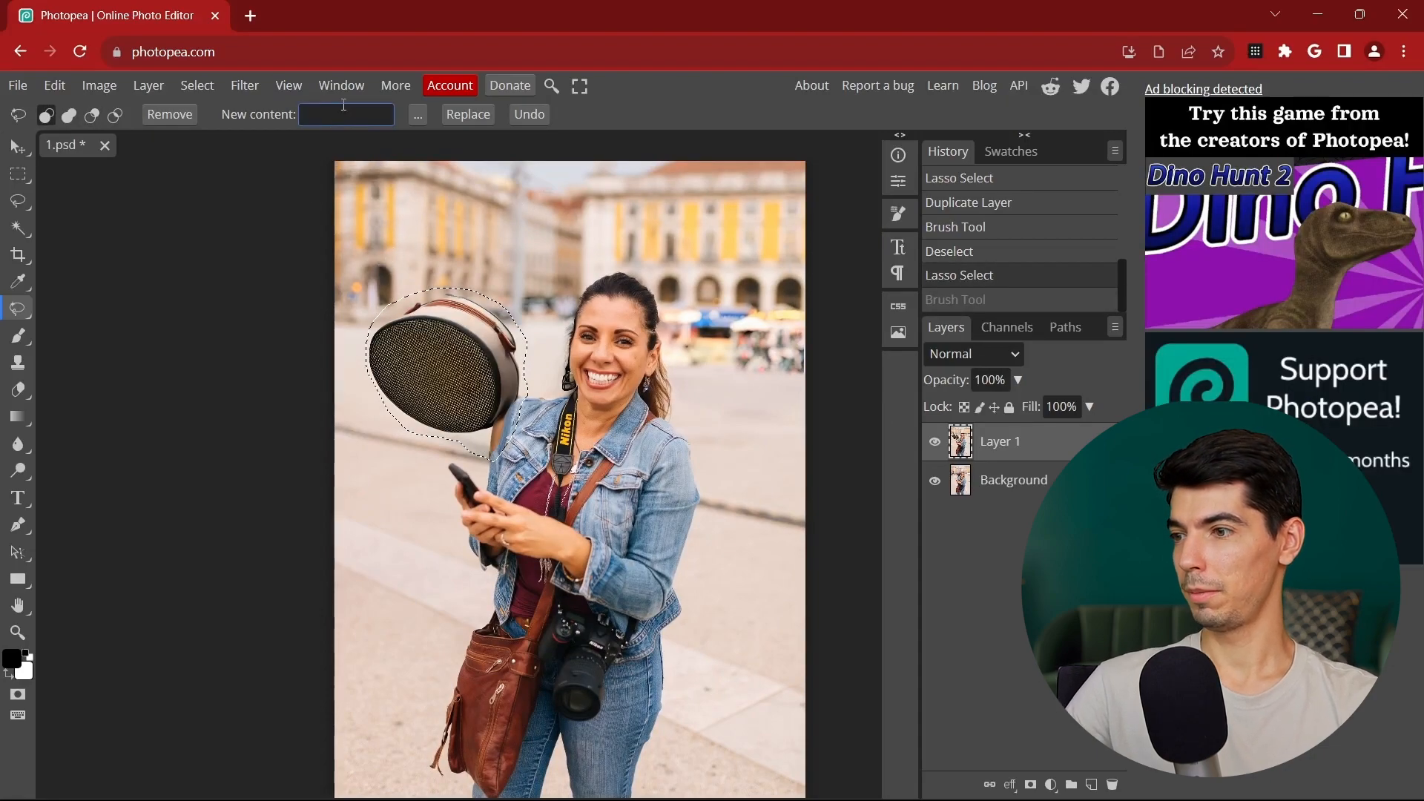
left_click(382, 163)
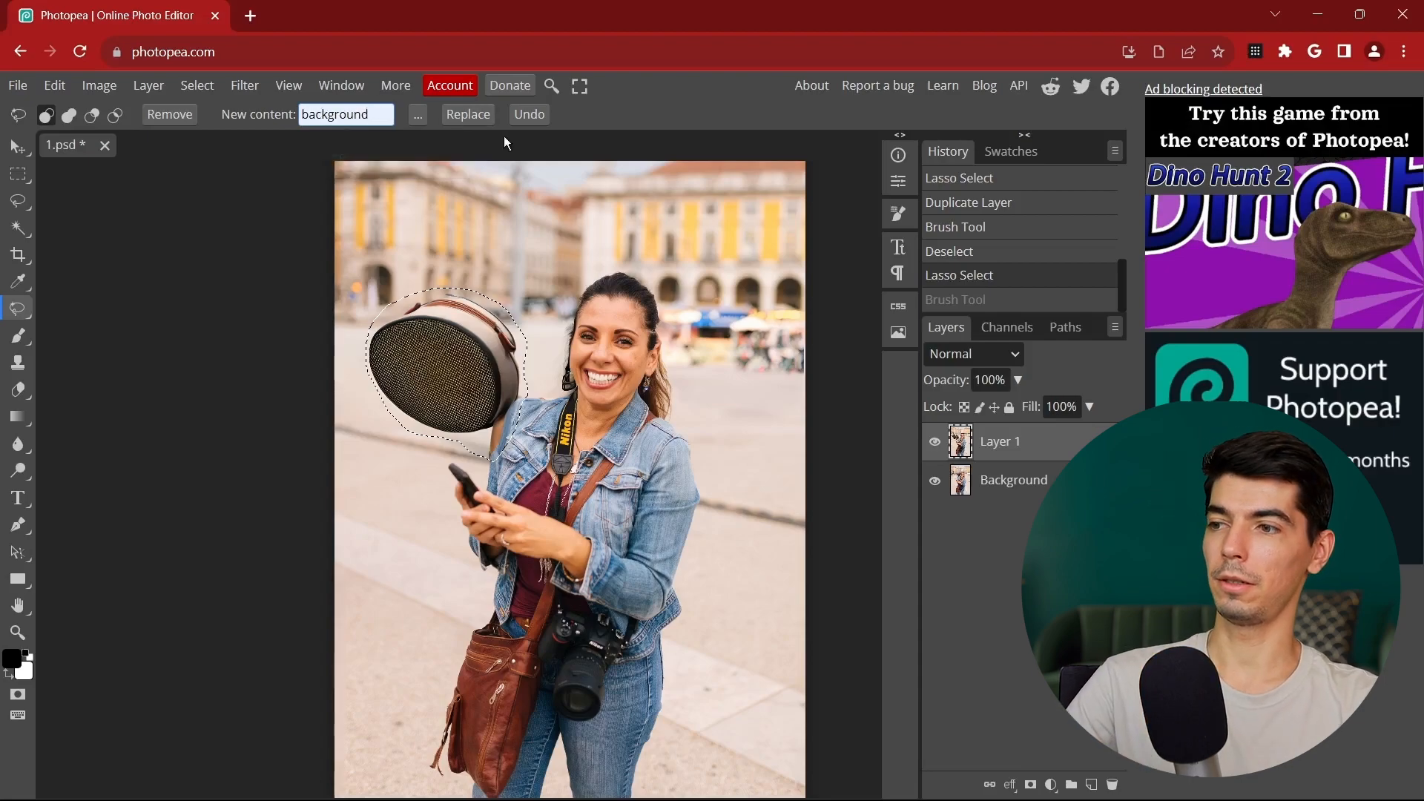
left_click(456, 112)
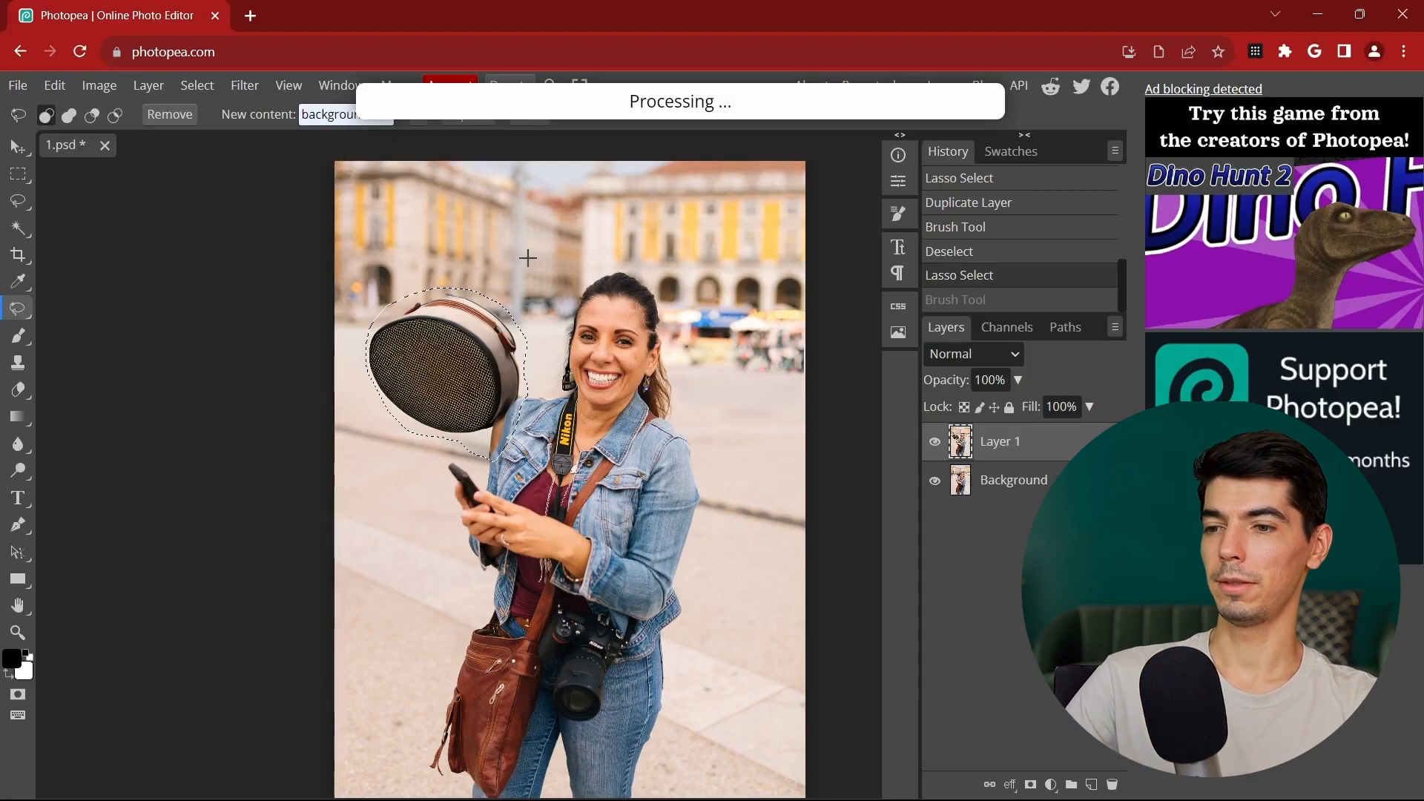
scroll(413, 352, "up", 5)
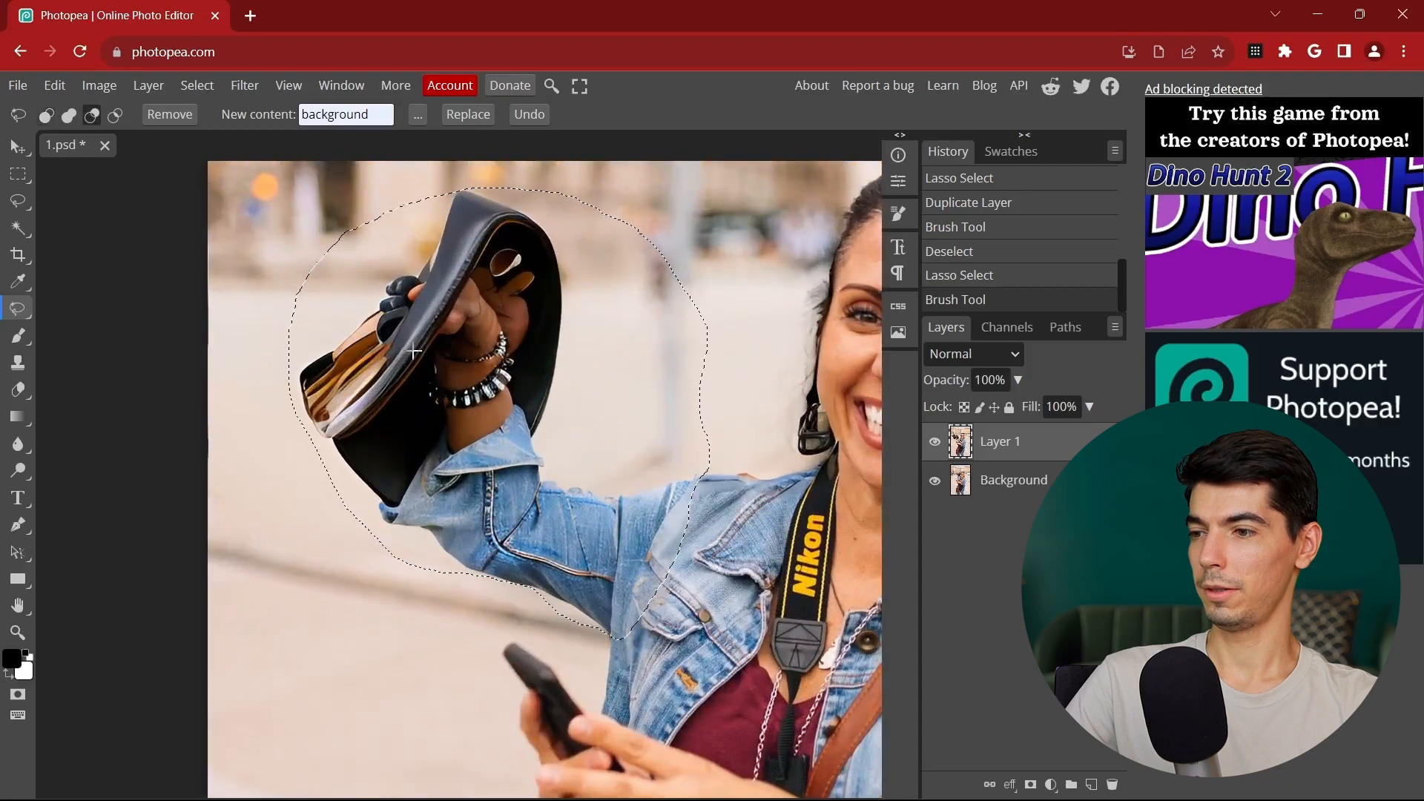
scroll(414, 352, "down", 3)
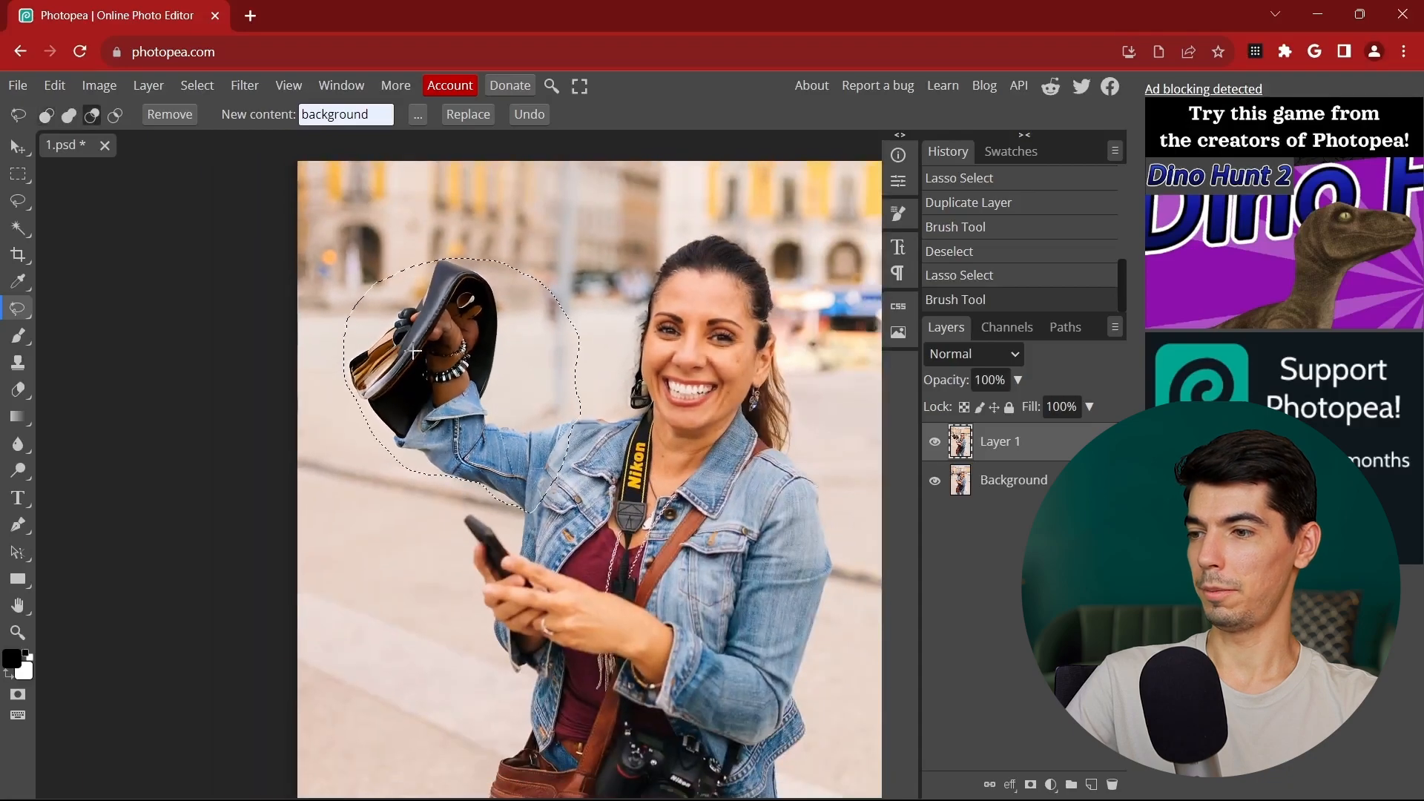
scroll(501, 415, "down", 2)
scroll(495, 404, "up", 2)
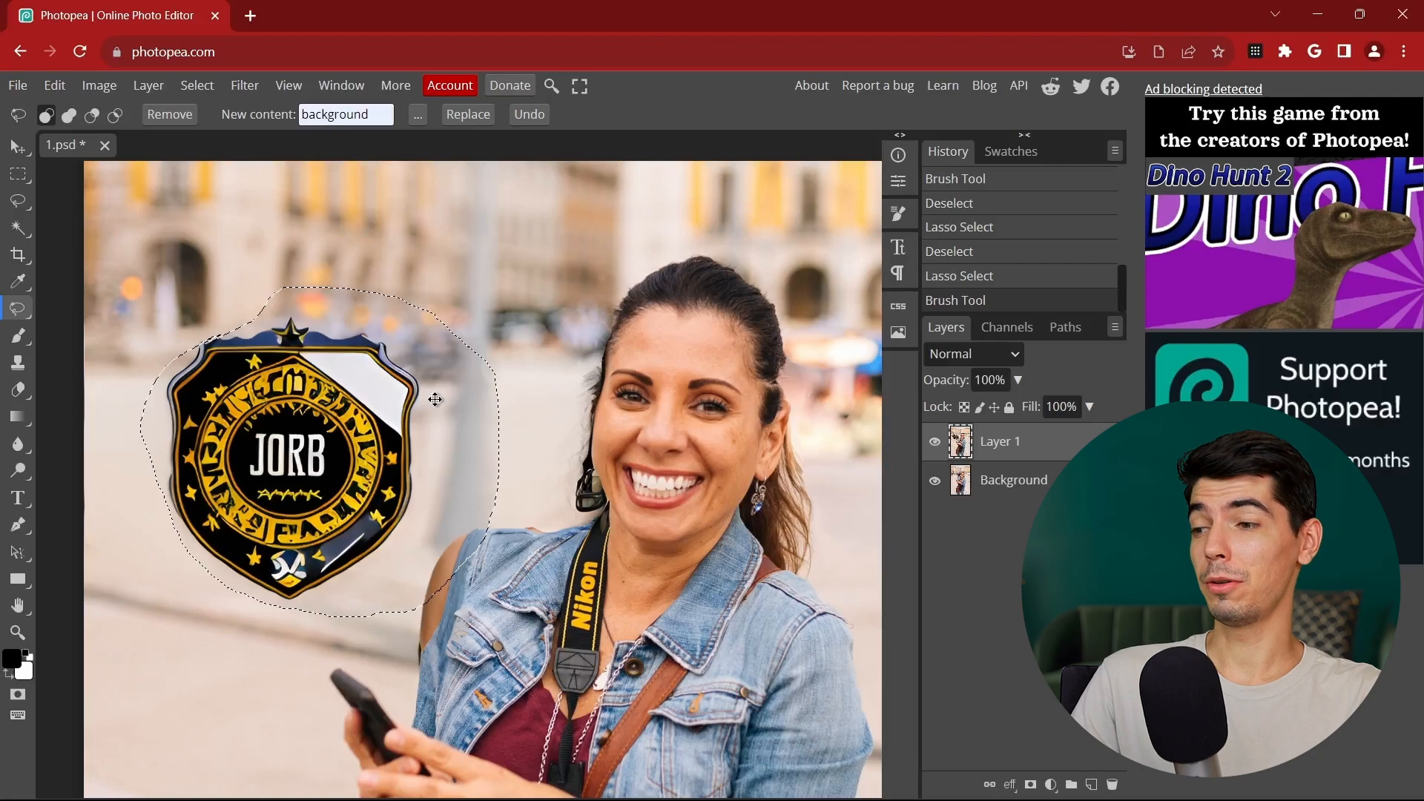
left_click_drag(455, 435, 613, 435)
left_click(541, 115)
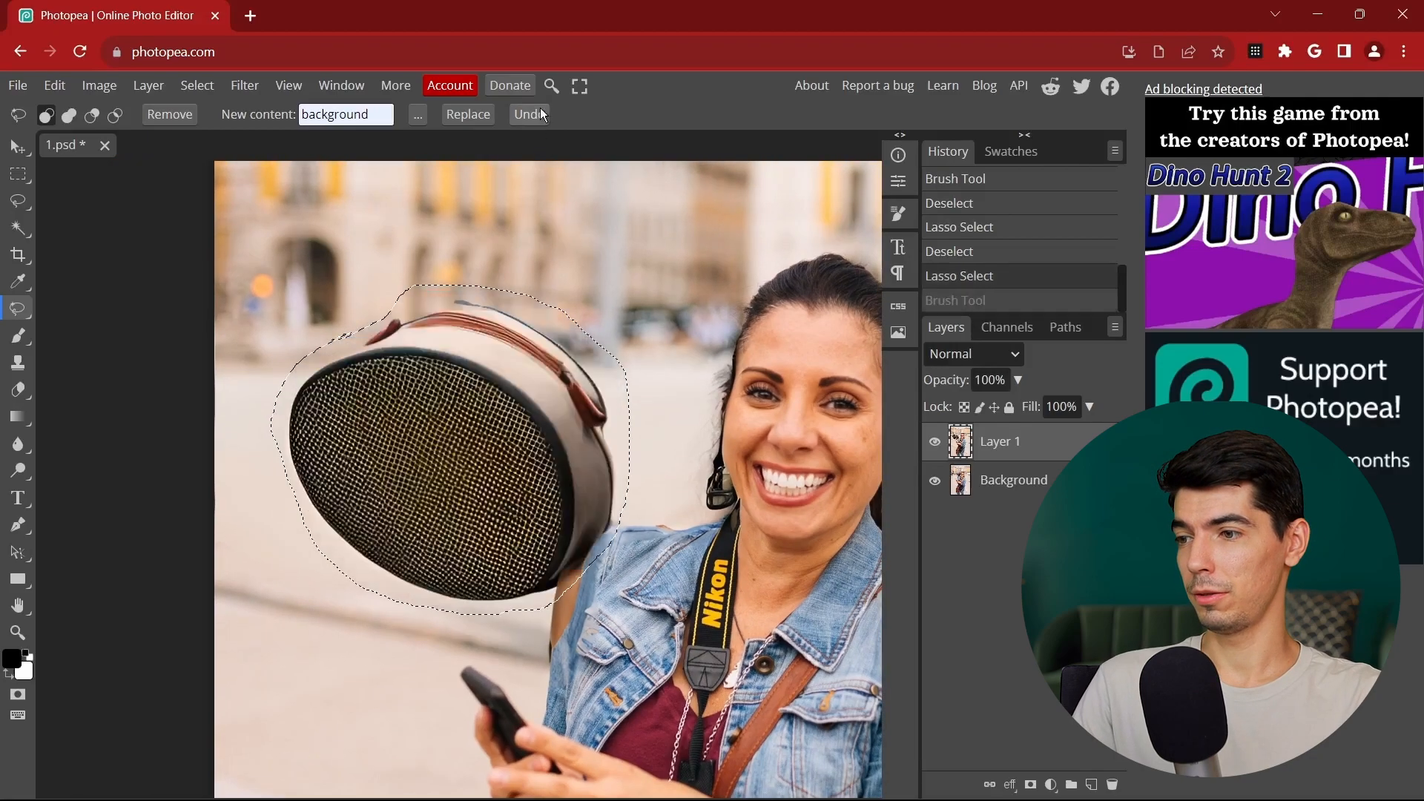
Step: Try removing the selected speaker beside the woman once more and inspect the generated fill
scroll(608, 222, "down", 2)
scroll(608, 223, "up", 1)
left_click_drag(631, 215, 572, 258)
left_click(178, 114)
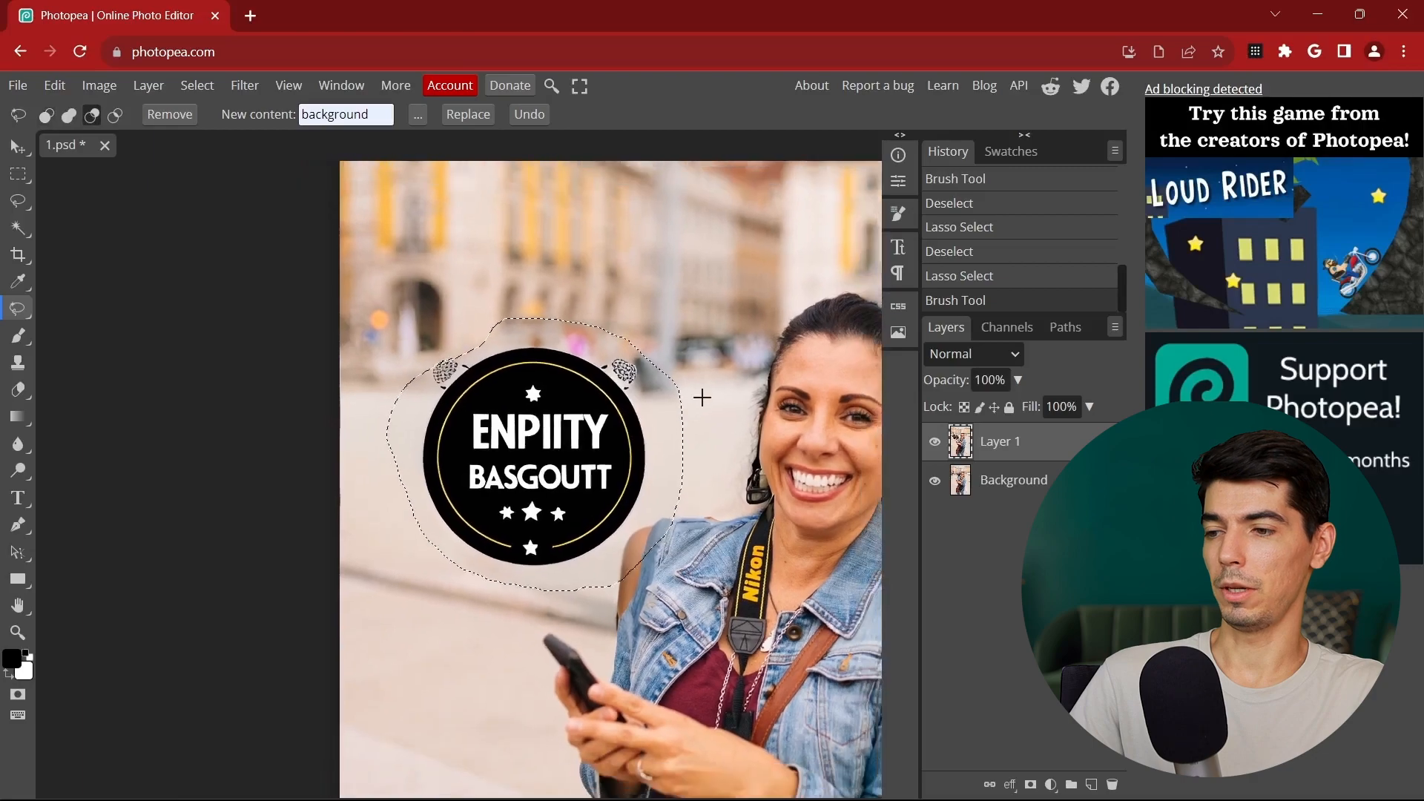
mouse_move(652, 494)
left_mouse_down()
mouse_move(605, 412)
mouse_move(545, 488)
left_mouse_up()
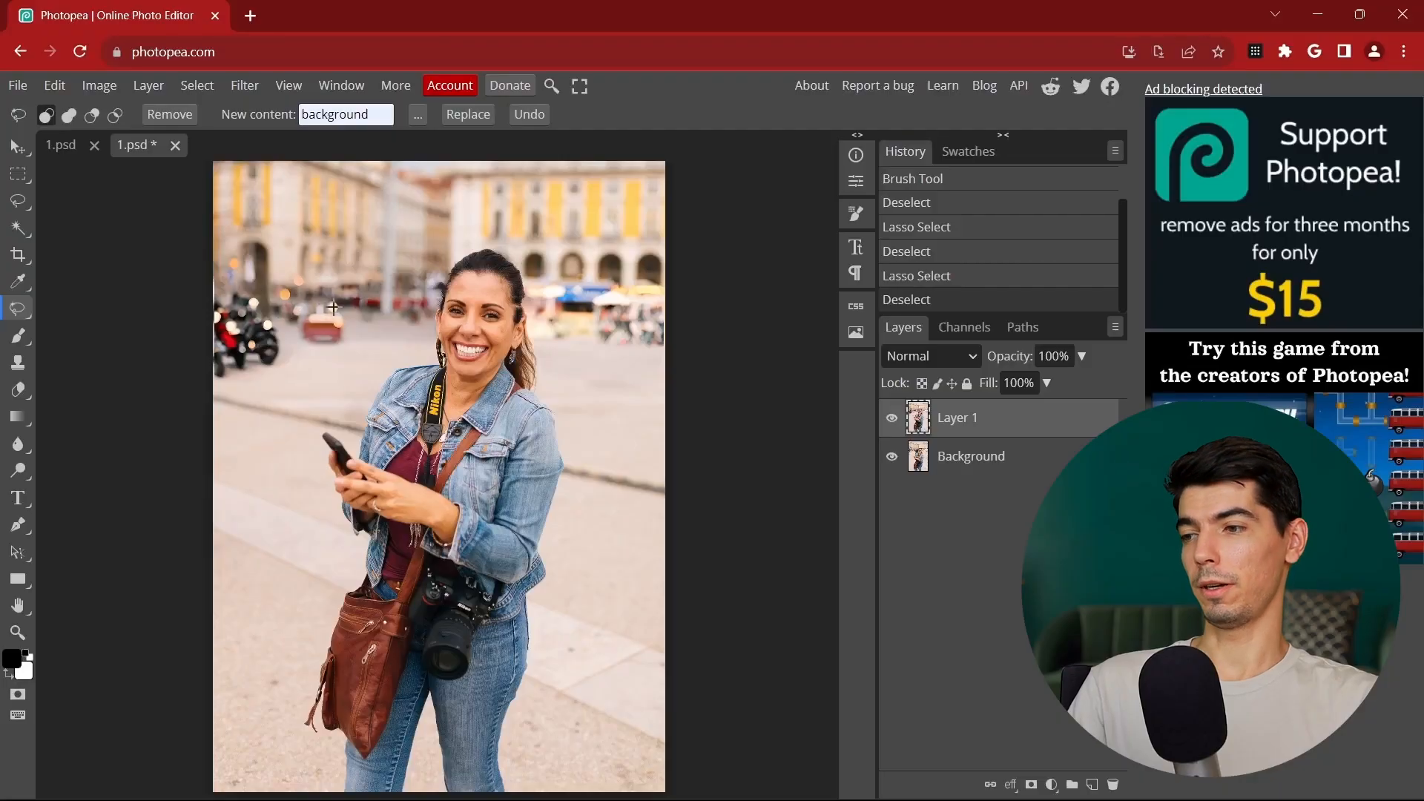
Step: Examine the generated motorbikes and vehicle in the background to the left of the woman at different zoom levels
left_click_drag(333, 322, 361, 409)
scroll(333, 381, "up", 5)
scroll(333, 387, "up", 3)
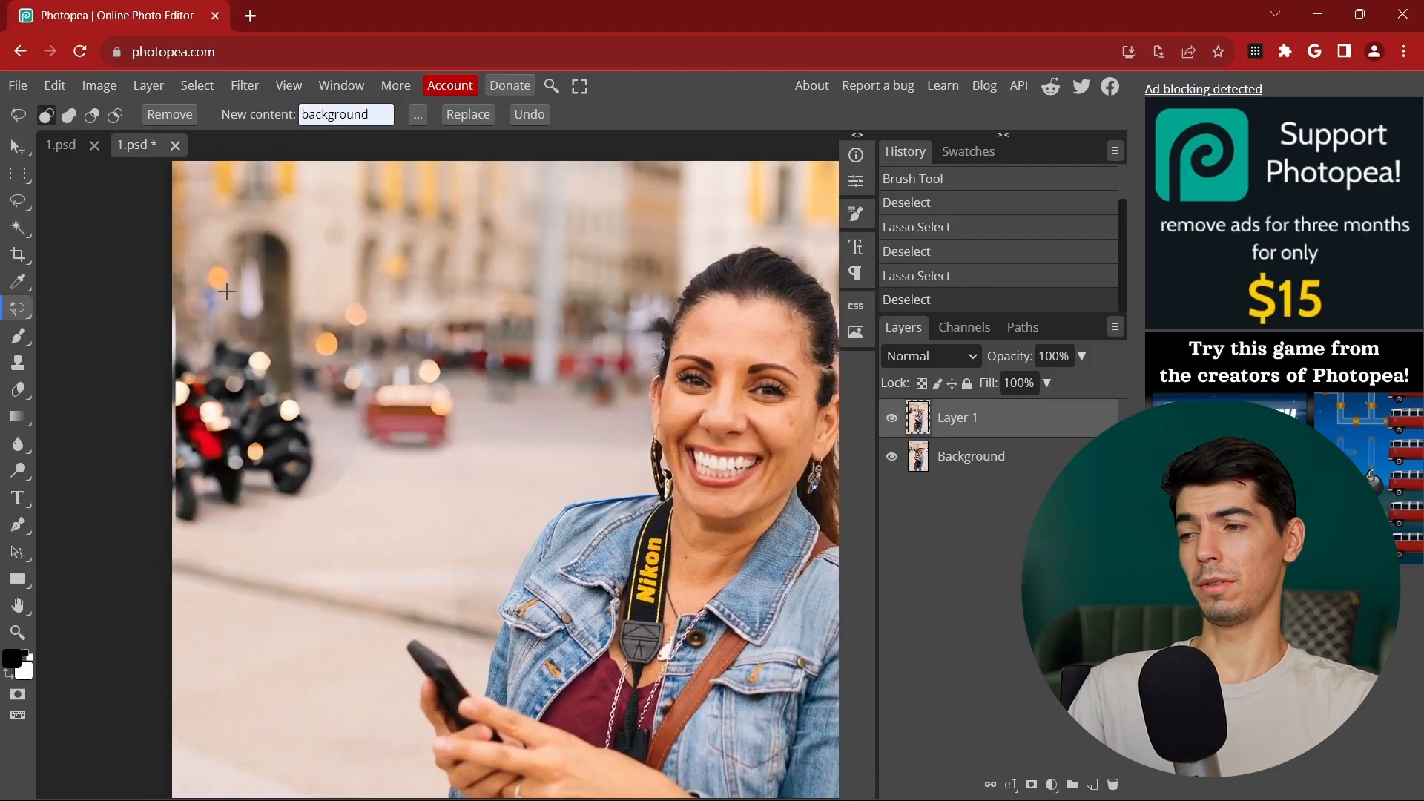
scroll(424, 361, "down", 4)
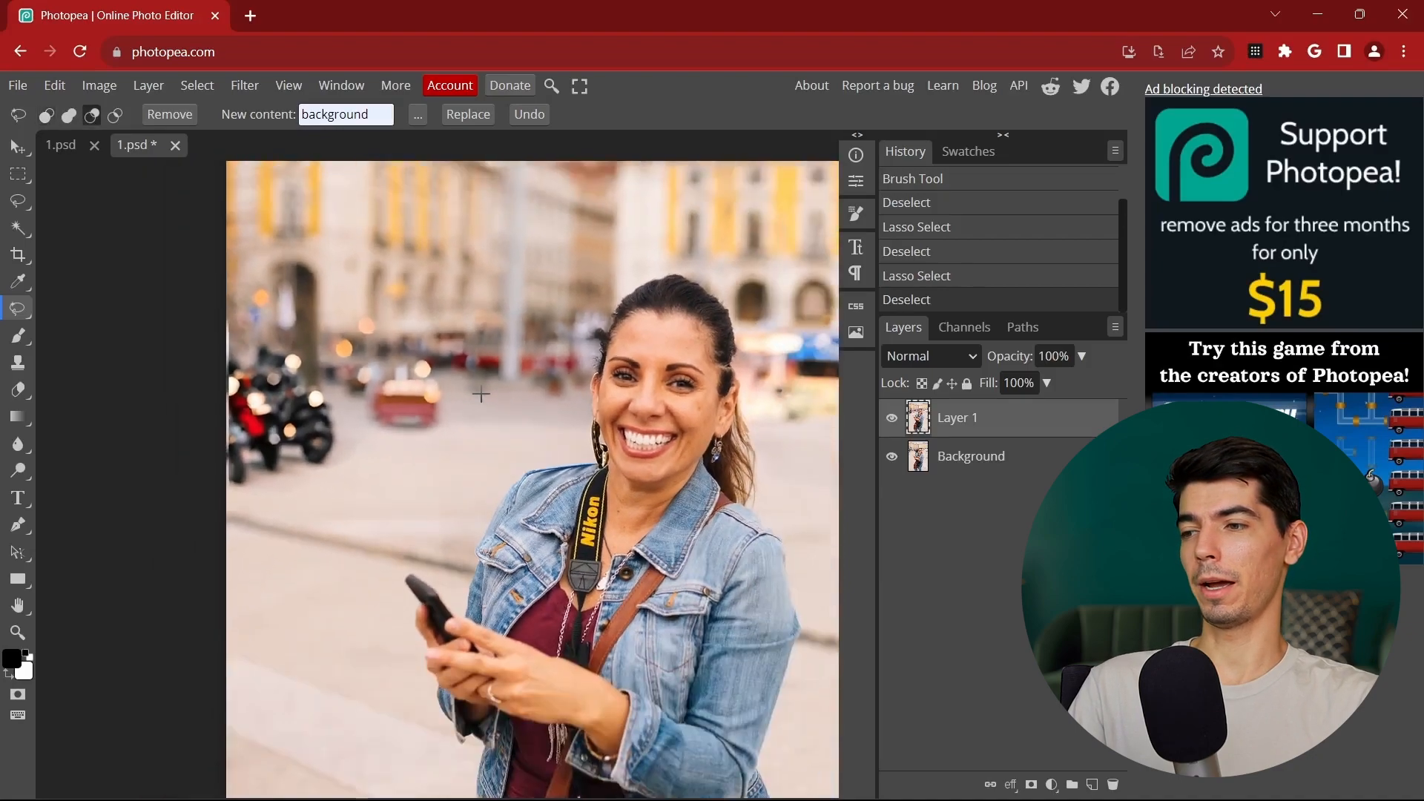
scroll(410, 338, "down", 1)
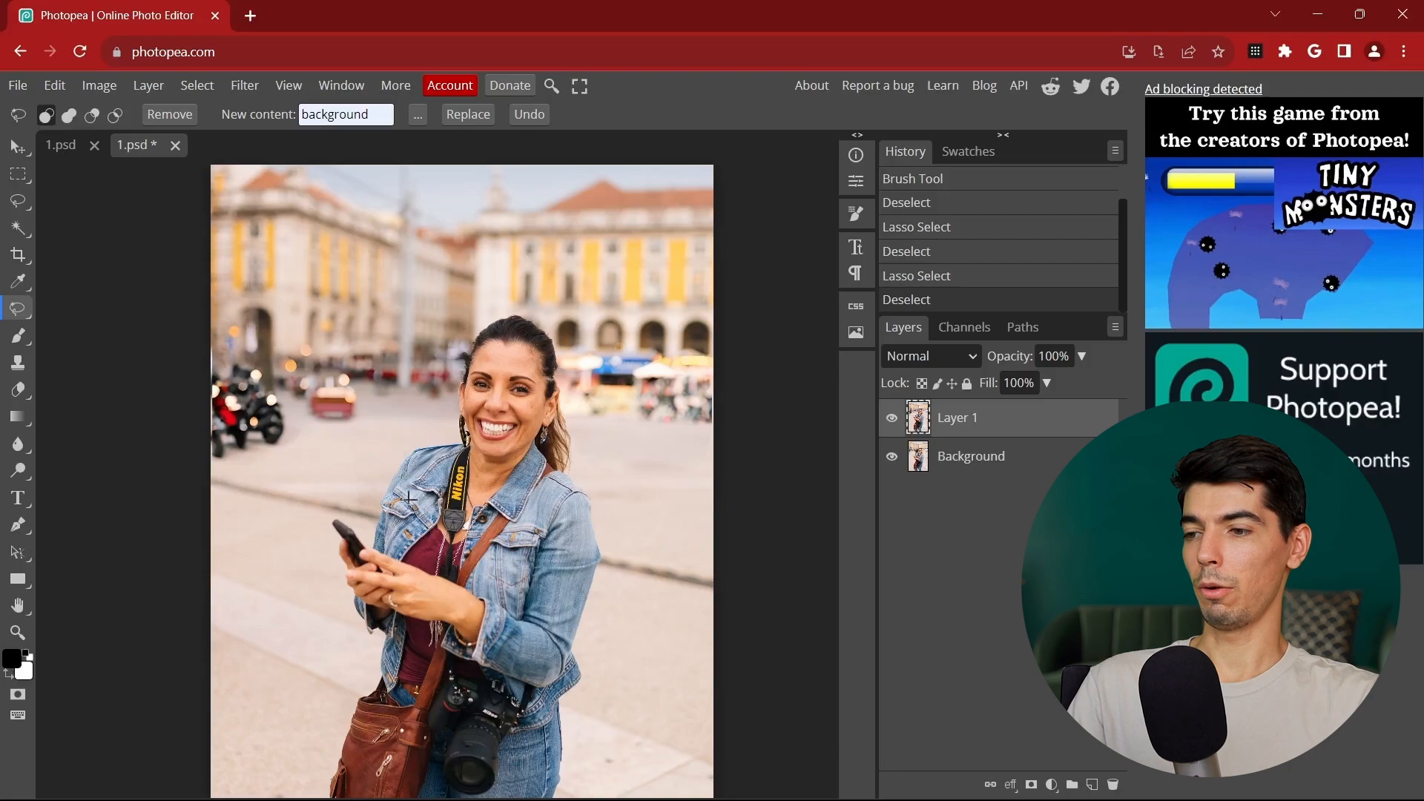
Step: Outline the woman's bag and camera together and try replacing them with "background" as the new content
scroll(408, 445, "down", 3)
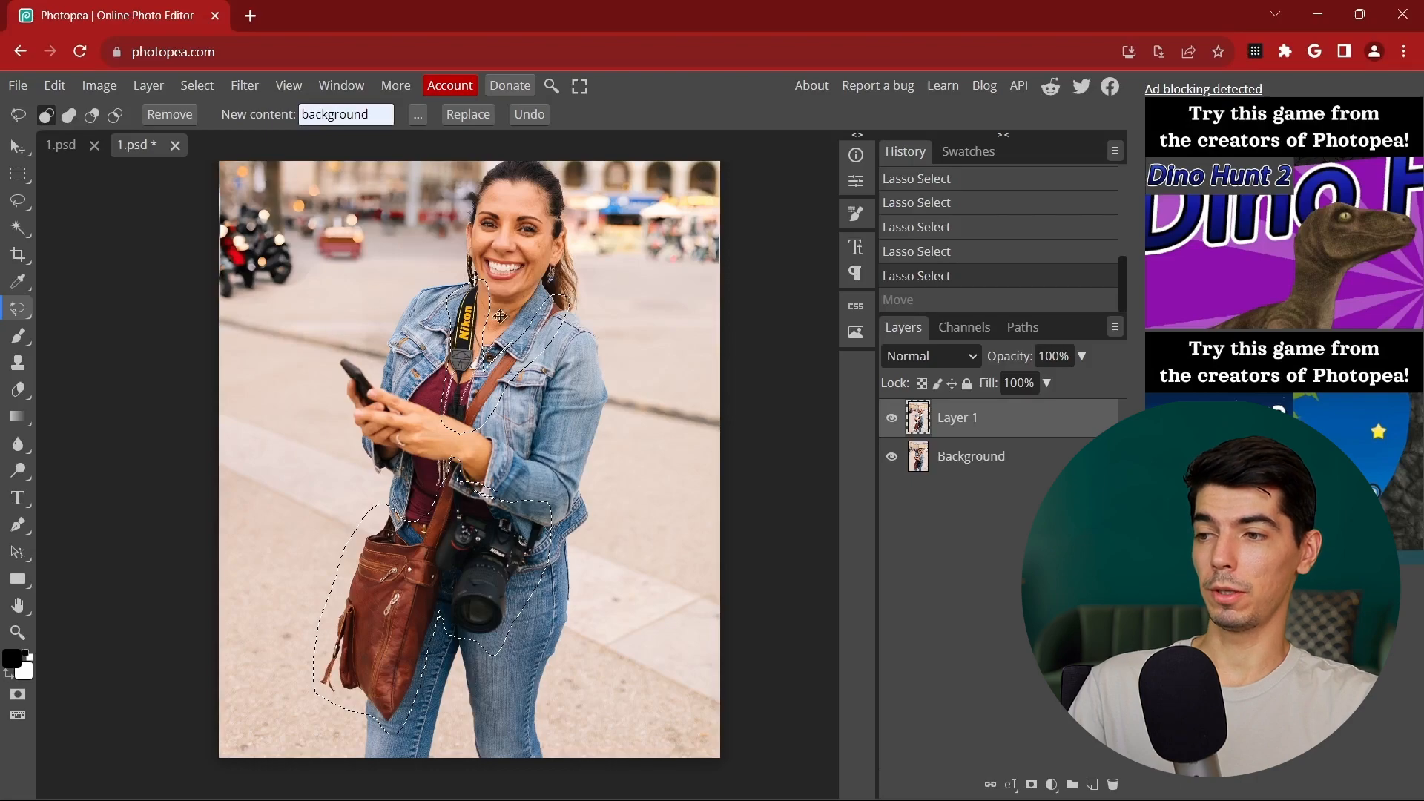
scroll(407, 374, "down", 3)
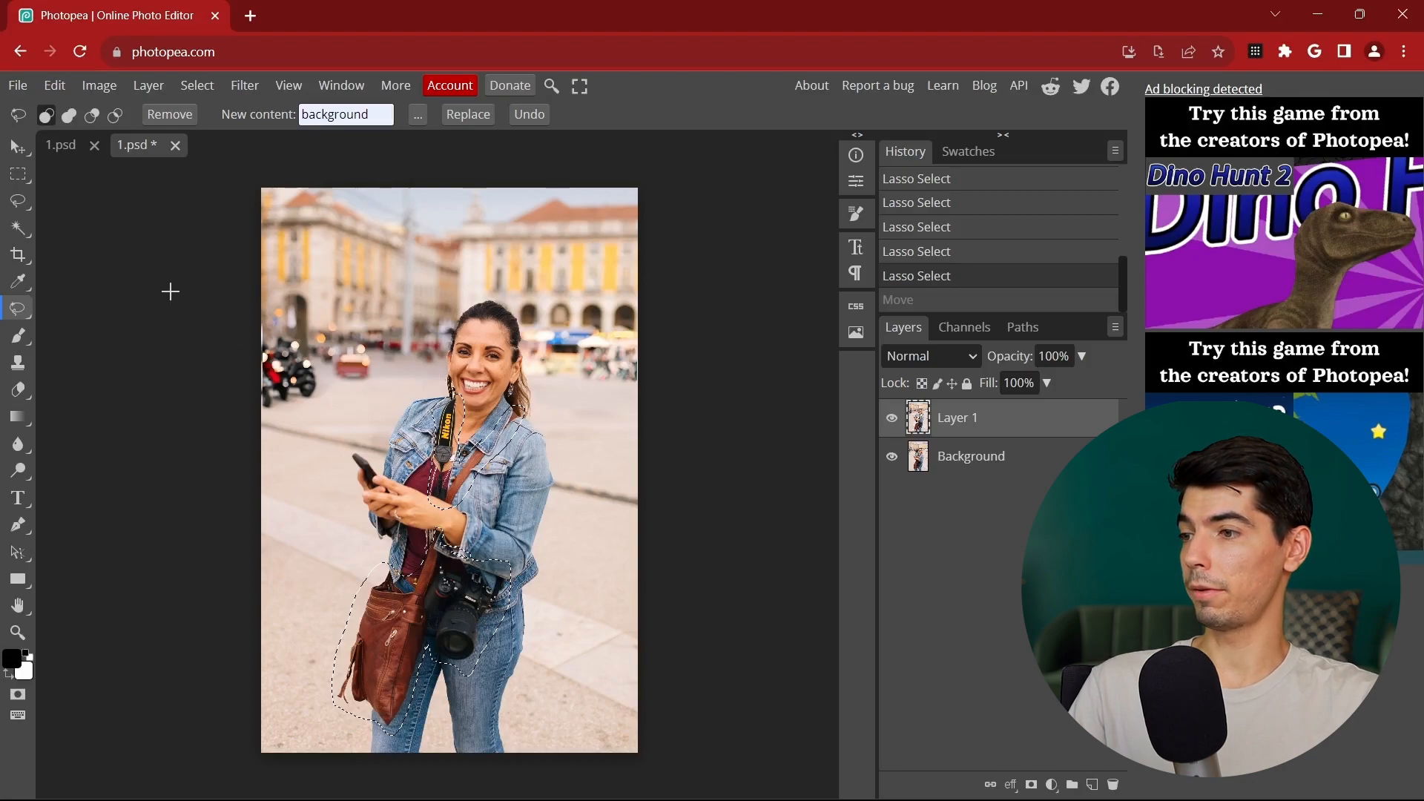
left_click(483, 114)
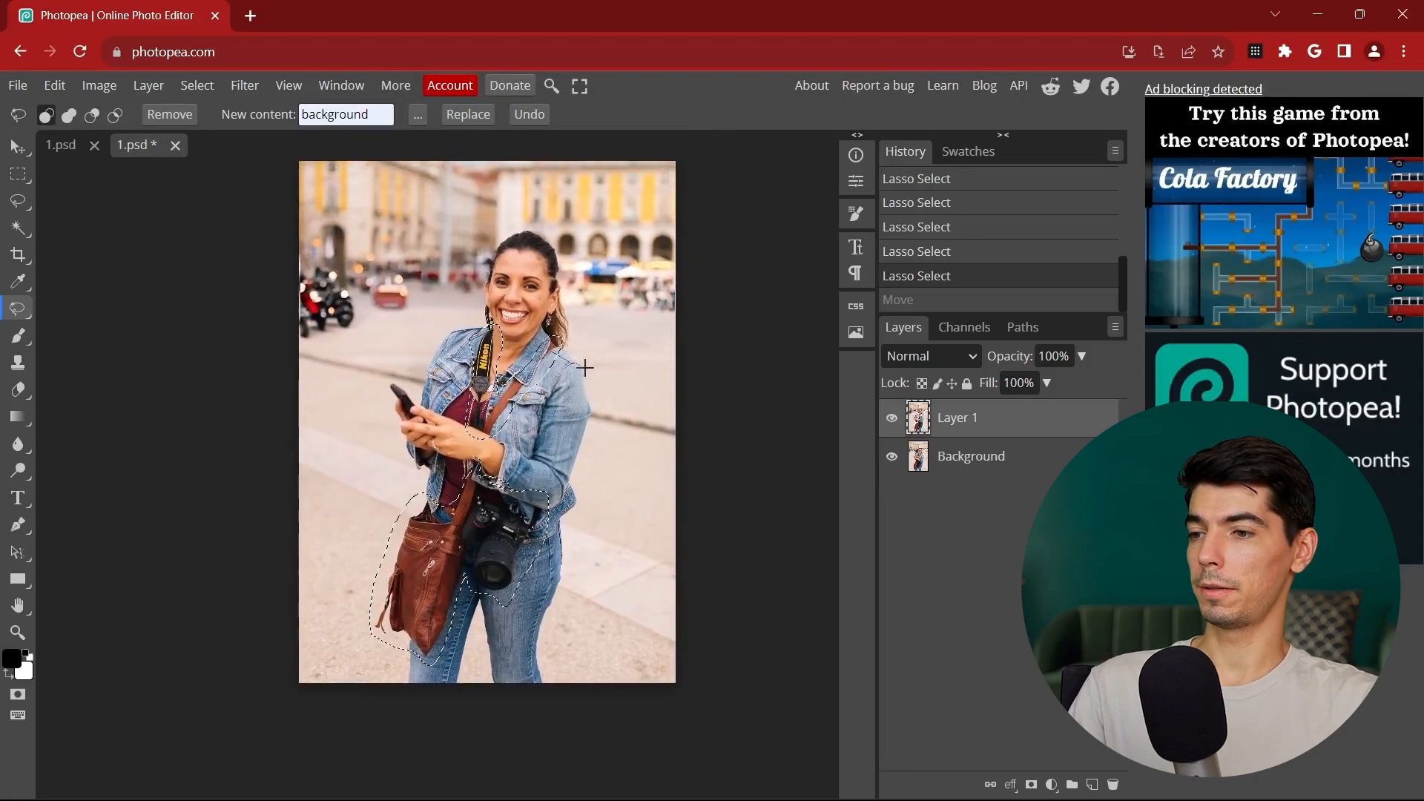
Step: Outline only the camera hanging at the woman's waist, remove it, deselect the area and inspect the fill
scroll(567, 532, "up", 5)
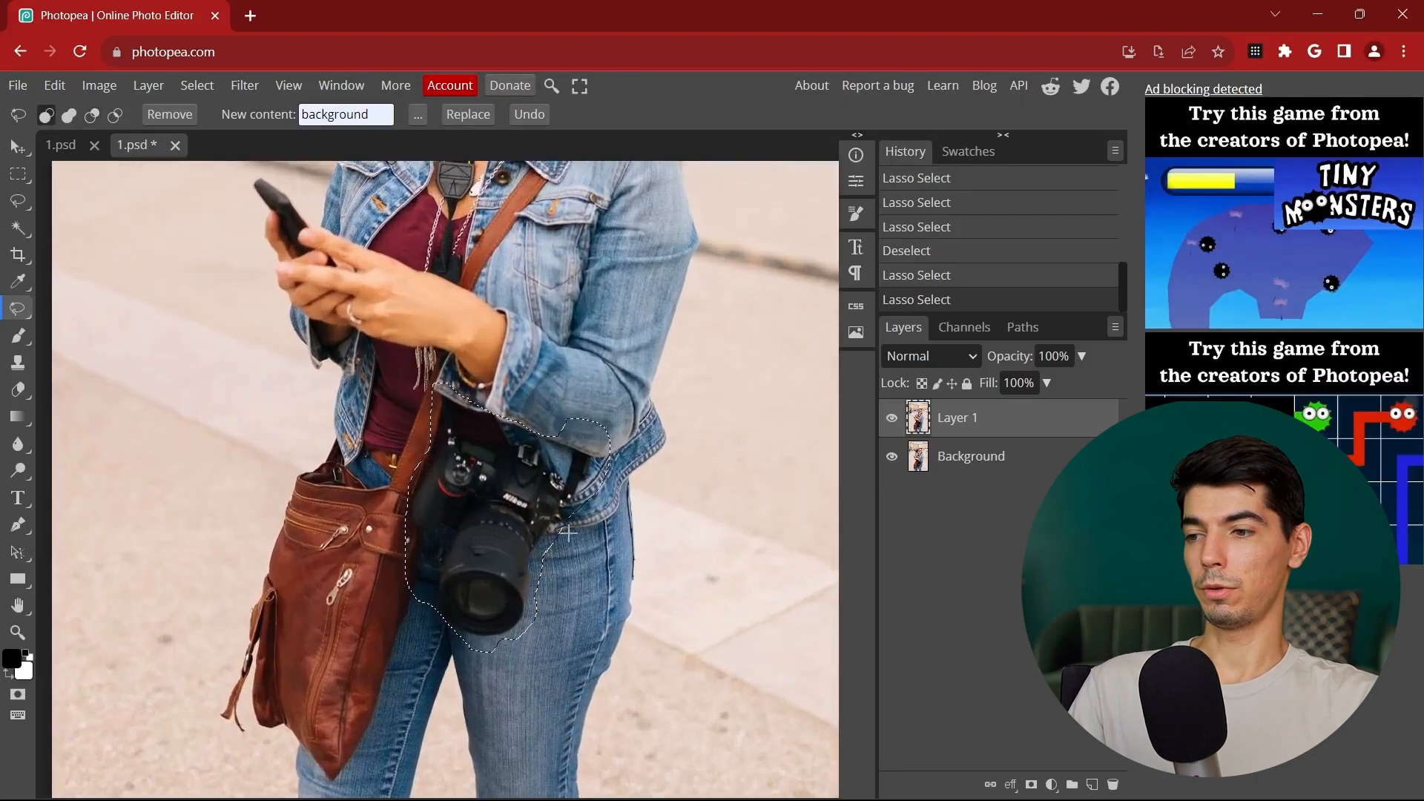
scroll(567, 532, "up", 2)
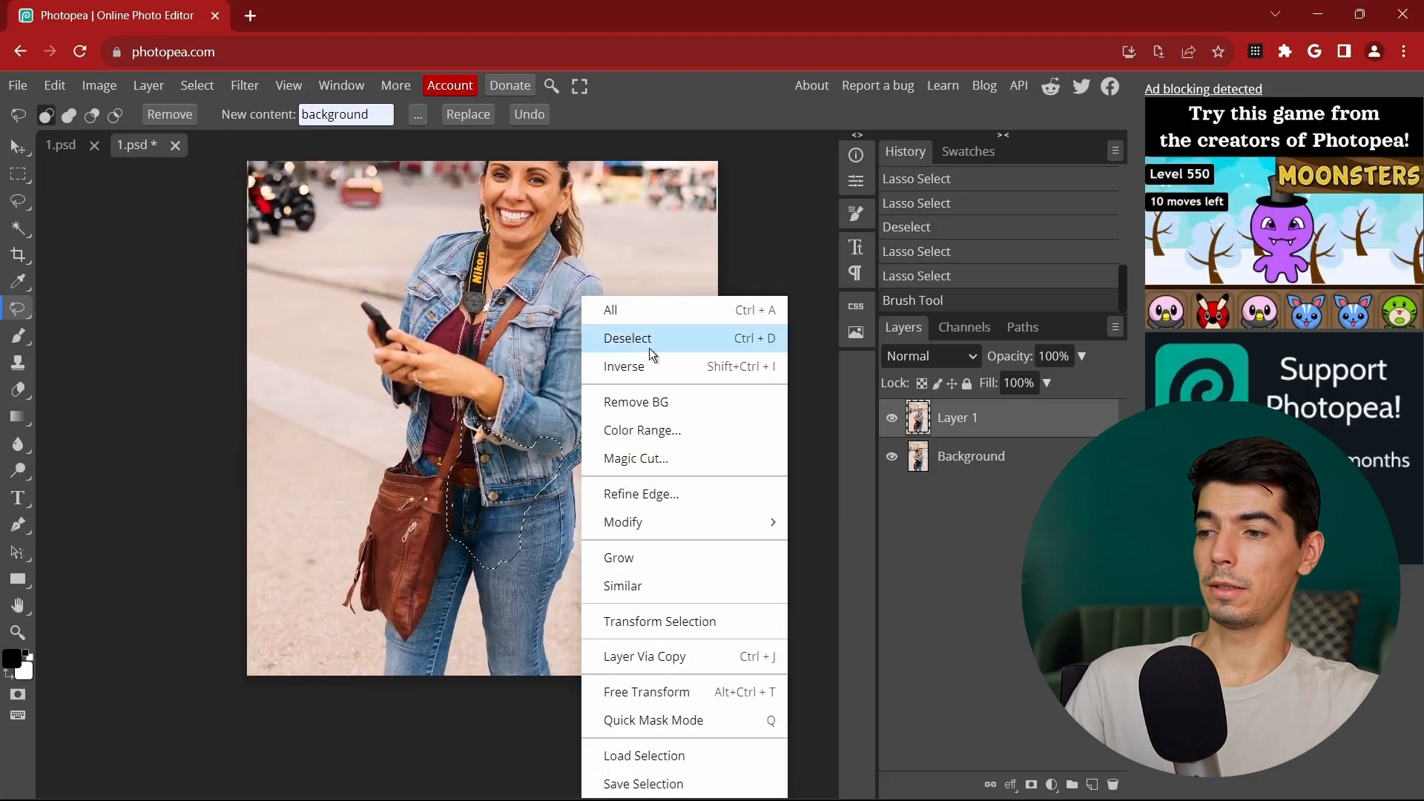
left_click(648, 348)
scroll(481, 440, "up", 5)
scroll(384, 529, "up", 5)
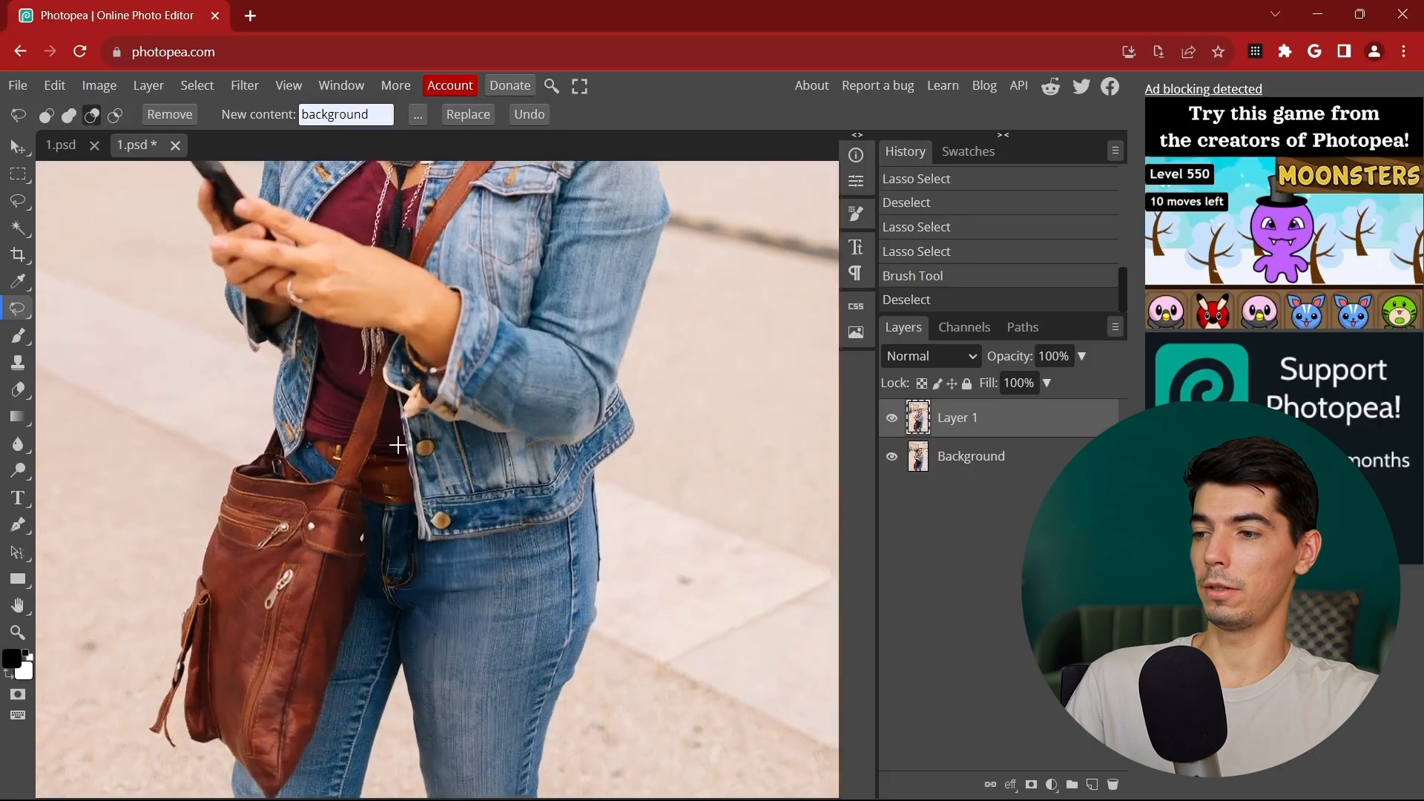
Step: Outline the brown shoulder bag and its strap, try removing them twice and undo each attempt, keeping the selection
scroll(450, 463, "down", 5)
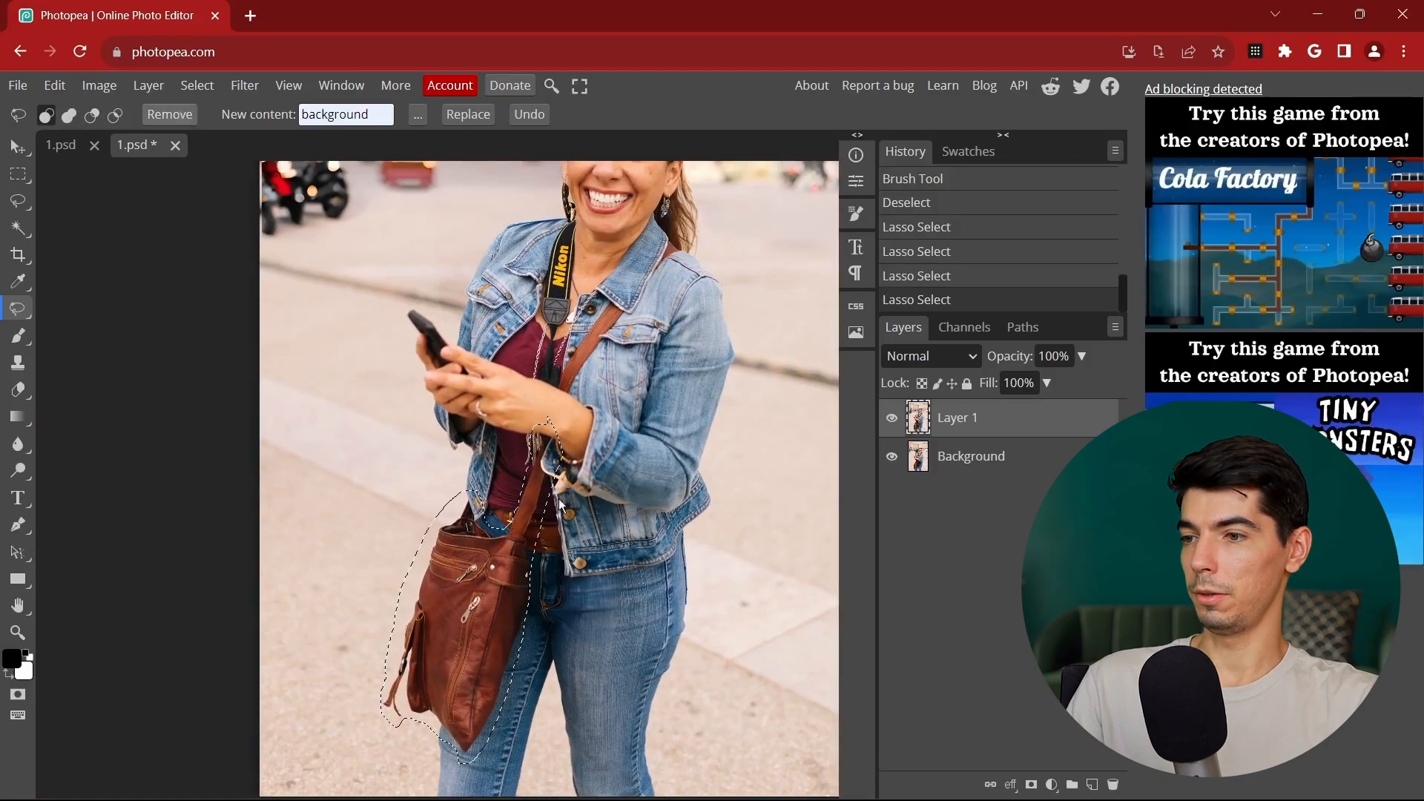
left_click(183, 117)
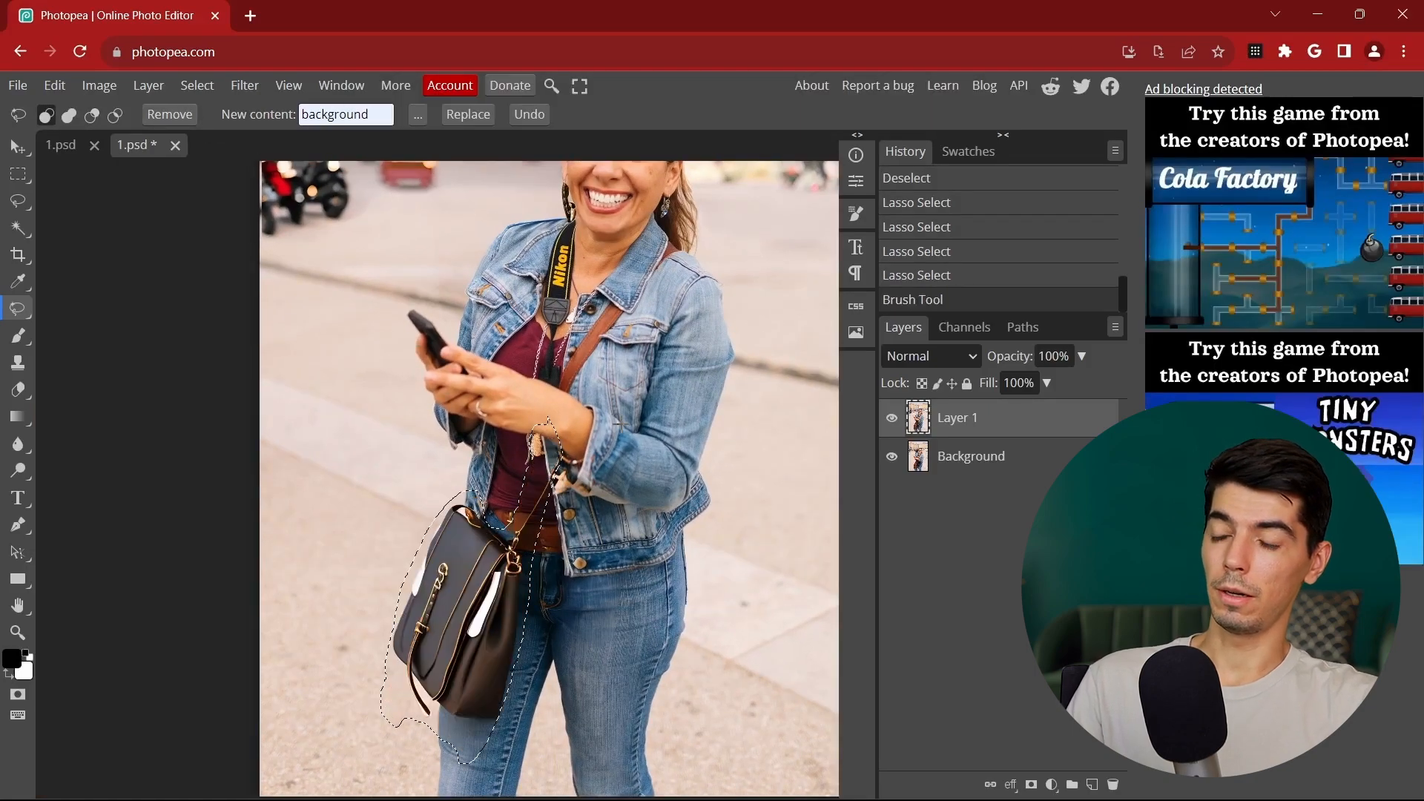
scroll(522, 623, "up", 4)
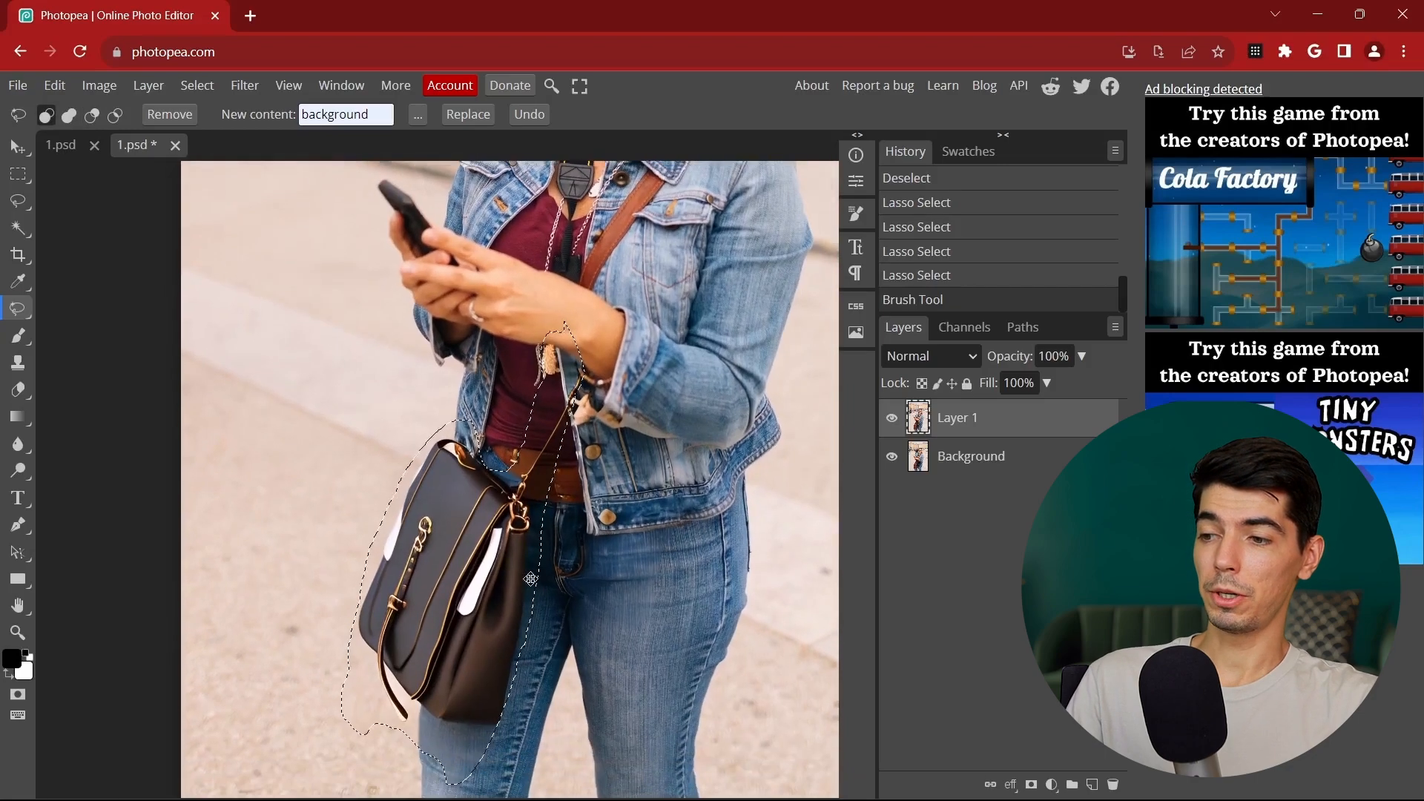
key("alt")
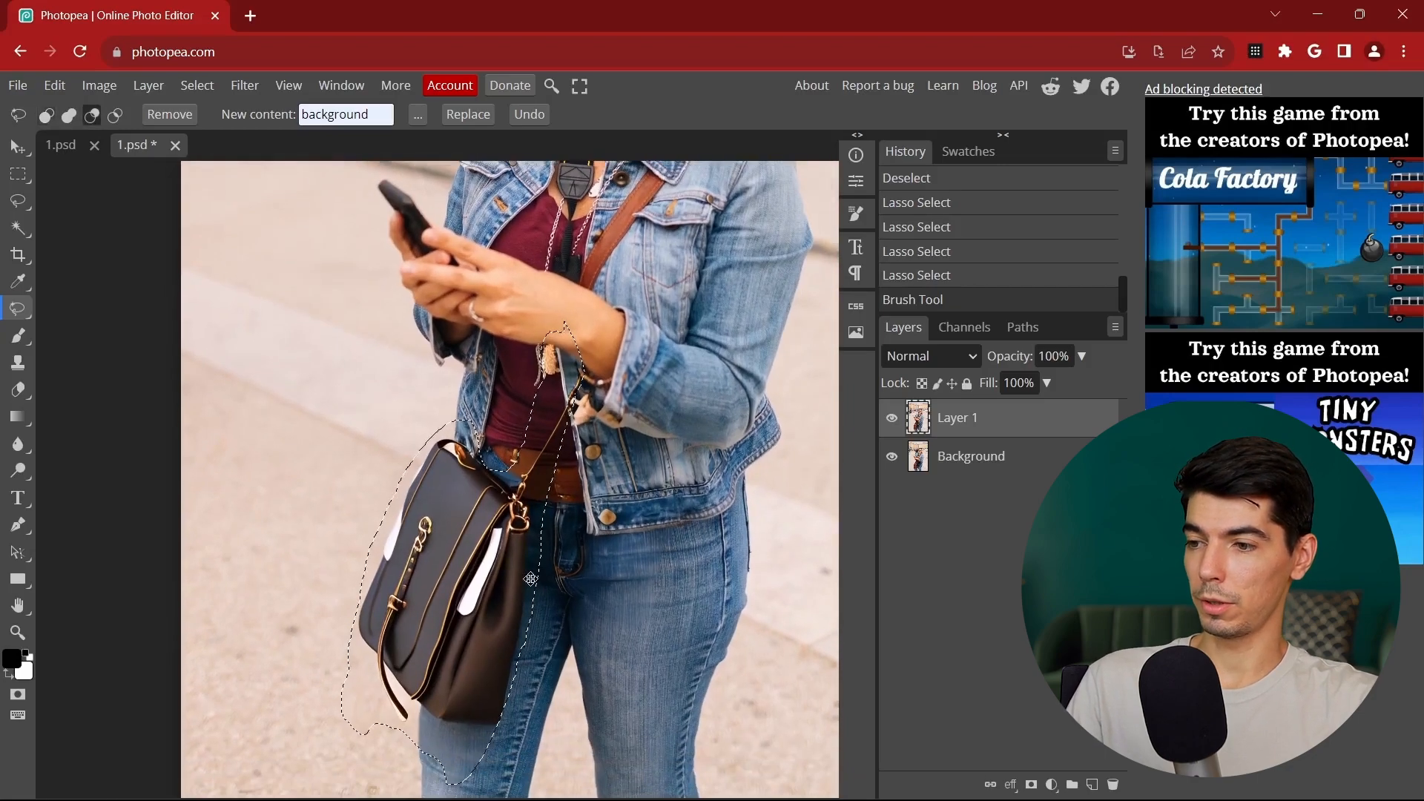
scroll(531, 578, "down", 3)
scroll(534, 548, "up", 4)
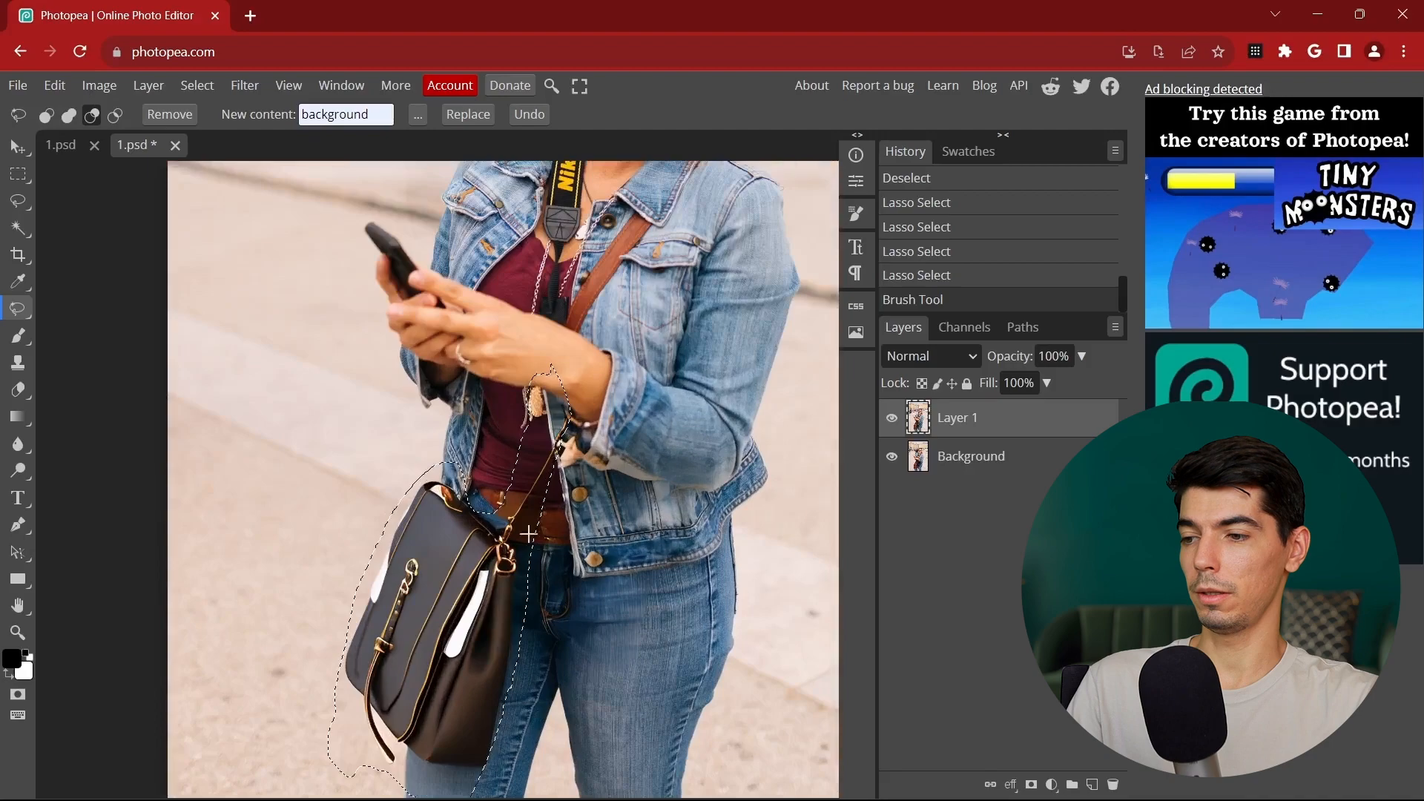
scroll(429, 601, "down", 4)
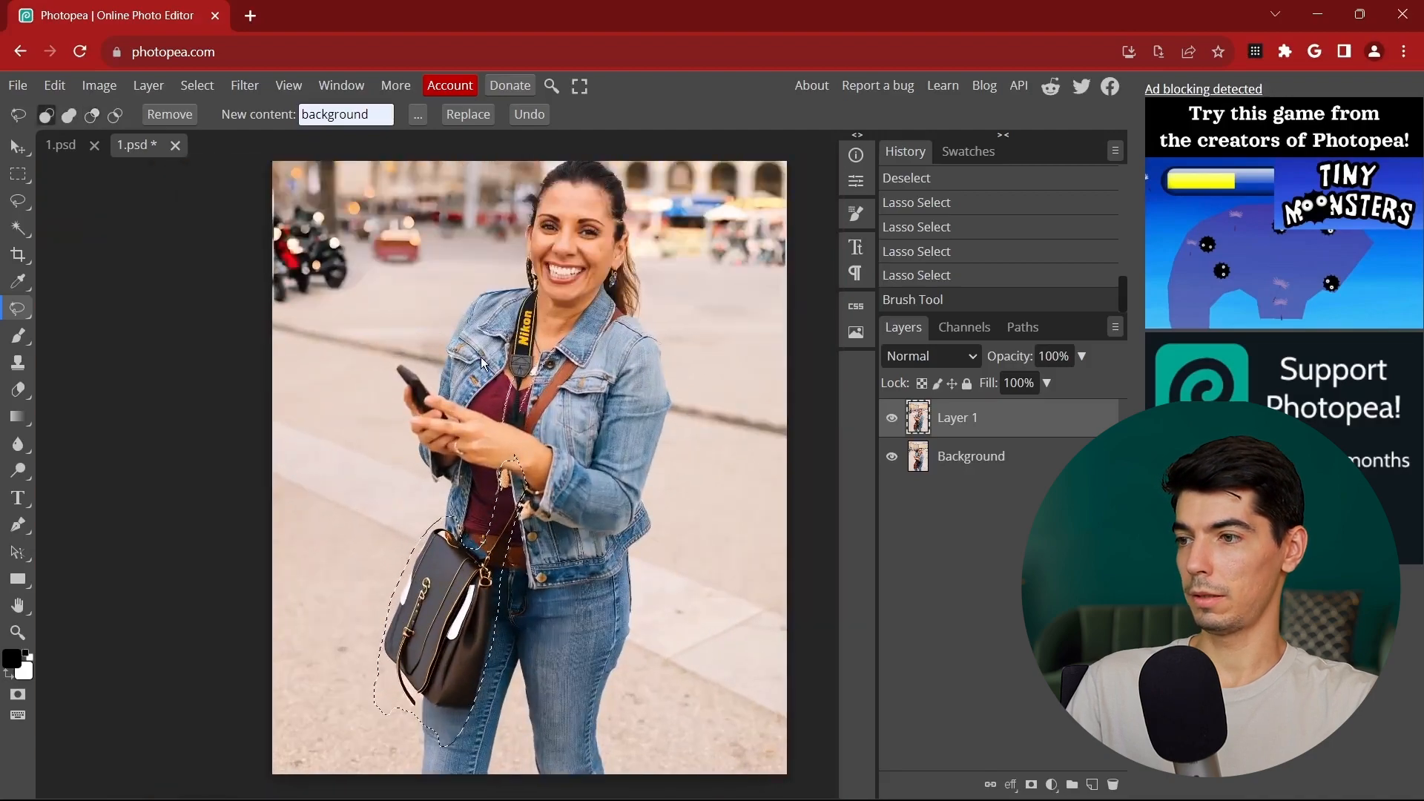
key("ctrl+z")
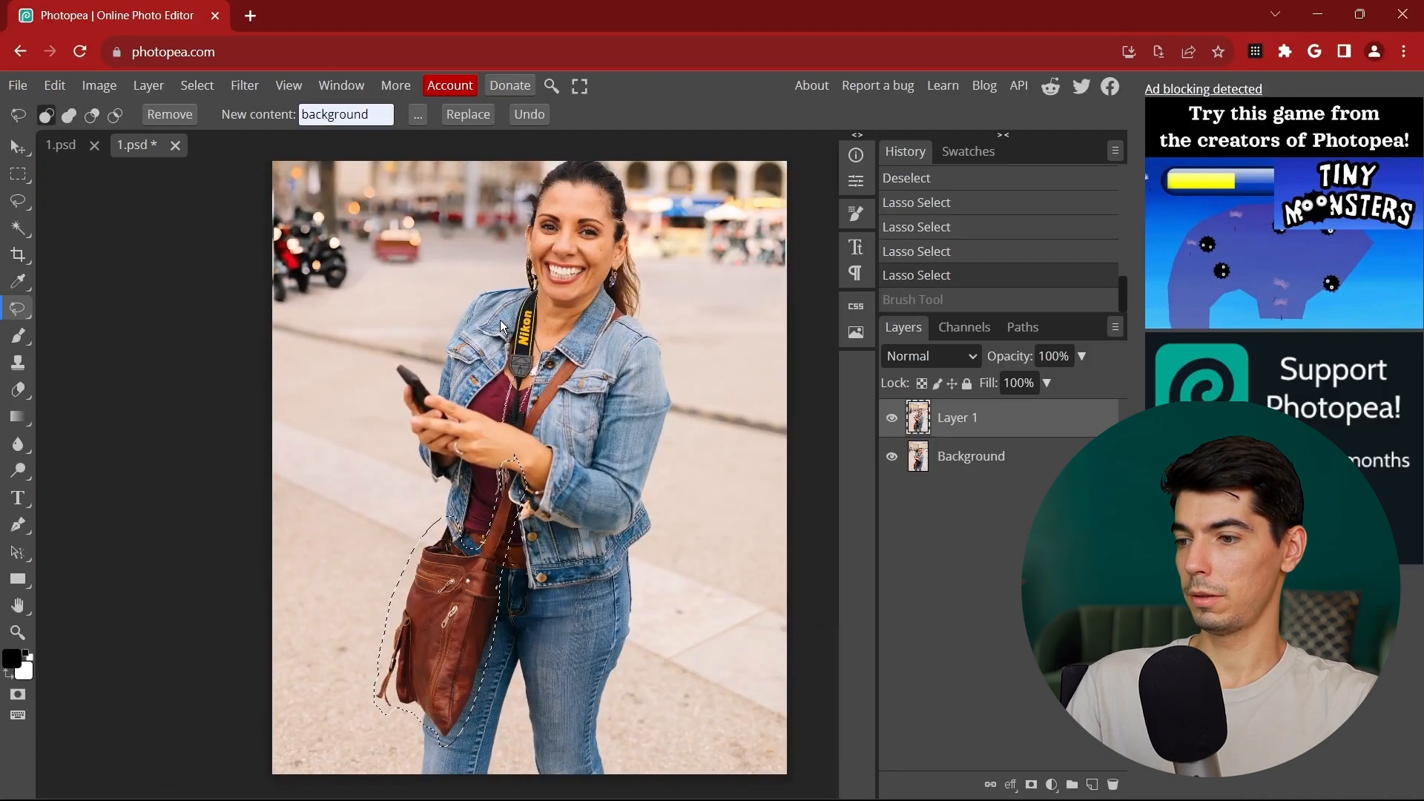
left_click(167, 115)
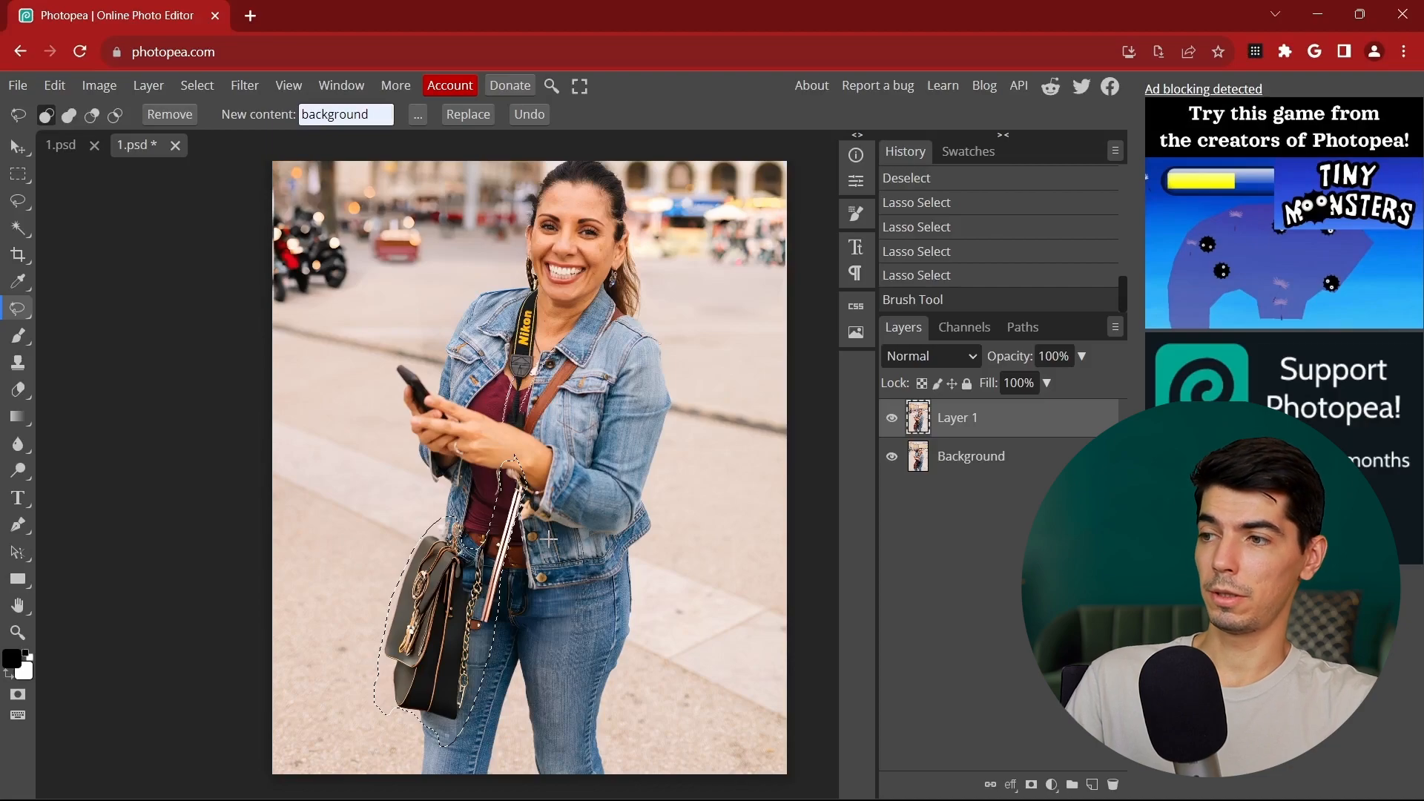
key("ctrl+z")
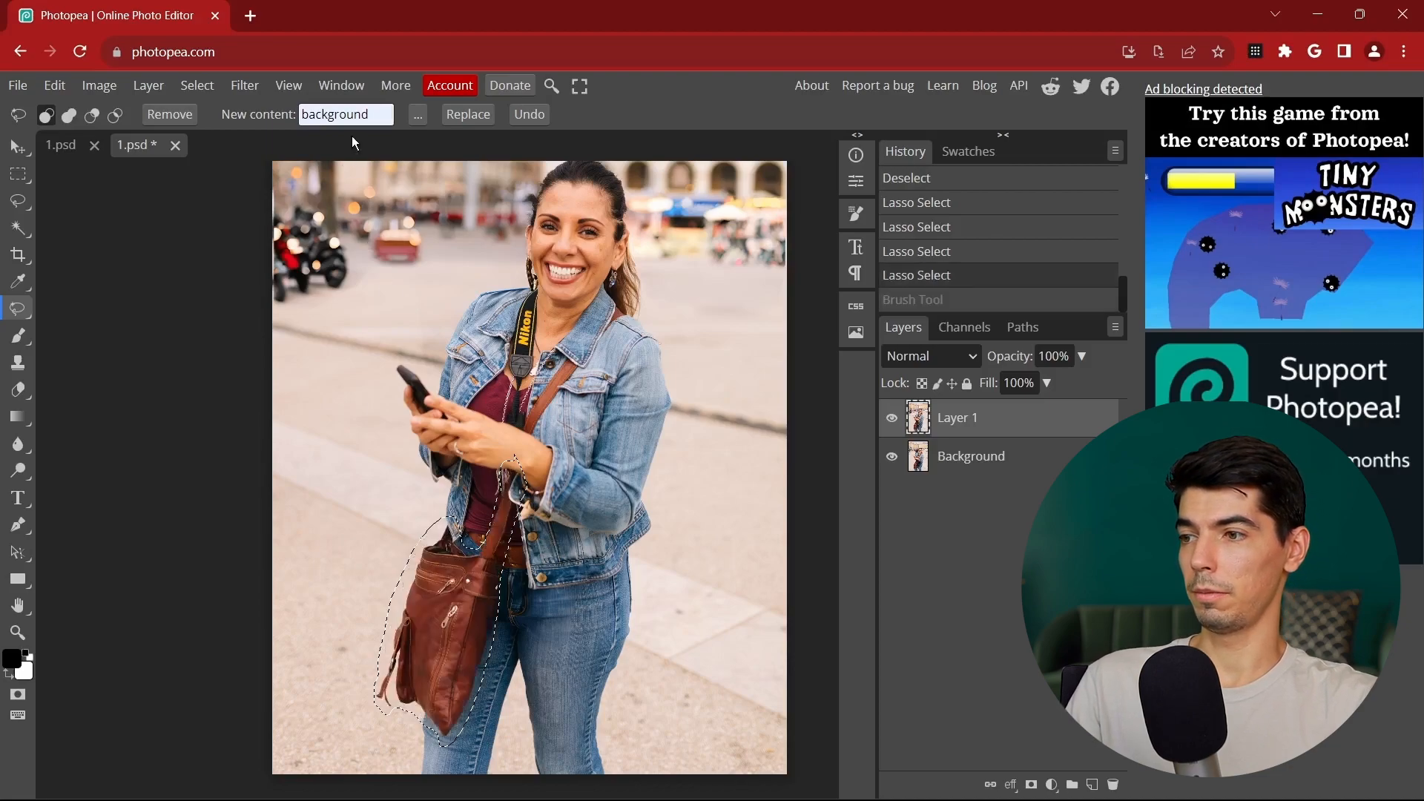
Step: Try replacing the selected shoulder bag with "jeans" as the new content, inspect the fill and undo it
left_click_drag(370, 115, 287, 113)
key("BackSpace")
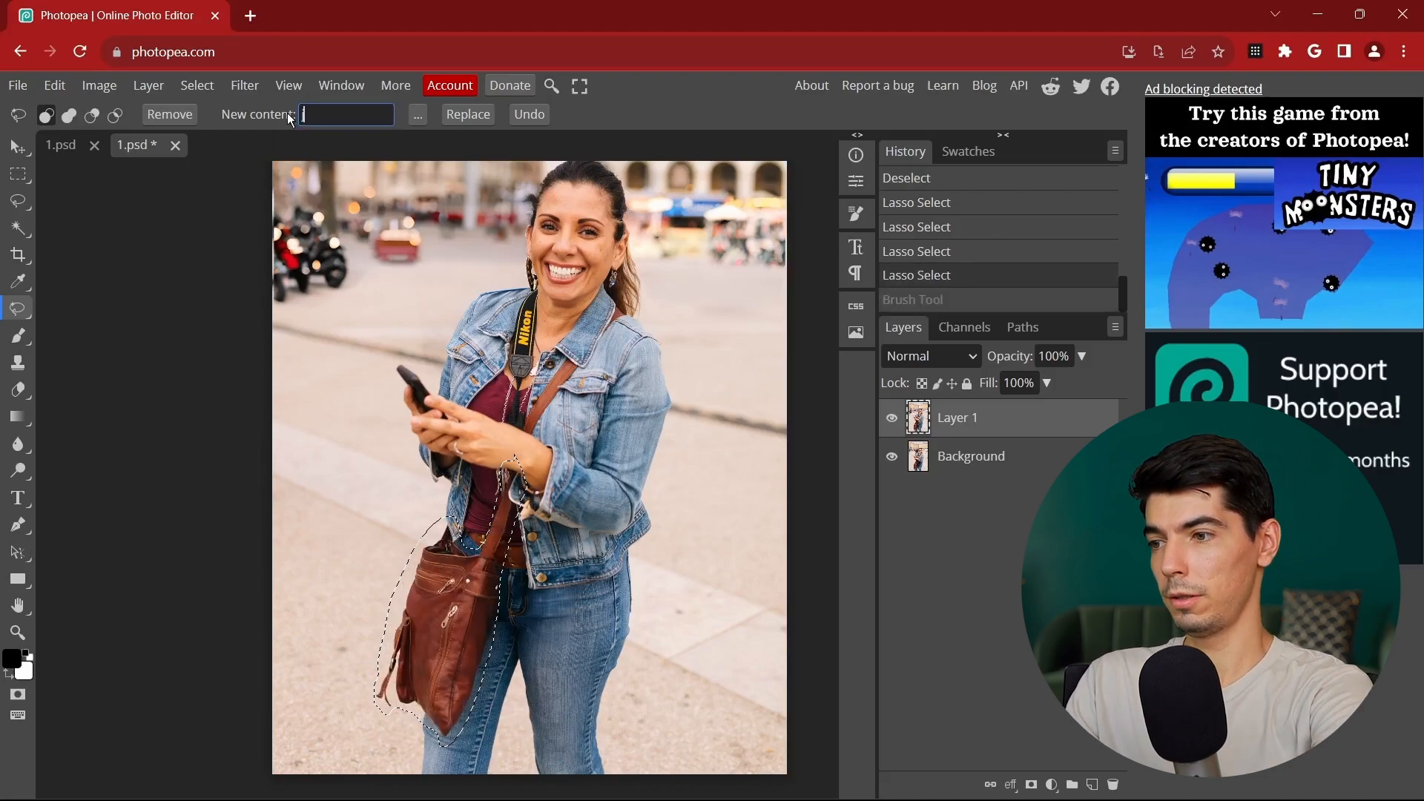
type("jeans")
left_click(468, 115)
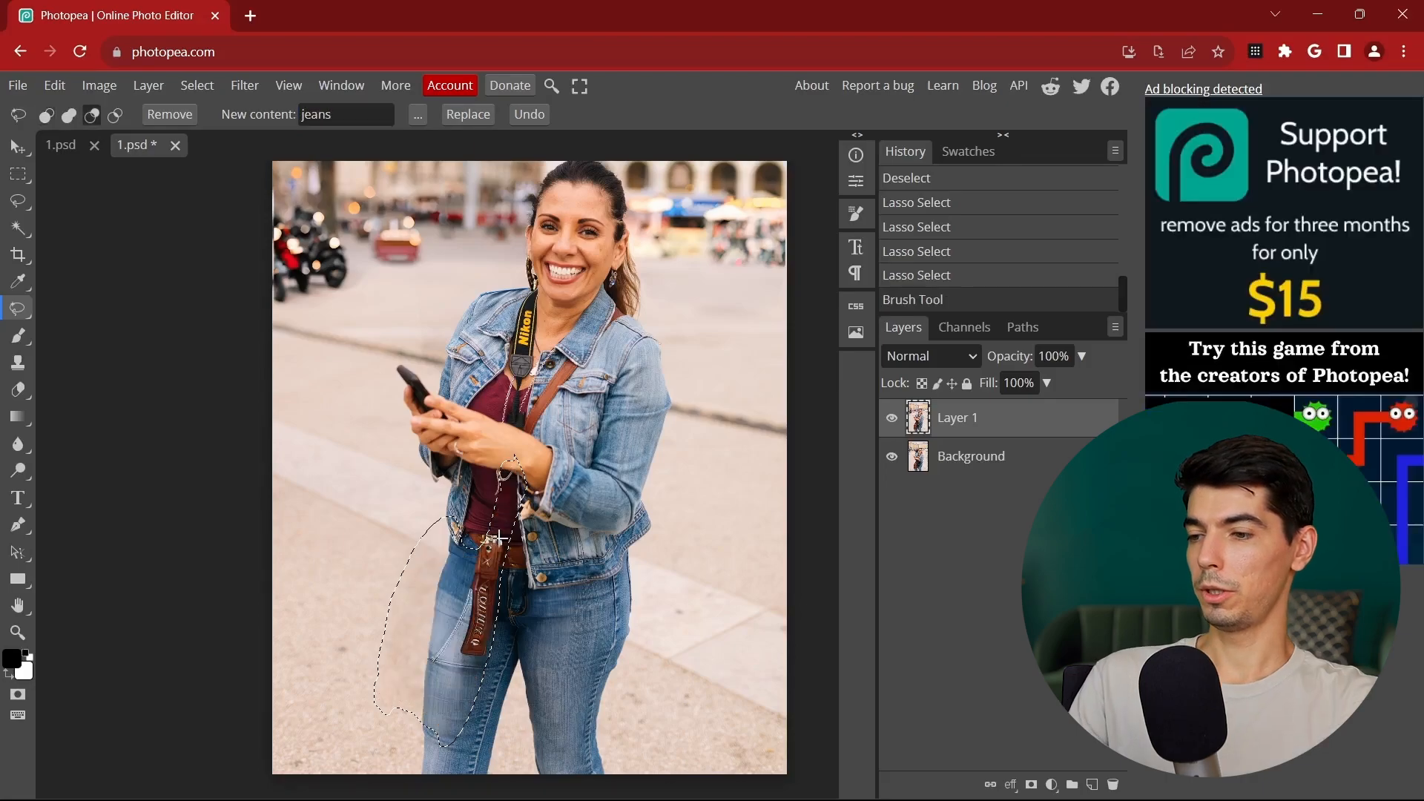
scroll(500, 538, "up", 4)
left_click_drag(514, 453, 519, 321)
scroll(476, 610, "up", 3)
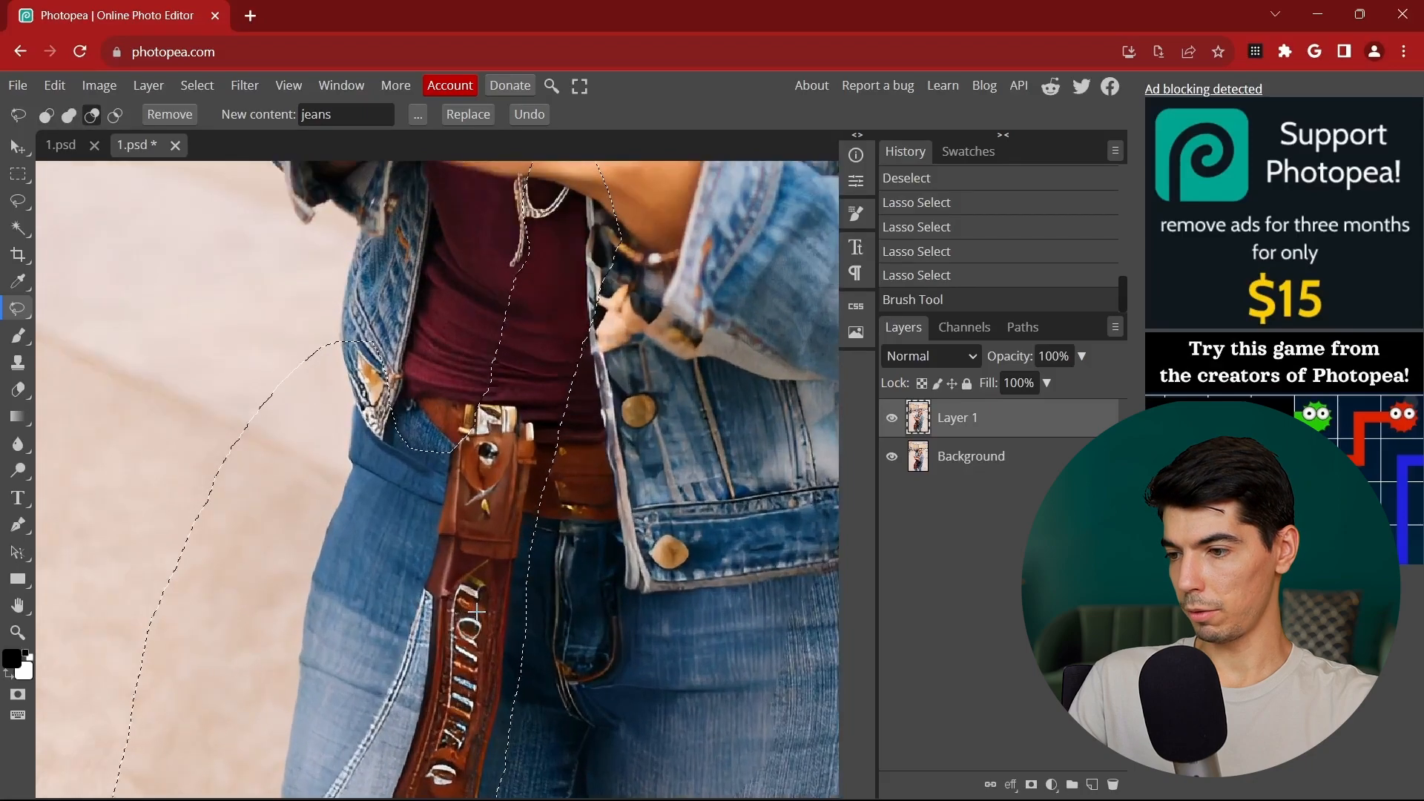
scroll(476, 610, "down", 6)
key("ctrl+z")
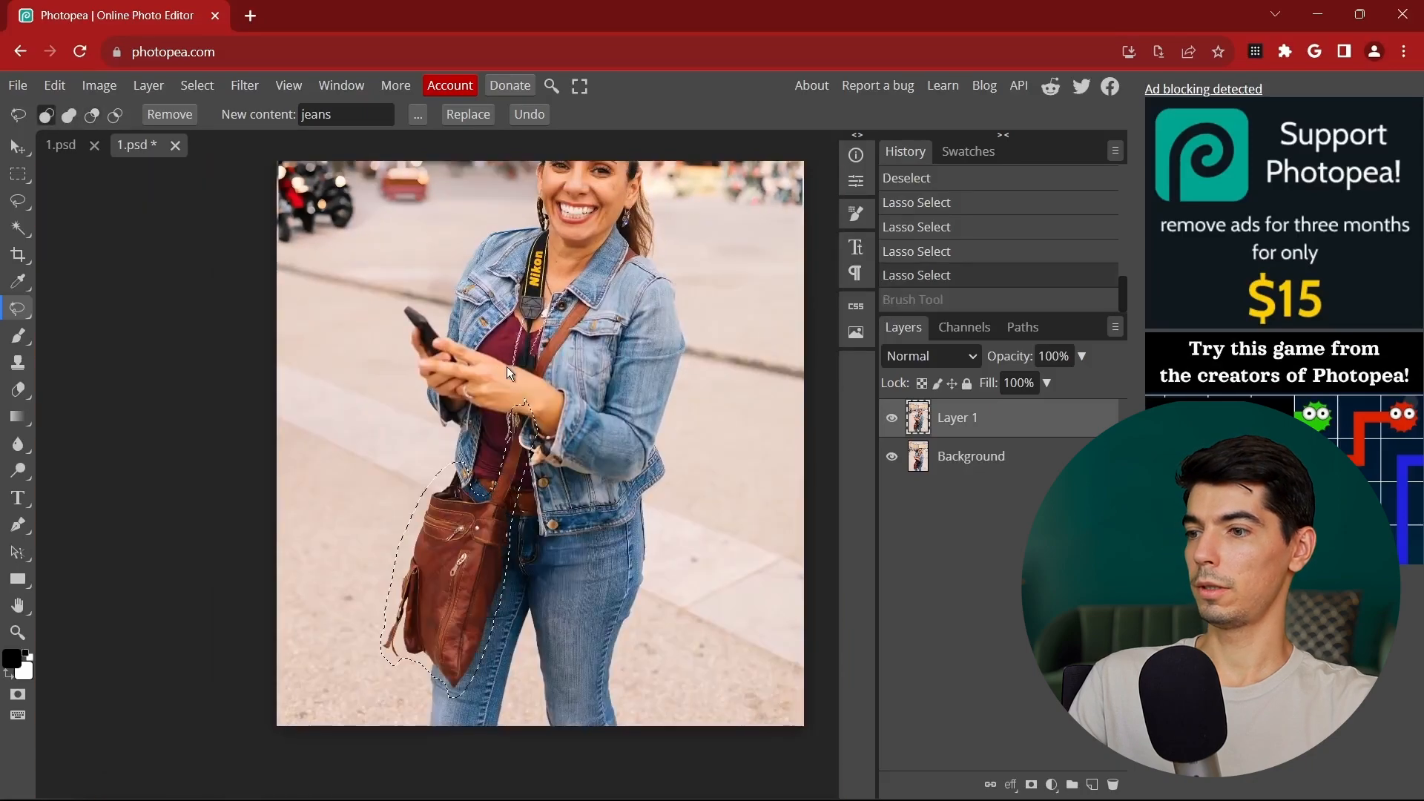
Step: Replace the selected shoulder bag with "jeans" as the new content again and inspect the fill around the hip
left_click(461, 115)
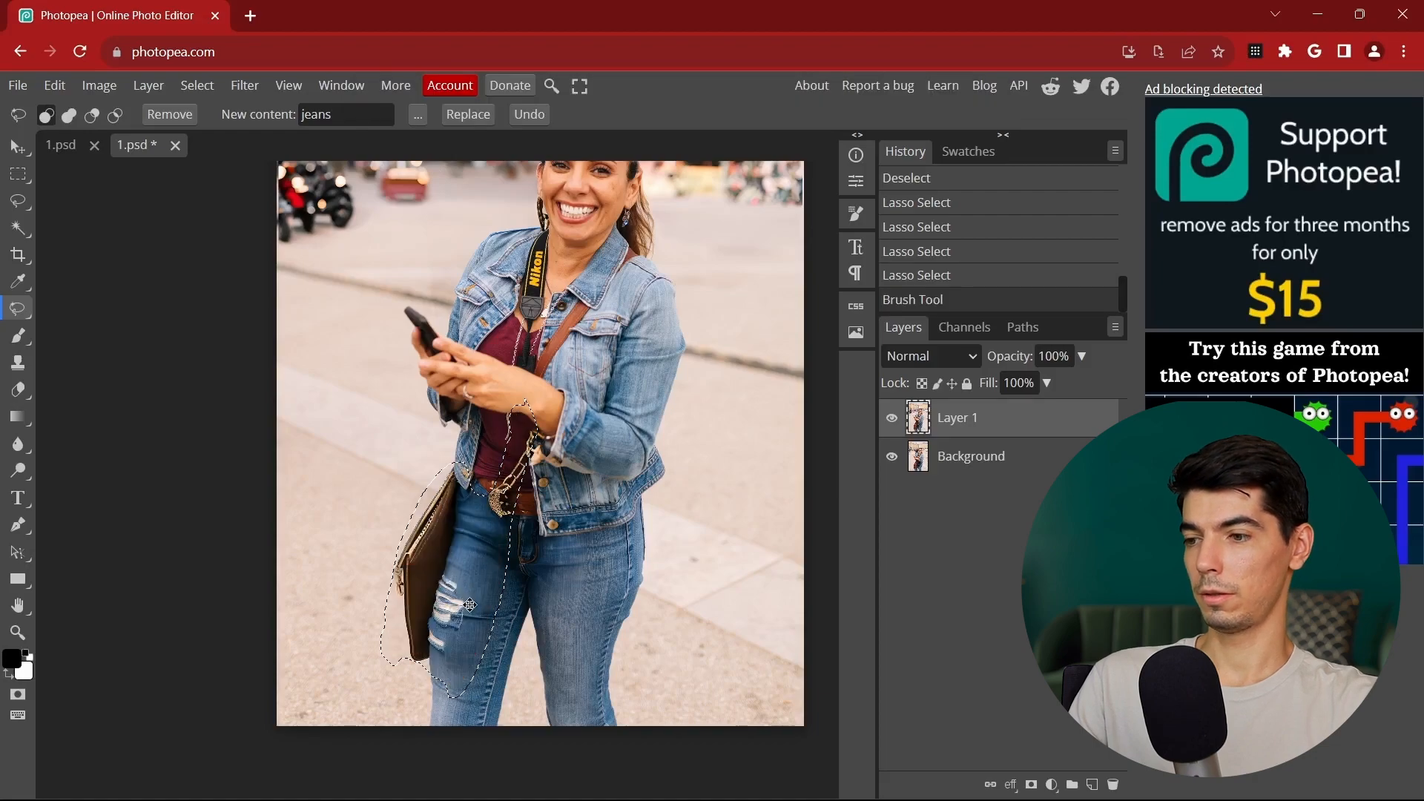
scroll(445, 653, "up", 3)
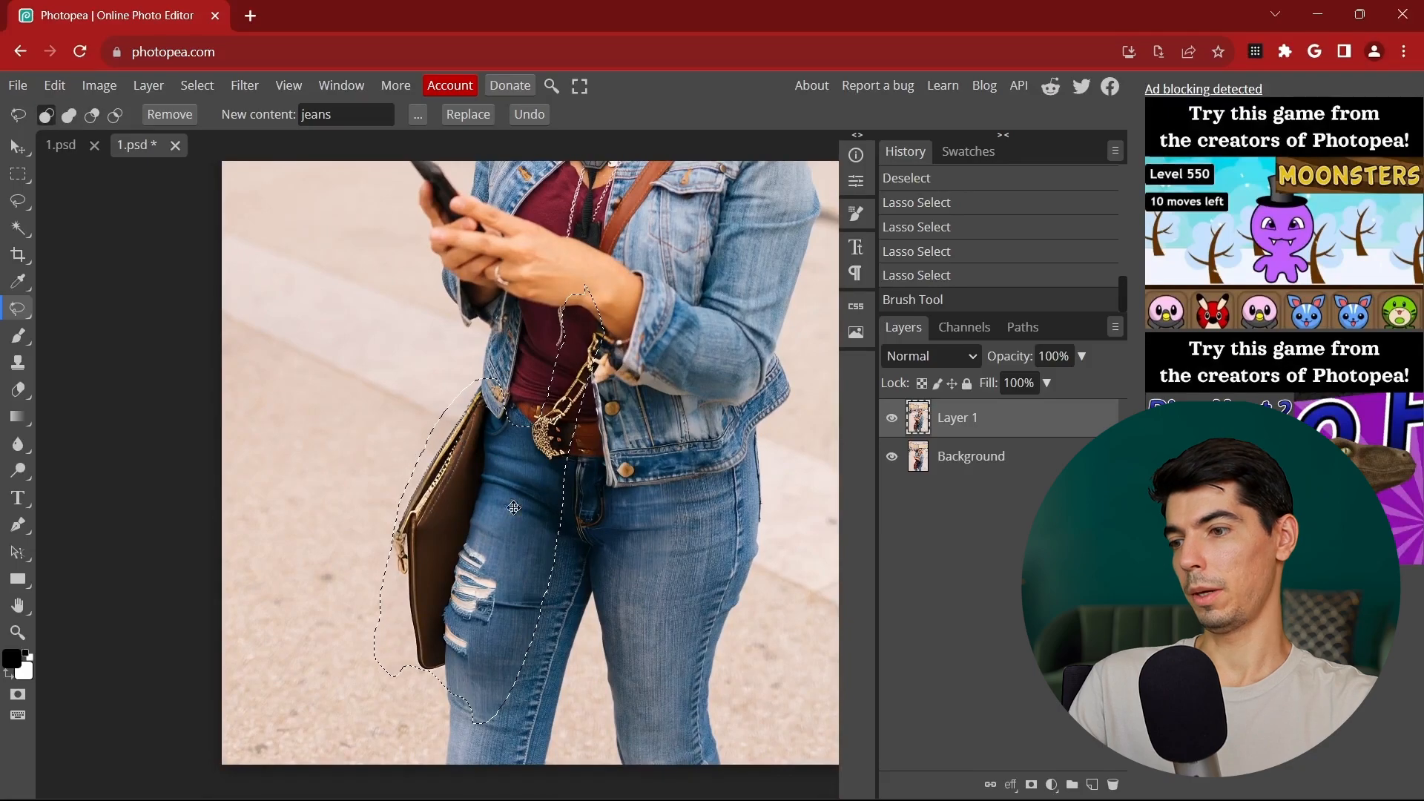
scroll(593, 497, "down", 5)
scroll(519, 371, "up", 4)
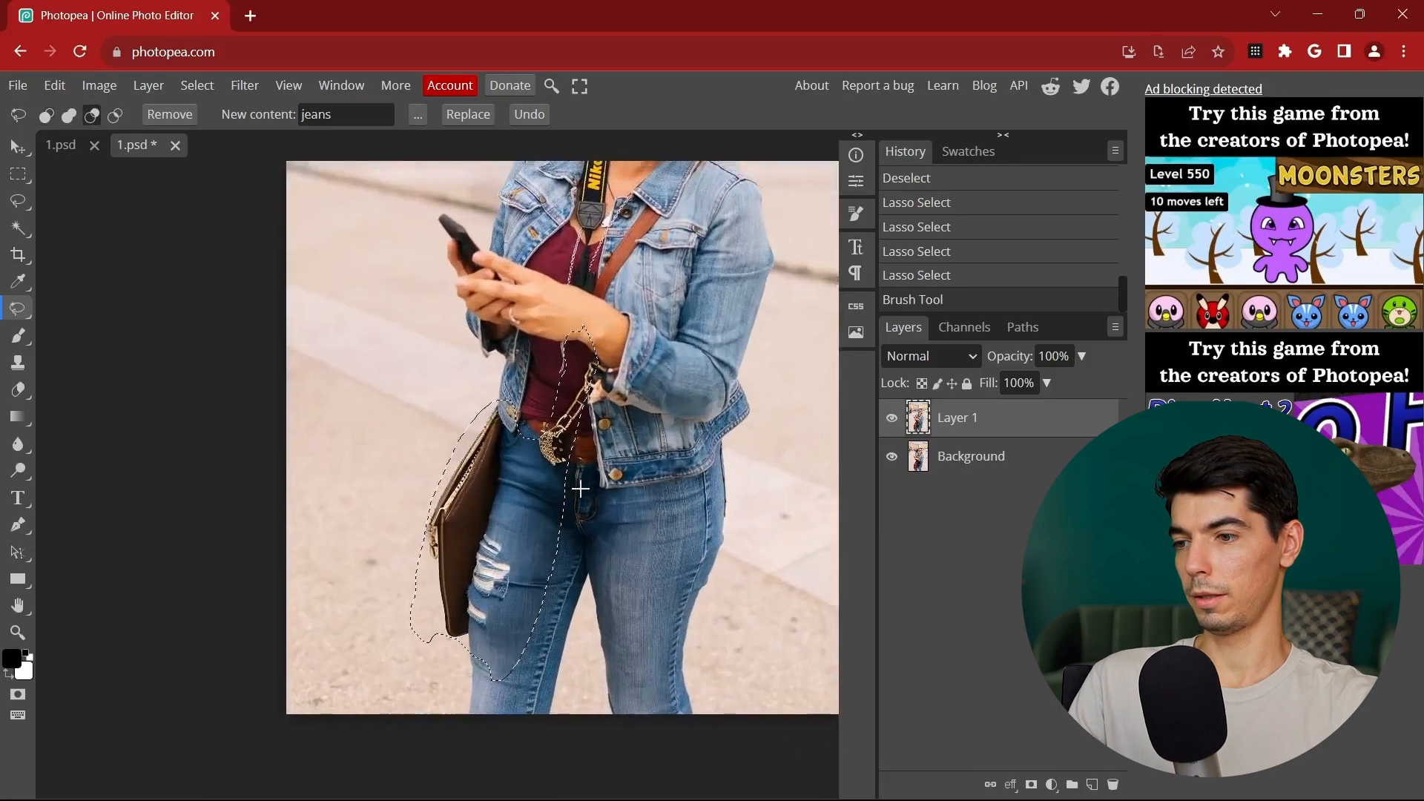
Step: Outline the leftover bag beside the thigh, try removing it, and undo back to the original shoulder bag selection
right_click(505, 288)
left_click(553, 334)
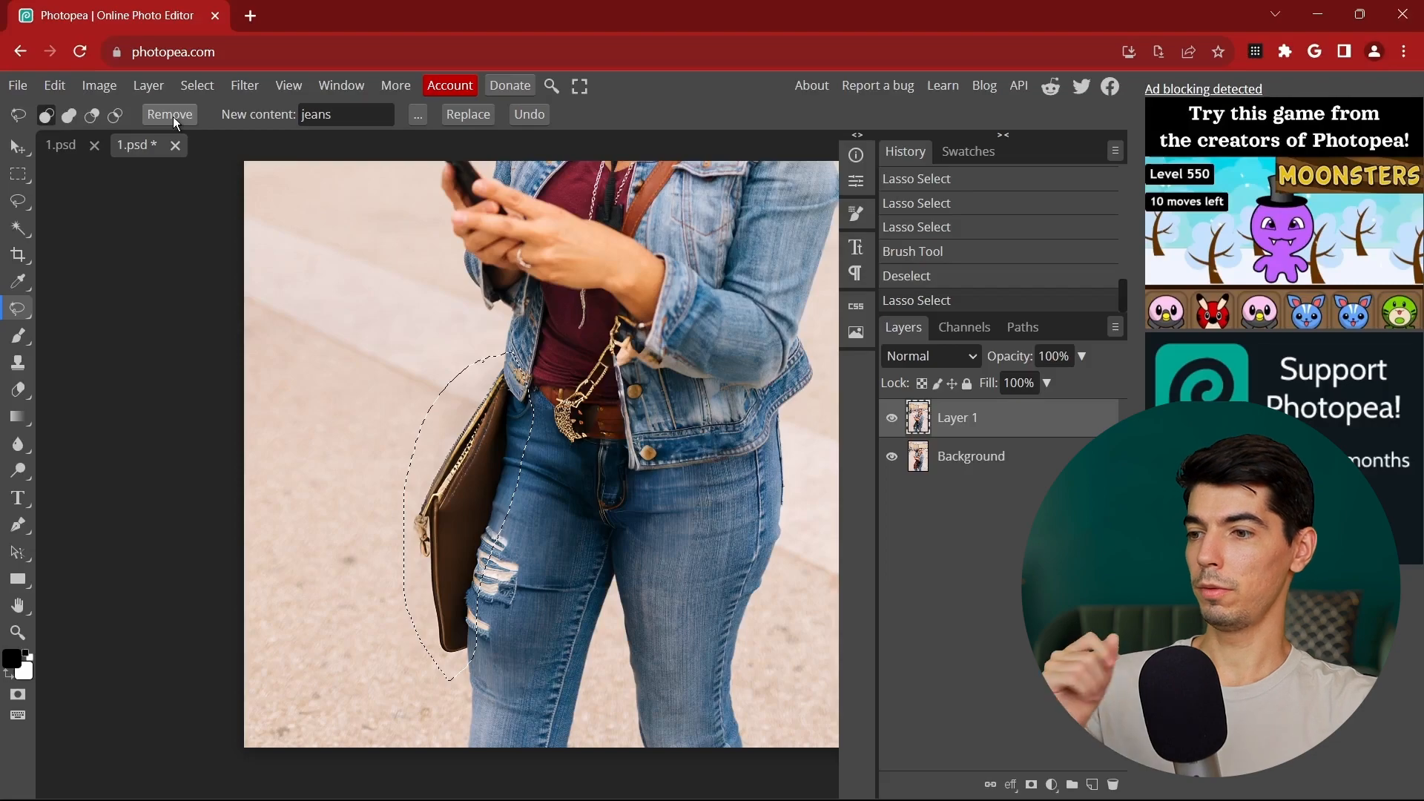
left_click(170, 115)
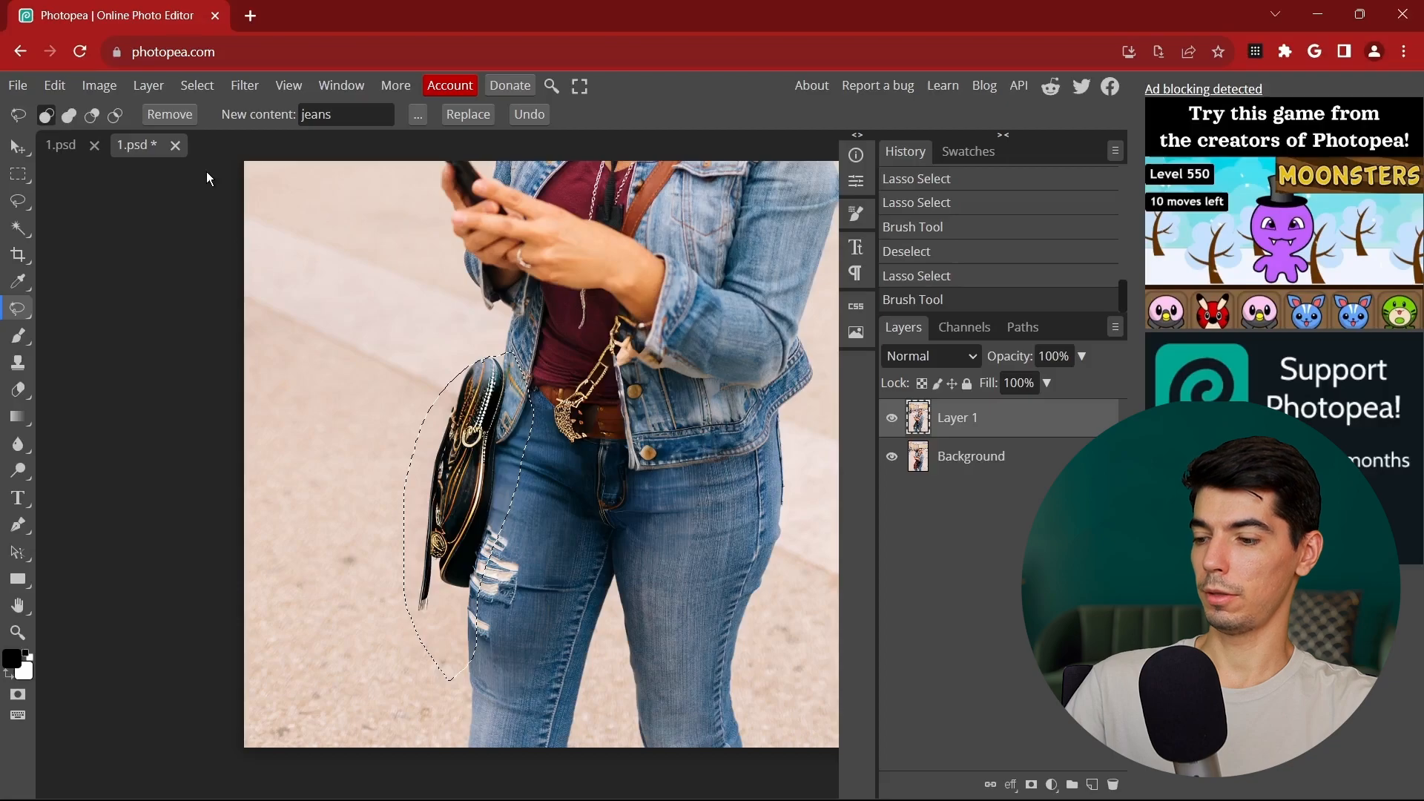
key("ctrl+alt+z")
key("ctrl+alt+z")
key("ctrl+alt+z")
key("ctrl+alt+z")
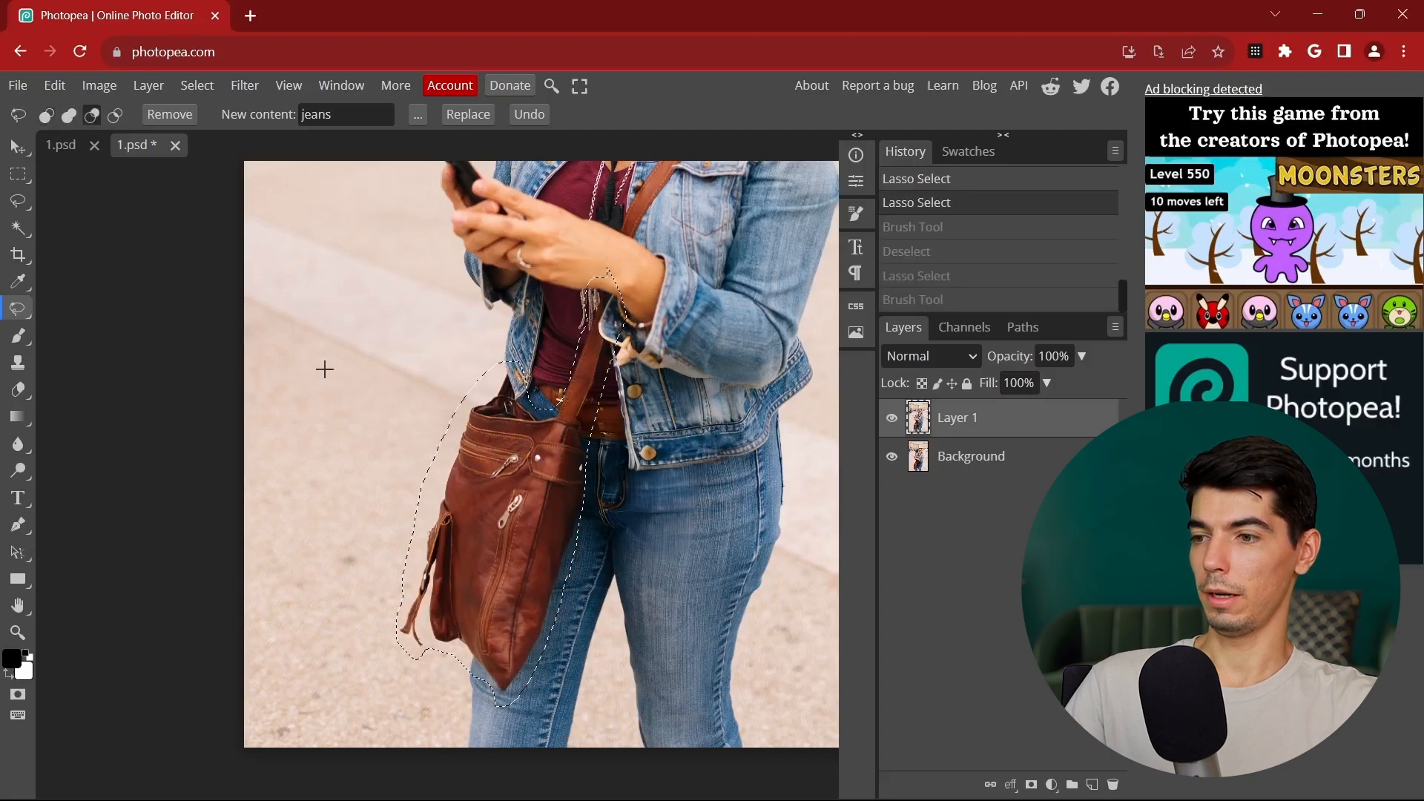
Step: Replace the selected brown shoulder bag with "jeans" as the new content once more and inspect the waist area
scroll(416, 334, "down", 5)
scroll(534, 252, "up", 4)
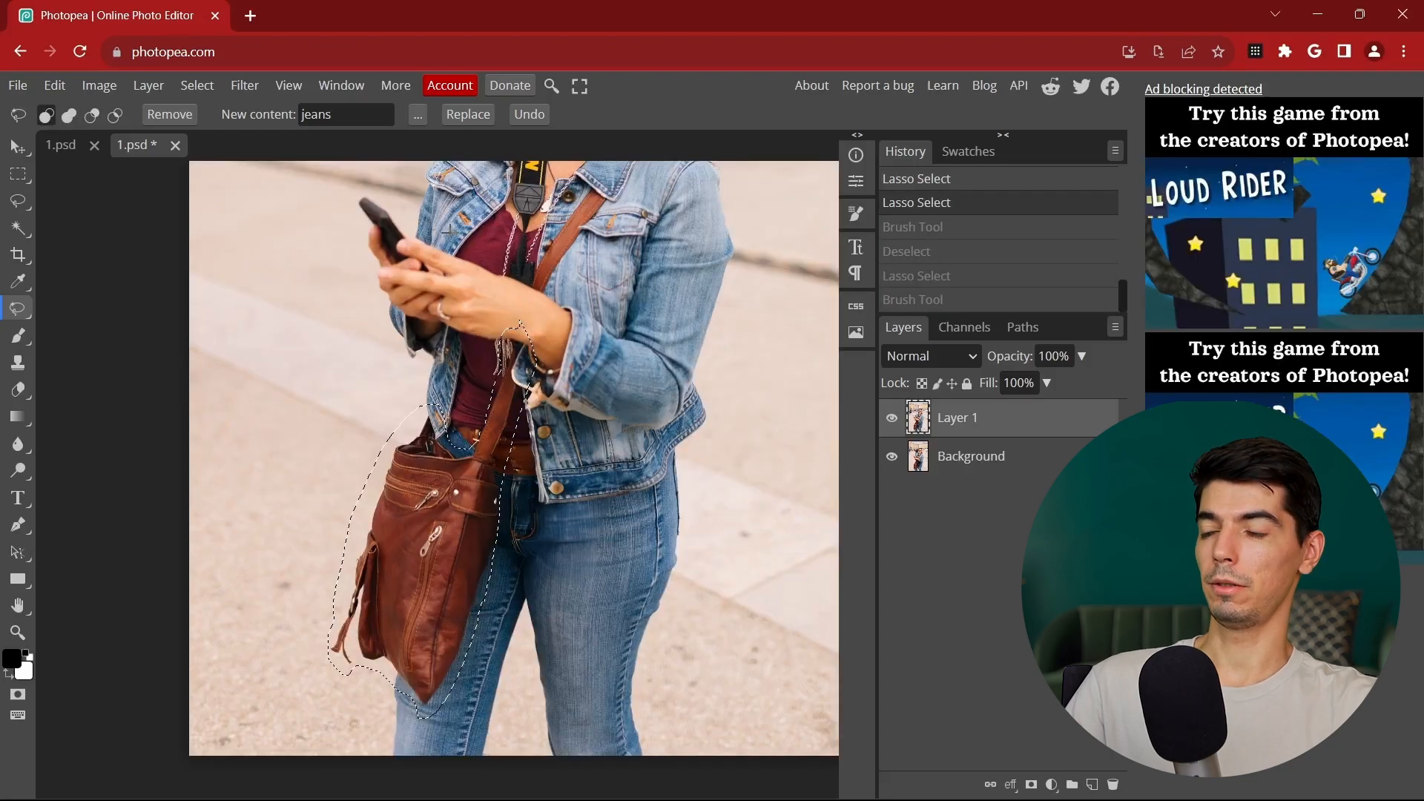
left_click(385, 116)
key("ctrl+a")
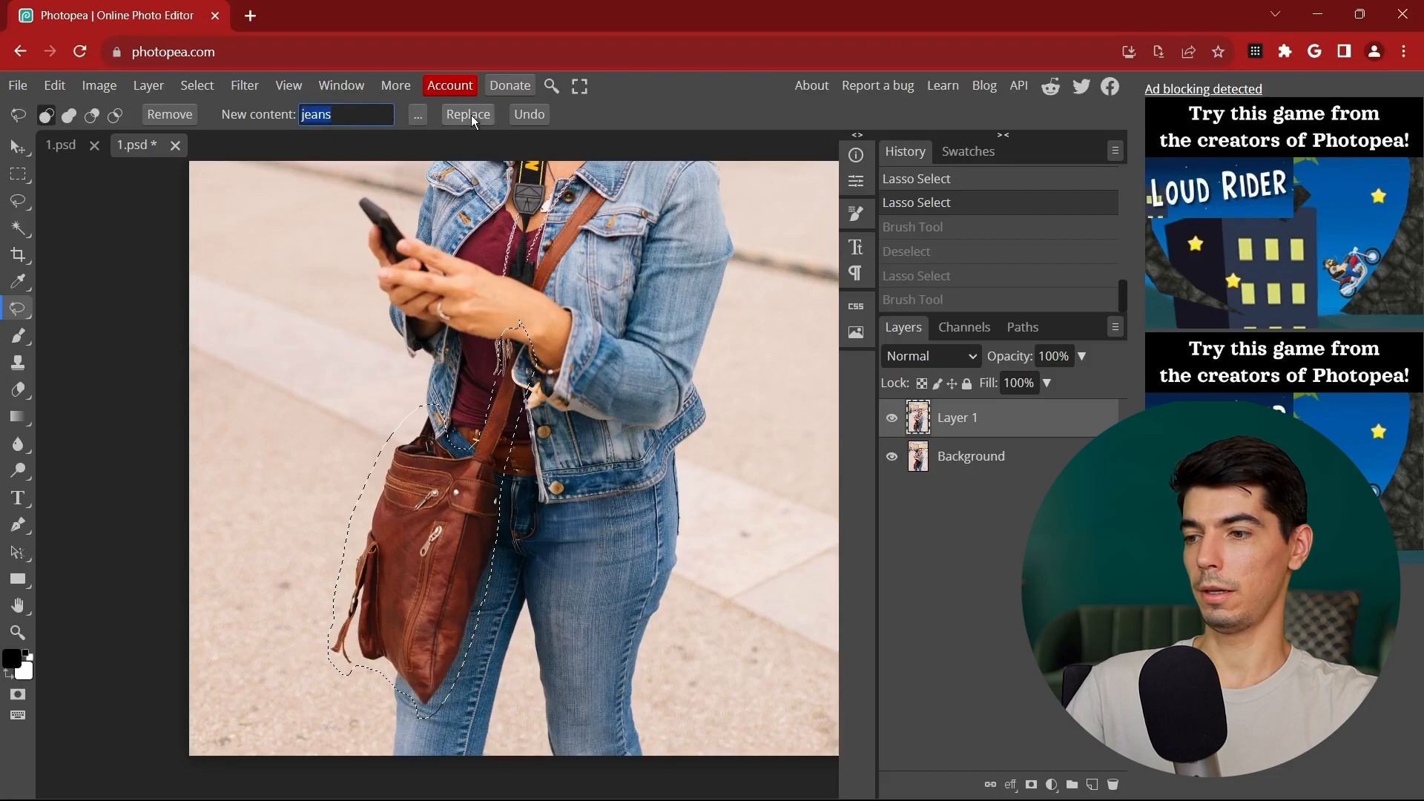
left_click(470, 114)
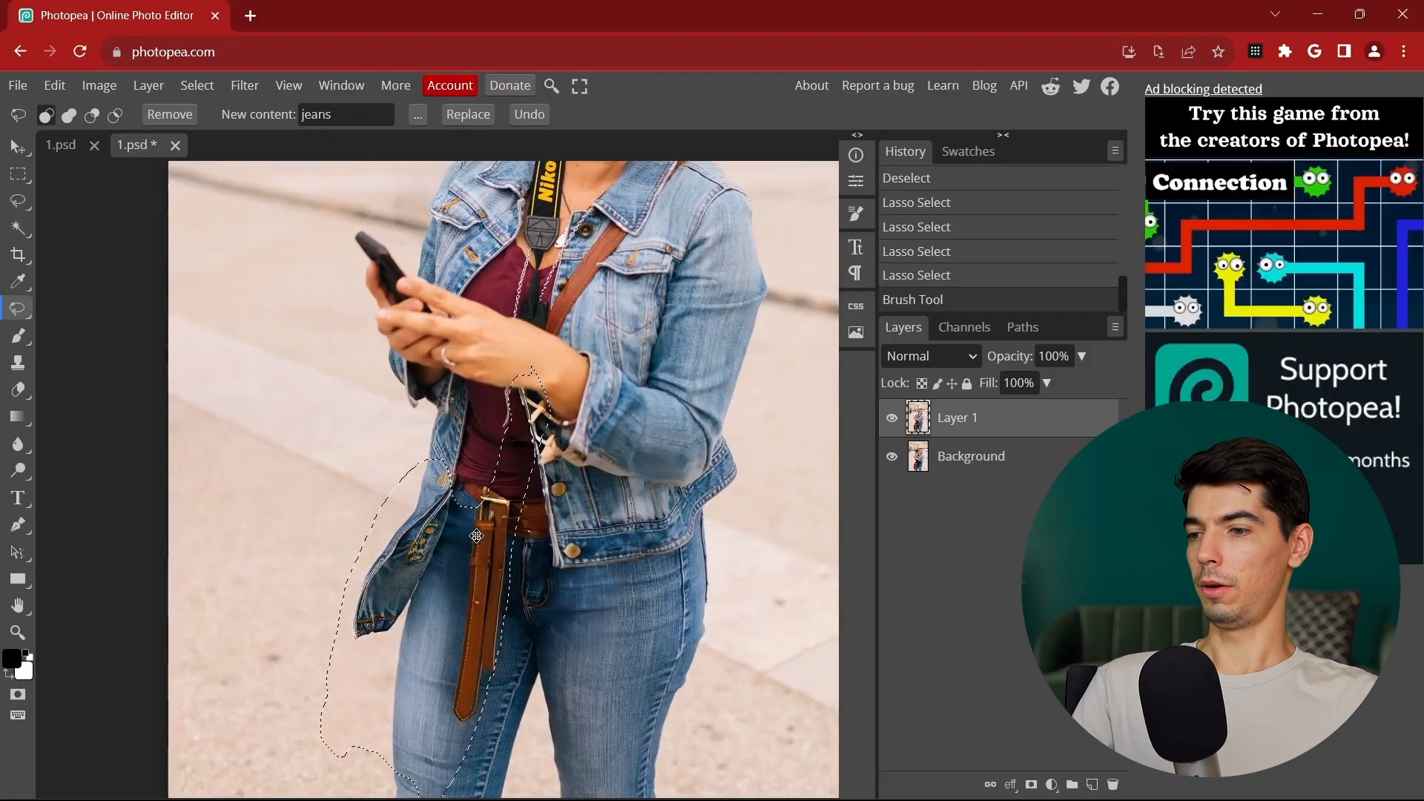
scroll(510, 534, "up", 3)
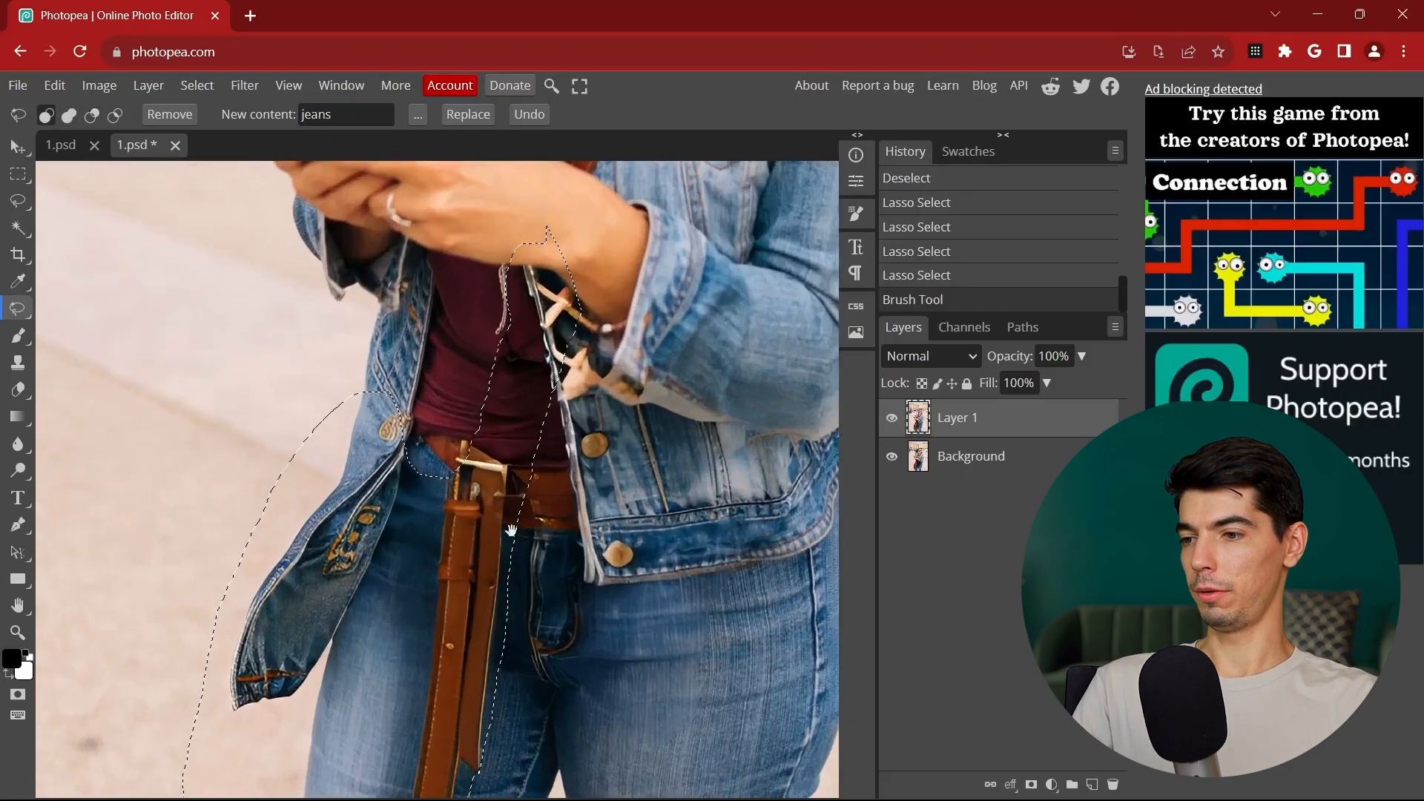
scroll(512, 531, "down", 3)
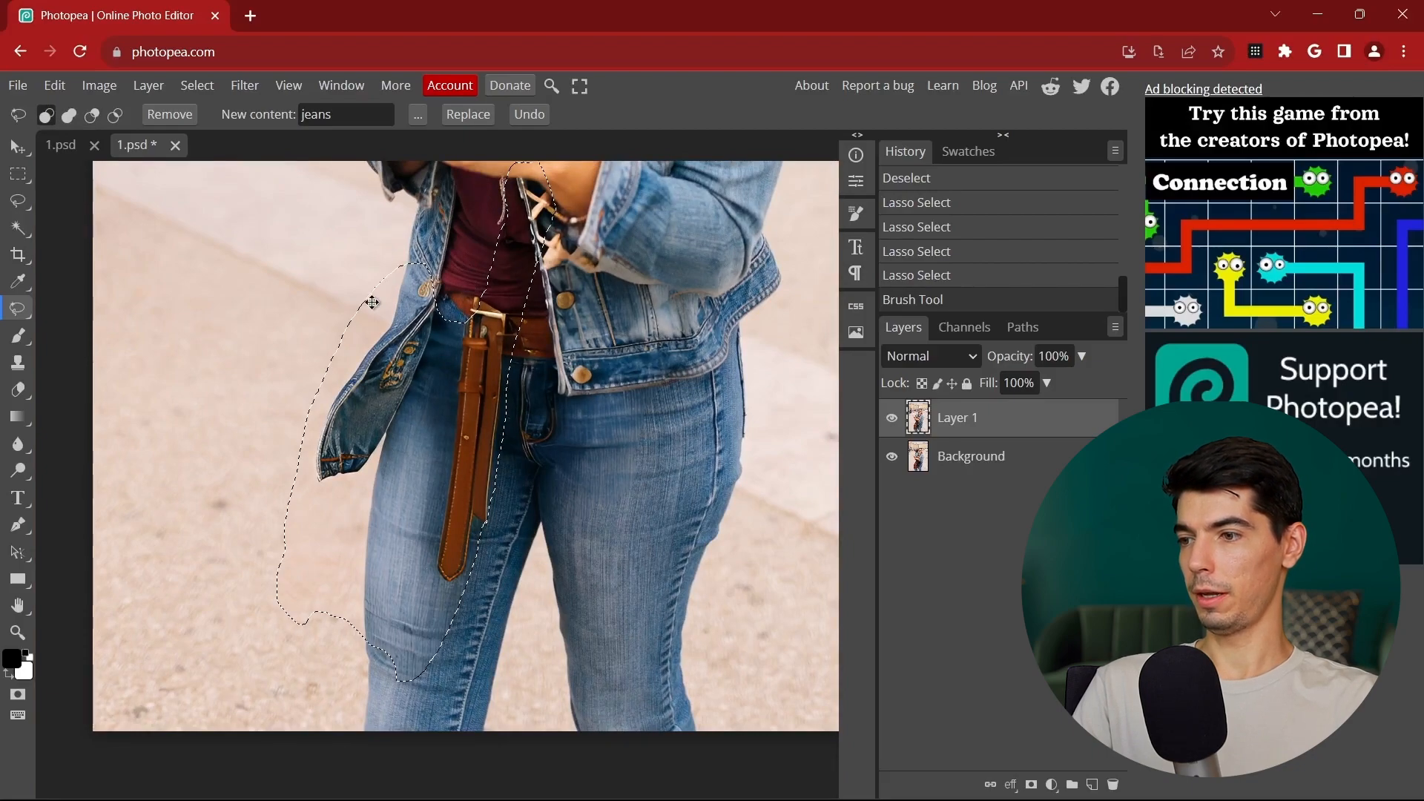
Step: Deselect the bag area and outline the belt straps hanging down over the thigh
right_click(519, 296)
left_click(549, 336)
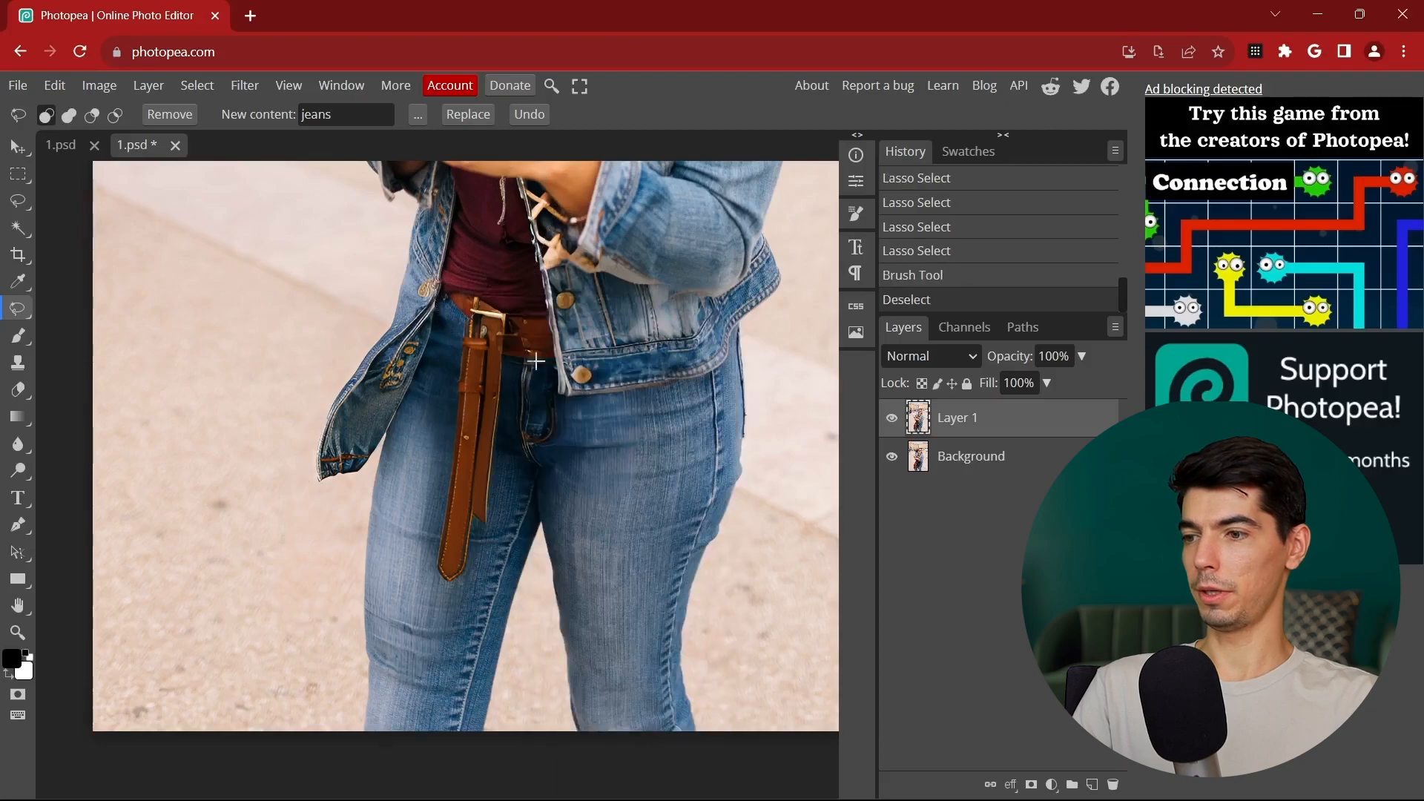
mouse_move(457, 320)
left_mouse_down()
mouse_move(433, 577)
mouse_move(470, 582)
mouse_move(491, 304)
left_mouse_up()
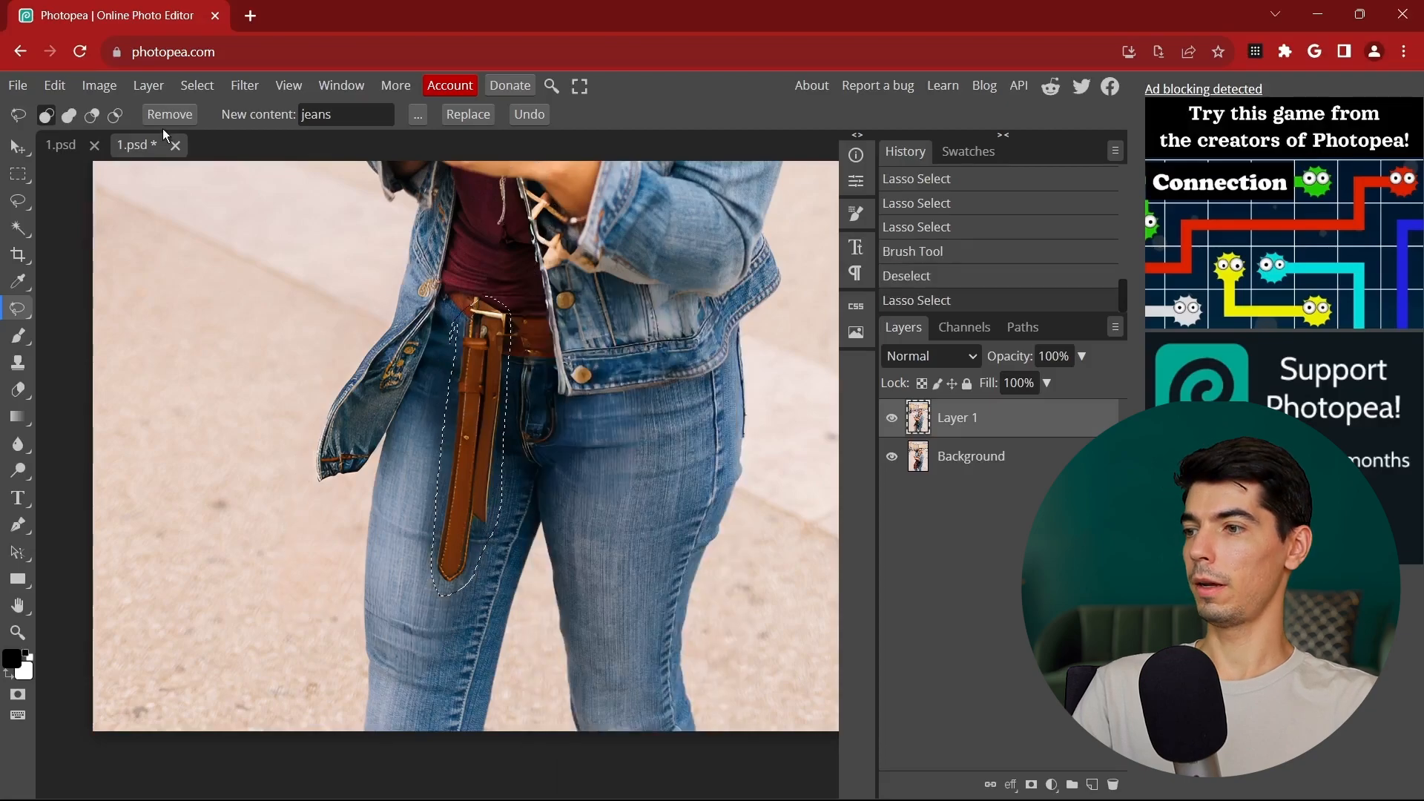
Step: Try removing the outlined belt straps and replacing them with "jeans", undoing each attempt but keeping the selection
left_click(171, 113)
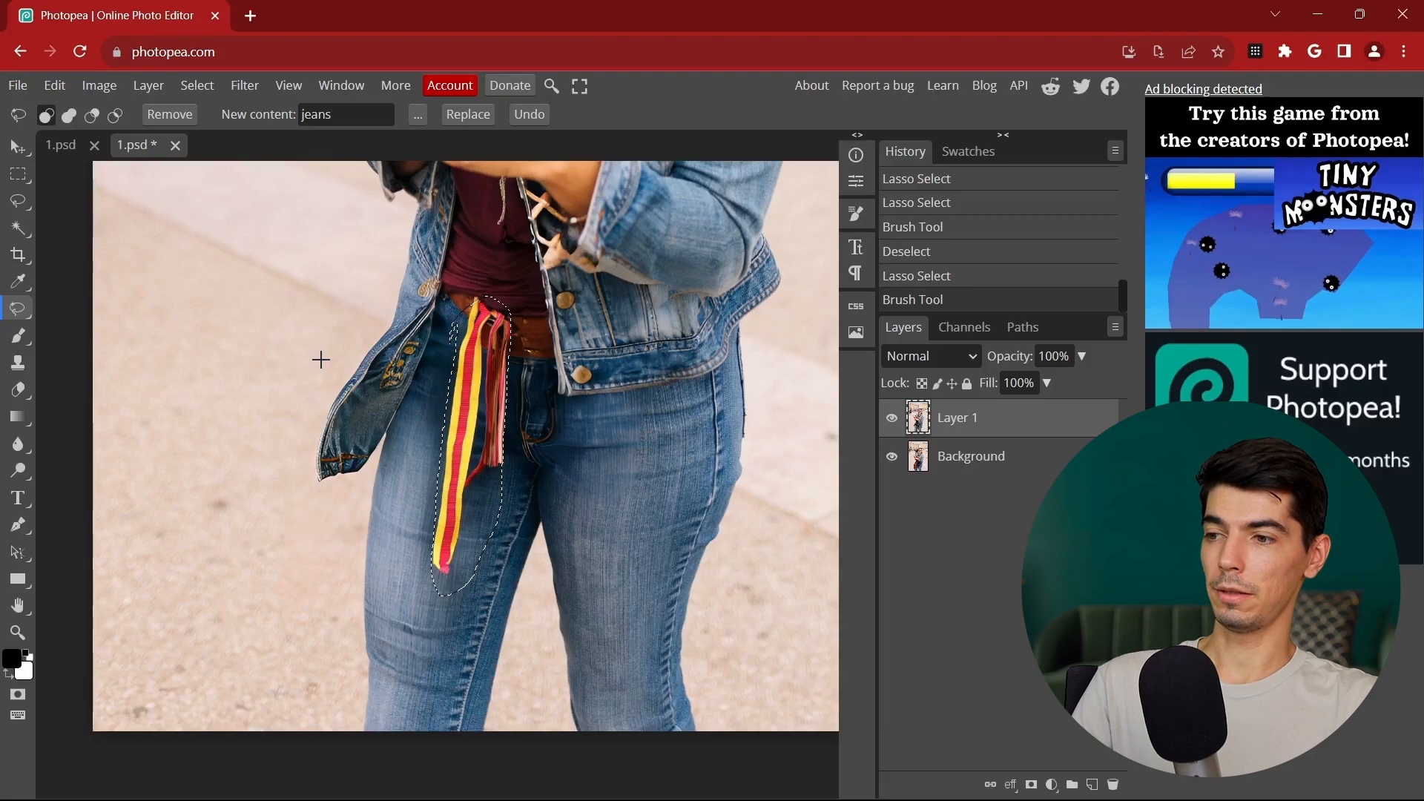
key("ctrl+z")
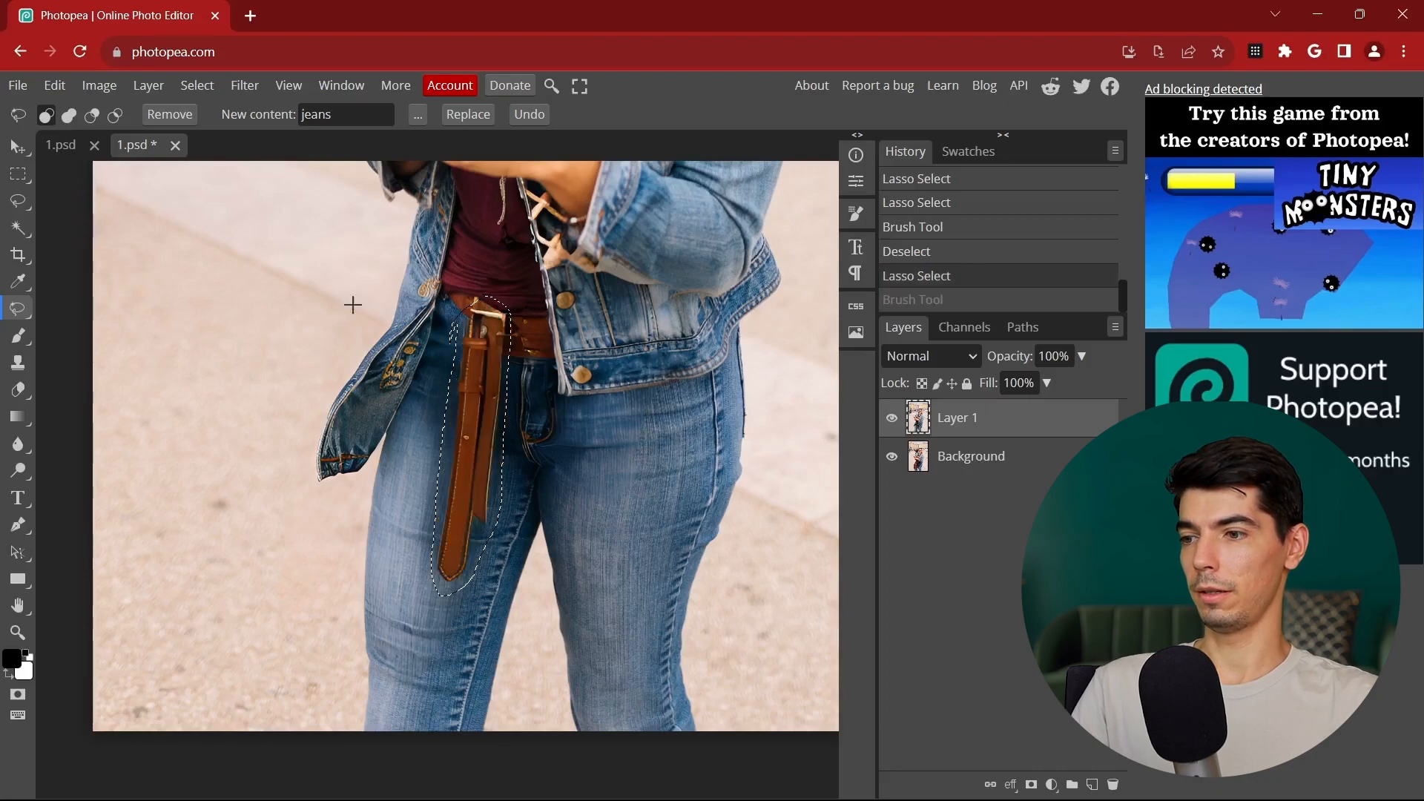
left_click(378, 112)
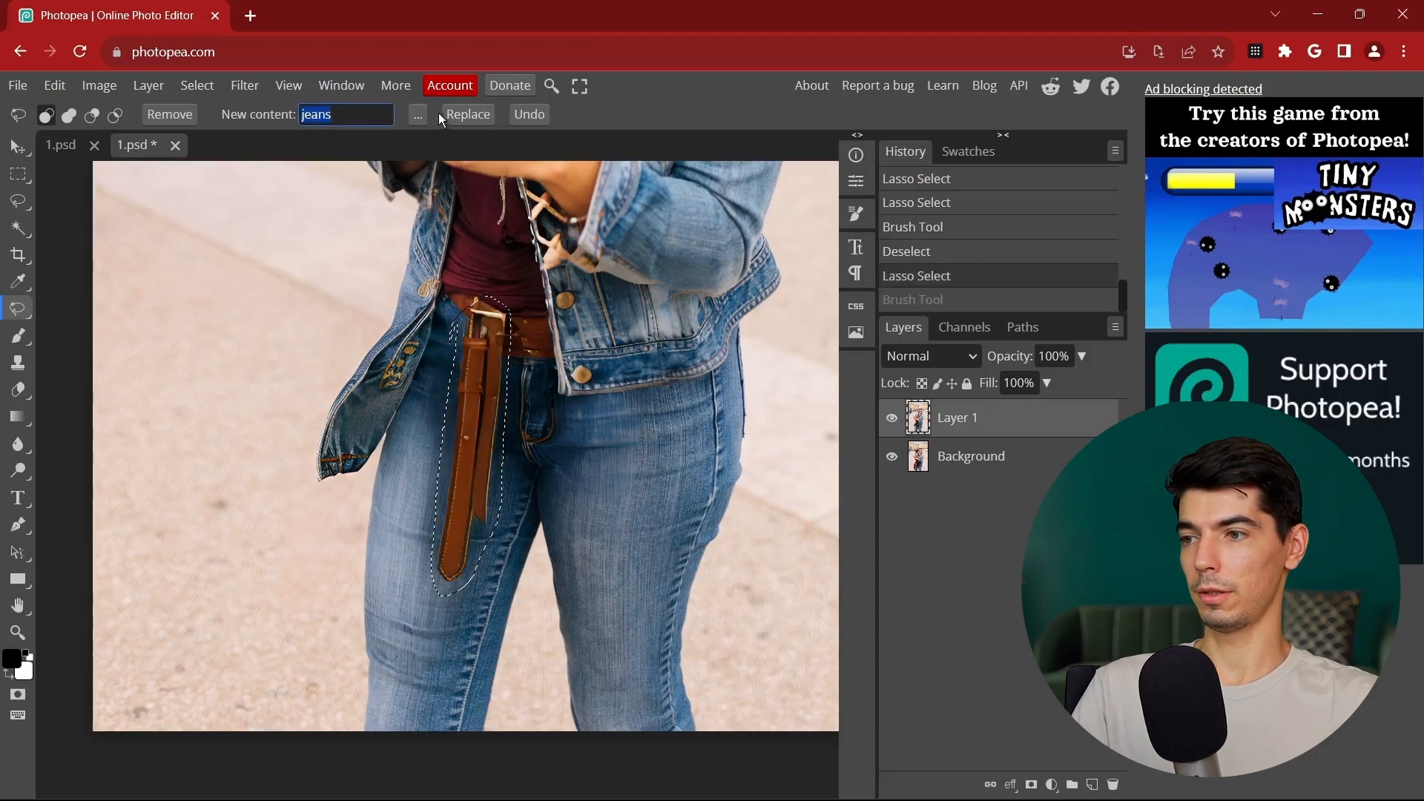
left_click(479, 112)
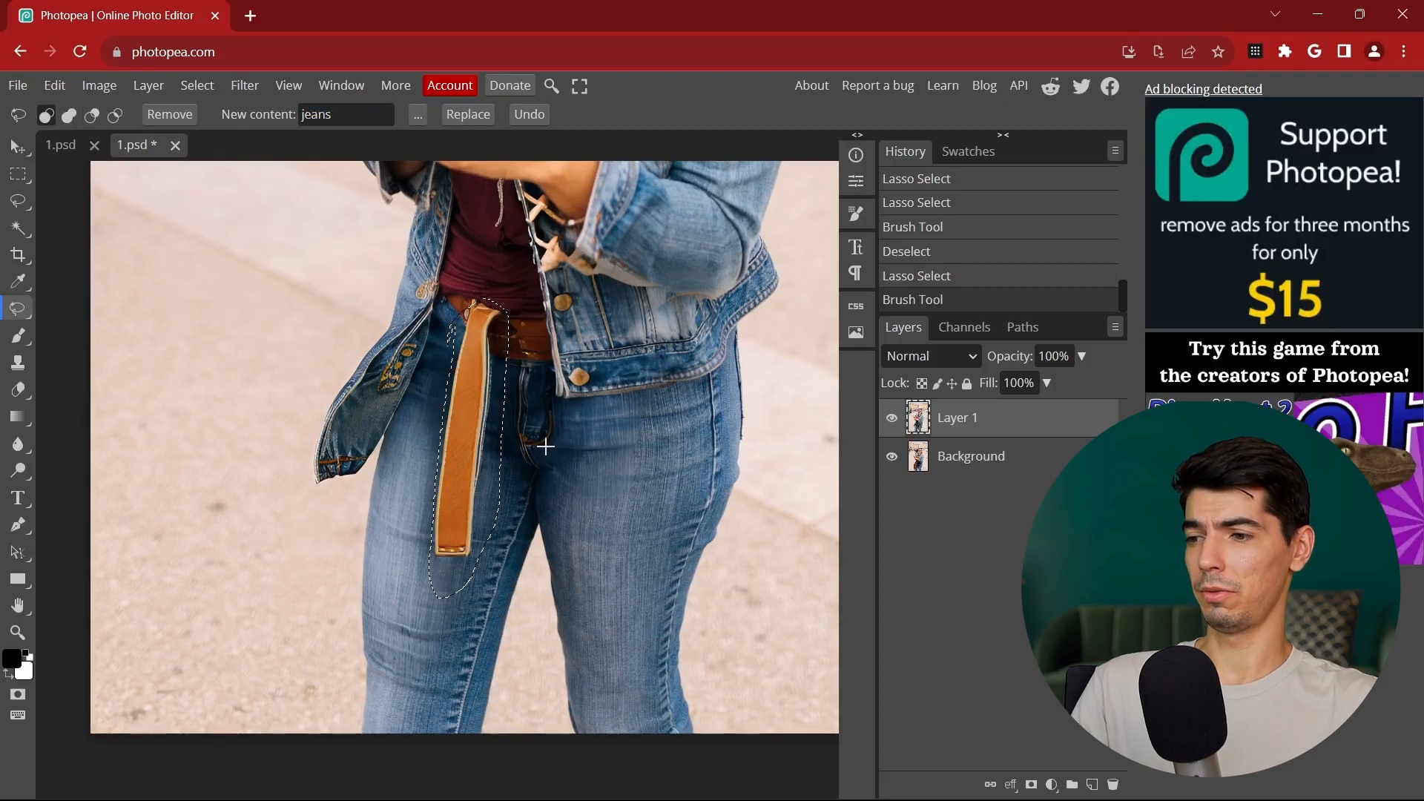
scroll(545, 446, "up", 3)
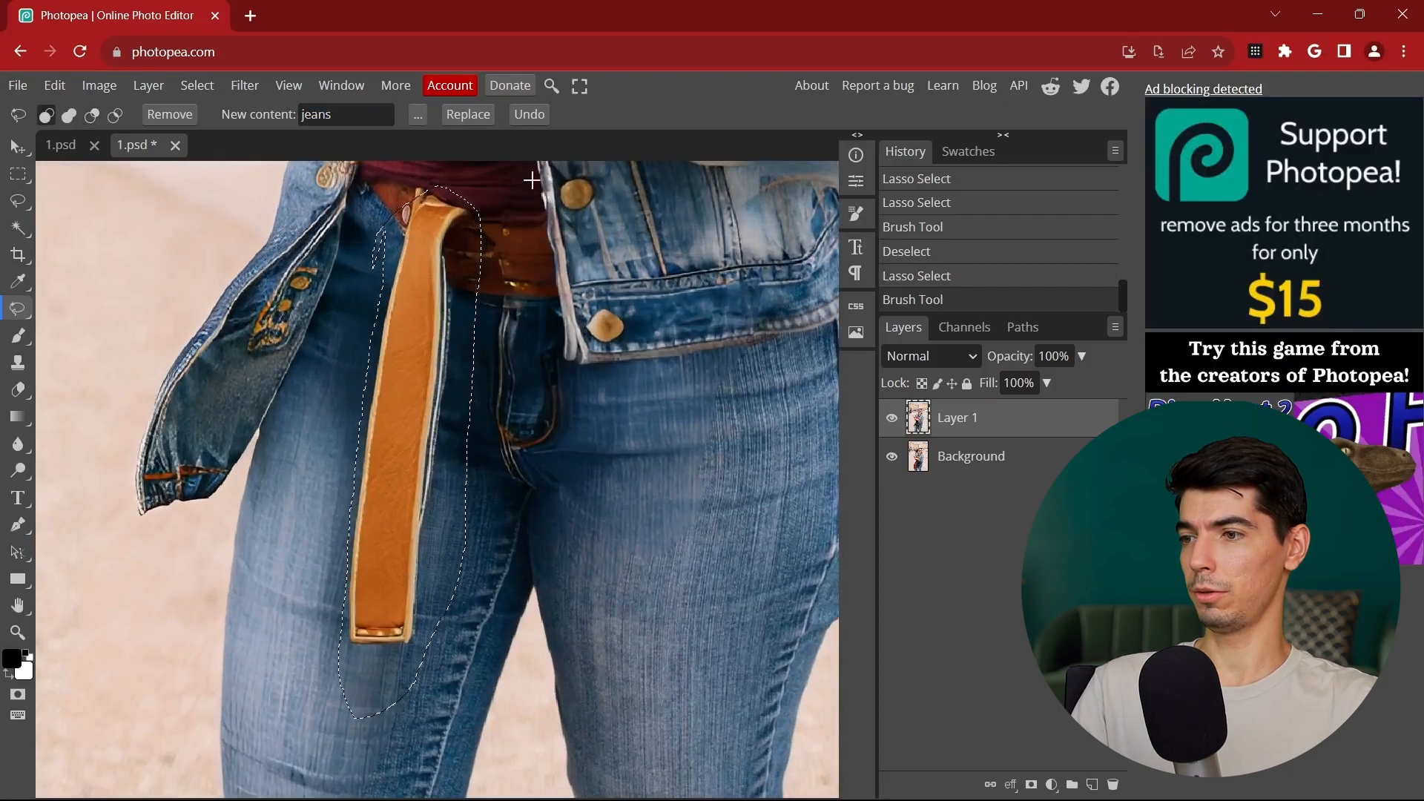
key("ctrl+z")
Step: Replace the outlined belt straps with "jeans" as the new content and deselect the area
left_click(468, 114)
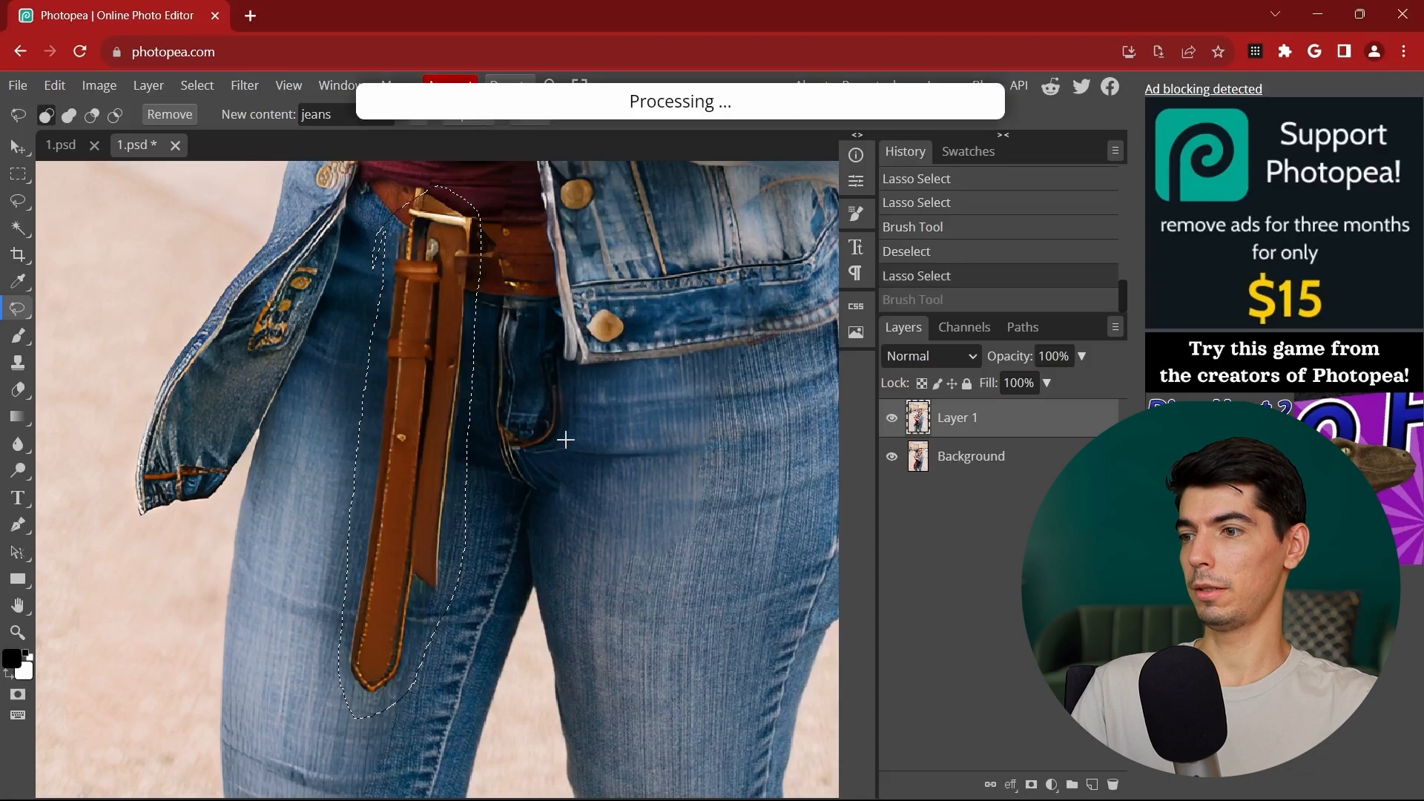
scroll(183, 378, "down", 3)
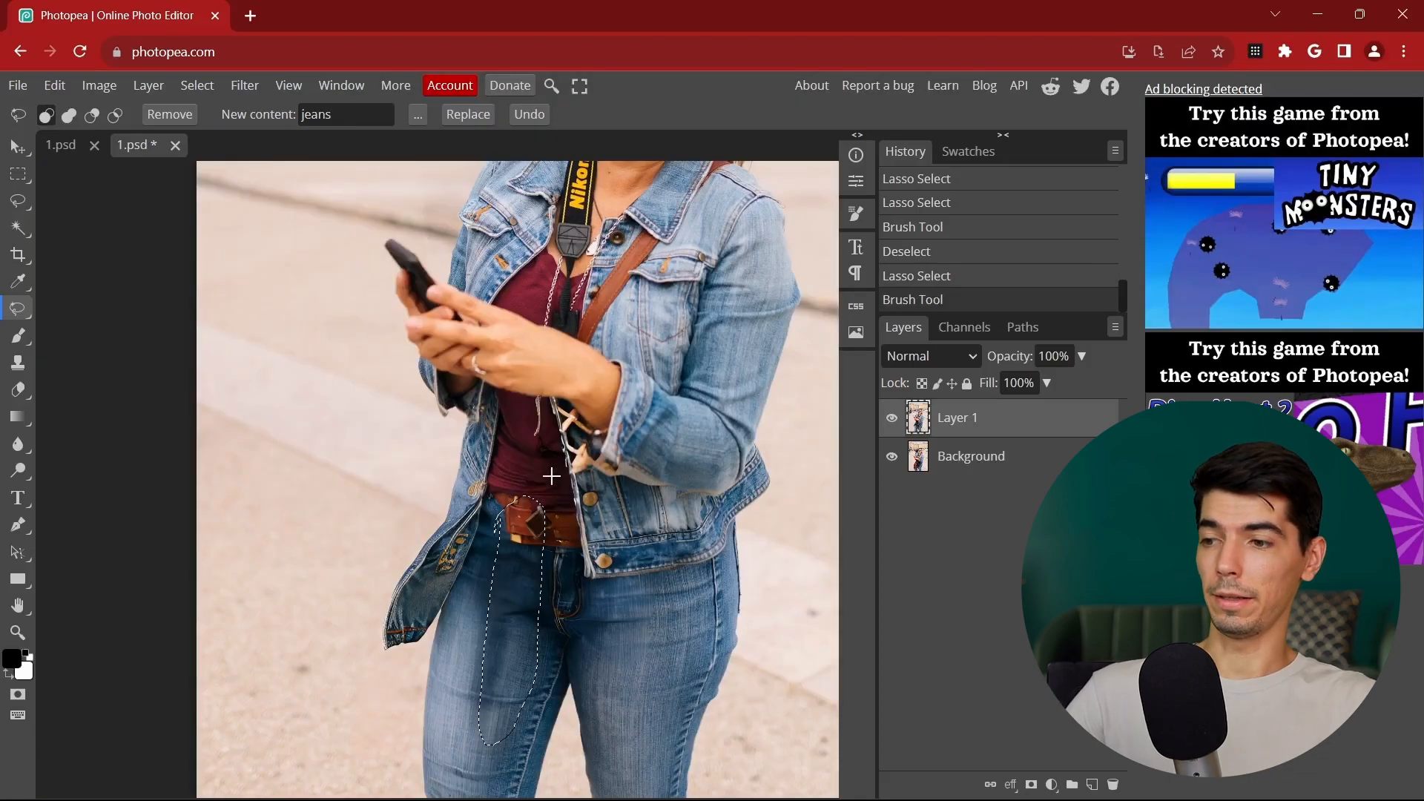
scroll(552, 476, "down", 3)
scroll(480, 428, "down", 3)
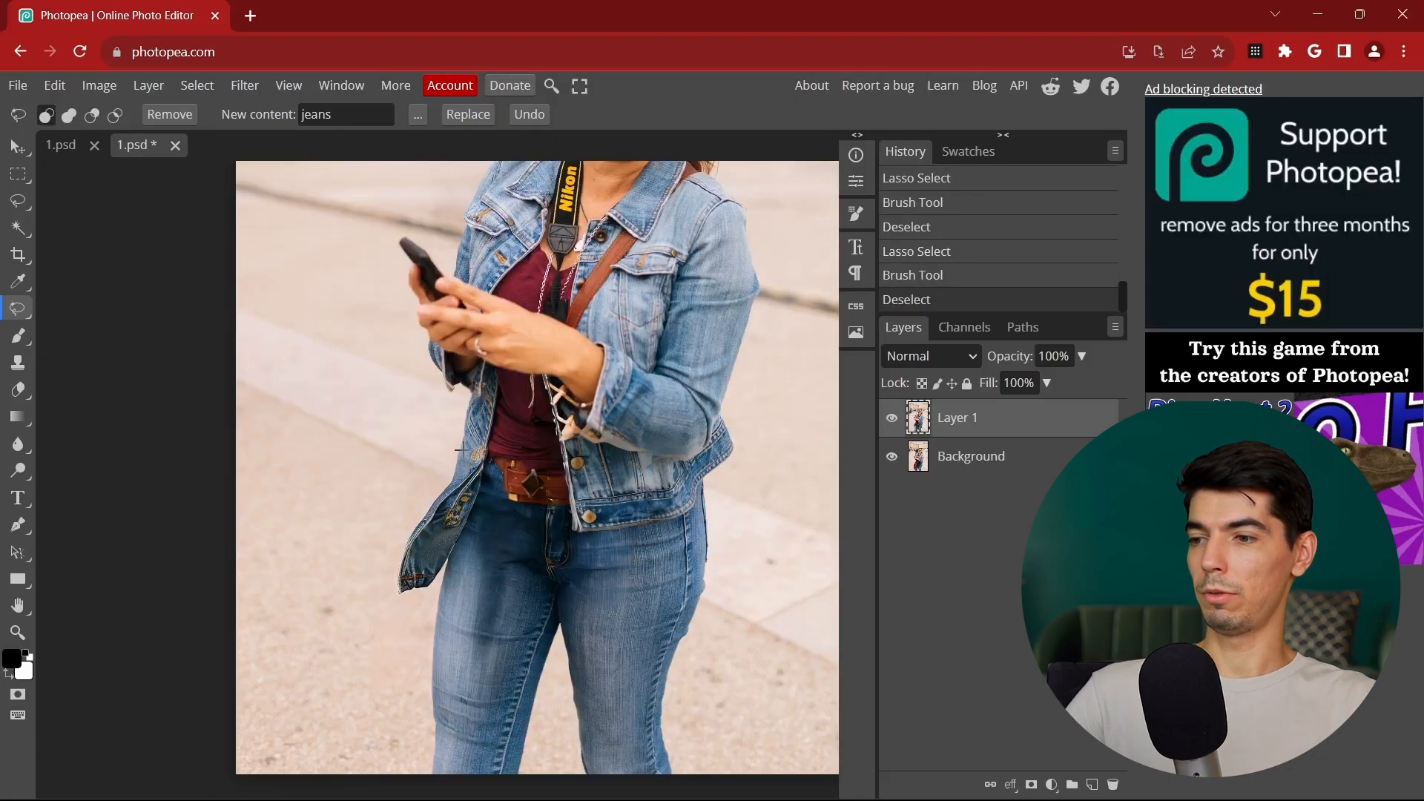
Step: Outline the loose denim flap beside the hip and try filling it with the new content left empty
mouse_move(445, 460)
left_mouse_down()
mouse_move(405, 503)
mouse_move(386, 558)
mouse_move(403, 620)
mouse_move(442, 586)
mouse_move(474, 449)
left_mouse_up()
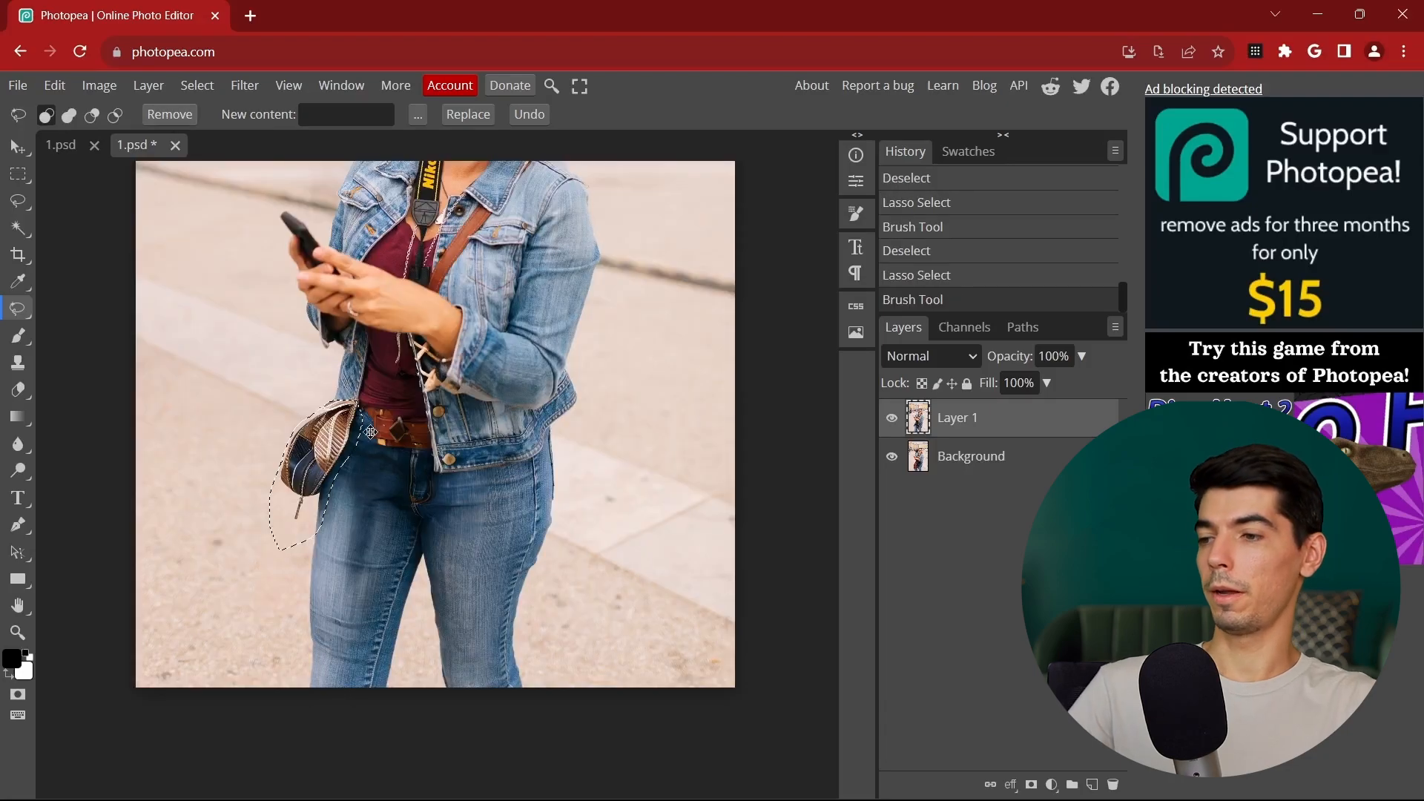
scroll(332, 446, "up", 4)
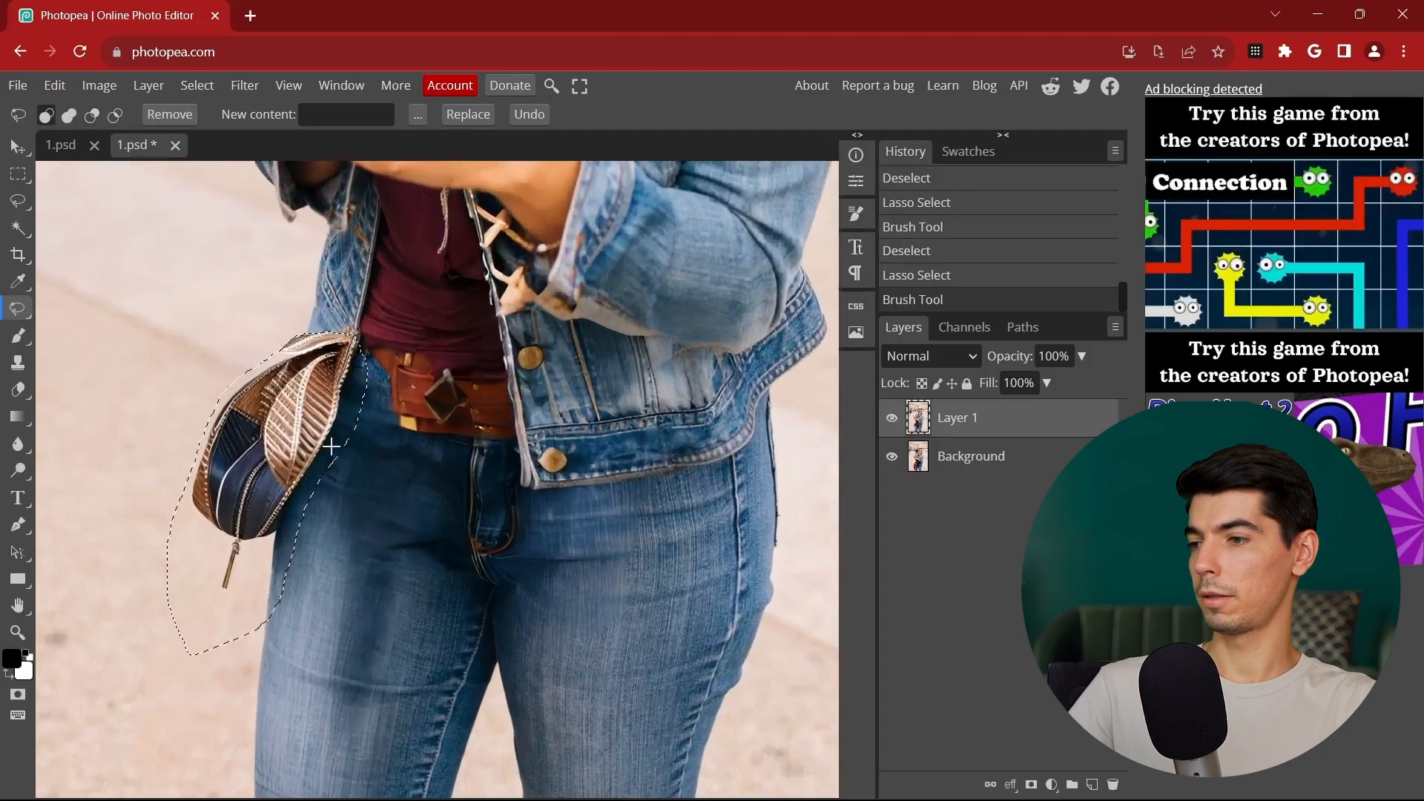
scroll(331, 446, "down", 5)
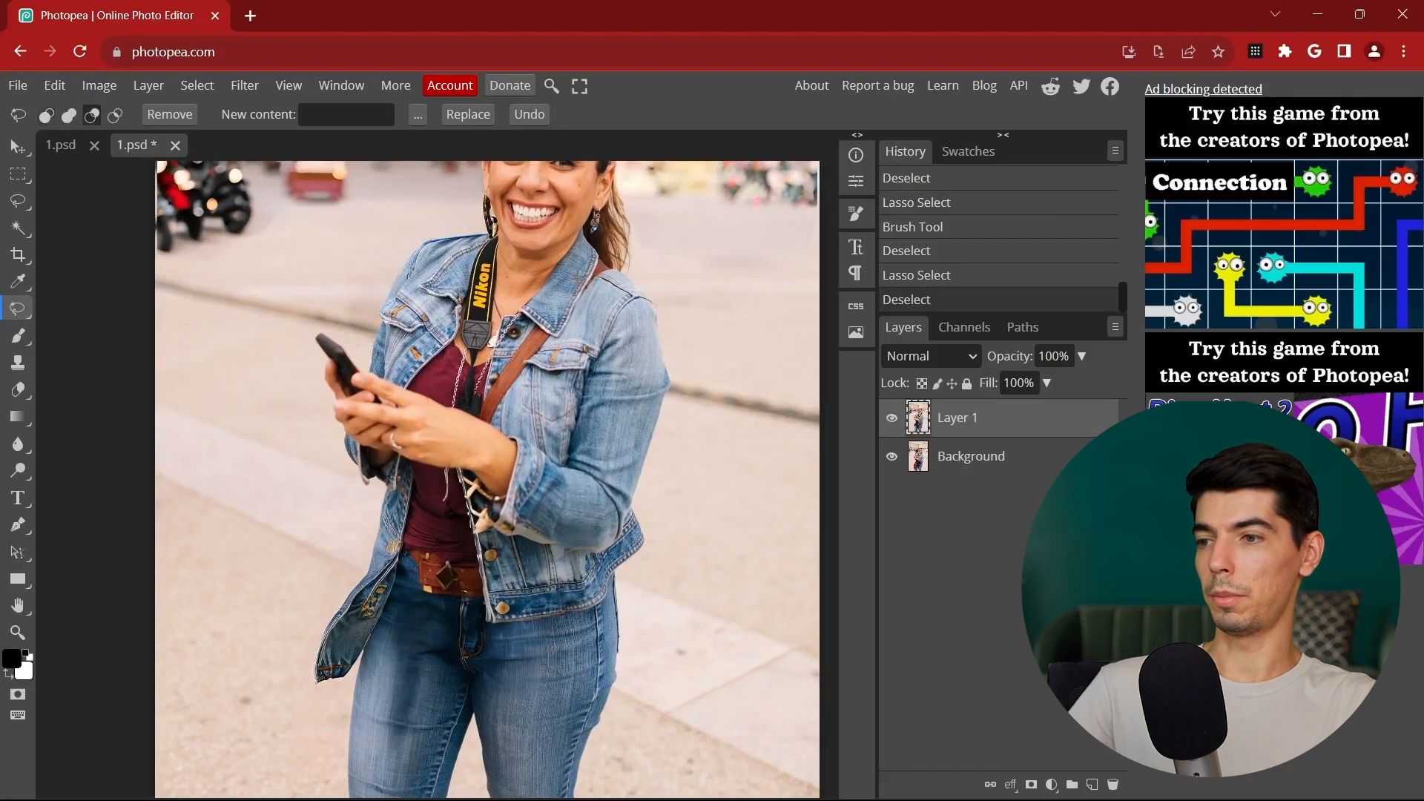
Step: Outline the brown bag strap across the jacket and add the Nikon camera strap to the selection
scroll(415, 385, "up", 3)
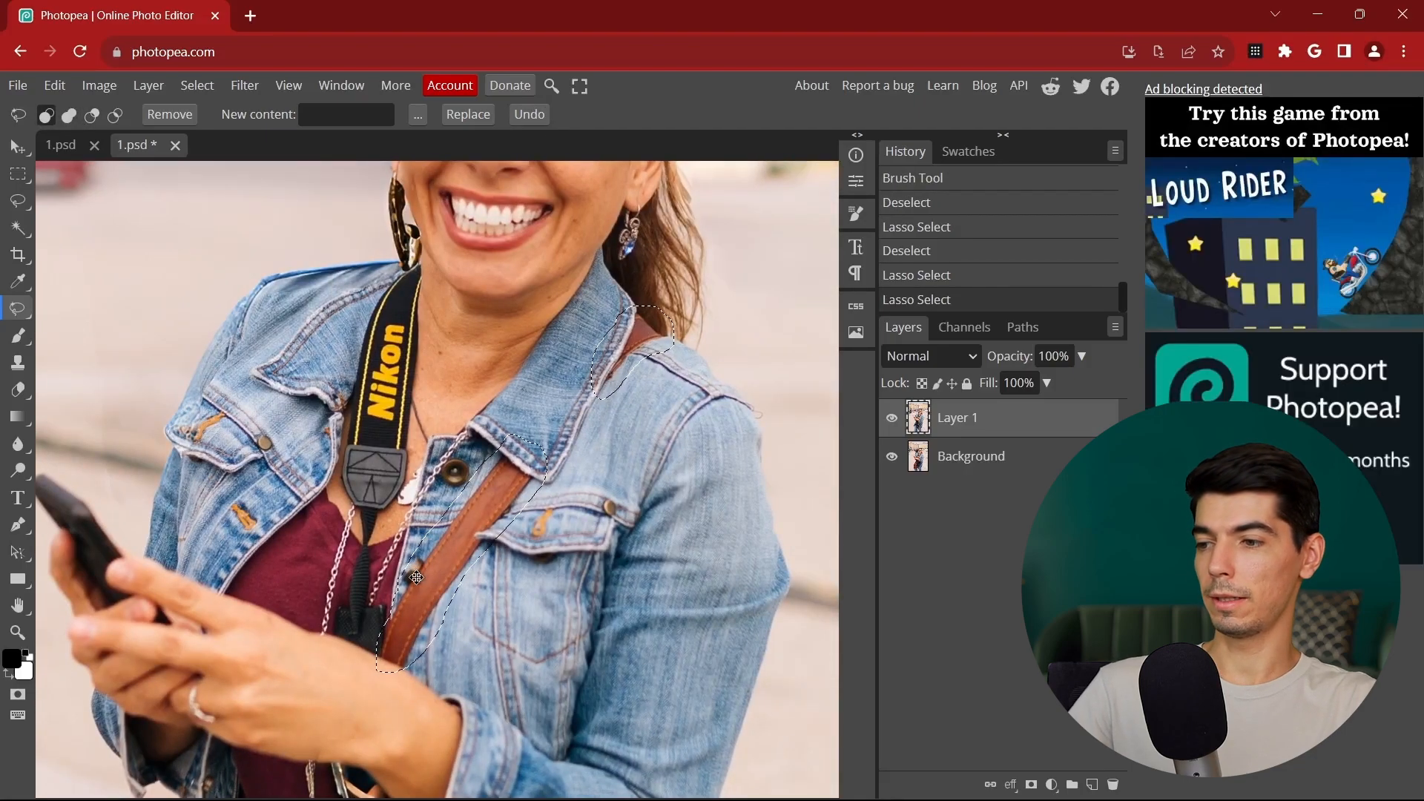
key("shift")
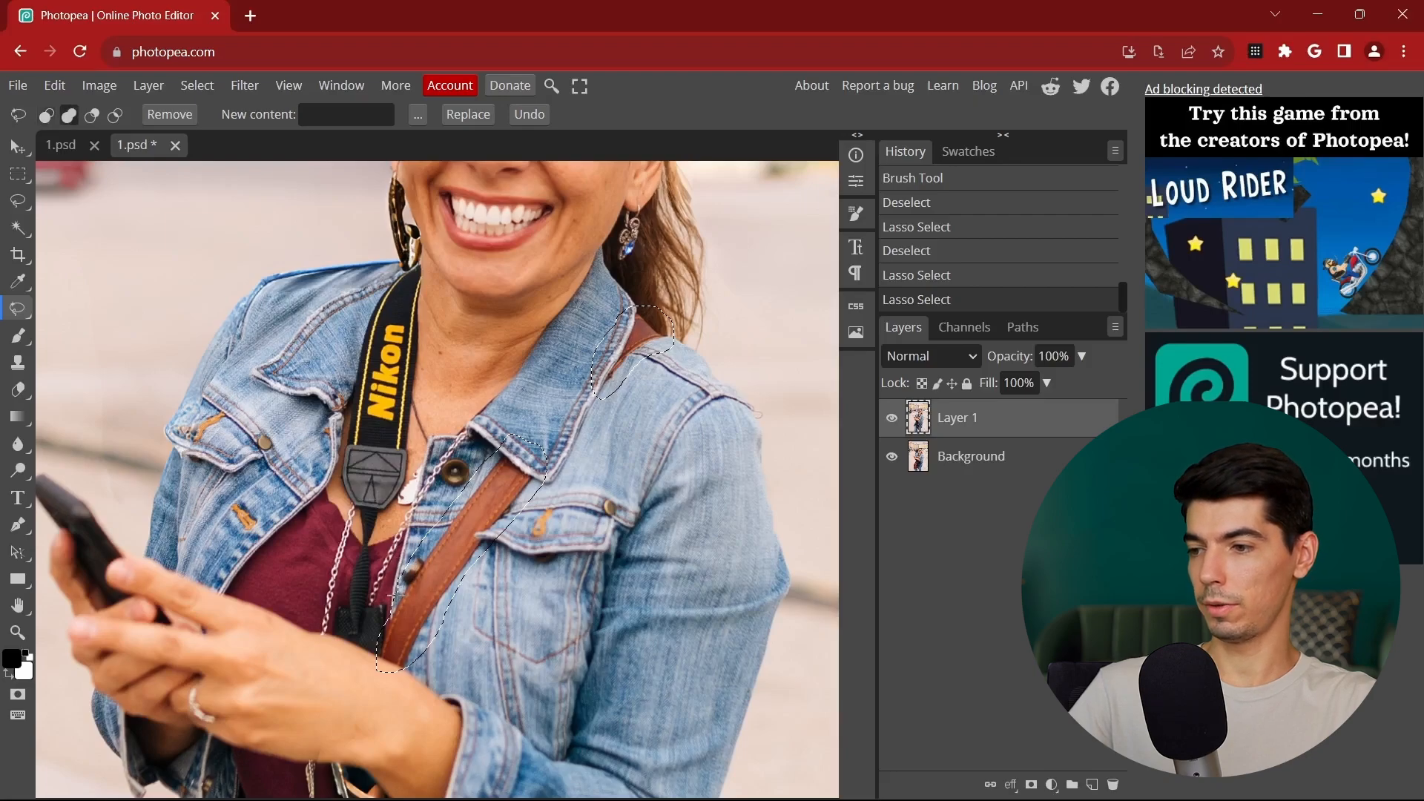
mouse_move(378, 662)
left_mouse_down()
mouse_move(313, 652)
mouse_move(323, 540)
mouse_move(431, 253)
left_mouse_up()
mouse_move(433, 302)
left_mouse_down()
mouse_move(435, 396)
mouse_move(407, 500)
left_mouse_up()
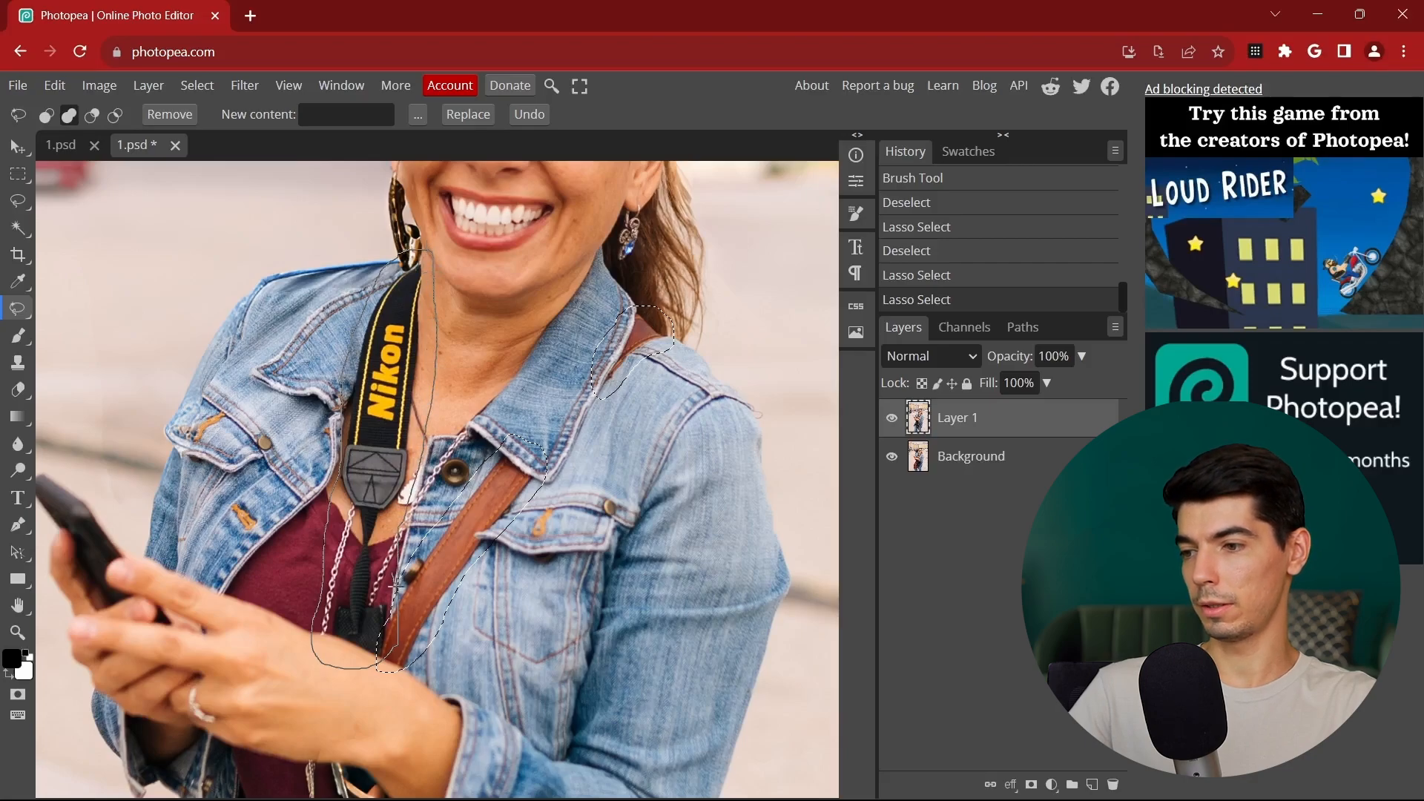
left_click_drag(397, 586, 387, 652)
scroll(423, 534, "down", 4)
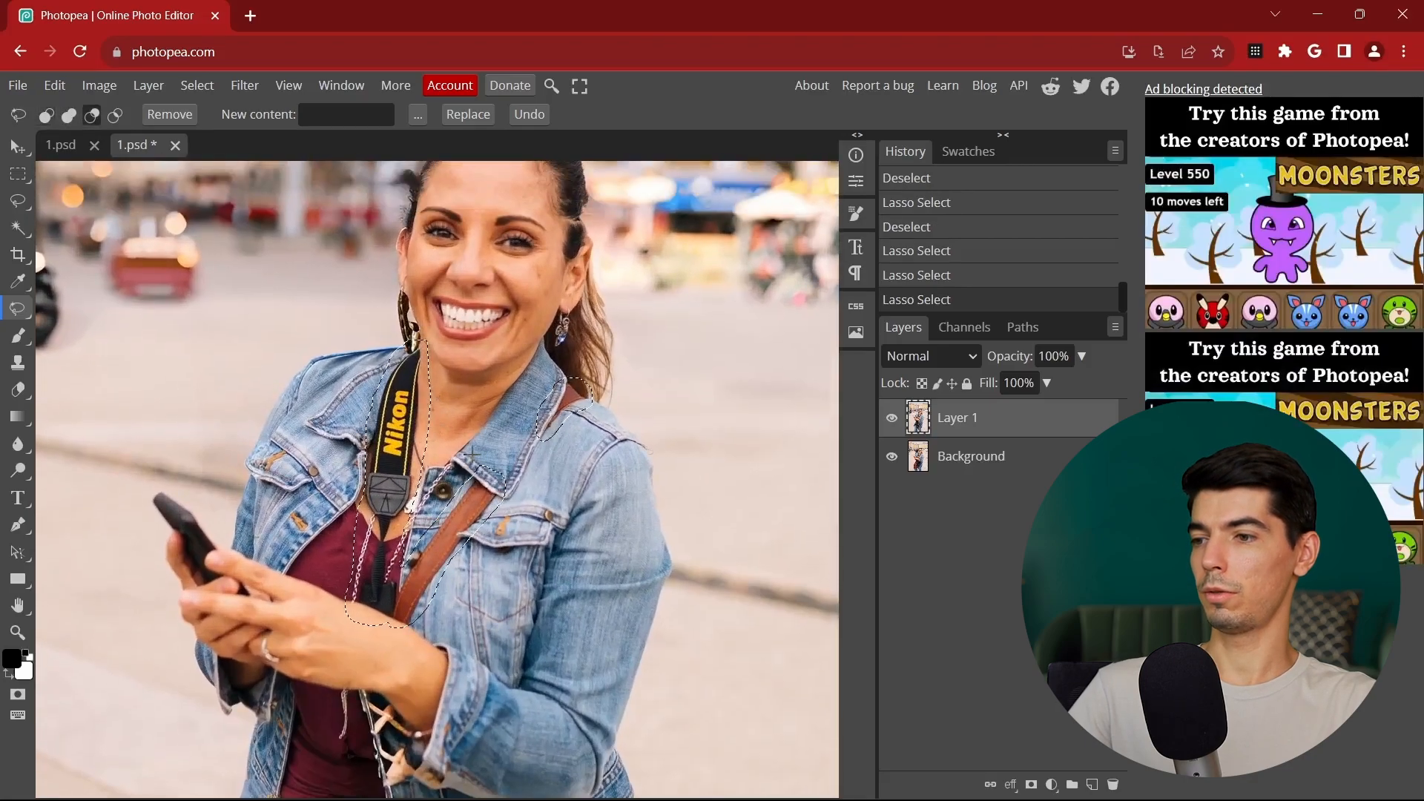
scroll(472, 454, "up", 2)
scroll(438, 519, "down", 4)
scroll(462, 489, "up", 3)
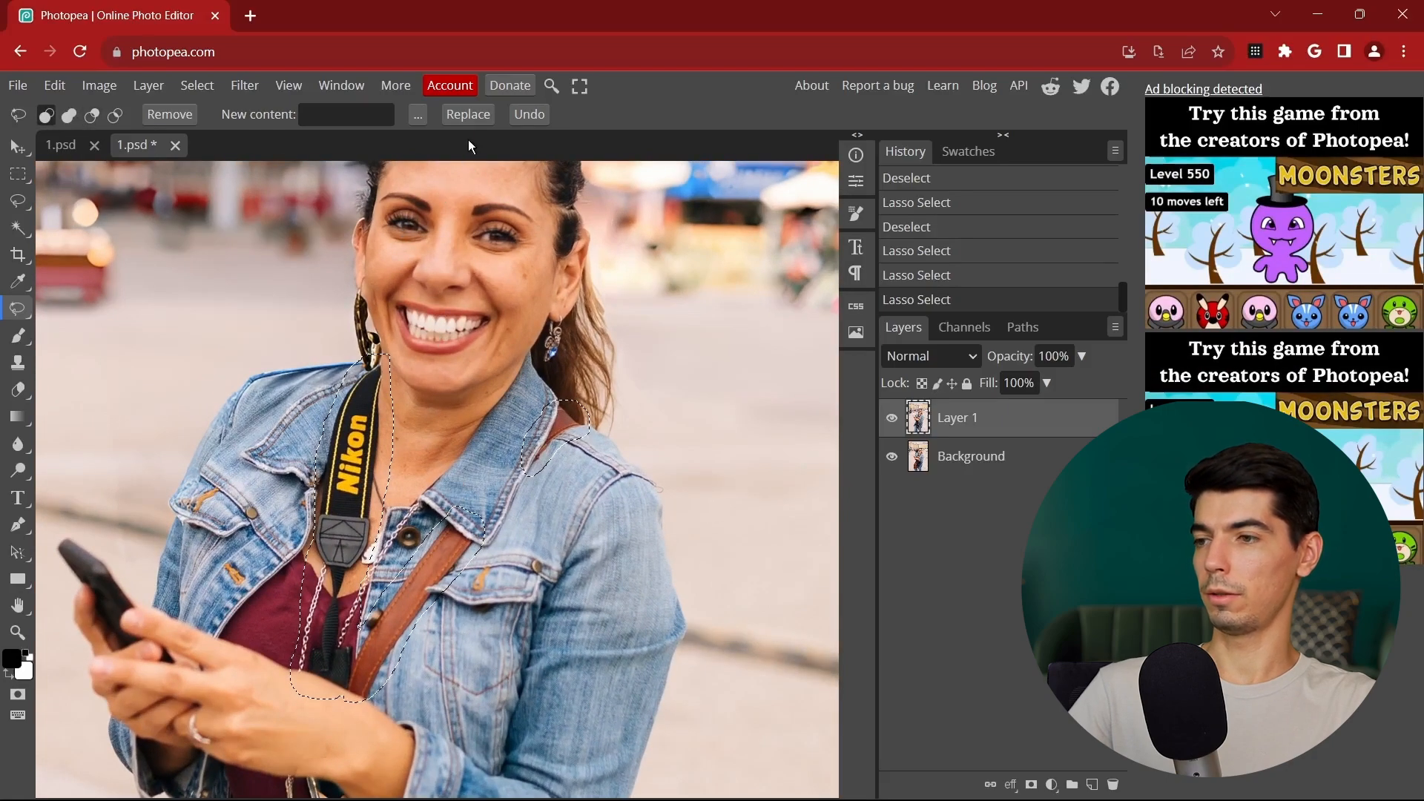
Step: Try replacing the selected bag and camera straps with the new content left empty, inspect the neckline and undo the fill
left_click(469, 113)
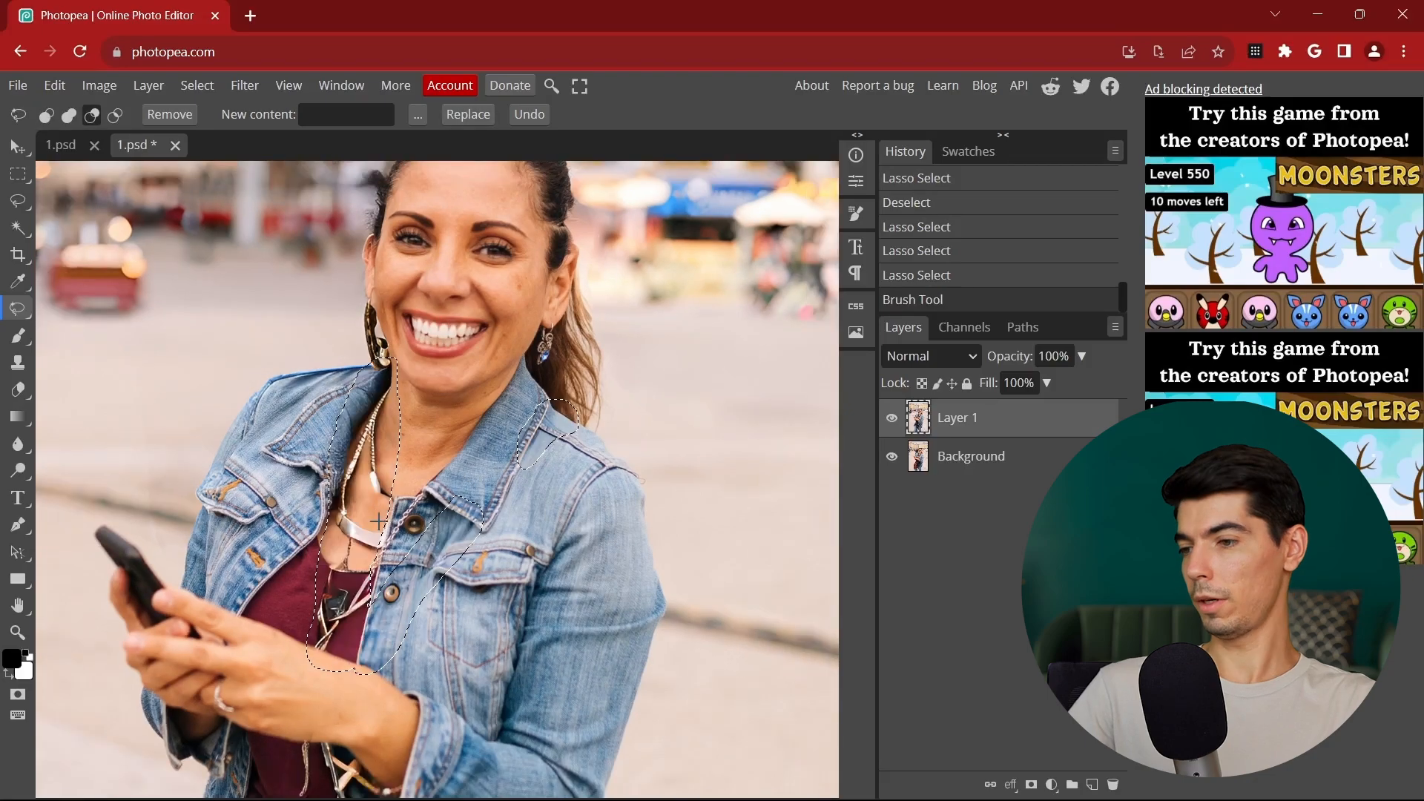
left_click_drag(448, 564, 547, 447)
scroll(548, 445, "up", 3)
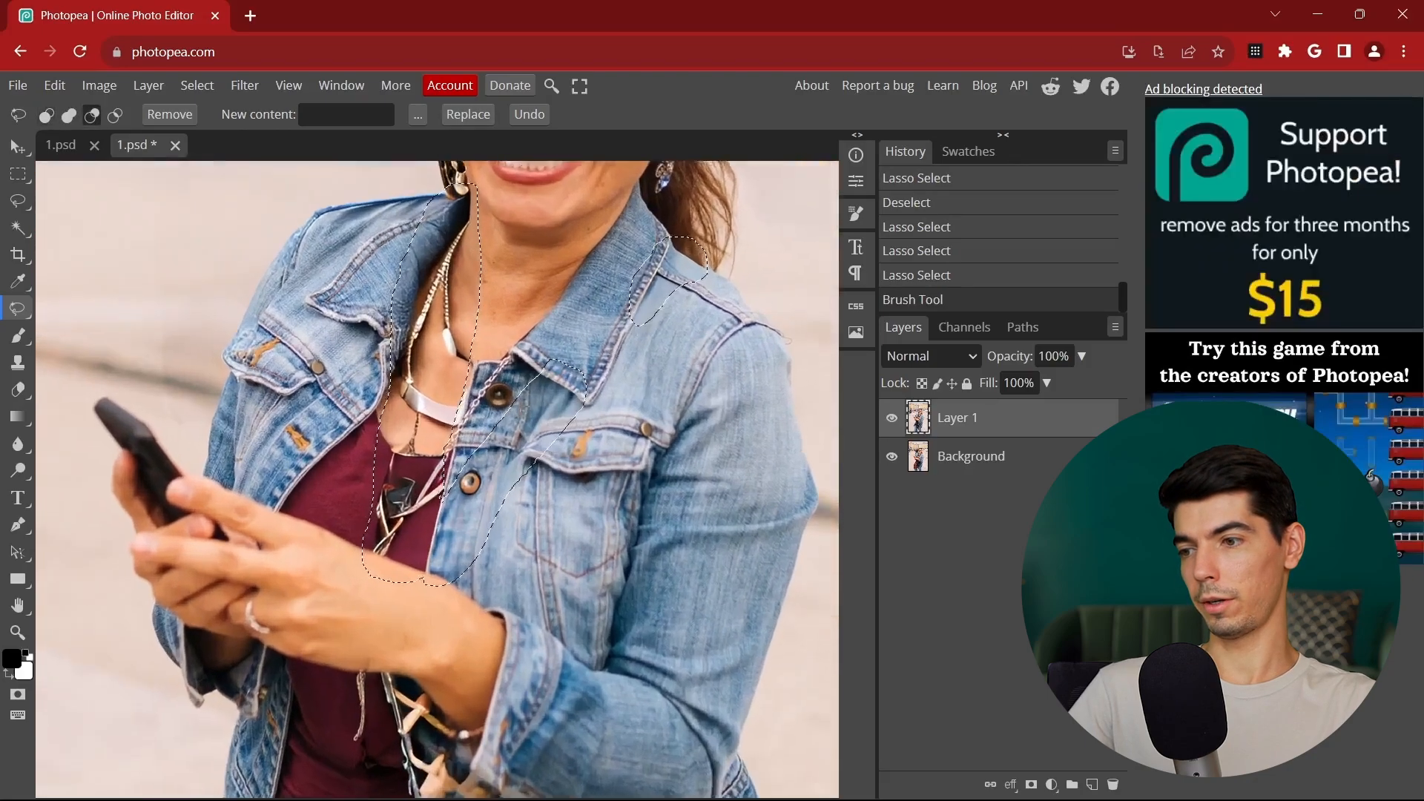
left_click_drag(448, 226, 411, 348)
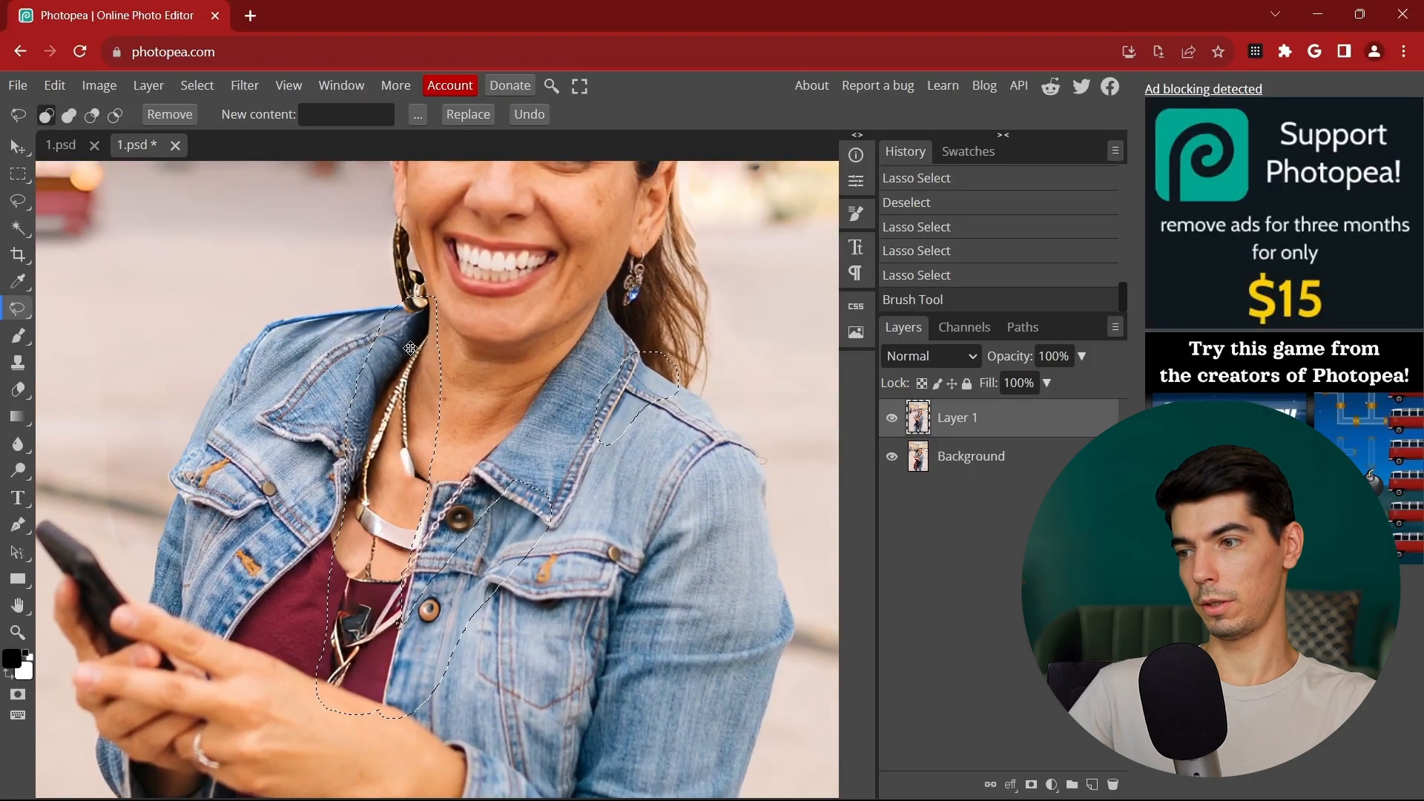
scroll(432, 408, "up", 4)
scroll(522, 491, "down", 4)
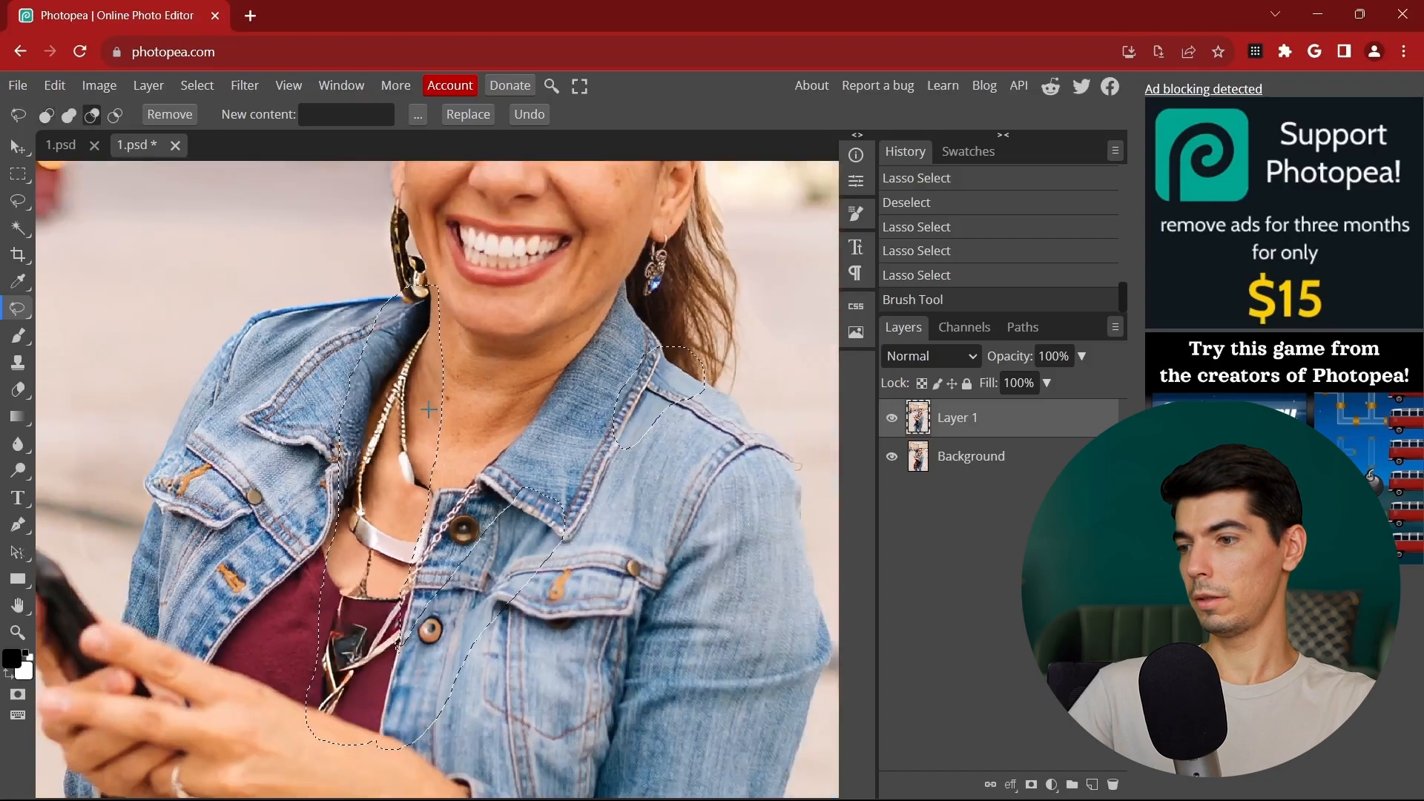
key("ctrl+d")
left_click_drag(522, 491, 439, 447)
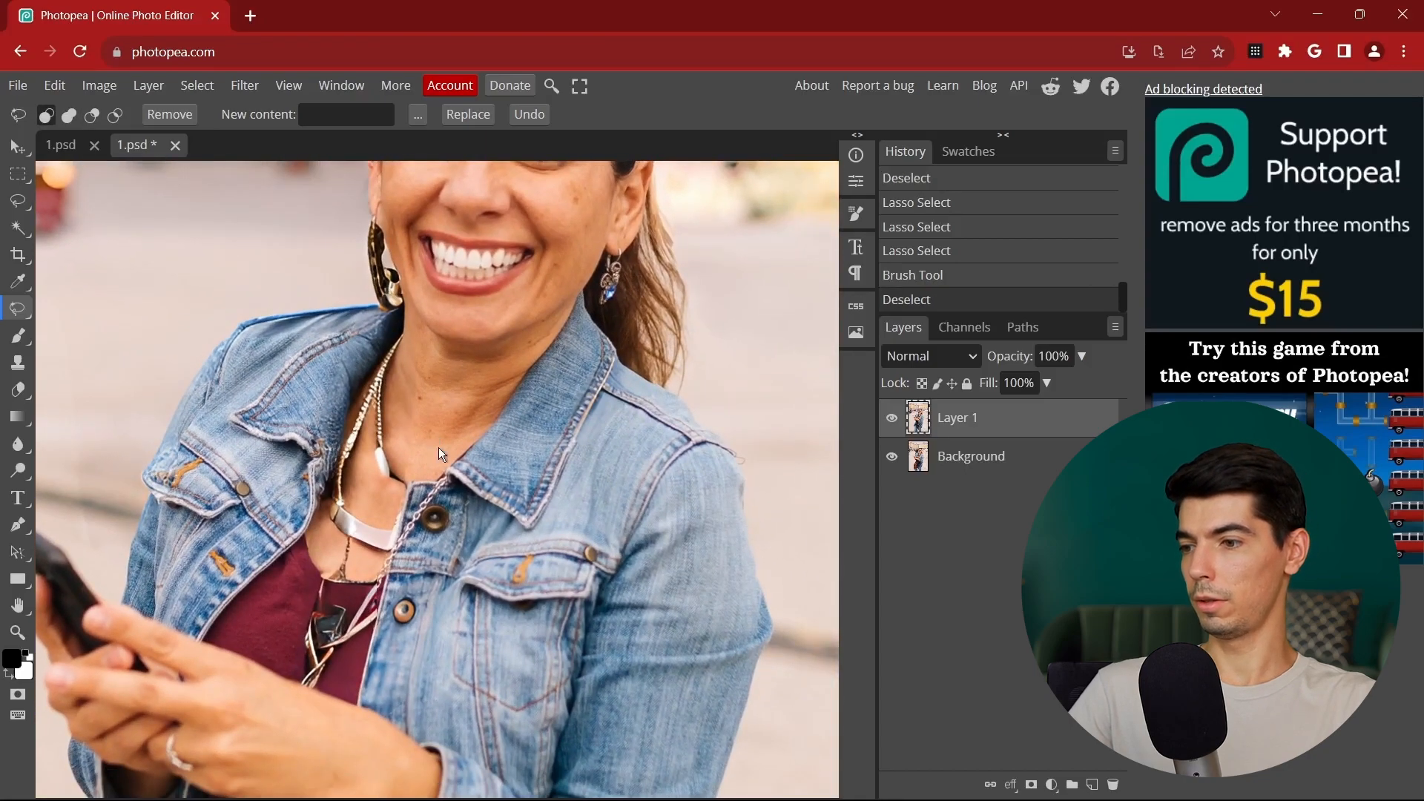
key("ctrl+z")
key("ctrl+z")
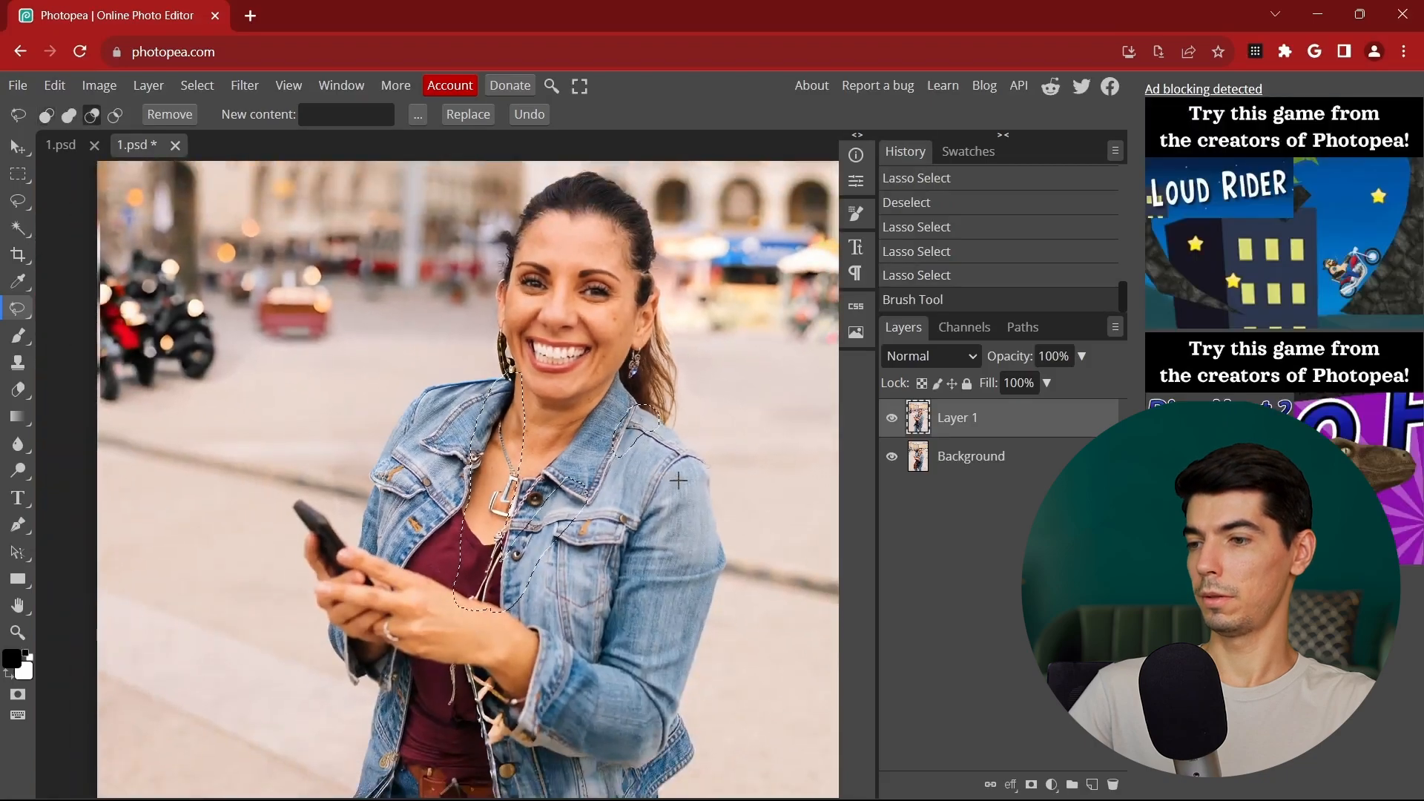
Step: Clear the strap selection, outline the jacket half and sleeve away from the phone, and set the new content to "burgundy tshirt"
scroll(557, 521, "up", 5)
left_click_drag(558, 520, 657, 501)
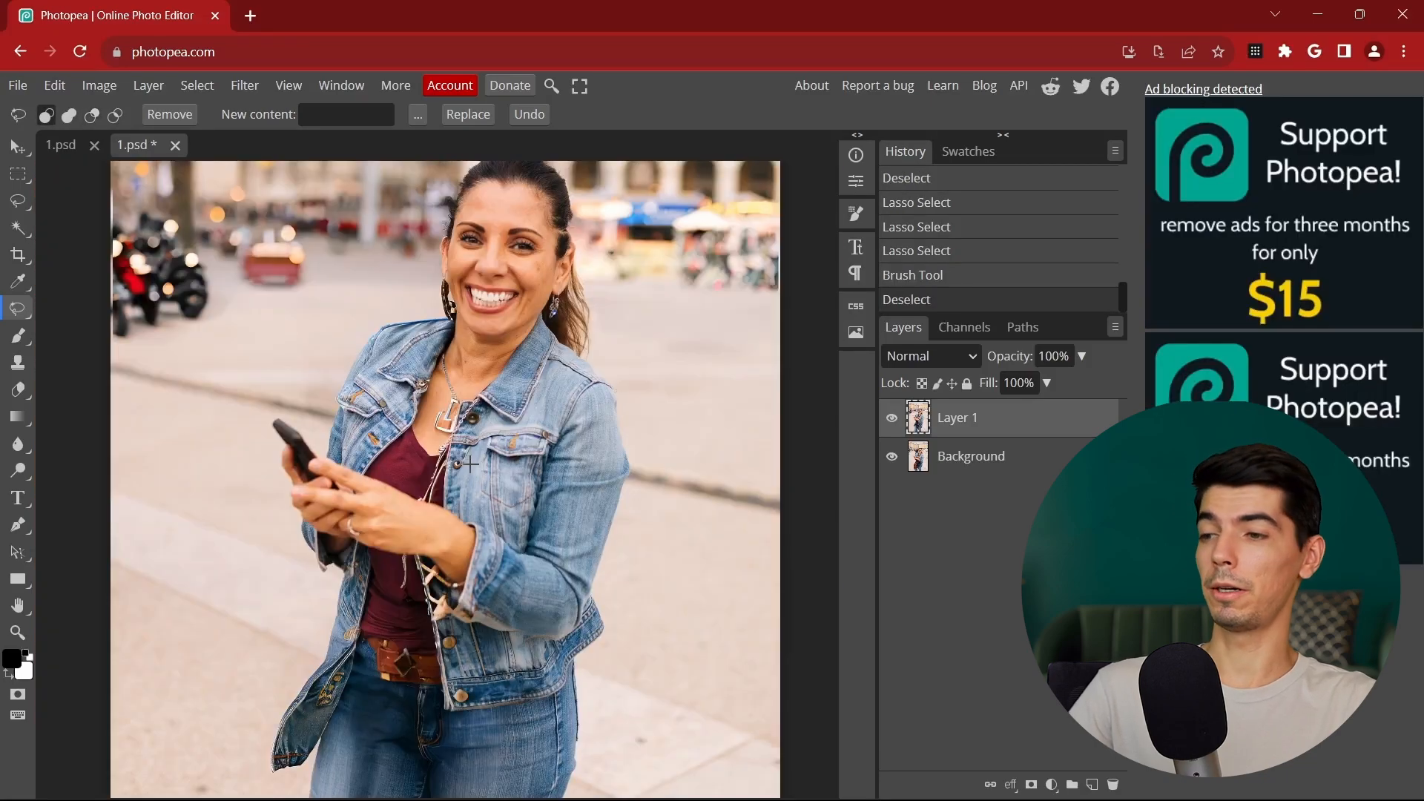
scroll(469, 463, "up", 3)
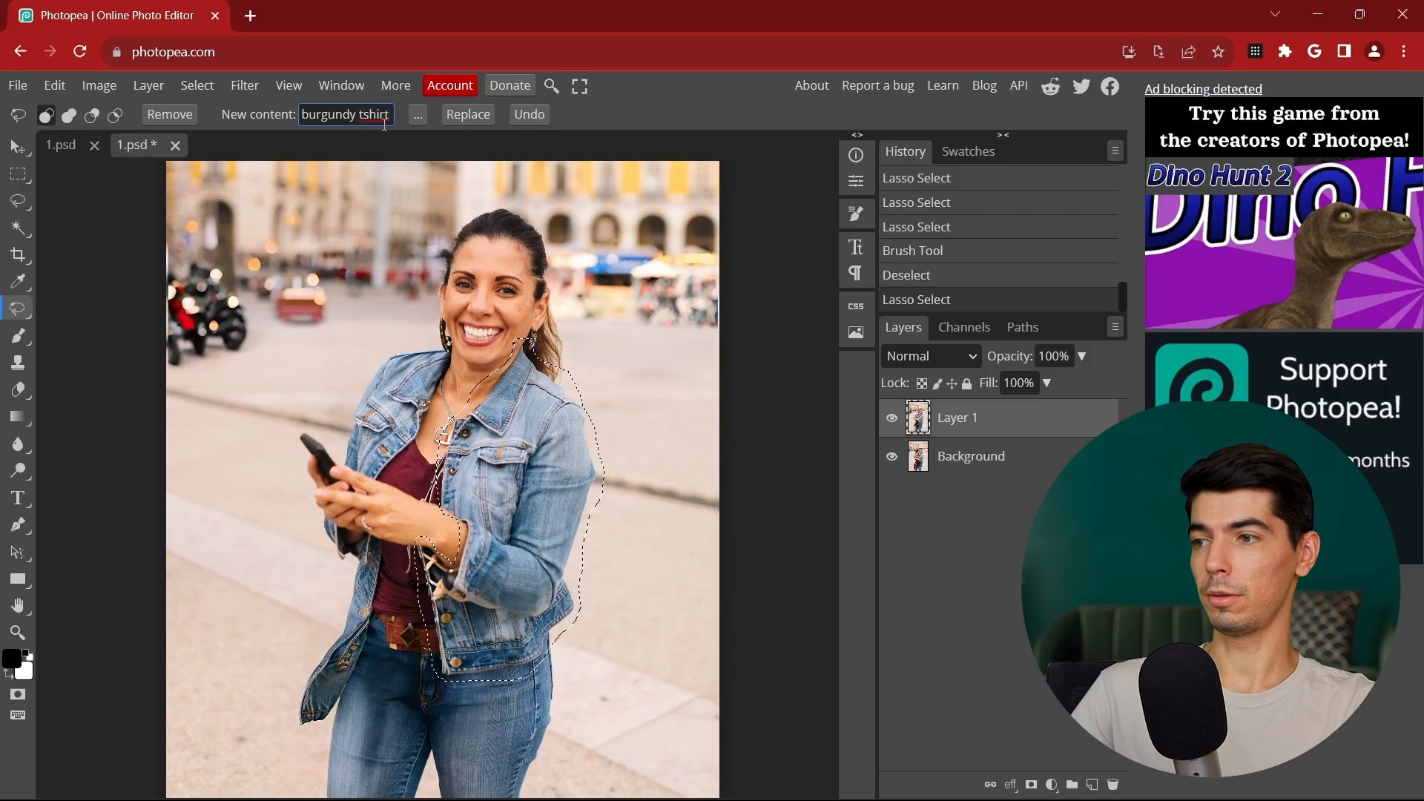
Step: Try replacing the outlined jacket half with the burgundy T-shirt content, inspect the sleeve and pocket up close, and undo the fill
left_click(468, 115)
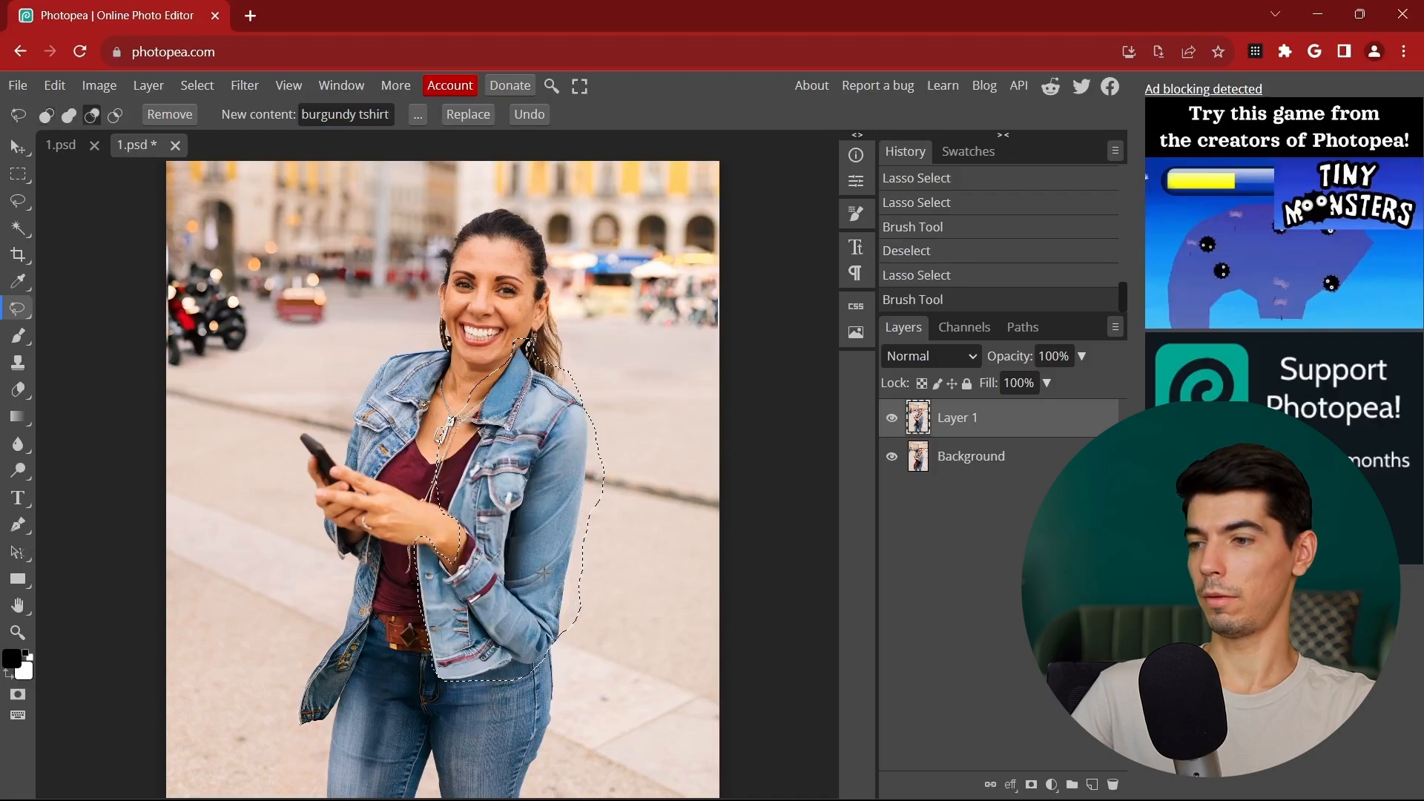
scroll(553, 575, "up", 2)
scroll(471, 413, "down", 3)
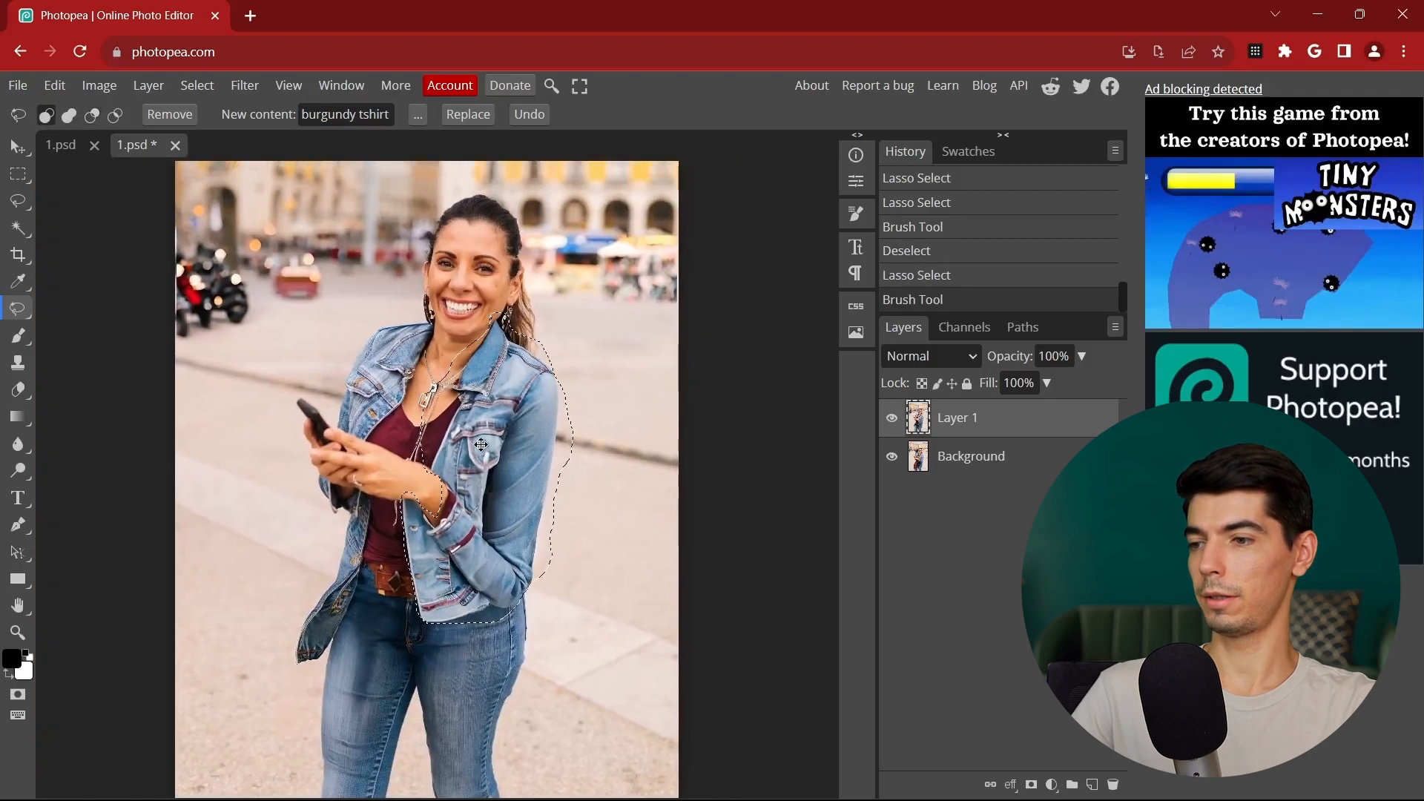
scroll(482, 549, "up", 3)
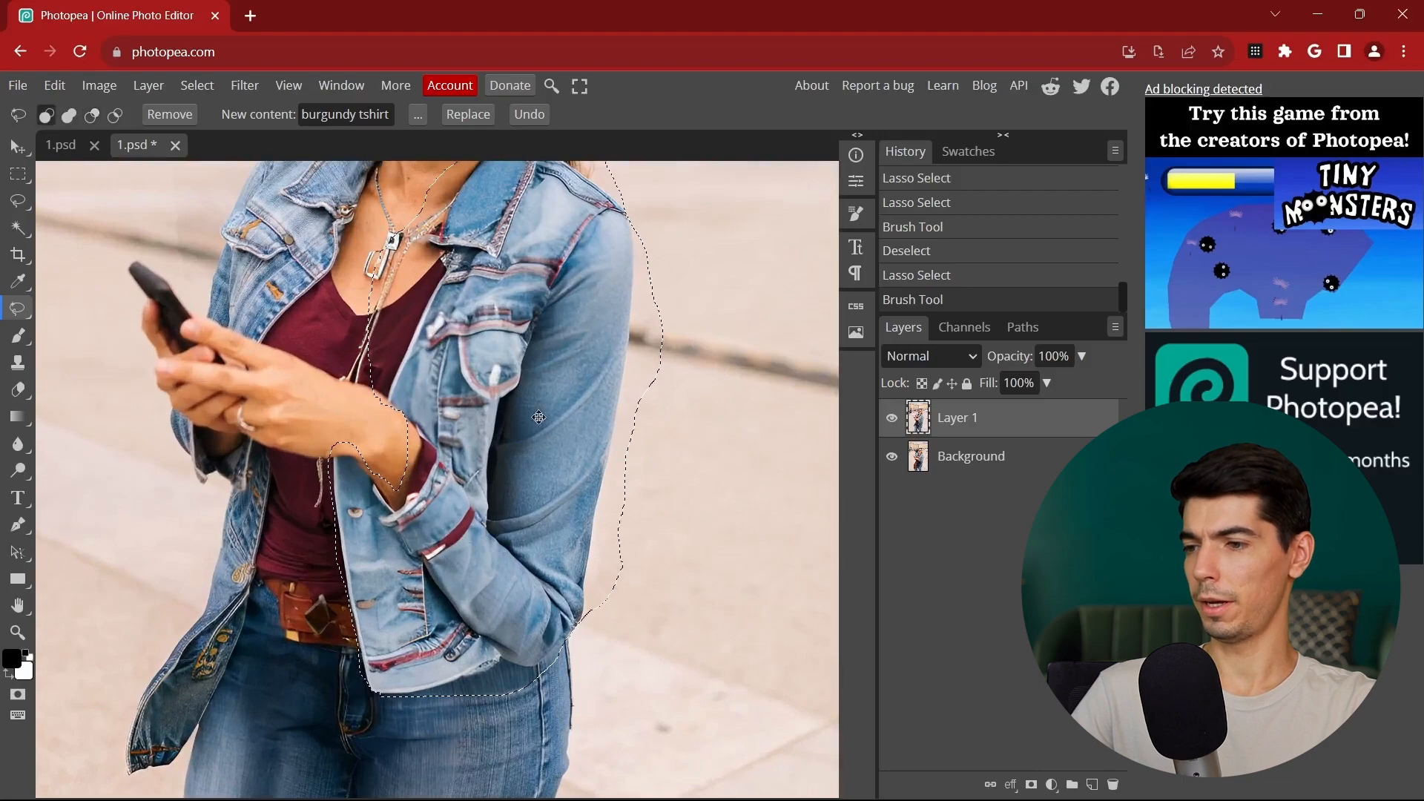
scroll(482, 548, "down", 3)
key("ctrl+z")
Step: Generate the "burgundy tshirt" replacement again for the outlined jacket half and inspect the sleeve and chest
scroll(550, 456, "up", 1)
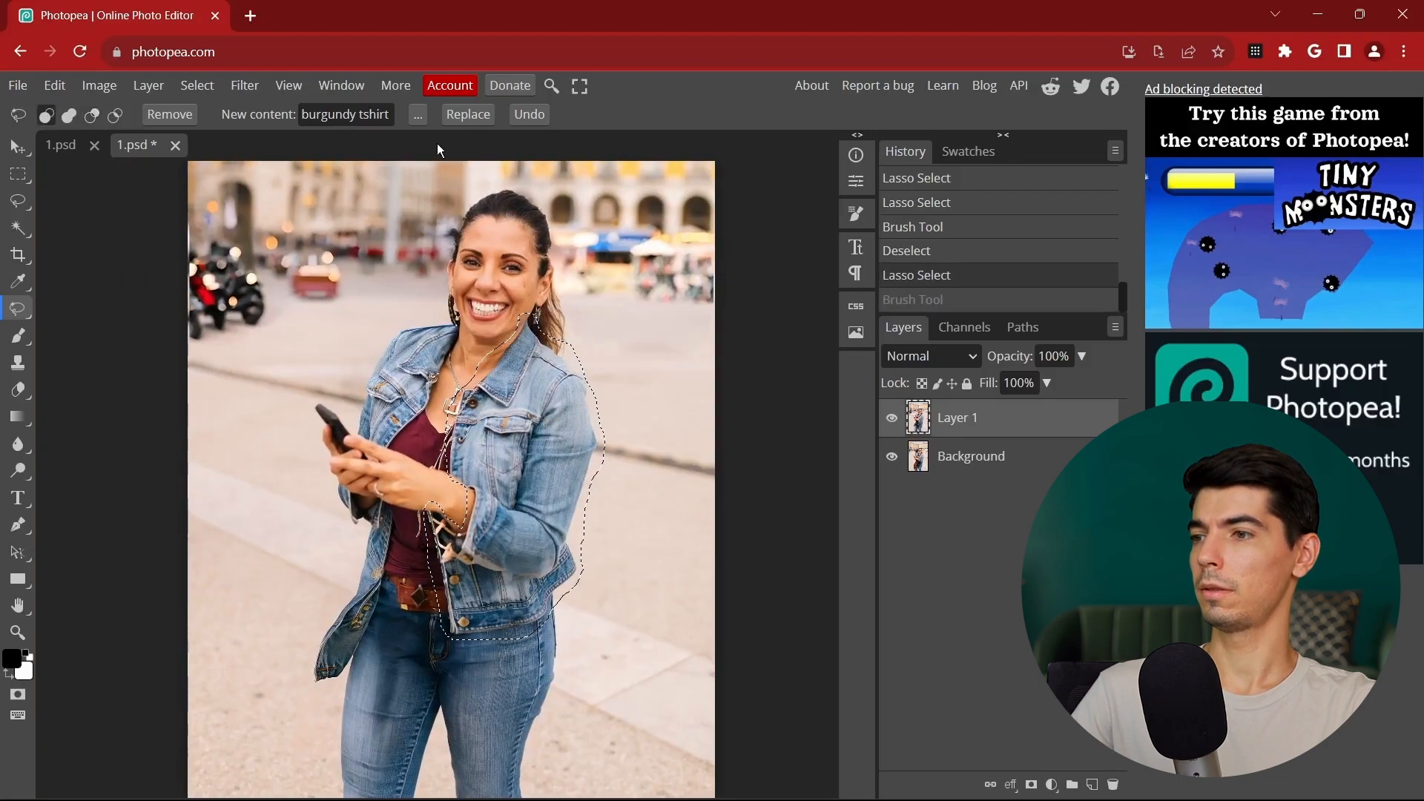
left_click(469, 115)
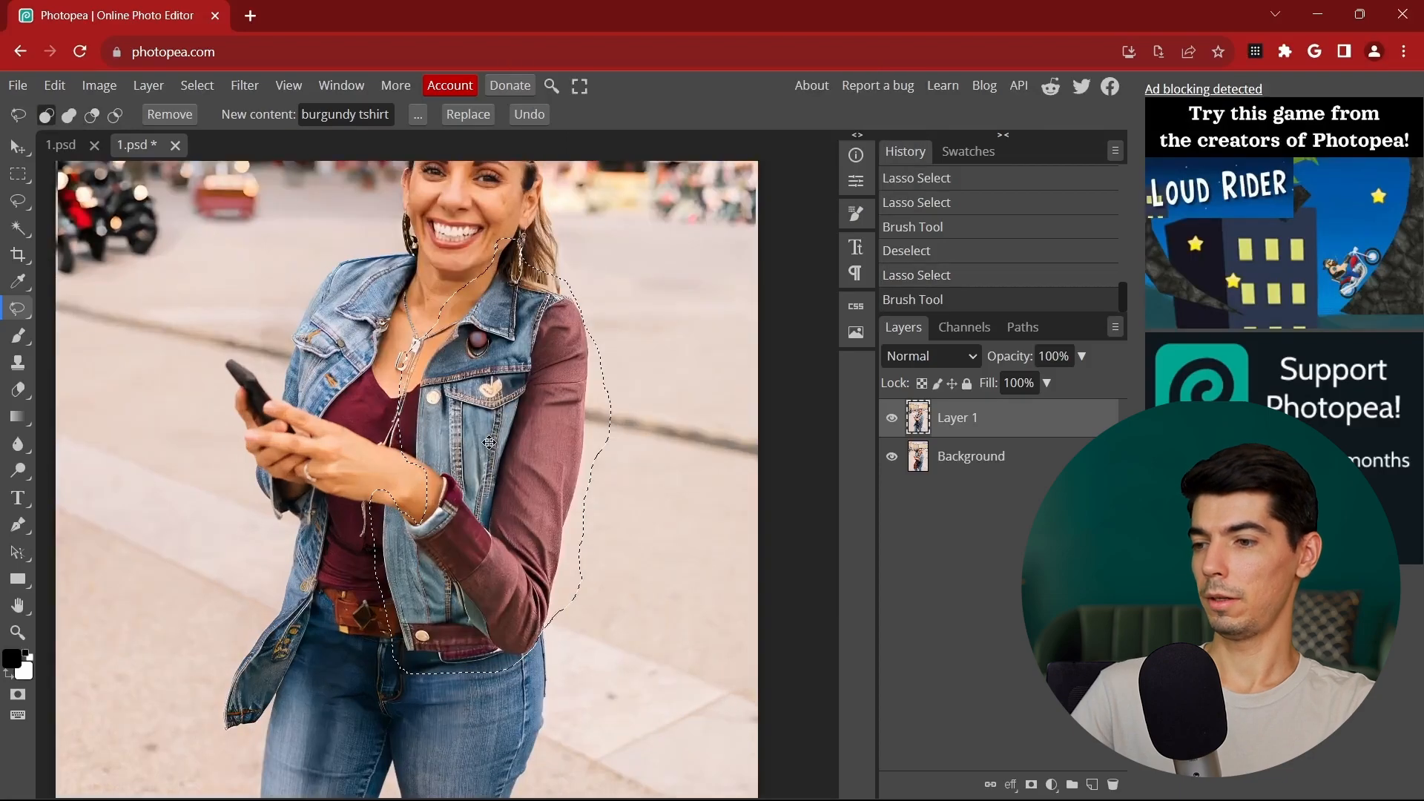
scroll(490, 443, "up", 1)
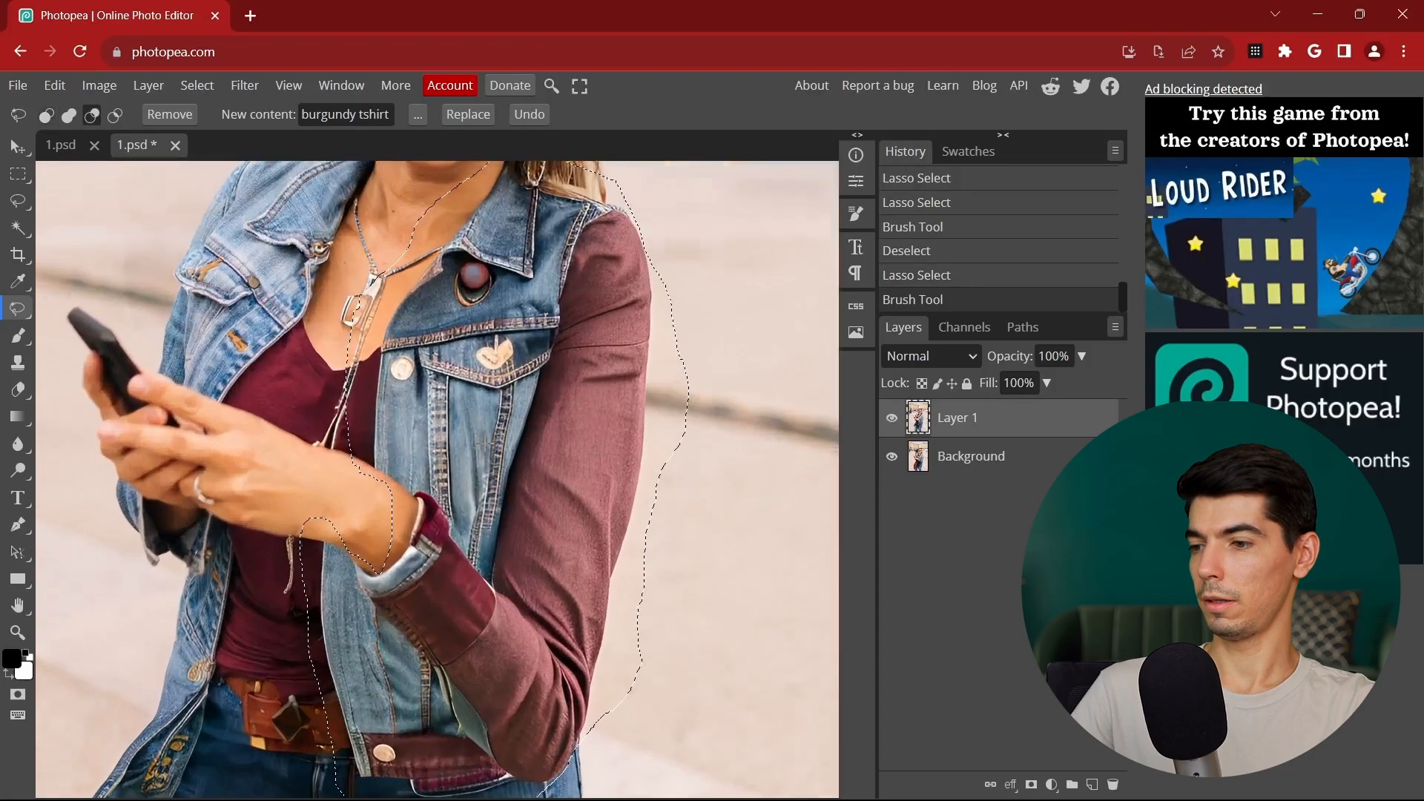
scroll(489, 442, "down", 2)
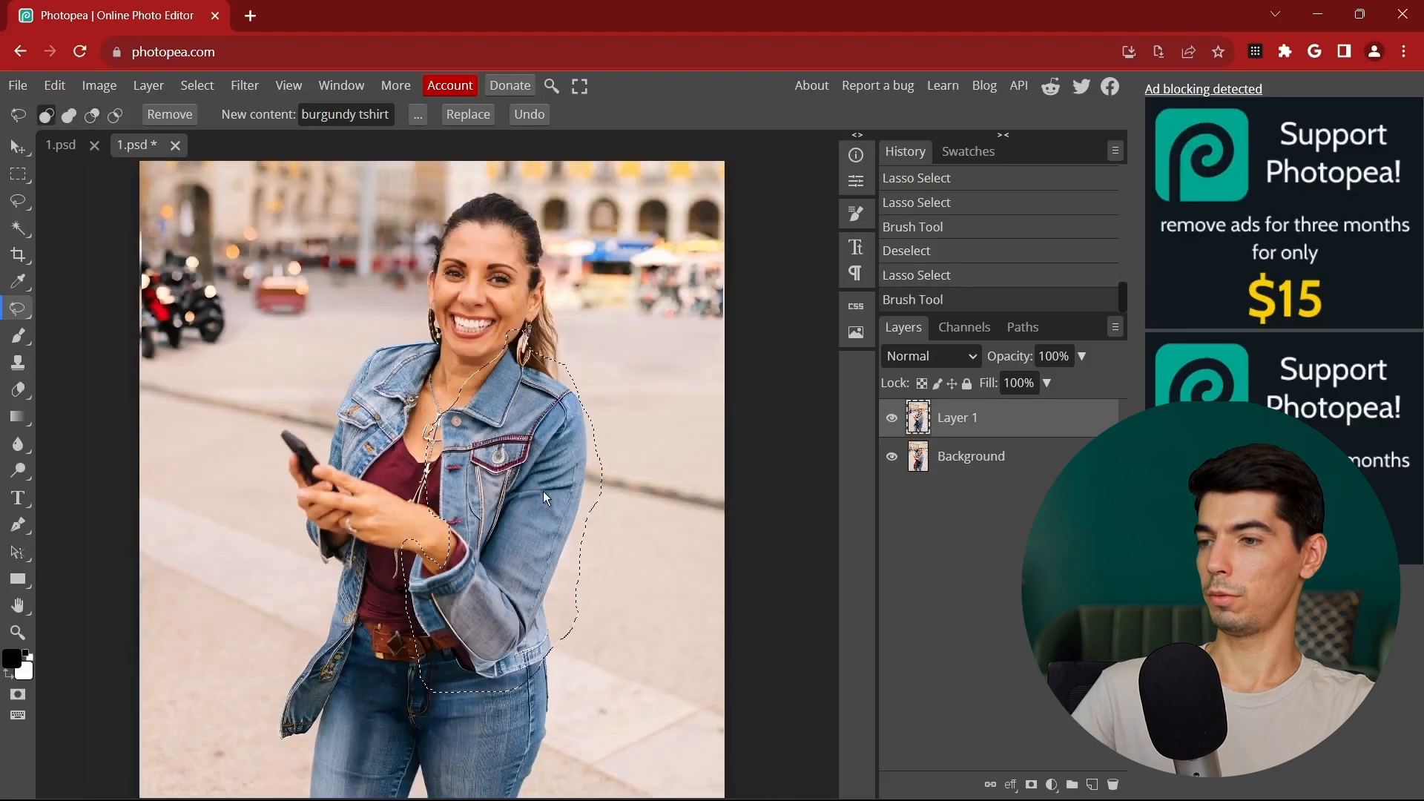
Step: Undo the burgundy T-shirt fill and try replacing the selected jacket area with an empty prompt
key("ctrl+z")
triple_click(358, 117)
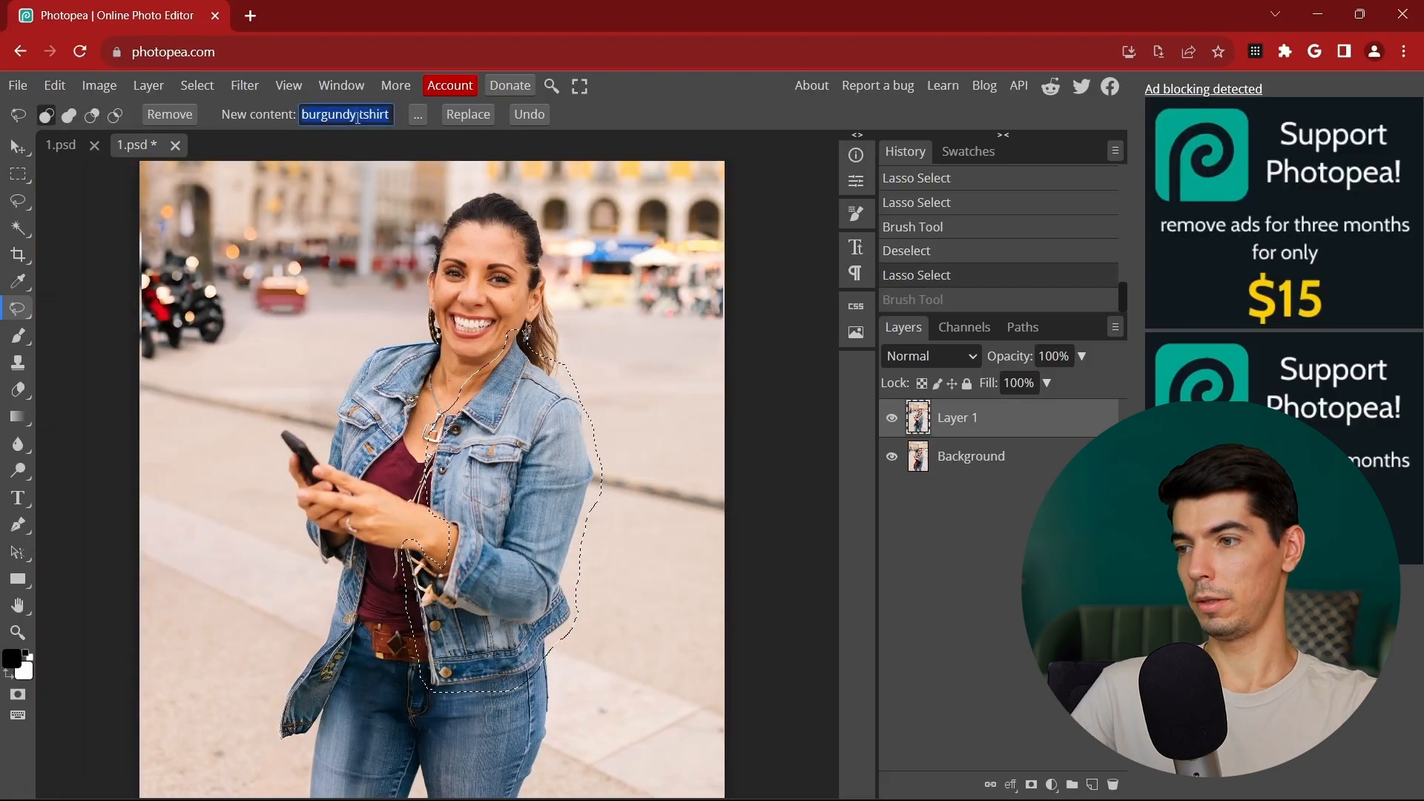
key("BackSpace")
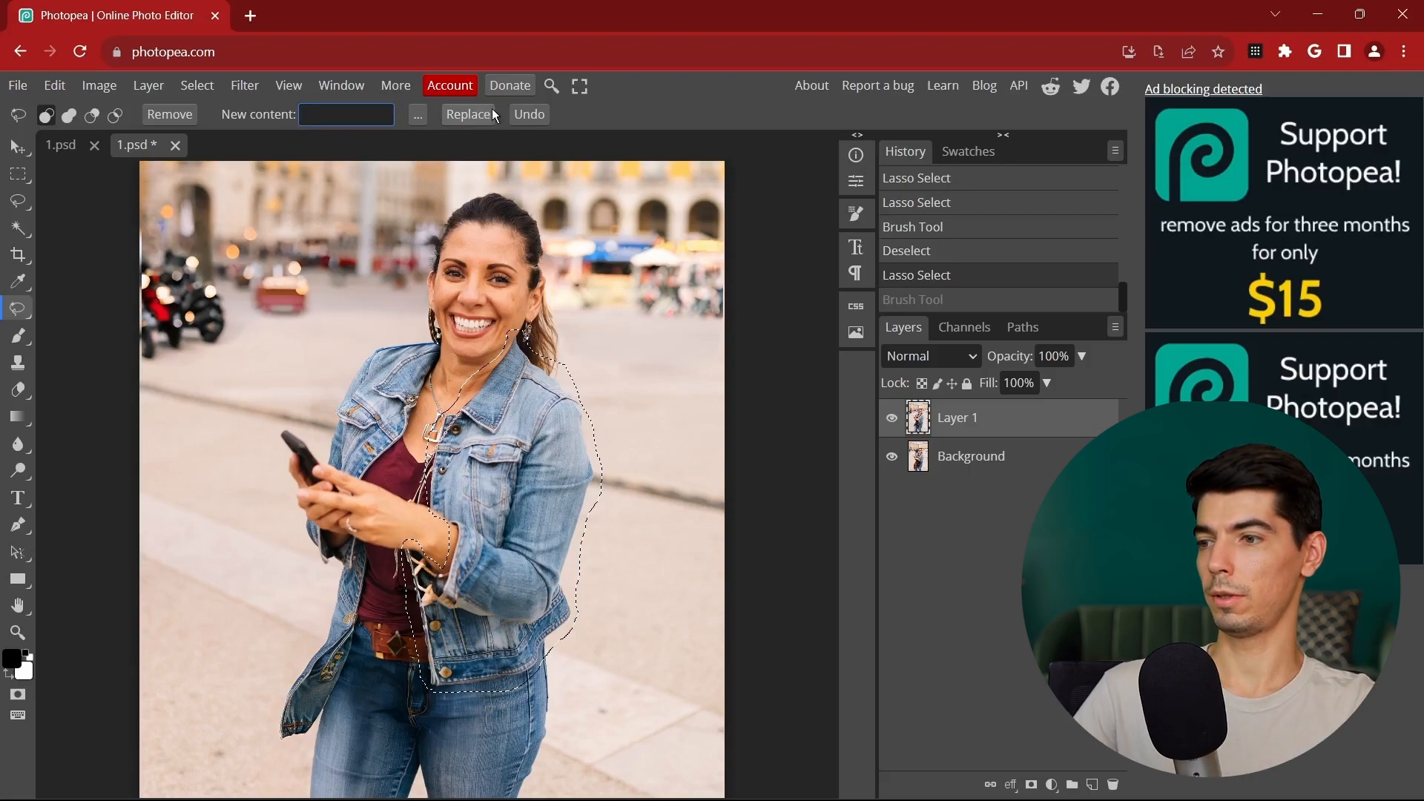
left_click(466, 116)
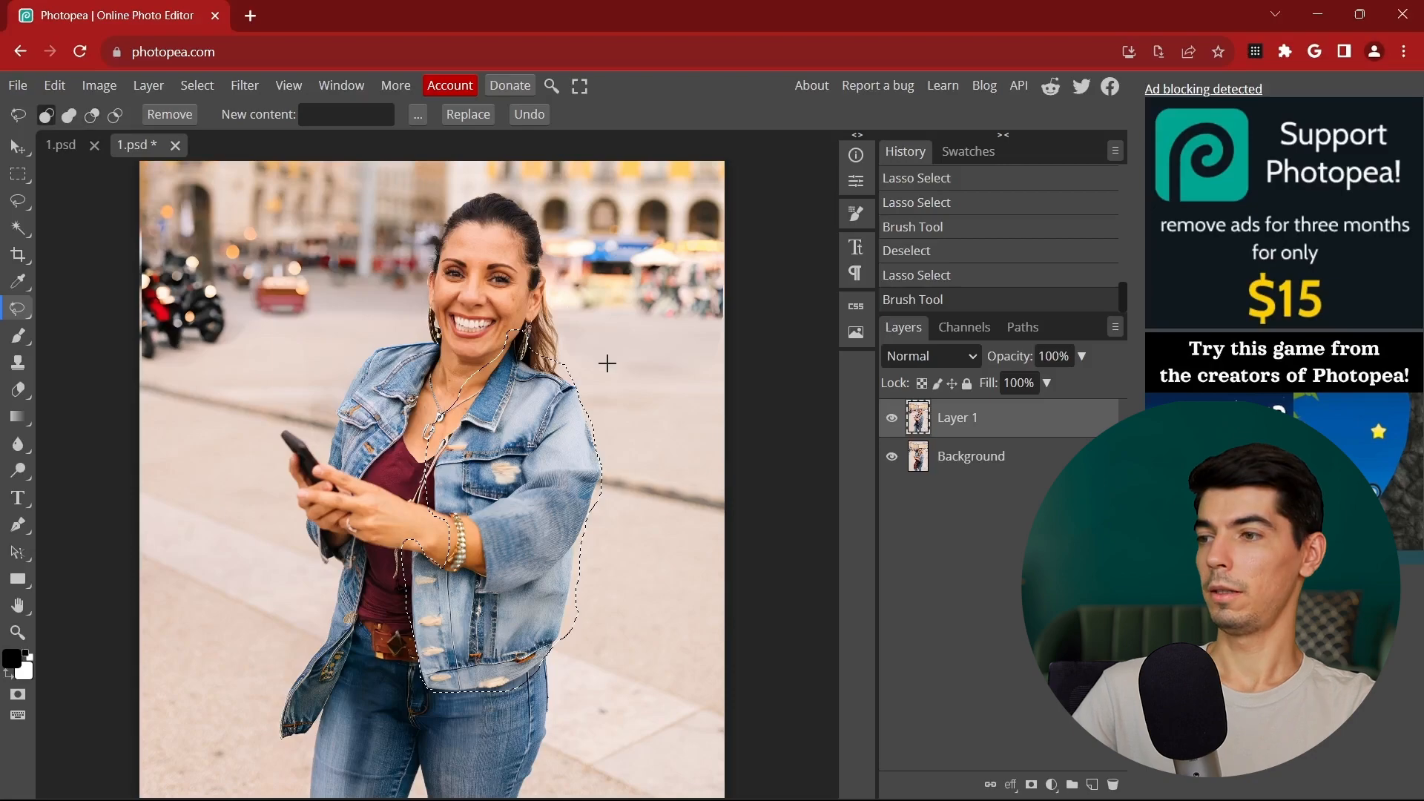
key("ctrl+z")
Step: Try the Remove operation on the selected jacket area, inspect it up close and undo it
scroll(310, 163, "up", 1)
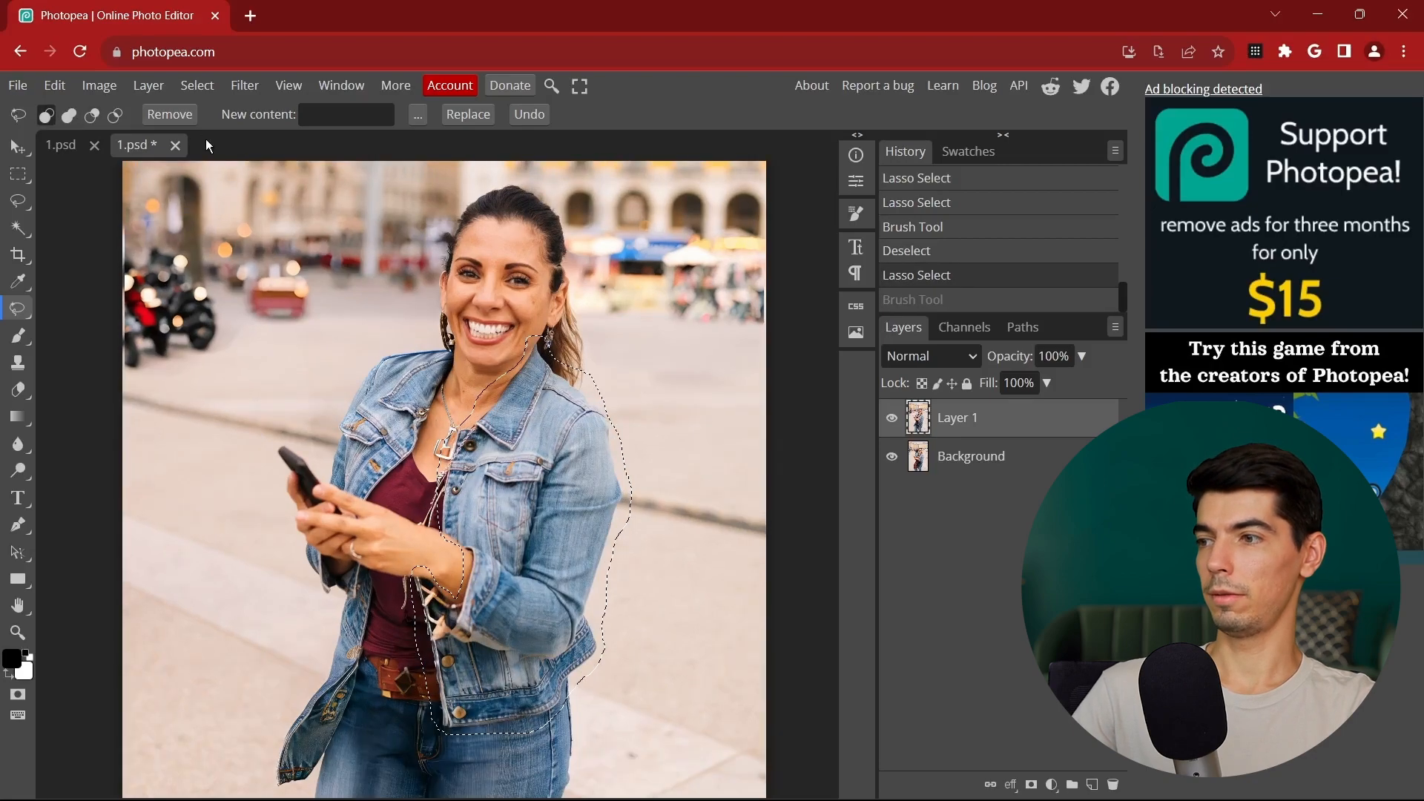
left_click(169, 115)
scroll(611, 486, "up", 3)
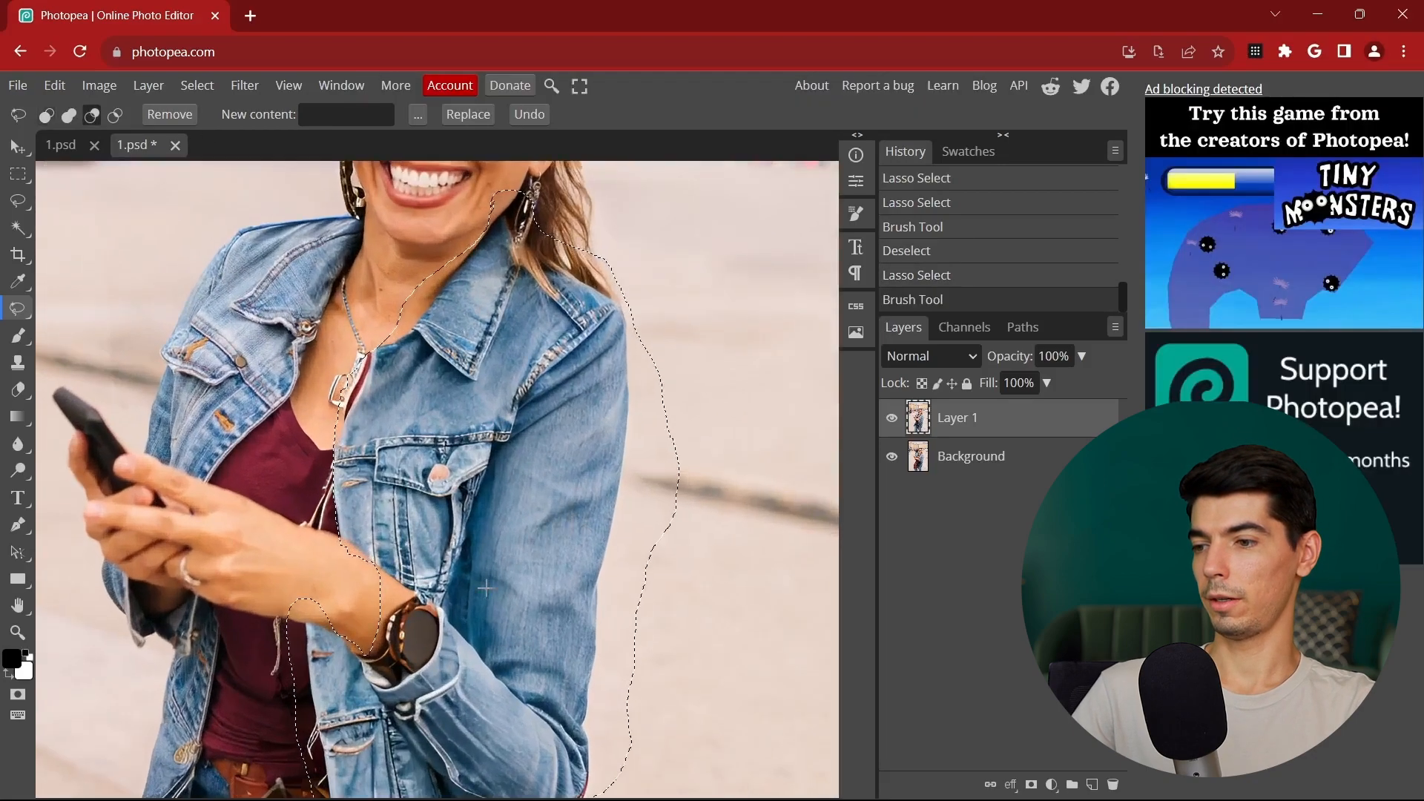
scroll(611, 486, "down", 4)
key("ctrl+z")
Step: Try replacing the selected jacket area using the prompt "tshirt, no jacket" and undo that replacement
left_click(376, 116)
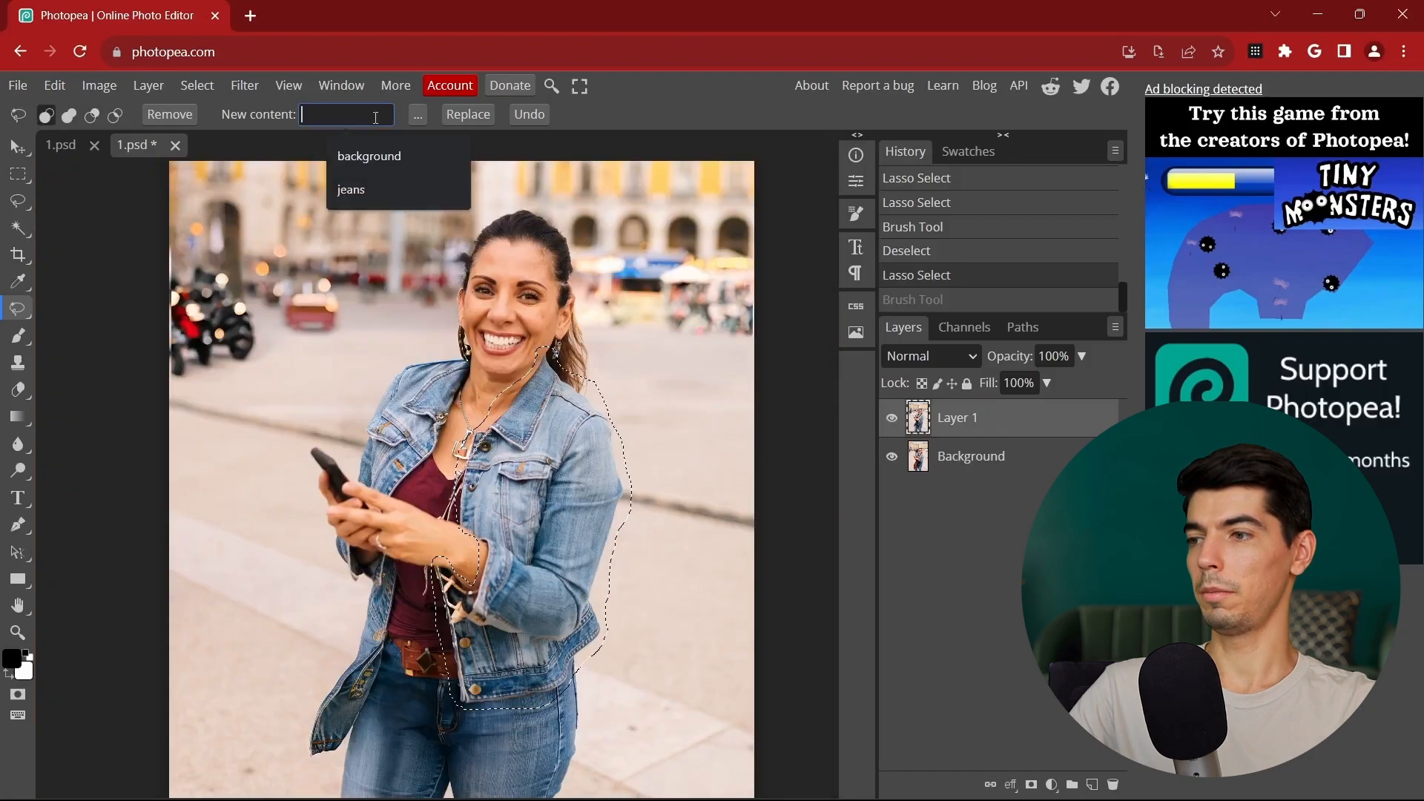
type("tshir")
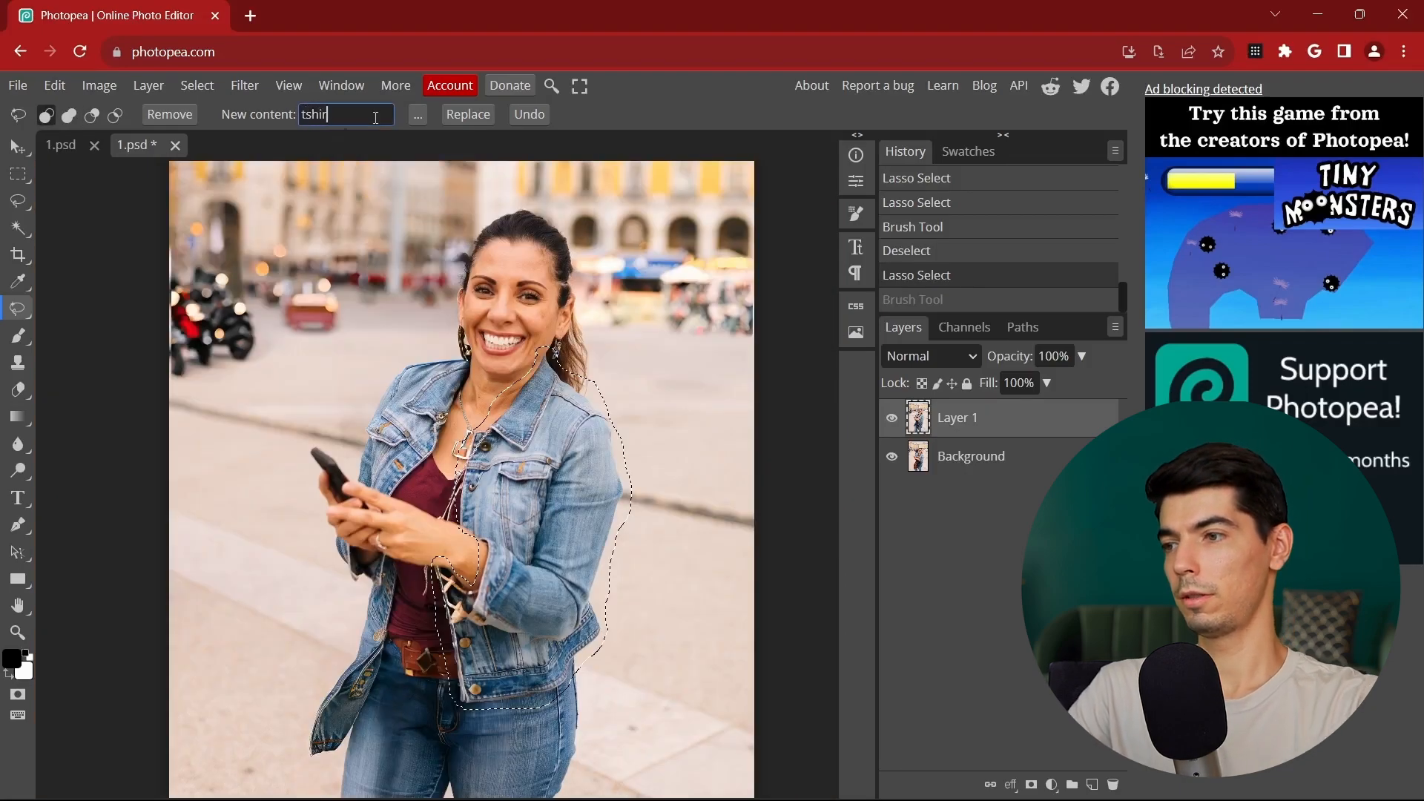
type("t, no jacket")
scroll(553, 480, "down", 1)
scroll(556, 483, "up", 3)
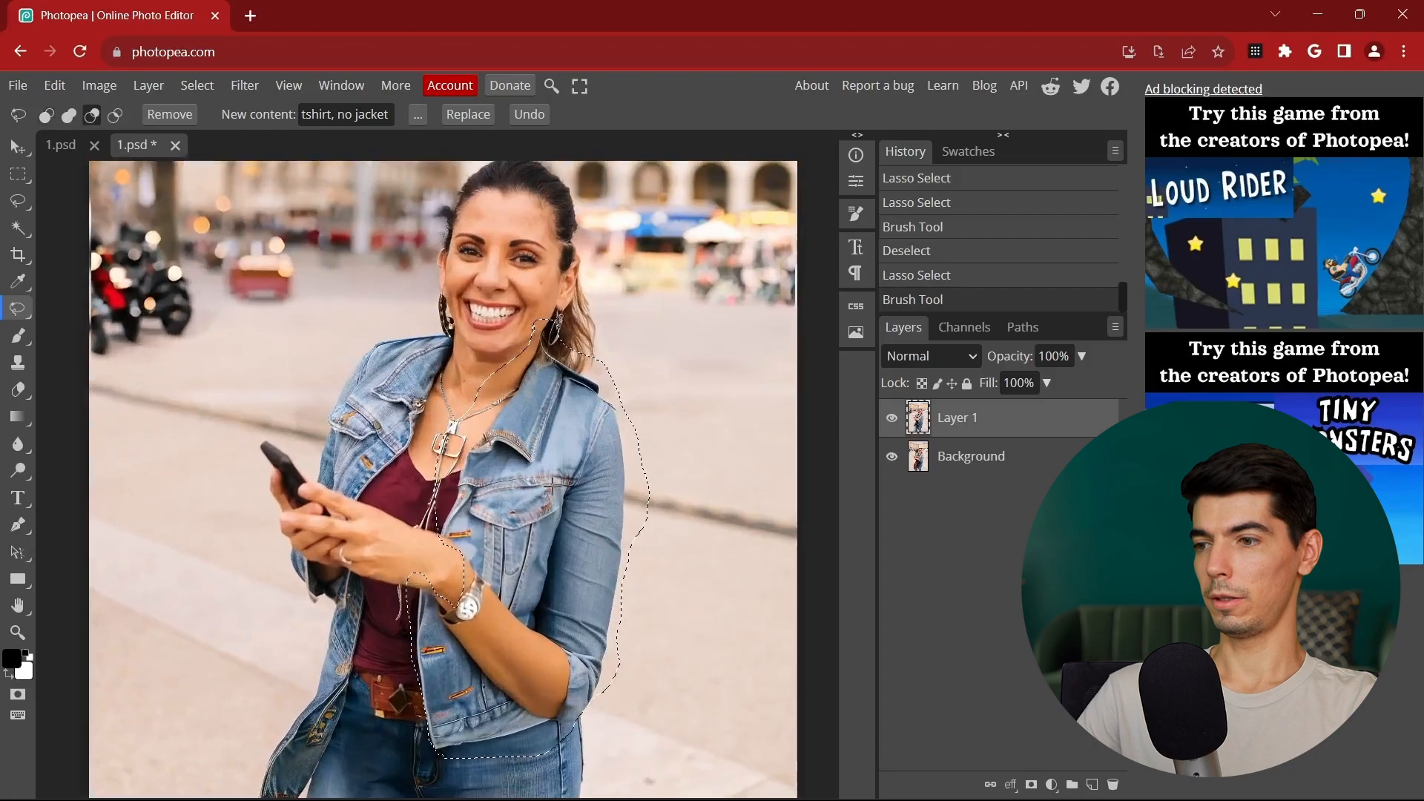
scroll(556, 483, "down", 3)
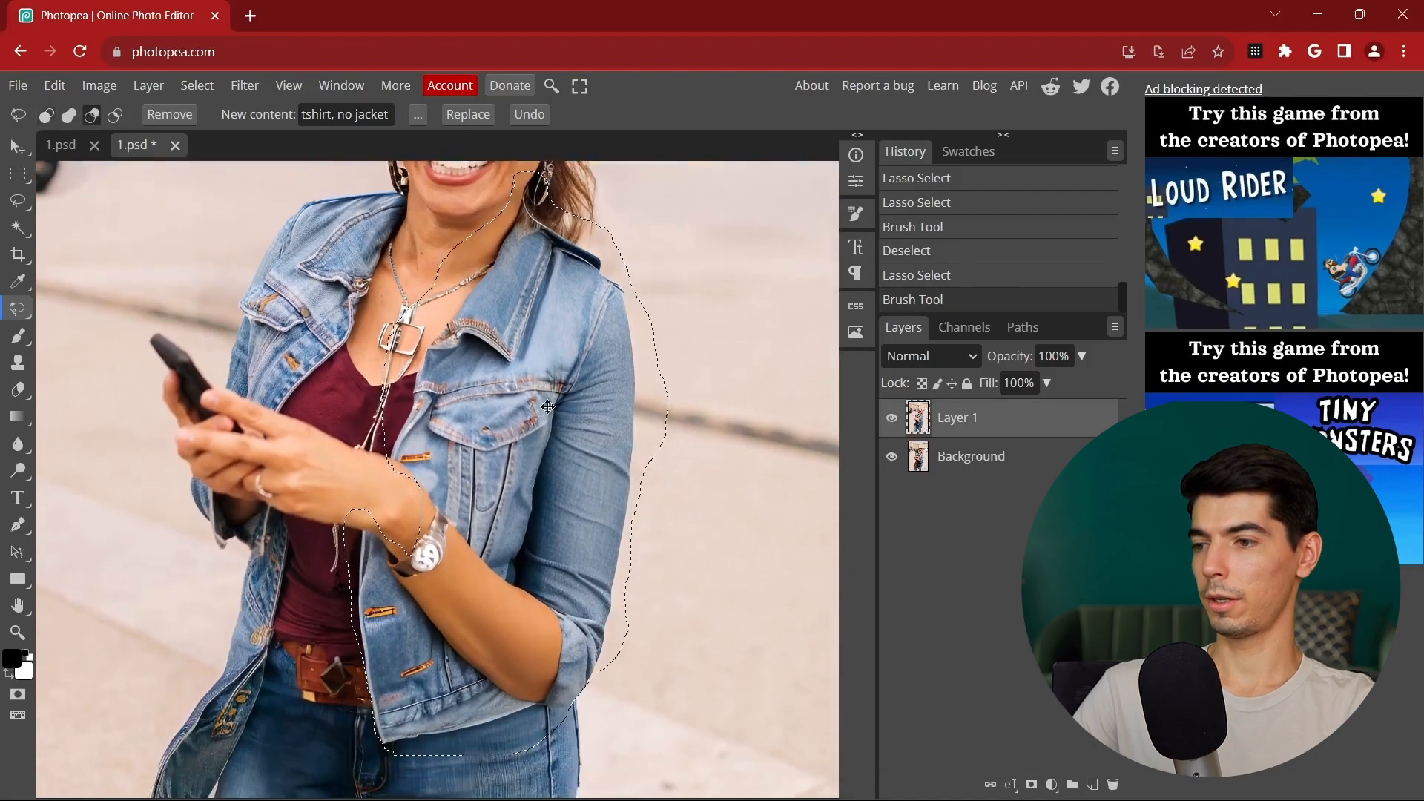
left_click(529, 114)
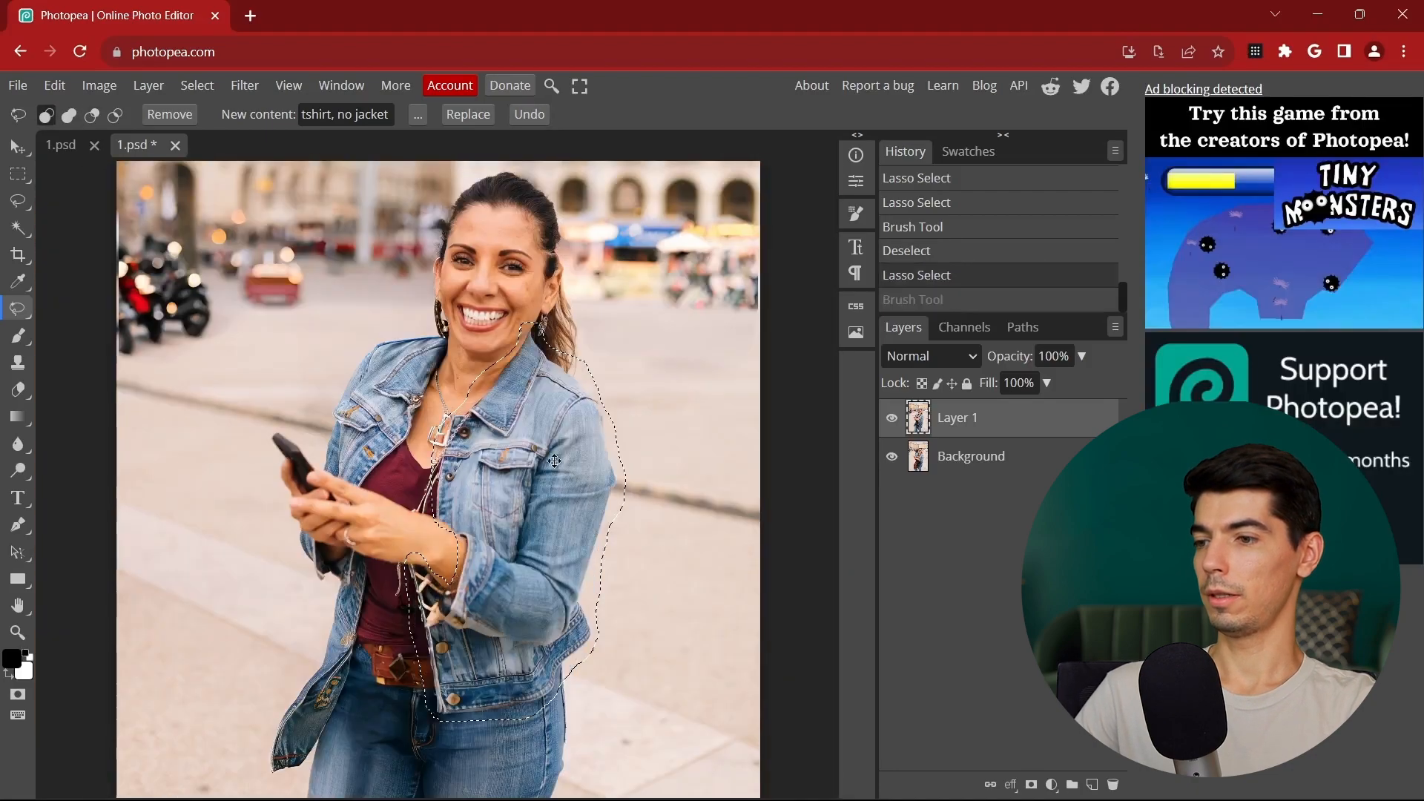
Step: Try replacing the selected area using the prompt "remove jacket", and undo both the replacement and the lasso selection
scroll(519, 456, "down", 1)
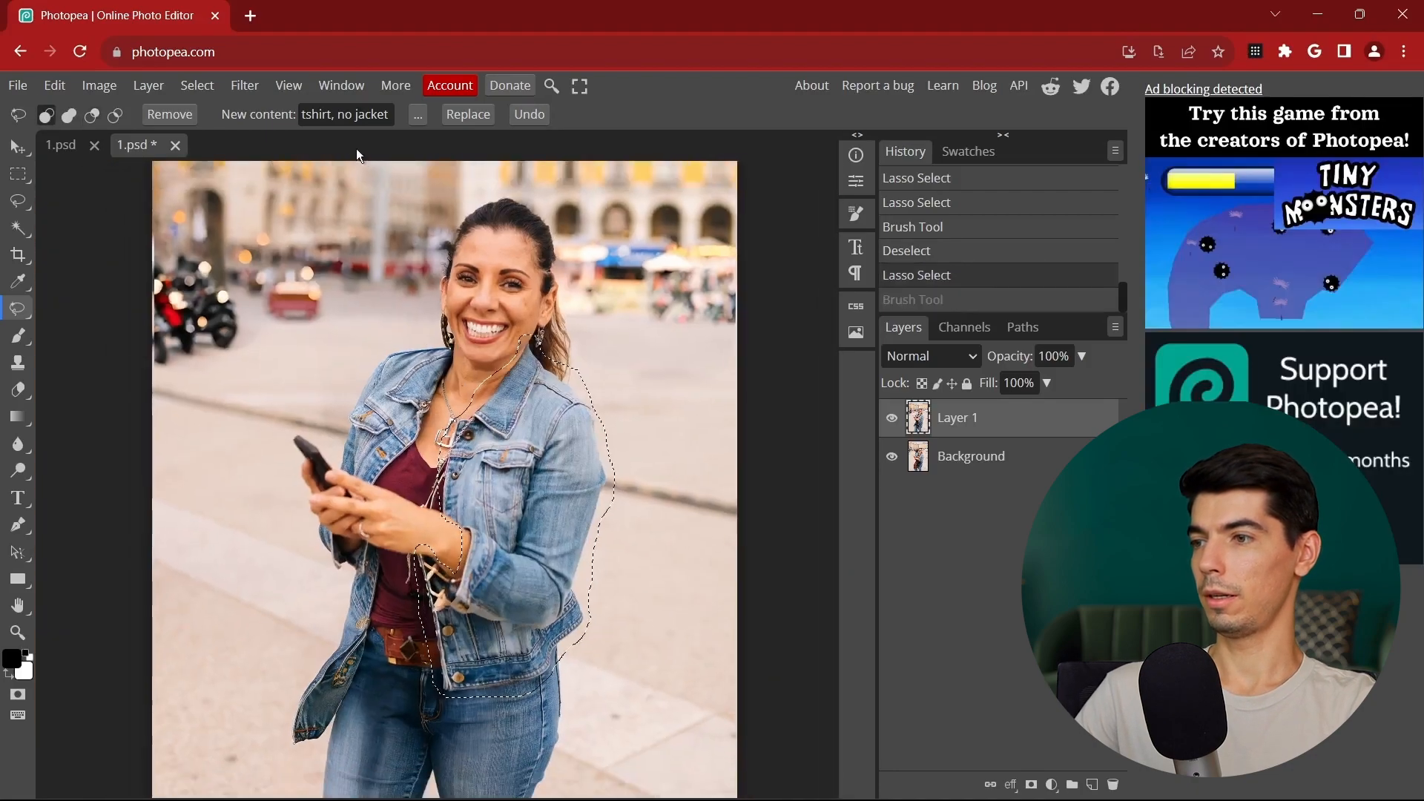
left_click(339, 120)
key("ctrl+a")
key("BackSpace")
type("remove jack")
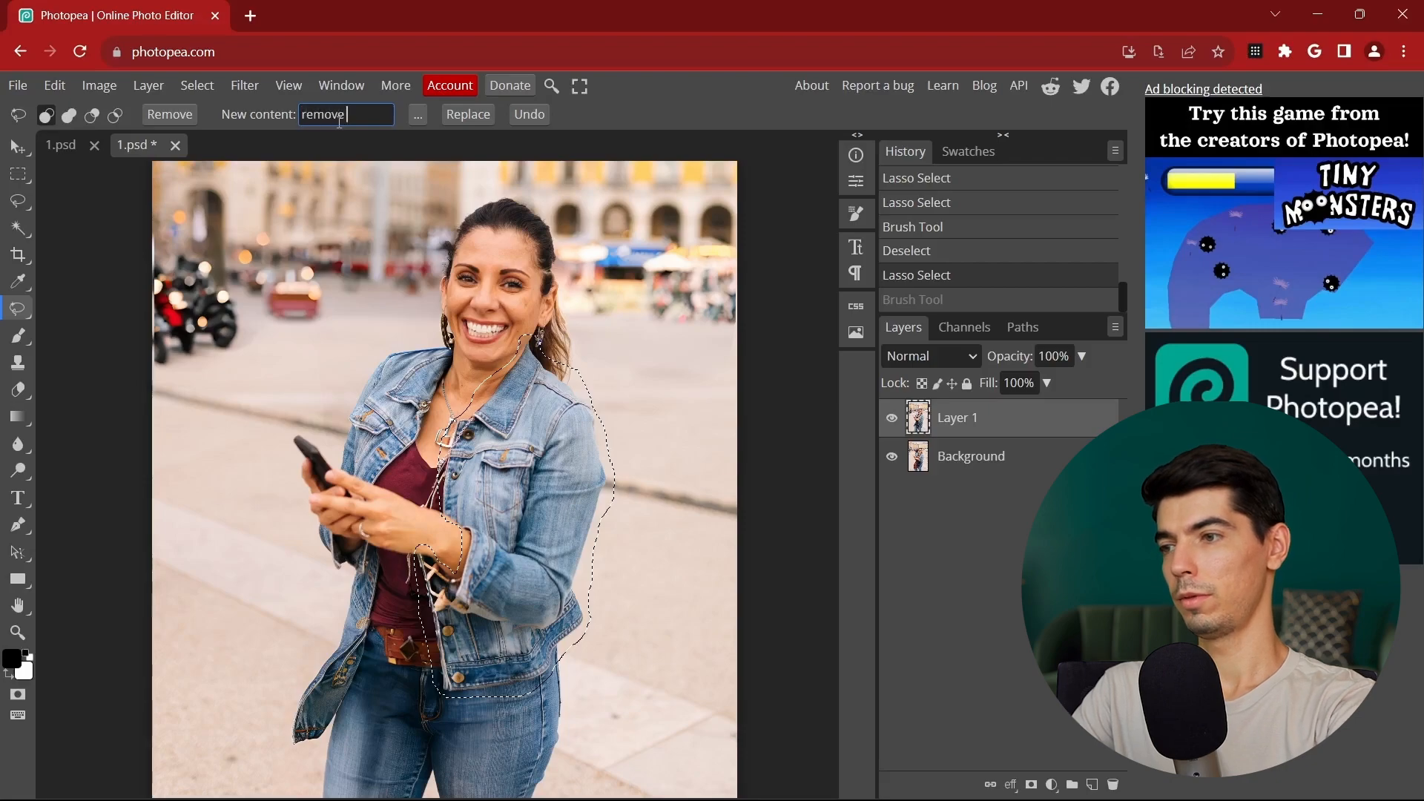
type("et")
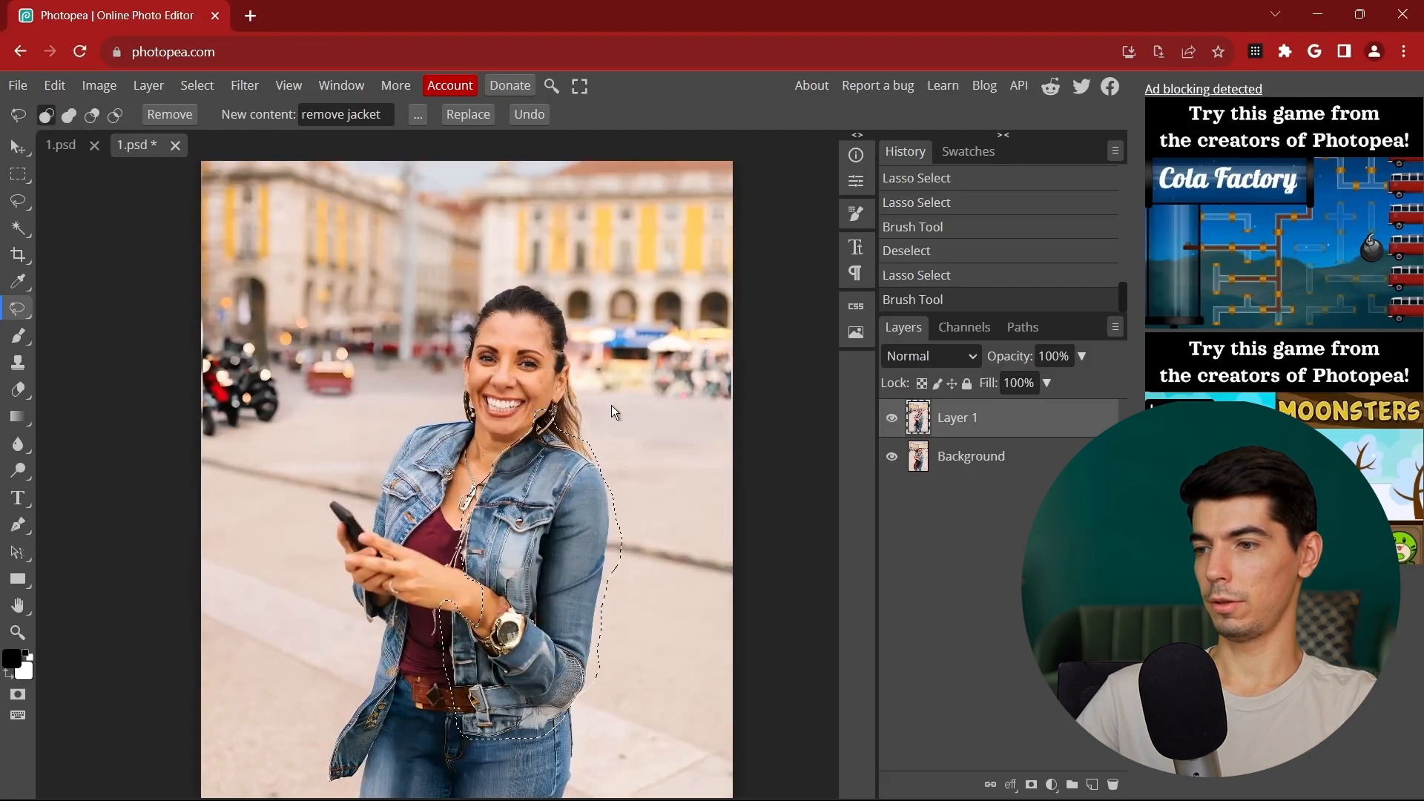
key("ctrl+z")
key("ctrl+z")
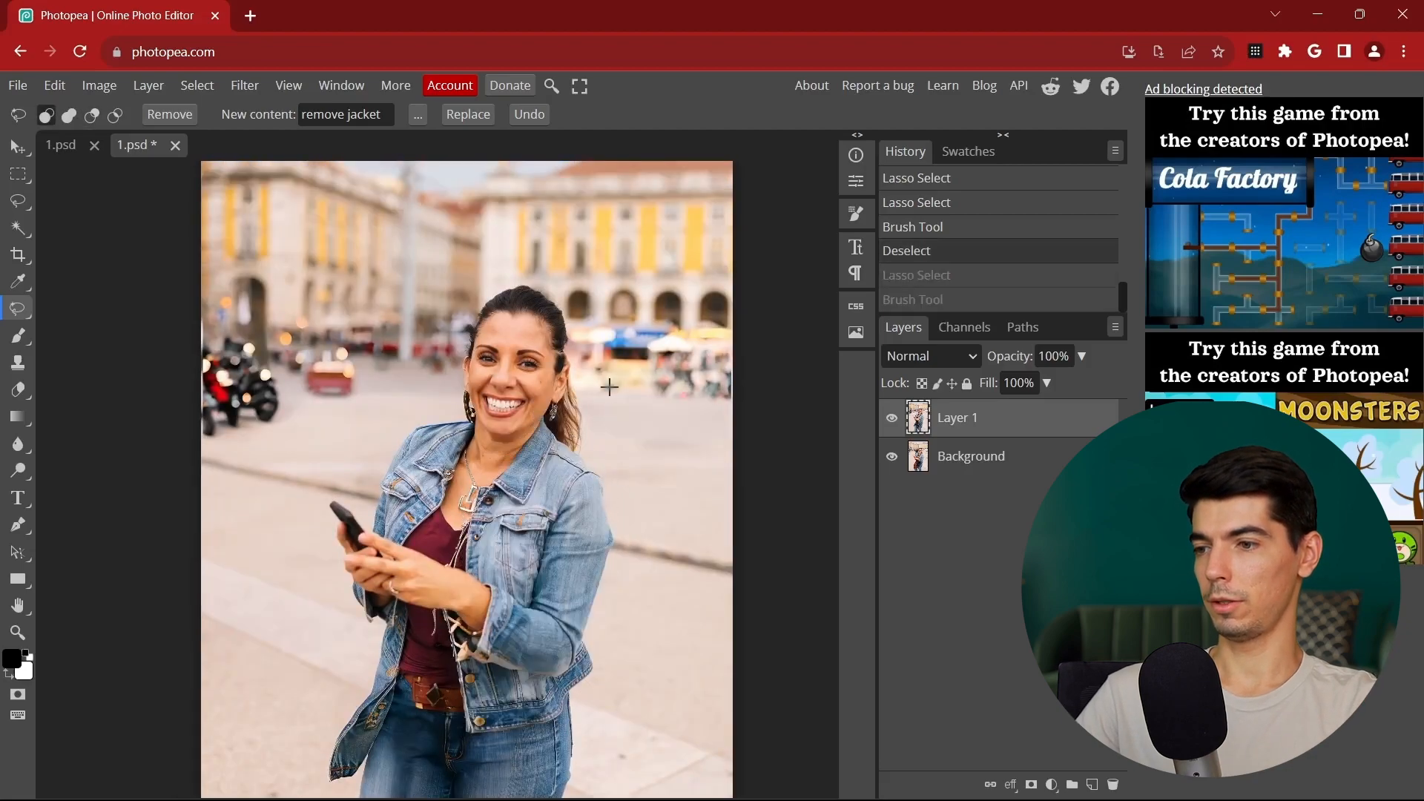
Step: Select the phone and the hands holding it, and replace them using the prompt "woman holding a flower in her hands"
right_click(603, 360)
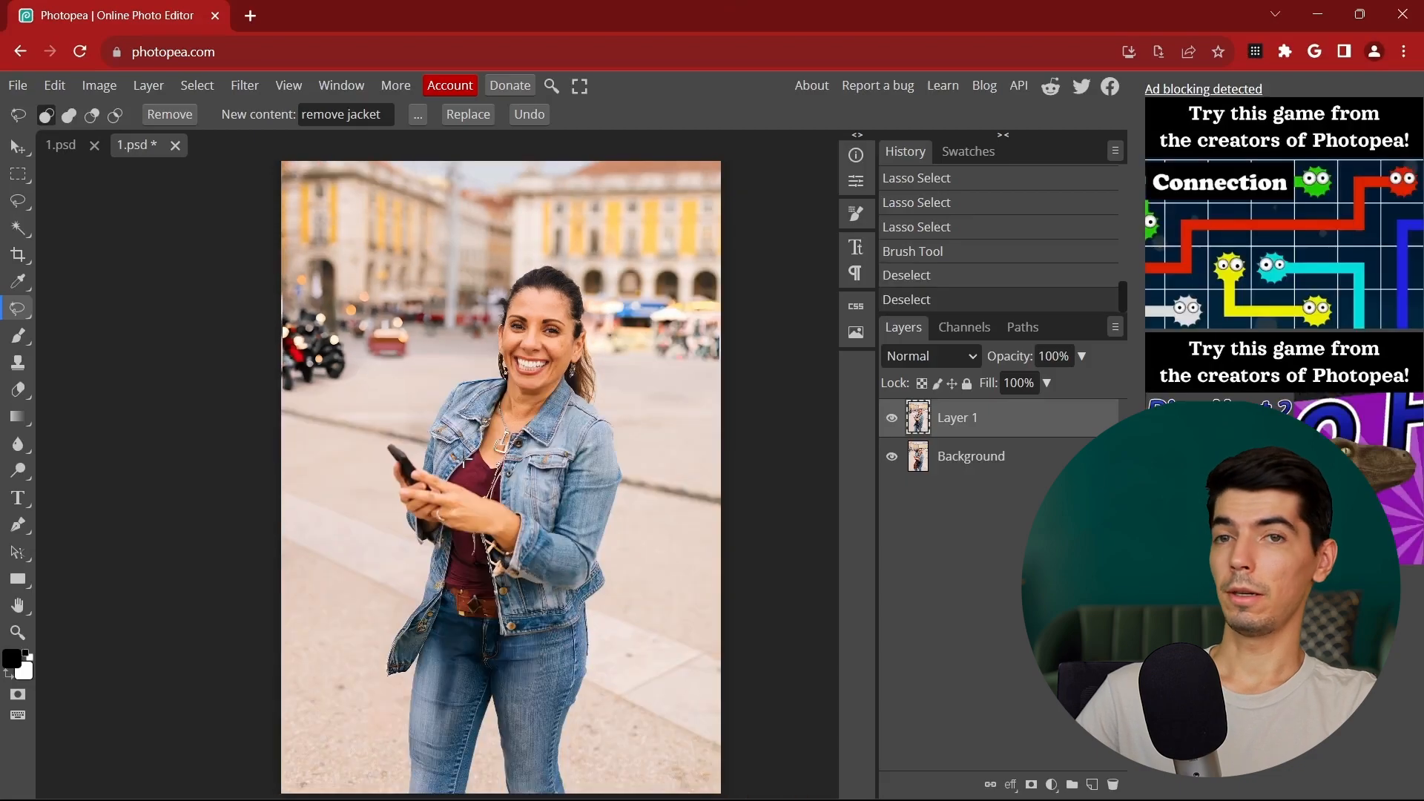
scroll(464, 461, "up", 5)
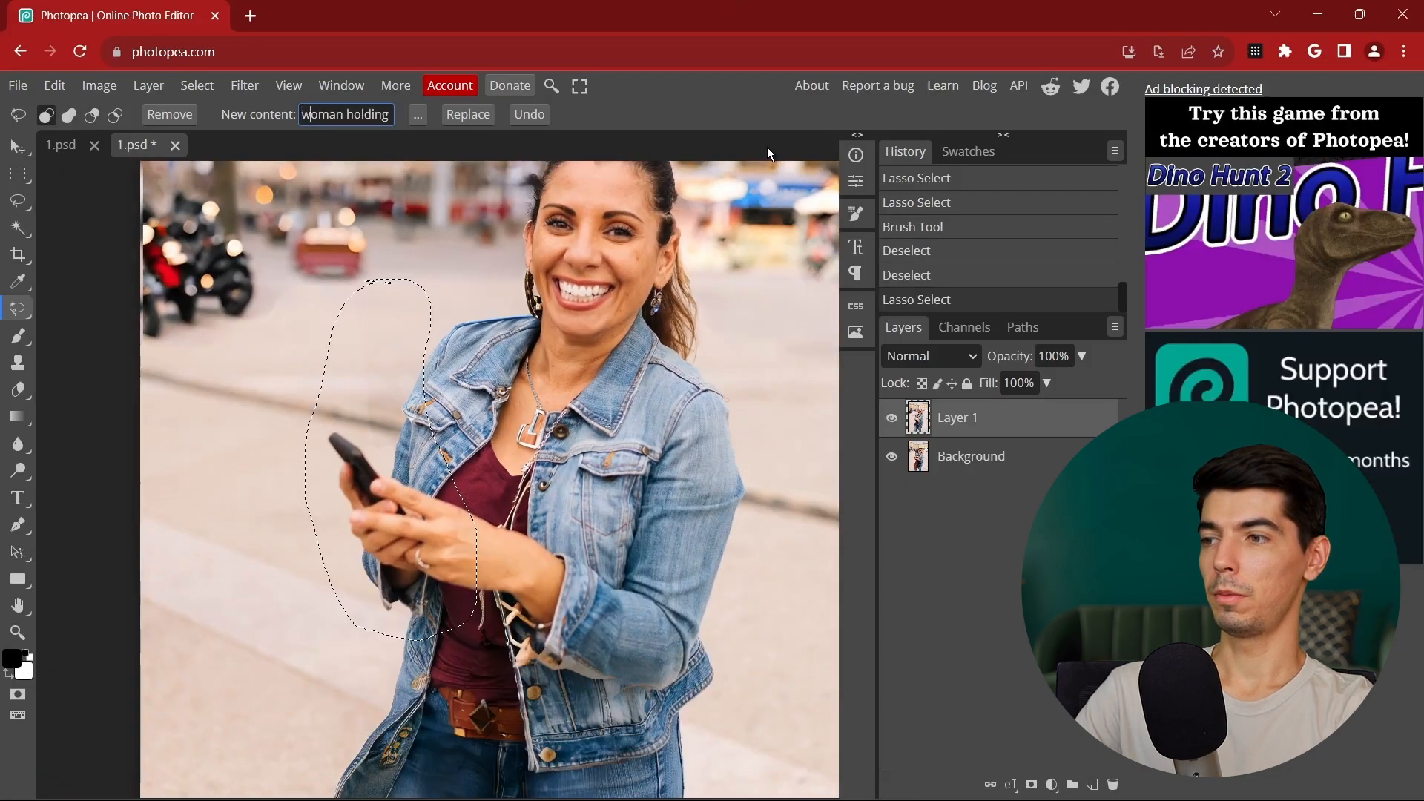
type("a flower in her hands")
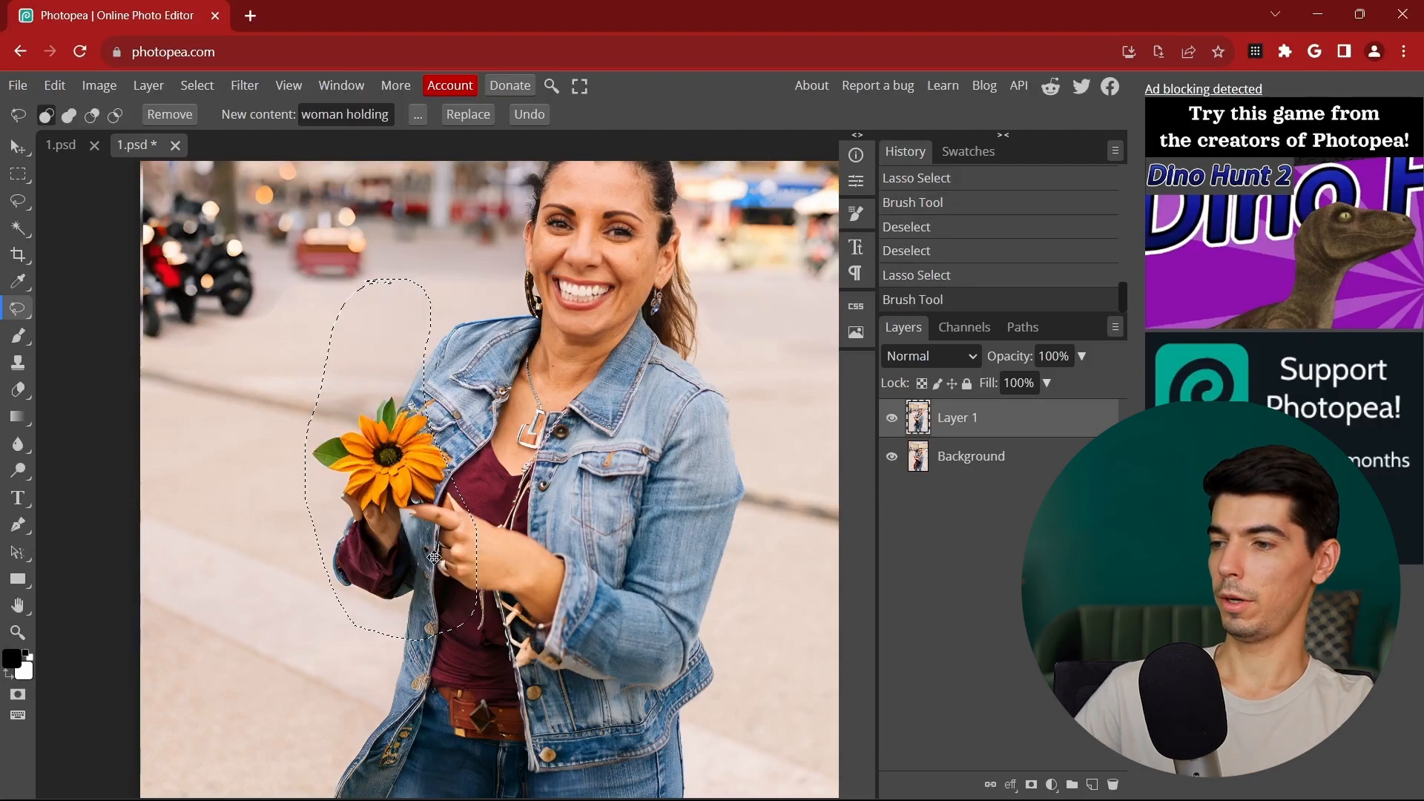
Step: Discard the orange flower result and regenerate it with the selection enlarged over more of the jacket and wrist
scroll(438, 505, "up", 3)
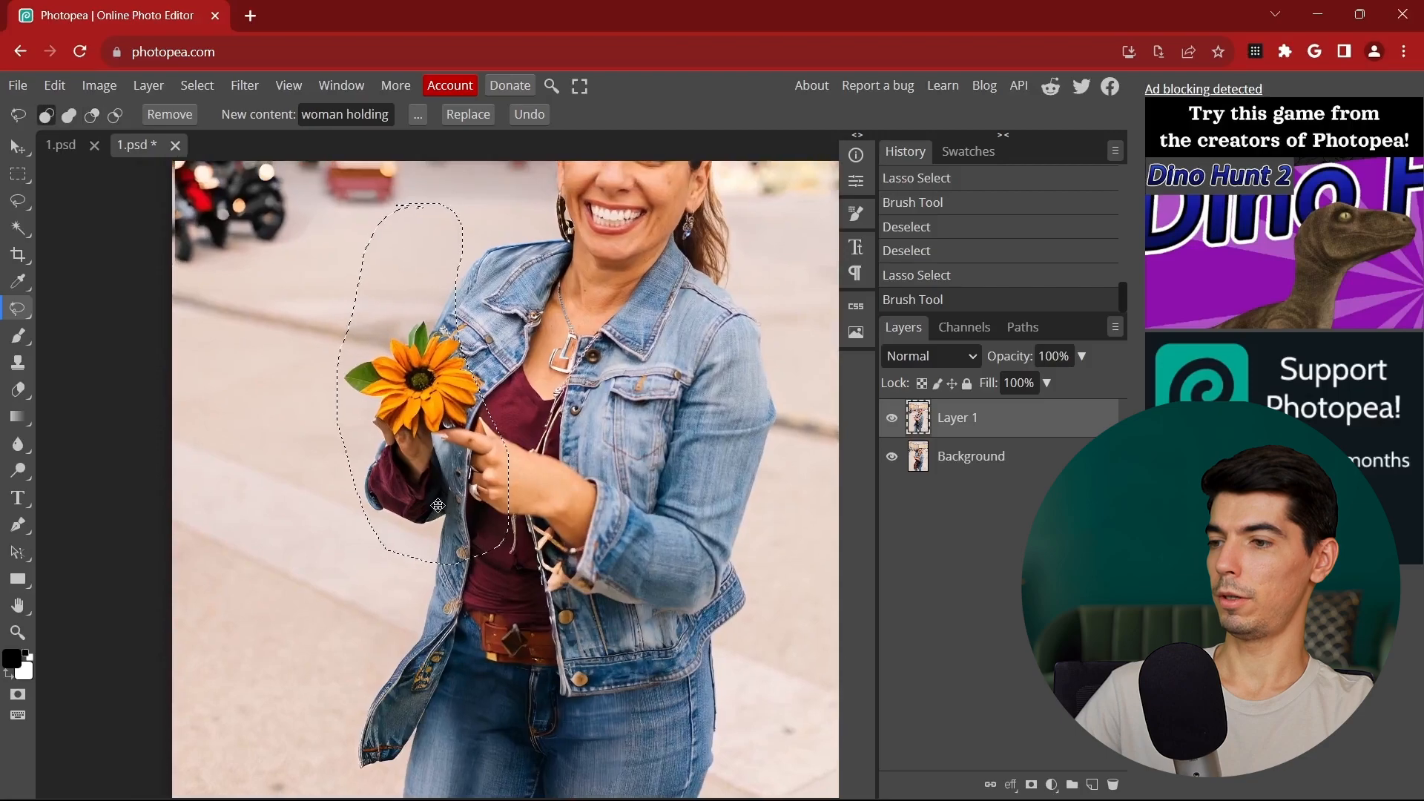
scroll(437, 505, "up", 3)
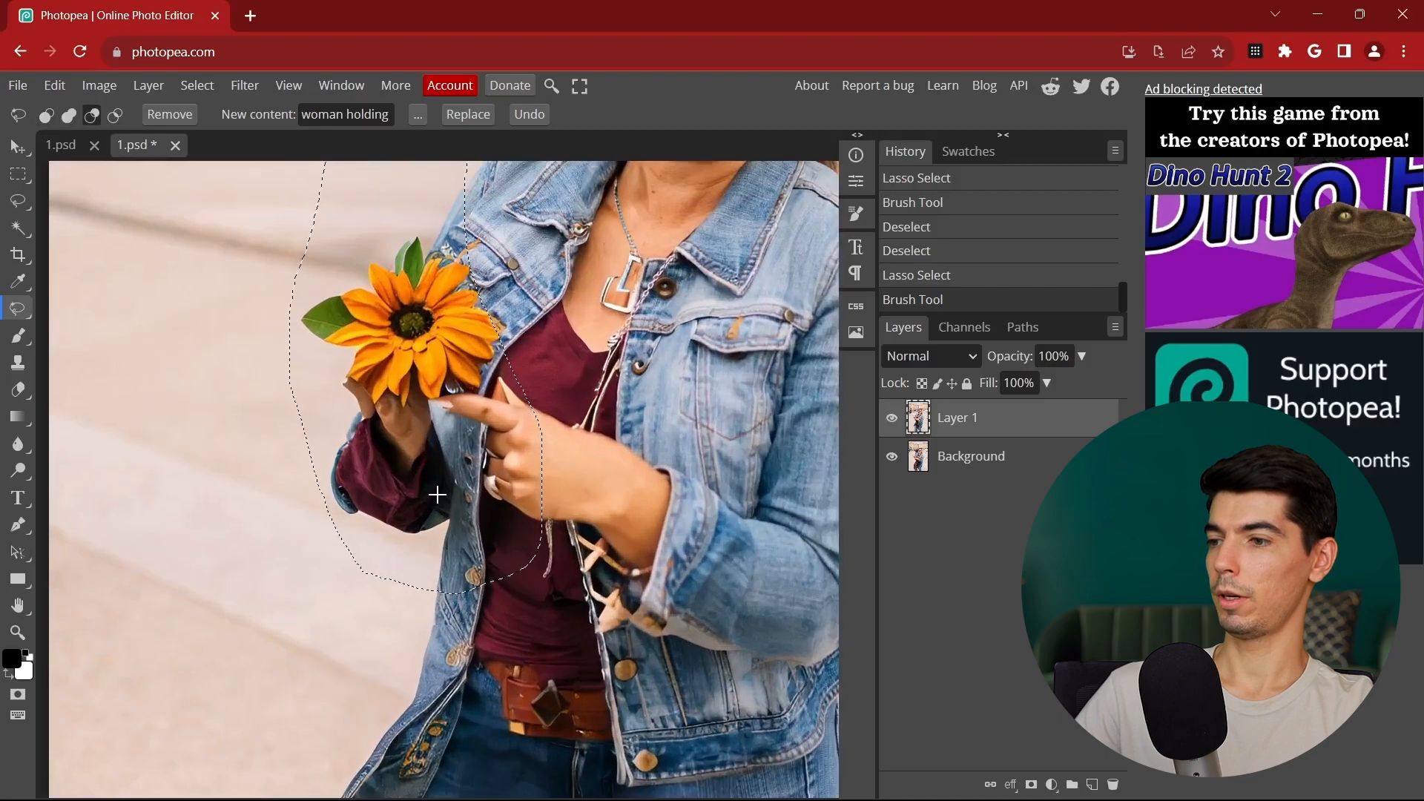
scroll(414, 419, "down", 1)
scroll(414, 419, "down", 2)
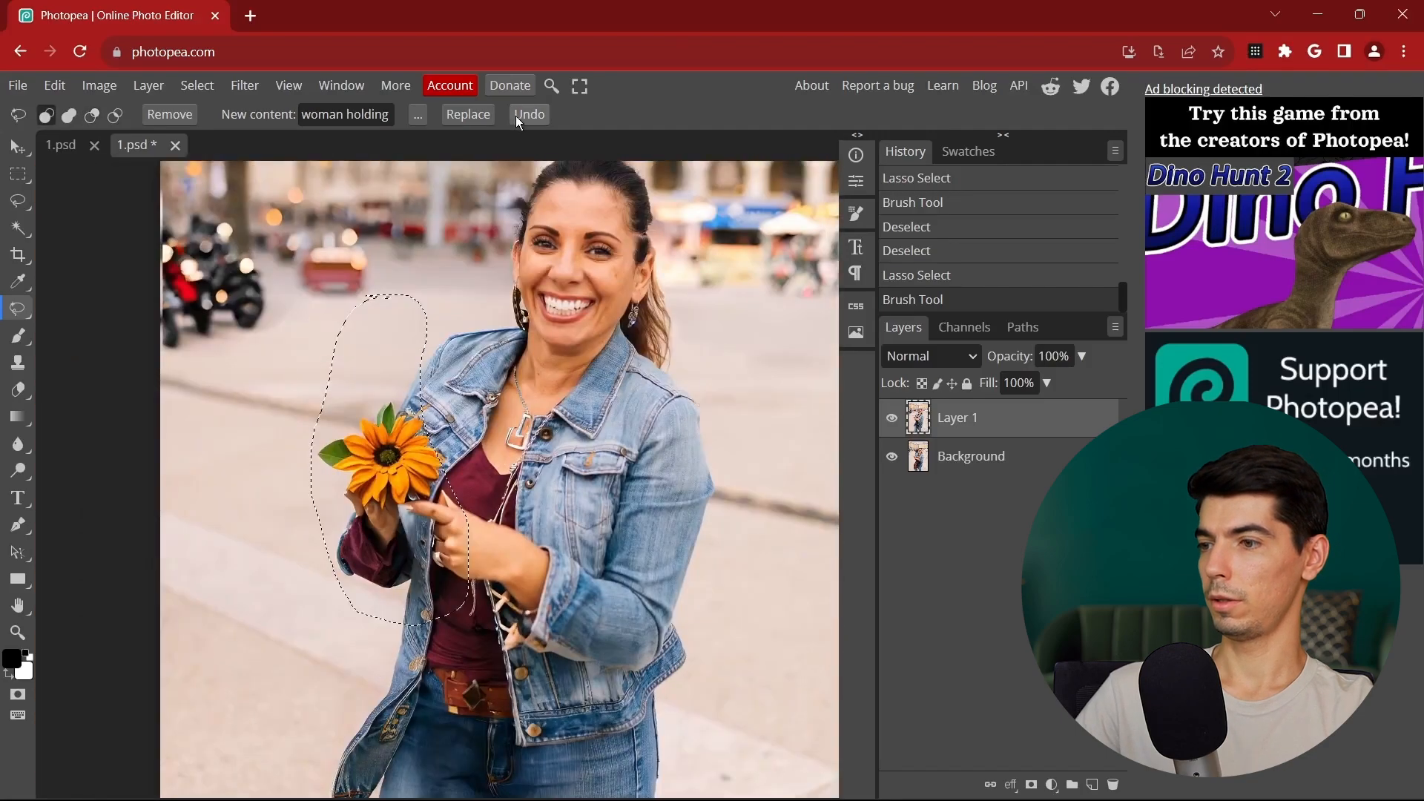
left_click(516, 117)
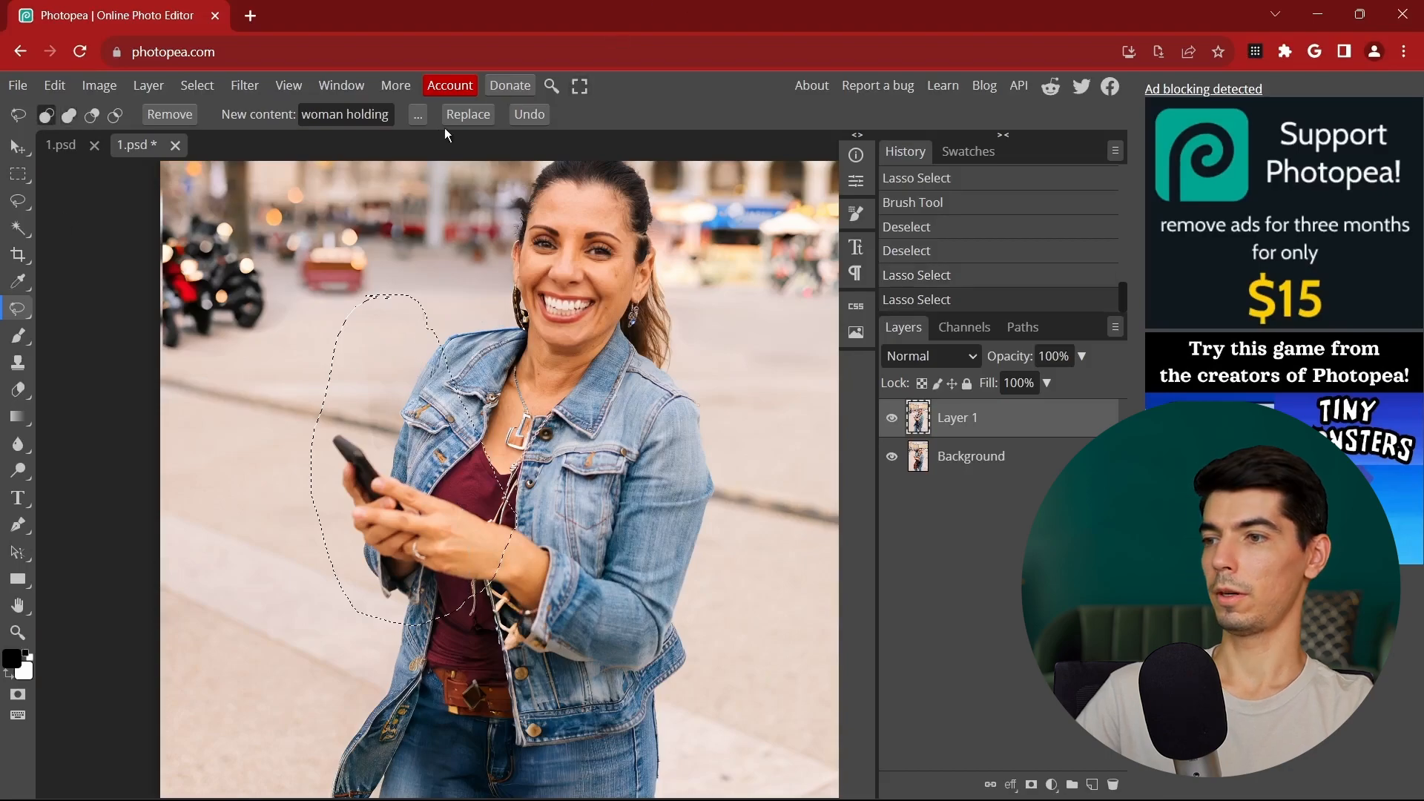
left_click(471, 117)
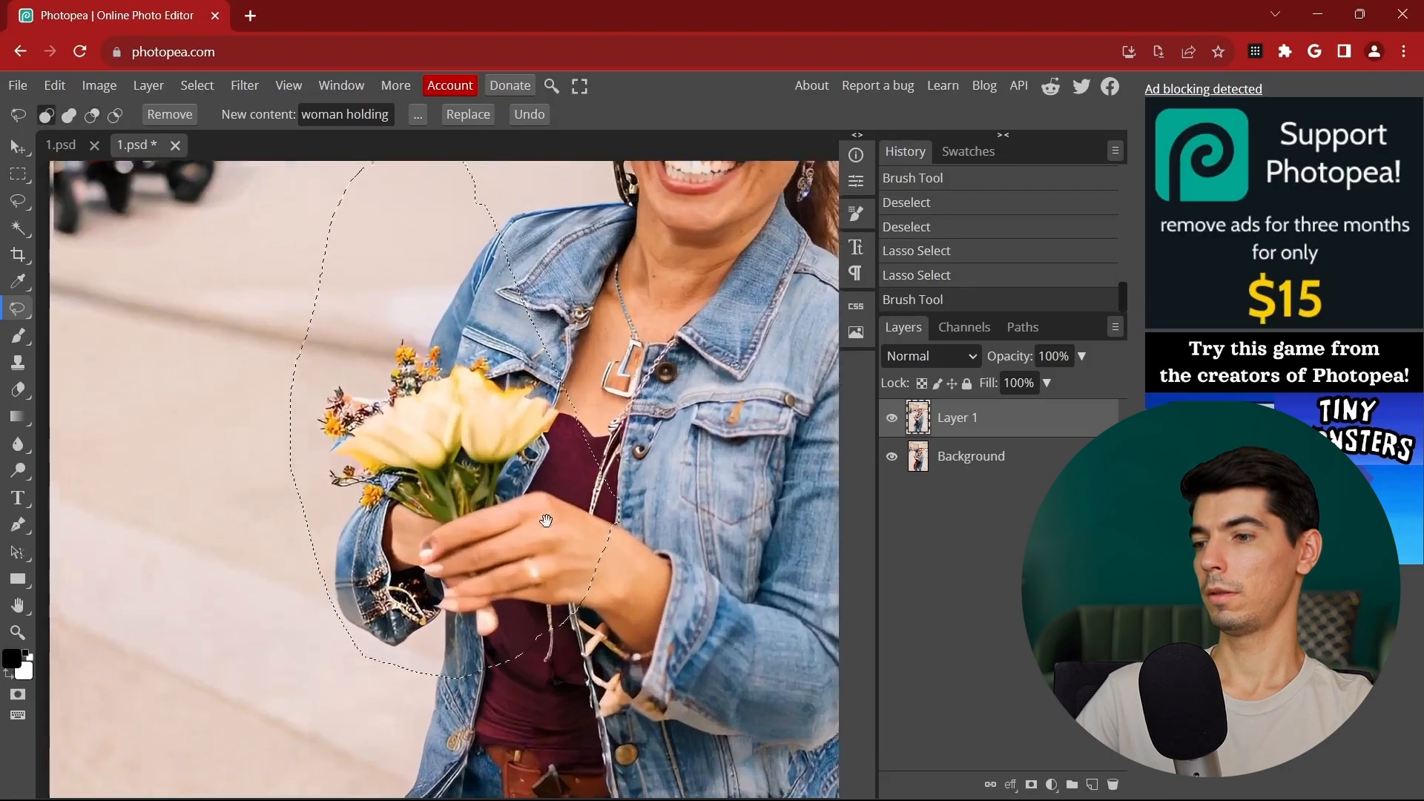
Step: Examine the generated bouquet, the fingers and the sleeve cuff up close and in the whole picture
scroll(546, 520, "up", 2)
left_click_drag(507, 596, 535, 537)
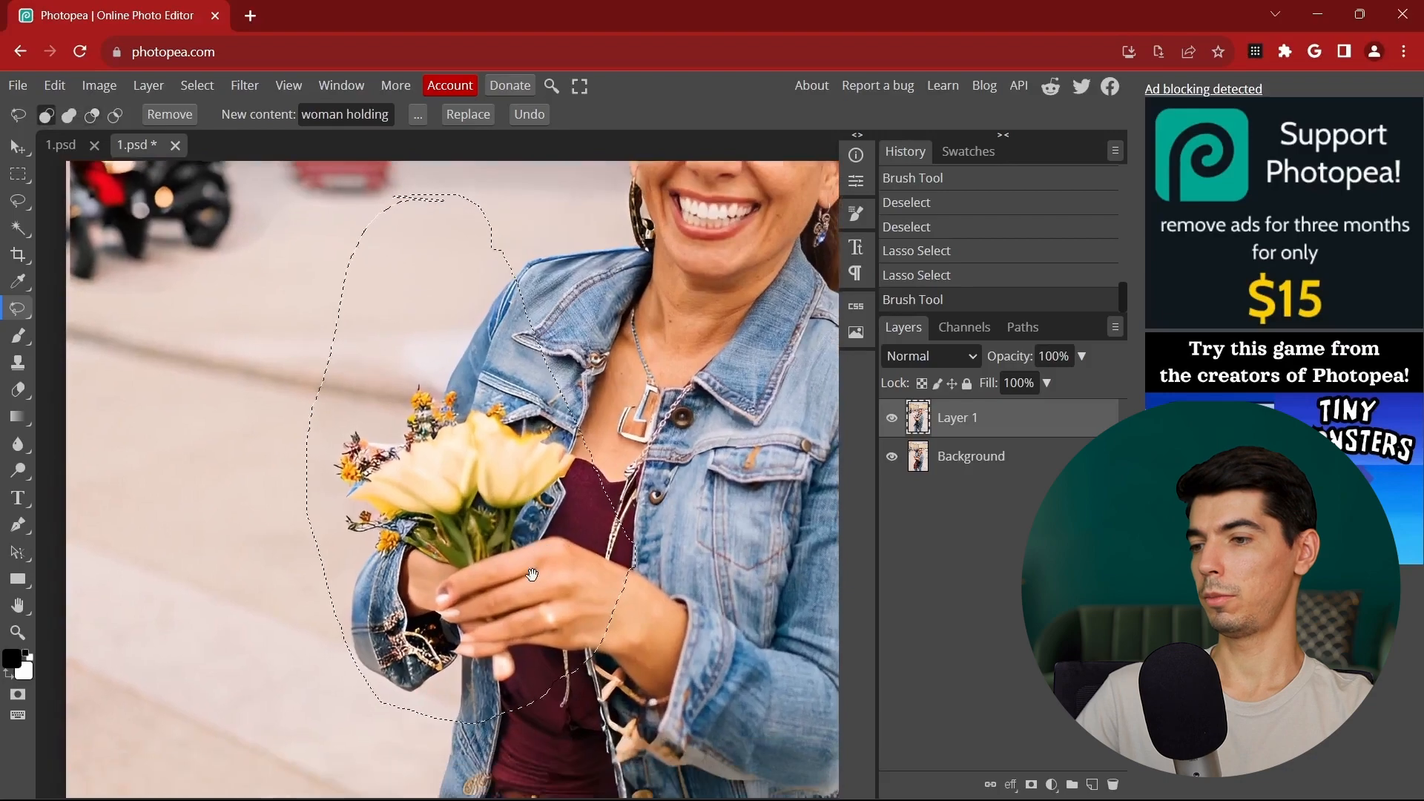
scroll(535, 538, "up", 2)
left_click_drag(524, 613, 546, 469)
scroll(546, 524, "up", 2)
scroll(546, 524, "up", 1)
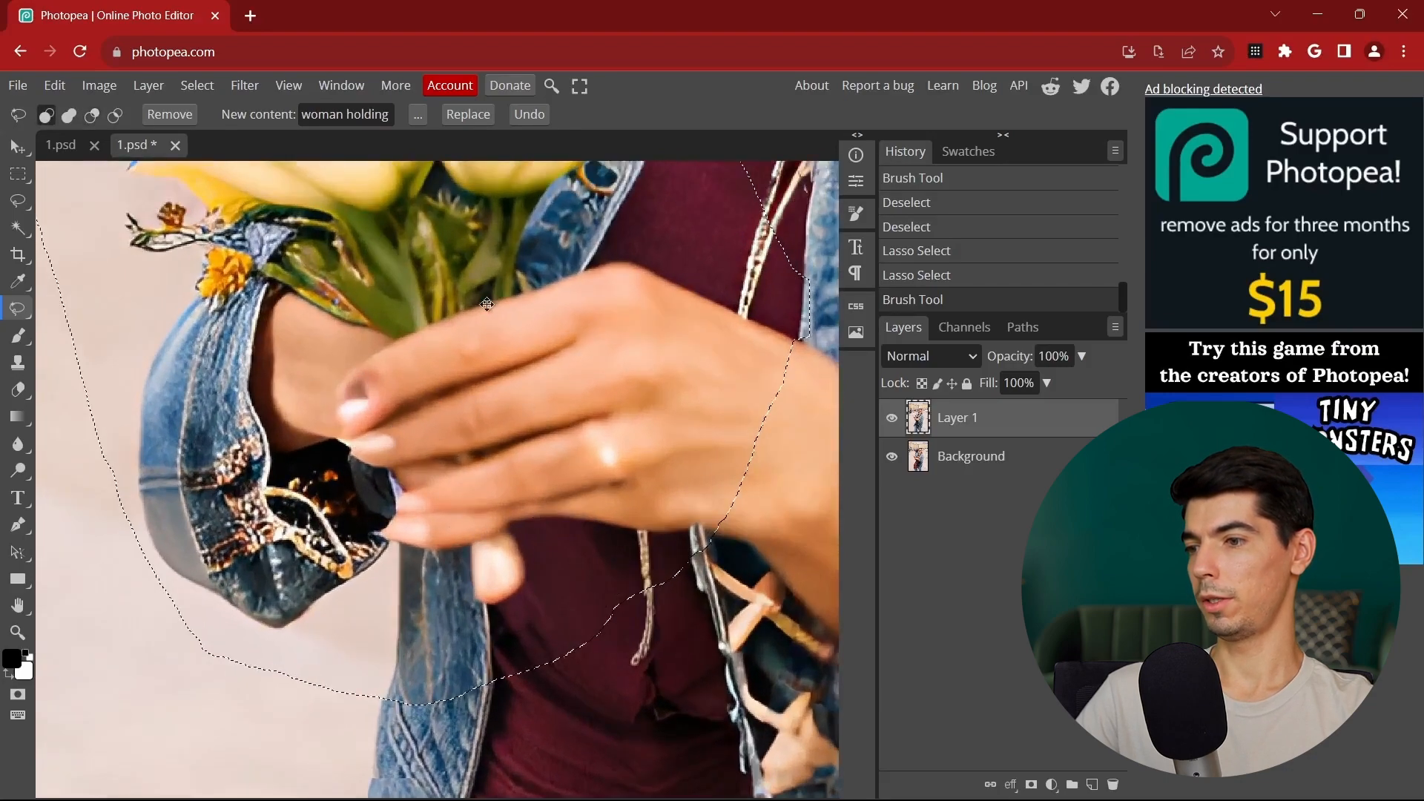
scroll(509, 445, "down", 8)
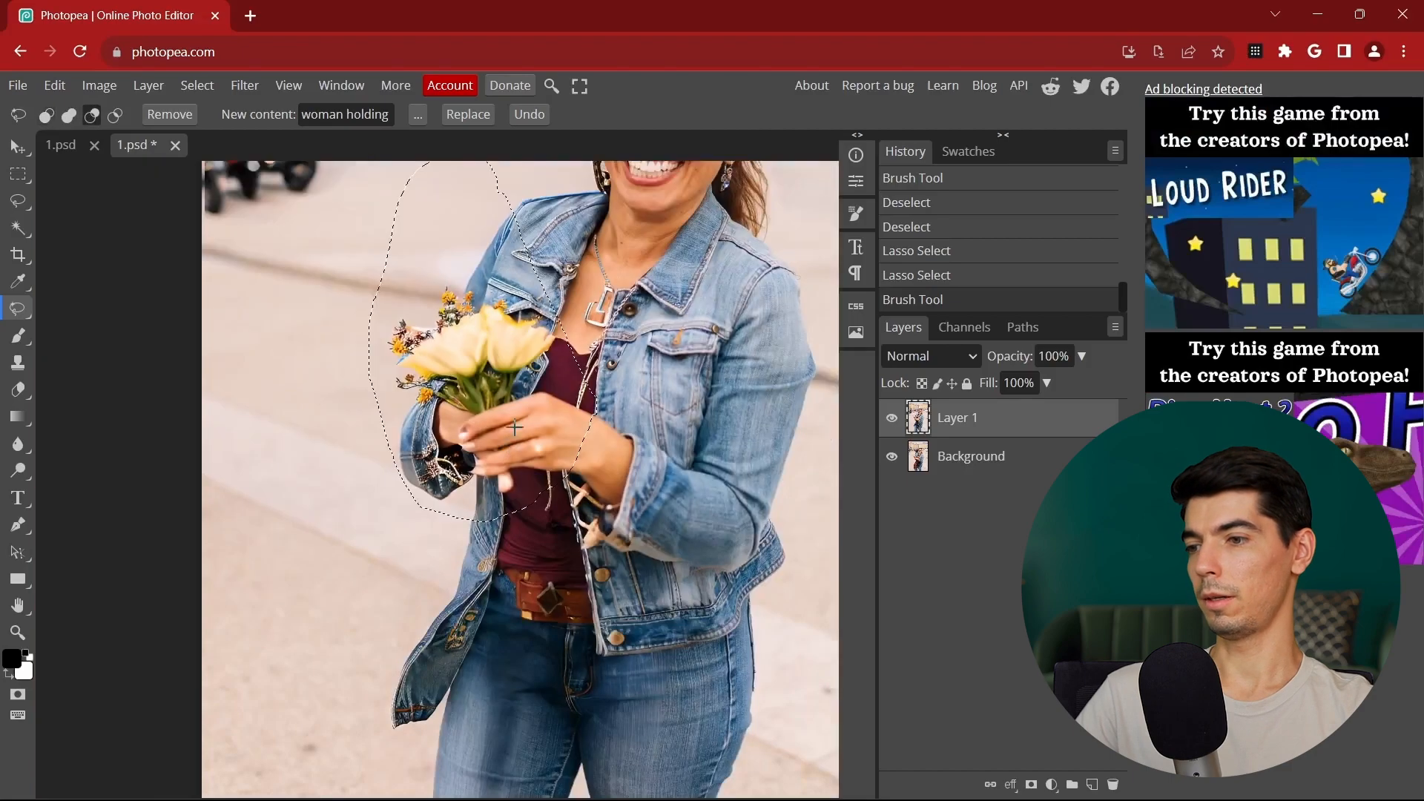
left_click_drag(495, 379, 481, 442)
scroll(480, 443, "down", 1)
scroll(482, 443, "down", 3)
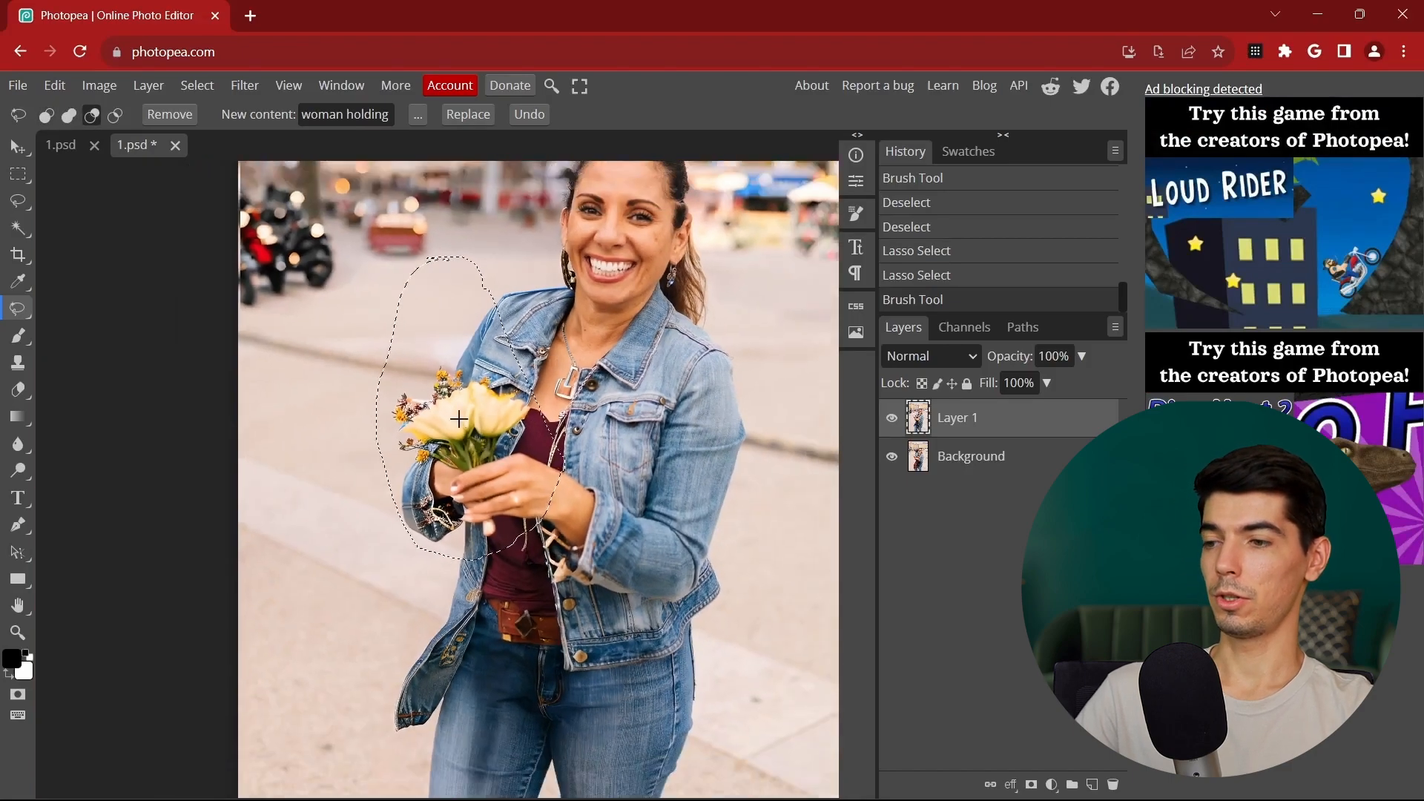
Step: Clear the selection around the bouquet
right_click(587, 329)
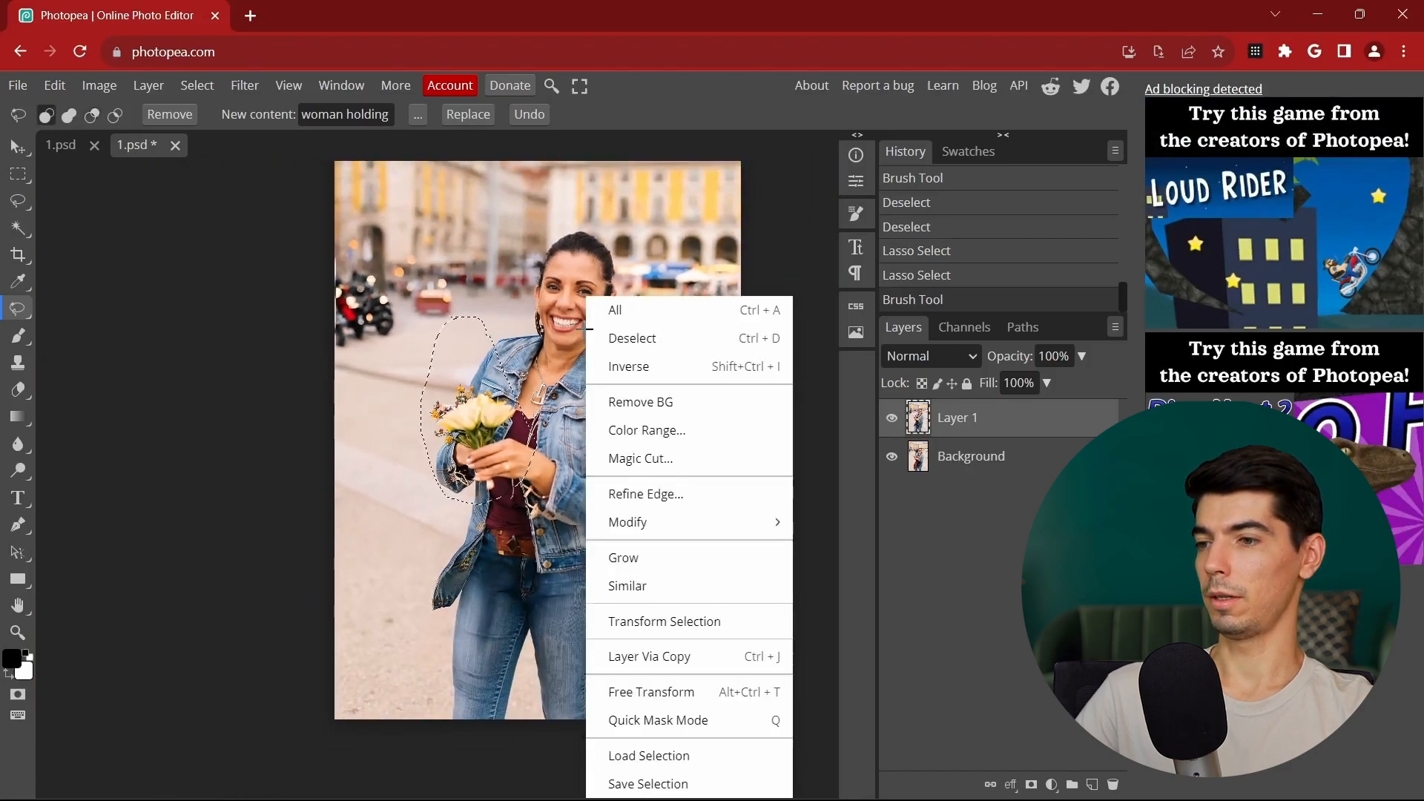
left_click(639, 337)
scroll(296, 308, "down", 1)
left_click_drag(626, 320, 622, 356)
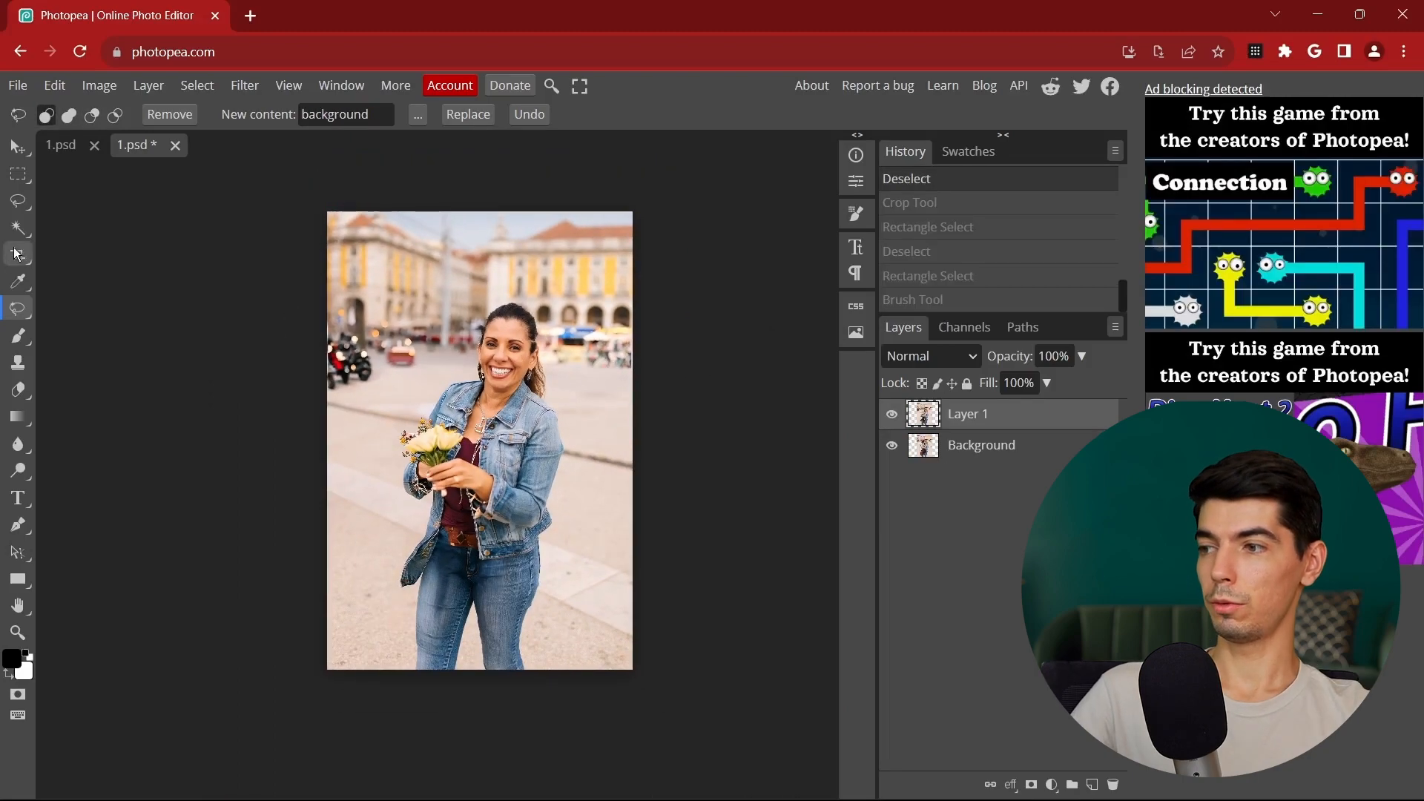
Step: Extend the canvas with the Crop tool on both sides of the photo to make it landscape
left_click(17, 256)
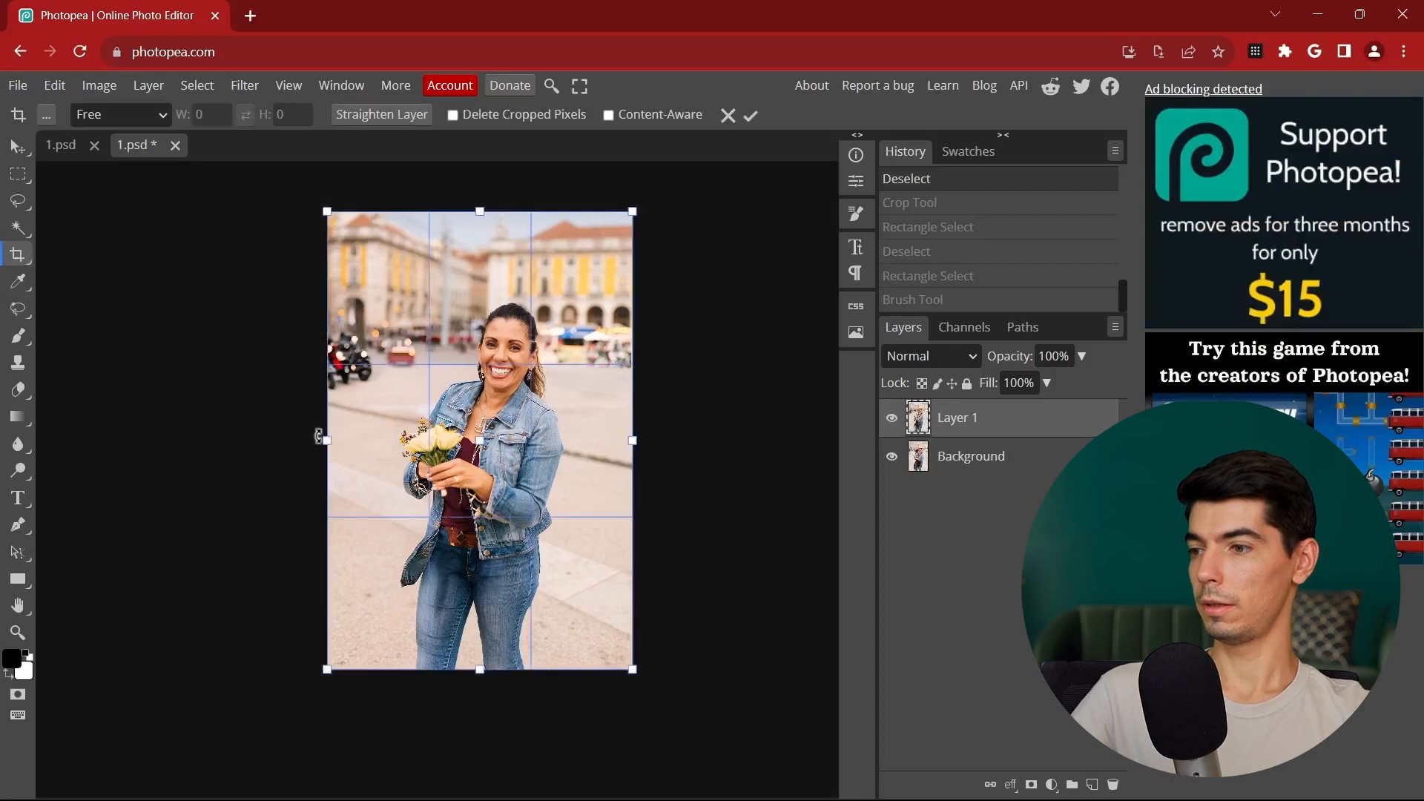
mouse_move(327, 441)
left_mouse_down()
mouse_move(300, 445)
mouse_move(324, 446)
left_mouse_up()
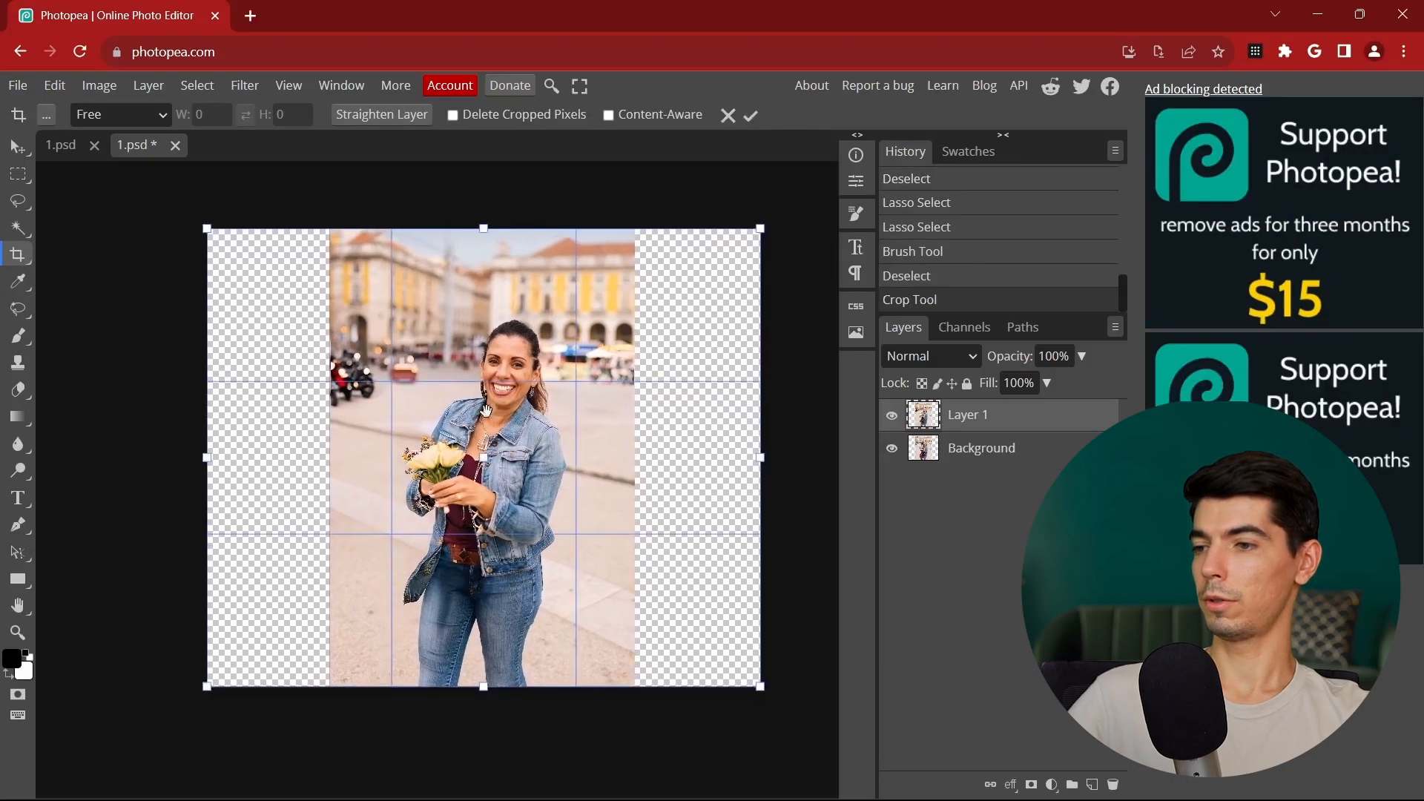
left_click(750, 116)
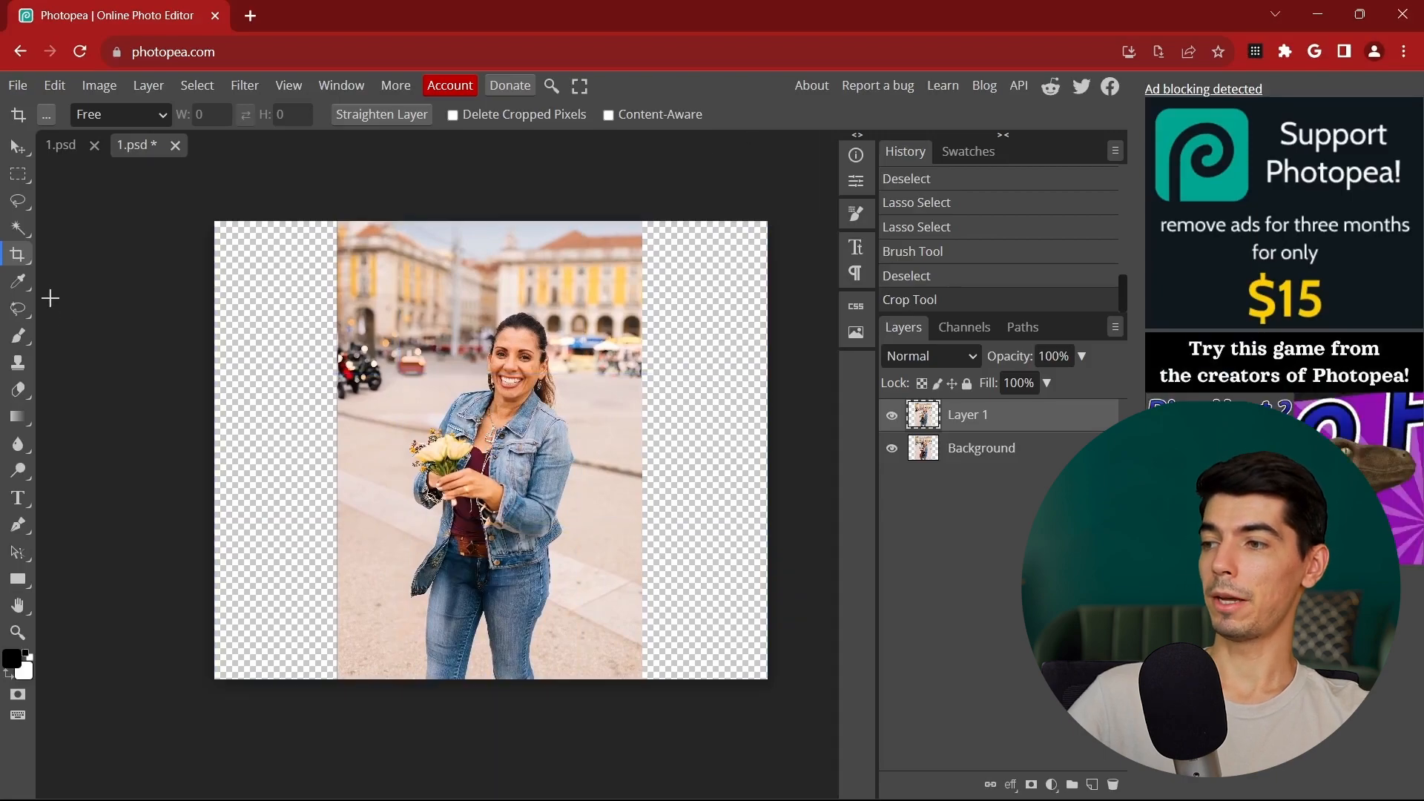
Step: Select the empty lower-left corner of the canvas with a slight overlap onto the photo, and replace it using the prompt "background"
left_click(18, 184)
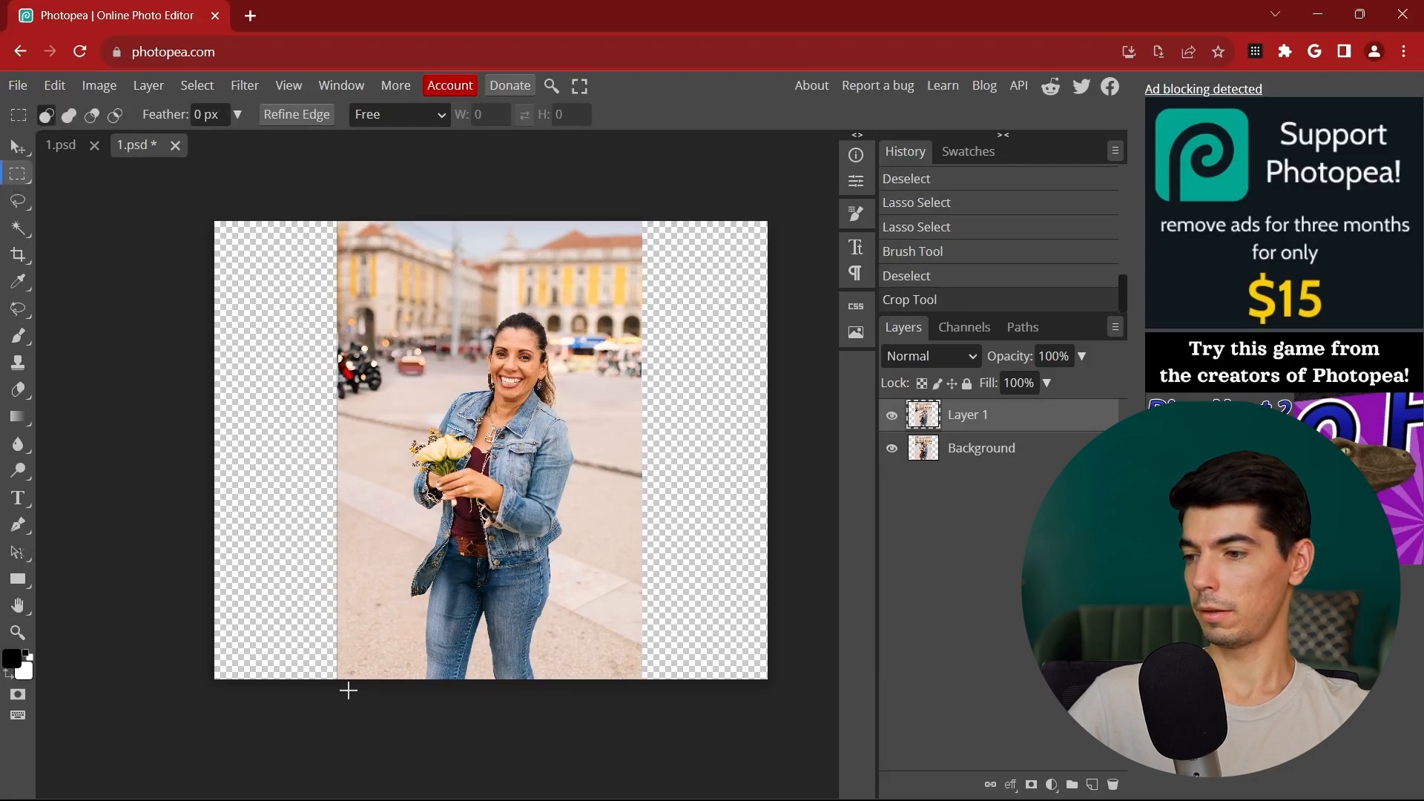
left_click_drag(348, 690, 198, 529)
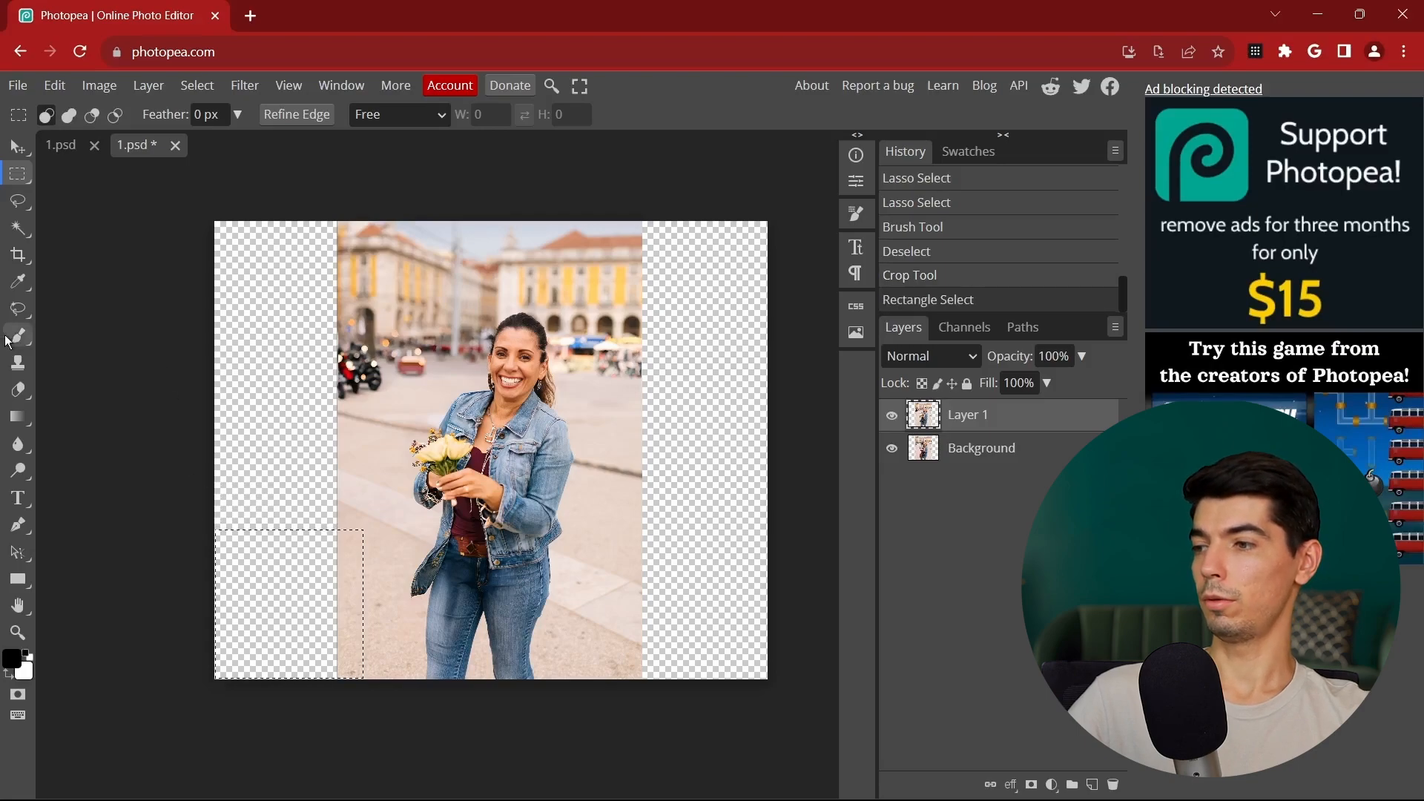
left_click(18, 310)
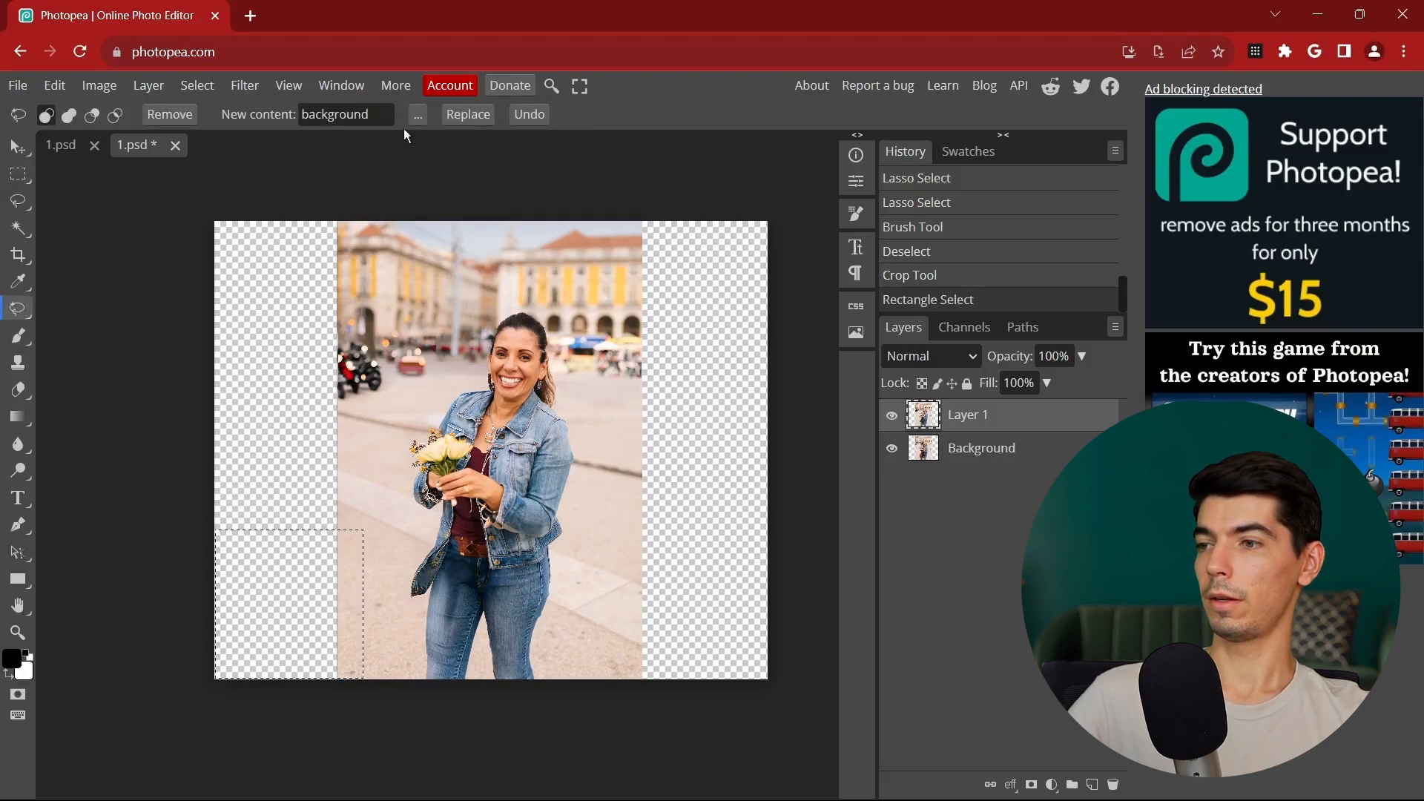
left_click(481, 113)
scroll(299, 487, "up", 5)
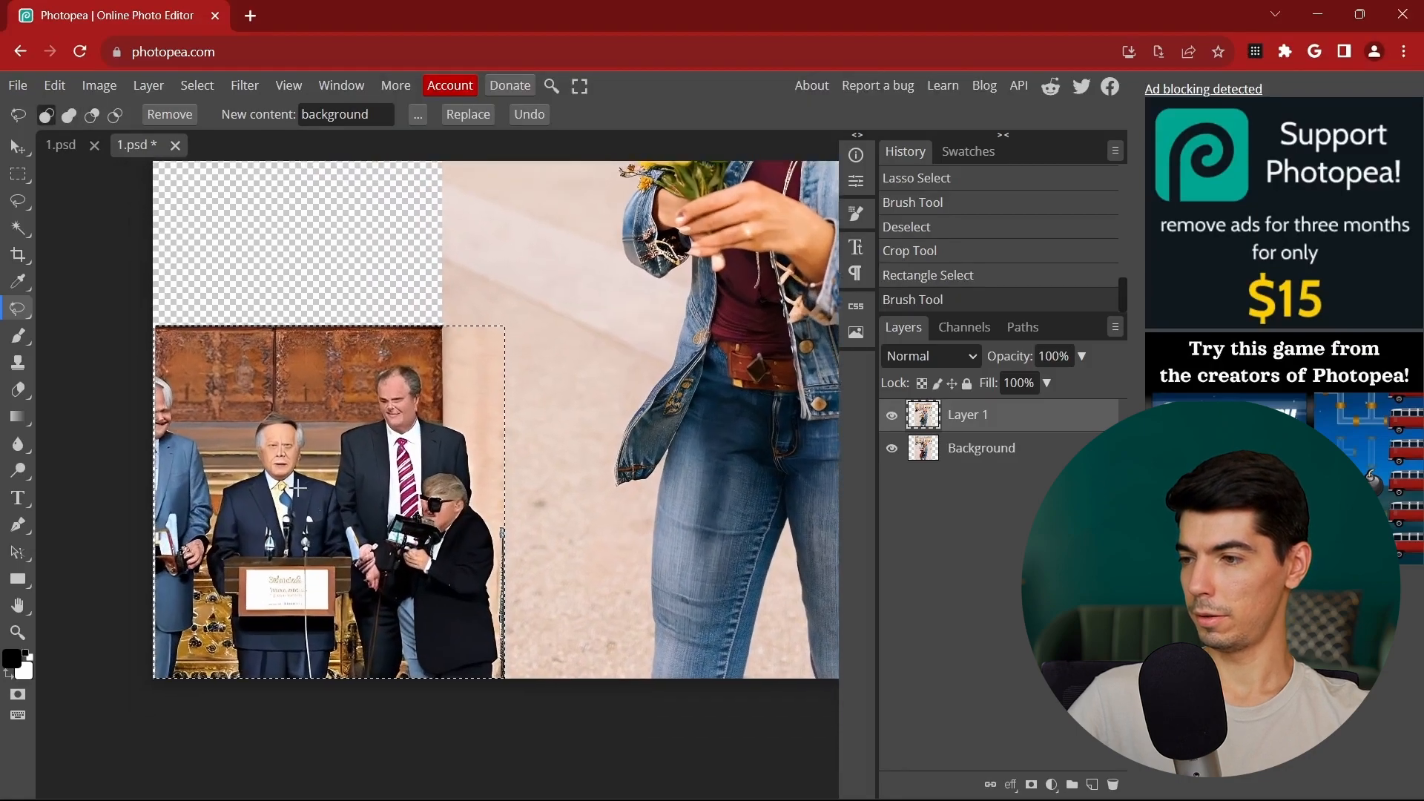
Step: Check the generated fill in the canvas's lower-left corner up close and undo it
scroll(299, 488, "up", 4)
scroll(529, 495, "down", 6)
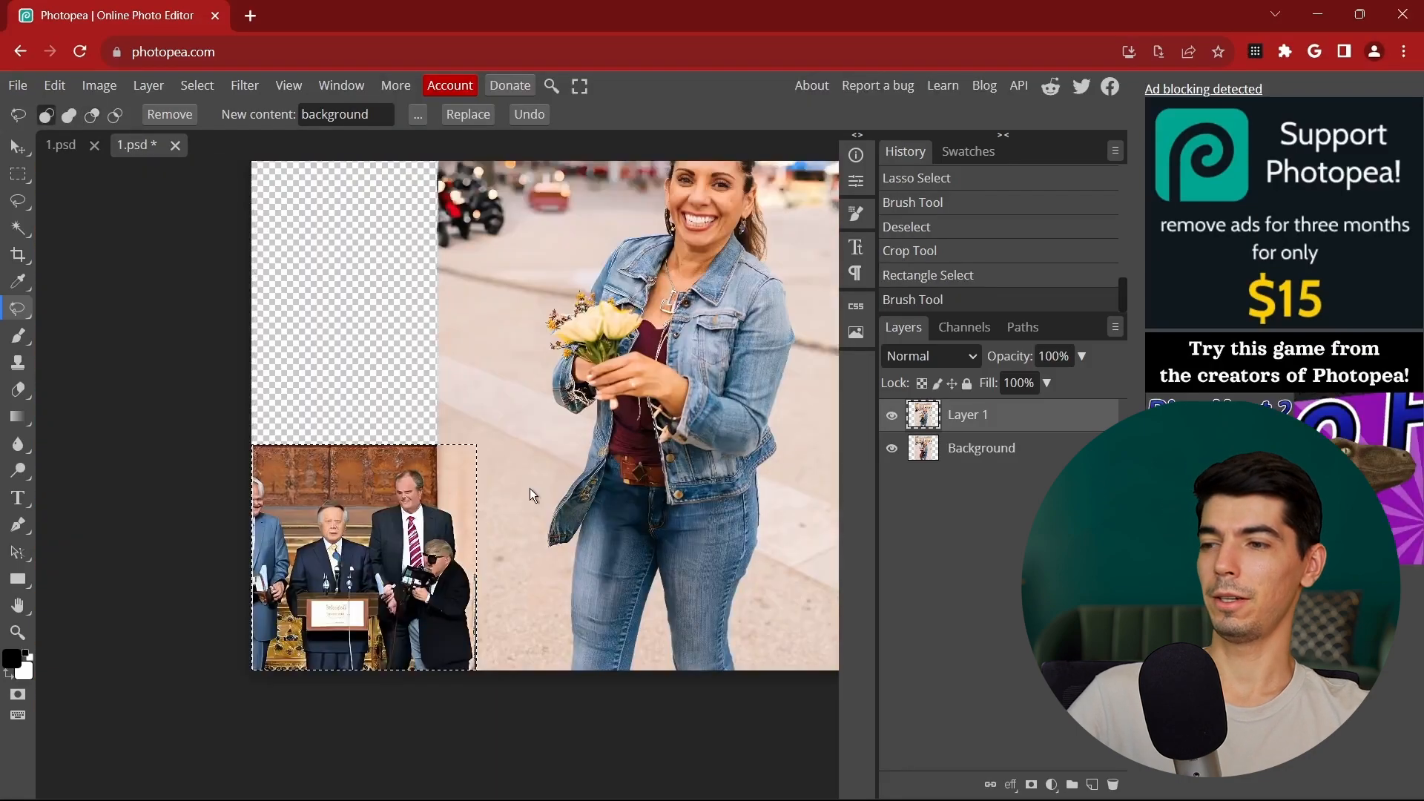
scroll(530, 488, "down", 2)
scroll(519, 490, "up", 3)
key("ctrl+z")
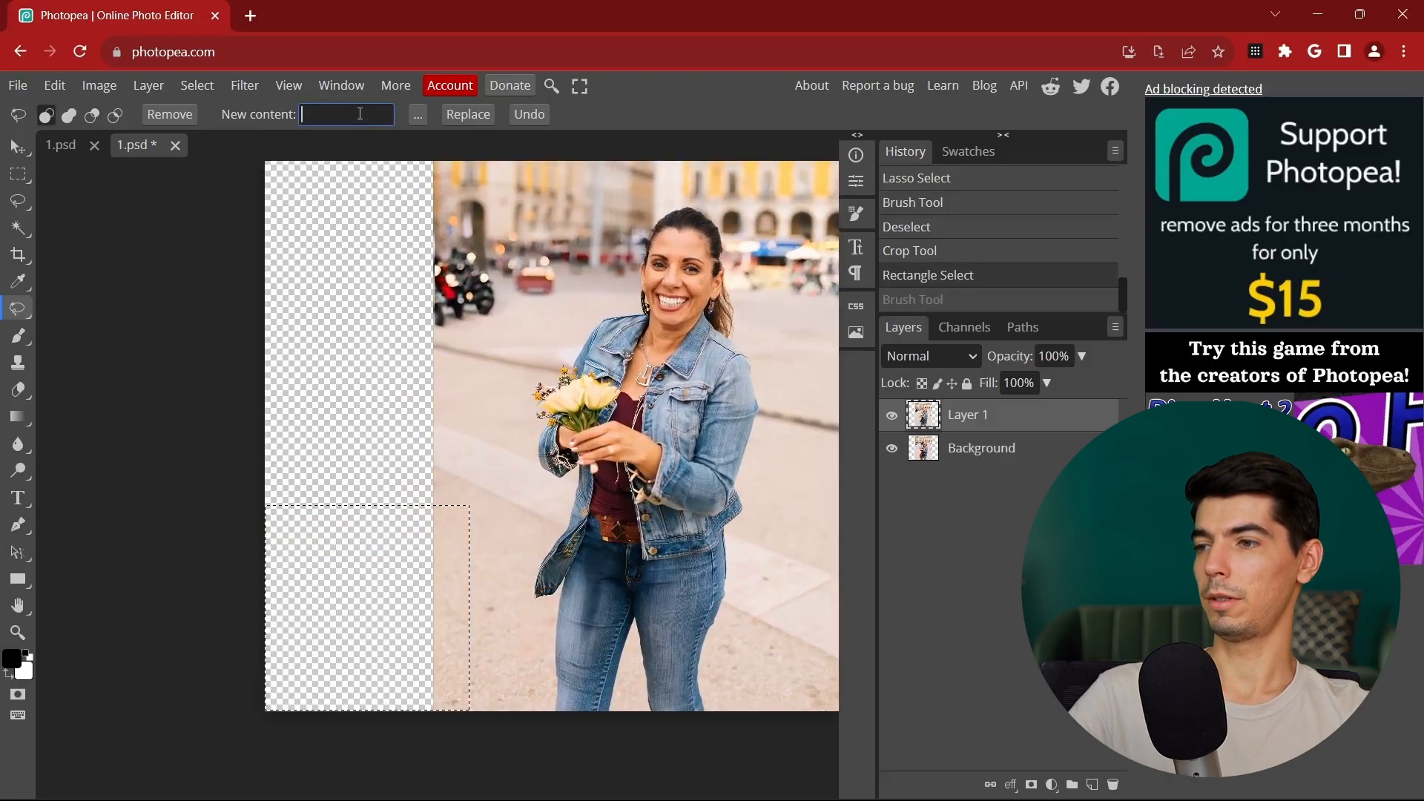
Step: Try to replace the selected corner using the prompt "old city", inspect the result and undo it
type("old city")
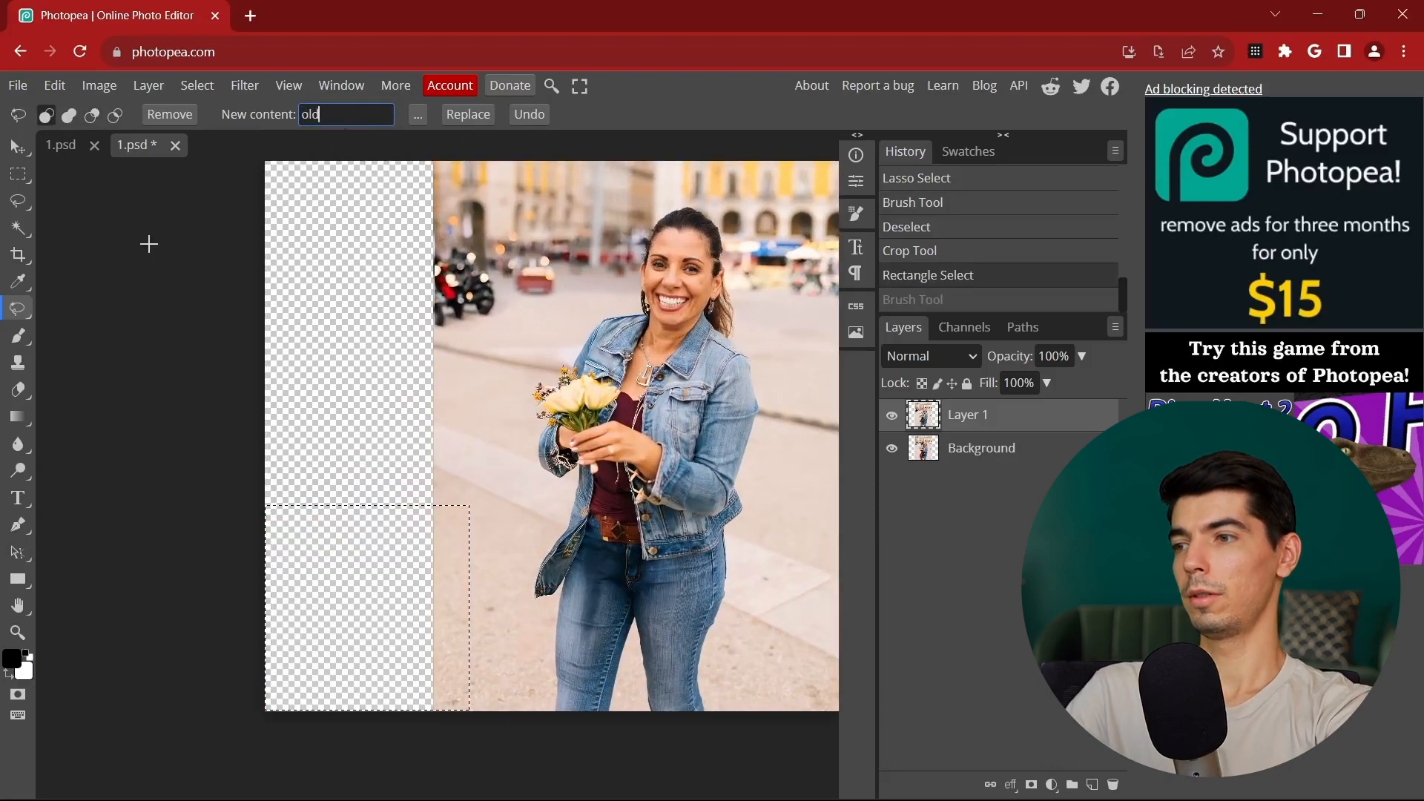
key("Return")
scroll(597, 477, "up", 4)
key("alt")
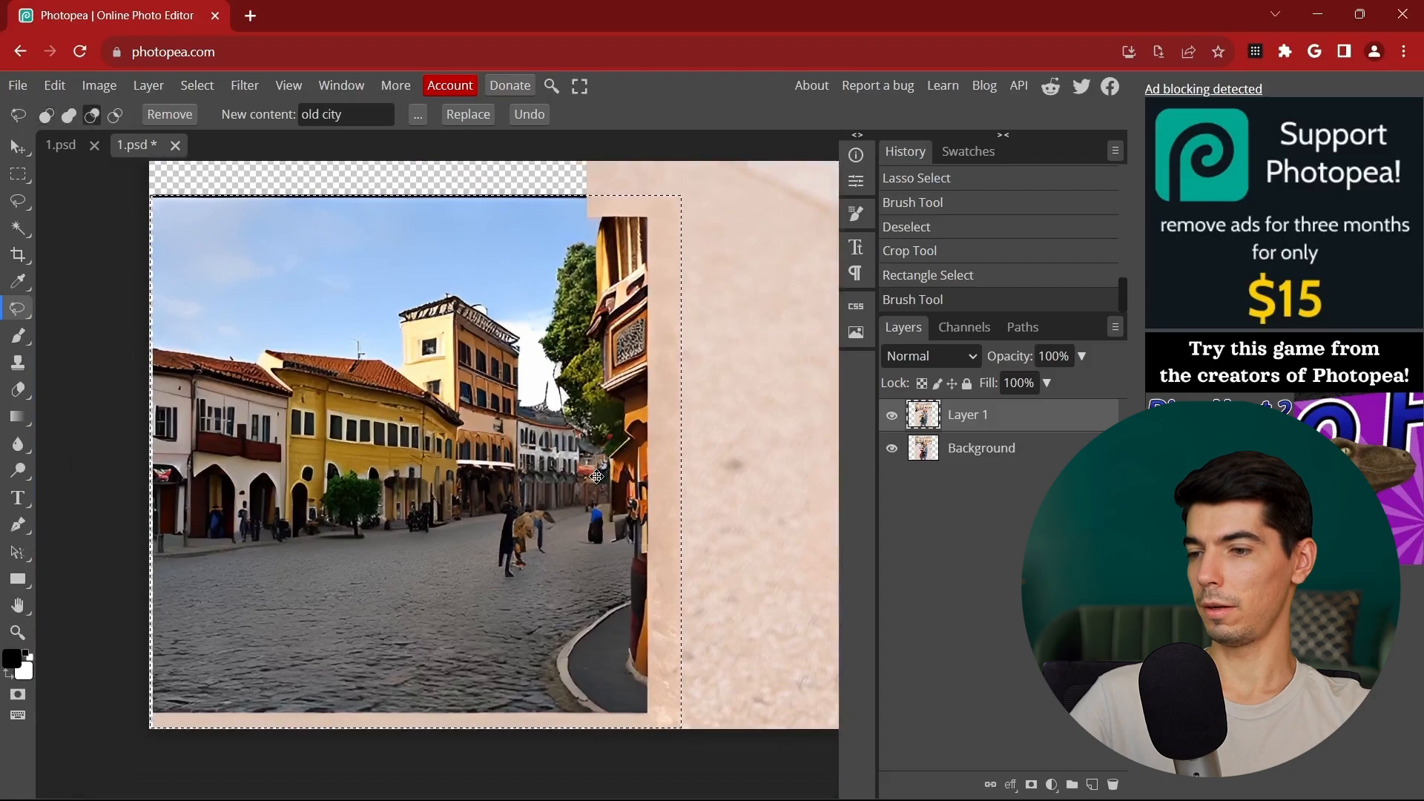
scroll(597, 477, "down", 4)
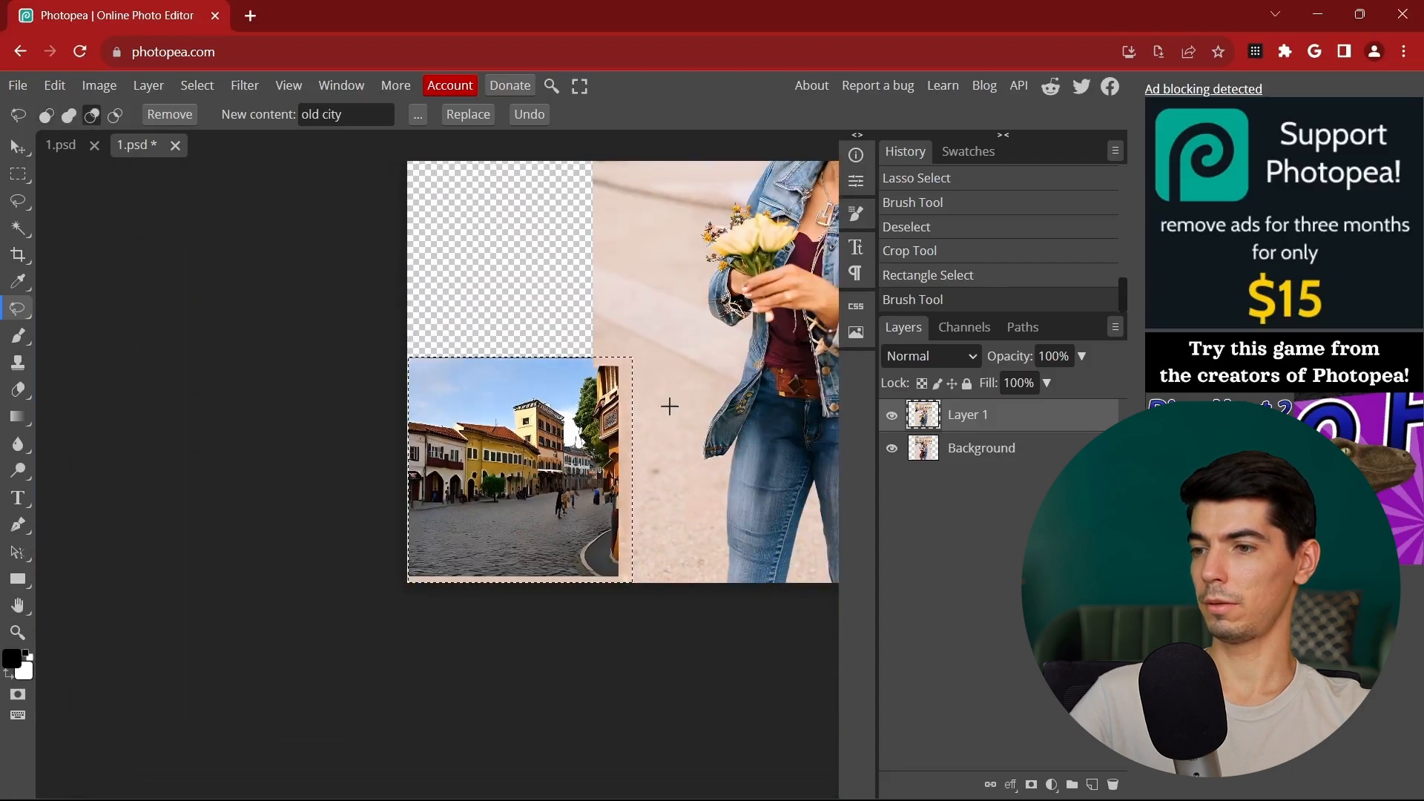
scroll(631, 479, "down", 3)
key("ctrl+z")
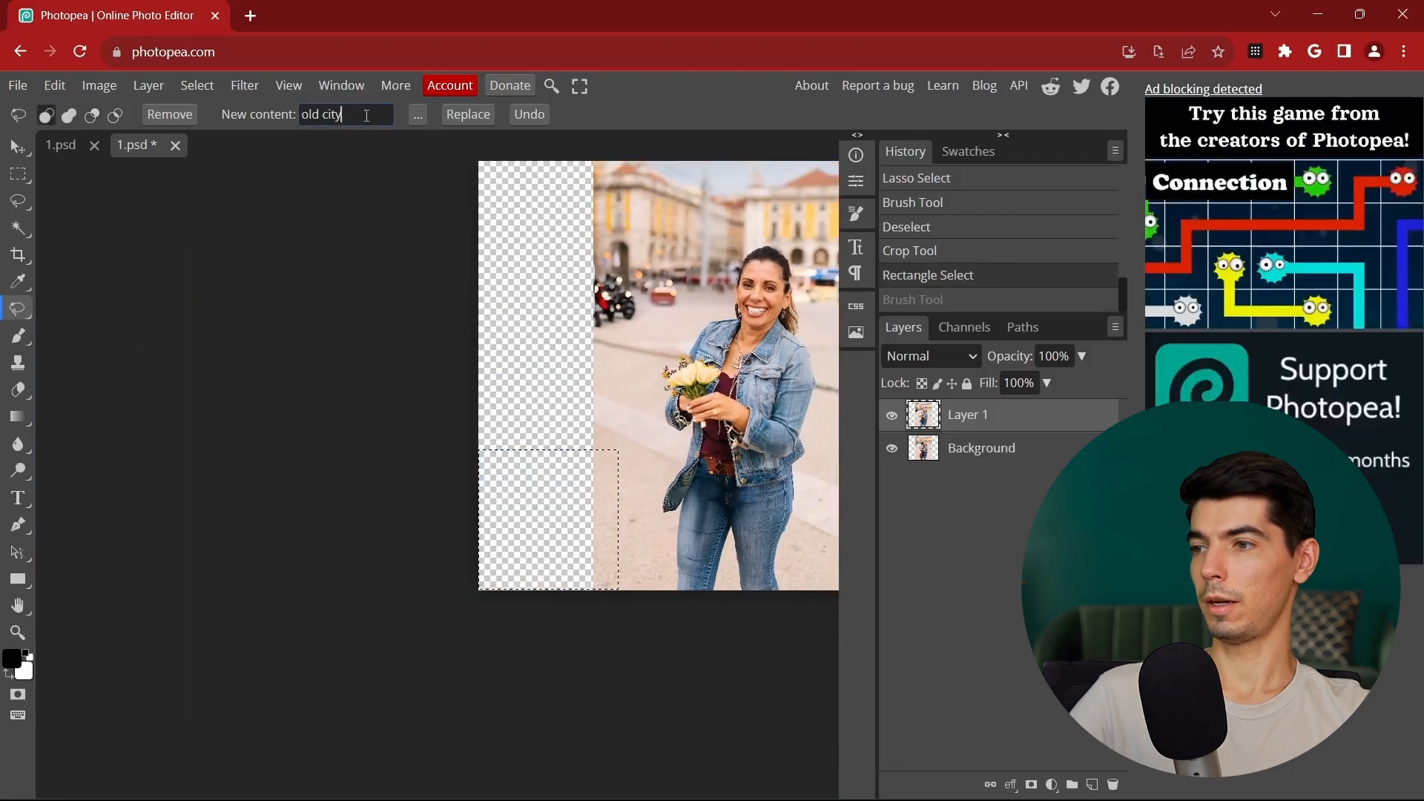
Step: Replace the selected lower-left corner using the prompt "alley" and inspect the result against the rest of the photo
left_click_drag(366, 117, 300, 114)
type("alley")
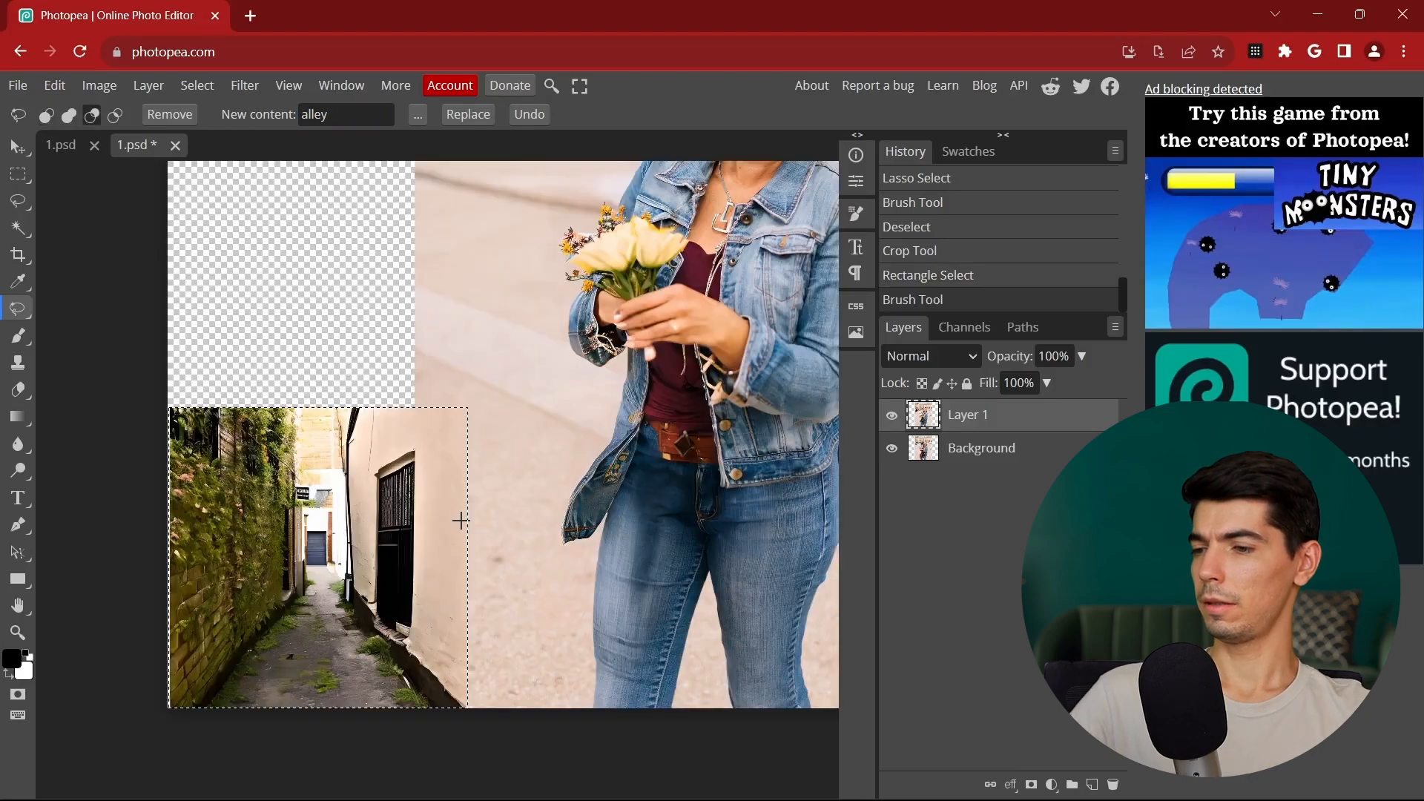
scroll(461, 520, "down", 2)
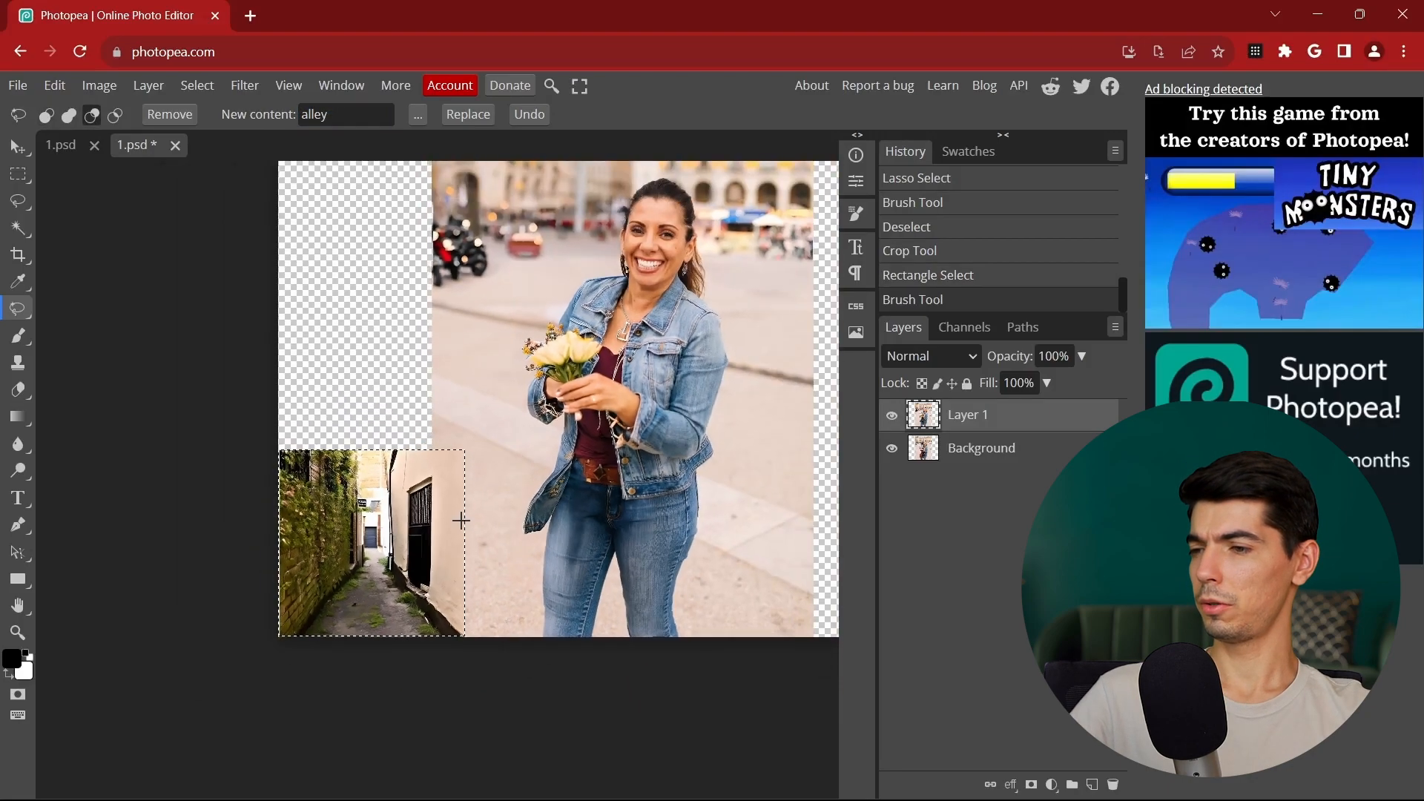
scroll(483, 423, "up", 2)
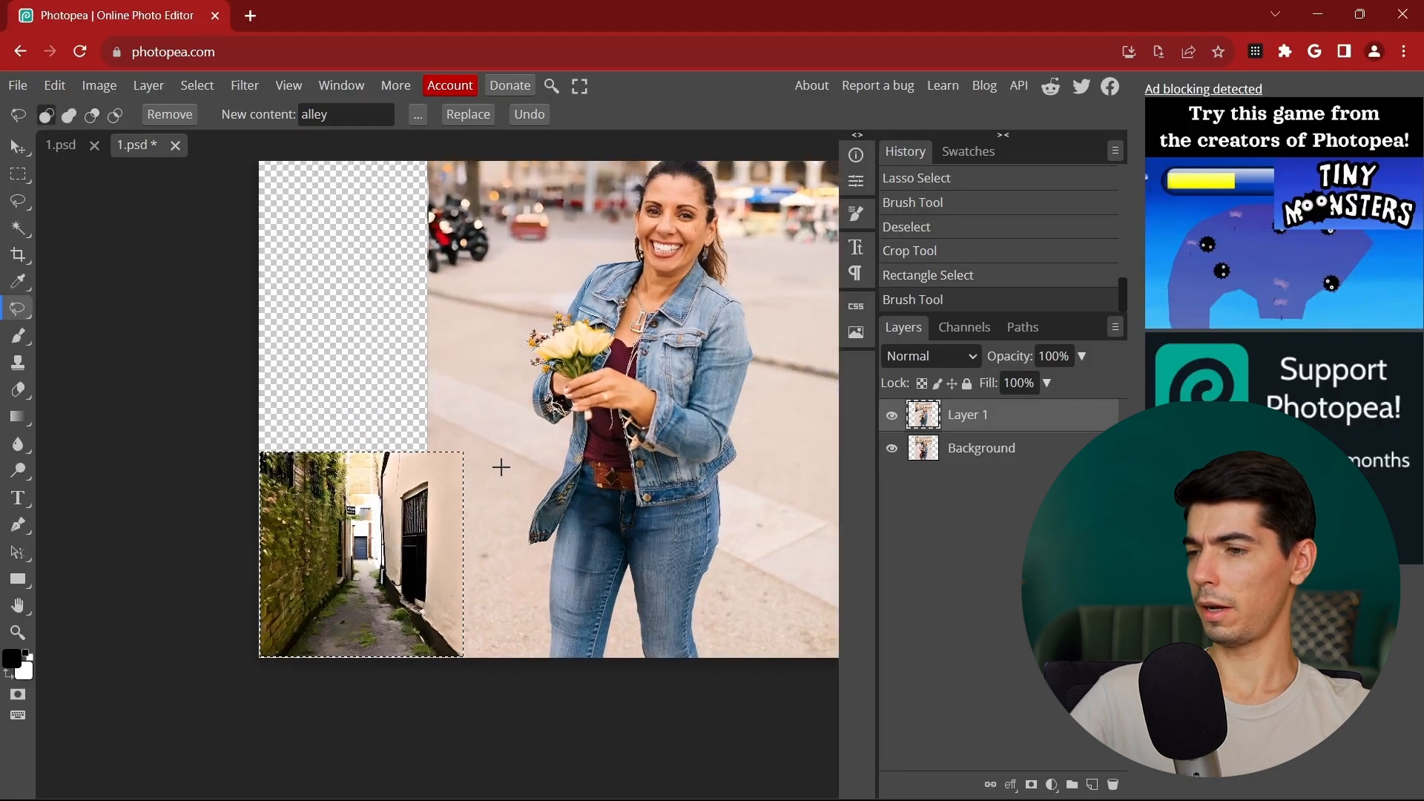
scroll(483, 510, "up", 3)
scroll(485, 482, "down", 1)
scroll(488, 463, "down", 4)
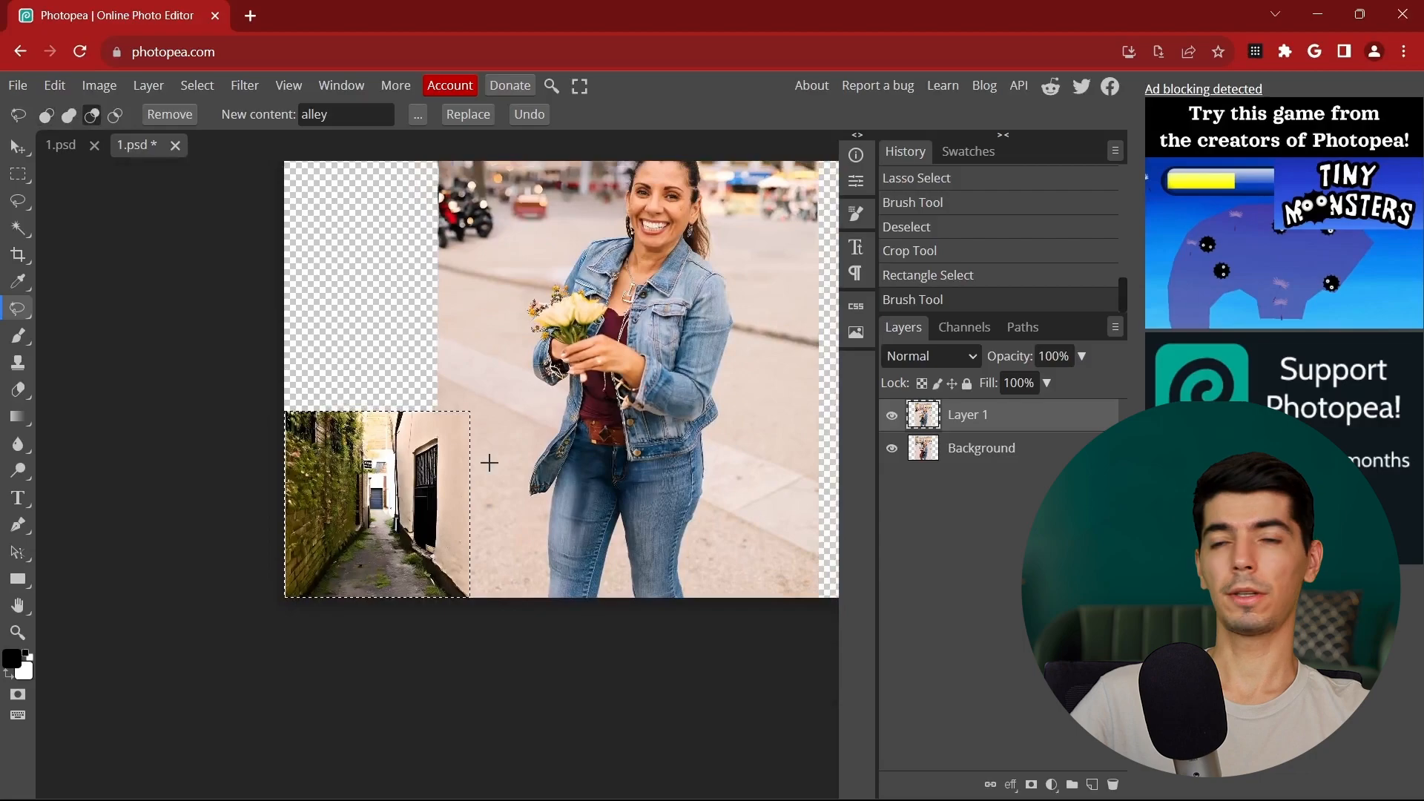
scroll(489, 463, "down", 2)
left_click_drag(481, 525, 474, 545)
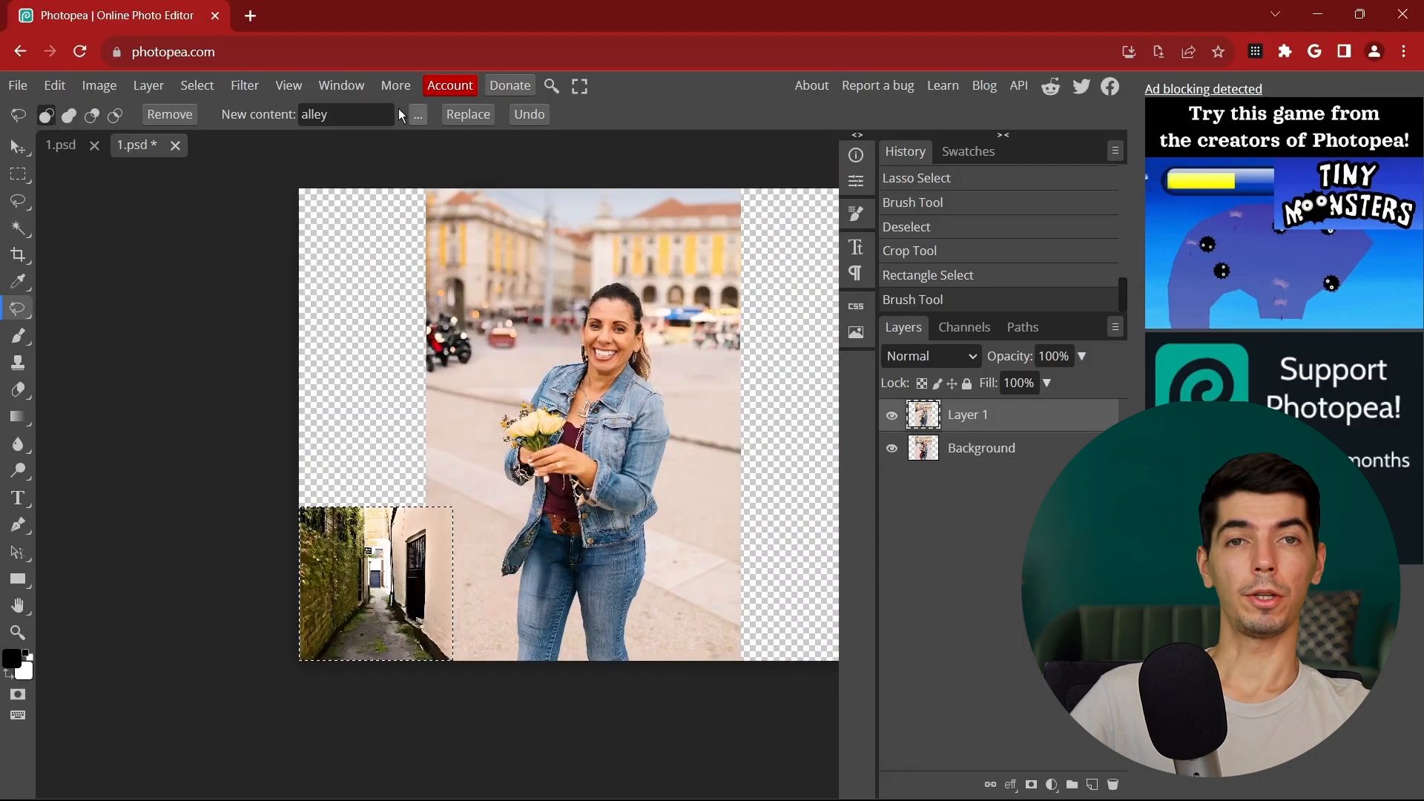
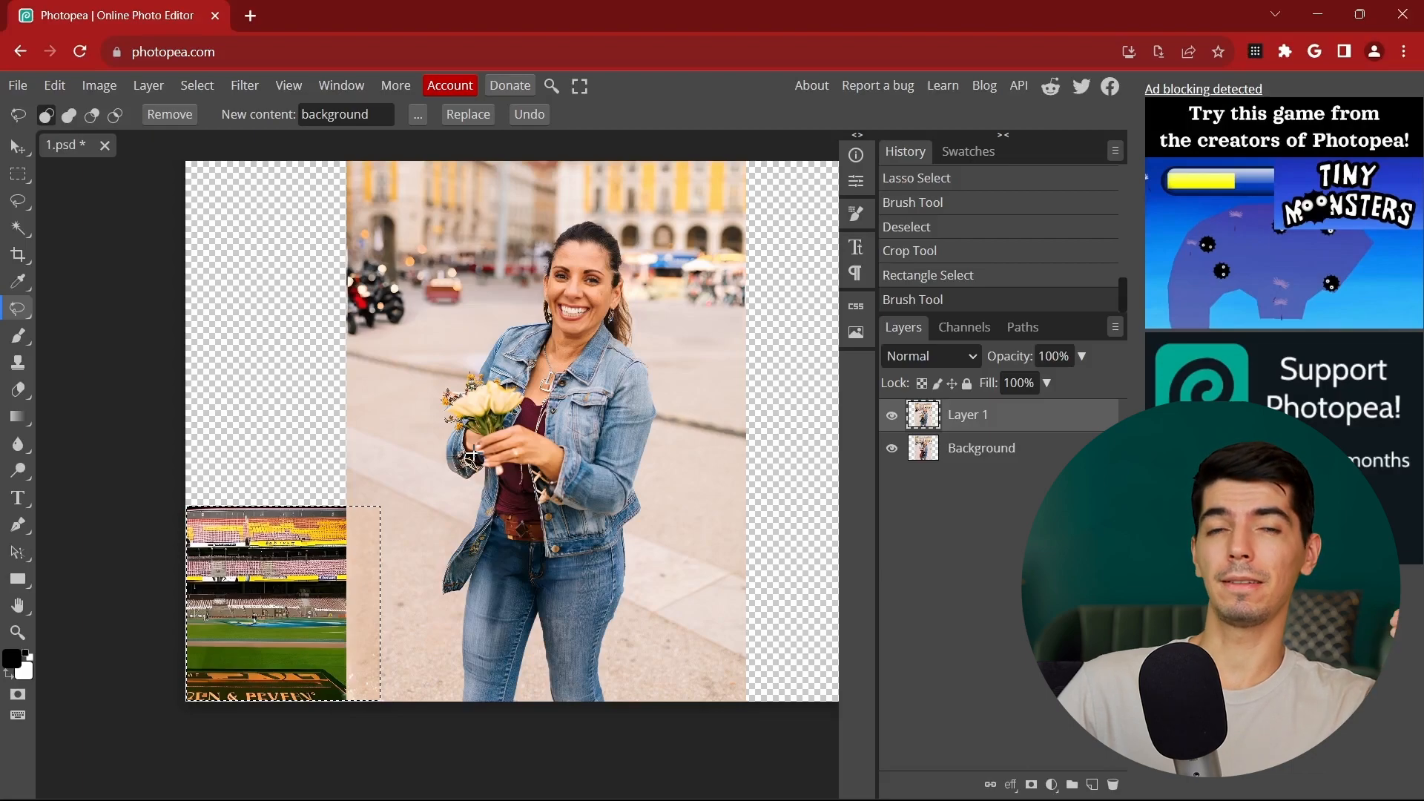
Step: Undo the corner fill, the rectangular selection and the canvas extension
key("ctrl+z")
key("ctrl+z")
key("ctrl+z")
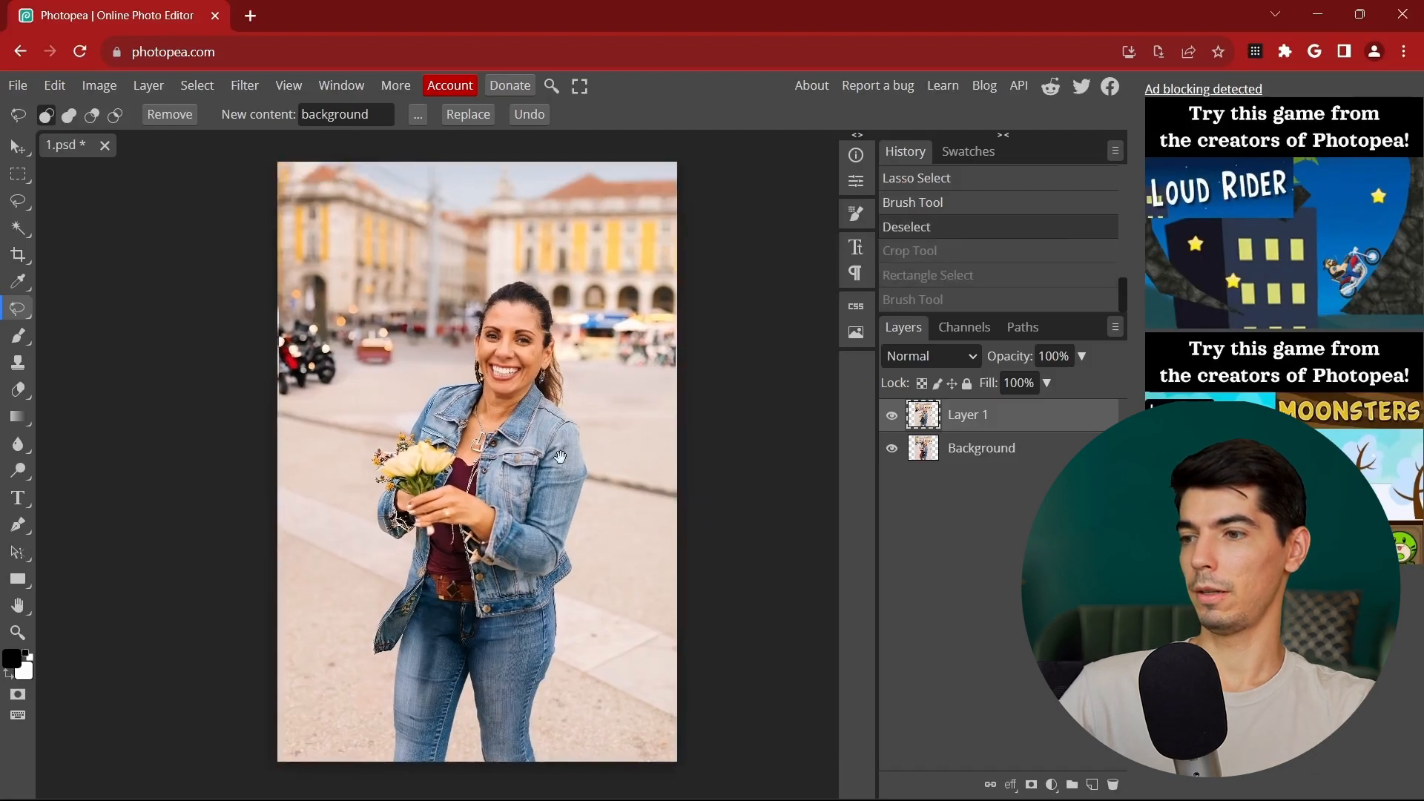
Step: Examine the edited jacket, bouquet and plaza background up close and in the whole photo, and read the waiting-time notice
left_click_drag(560, 457, 586, 435)
scroll(586, 430, "up", 1)
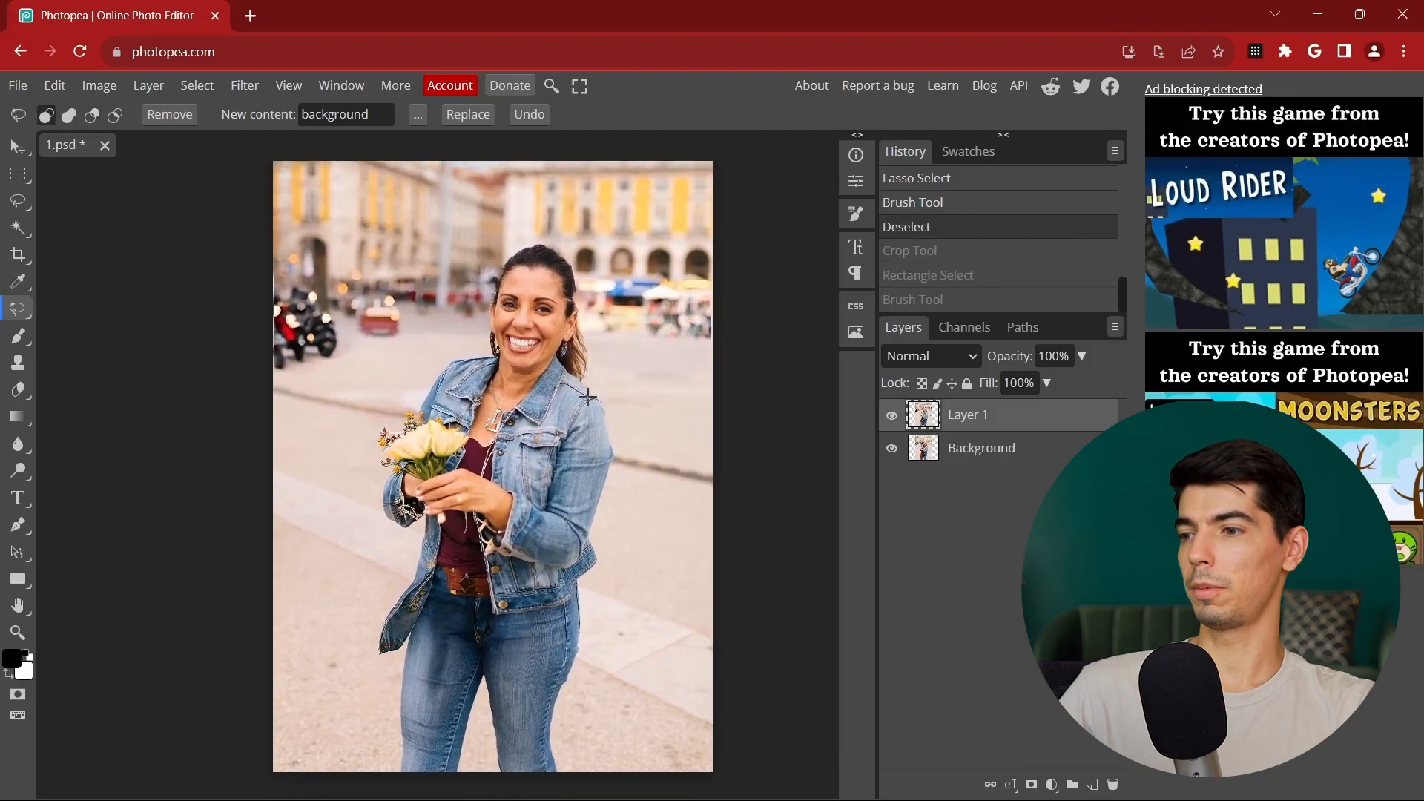
left_click_drag(536, 242, 558, 356)
scroll(547, 388, "up", 5)
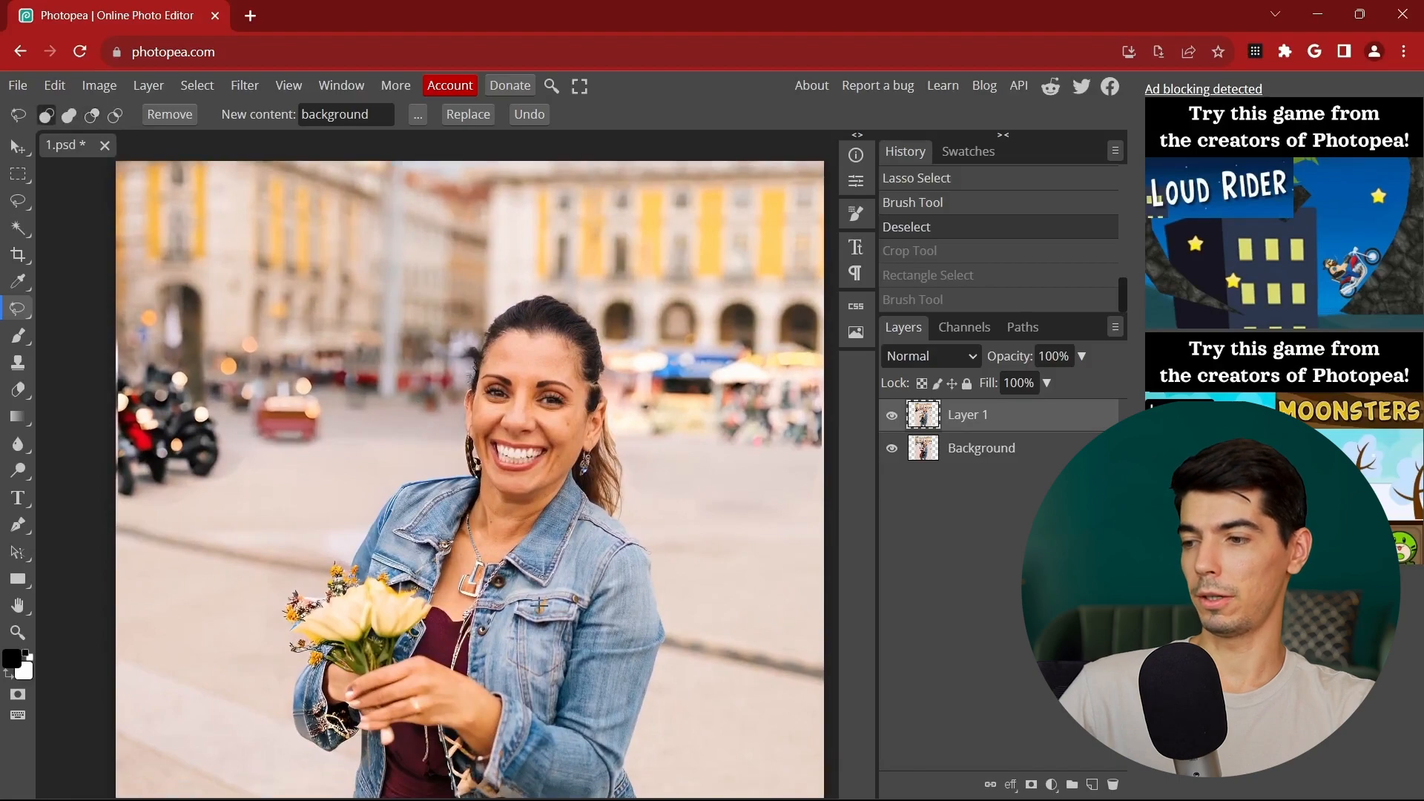
scroll(704, 304, "down", 3)
scroll(596, 498, "down", 3)
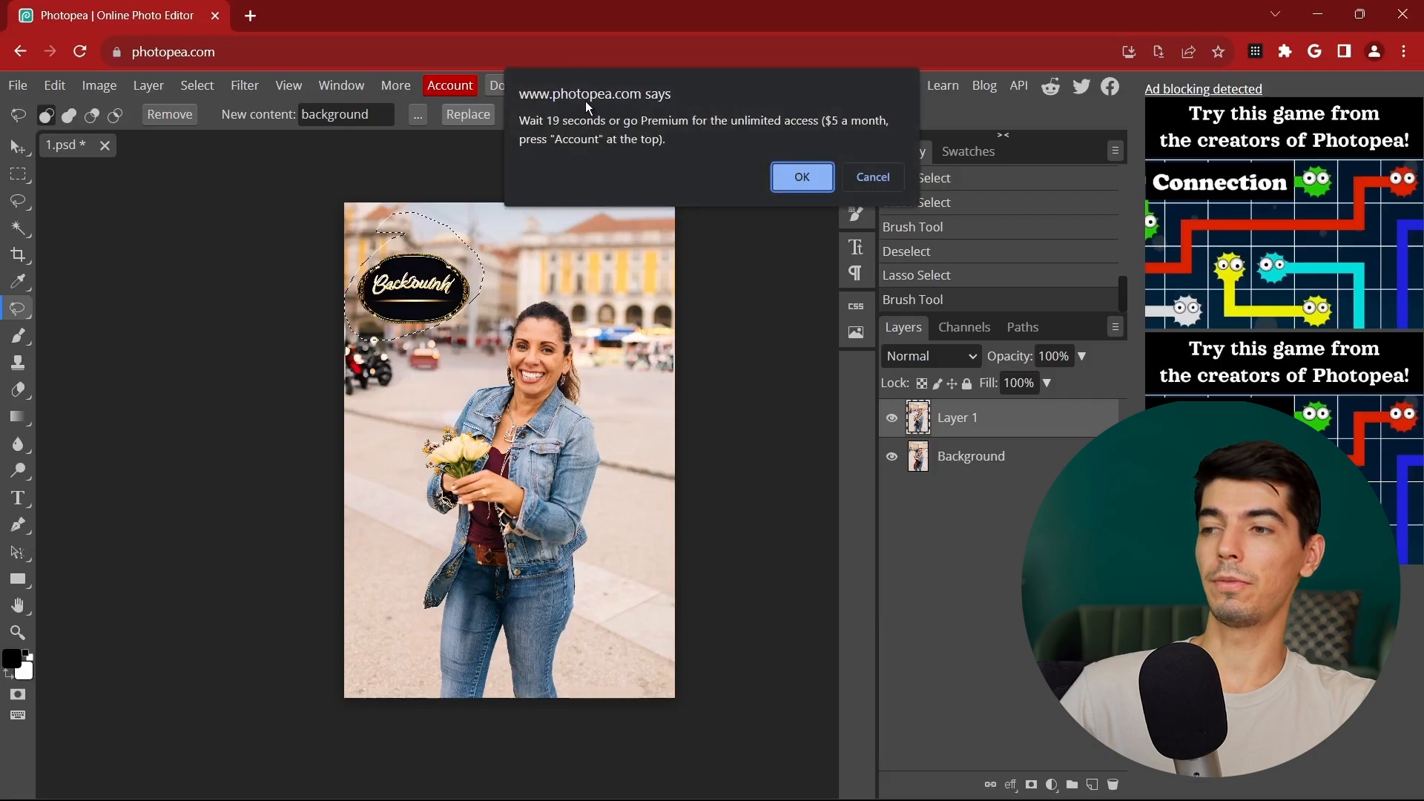
left_click_drag(530, 120, 639, 119)
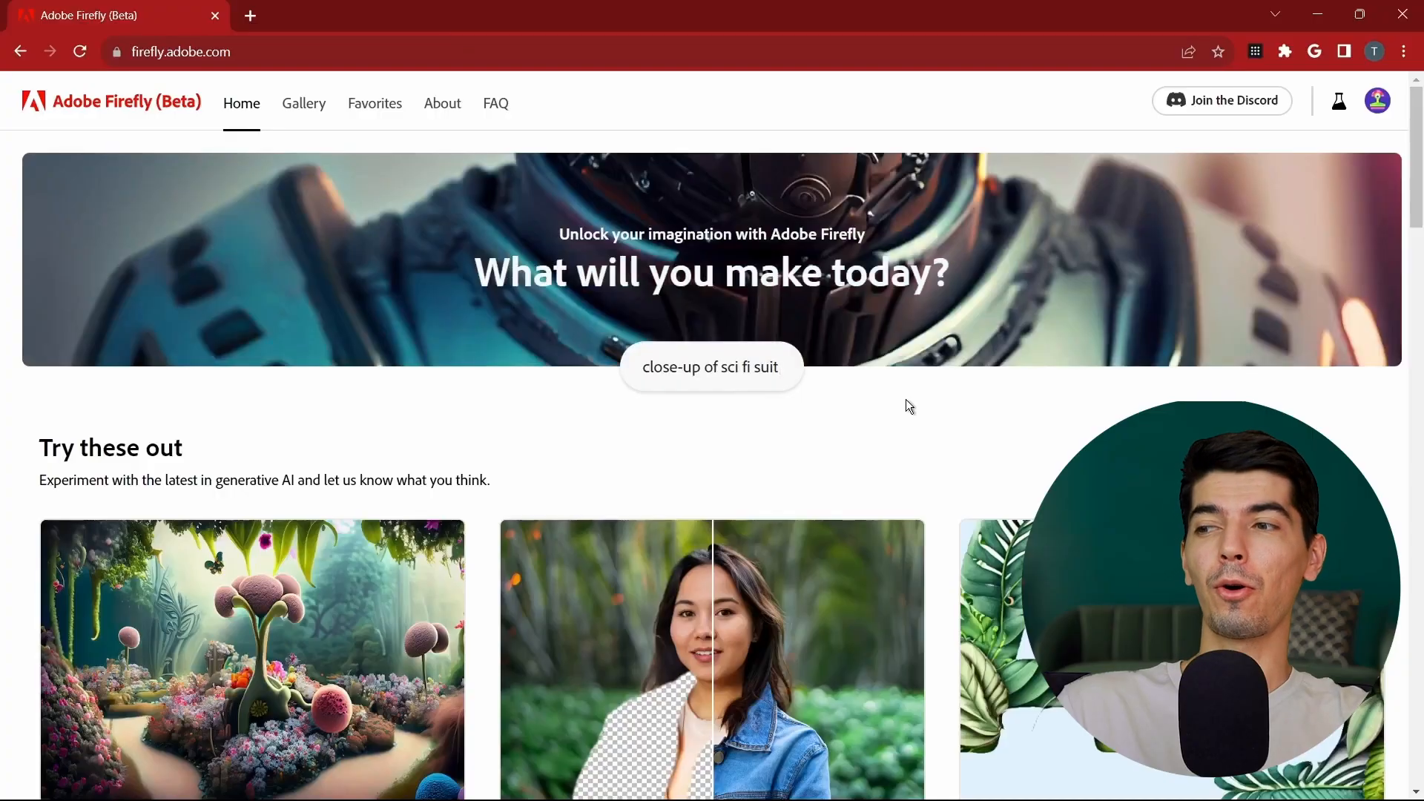
Step: Open the Generative fill tool from the Adobe Firefly home page
scroll(731, 215, "down", 3)
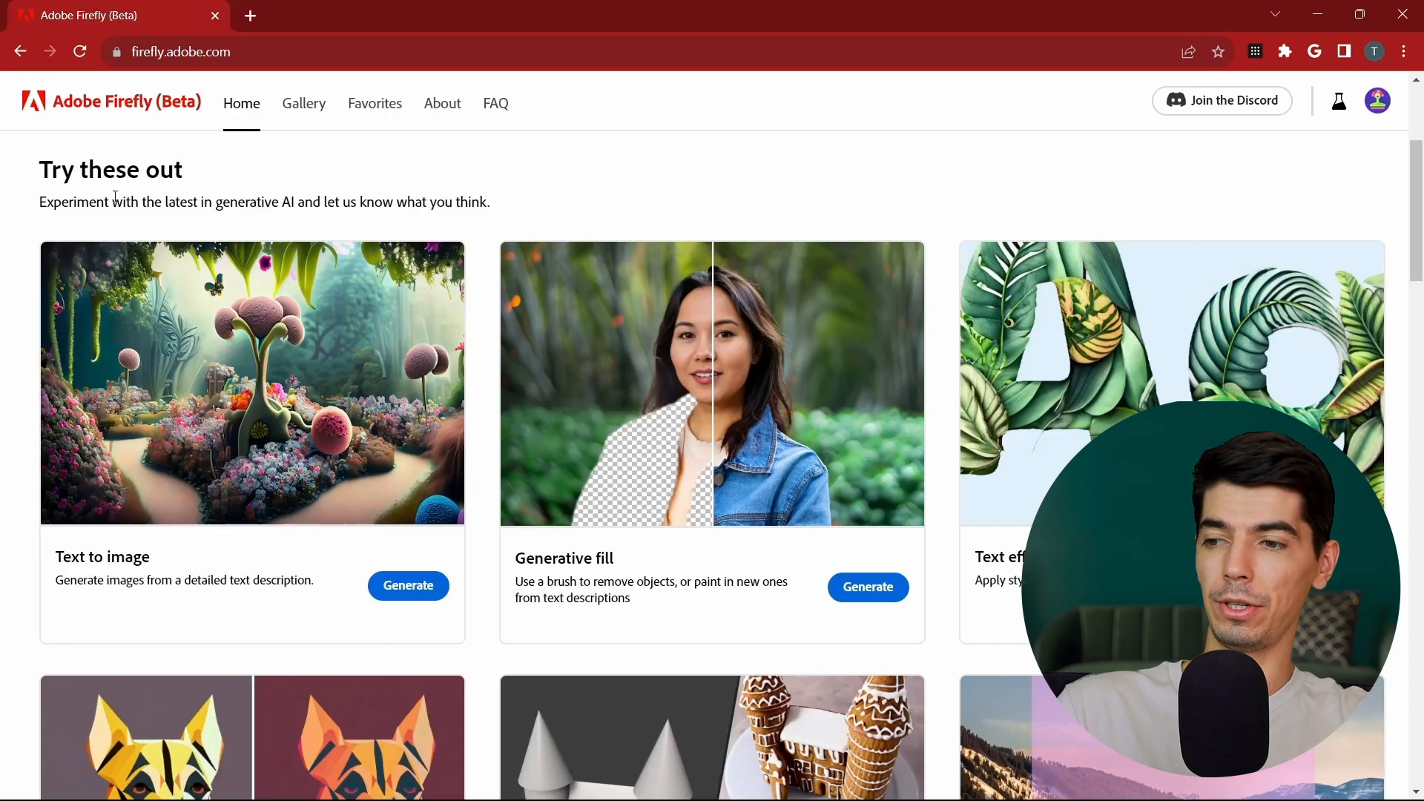
left_click(275, 57)
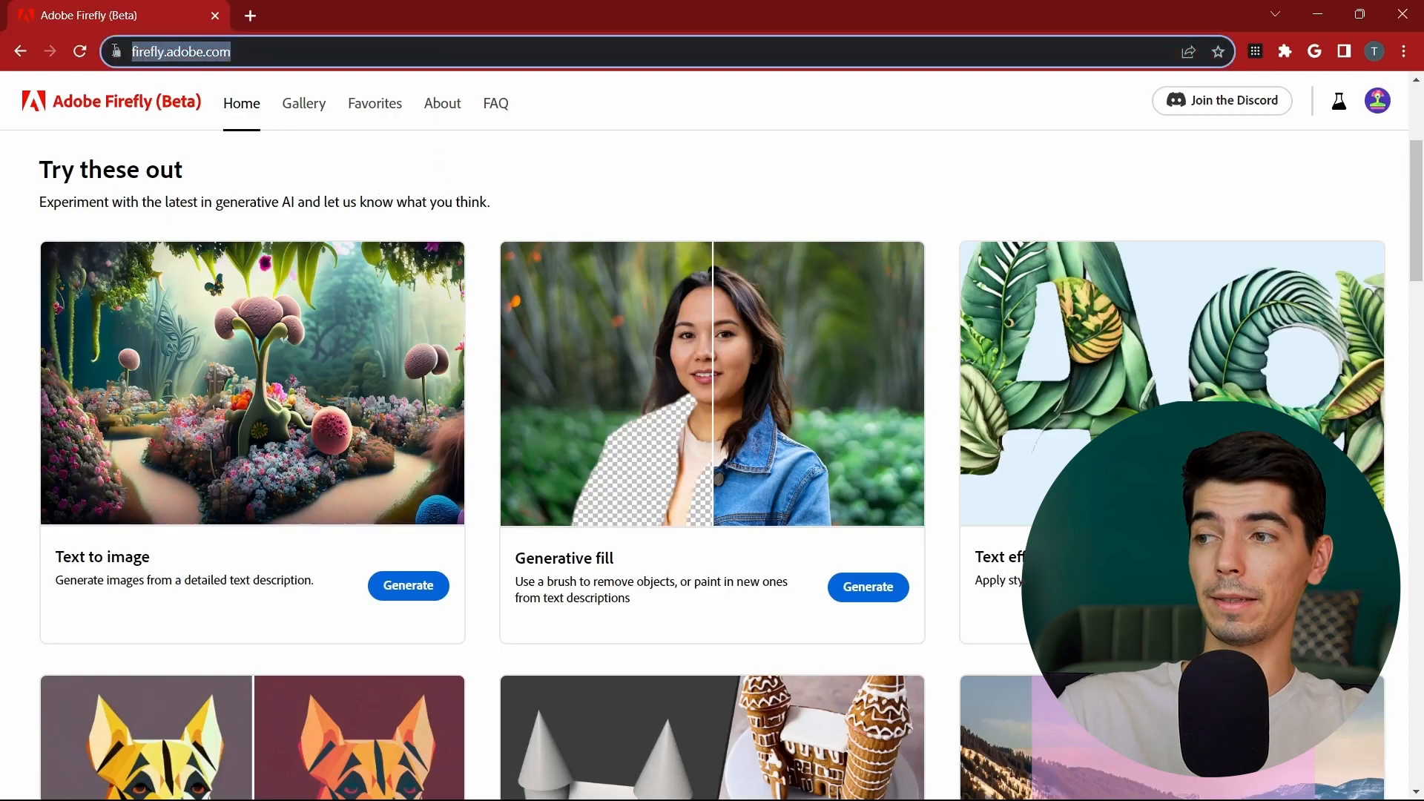
left_click(585, 170)
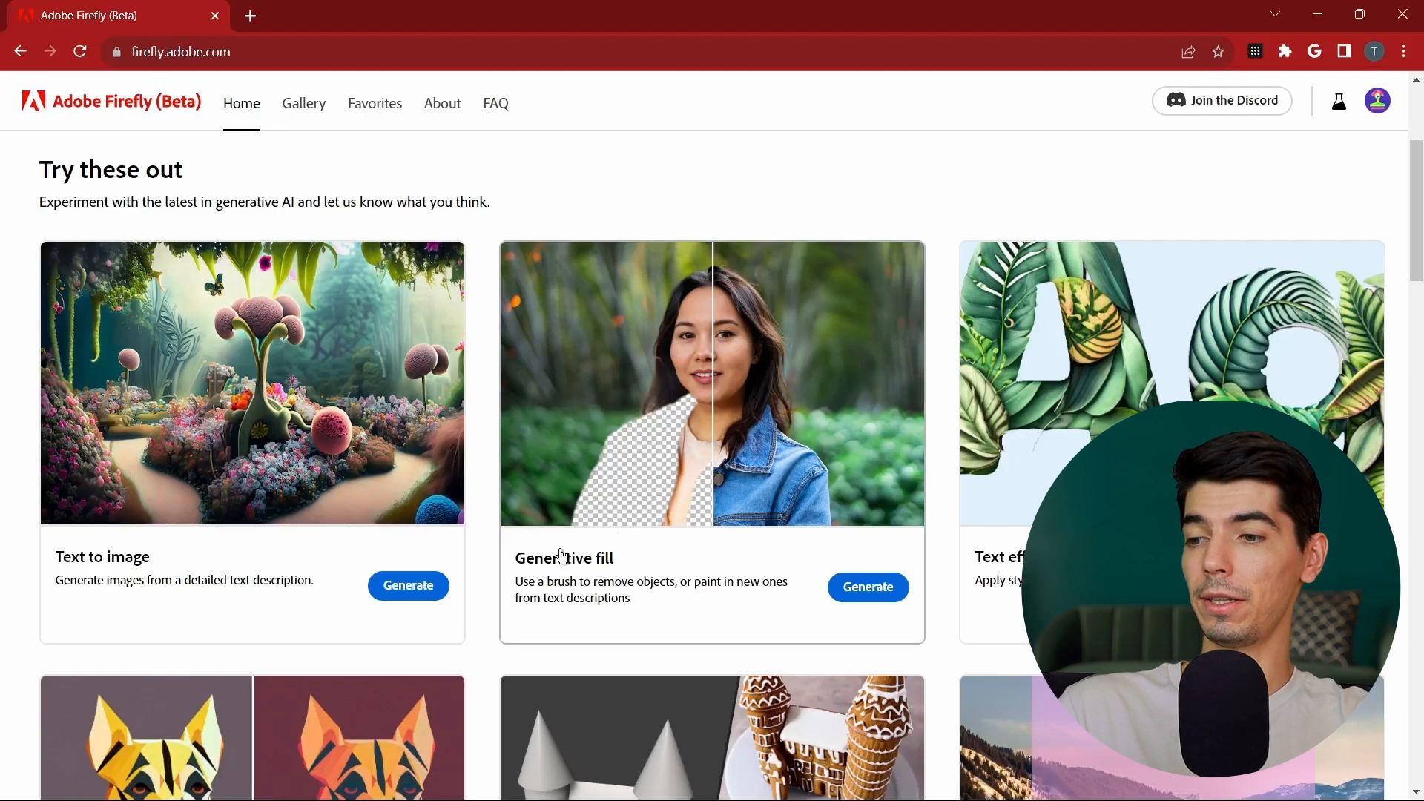
left_click(866, 587)
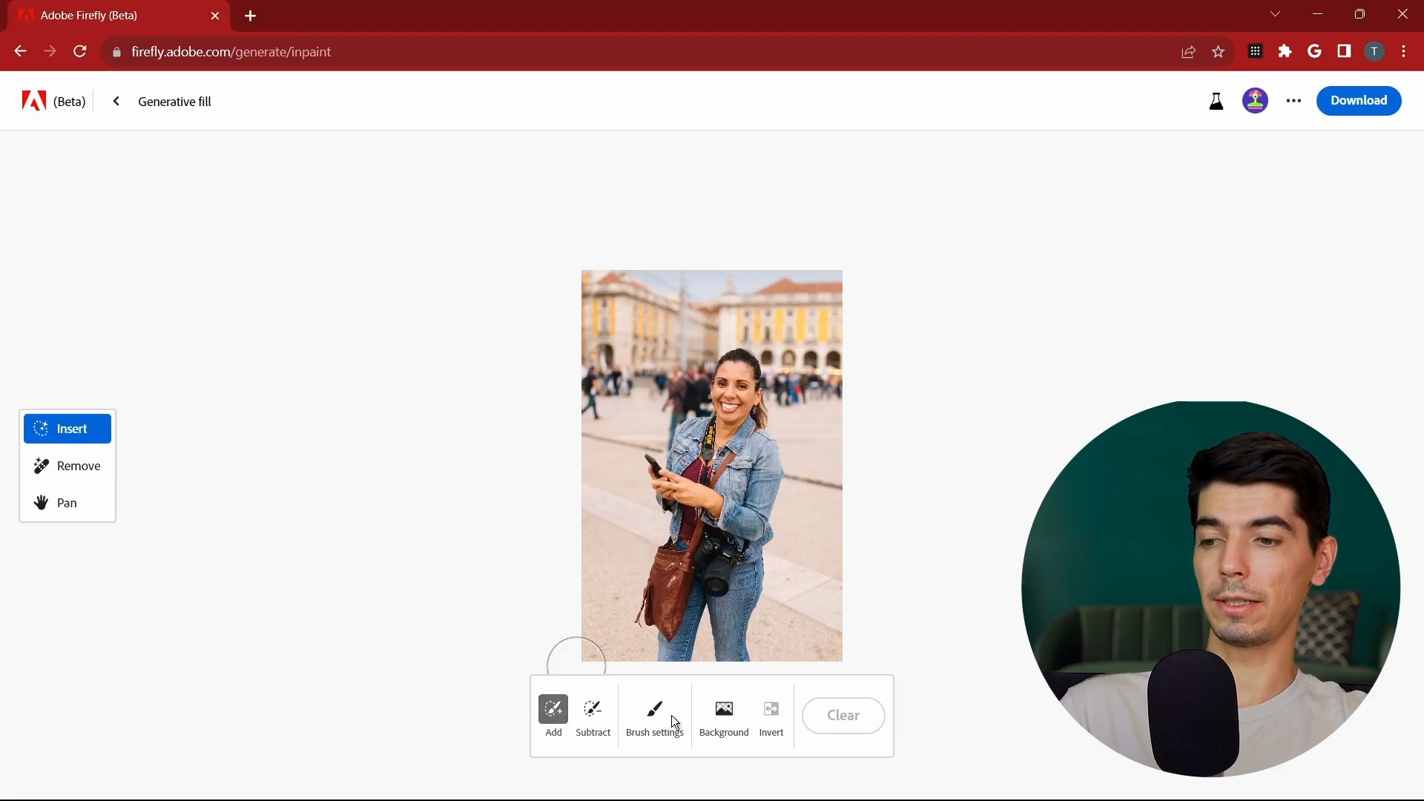
Step: Select the background around the woman automatically, inspect the cutout edges up close, and clear the selection
left_click(725, 718)
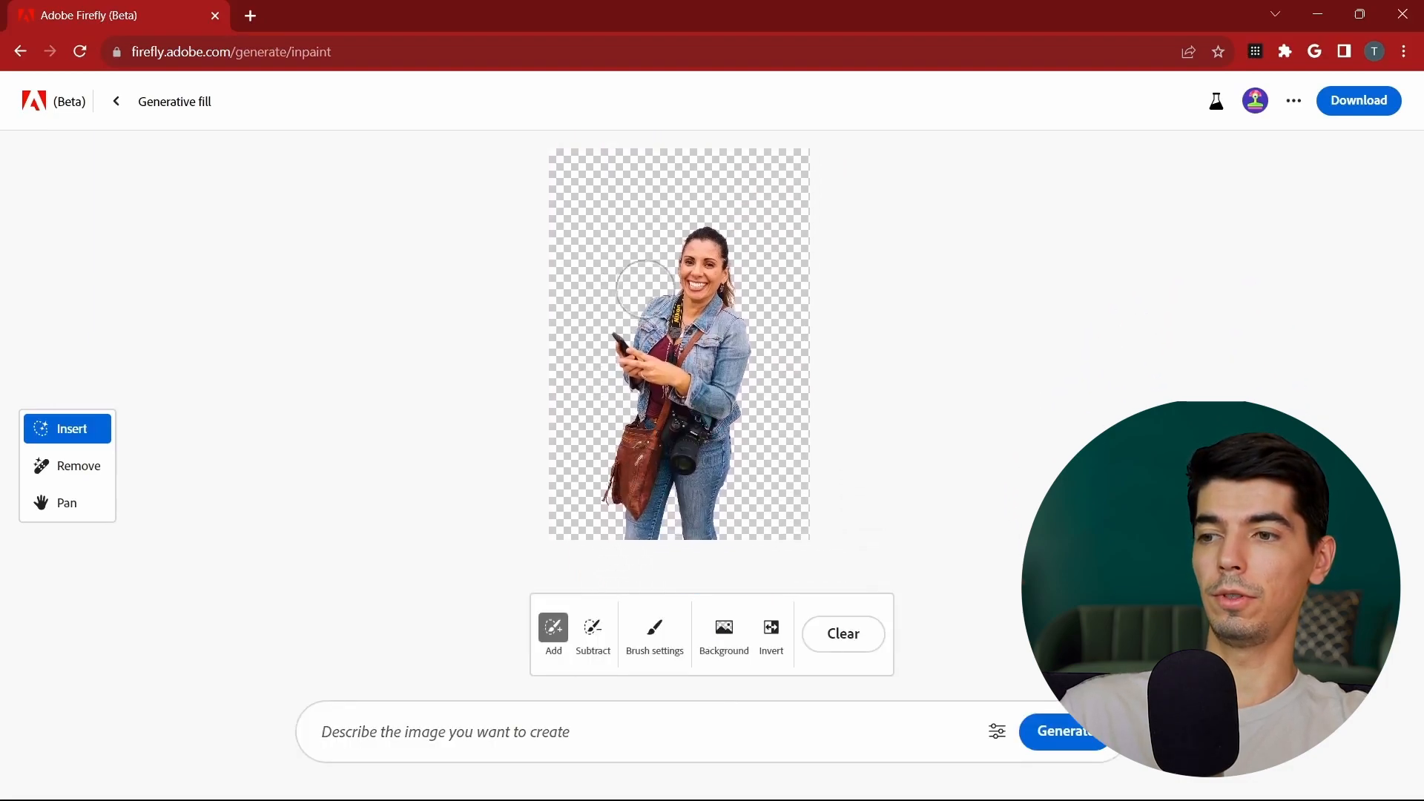
scroll(653, 289, "up", 5)
scroll(560, 310, "down", 5)
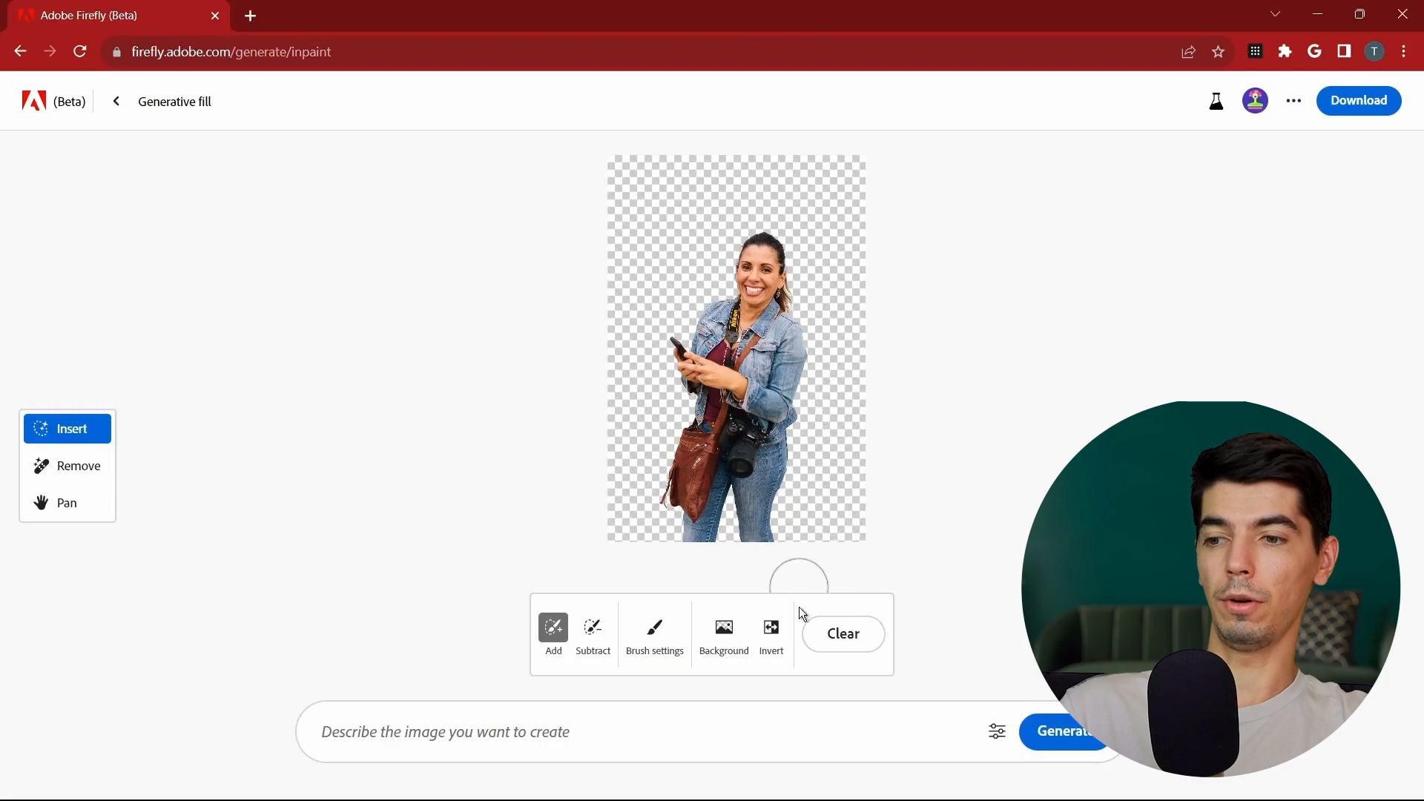
left_click(830, 632)
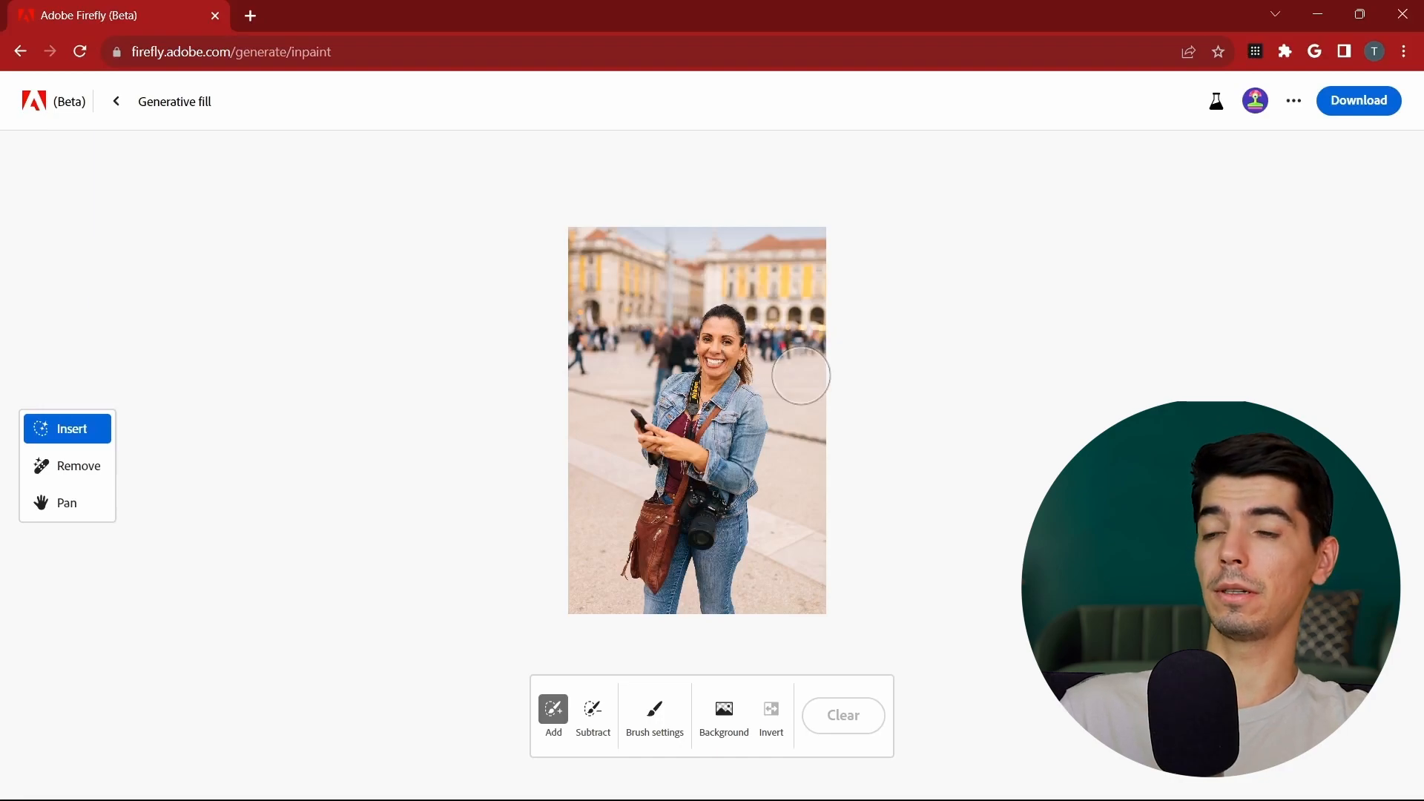
Step: Adjust the Remove brush, paint over the blurred crowd to the right of the woman's head and remove it
scroll(801, 376, "up", 5)
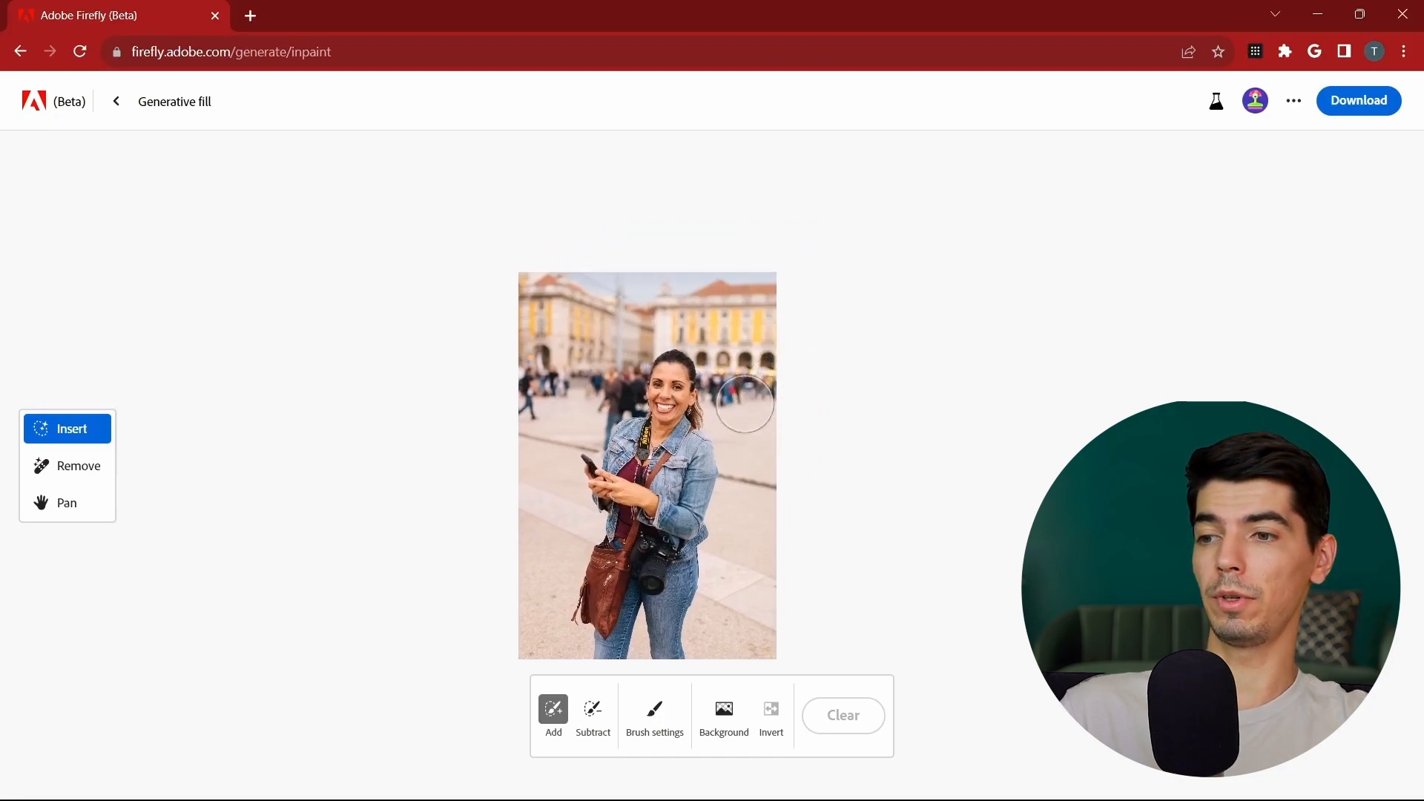
scroll(736, 393, "down", 5)
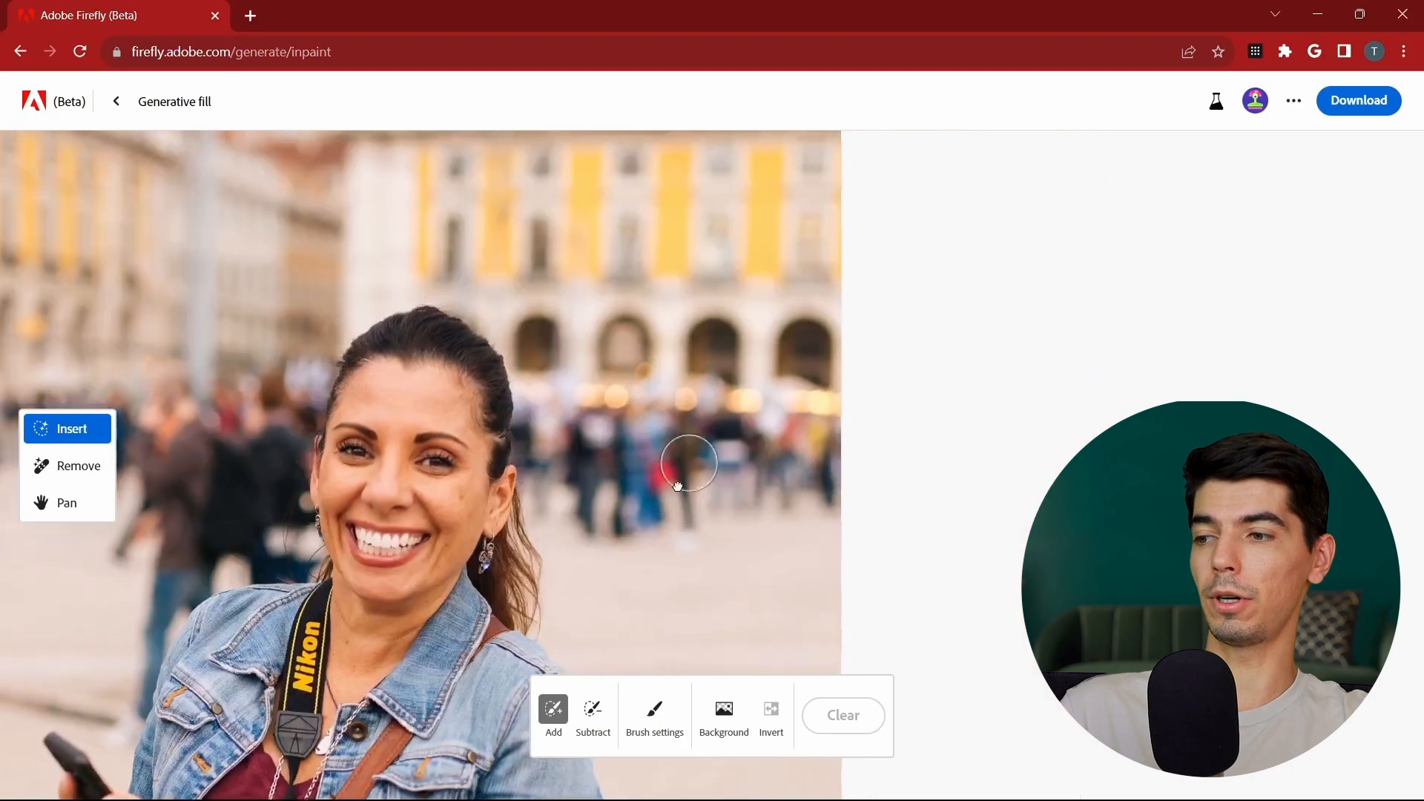
left_click(88, 466)
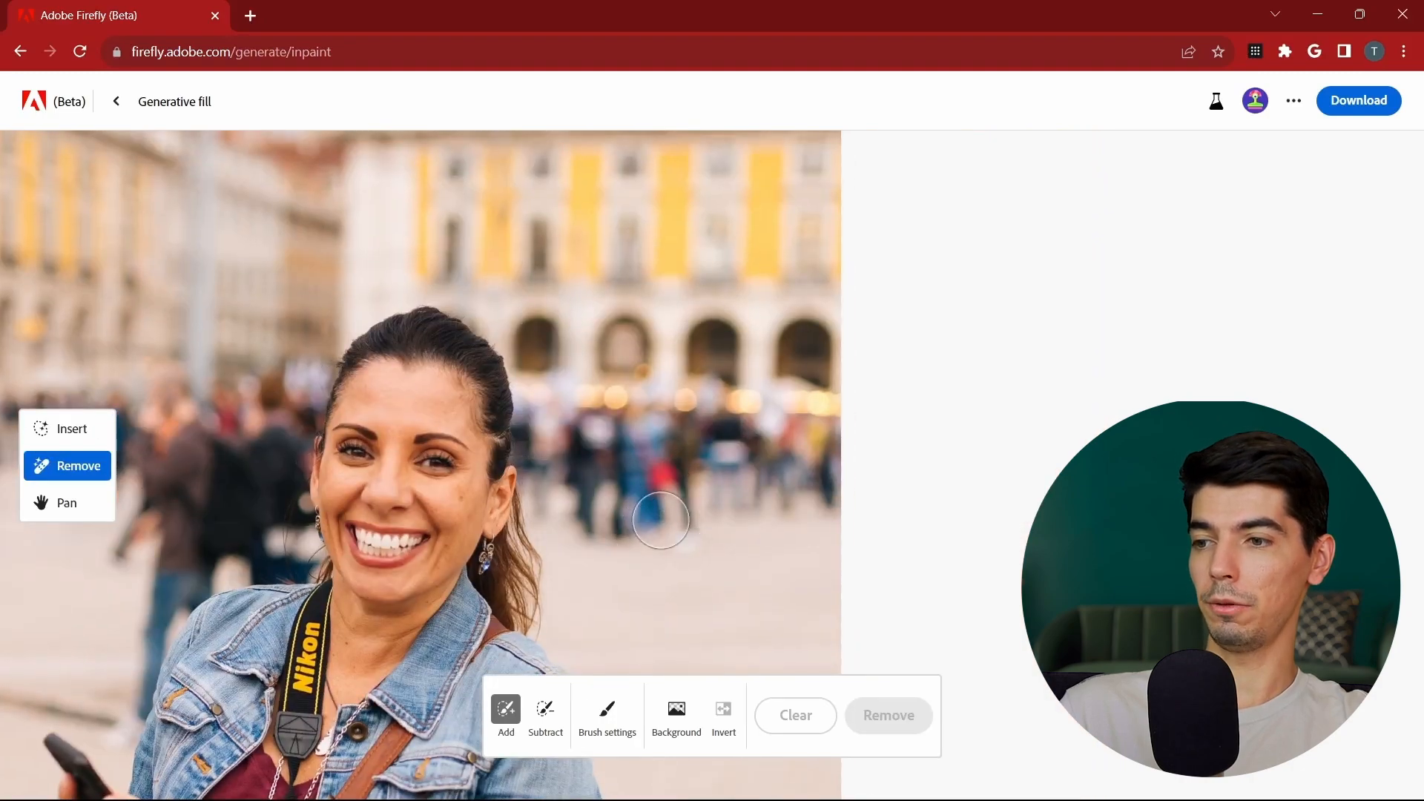
left_click(603, 714)
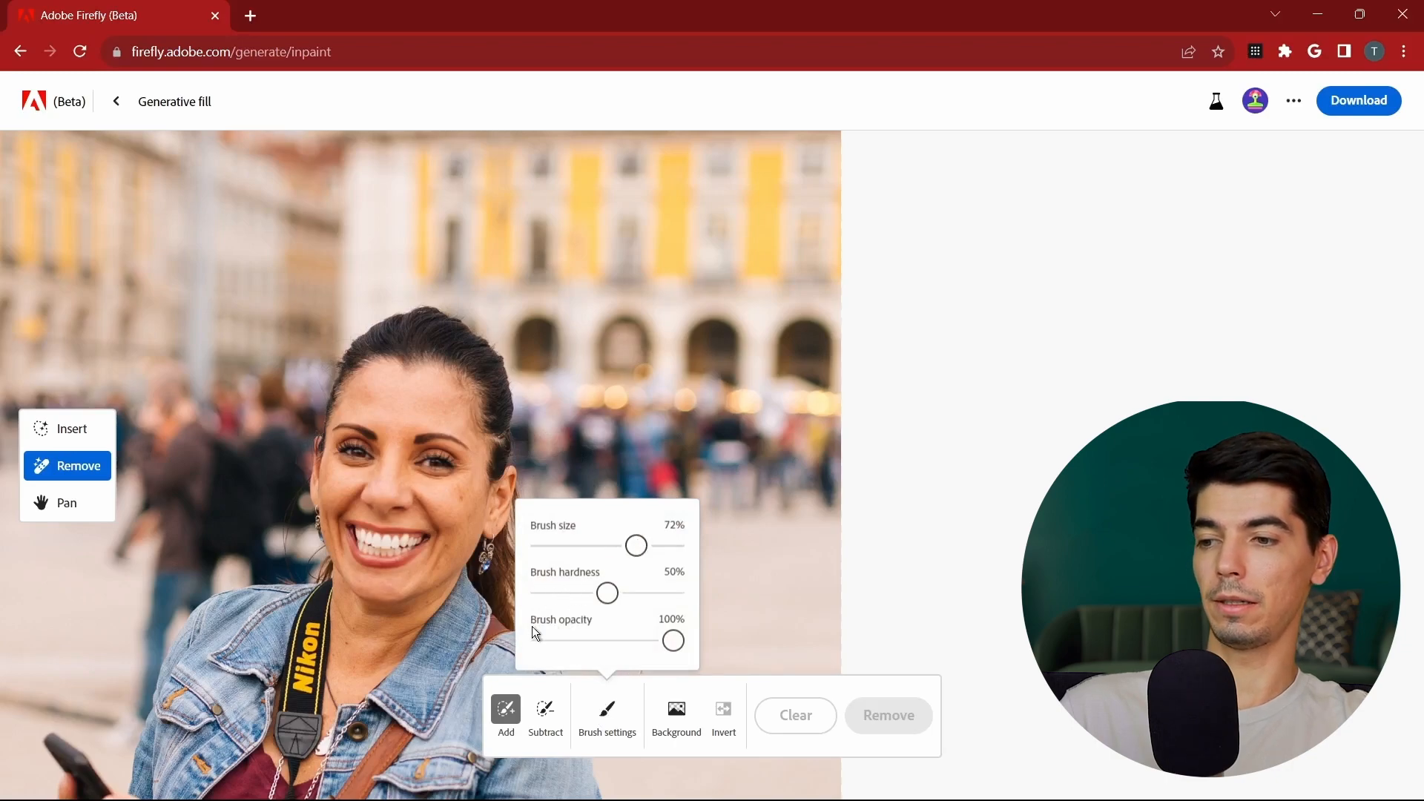
left_click(549, 428)
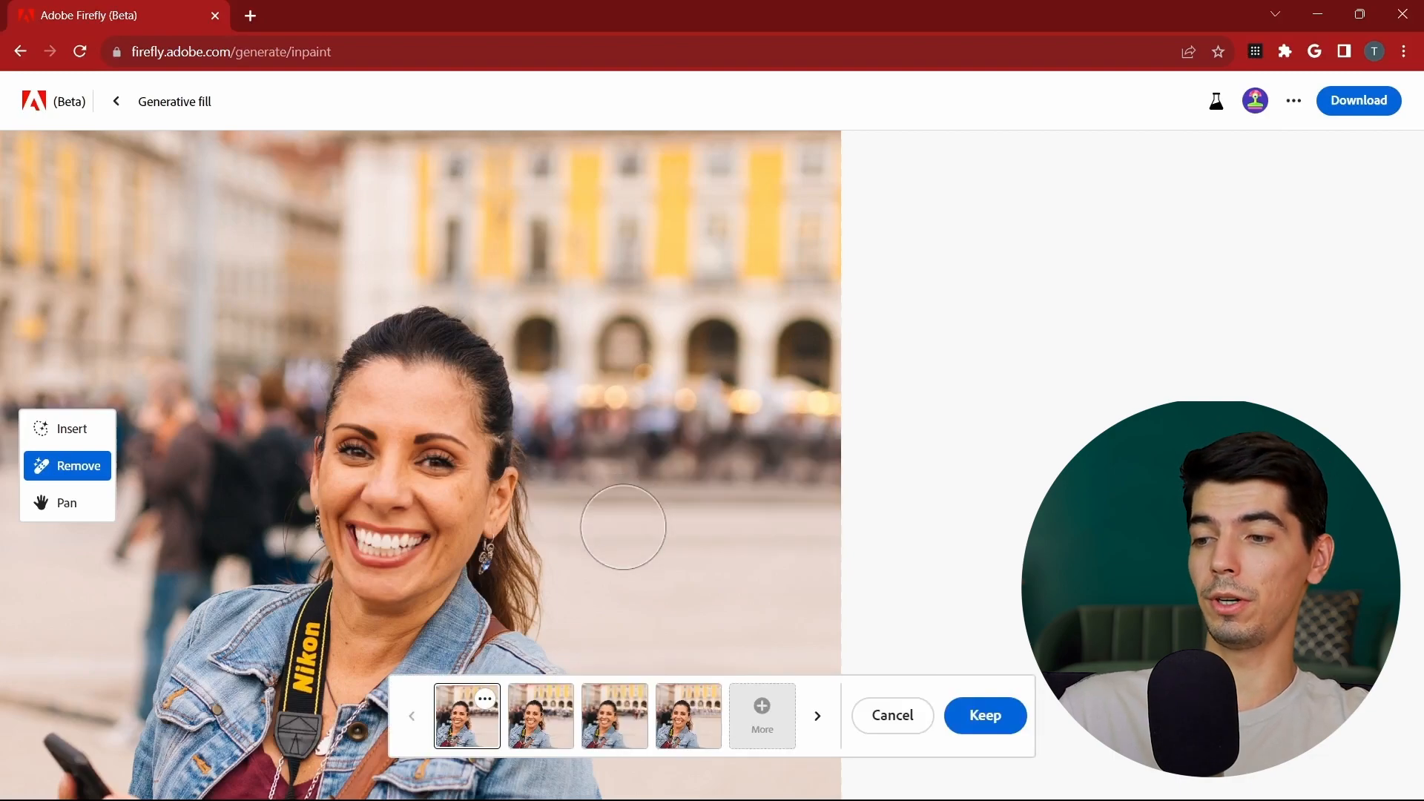
Step: Compare the generated variations of the crowd removal, examining the area behind the woman up close and in the whole picture
left_click(519, 725)
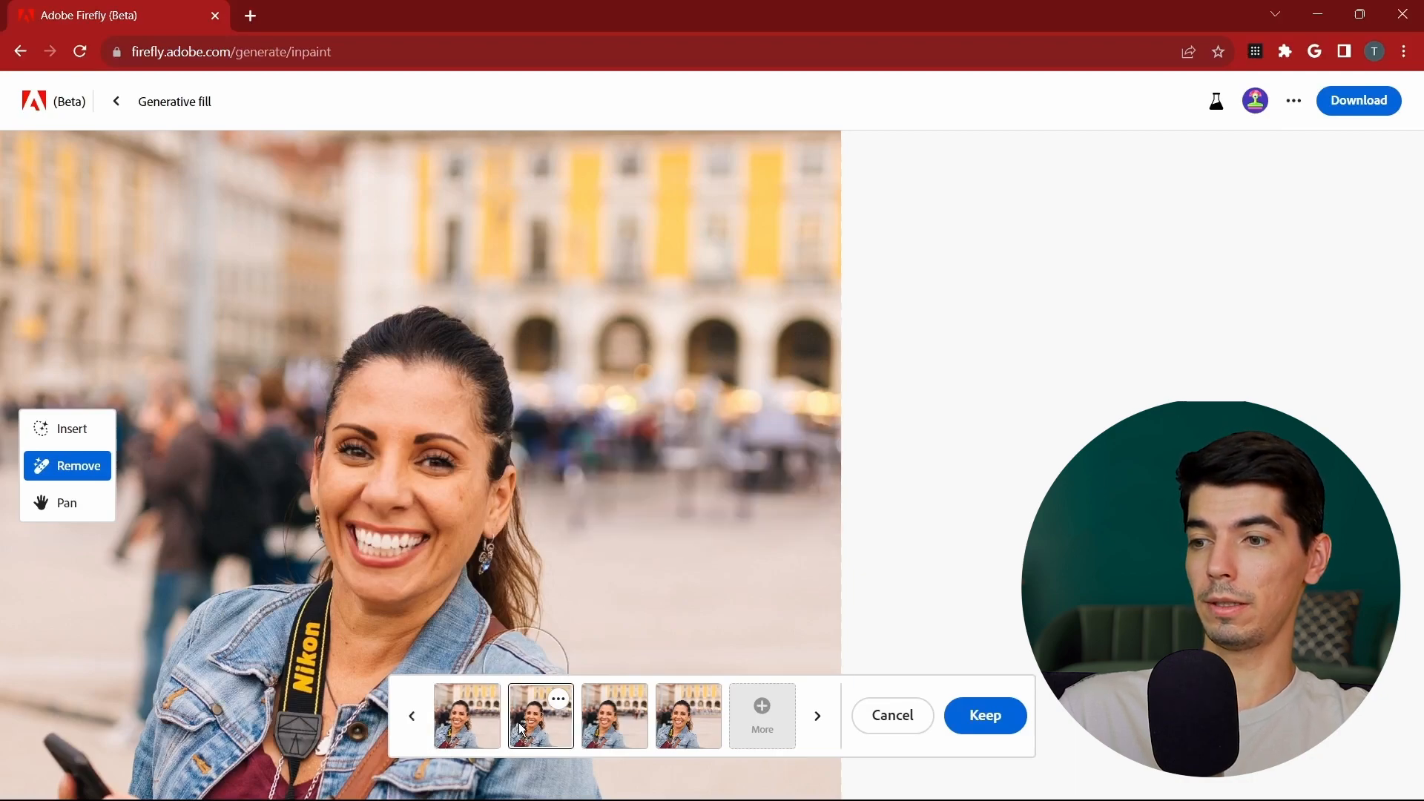
left_click(603, 736)
left_click(673, 738)
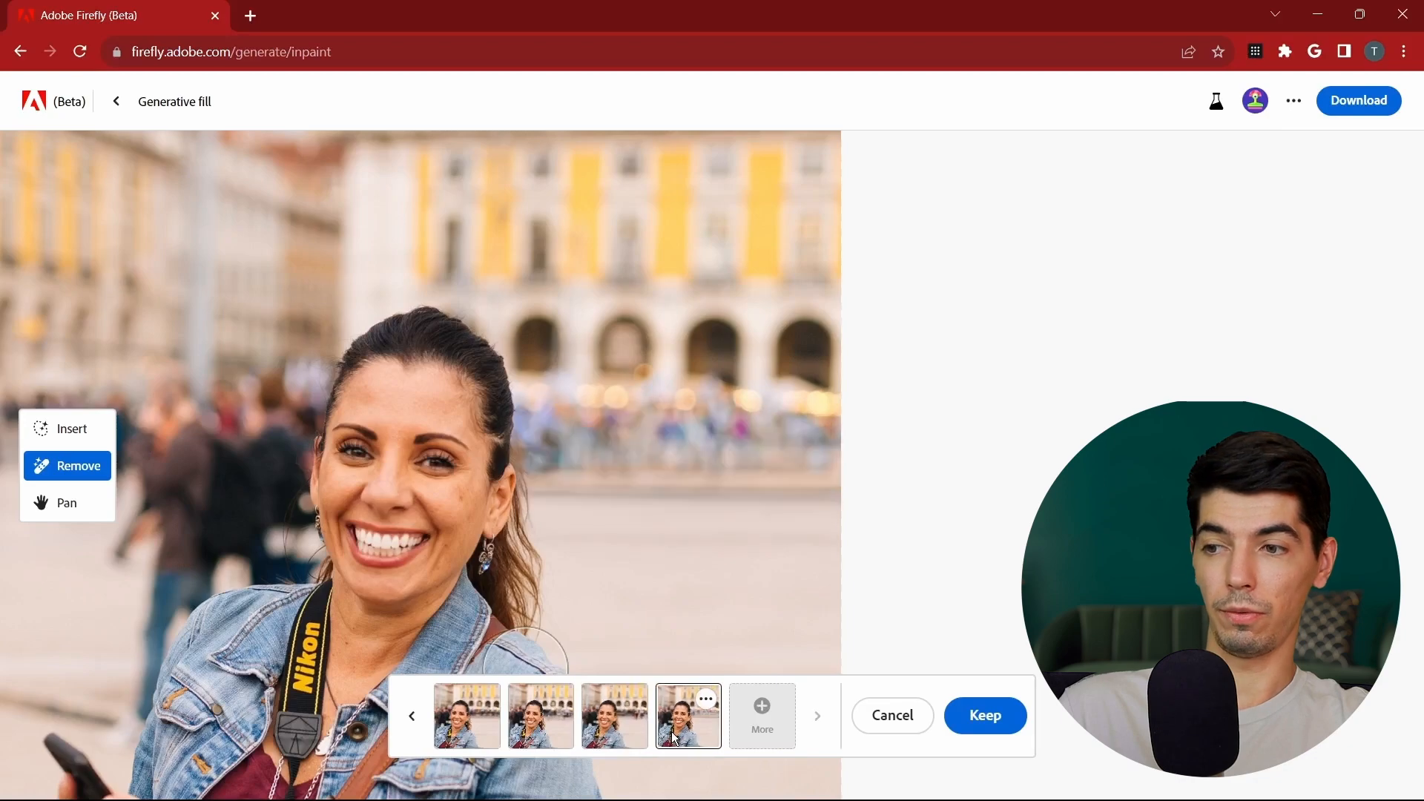
scroll(692, 467, "down", 5)
scroll(690, 411, "up", 5)
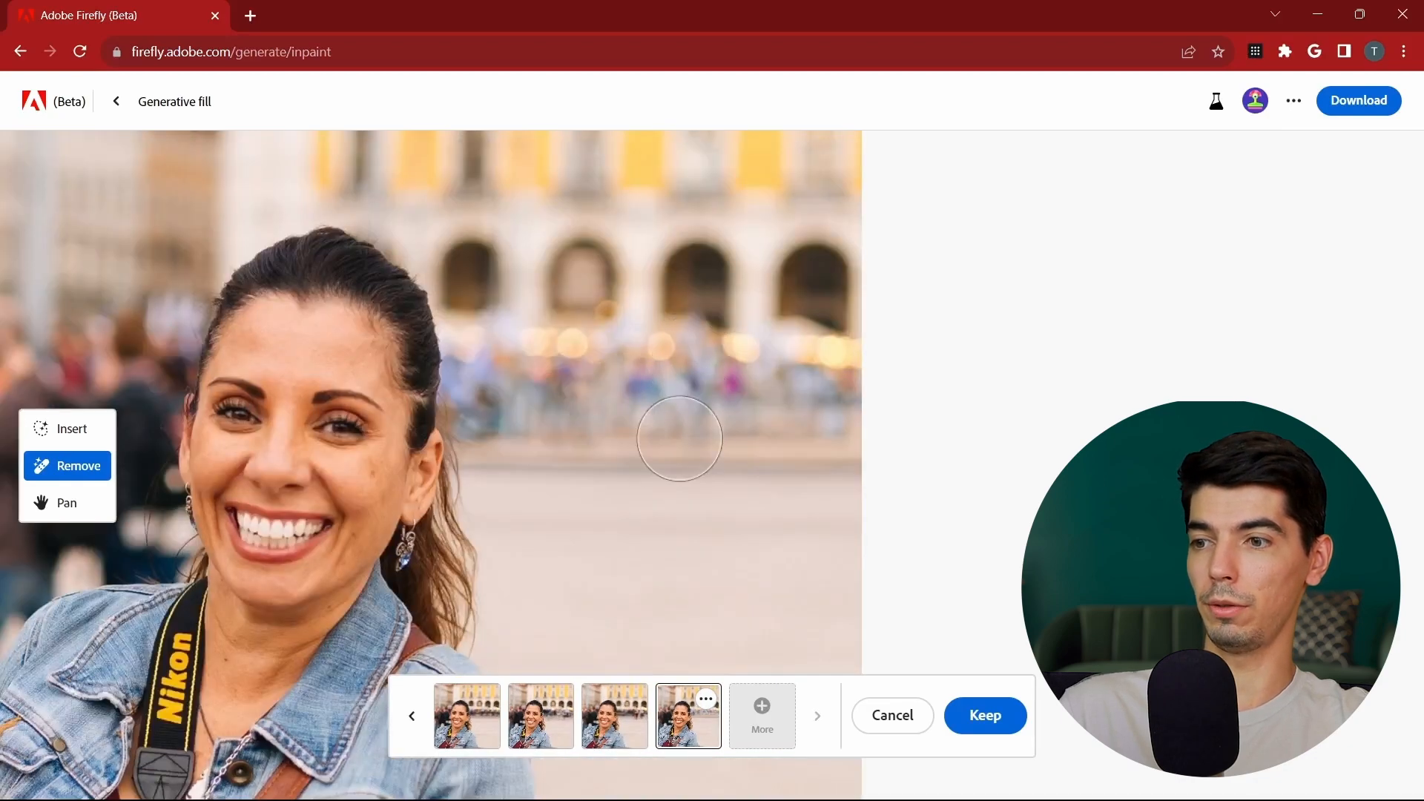
scroll(674, 437, "down", 5)
scroll(660, 419, "up", 7)
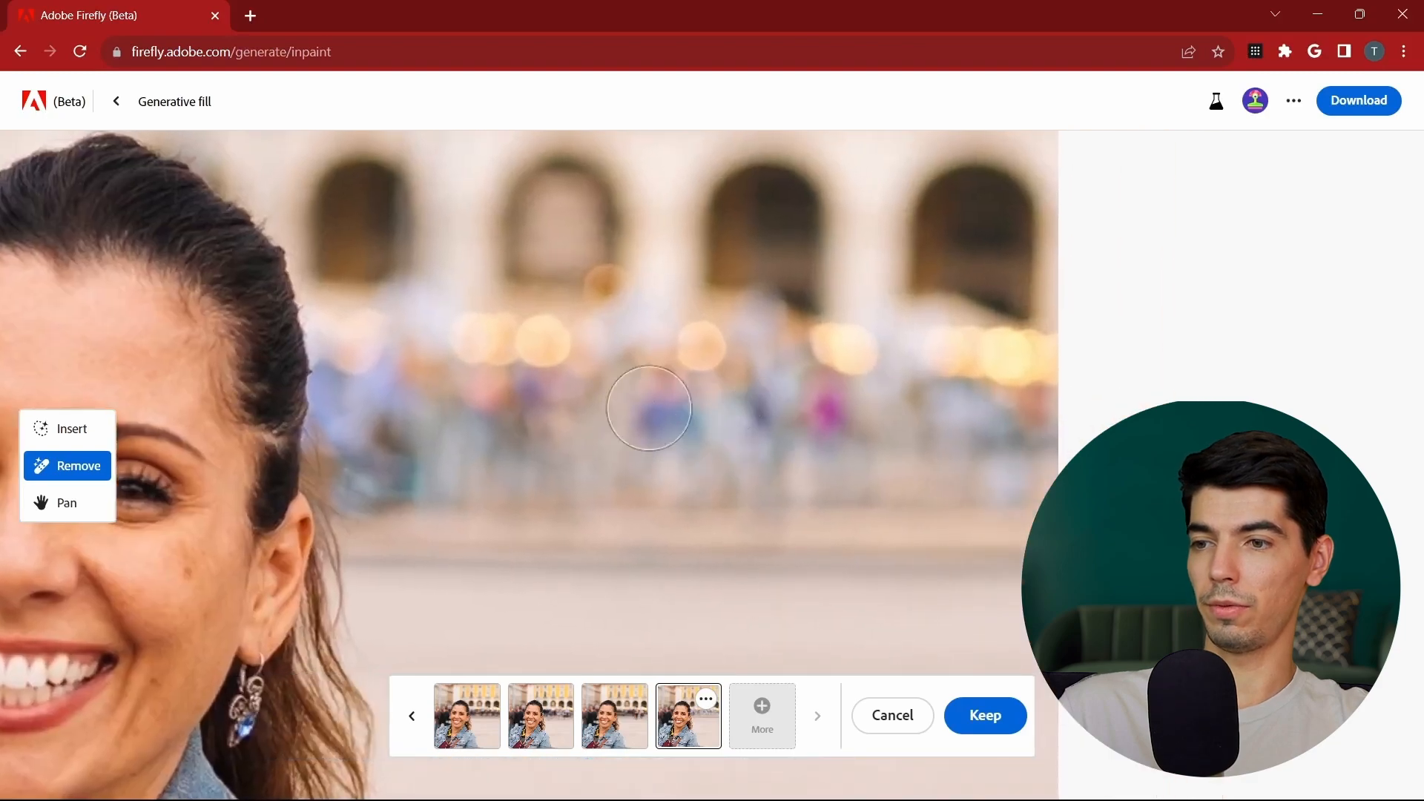
scroll(719, 395, "down", 5)
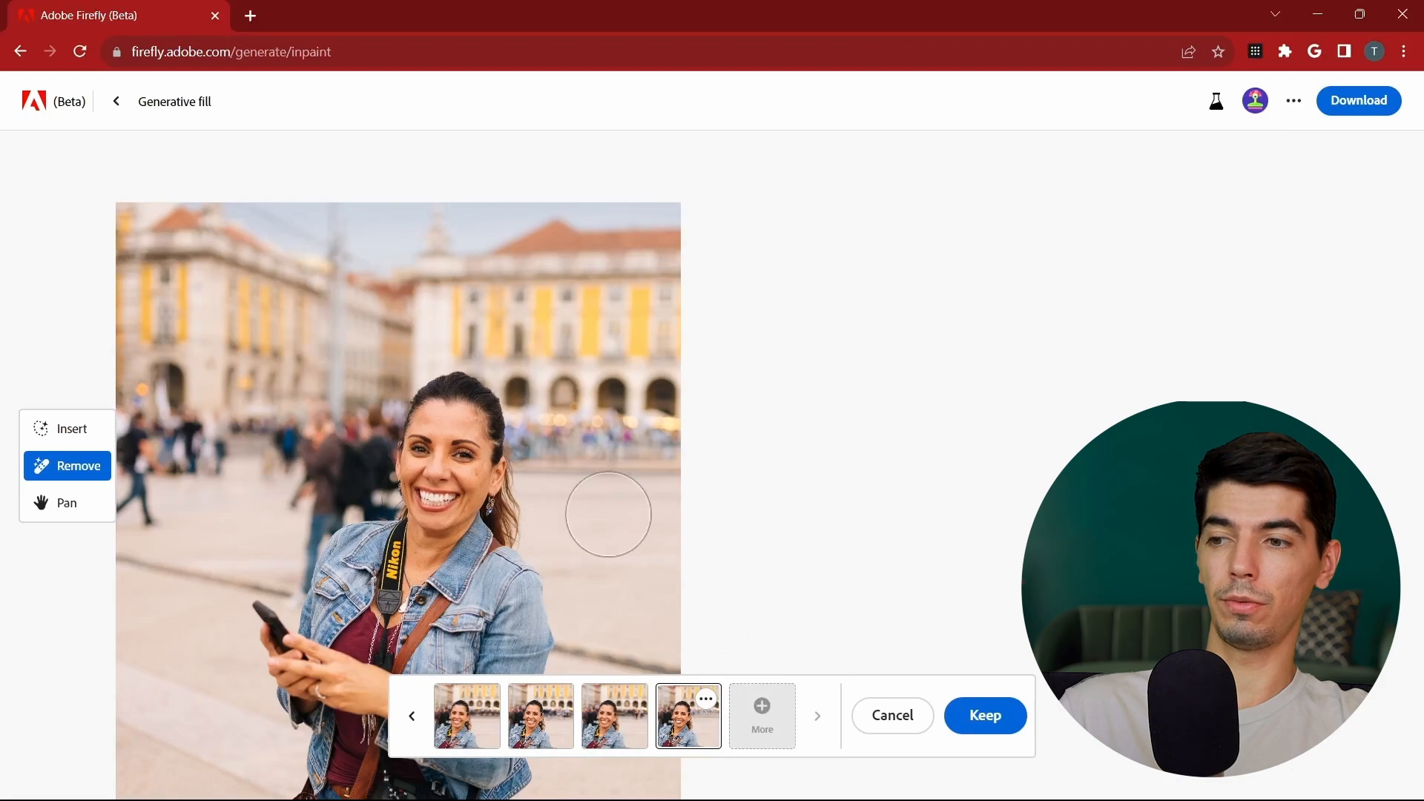
scroll(604, 505, "up", 5)
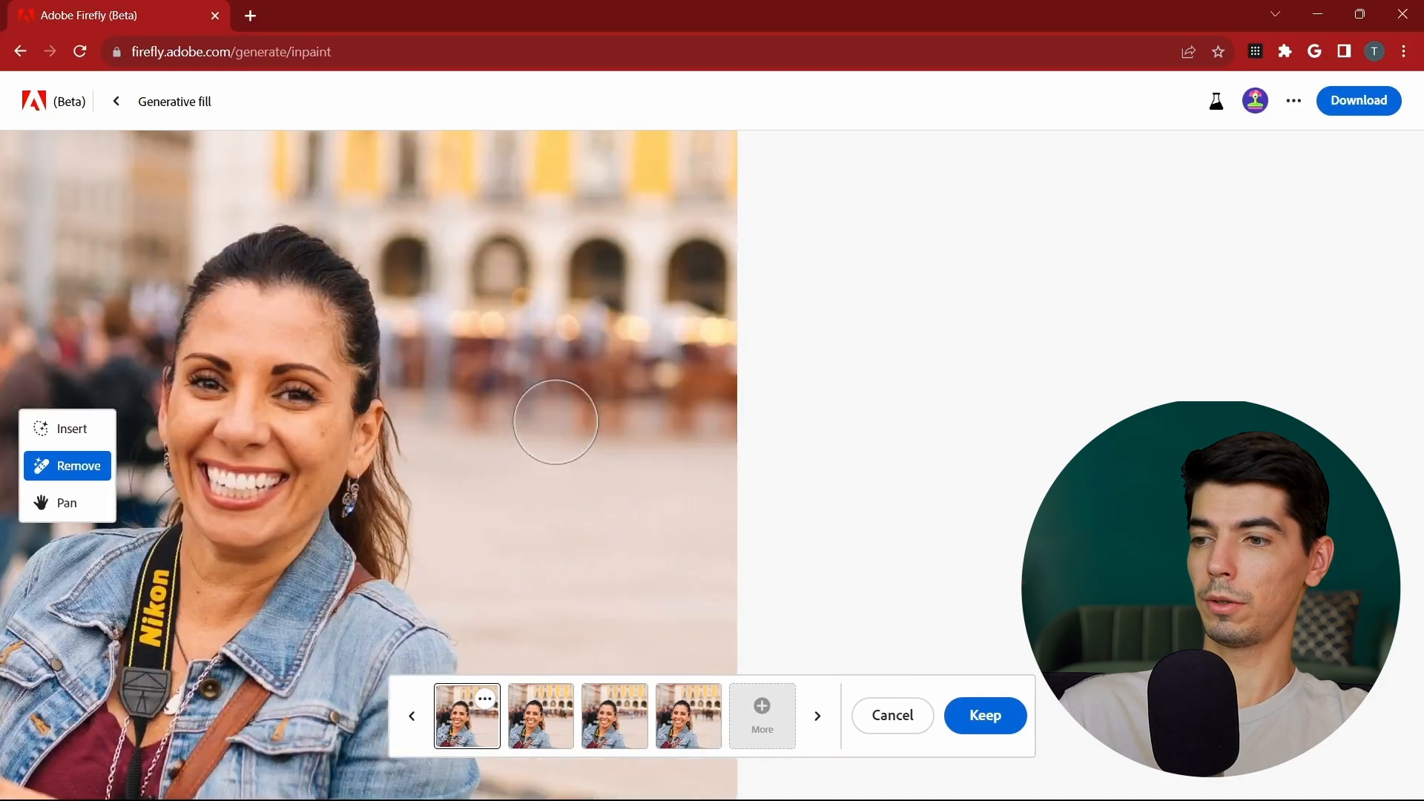
Step: Compare more variations of the crowd removal beside the woman's head and return to the fourth result of the previous batch
left_click(540, 723)
left_click(607, 729)
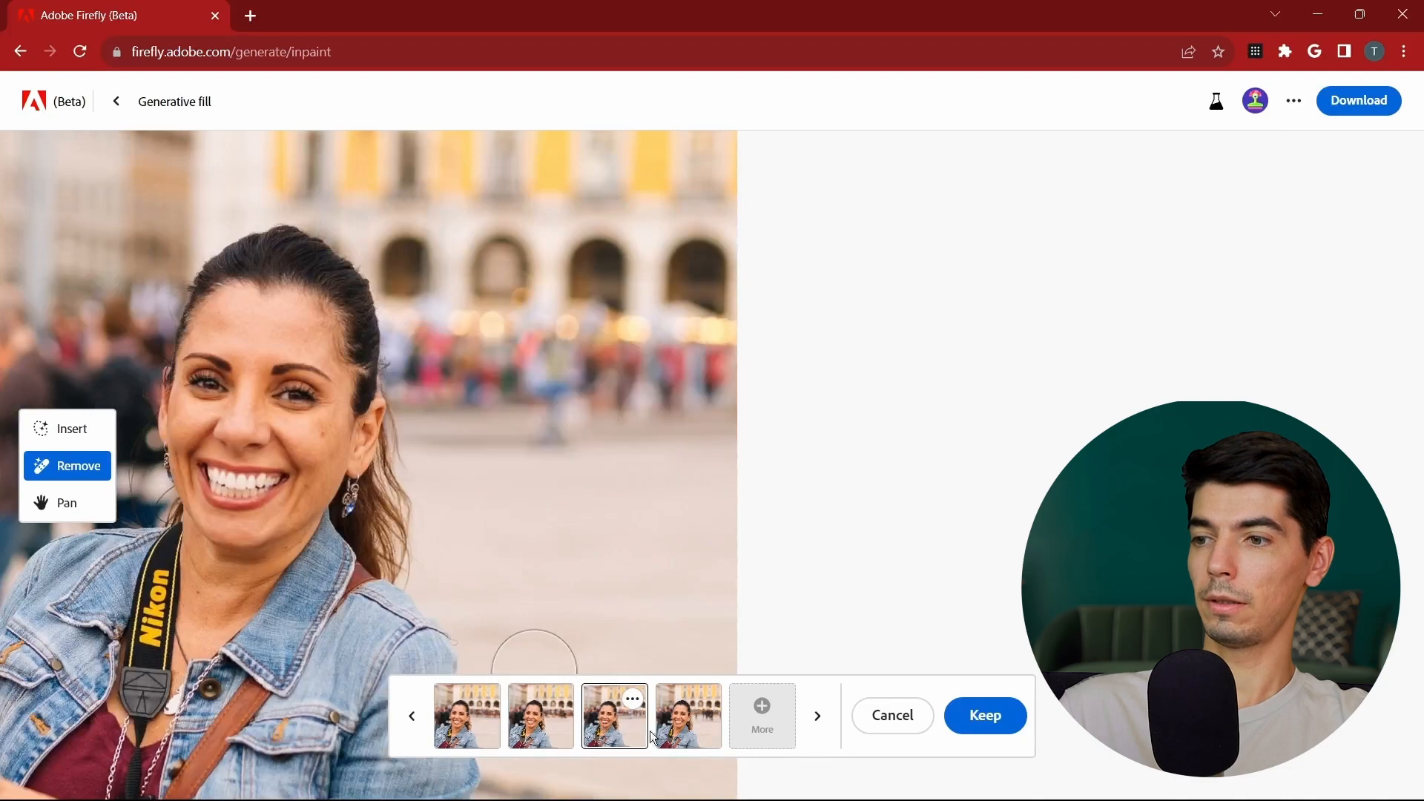
left_click(686, 738)
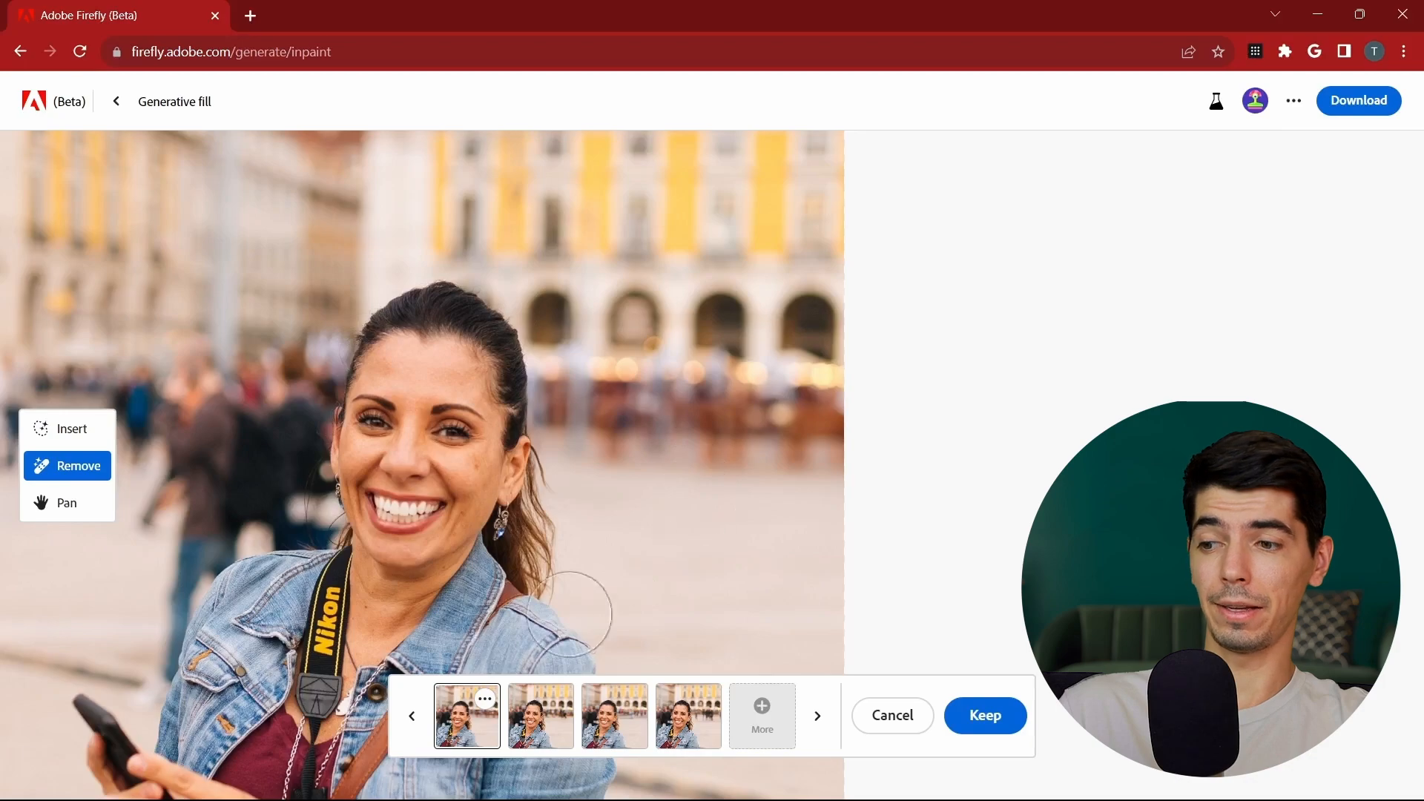
left_click(412, 717)
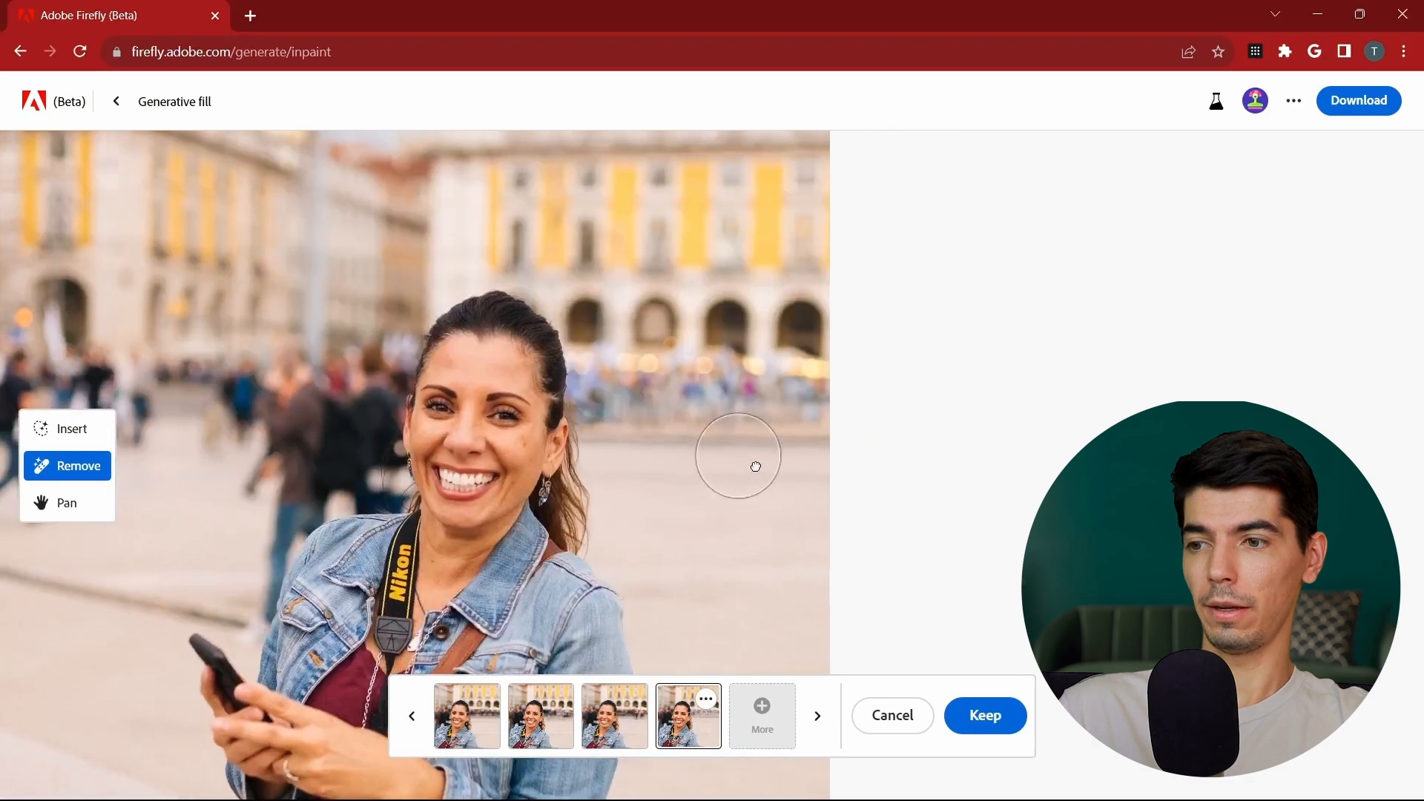
left_click_drag(755, 466, 764, 469)
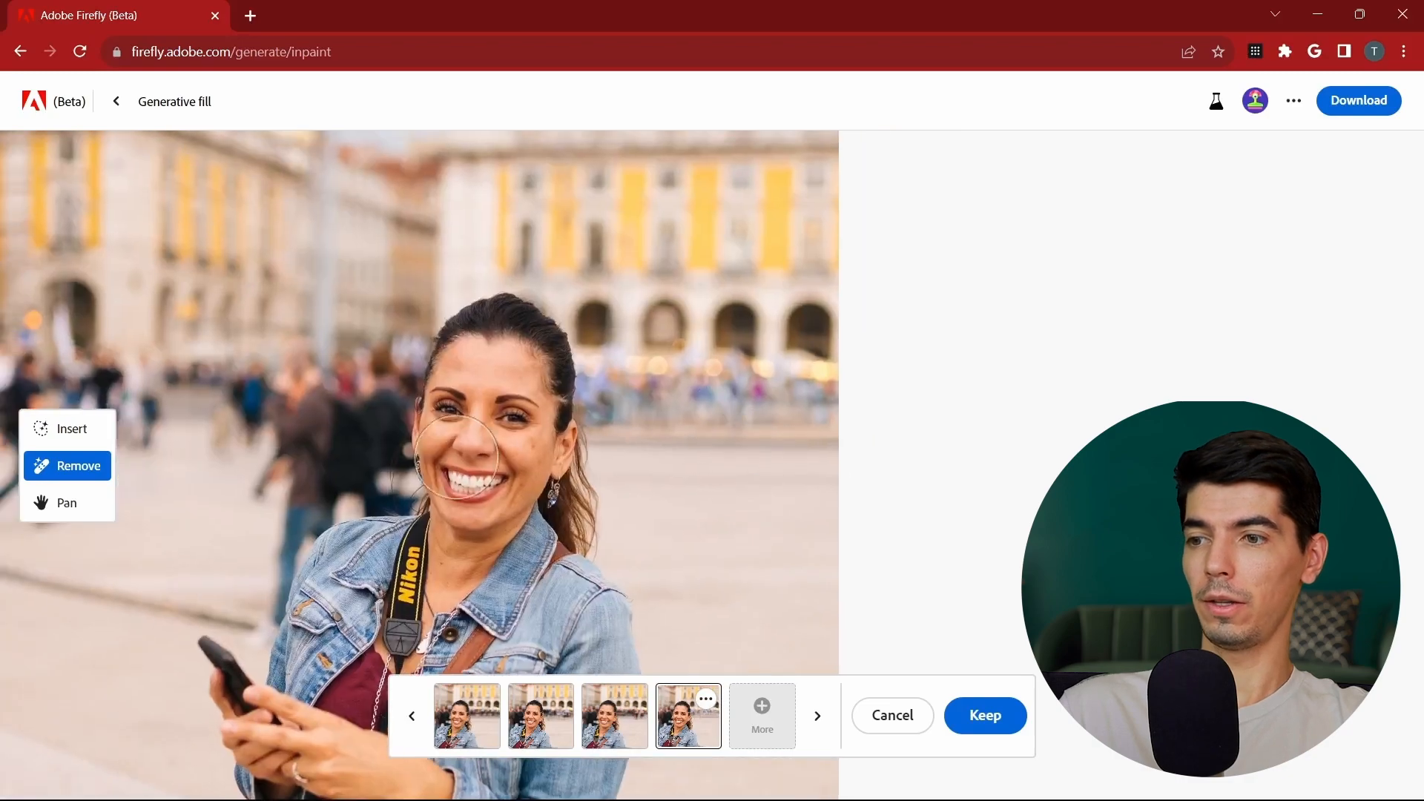
left_click_drag(670, 464, 760, 487)
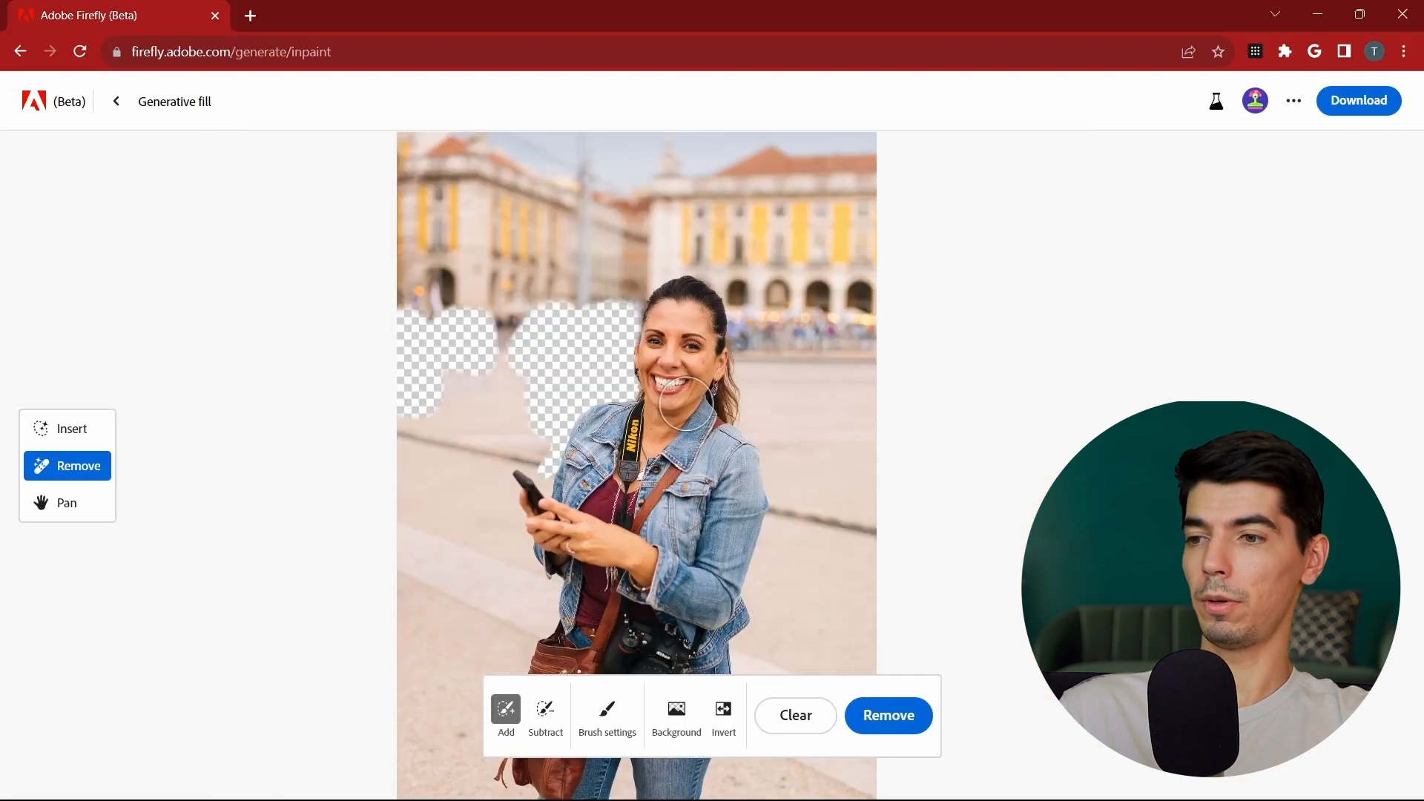
Step: Remove the painted-over people to the left of the woman and select the fourth generated variation
left_click(895, 734)
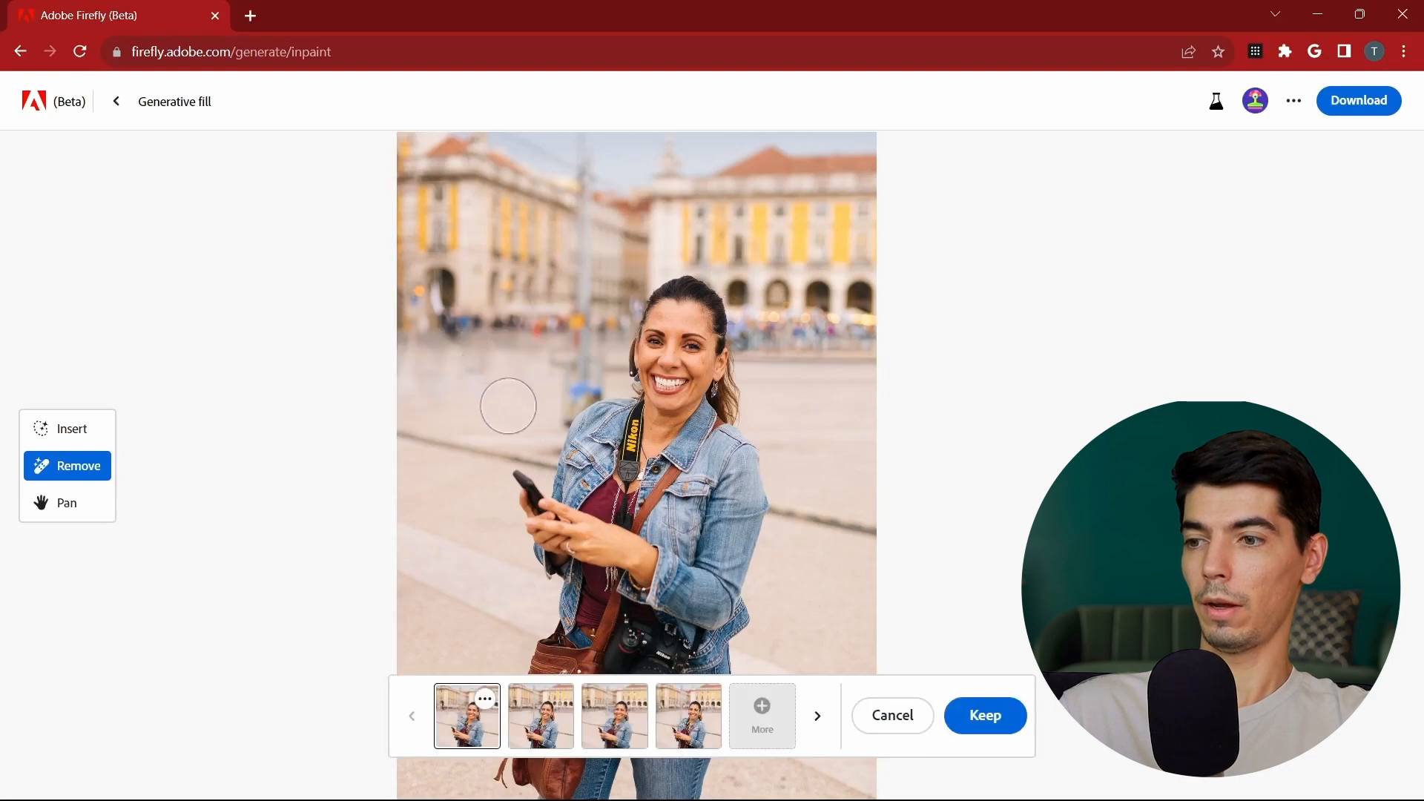
scroll(506, 373, "up", 2)
left_click_drag(508, 400, 527, 365)
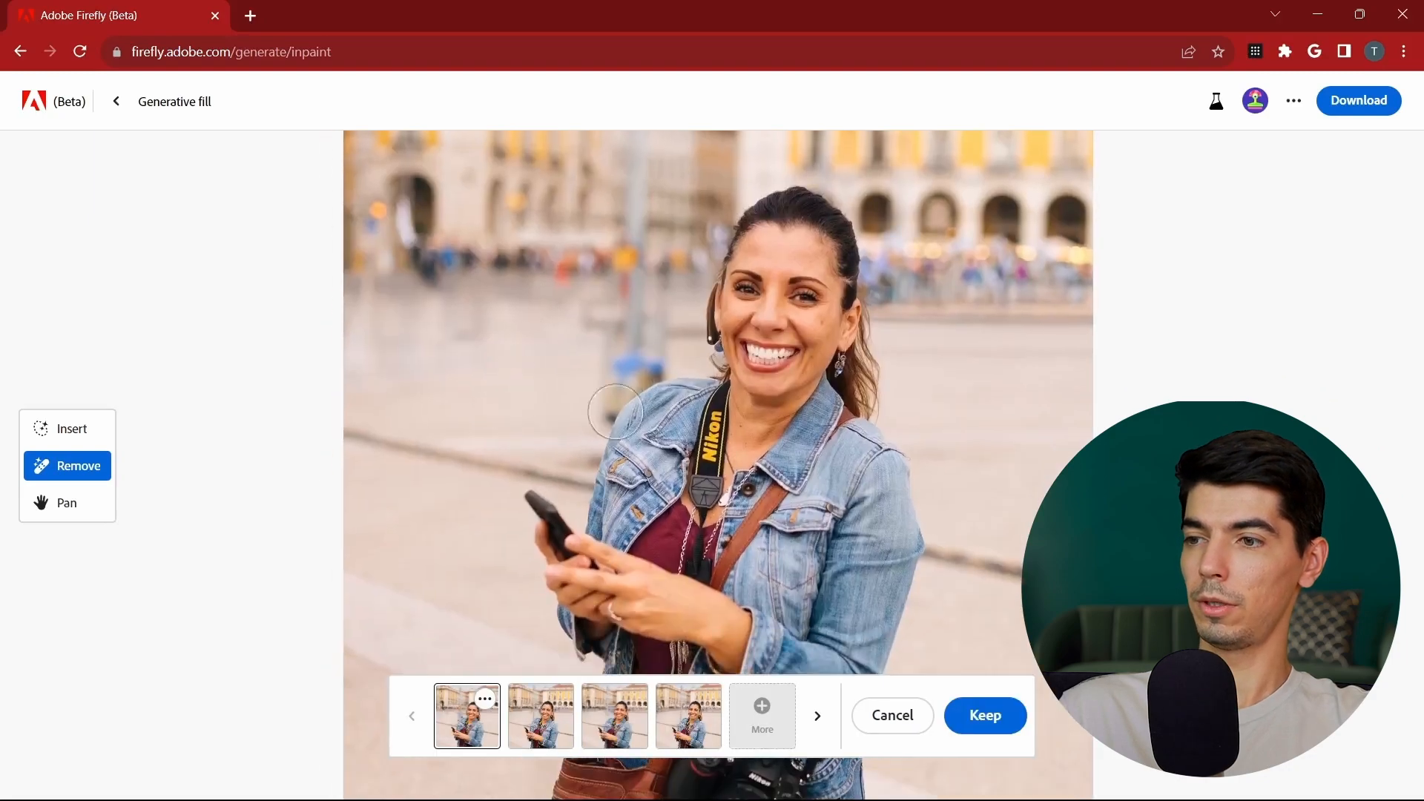
left_click(544, 708)
left_click(631, 720)
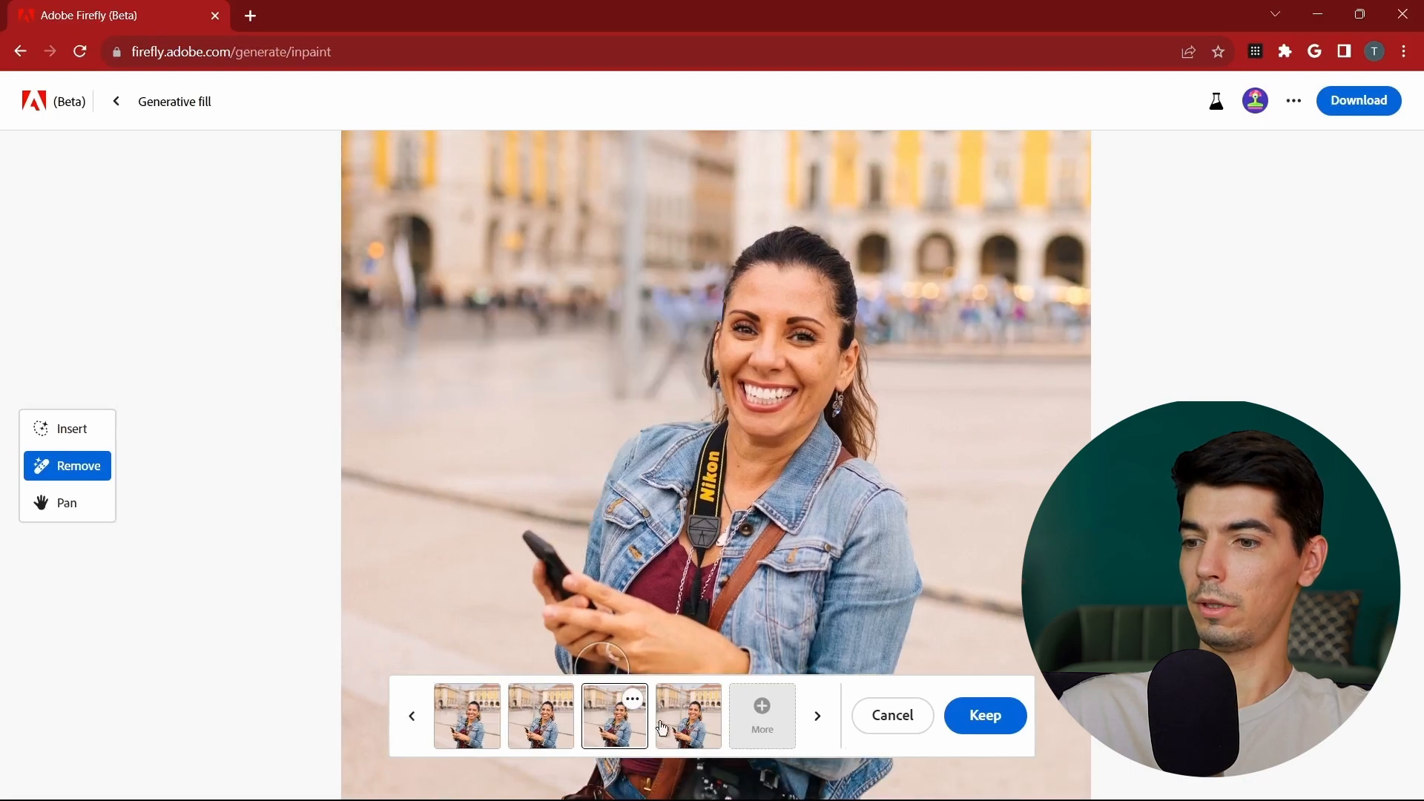
left_click(669, 723)
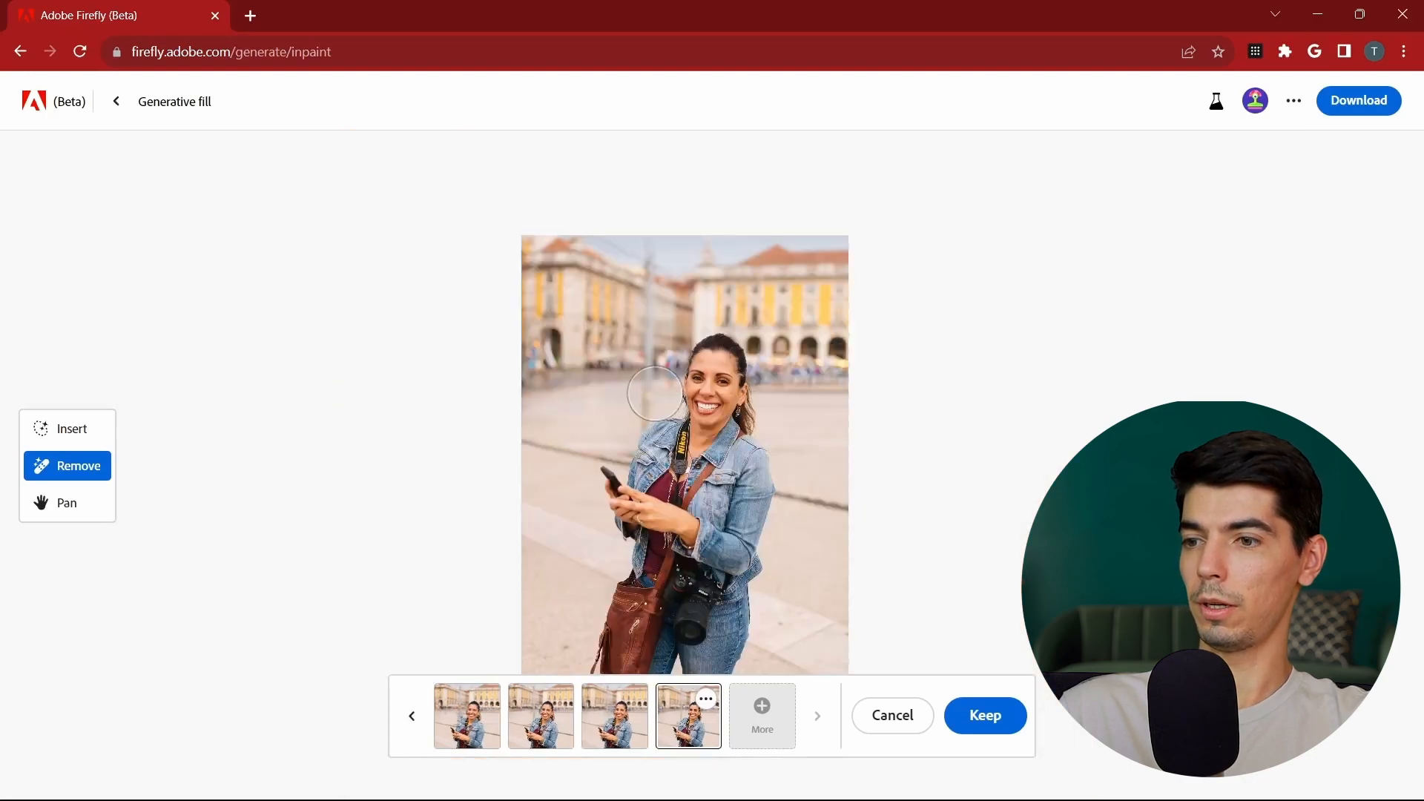
Step: Examine the cleared square to the left of the woman in the fourth variation, up close and in the whole picture
scroll(650, 403, "down", 5)
scroll(616, 404, "up", 4)
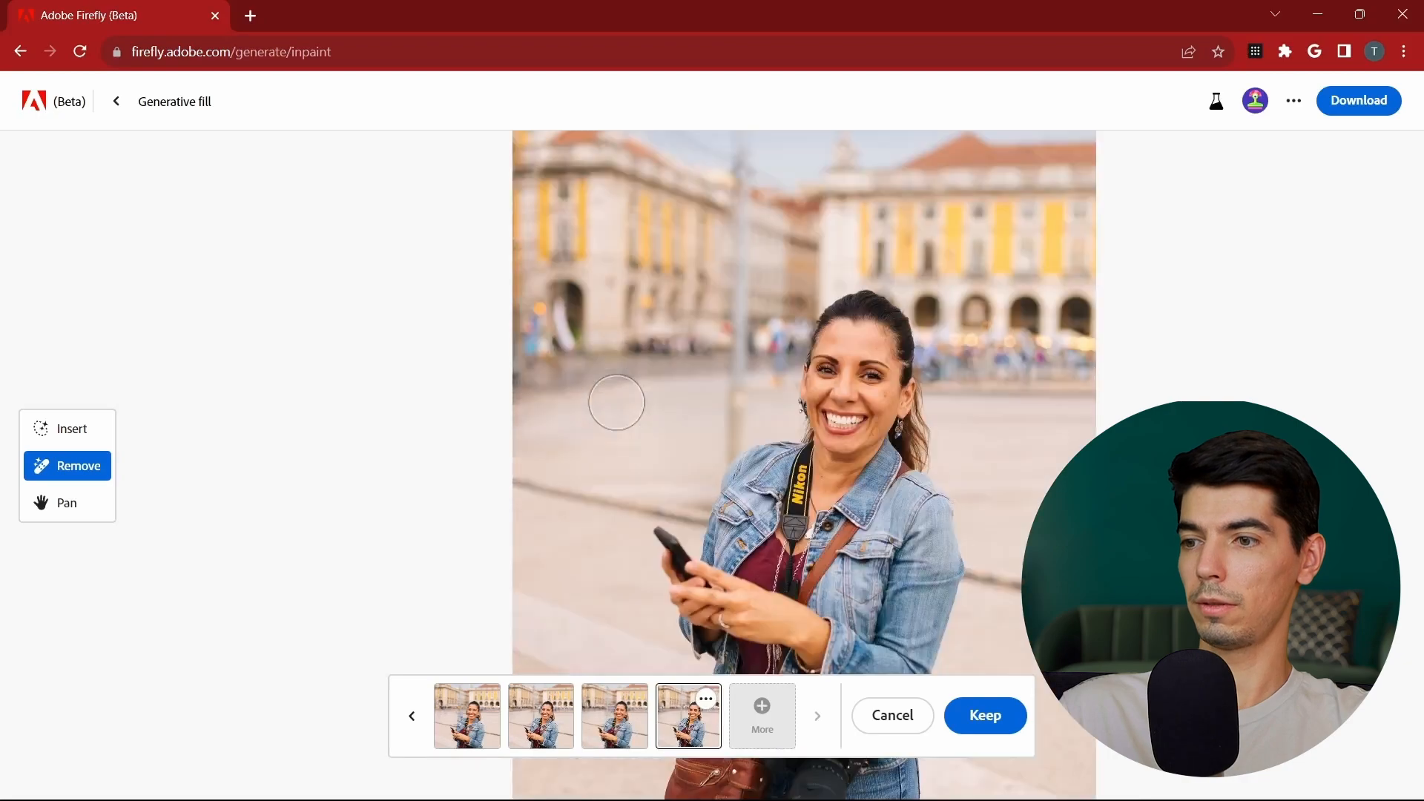
left_click_drag(674, 411, 660, 399)
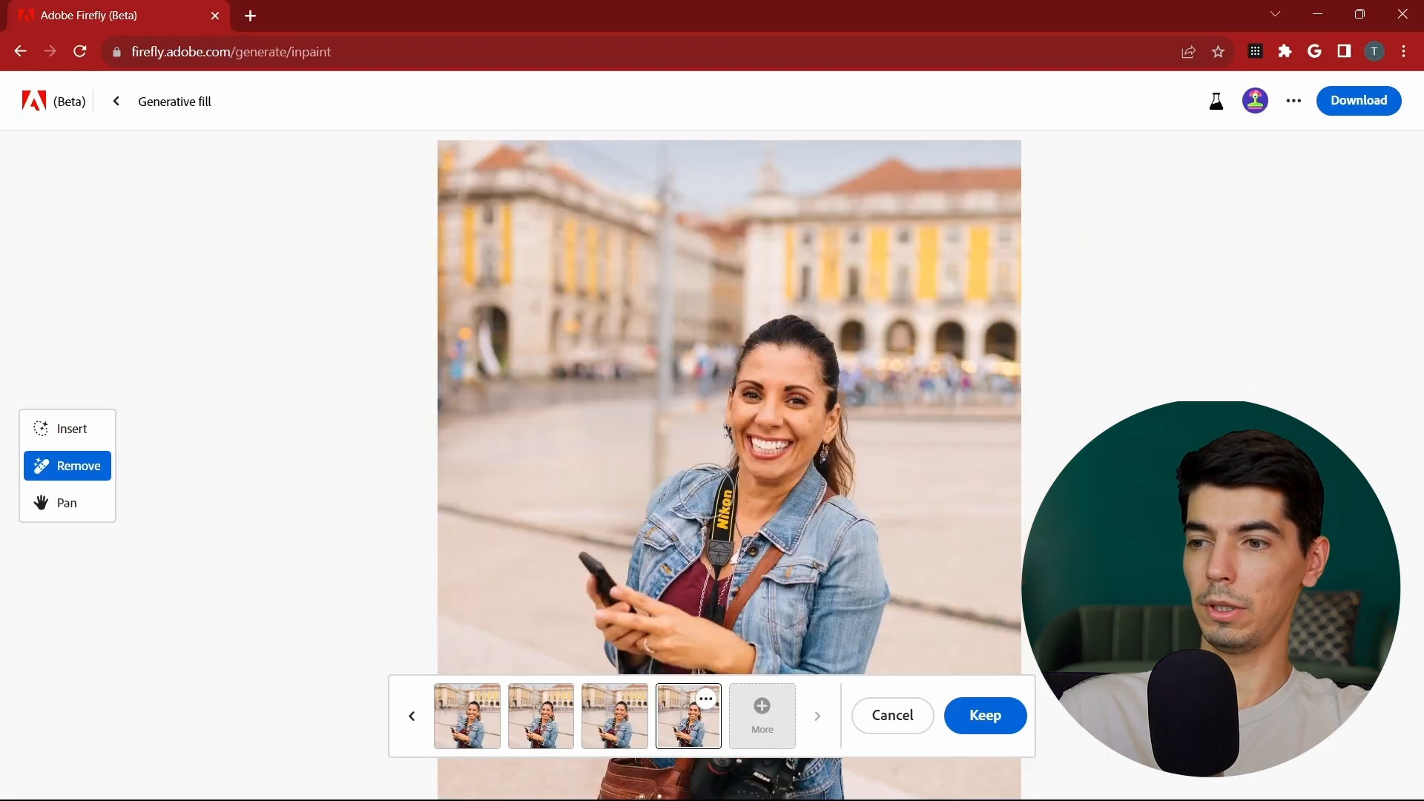
scroll(710, 474, "down", 3)
scroll(710, 474, "up", 3)
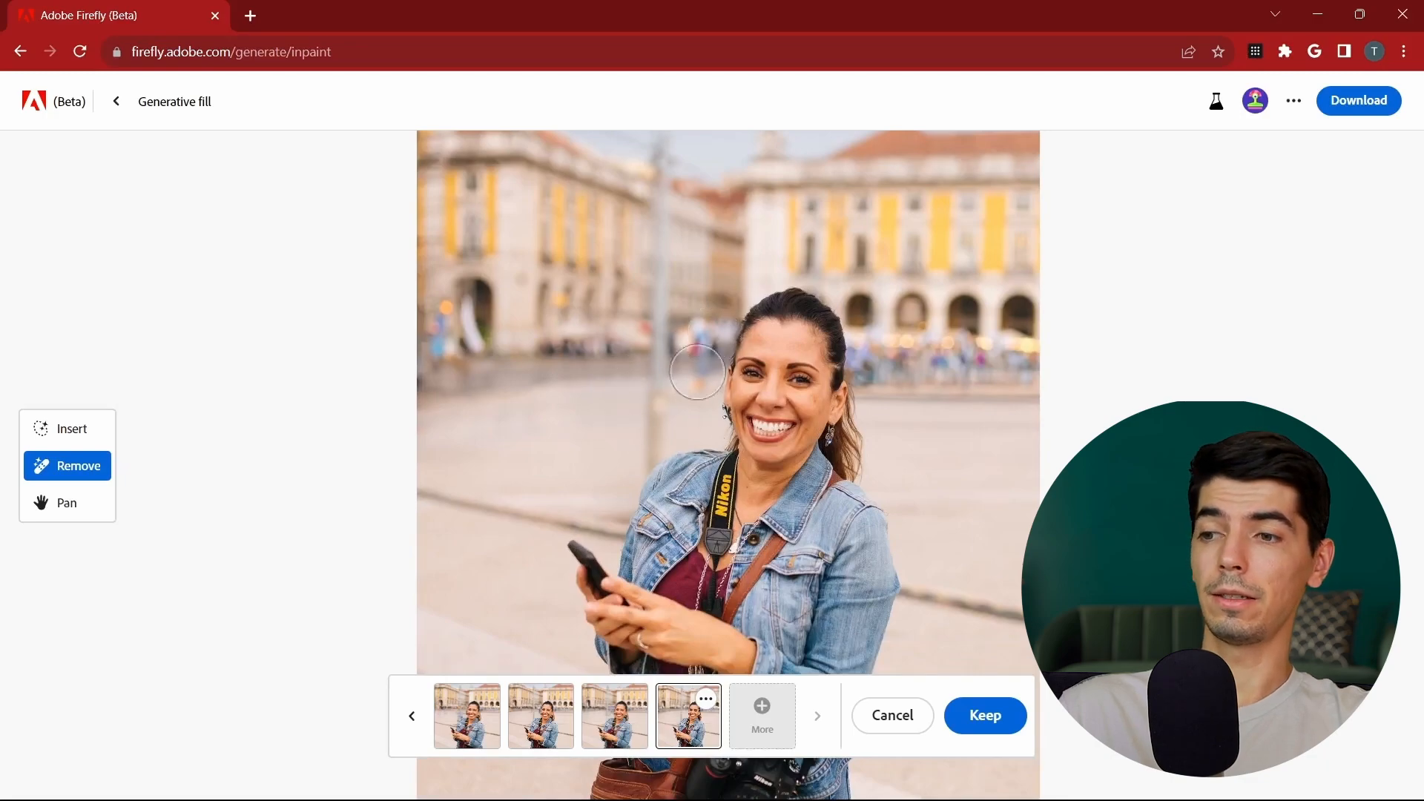
scroll(494, 445, "up", 3)
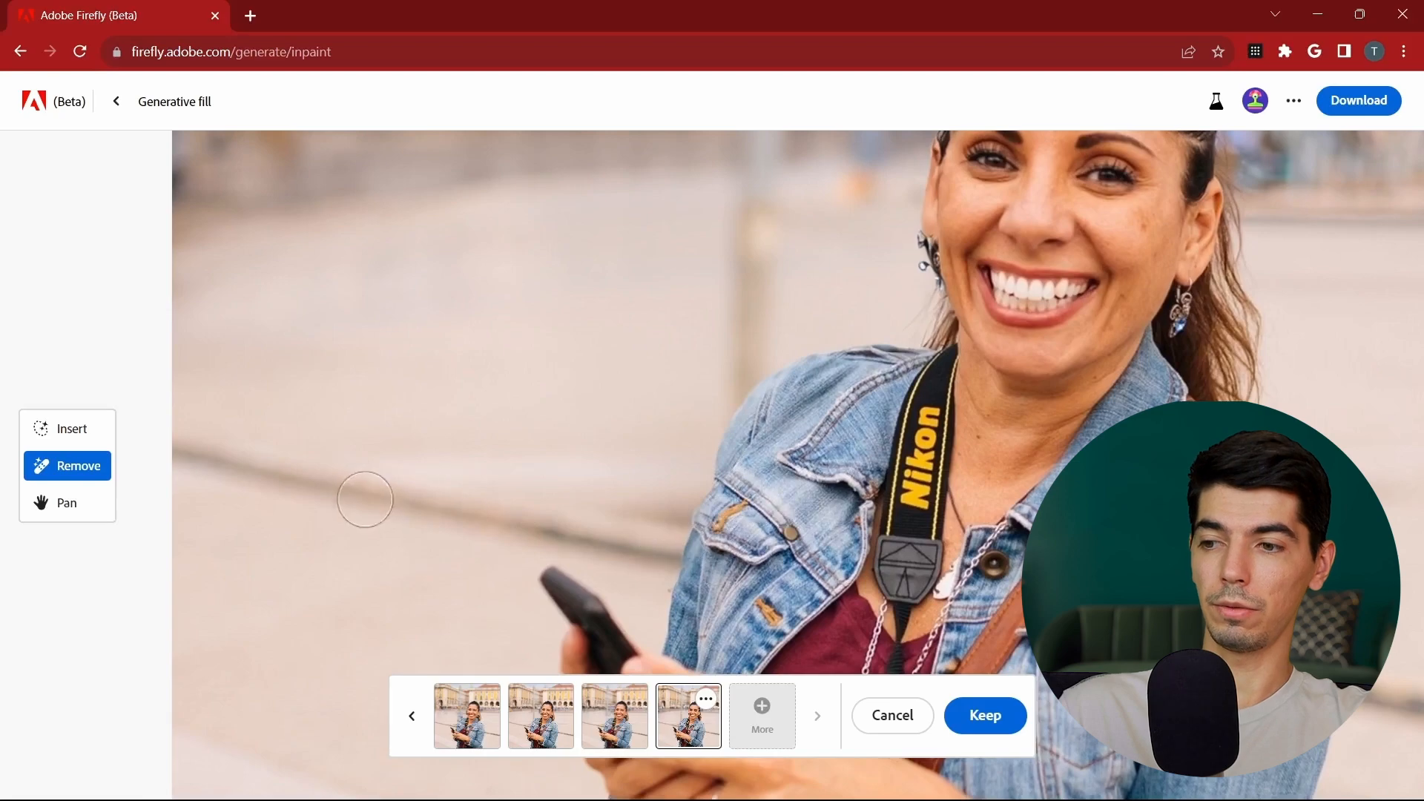
scroll(729, 489, "down", 5)
scroll(772, 388, "down", 6)
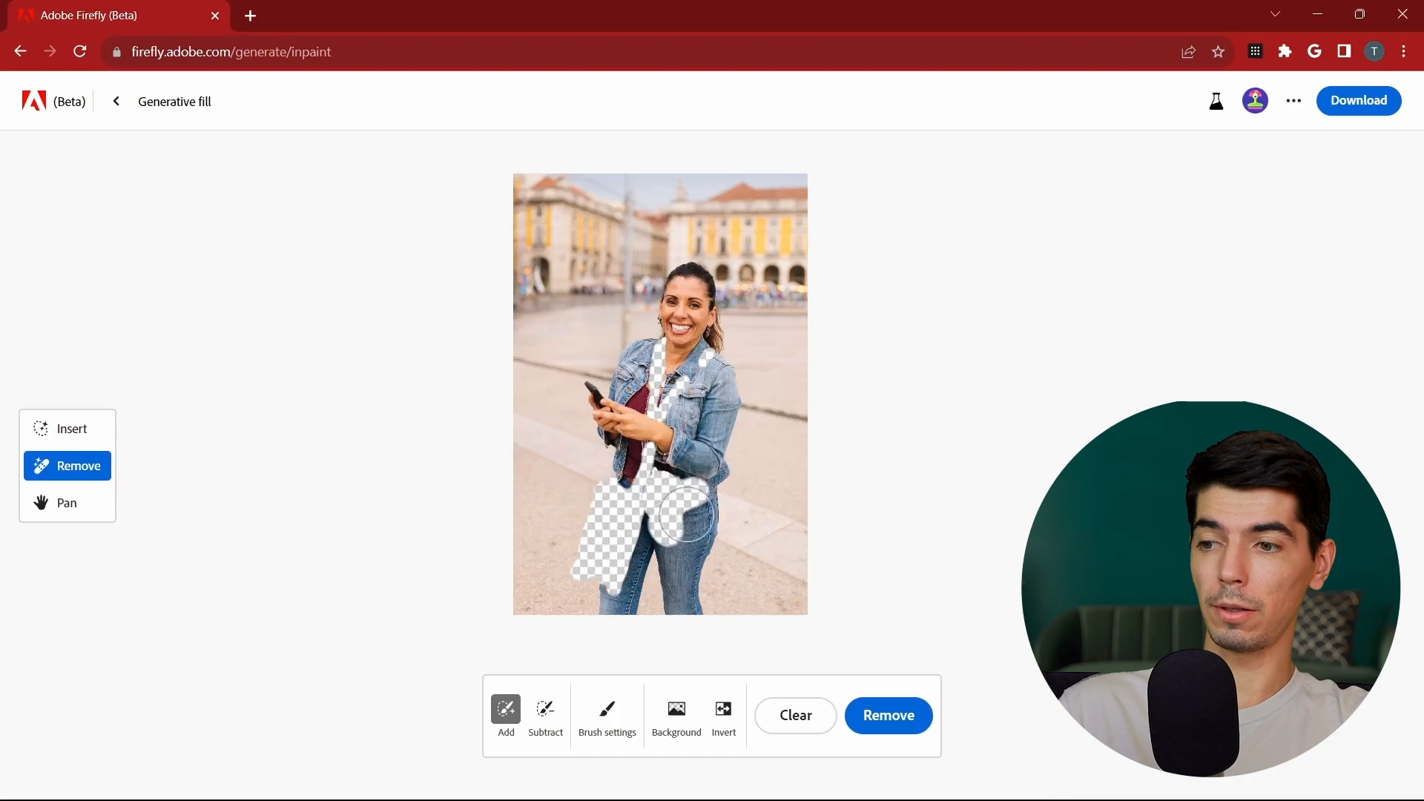
Step: Compare the generated variations for the painted-out bag, camera and straps on the woman
scroll(682, 506, "up", 2)
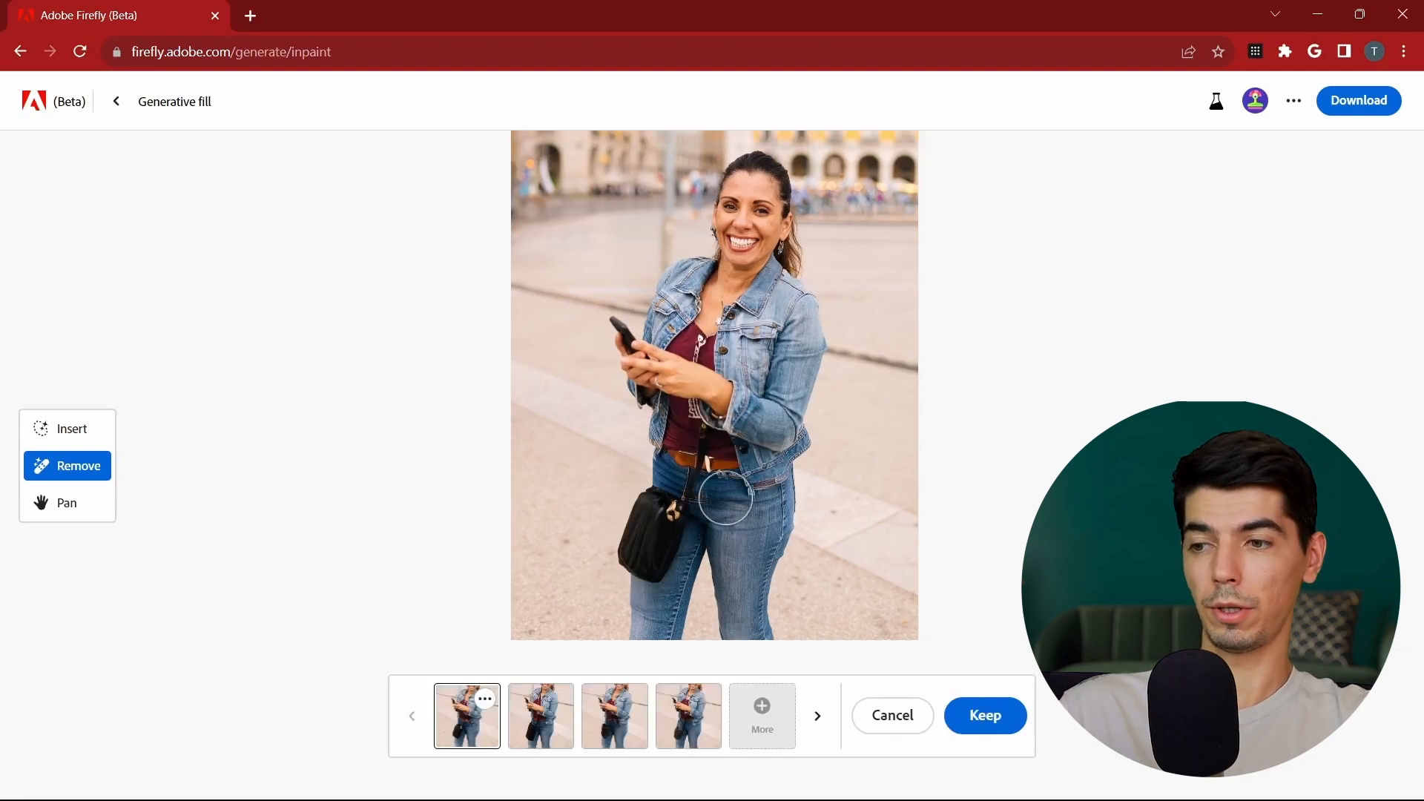
scroll(725, 498, "up", 3)
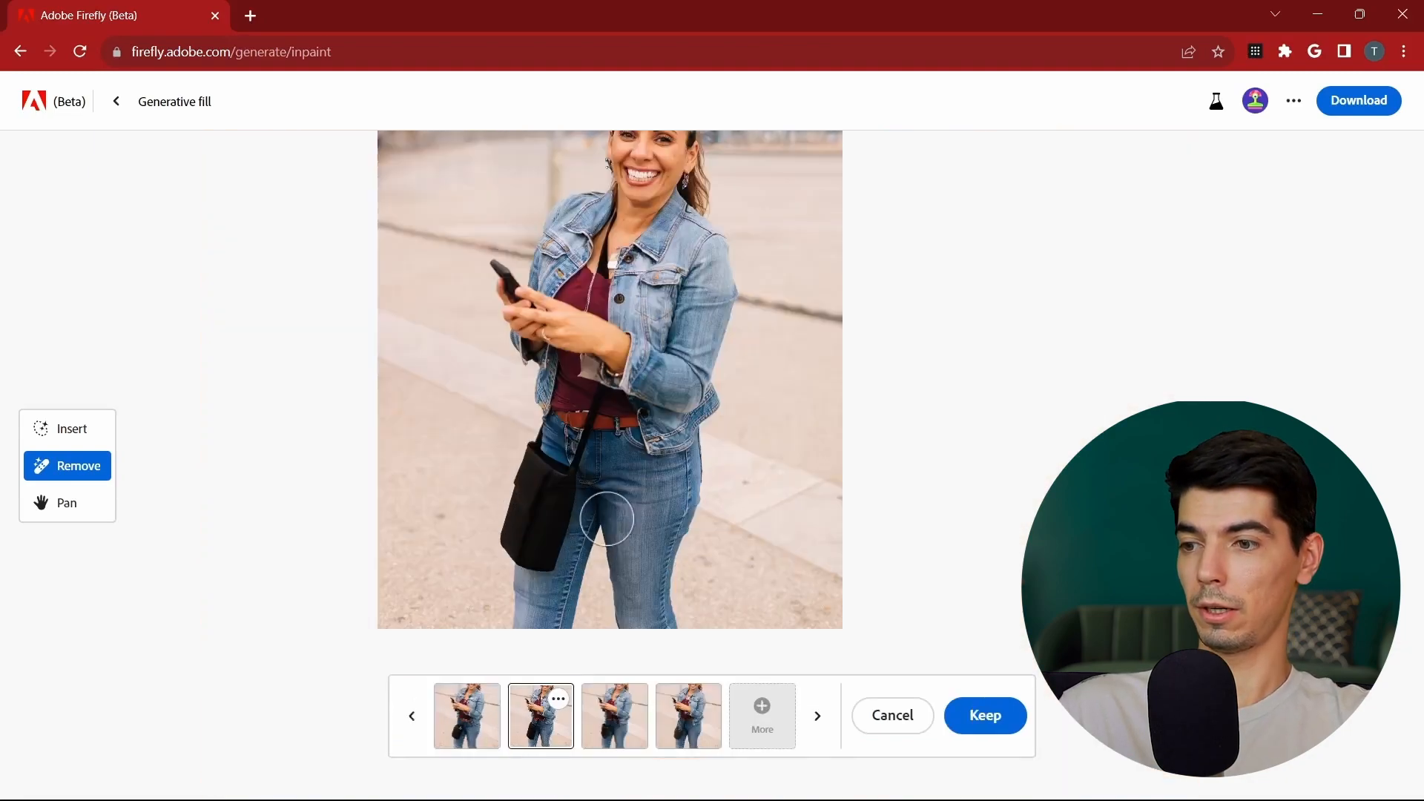
left_click(614, 716)
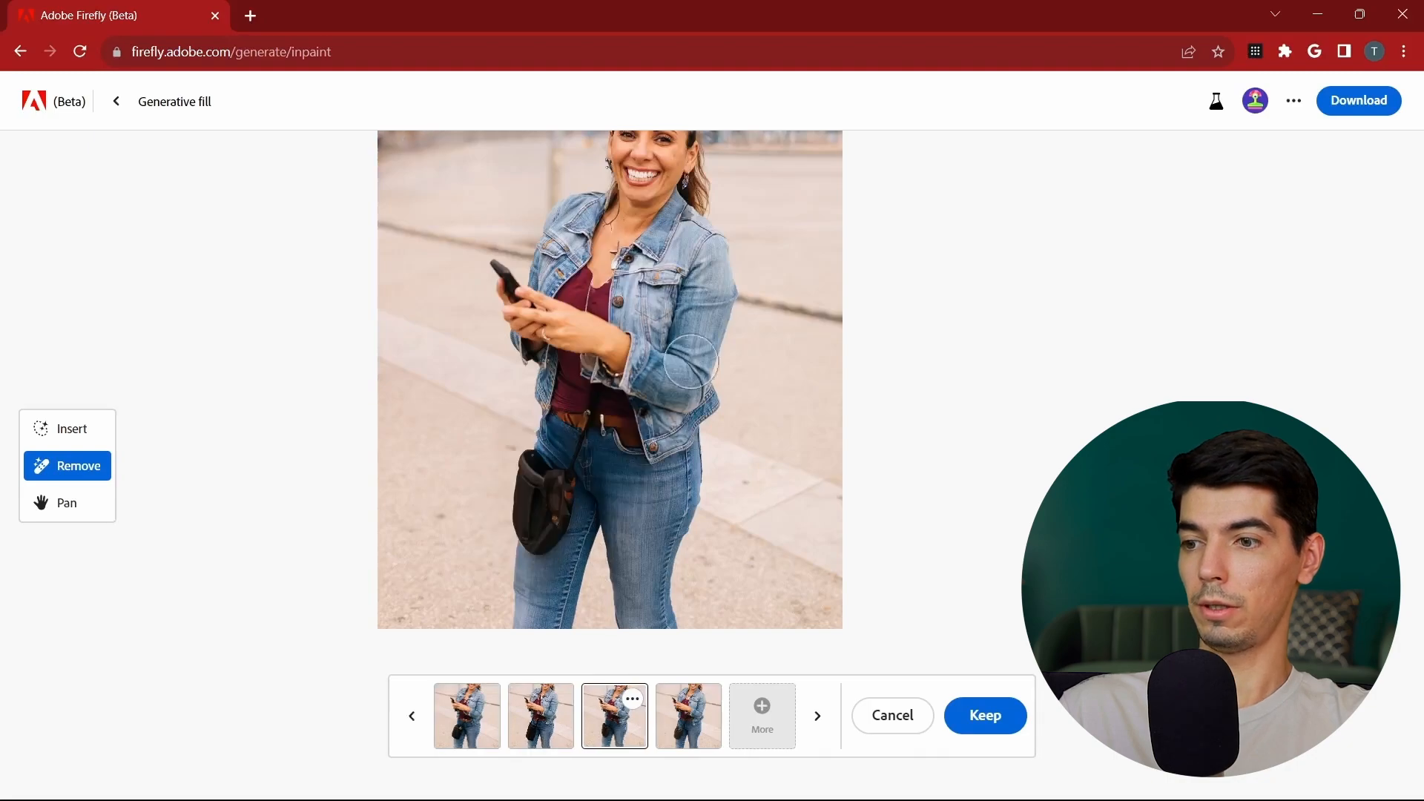
left_click(689, 716)
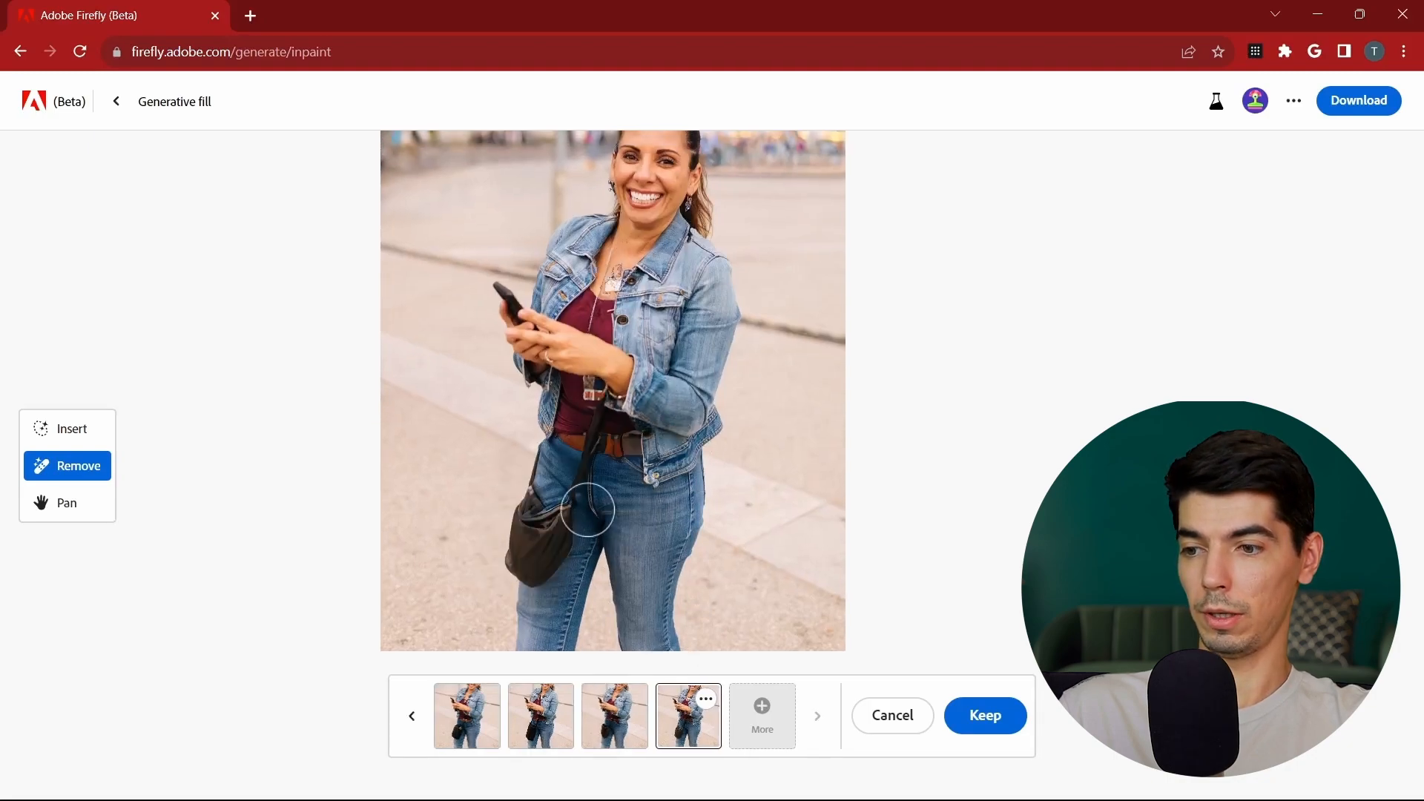
scroll(698, 208, "up", 1)
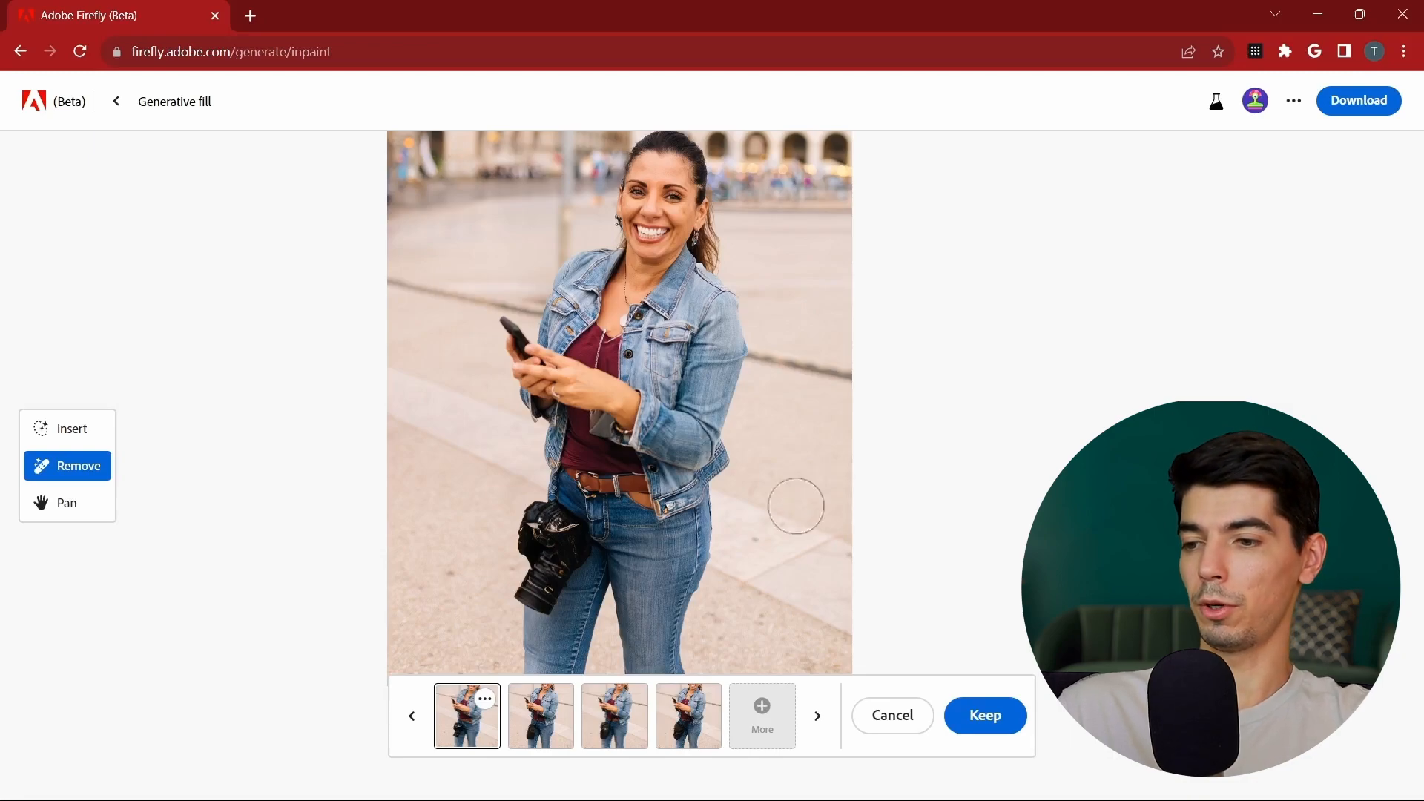
Step: Compare another batch of bag and camera removal variations, checking the second one up close and returning to the first
left_click(536, 732)
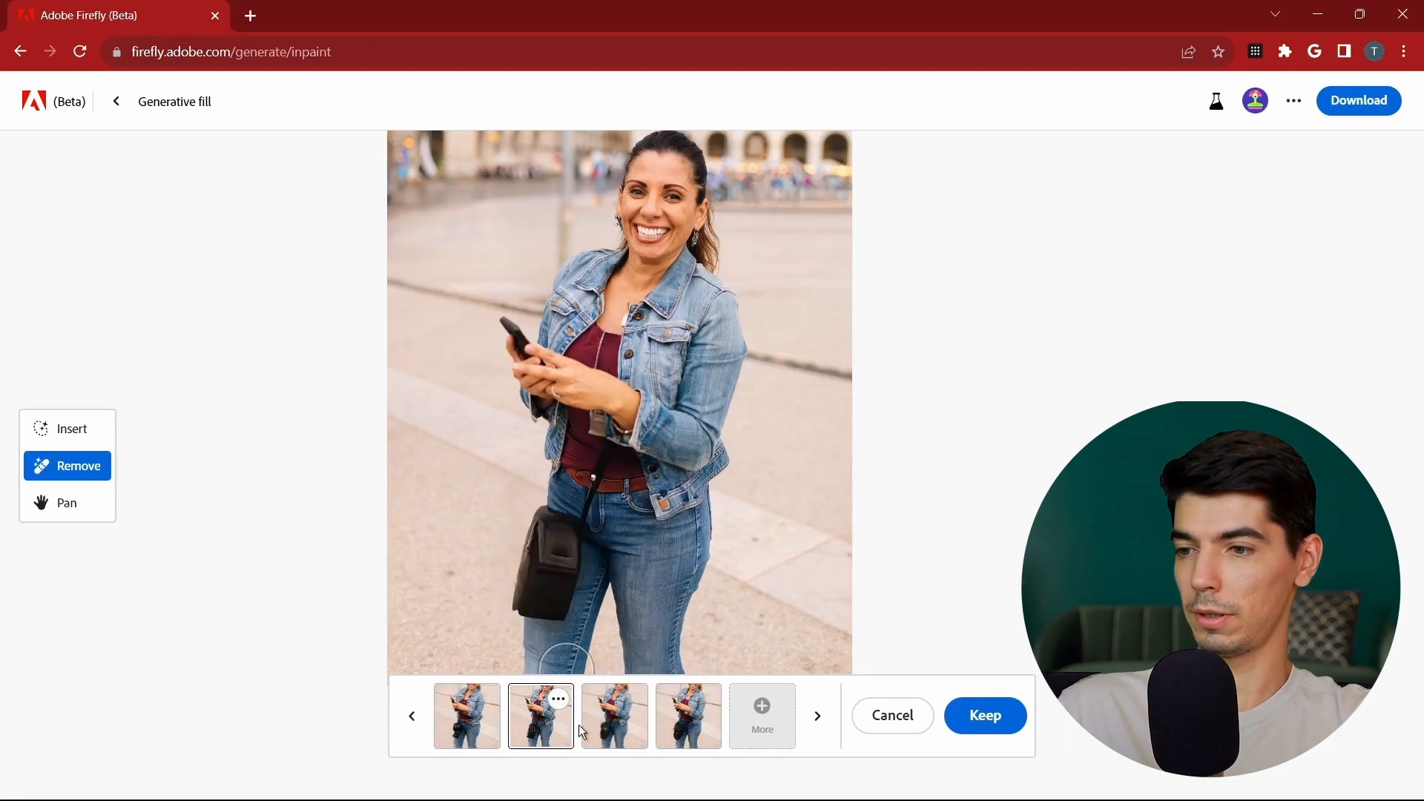
left_click(616, 723)
left_click(689, 724)
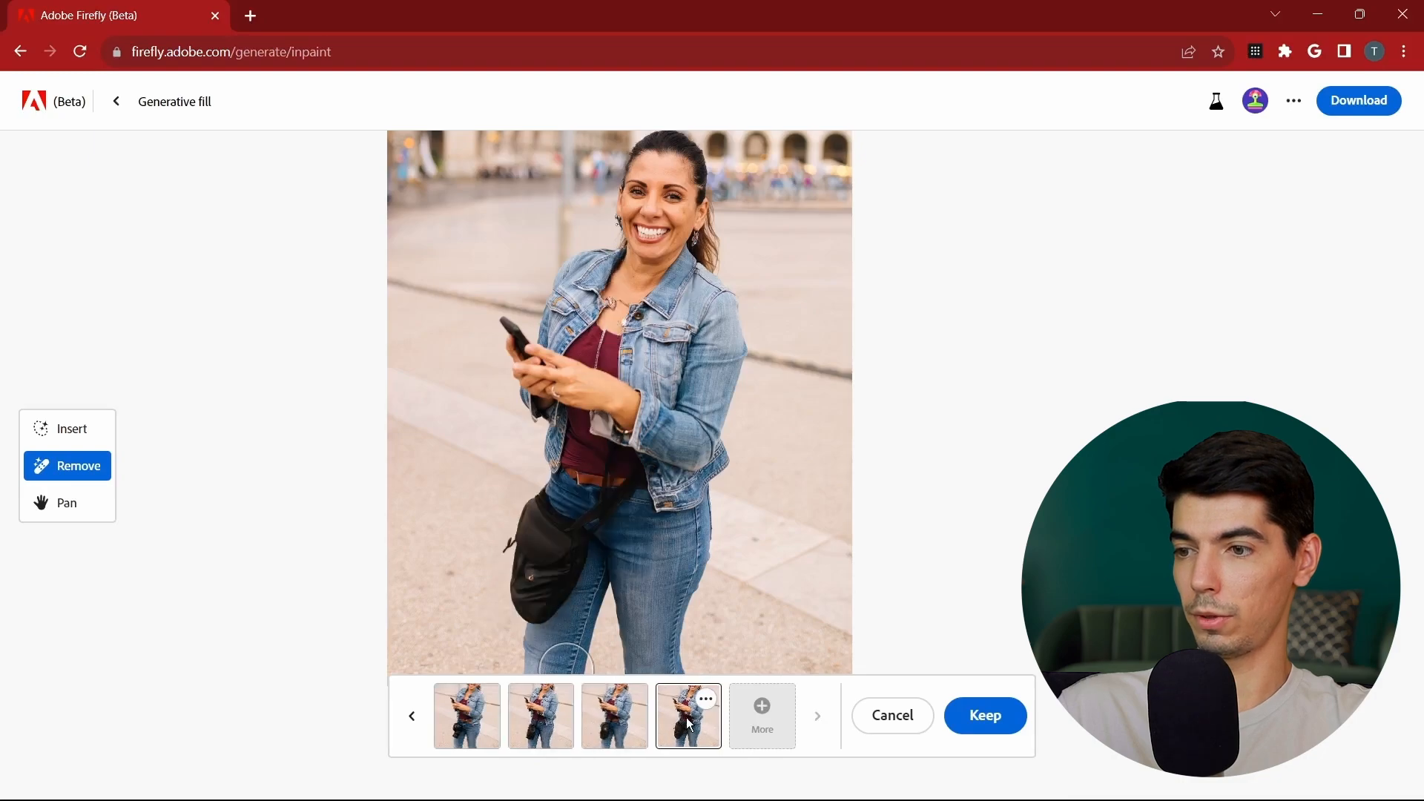
left_click(541, 725)
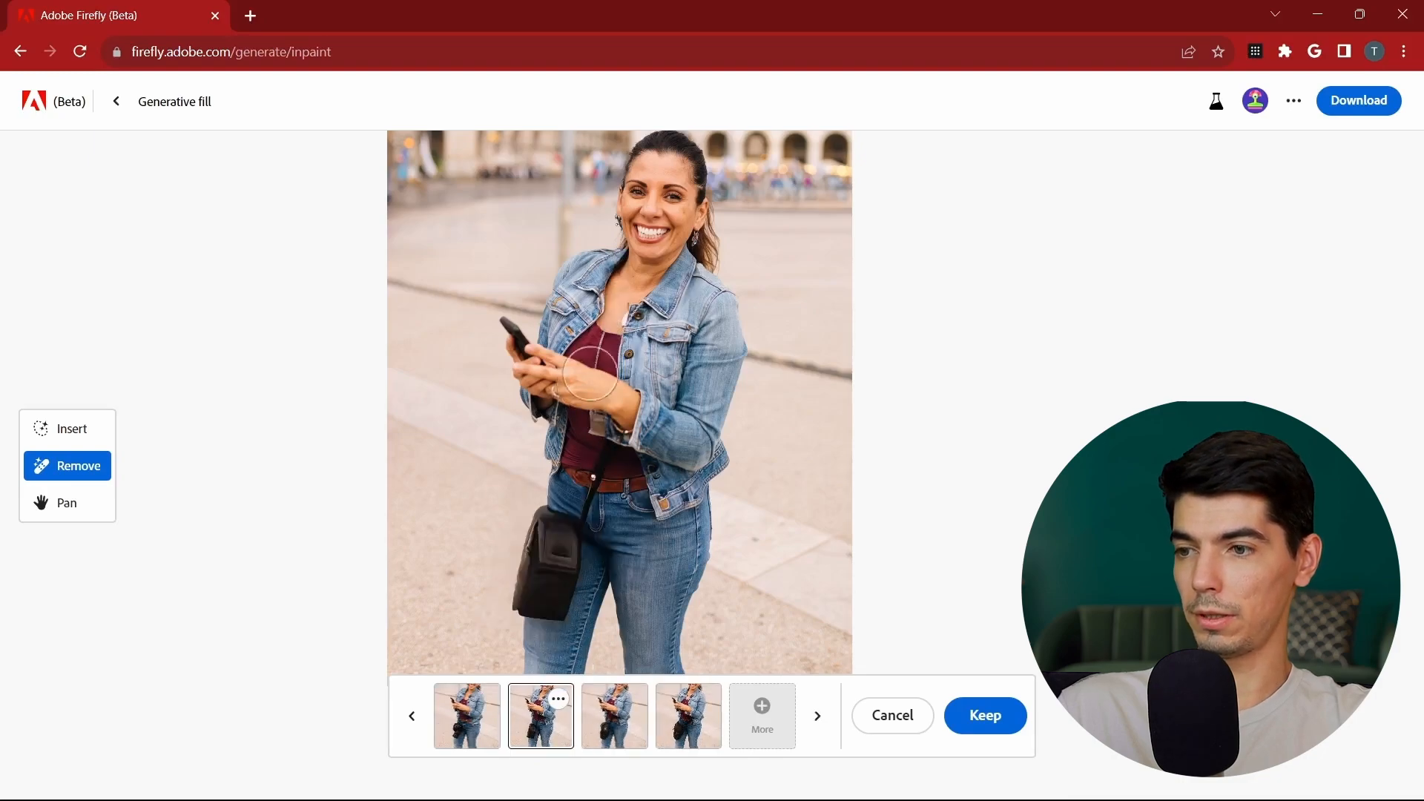
scroll(594, 366, "up", 5)
scroll(643, 425, "down", 5)
left_click(472, 720)
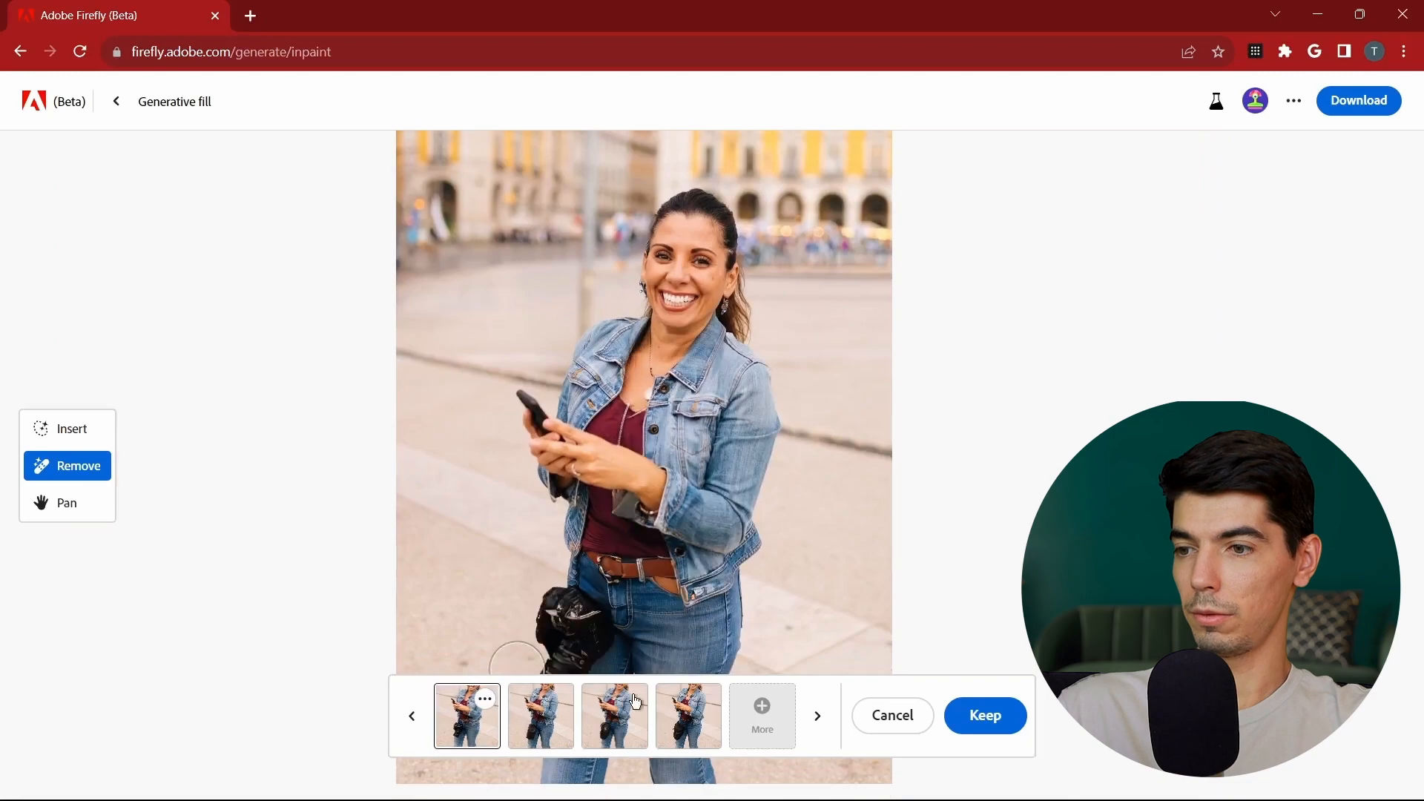
Step: Select the third bag-removal variation and examine its hip bag, belt and necklace area up close
left_click(624, 730)
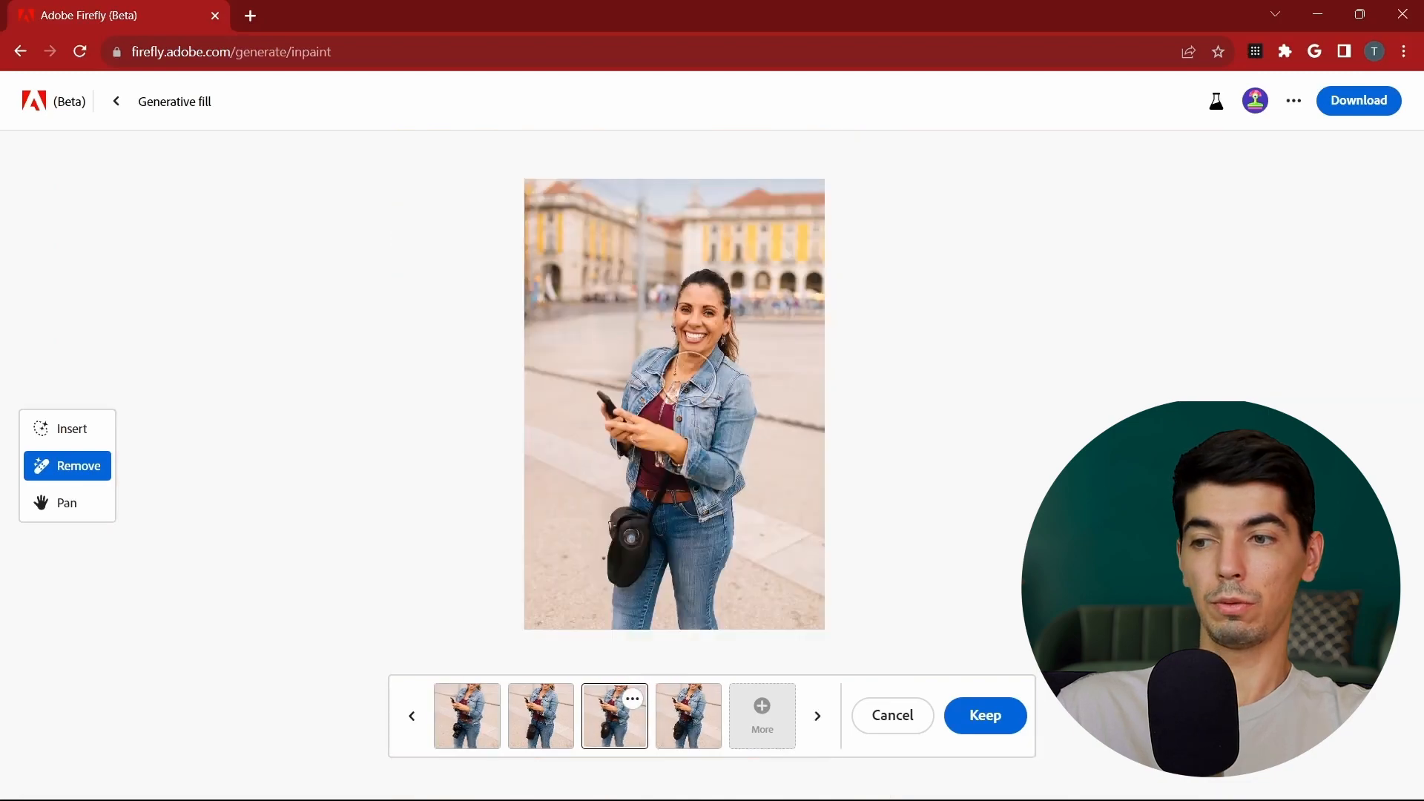
scroll(701, 452, "up", 5)
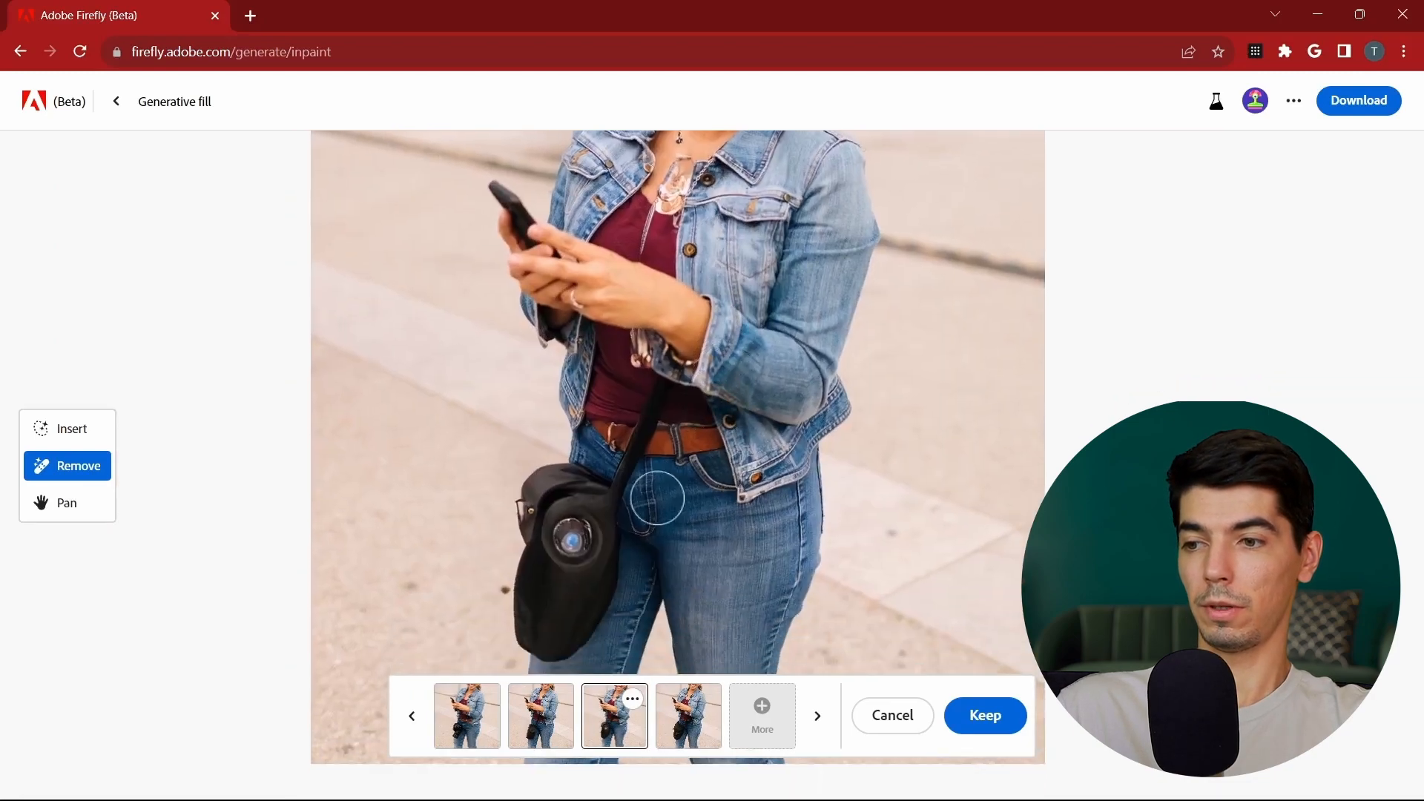
scroll(731, 386, "up", 2)
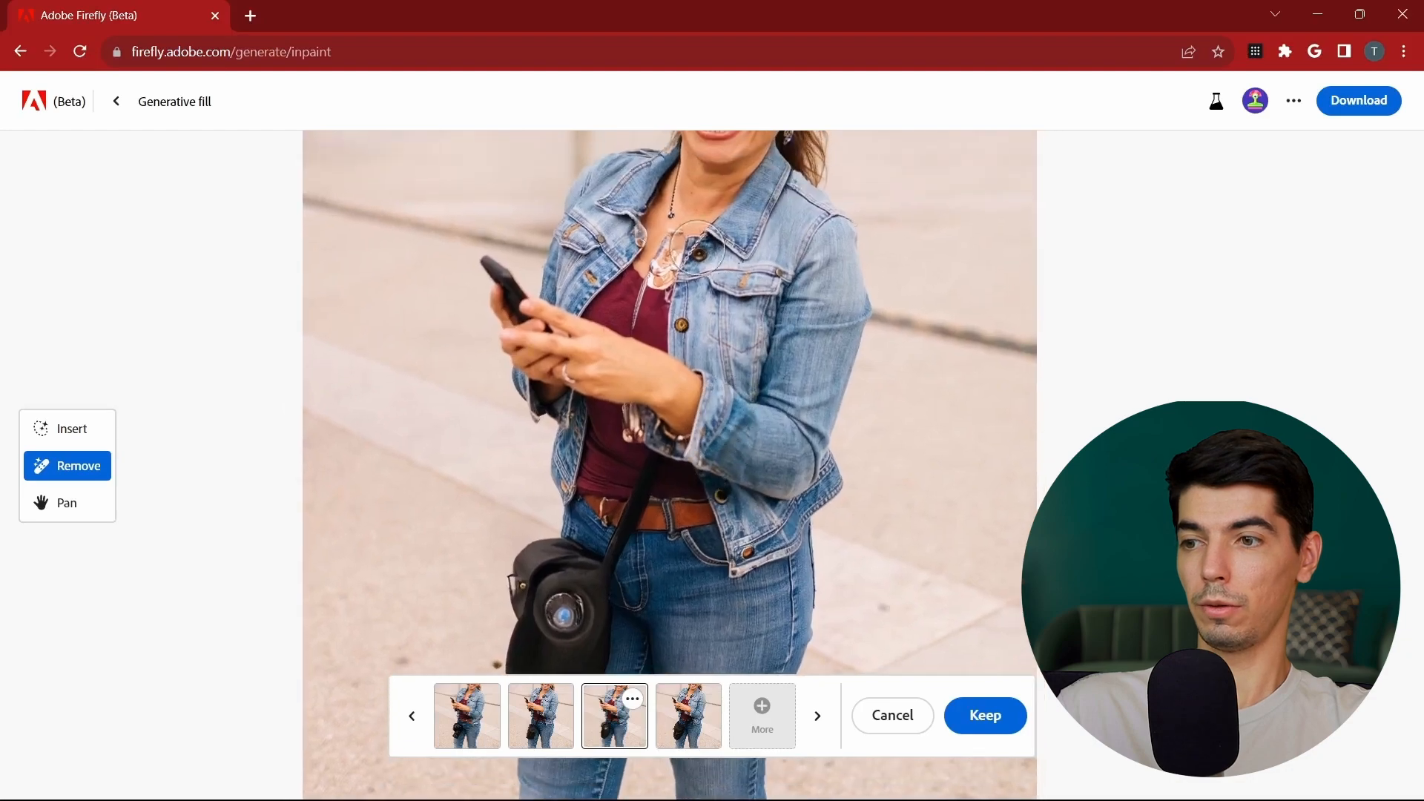
scroll(707, 386, "down", 3)
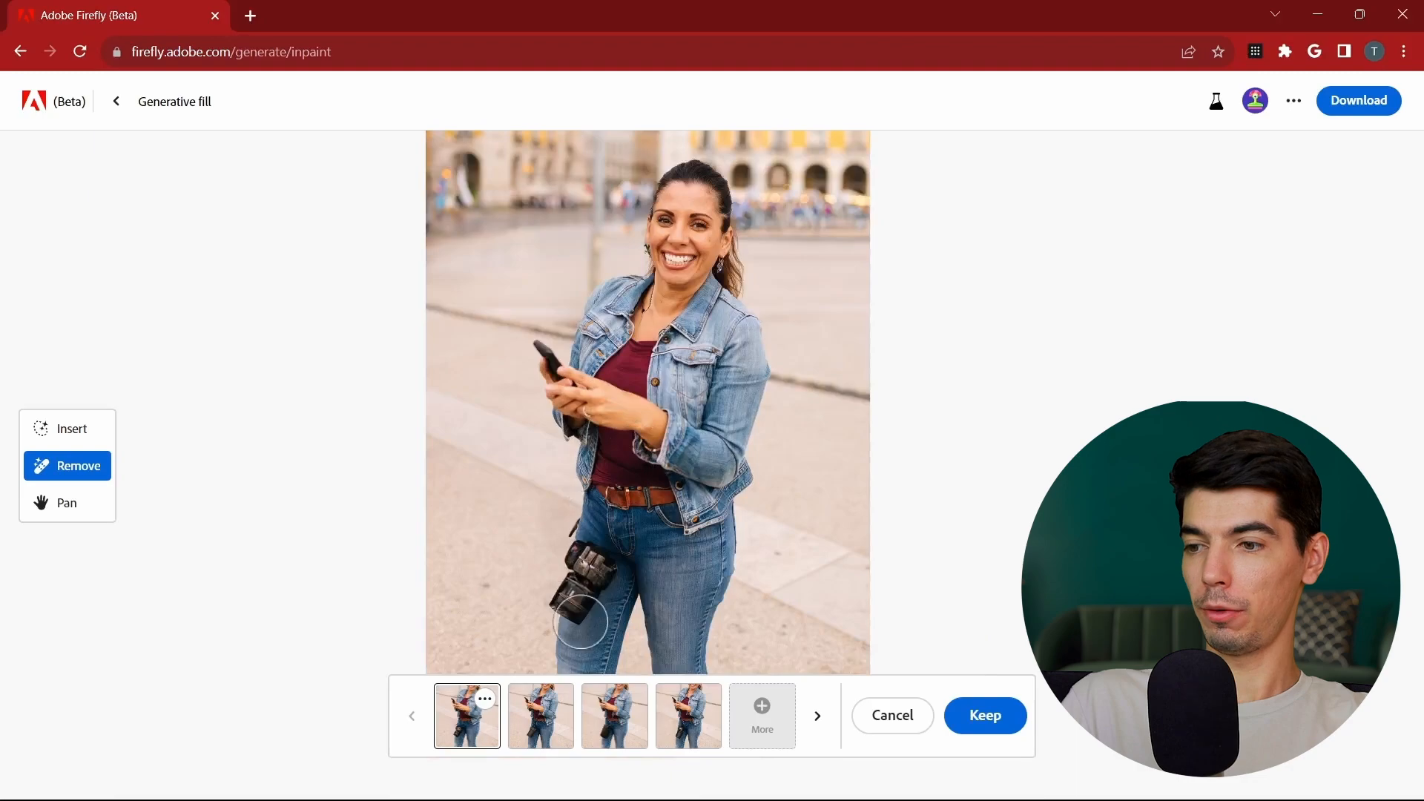
Step: Compare the first three variations of the repeated removal, focusing on the object at the woman's hip
scroll(580, 621, "up", 5)
scroll(619, 553, "down", 5)
scroll(582, 638, "up", 2)
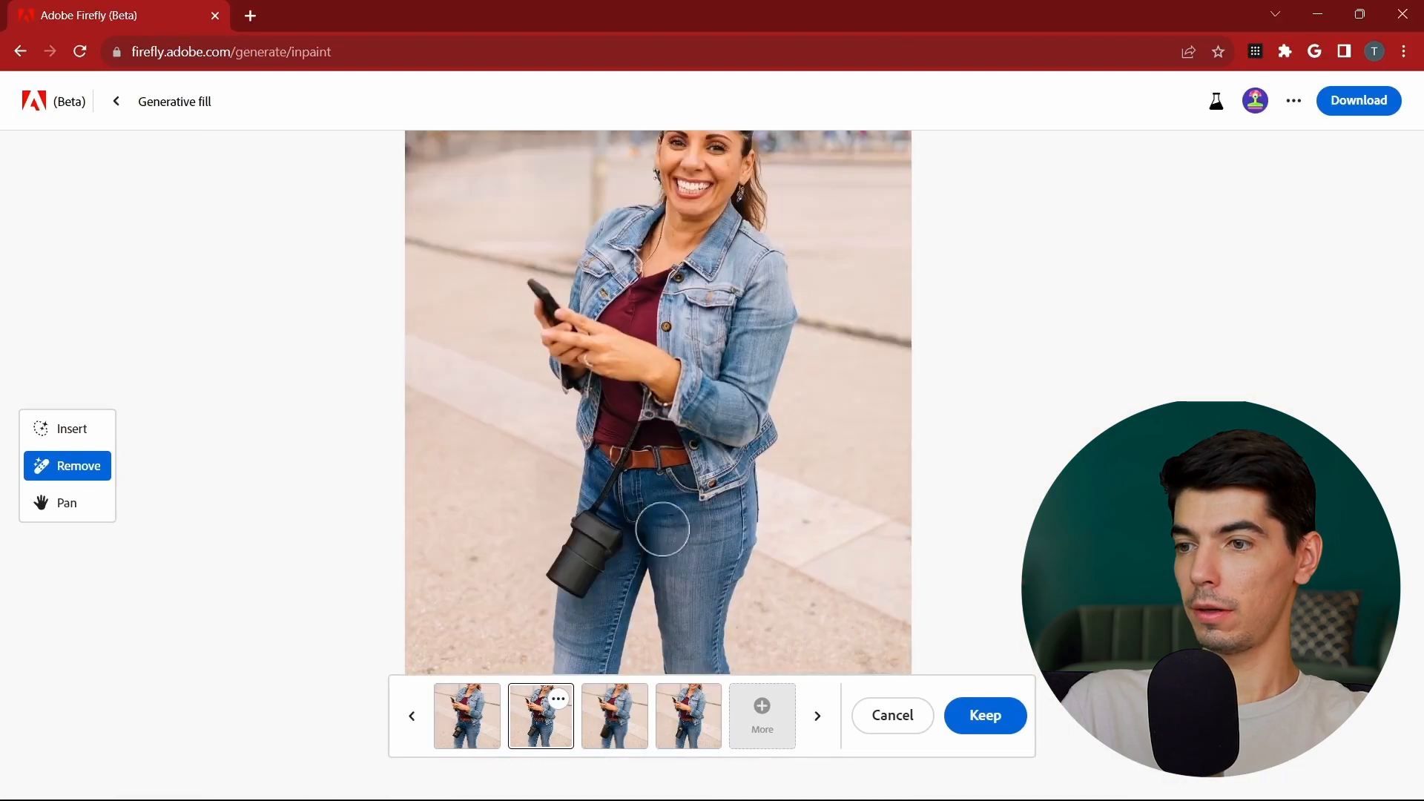
left_click(616, 724)
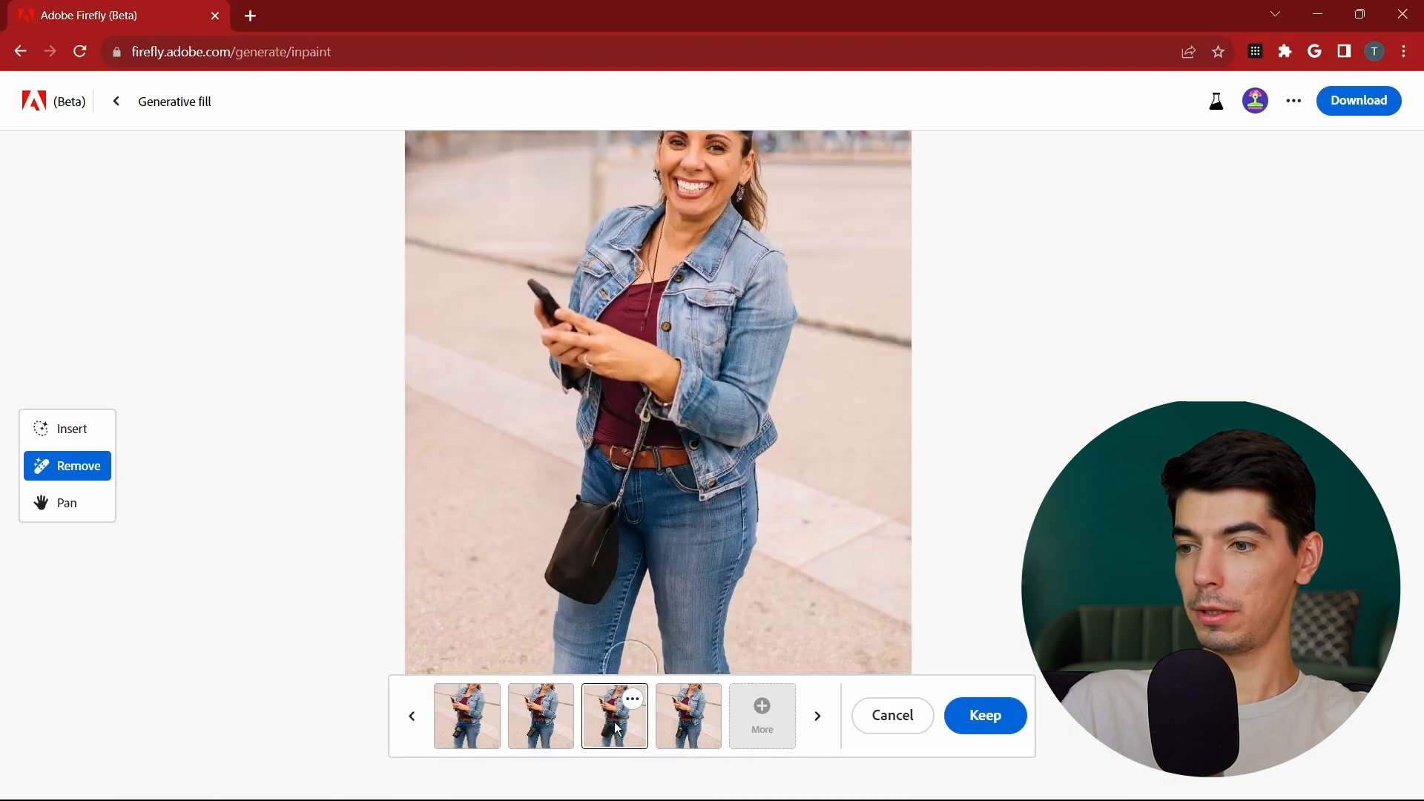
Step: Select the fourth variation of the repeated removal and inspect the woman's jacket, necklace and hip at different magnifications
left_click(683, 727)
scroll(593, 519, "up", 2)
scroll(613, 582, "down", 5)
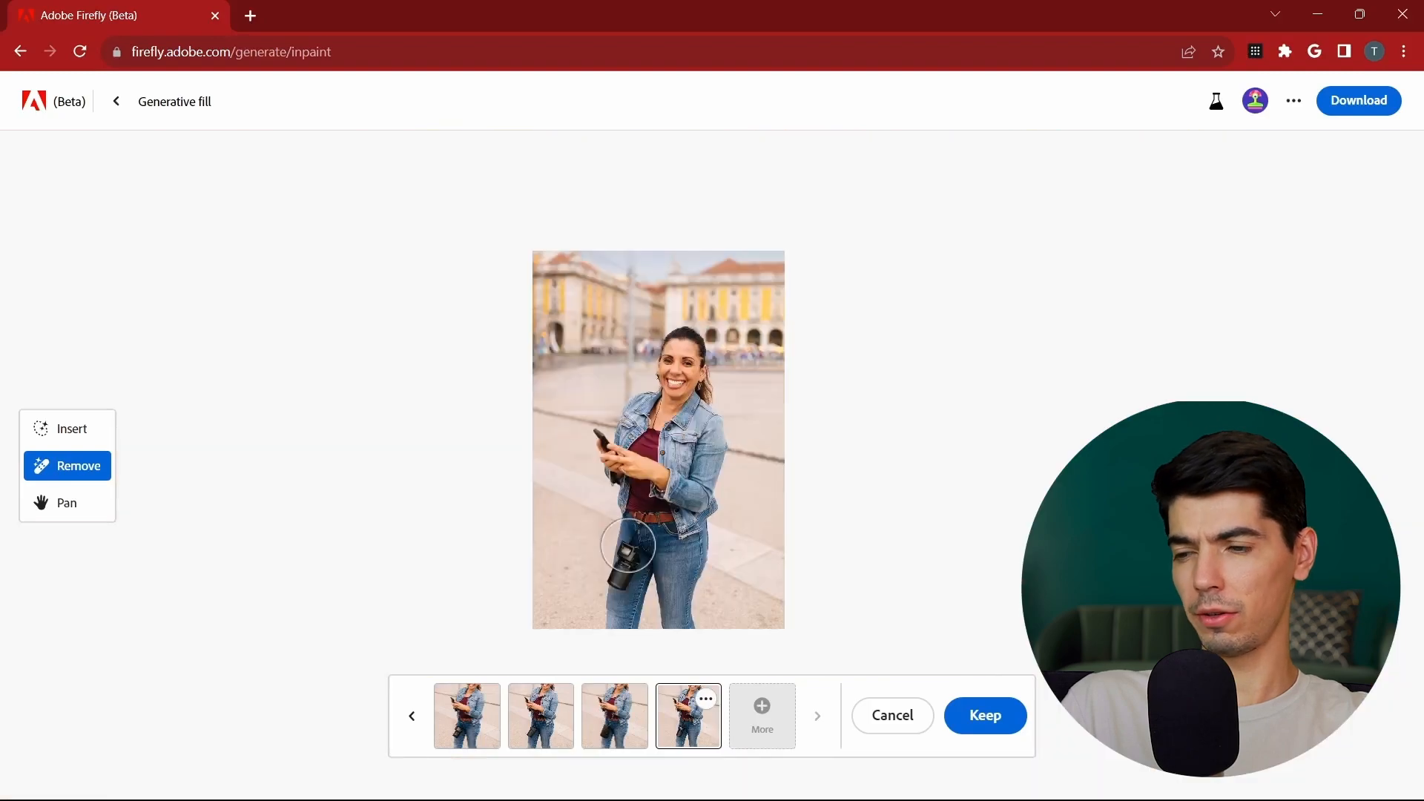
scroll(617, 574, "up", 3)
scroll(627, 581, "down", 4)
scroll(651, 509, "up", 5)
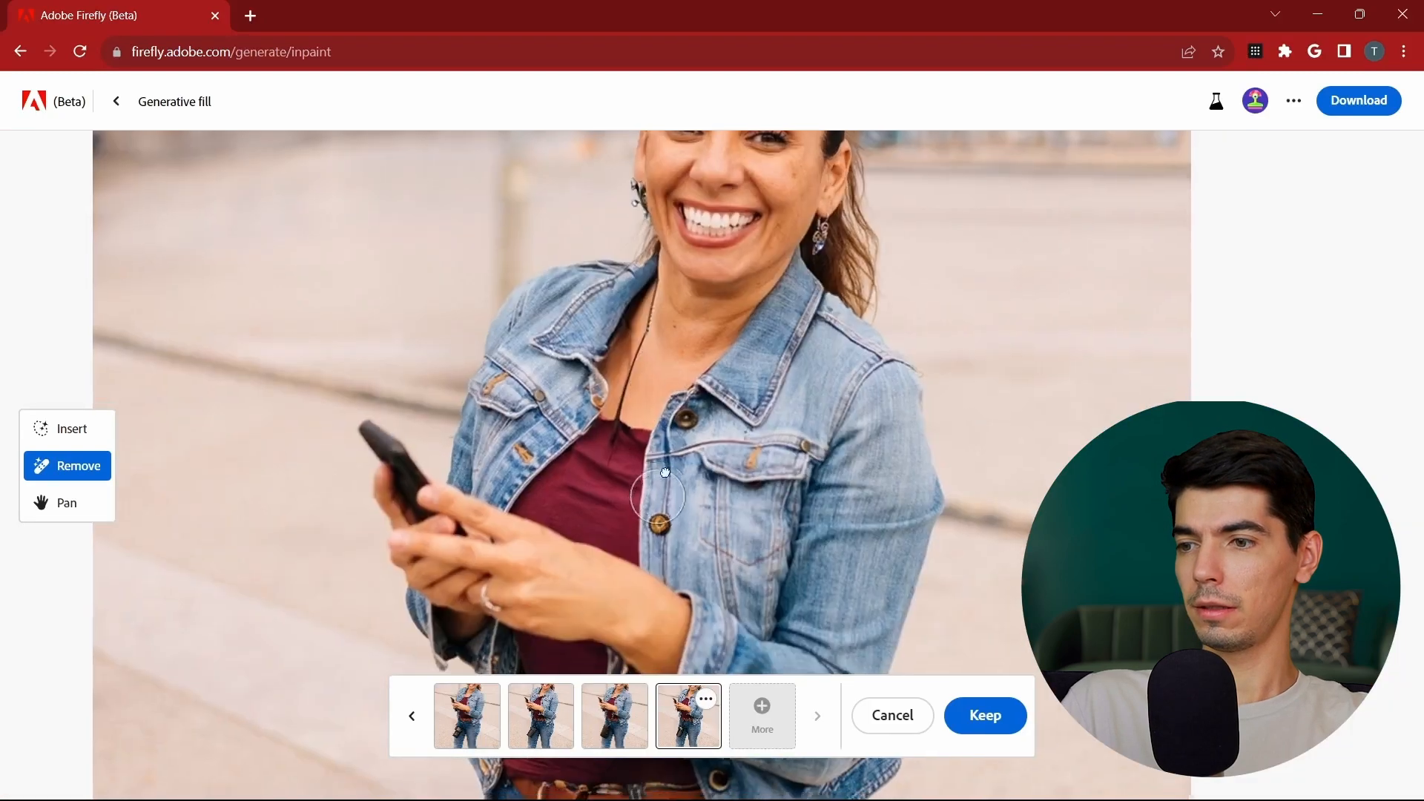
scroll(695, 351, "down", 5)
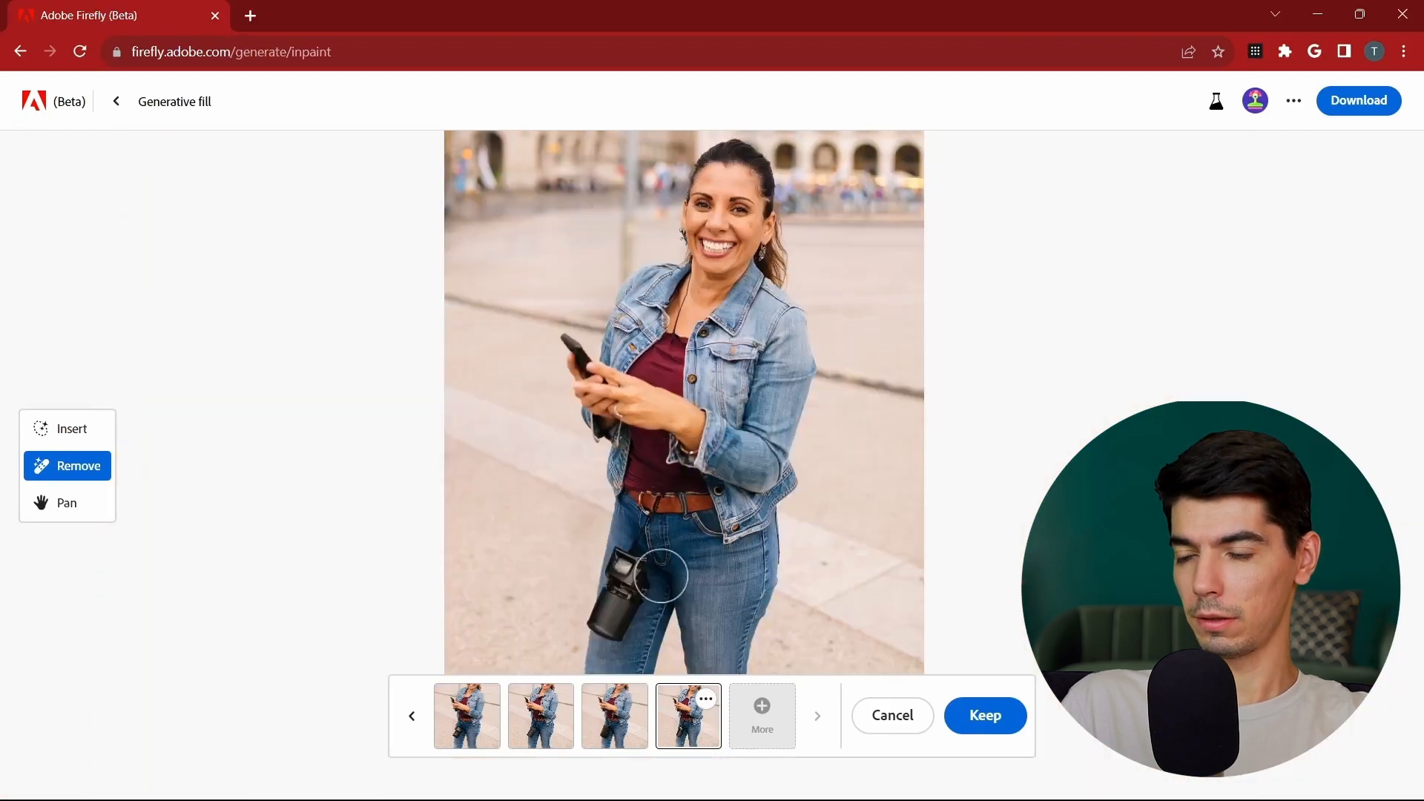
scroll(657, 572, "down", 2)
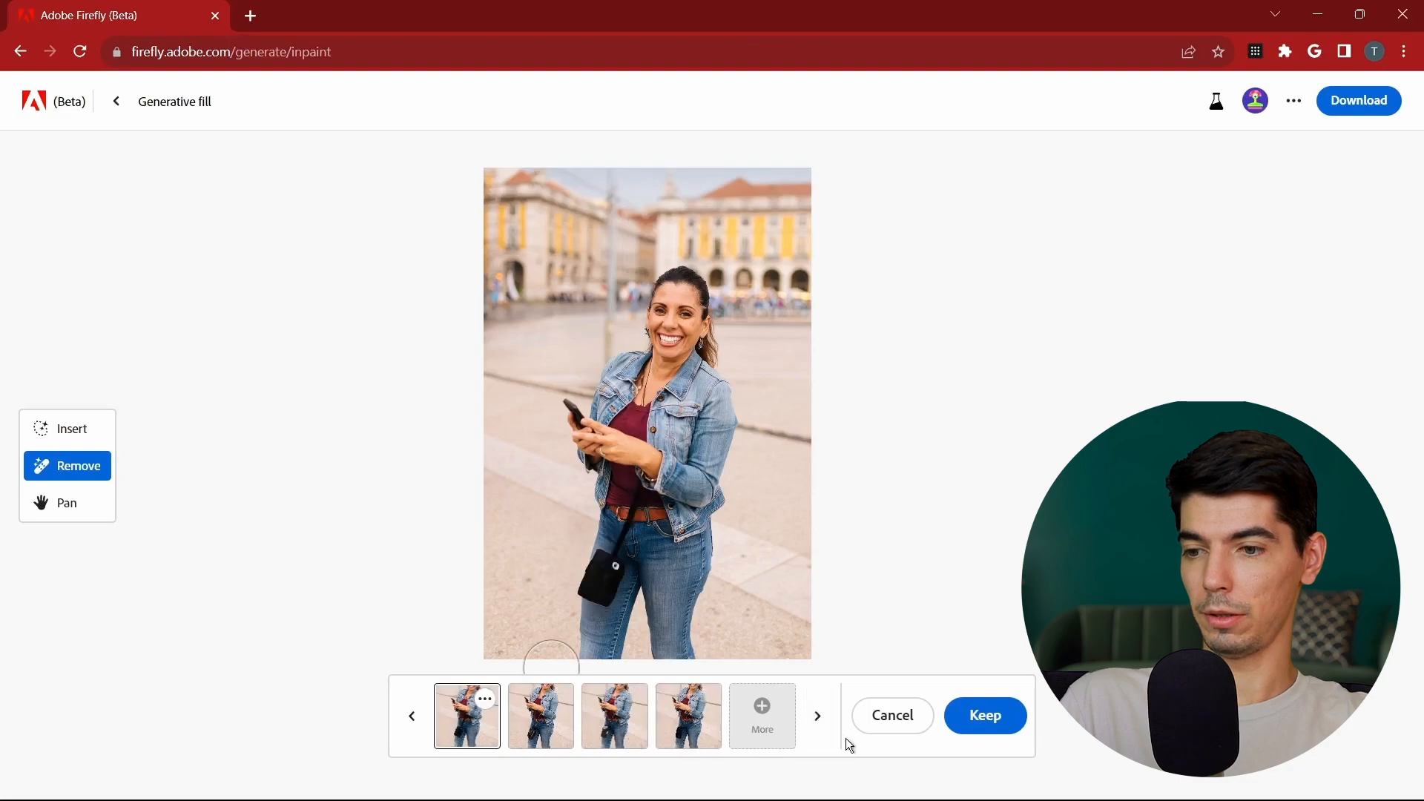
Step: Discard the removal variations and generate an Insert fill over the masked bag and strap with a blank prompt
left_click(890, 715)
left_click(67, 428)
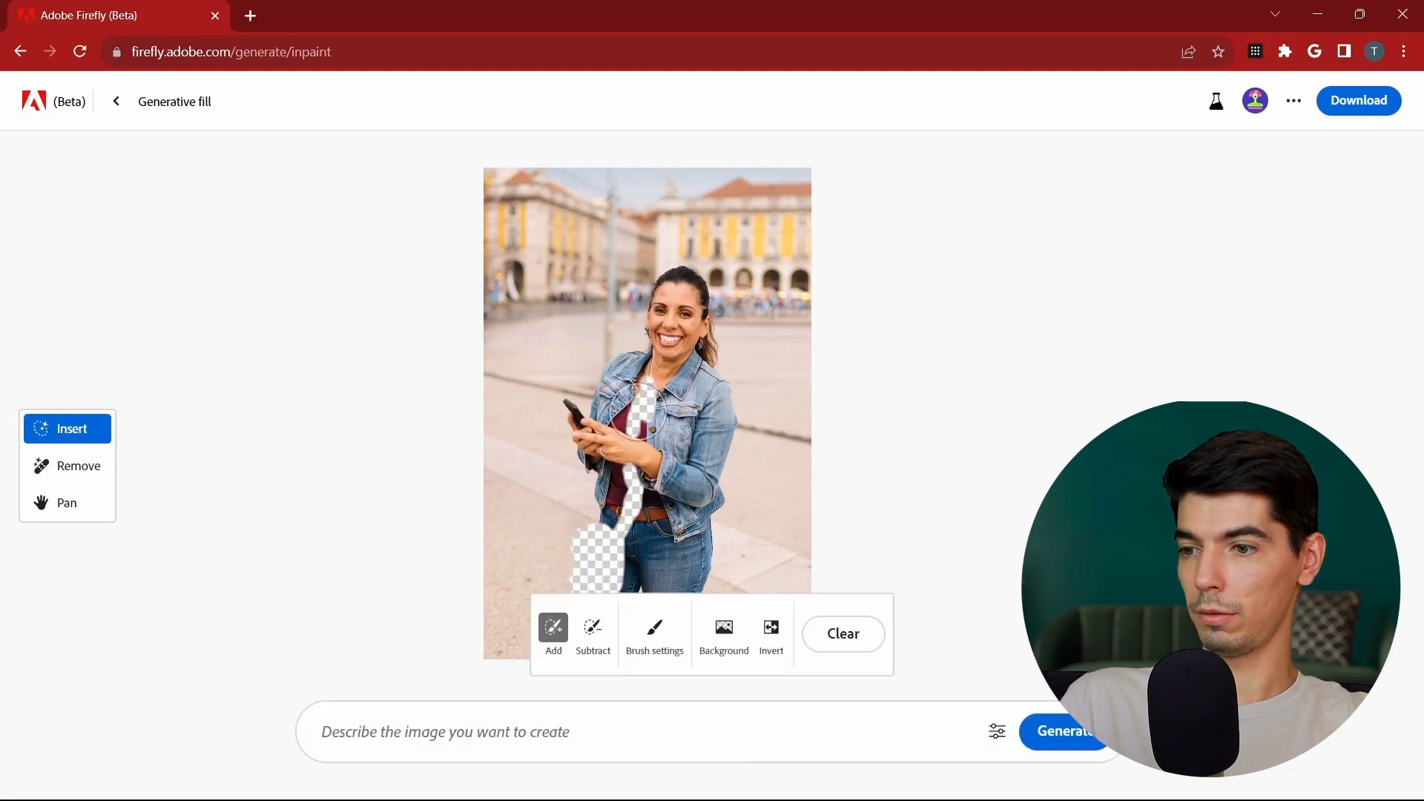
scroll(659, 504, "down", 1)
left_click(690, 732)
scroll(712, 398, "down", 1)
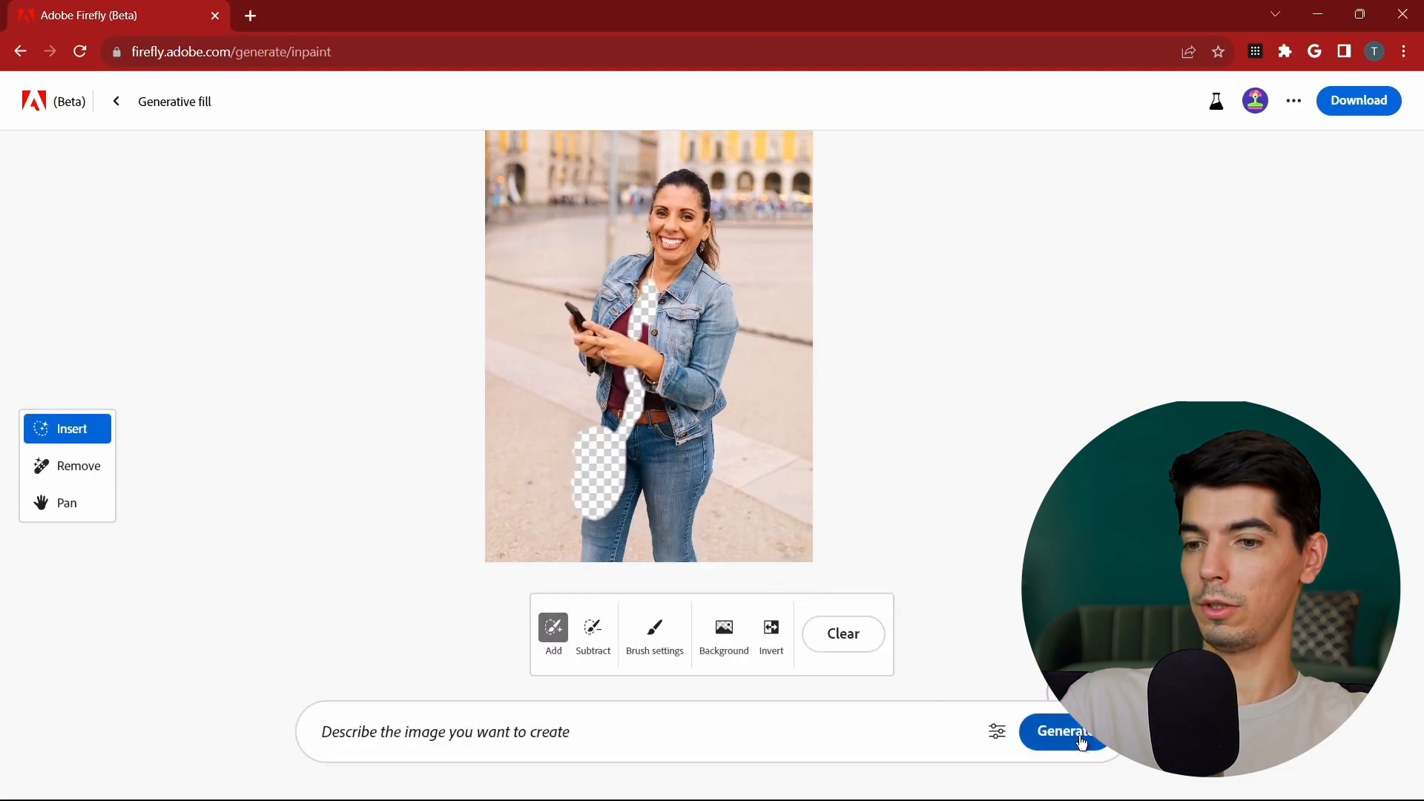
left_click(1081, 742)
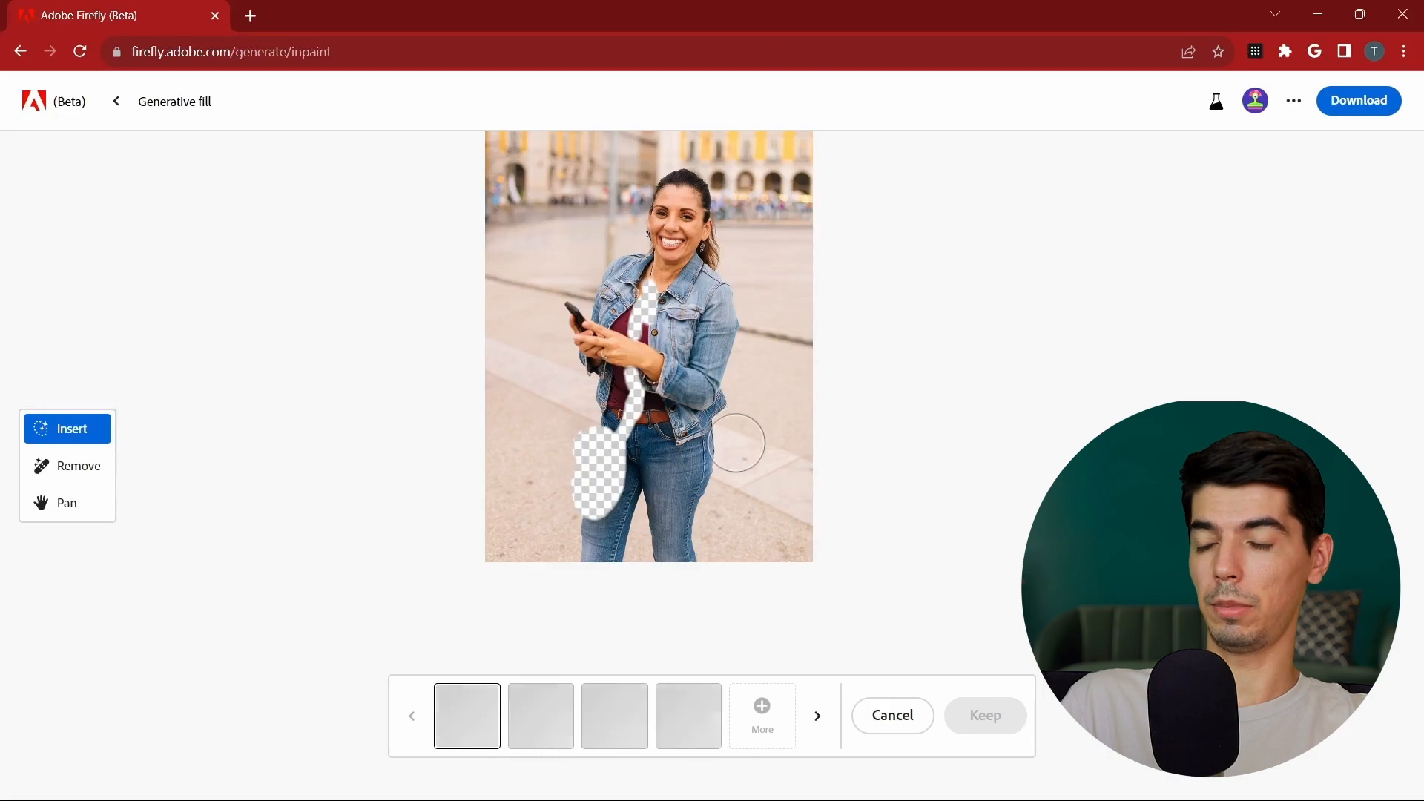
Step: Compare the four blank-prompt fill variations up close around the woman's hip, and discard them
scroll(588, 595, "up", 5)
scroll(588, 623, "up", 2)
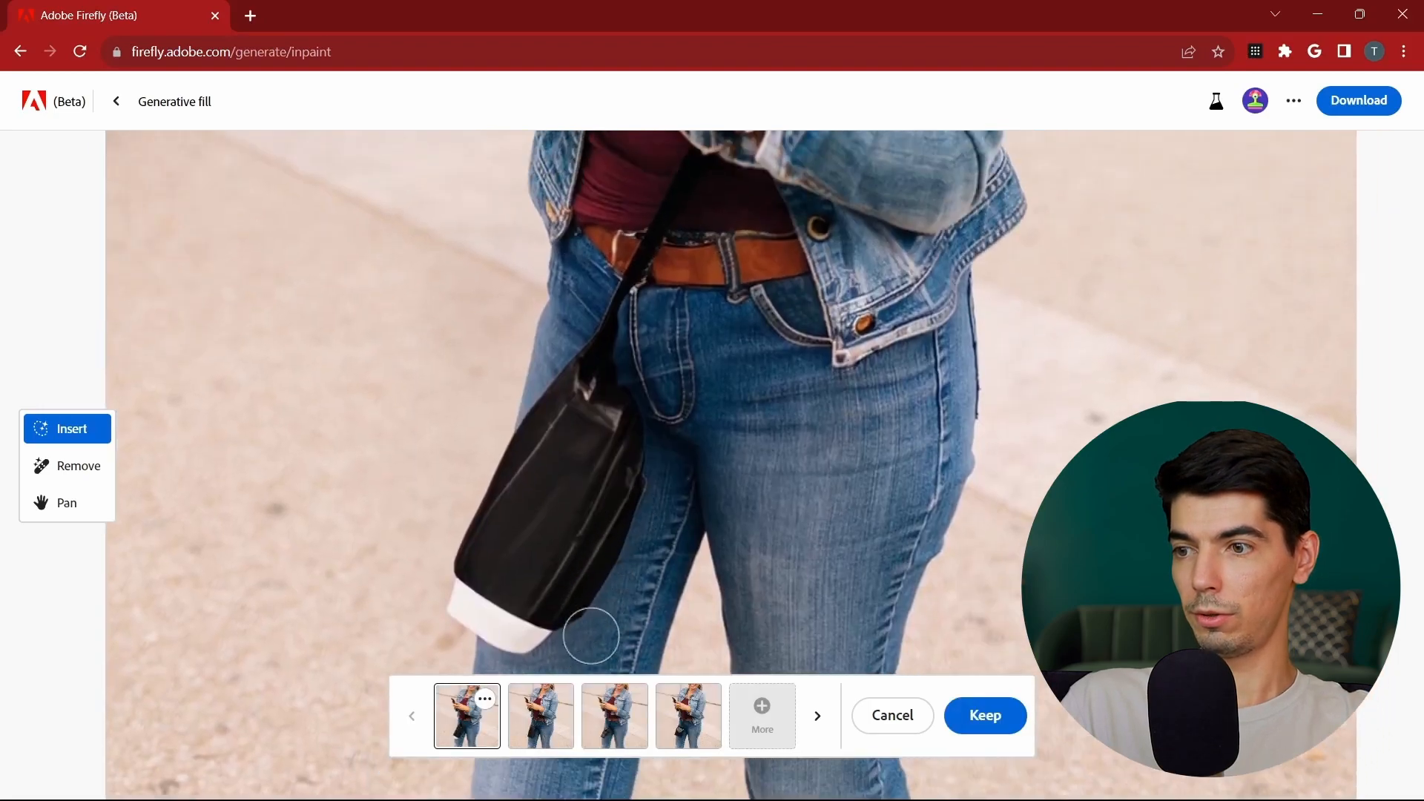
left_click(542, 732)
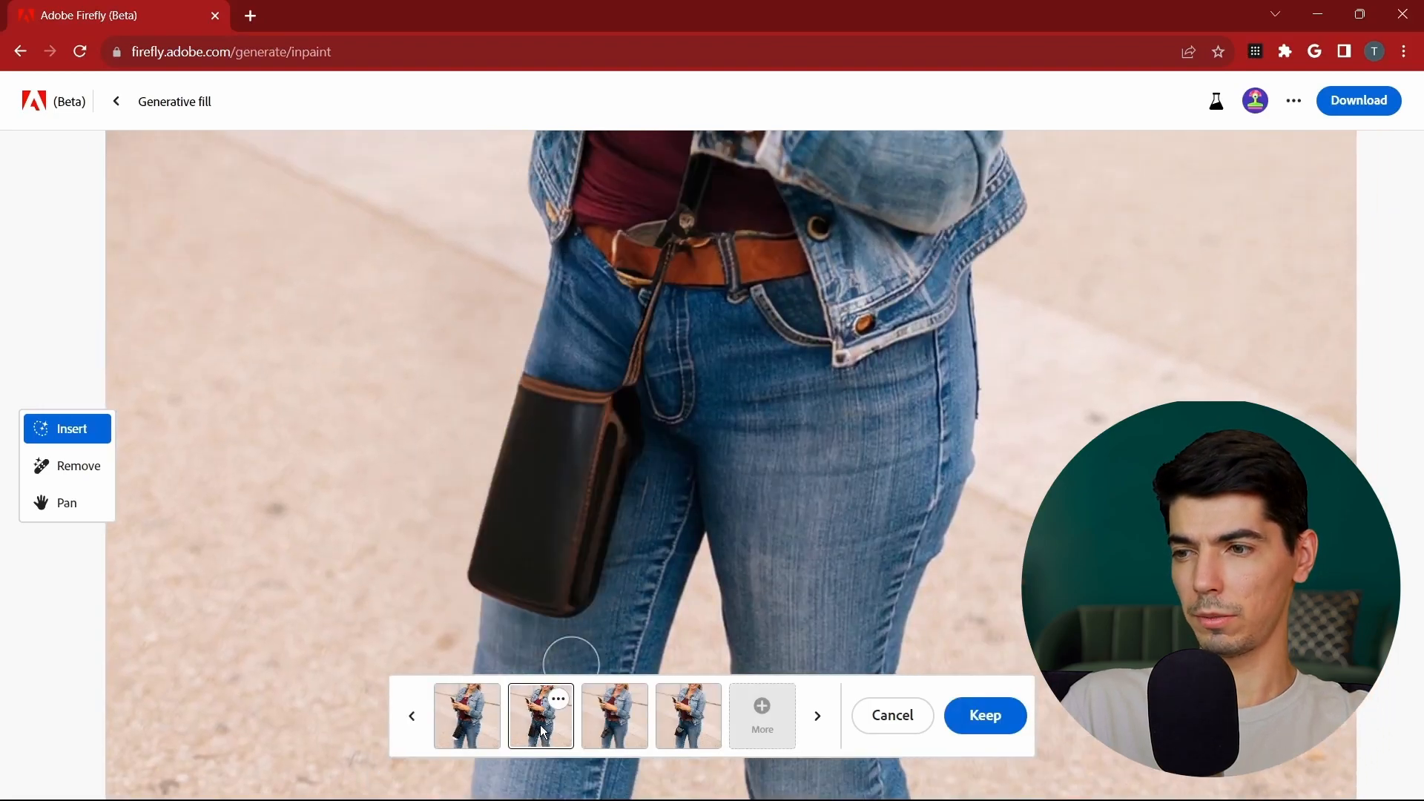
left_click_drag(683, 445, 668, 505)
left_click(631, 717)
left_click(683, 715)
scroll(672, 490, "down", 5)
left_click(895, 721)
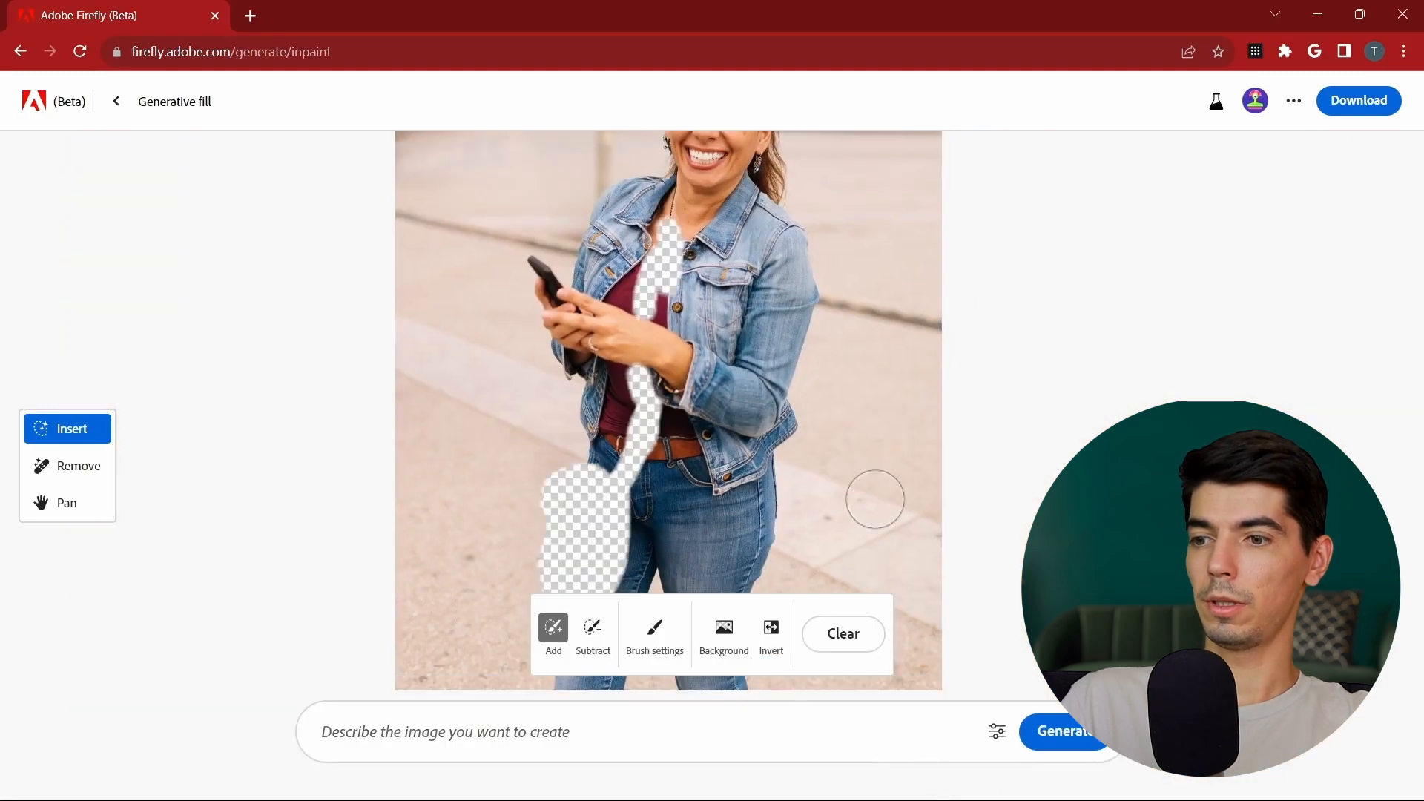
Step: Generate a fill for the masked bag and strap area with the prompt "no purse"
left_click_drag(875, 510, 877, 536)
scroll(876, 536, "down", 3)
left_click(554, 726)
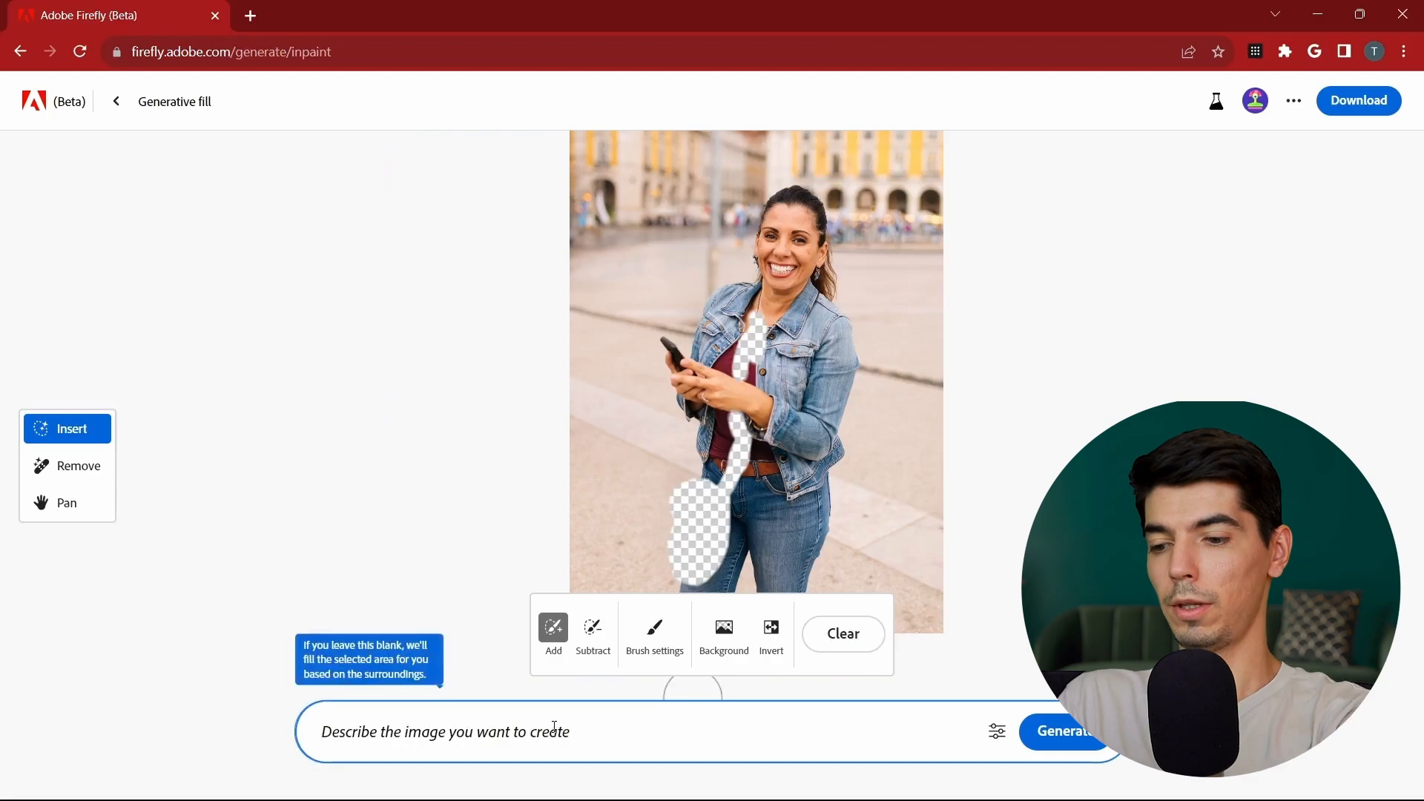
type("no purse")
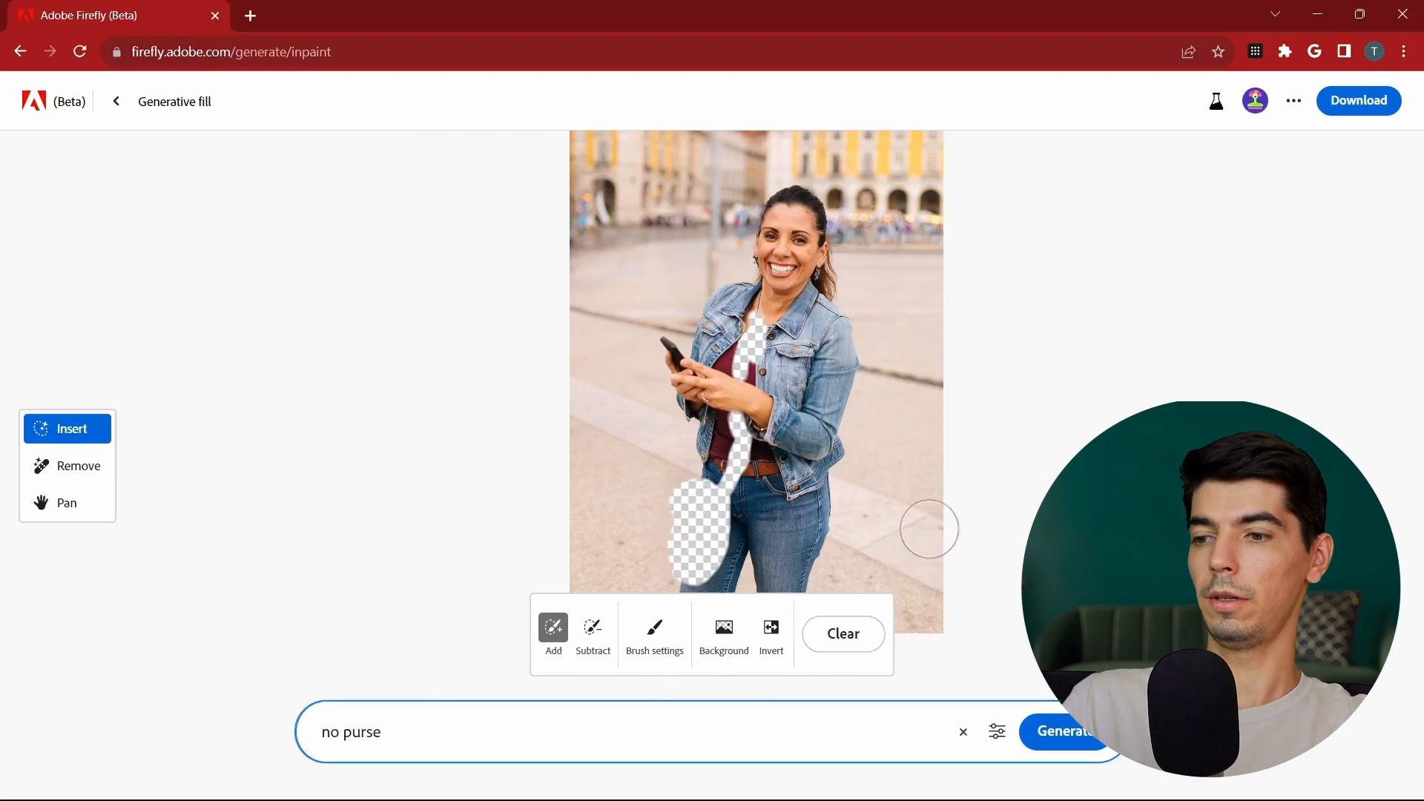
scroll(955, 498, "up", 1)
scroll(960, 502, "down", 2)
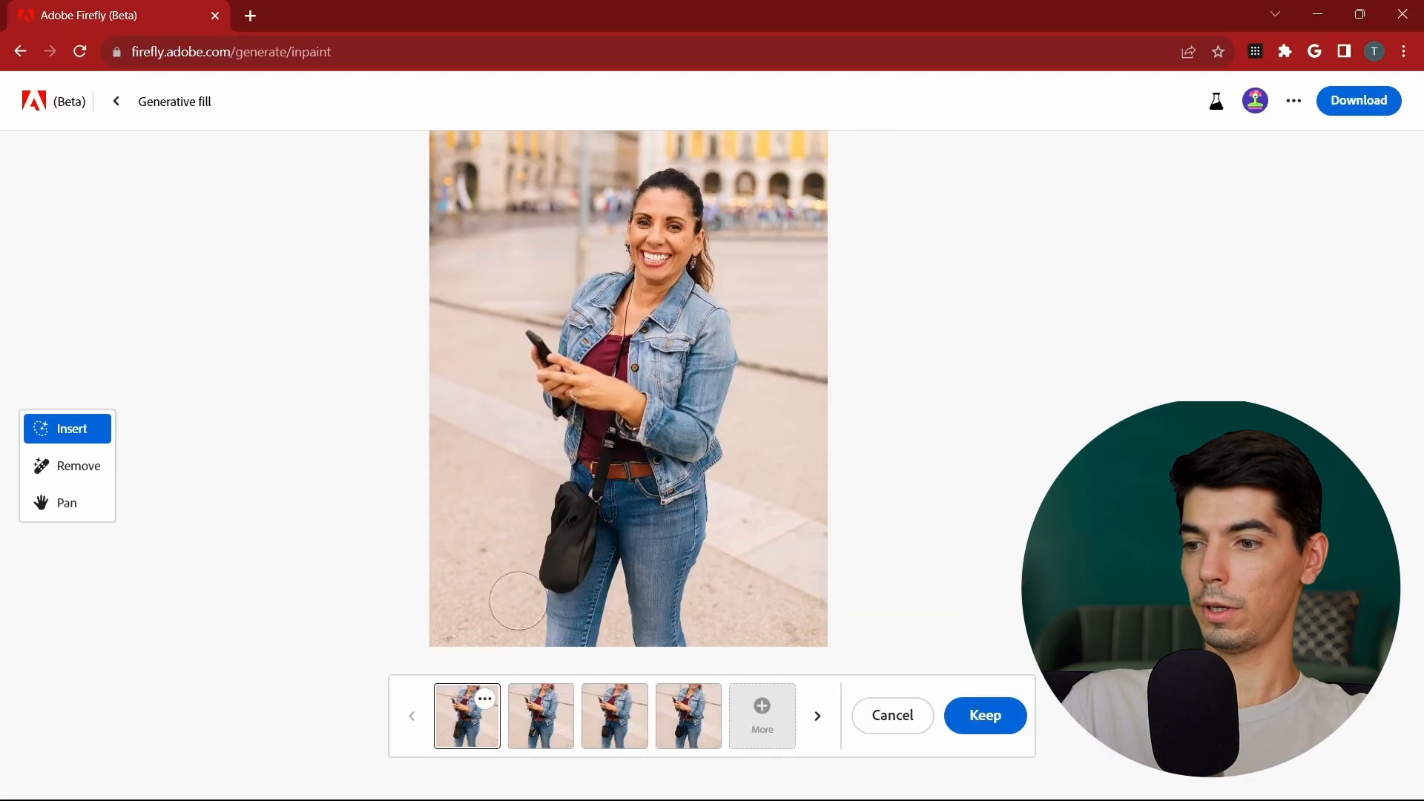
Step: Compare the second, third and fourth "no purse" variations, and discard the batch
left_click(539, 728)
left_click(637, 728)
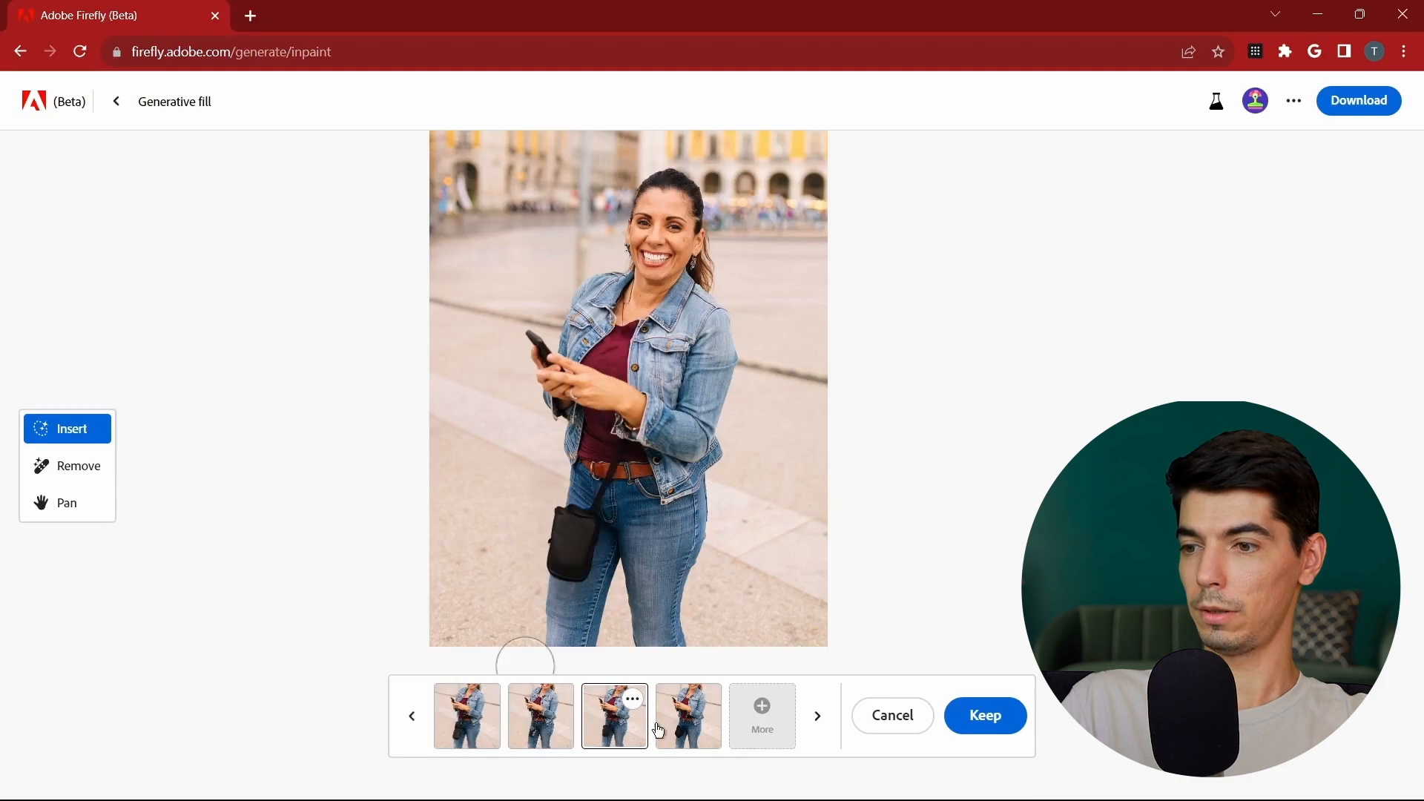
left_click(717, 725)
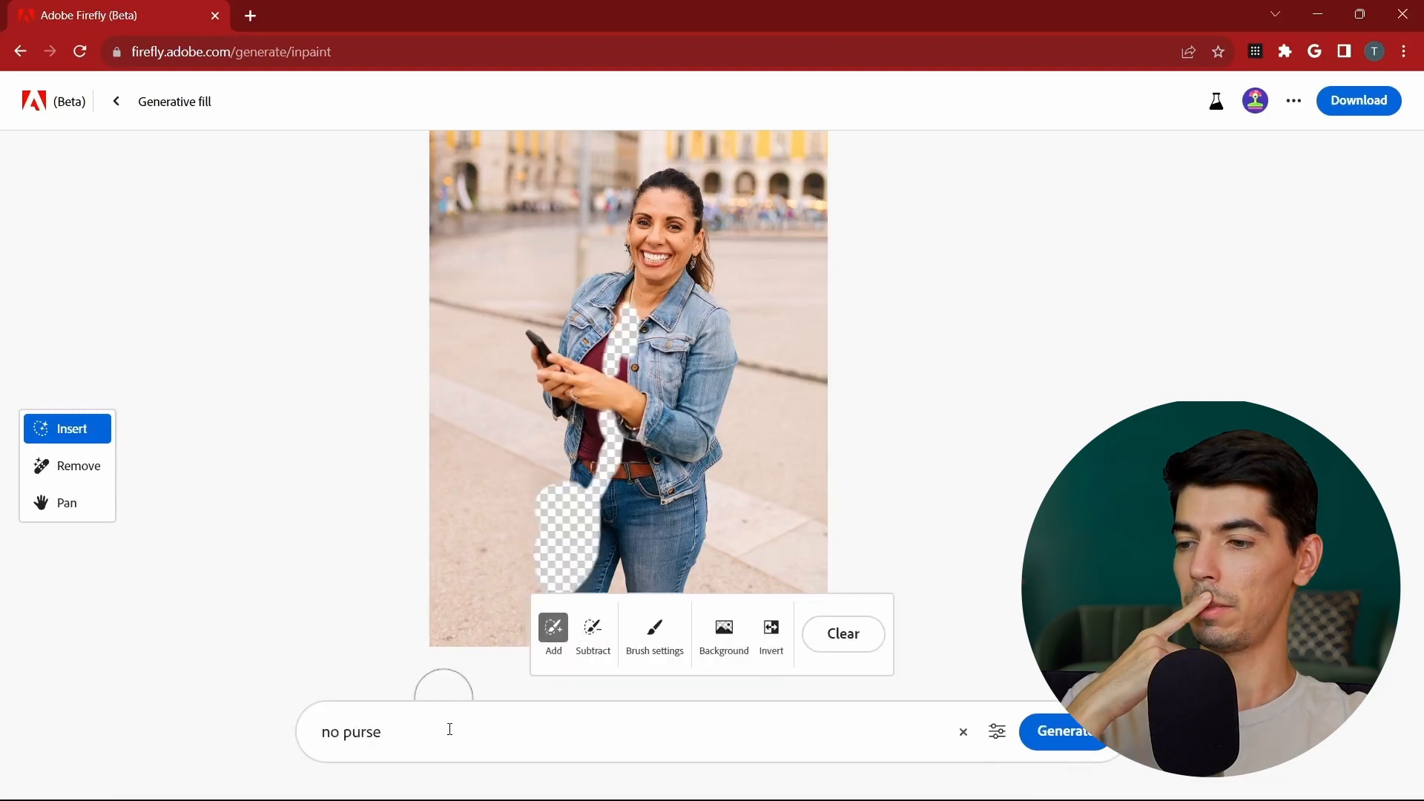
Step: Regenerate the masked bag area with the prompt "blue jeans" and compare the resulting four variations
left_click_drag(448, 728, 252, 723)
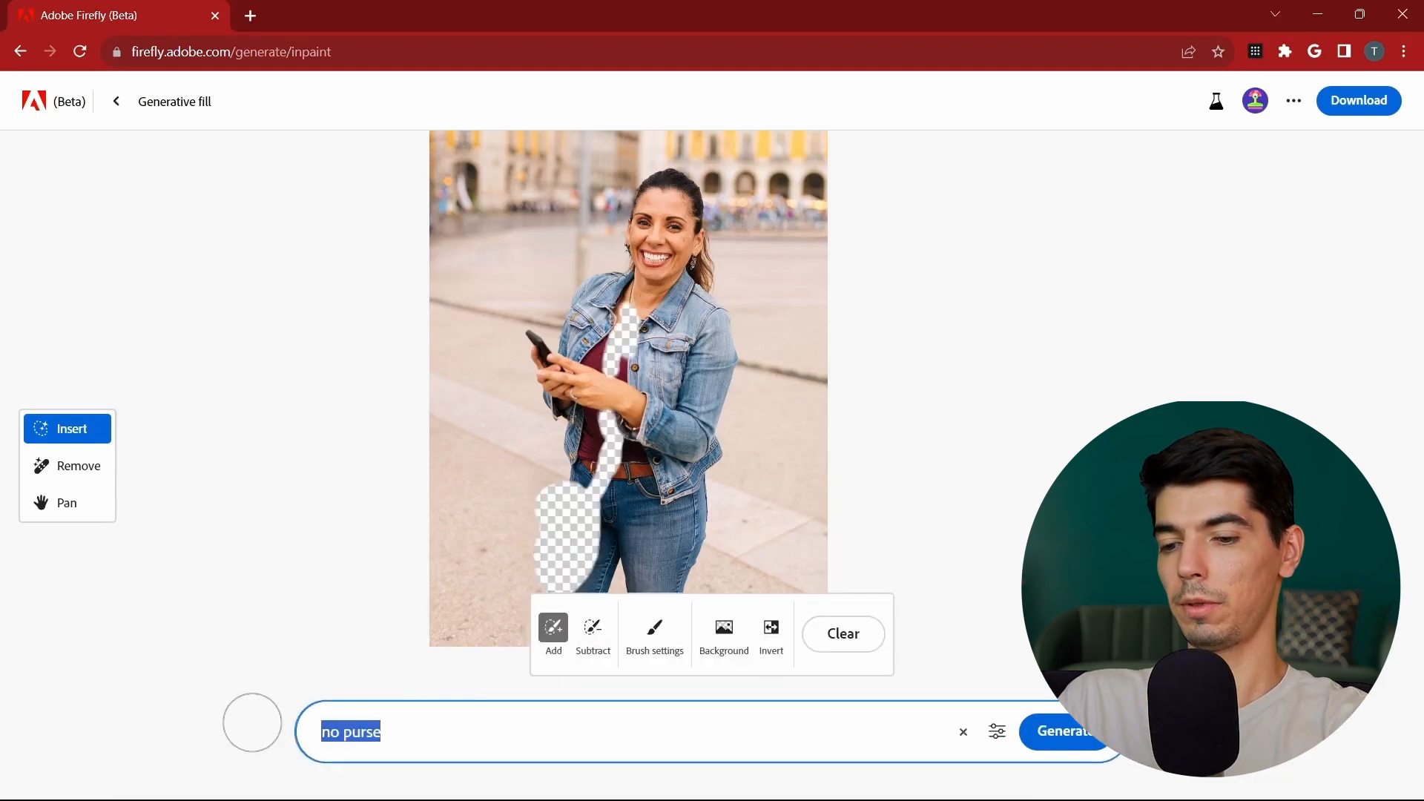
type("blue jeans")
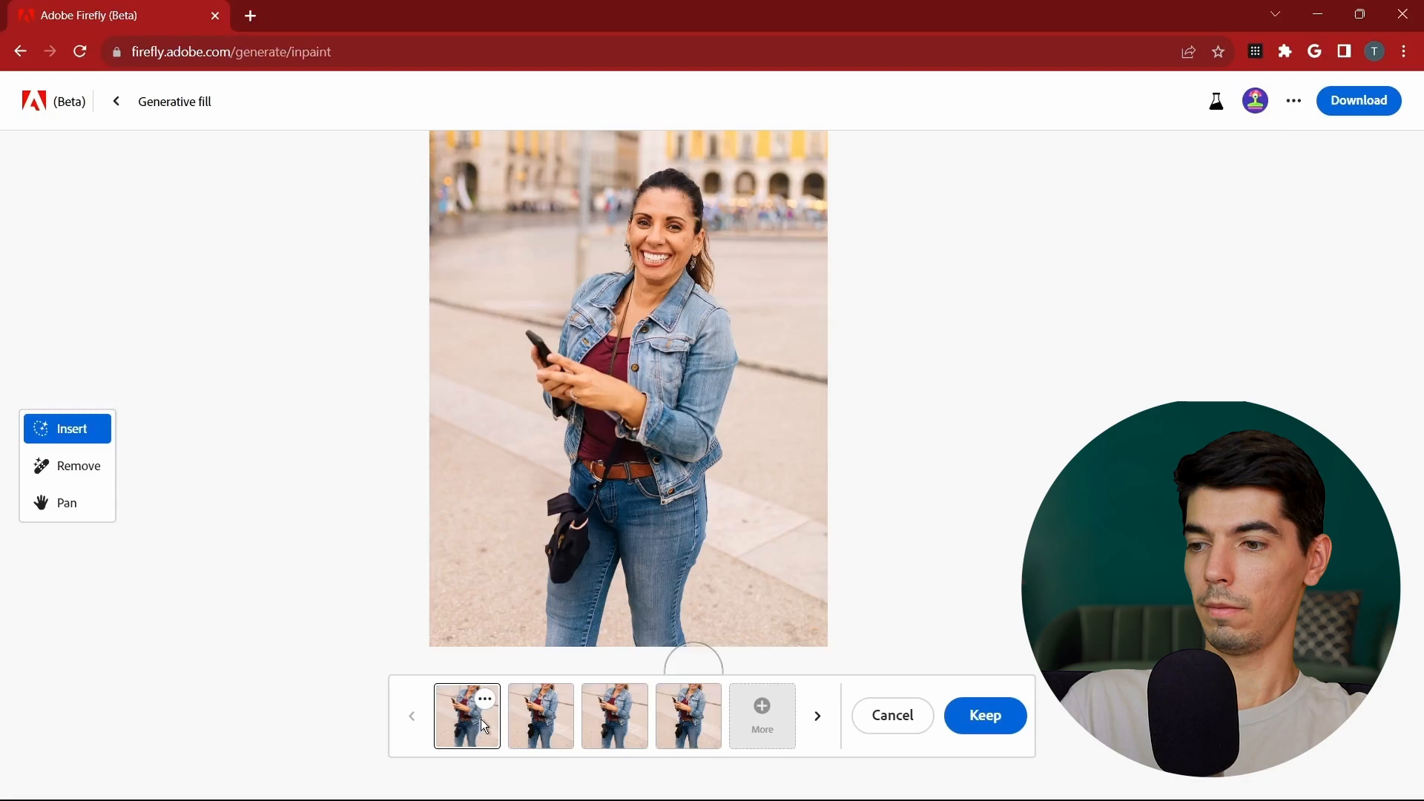
left_click(542, 719)
left_click(628, 725)
left_click(677, 733)
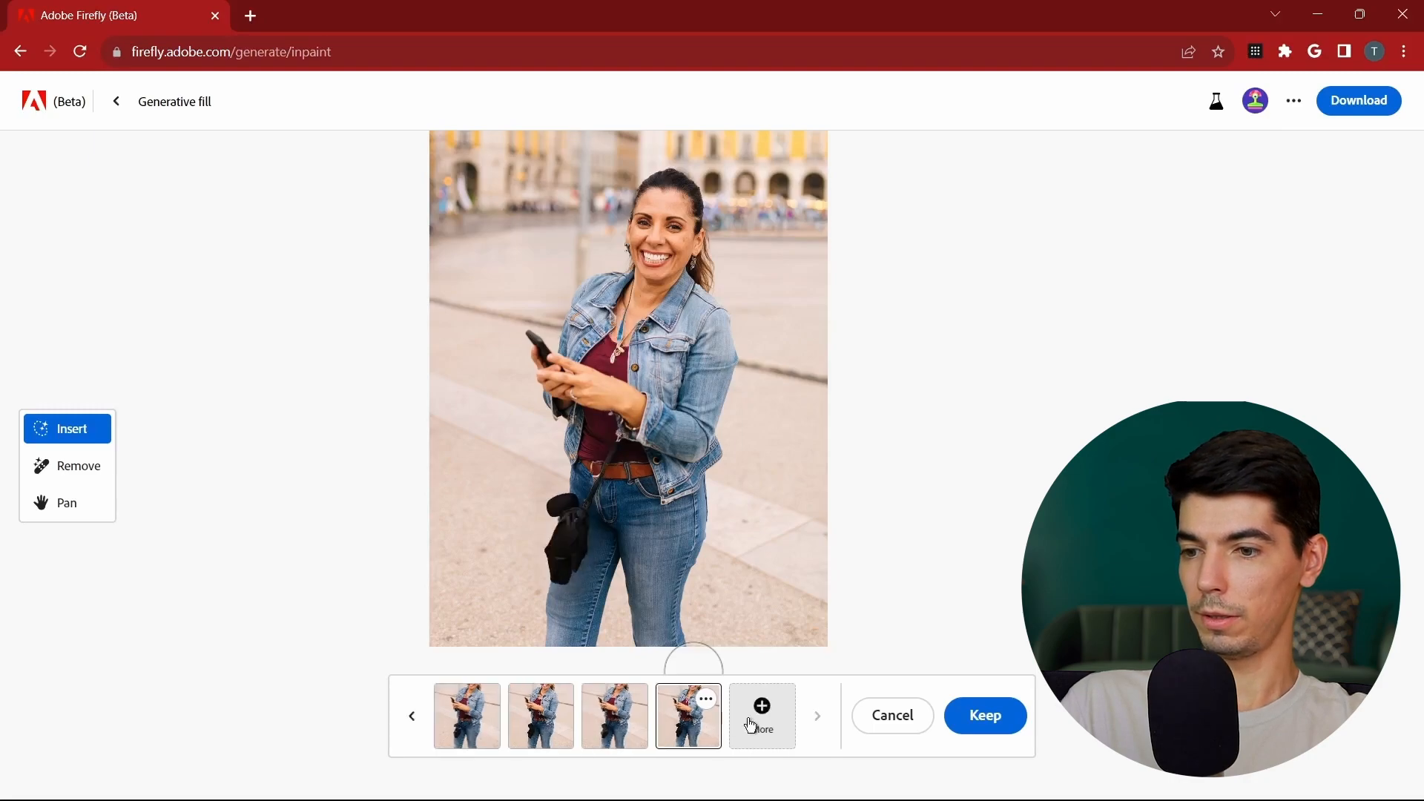
Step: Discard the "blue jeans" fills and replace the old mask with a Remove mask over the hip bag and its strap
left_click(890, 717)
left_click(844, 629)
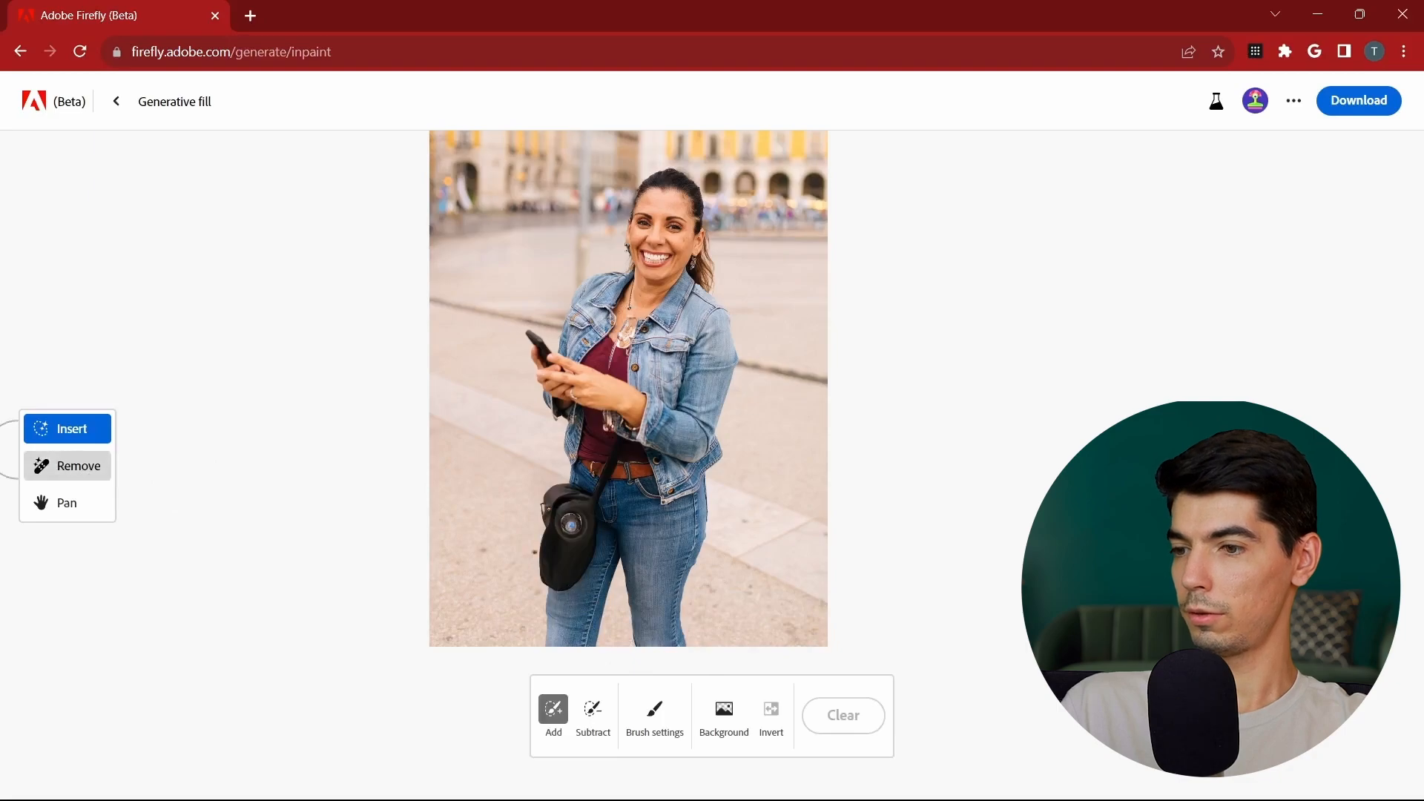
left_click(78, 466)
scroll(597, 574, "up", 3)
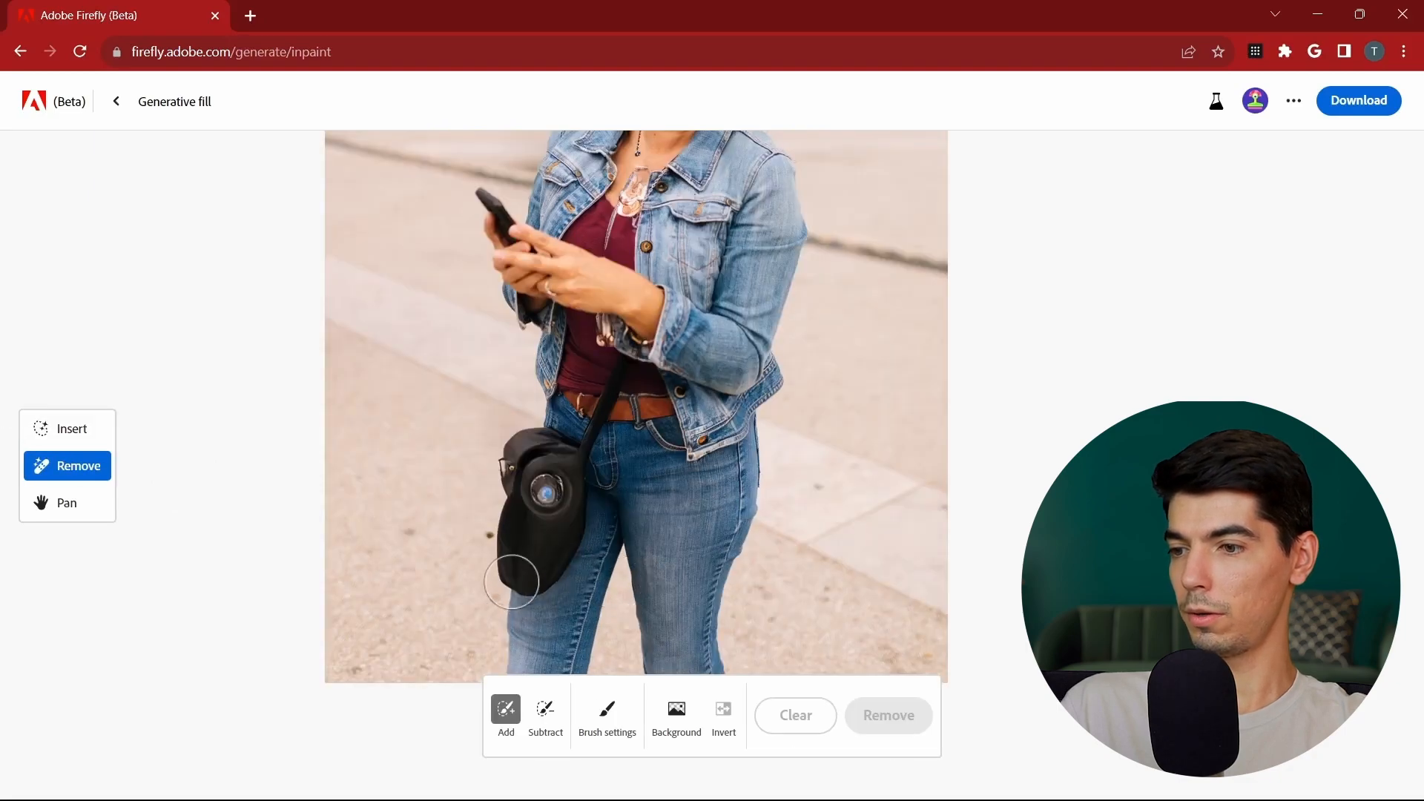
mouse_move(513, 572)
left_mouse_down()
mouse_move(534, 445)
mouse_move(512, 463)
mouse_move(538, 487)
left_mouse_up()
mouse_move(562, 514)
left_mouse_down()
mouse_move(611, 382)
mouse_move(630, 373)
left_mouse_up()
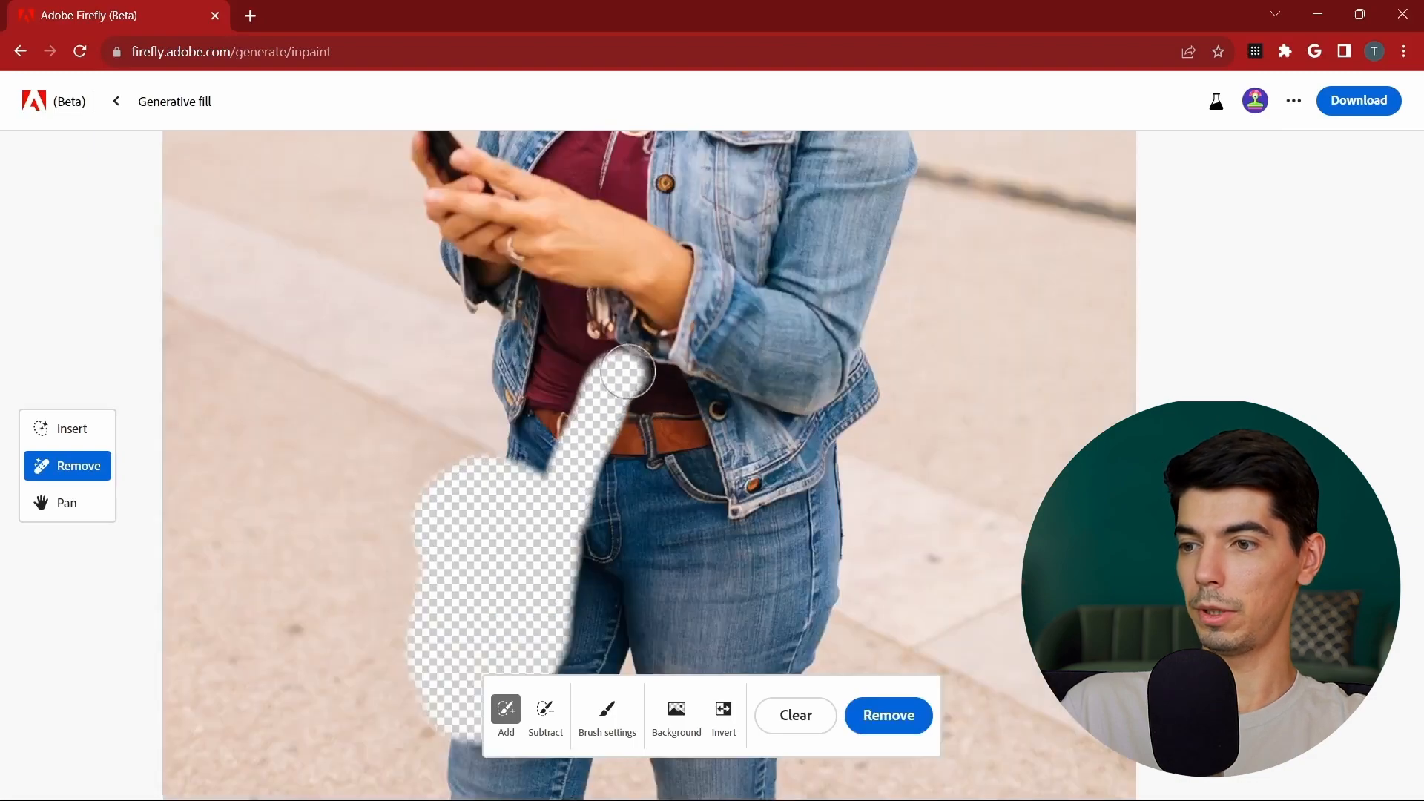
Step: Inspect the woman's necklace and jacket, and generate the removal of the masked hip bag and strap
scroll(626, 458, "down", 5)
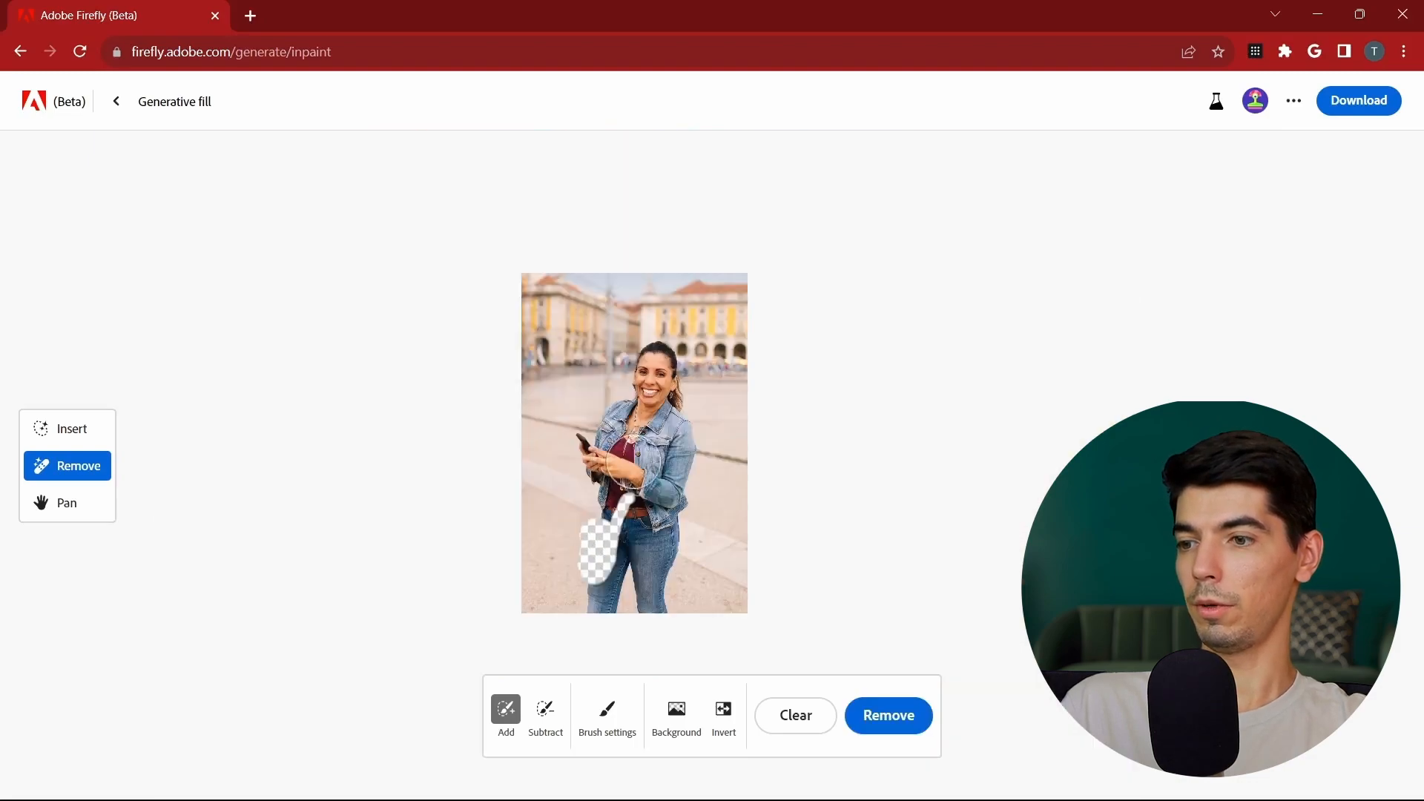
scroll(637, 462, "up", 3)
scroll(622, 386, "up", 2)
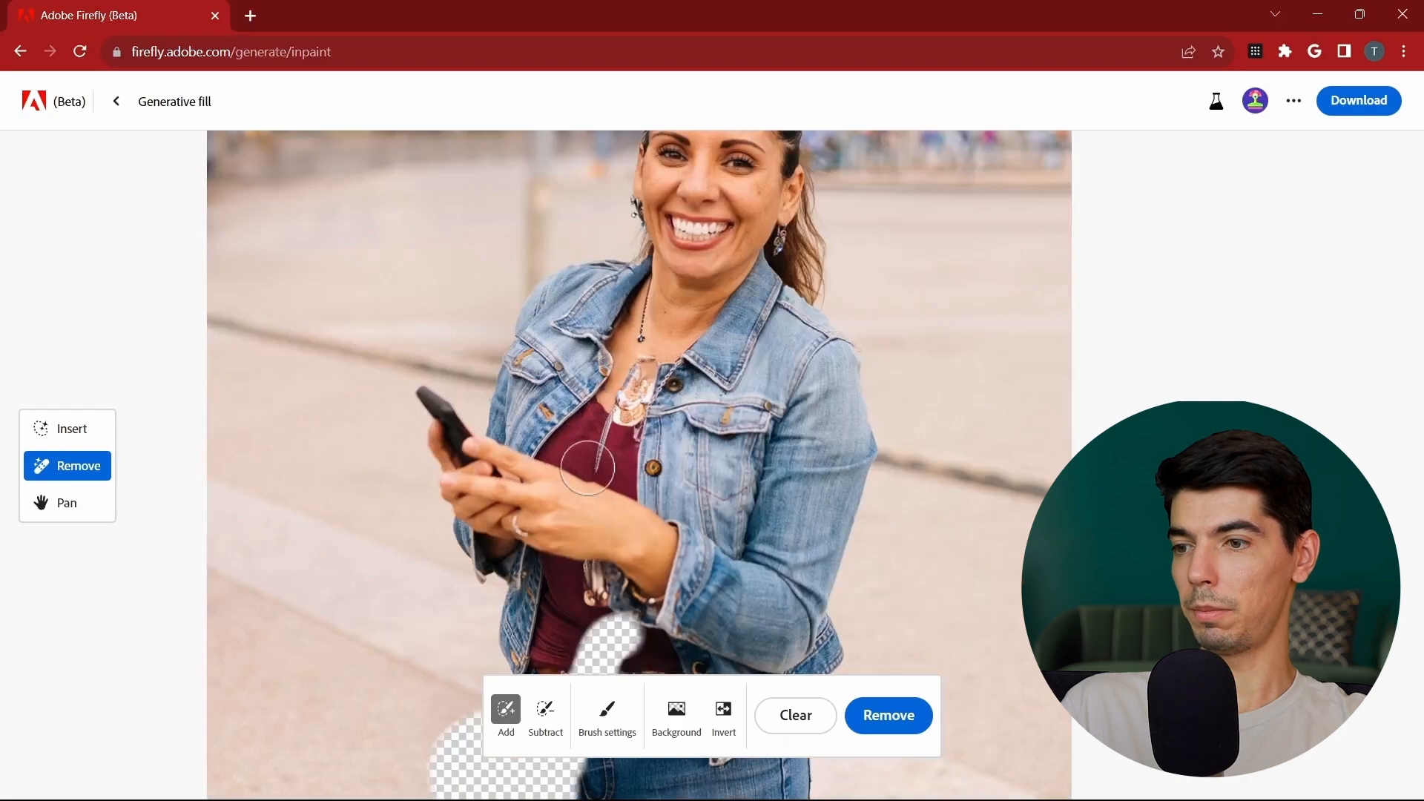
scroll(631, 493, "down", 3)
scroll(668, 267, "up", 3)
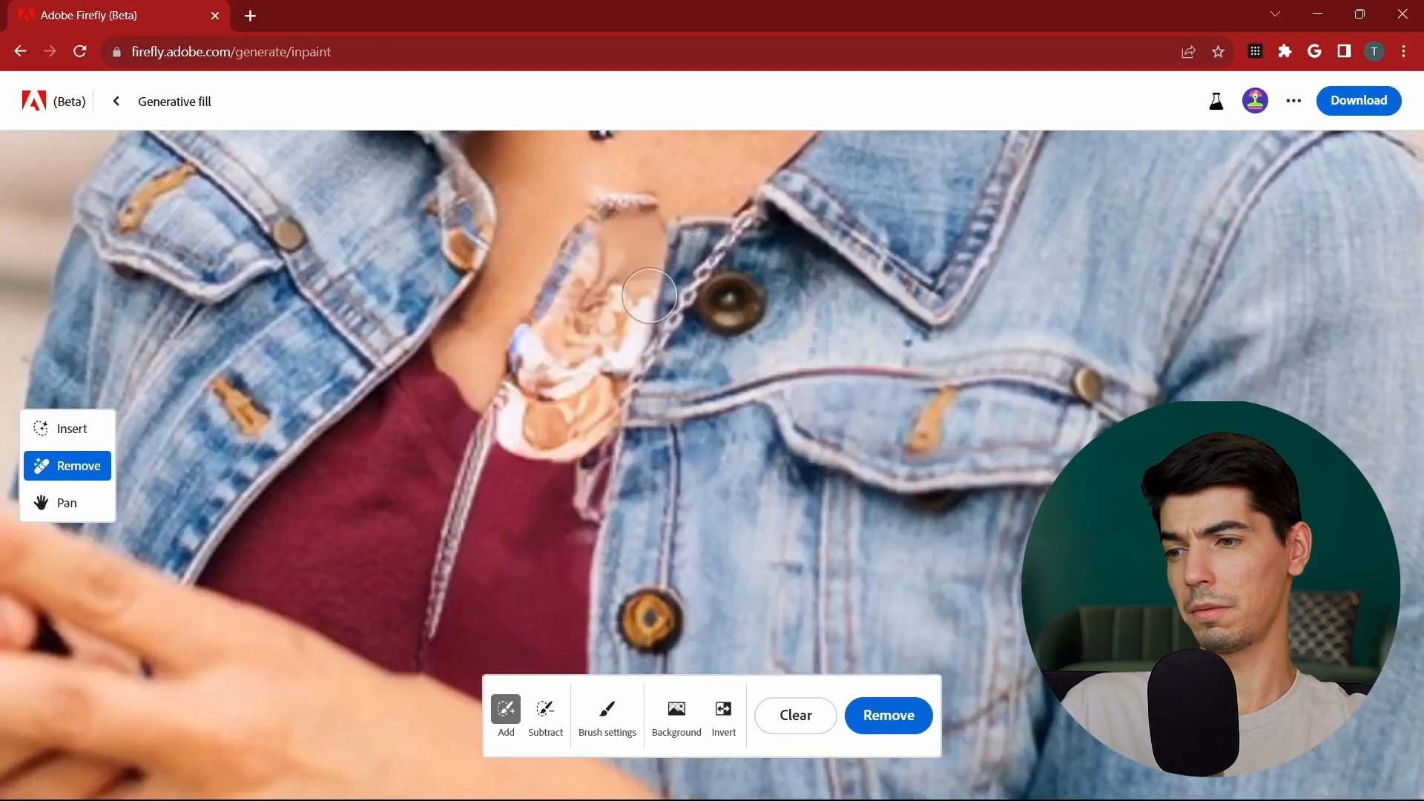
scroll(638, 326, "down", 5)
scroll(677, 403, "up", 3)
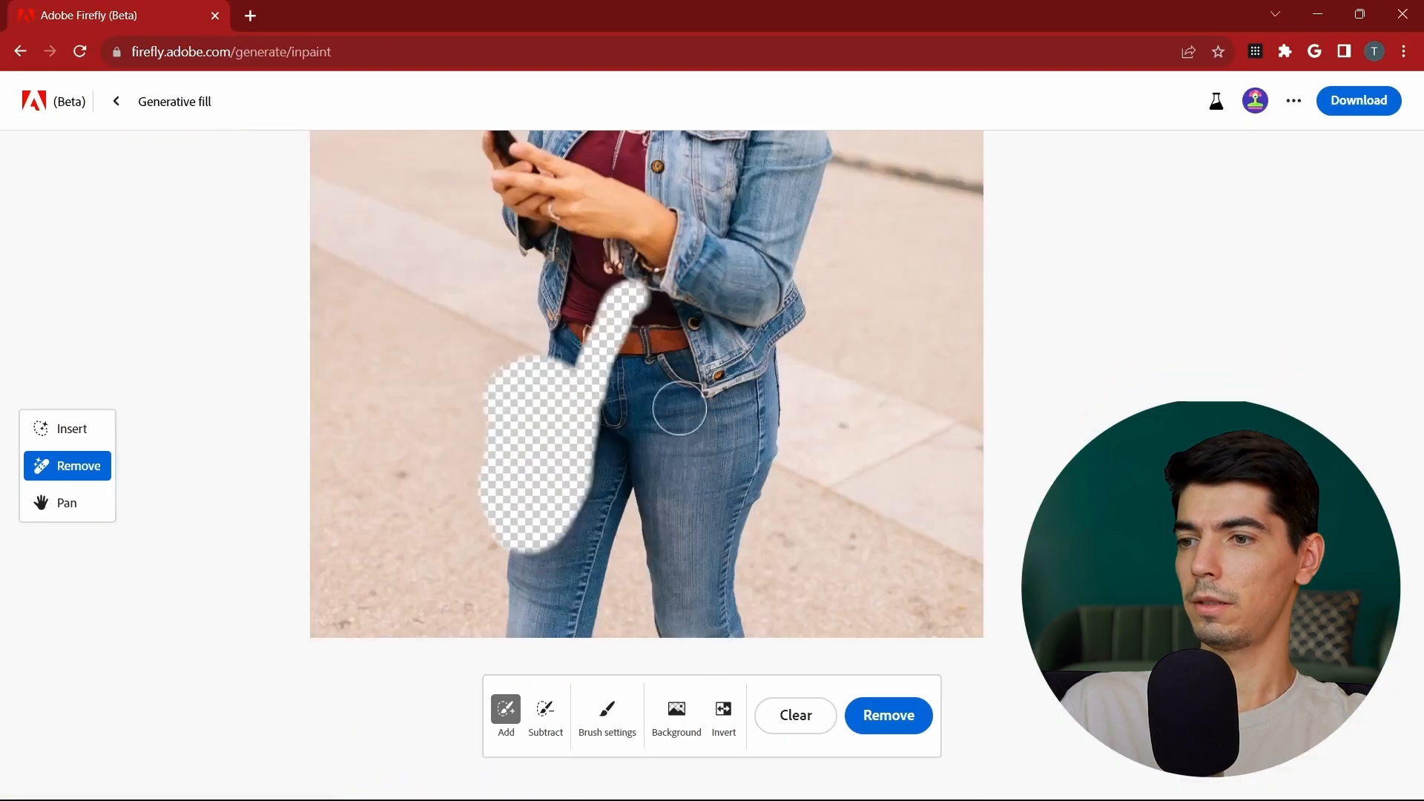
left_click(884, 713)
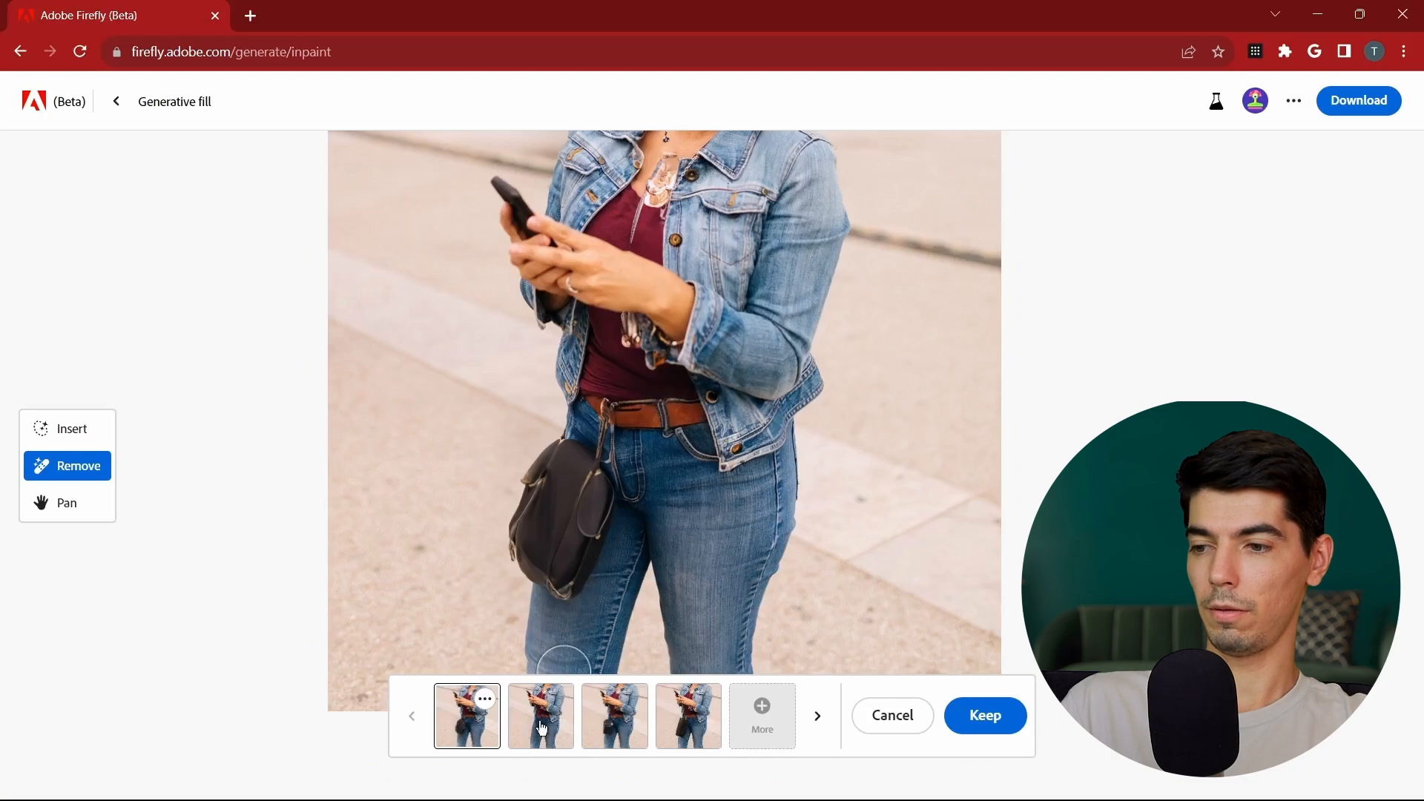
Step: Select the second bag-removal variation, examine its jeans and belt at different magnifications, and keep it
left_click(549, 731)
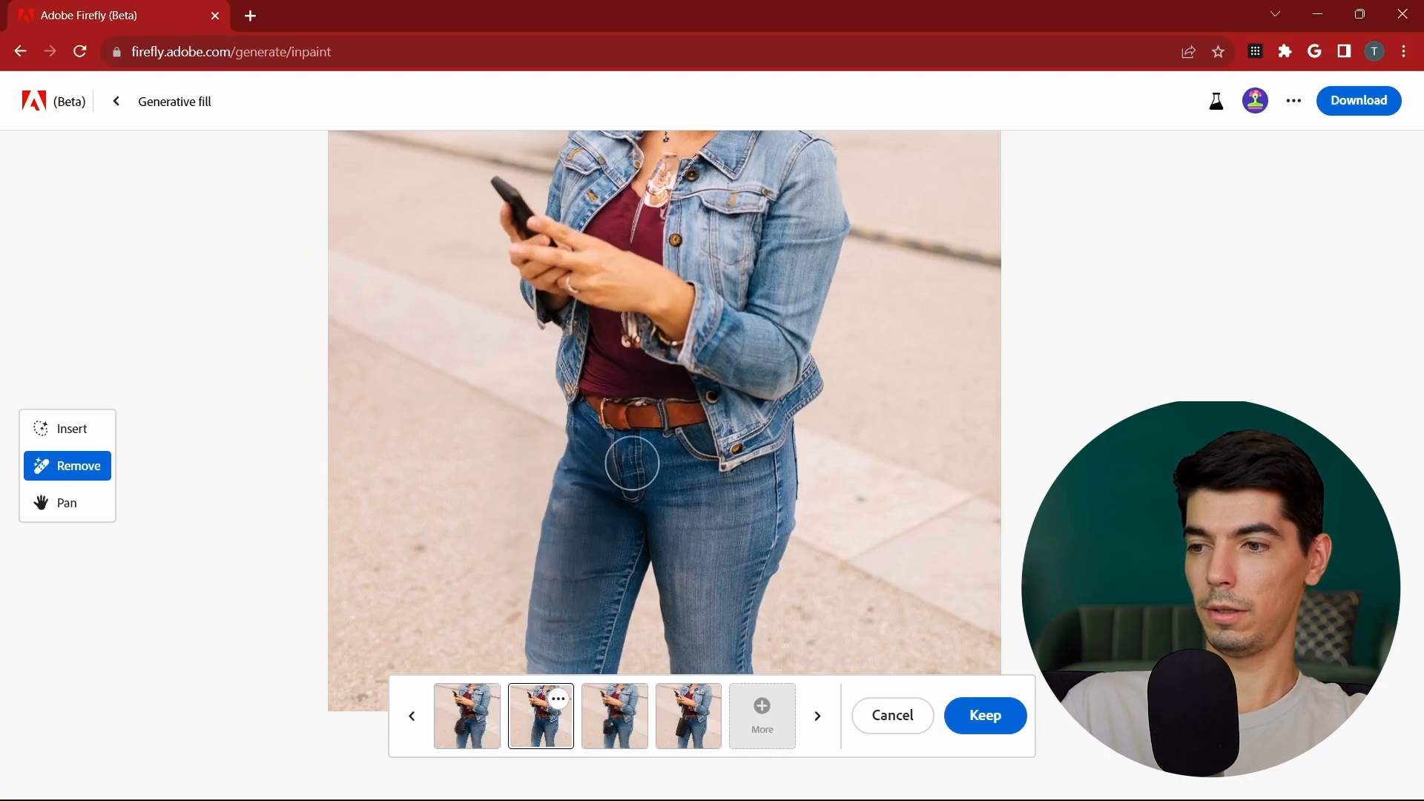
scroll(629, 460, "down", 5)
scroll(629, 460, "up", 6)
scroll(642, 475, "down", 2)
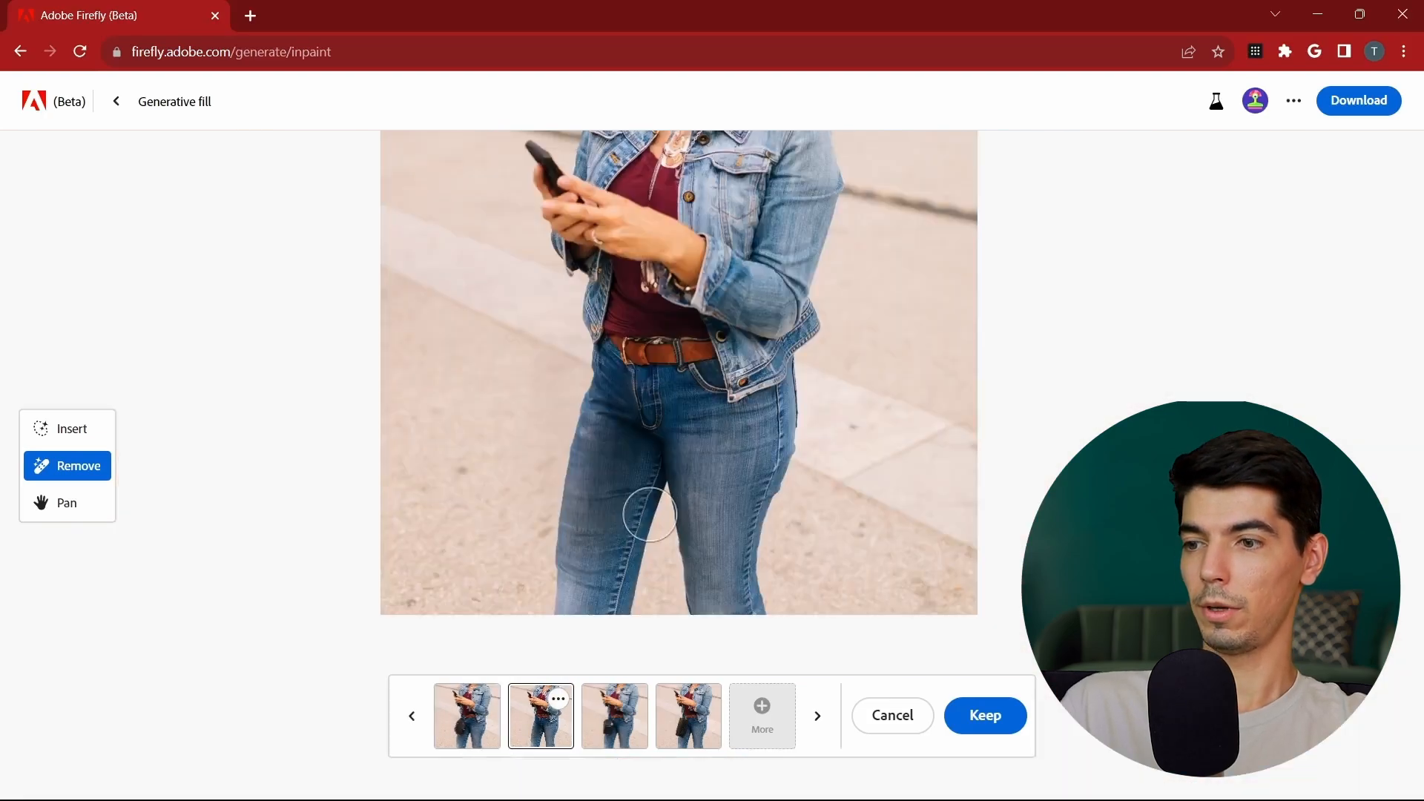
scroll(623, 426, "up", 2)
scroll(657, 440, "down", 5)
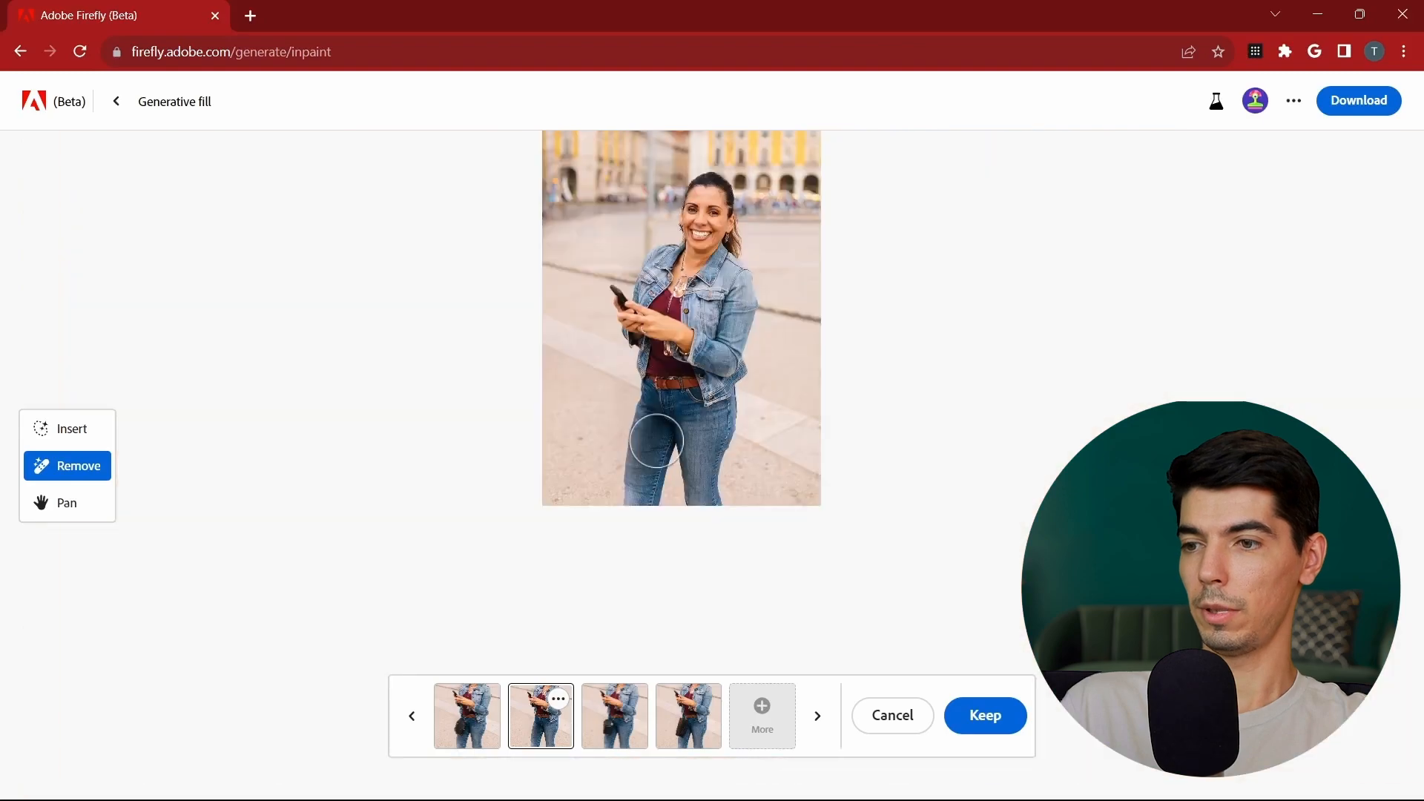
scroll(658, 444, "up", 2)
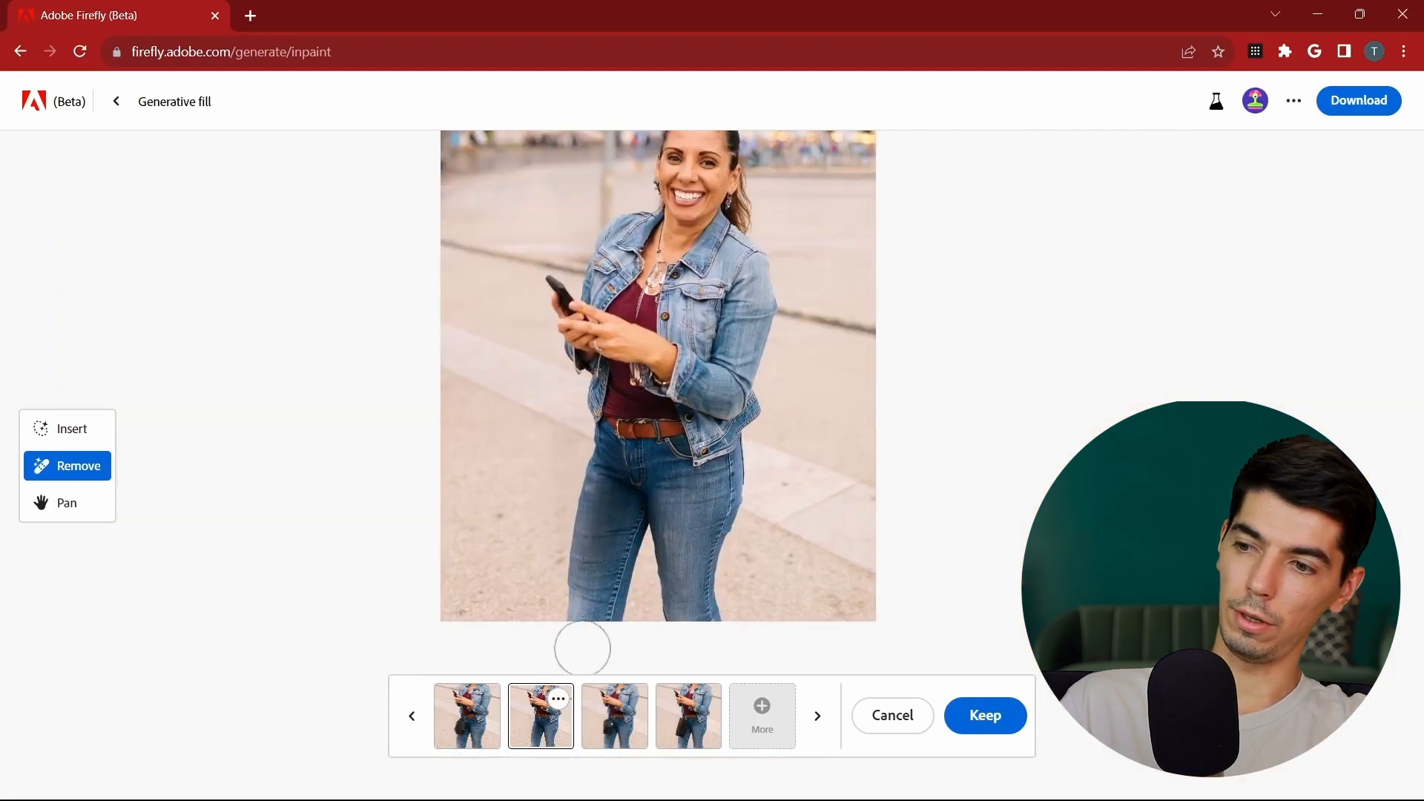
scroll(666, 465, "down", 3)
scroll(712, 504, "up", 4)
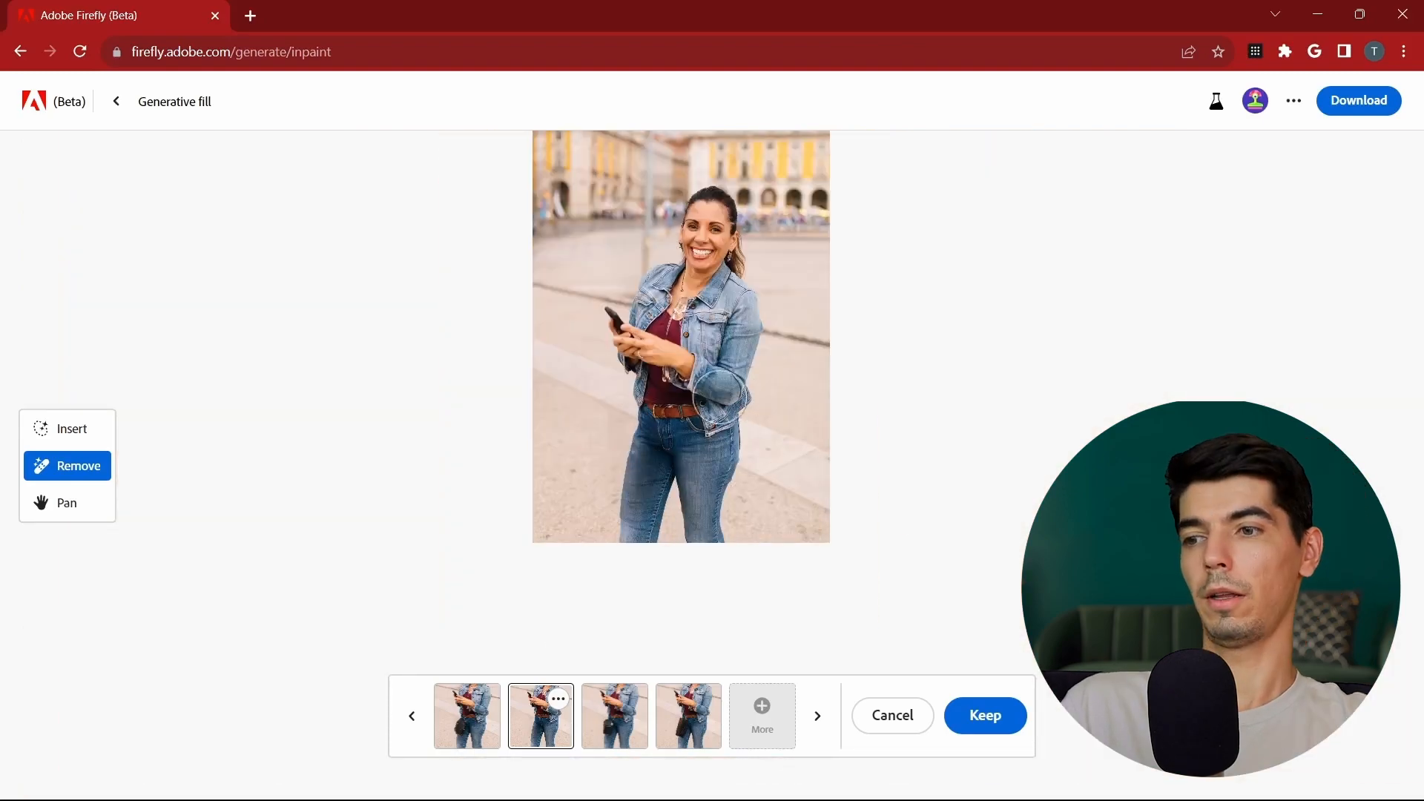
scroll(811, 578, "down", 3)
scroll(771, 586, "up", 4)
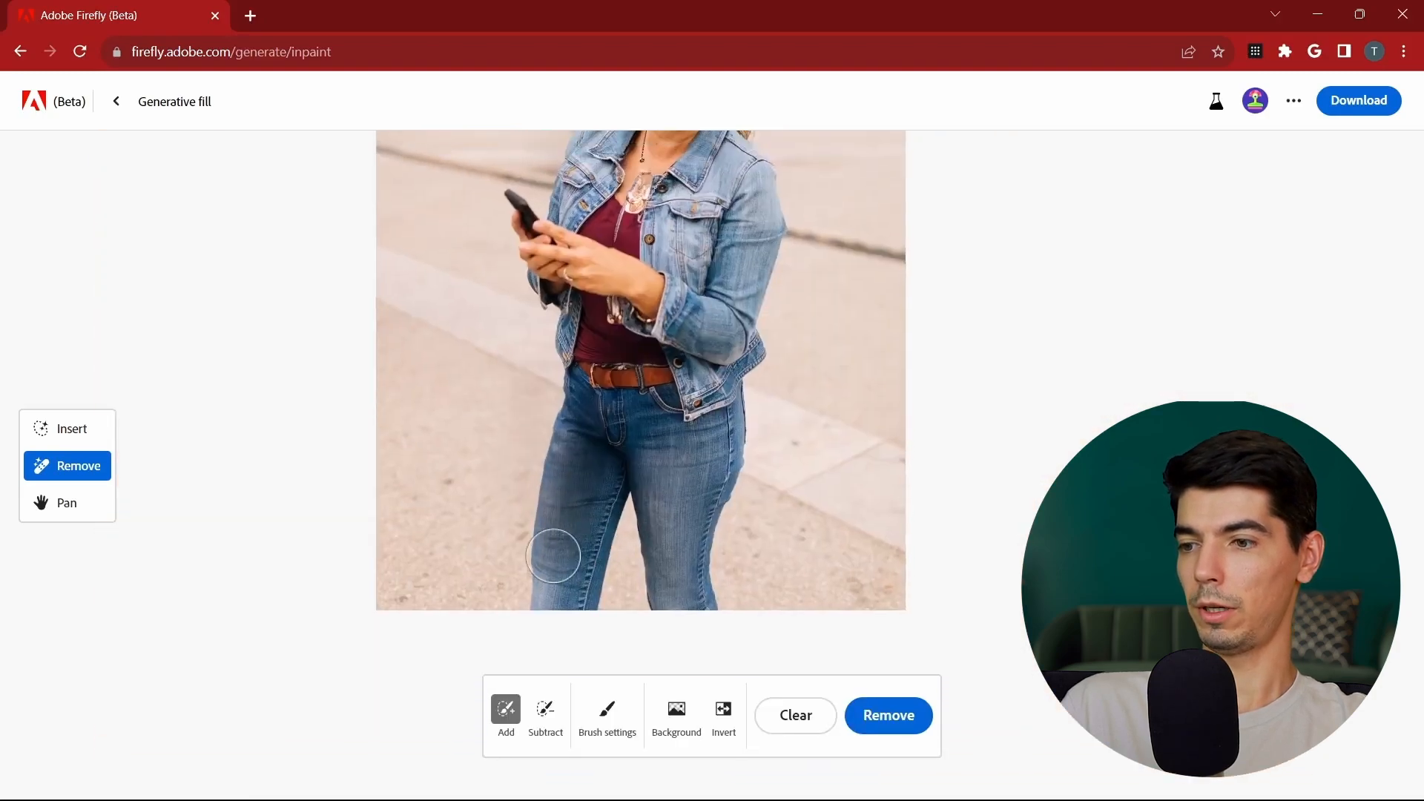
Step: Mask the thigh of the woman's jeans where the bag hung and generate an Insert fill with the prompt "blue jeans"
mouse_move(553, 556)
left_mouse_down()
mouse_move(596, 463)
mouse_move(589, 487)
mouse_move(571, 436)
left_mouse_up()
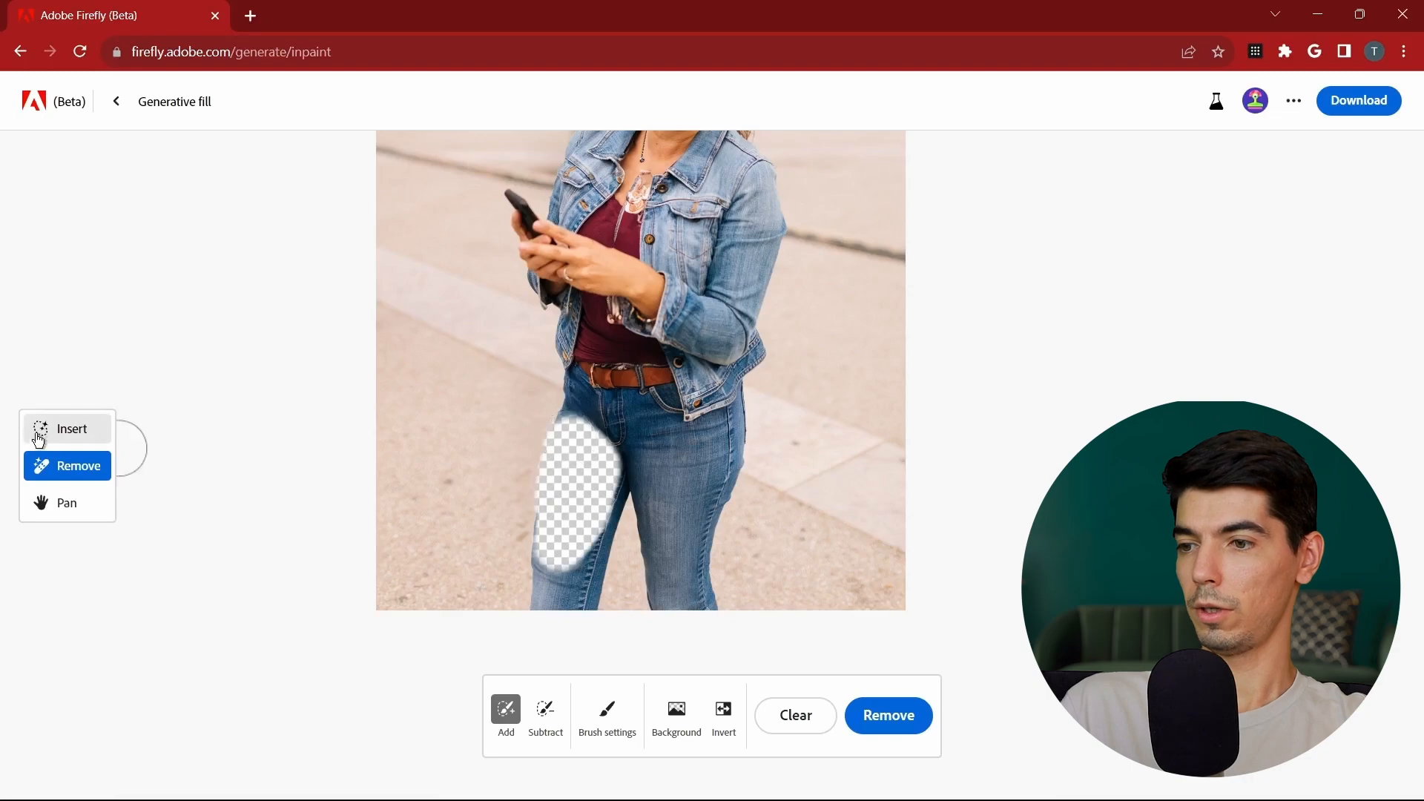
left_click(104, 434)
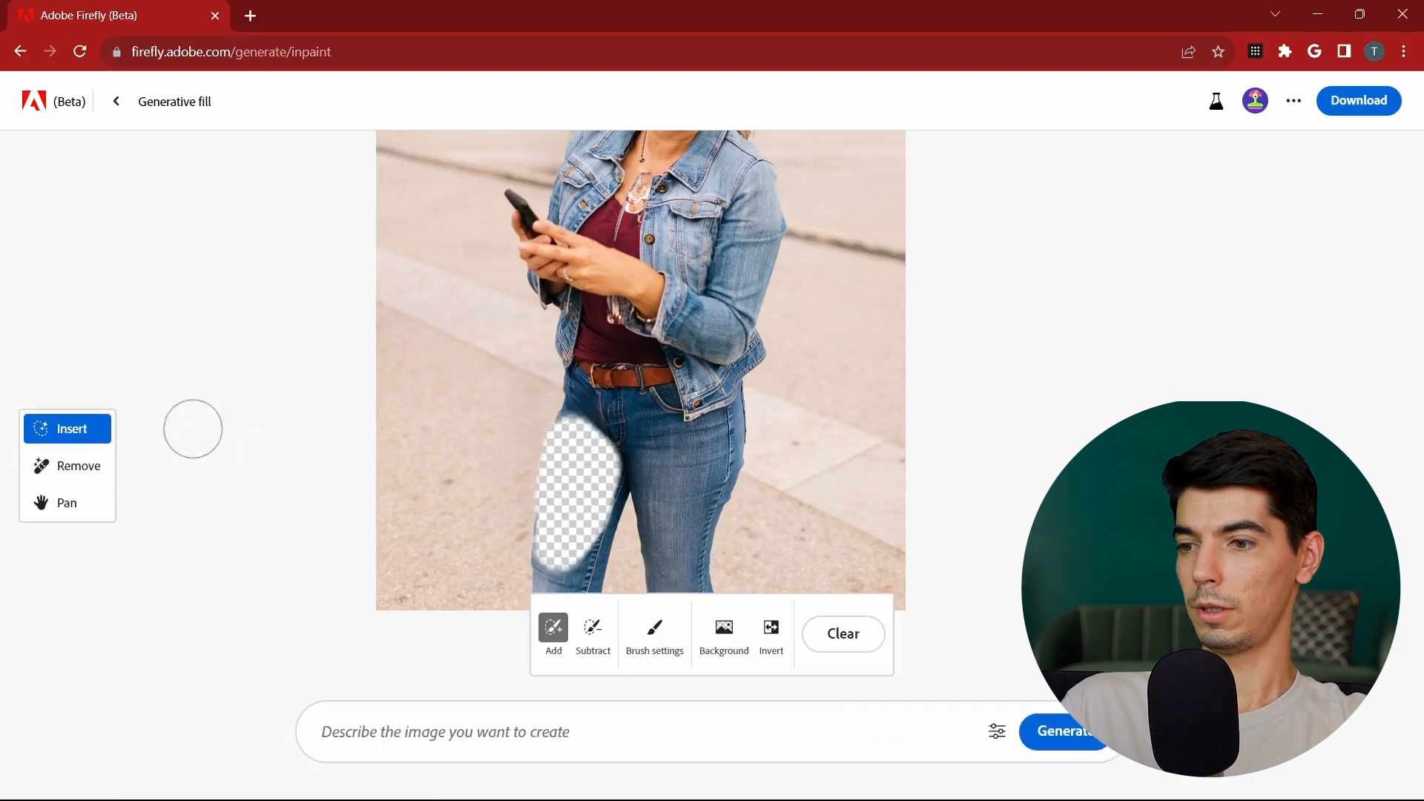
left_click(489, 716)
type("blue jeans")
key("Return")
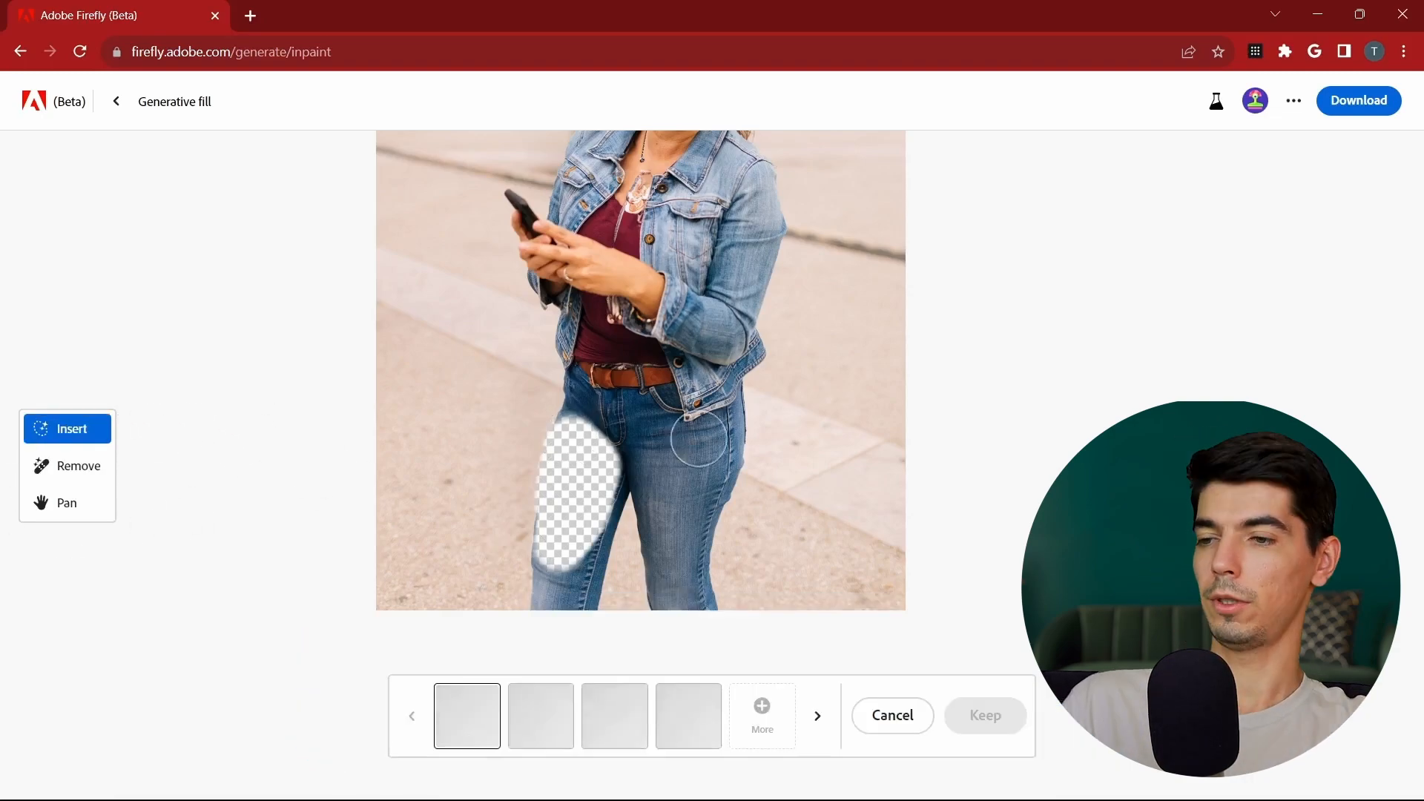
Step: Compare the second, third and fourth "blue jeans" variations on the thigh, and discard the batch
left_click(556, 730)
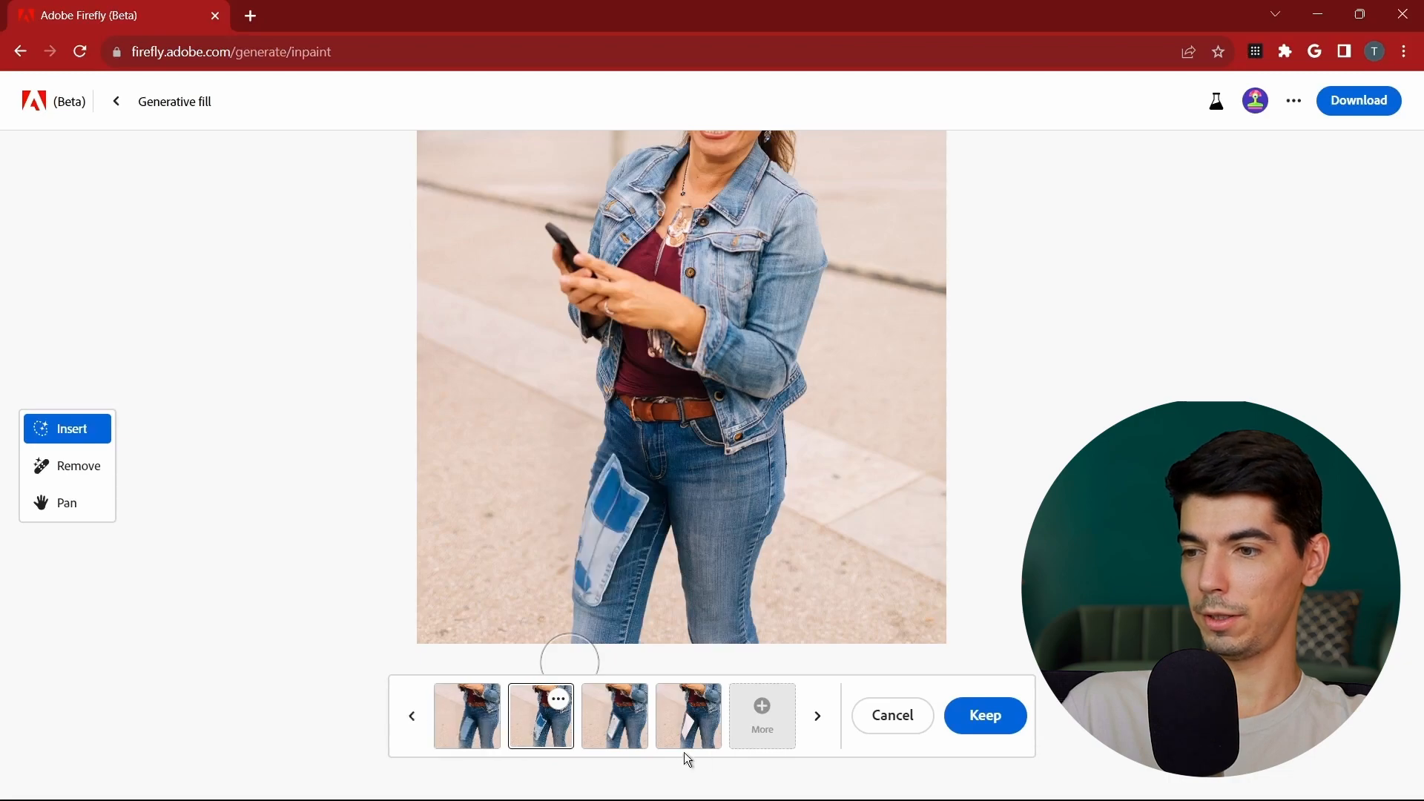
left_click(614, 716)
left_click(688, 716)
left_click(892, 716)
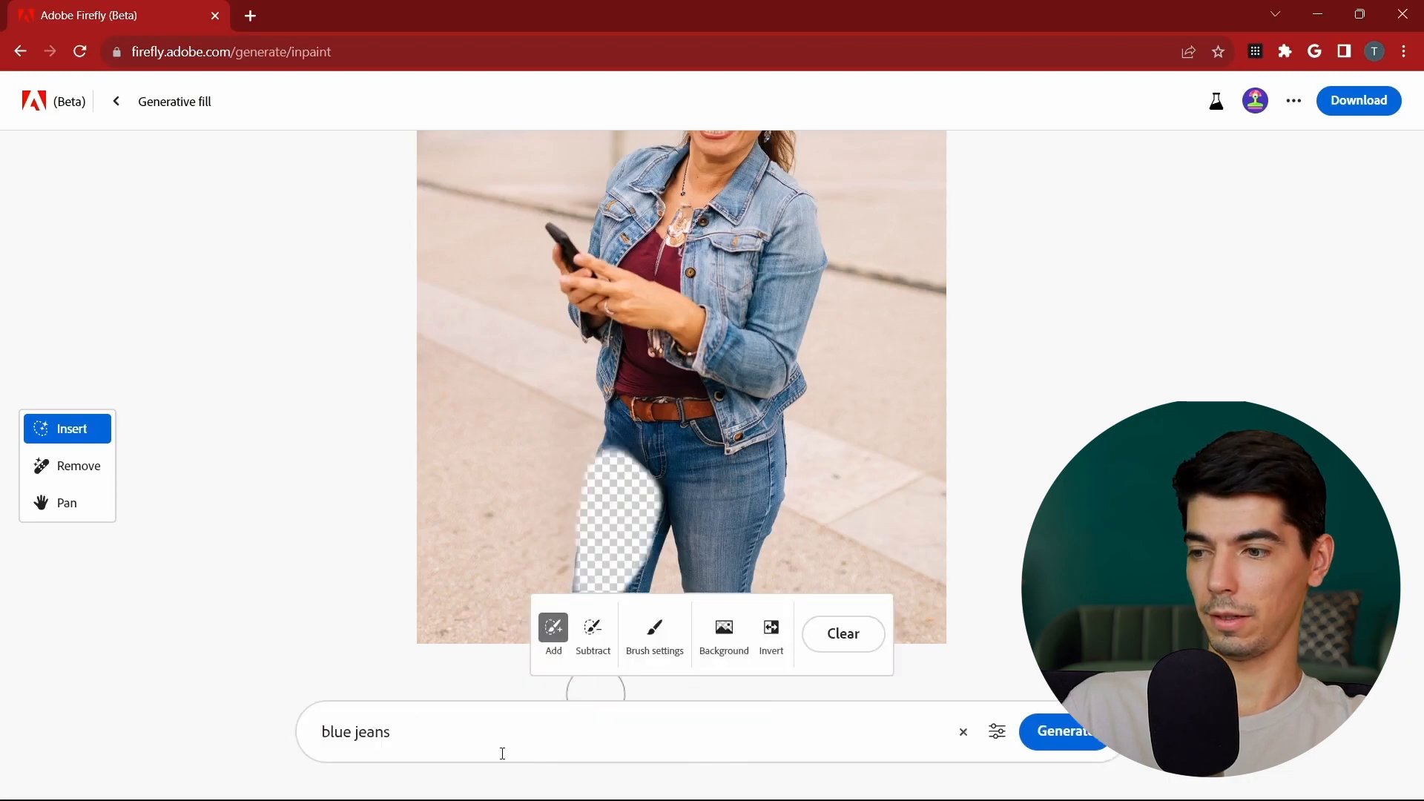
Step: Change the fill prompt to "jeans" and generate new variations for the masked thigh
left_click_drag(397, 738, 314, 740)
type("jeans")
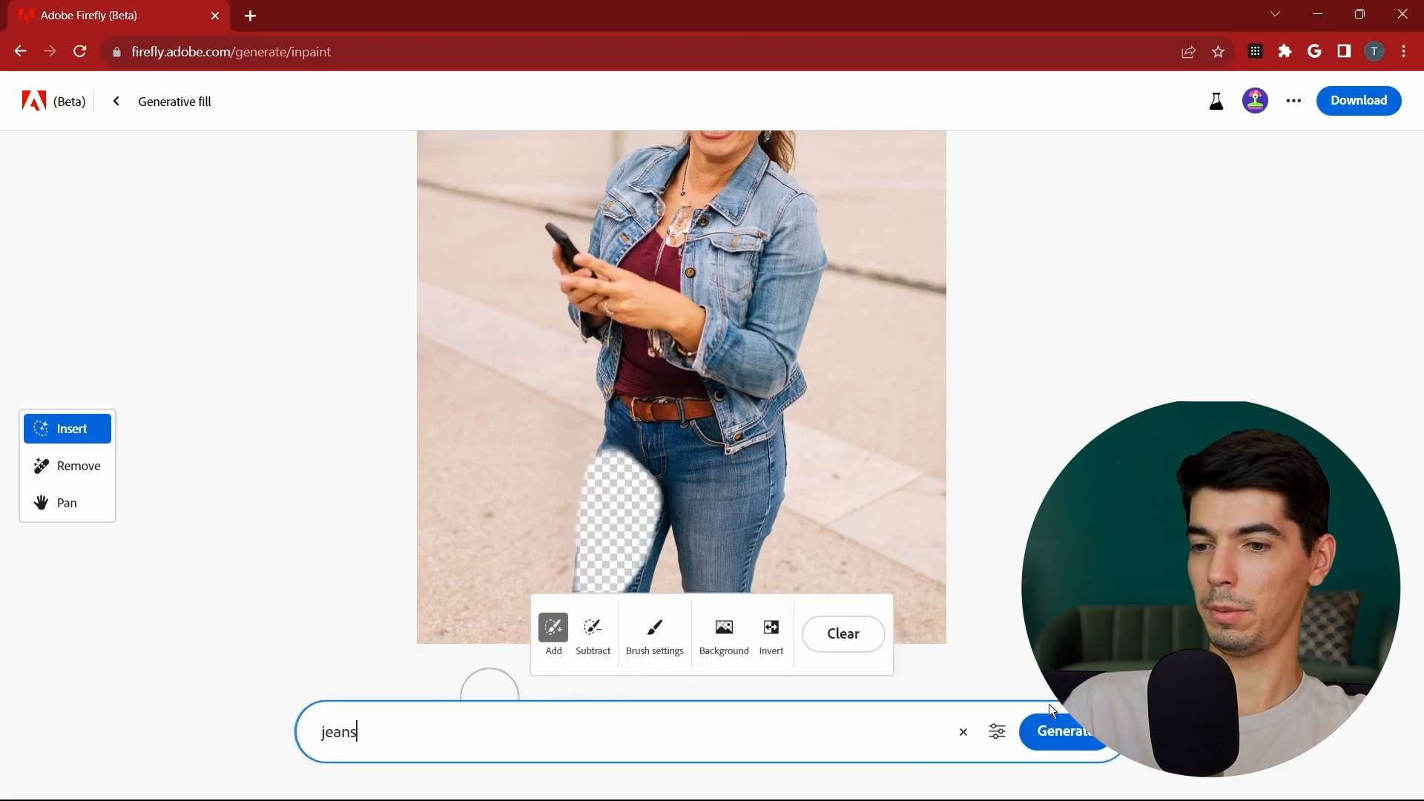
left_click(1053, 730)
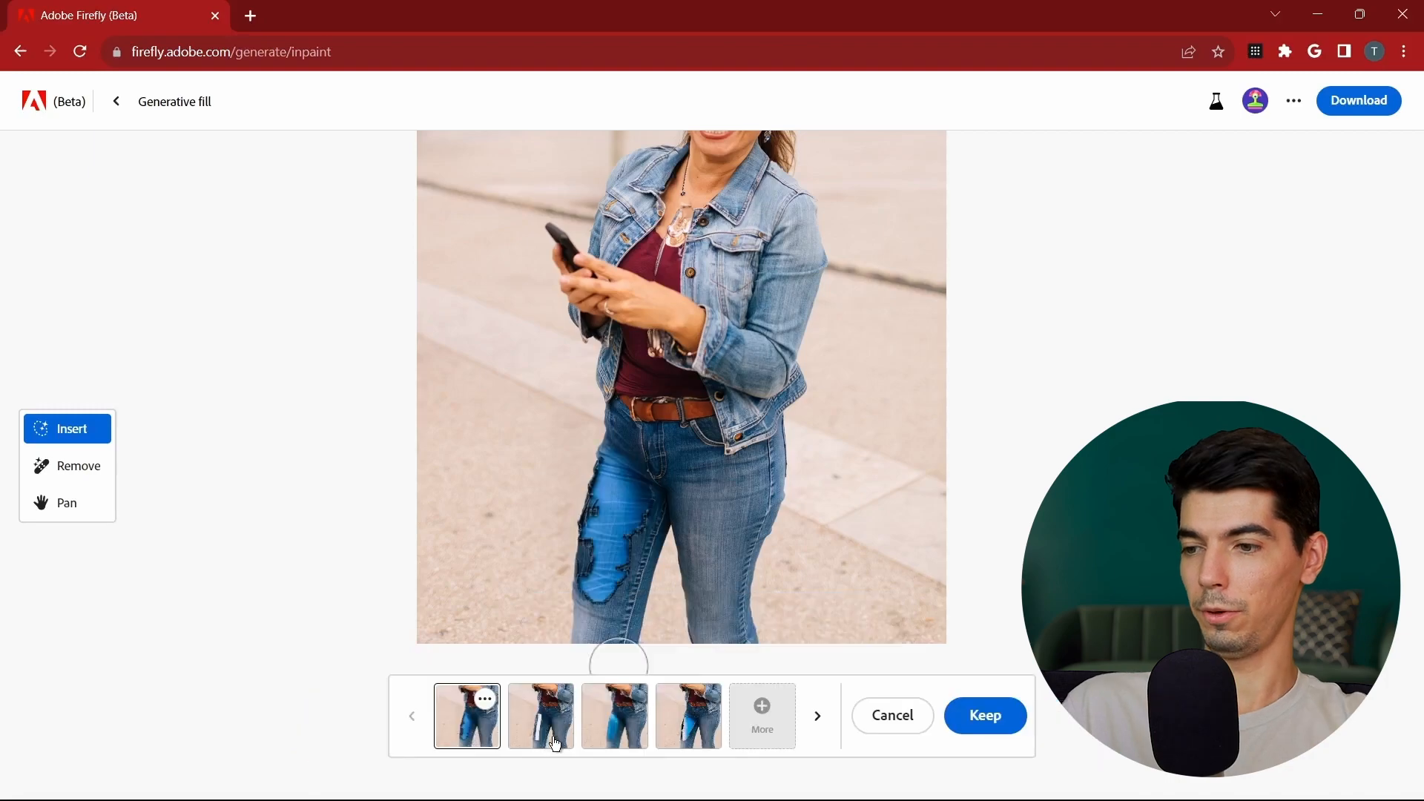
Step: Compare the second, third and fourth "jeans" variations on the masked thigh, and discard the batch
left_click(549, 731)
left_click(623, 730)
left_click(697, 730)
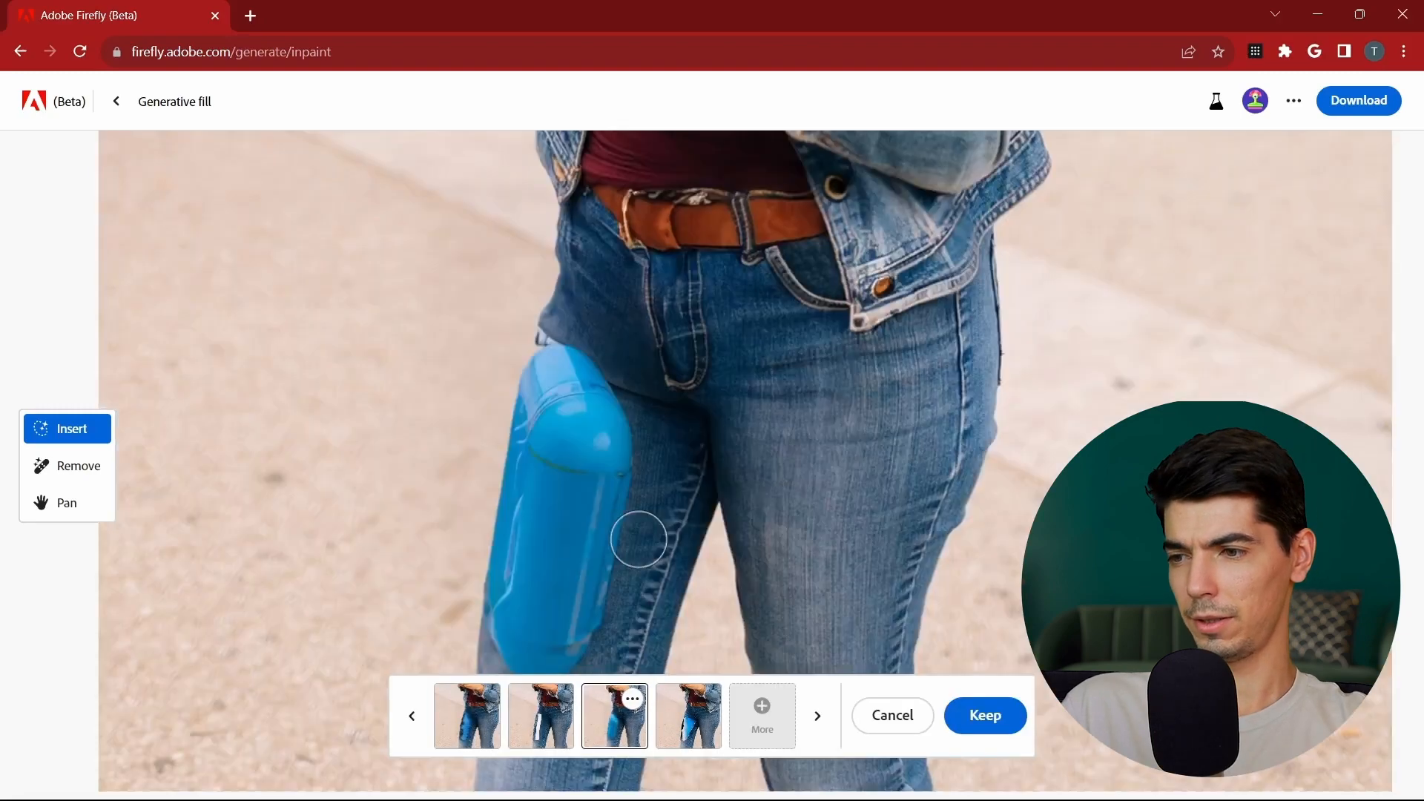
left_click_drag(637, 535, 674, 471)
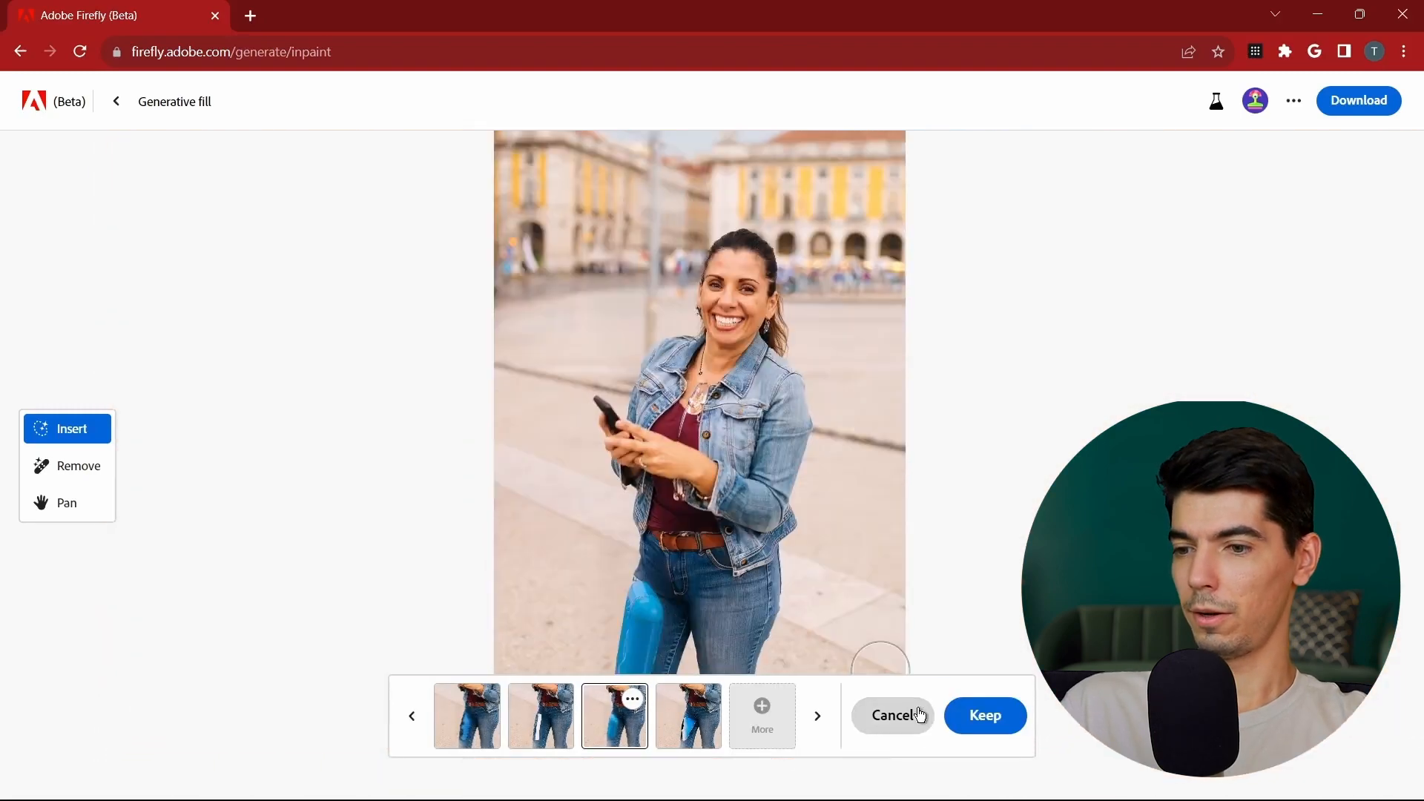
left_click(919, 716)
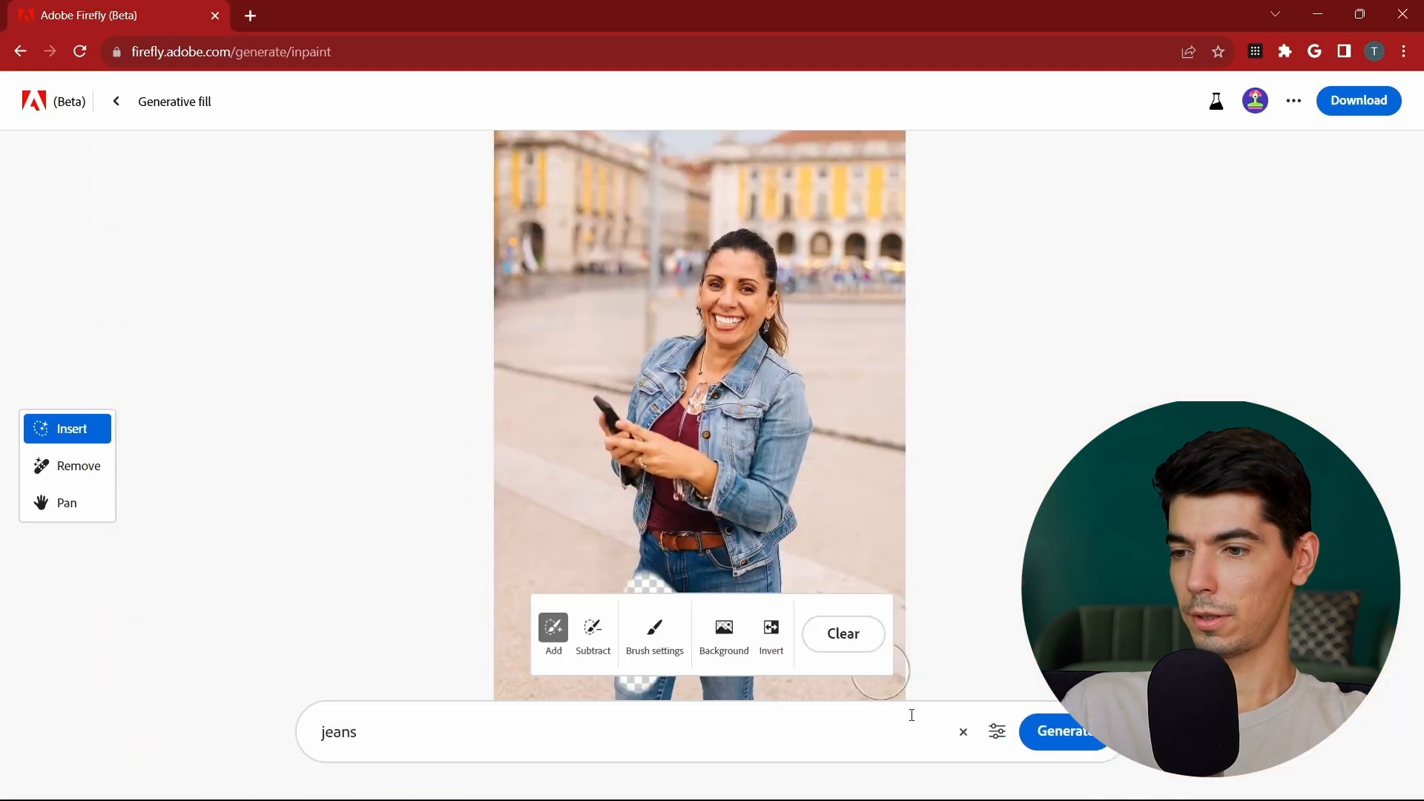
Step: Clear the thigh mask, brush over the patchy area of the thigh with Remove, and generate removal variations
scroll(874, 470, "down", 3)
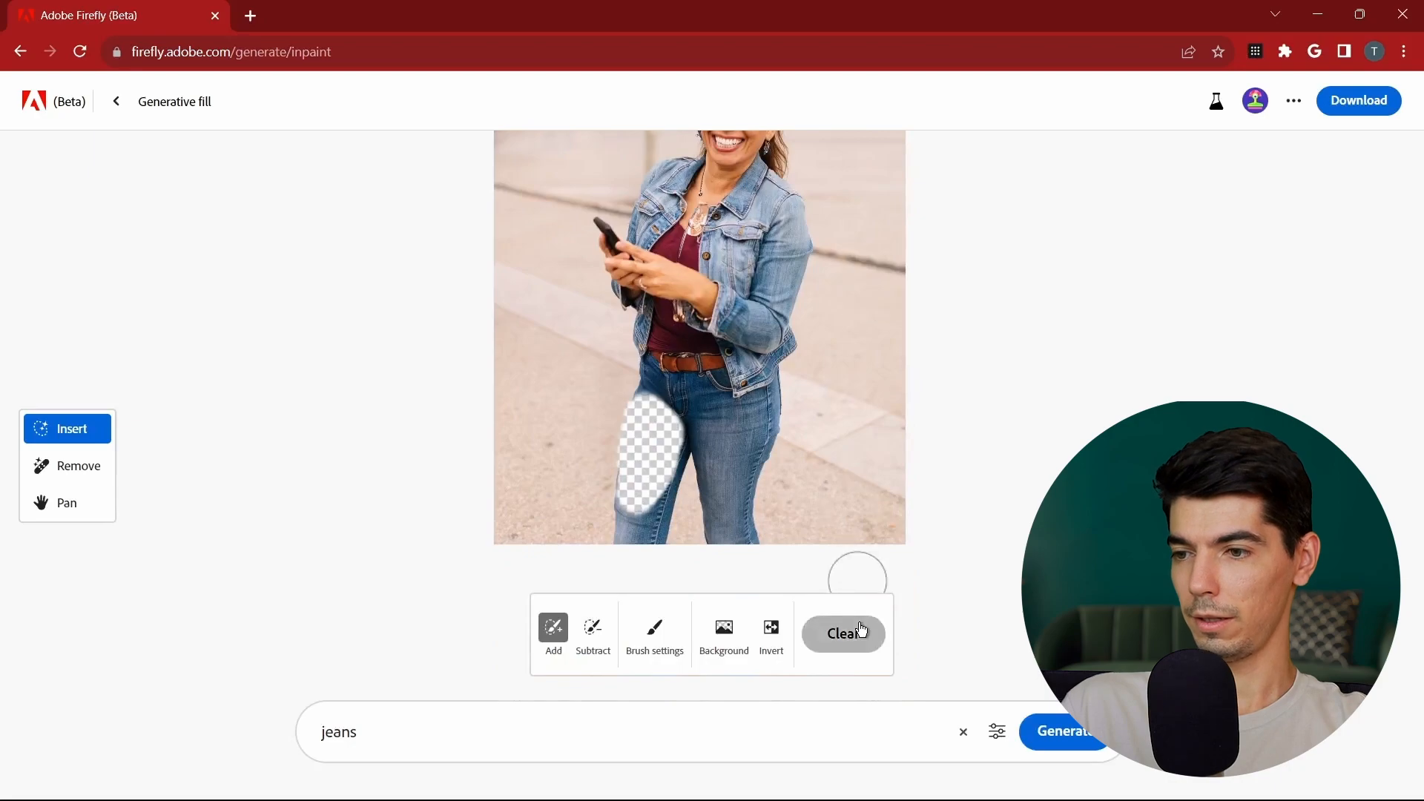
left_click(860, 631)
left_click(78, 466)
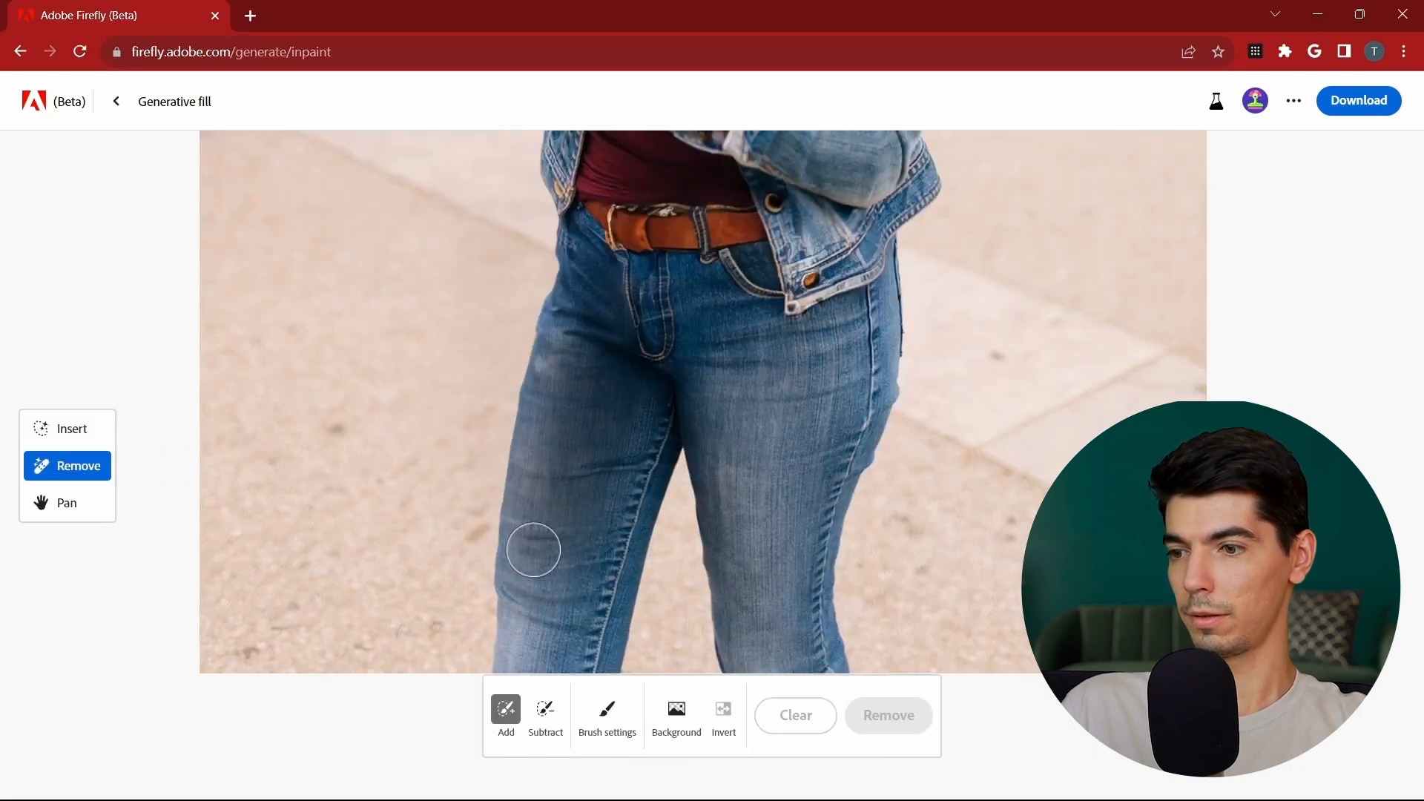
mouse_move(533, 549)
left_mouse_down()
mouse_move(589, 523)
mouse_move(630, 429)
left_mouse_up()
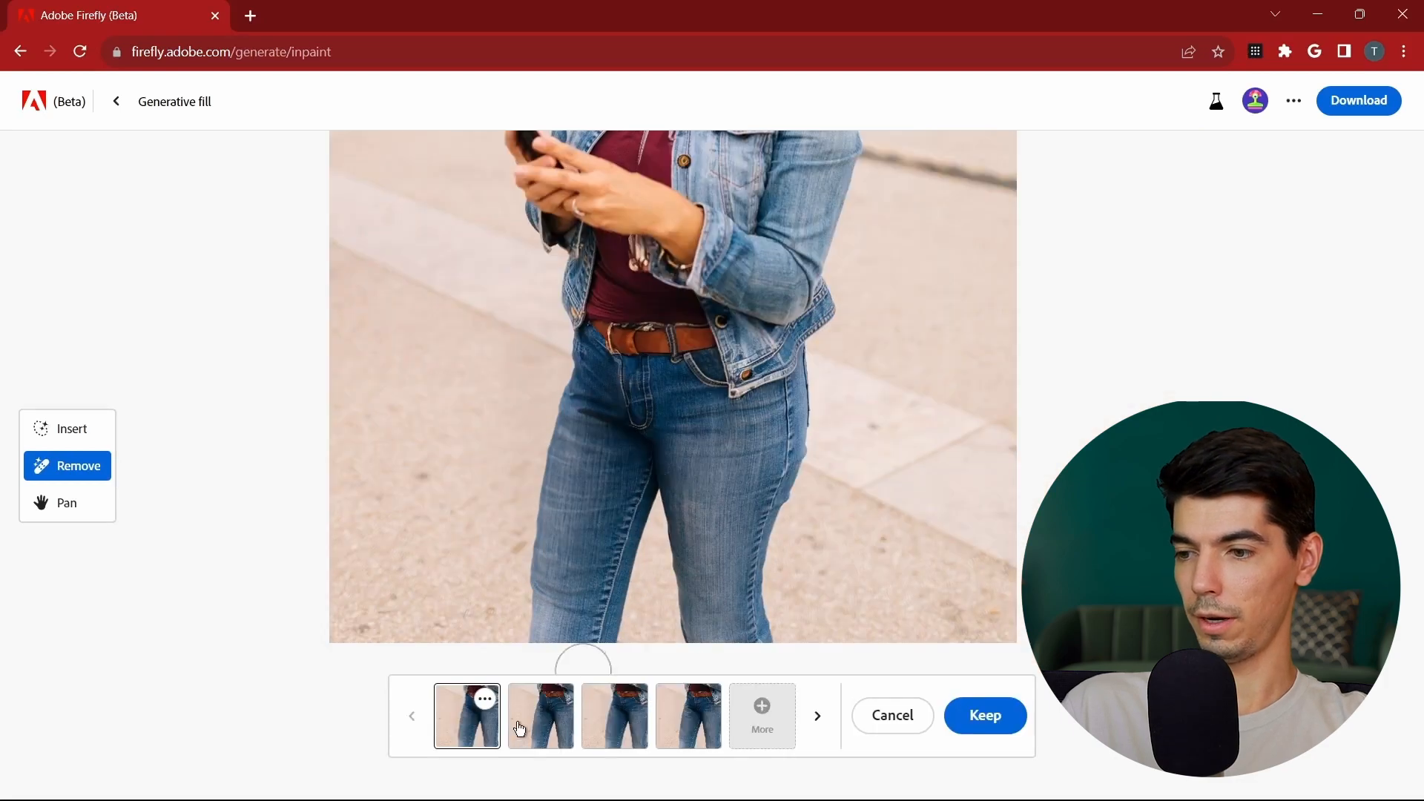
Step: Compare the second, third and fourth thigh-removal variations, and return to the first one
left_click(548, 737)
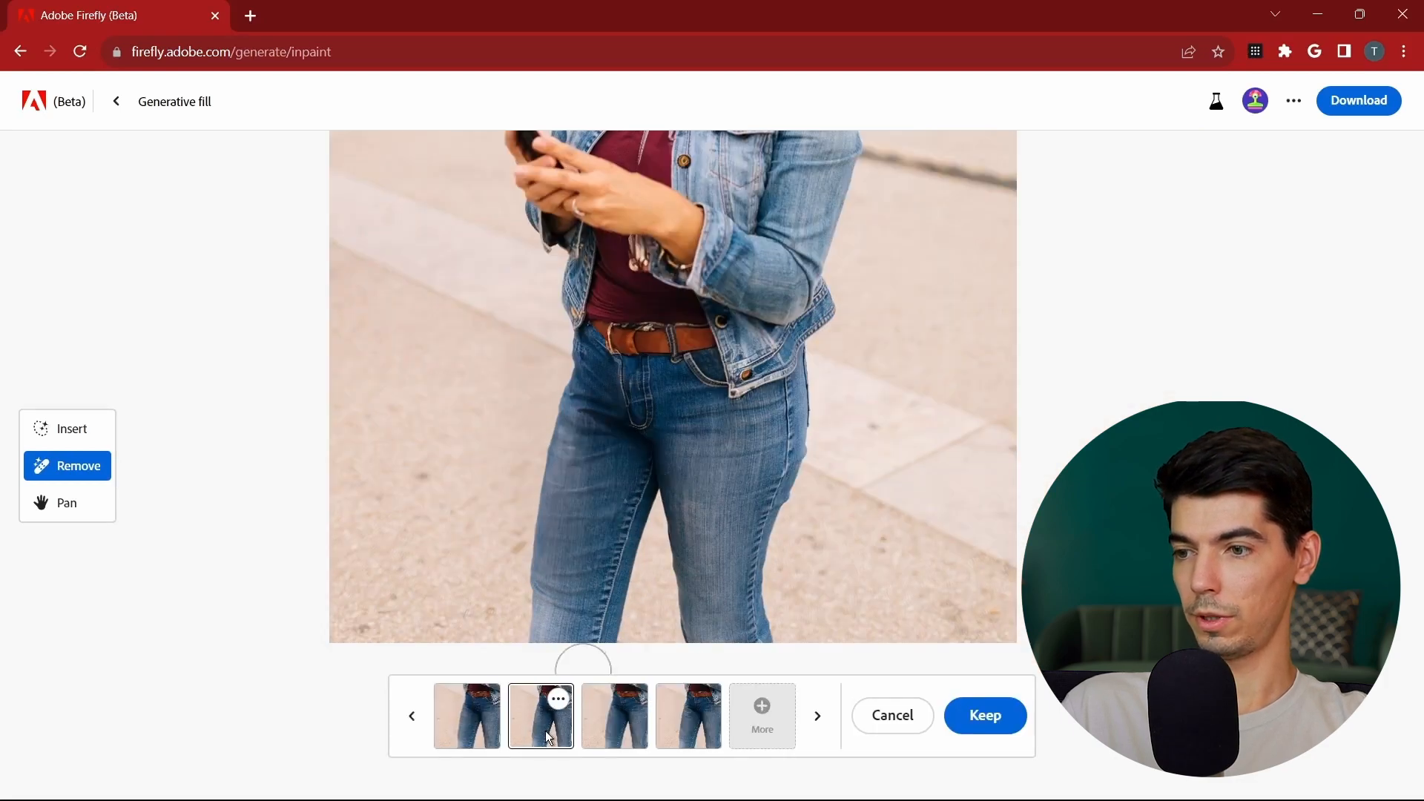
left_click(608, 738)
left_click(683, 740)
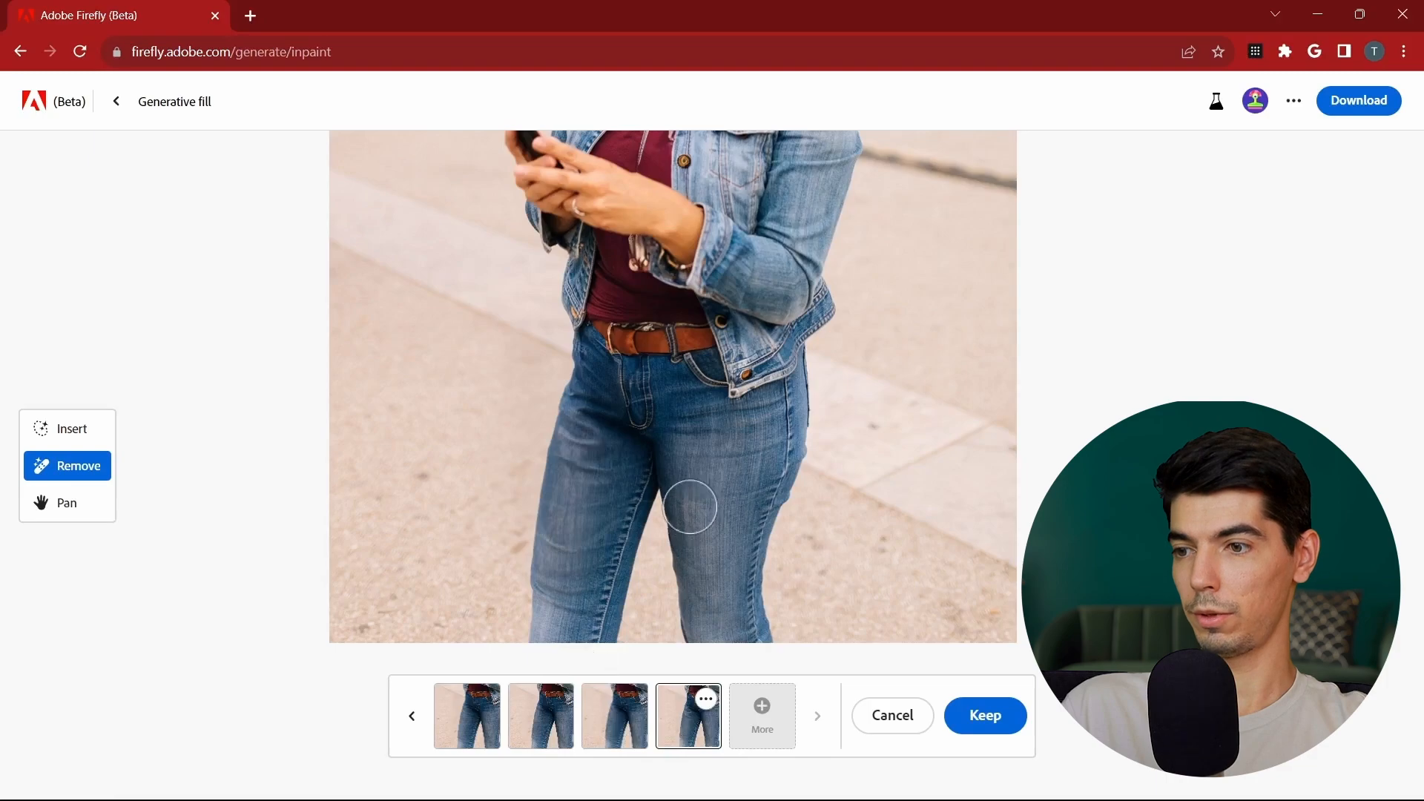
scroll(690, 506, "down", 5)
left_click_drag(690, 508, 616, 576)
left_click(490, 719)
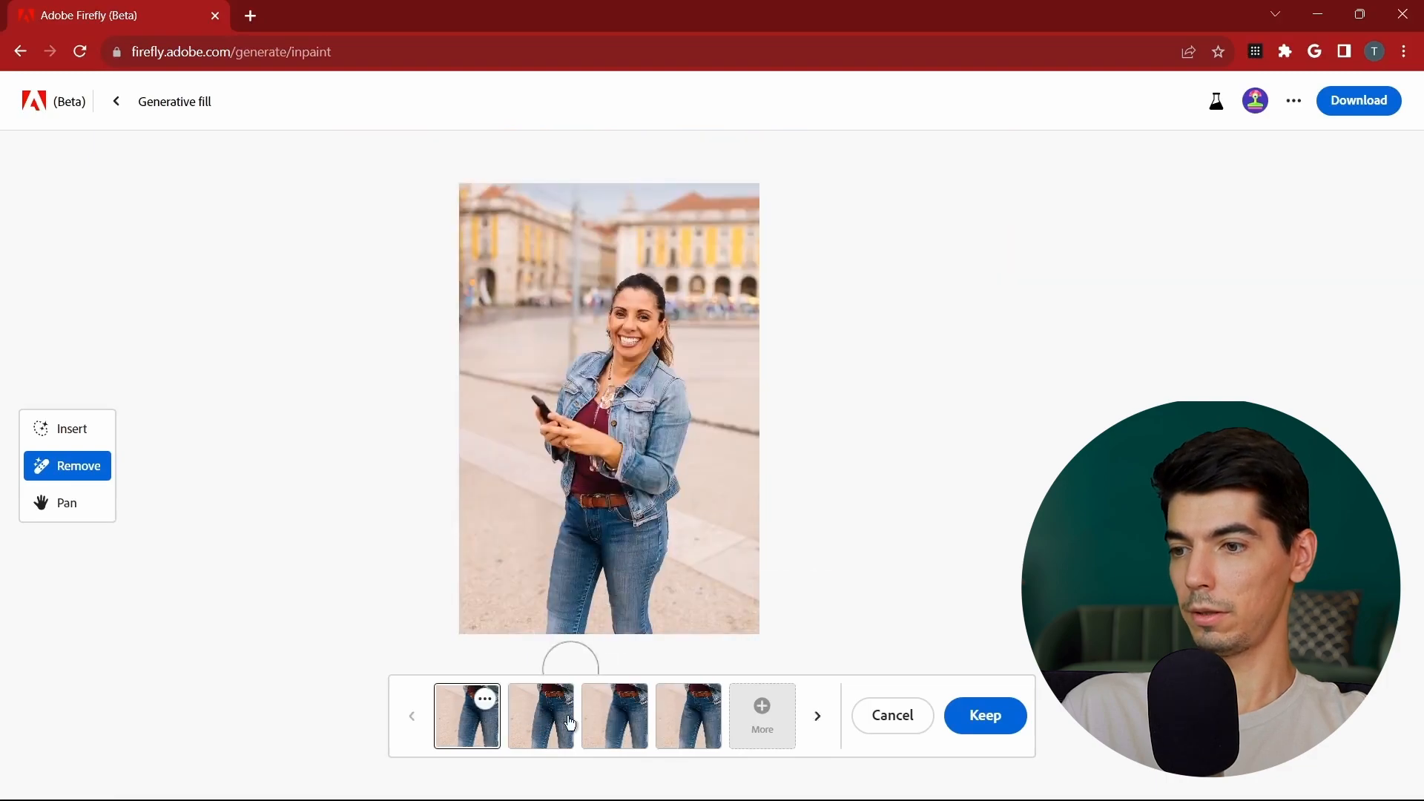
Step: Select the second thigh-removal variation, check the jeans at different magnifications, and keep it
left_click(564, 722)
scroll(575, 521, "down", 4)
scroll(579, 523, "up", 2)
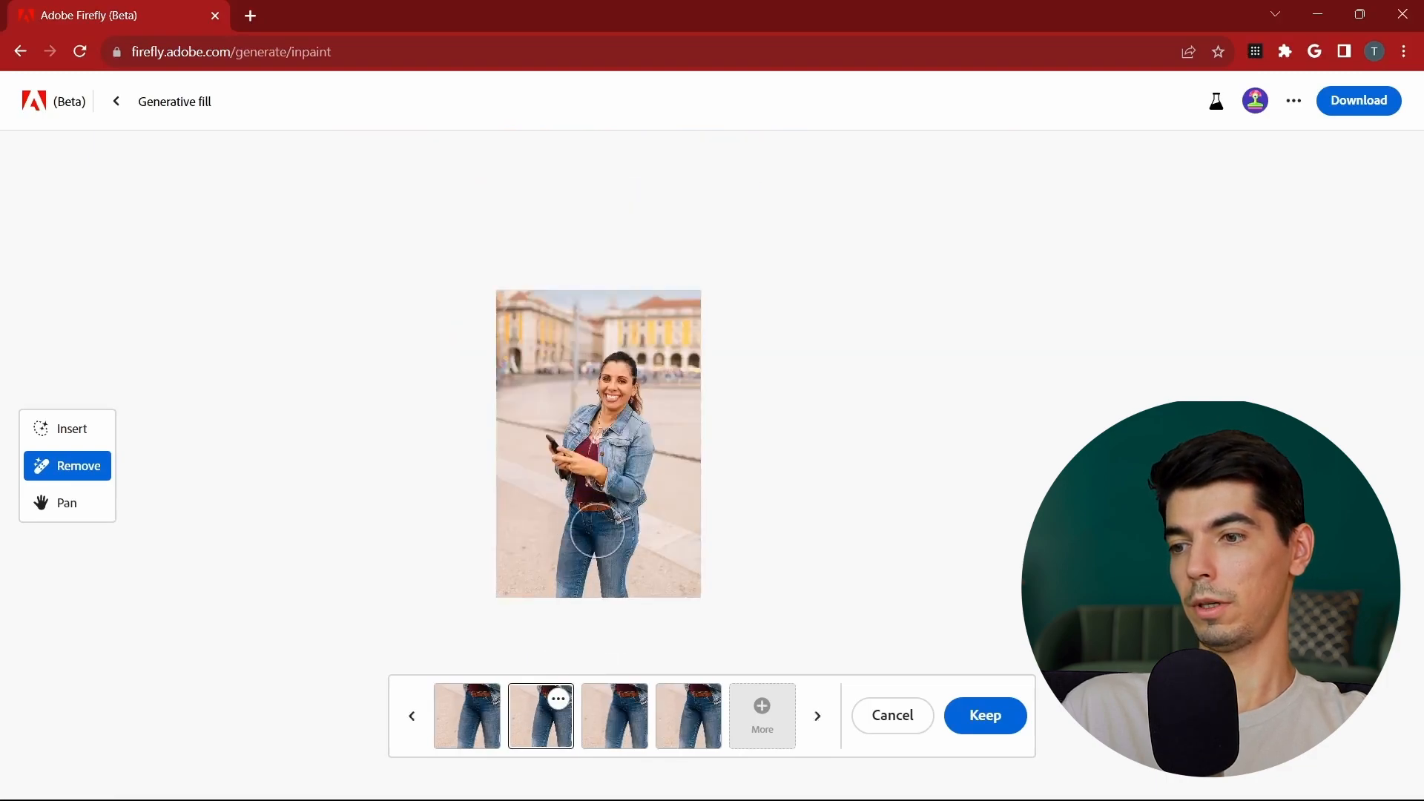
mouse_move(613, 532)
left_mouse_down()
mouse_move(626, 462)
mouse_move(629, 510)
left_mouse_up()
scroll(626, 463, "up", 2)
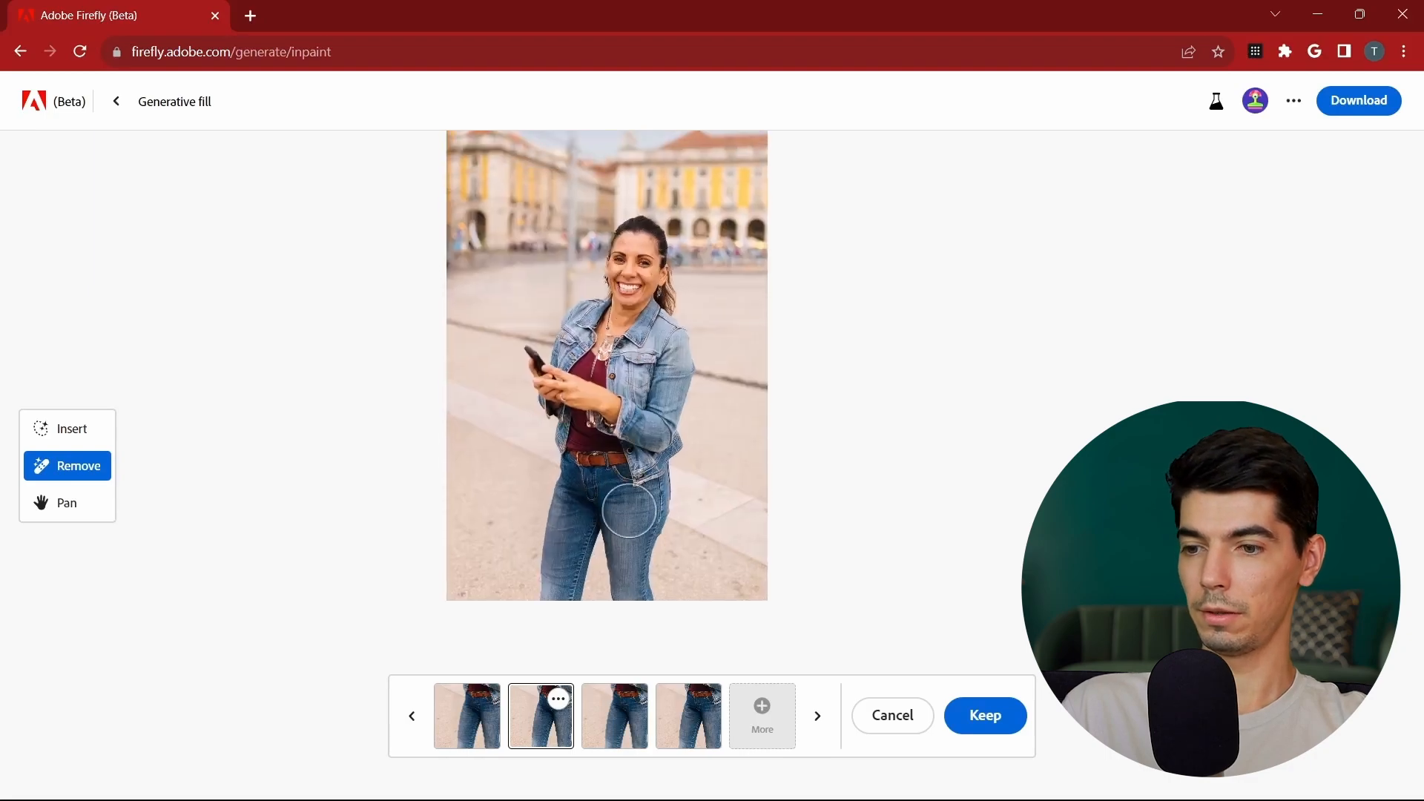
left_click(985, 718)
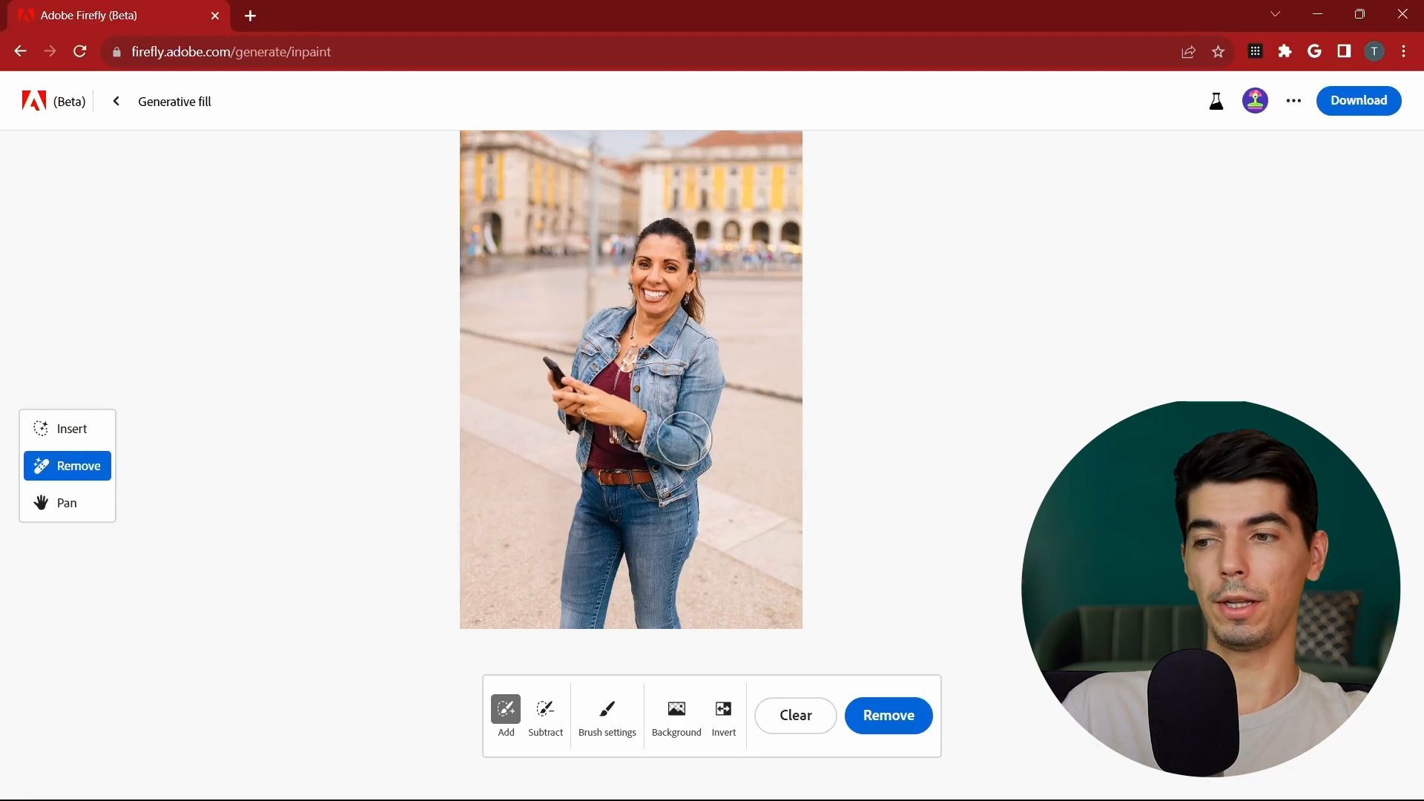
Step: Mask the woman's denim jacket with Insert and generate a fill with the prompt "burgundy tshirt"
scroll(684, 439, "up", 3)
scroll(510, 288, "up", 2)
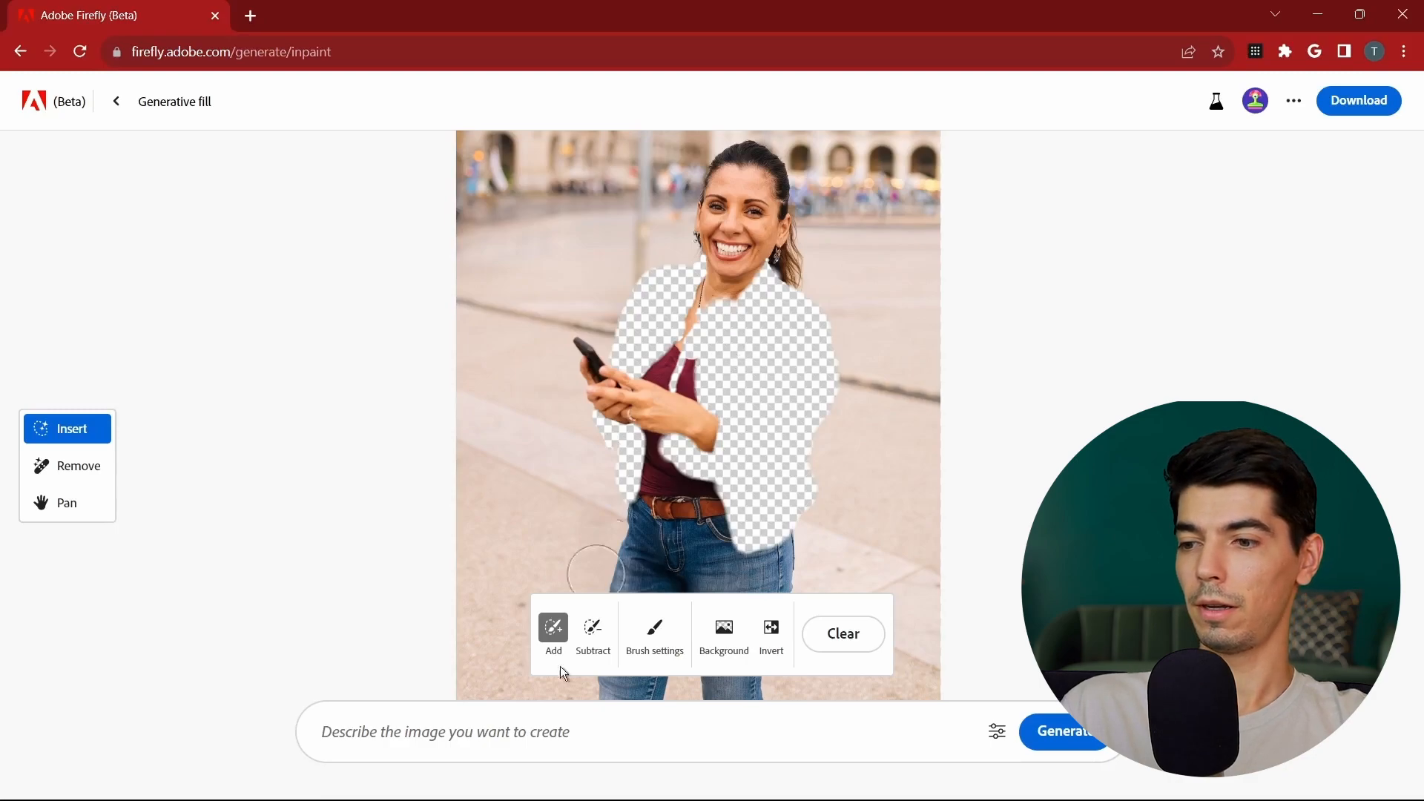
left_click(424, 741)
type("b")
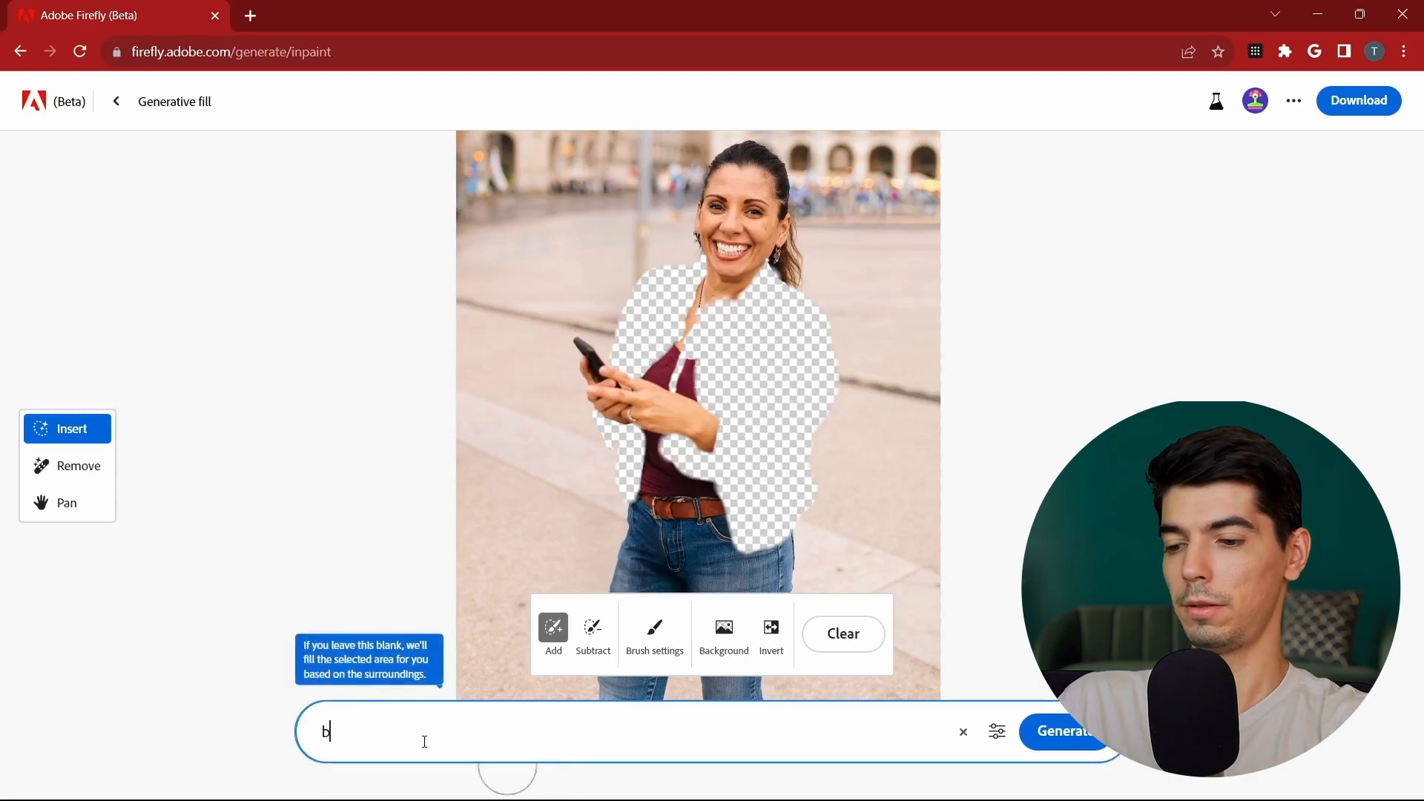
type("urgundy tshirt")
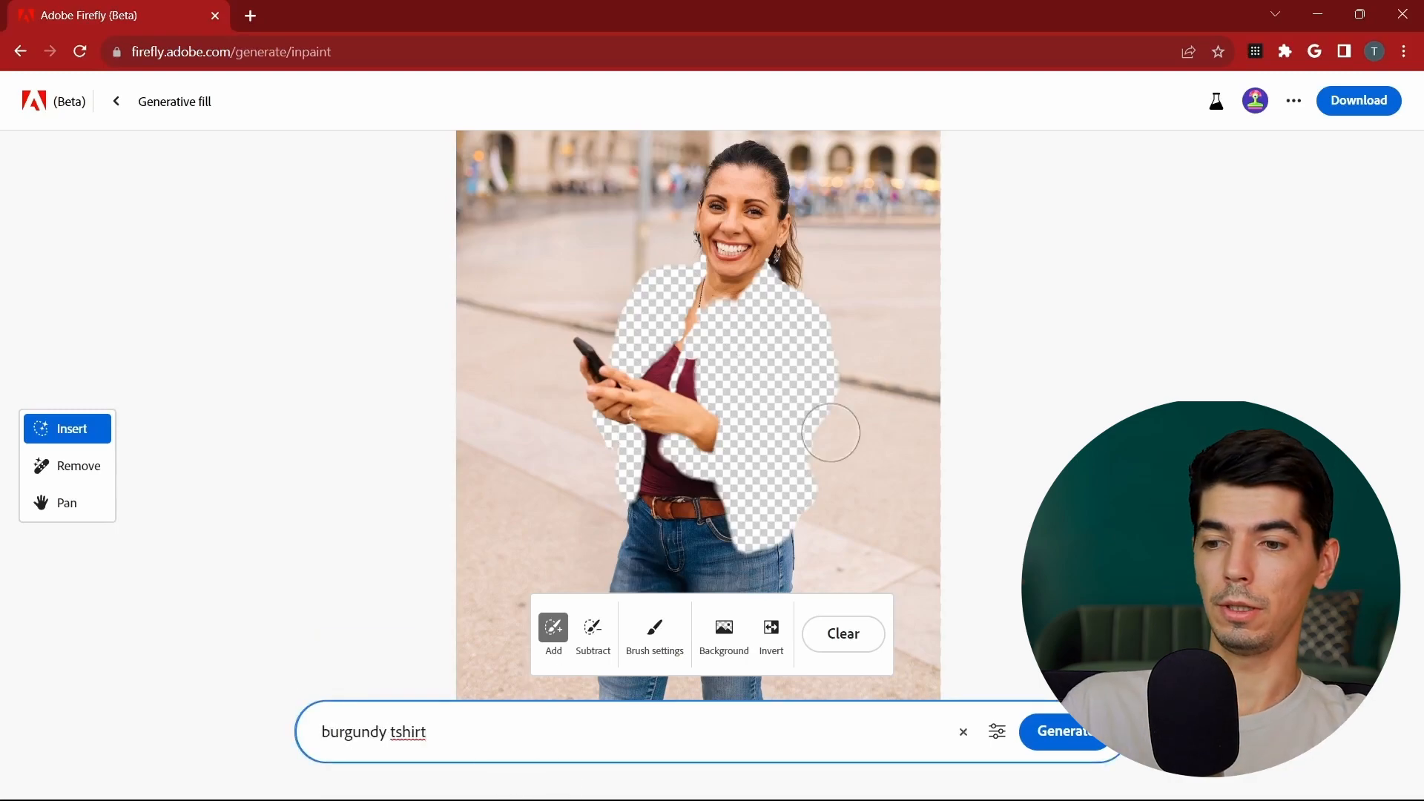
left_click(1076, 739)
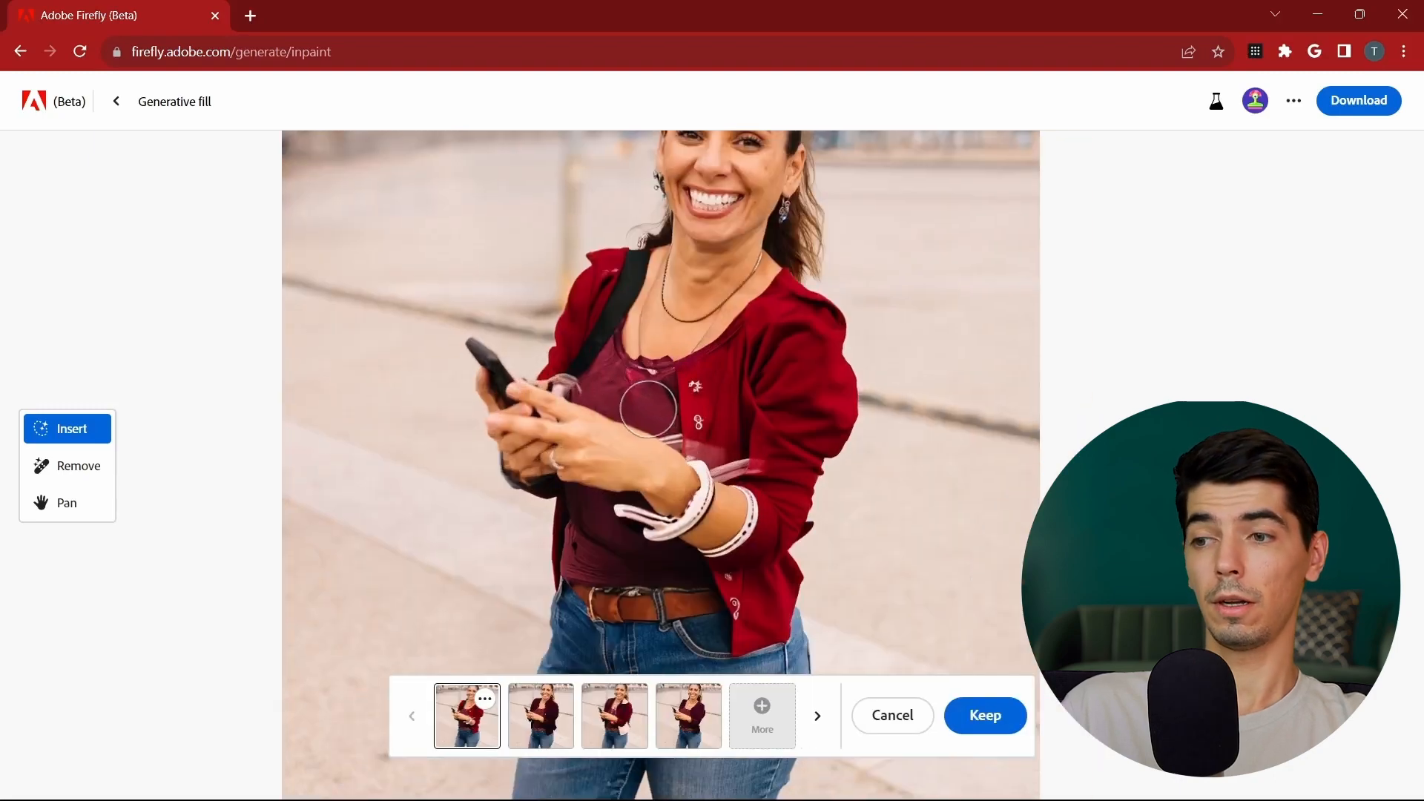
Step: Select the second "burgundy tshirt" variation and examine its collar, shoulder and sleeves at different magnifications
left_click(543, 723)
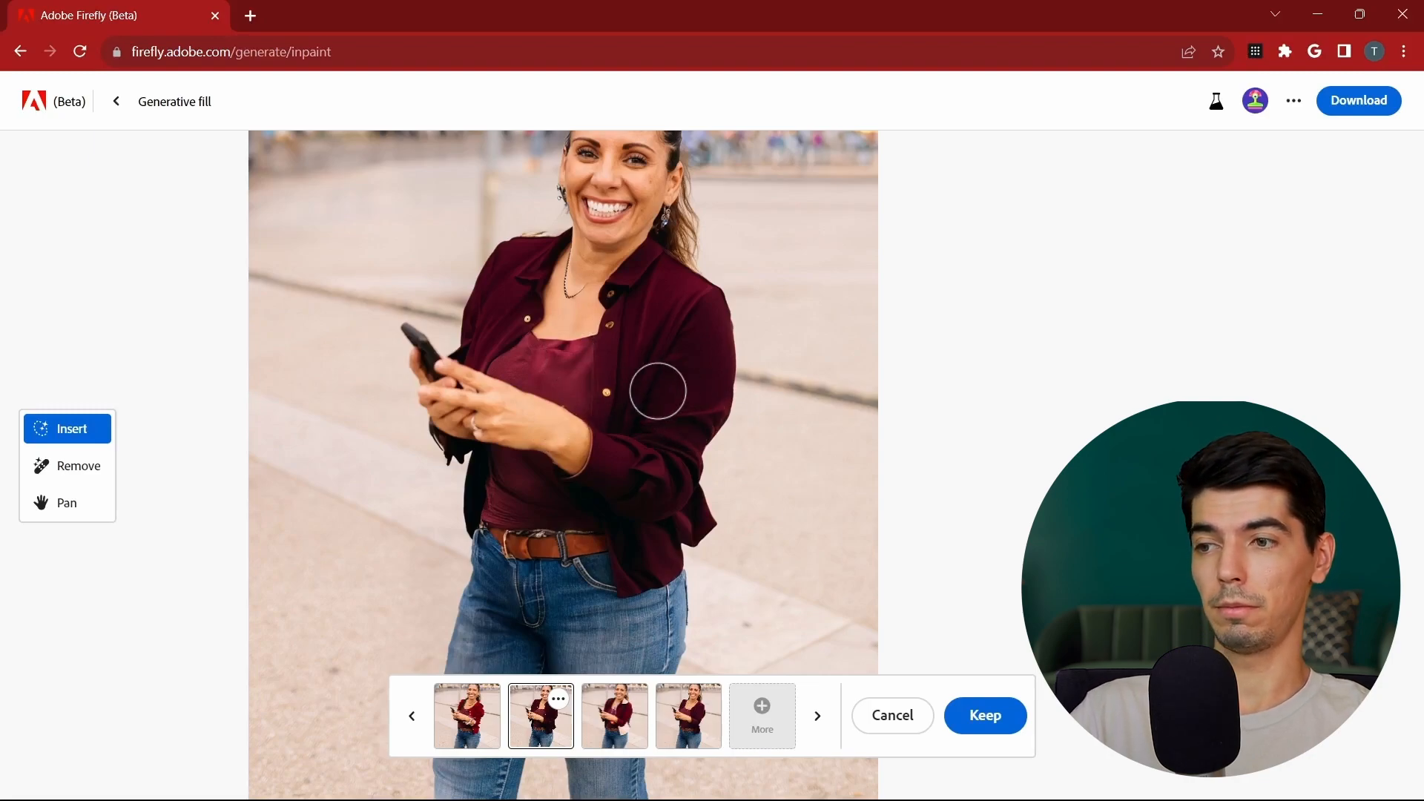
scroll(528, 295, "up", 5)
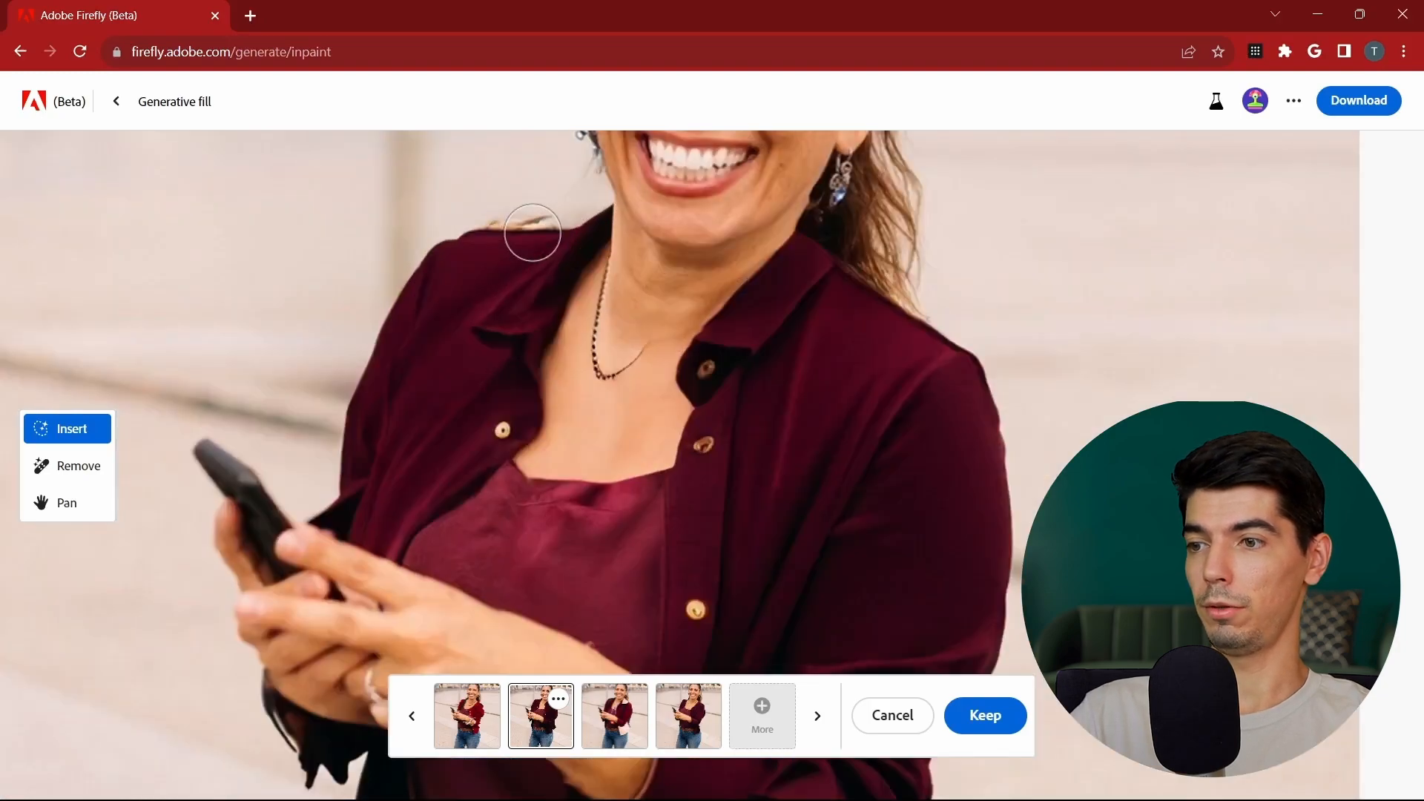
scroll(525, 323, "down", 5)
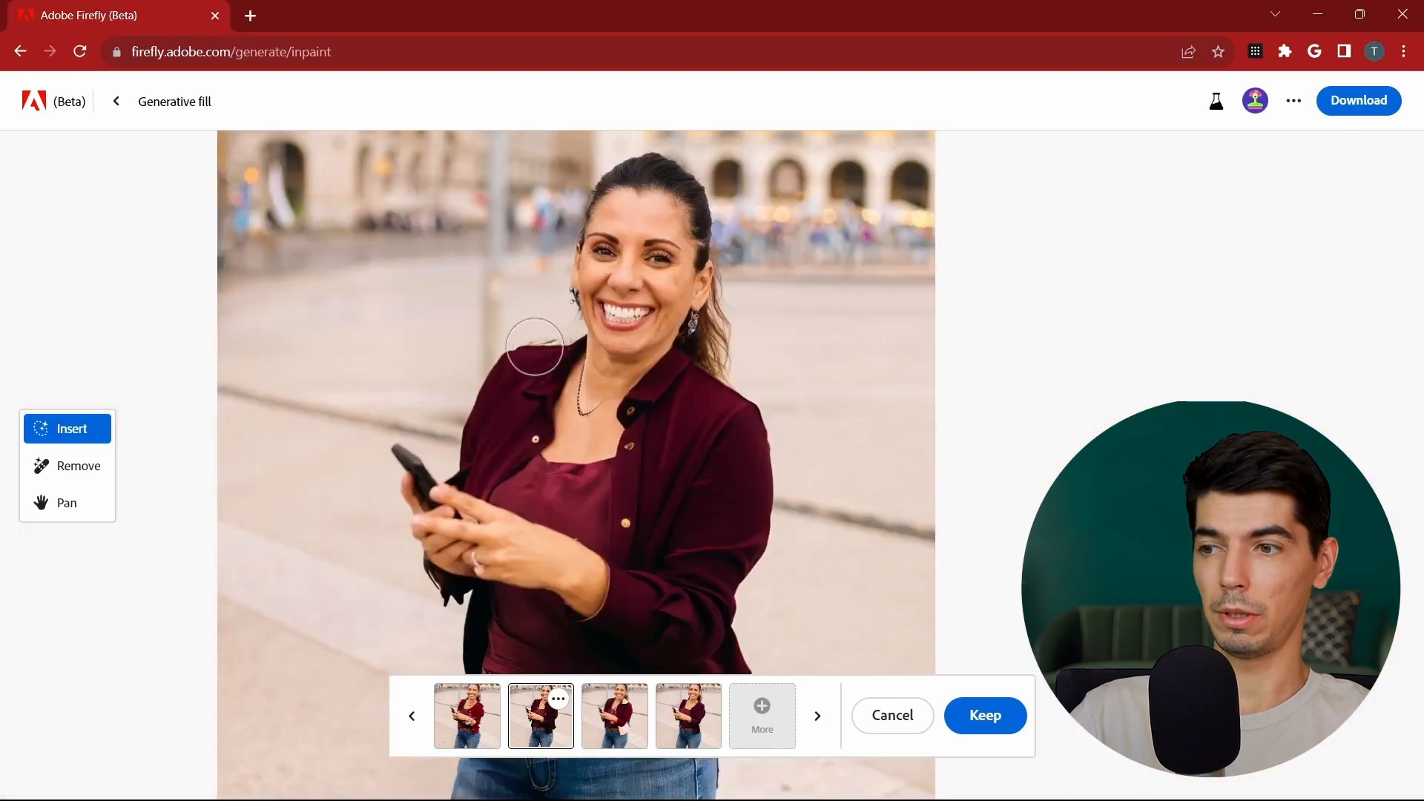
left_click_drag(689, 494, 690, 460)
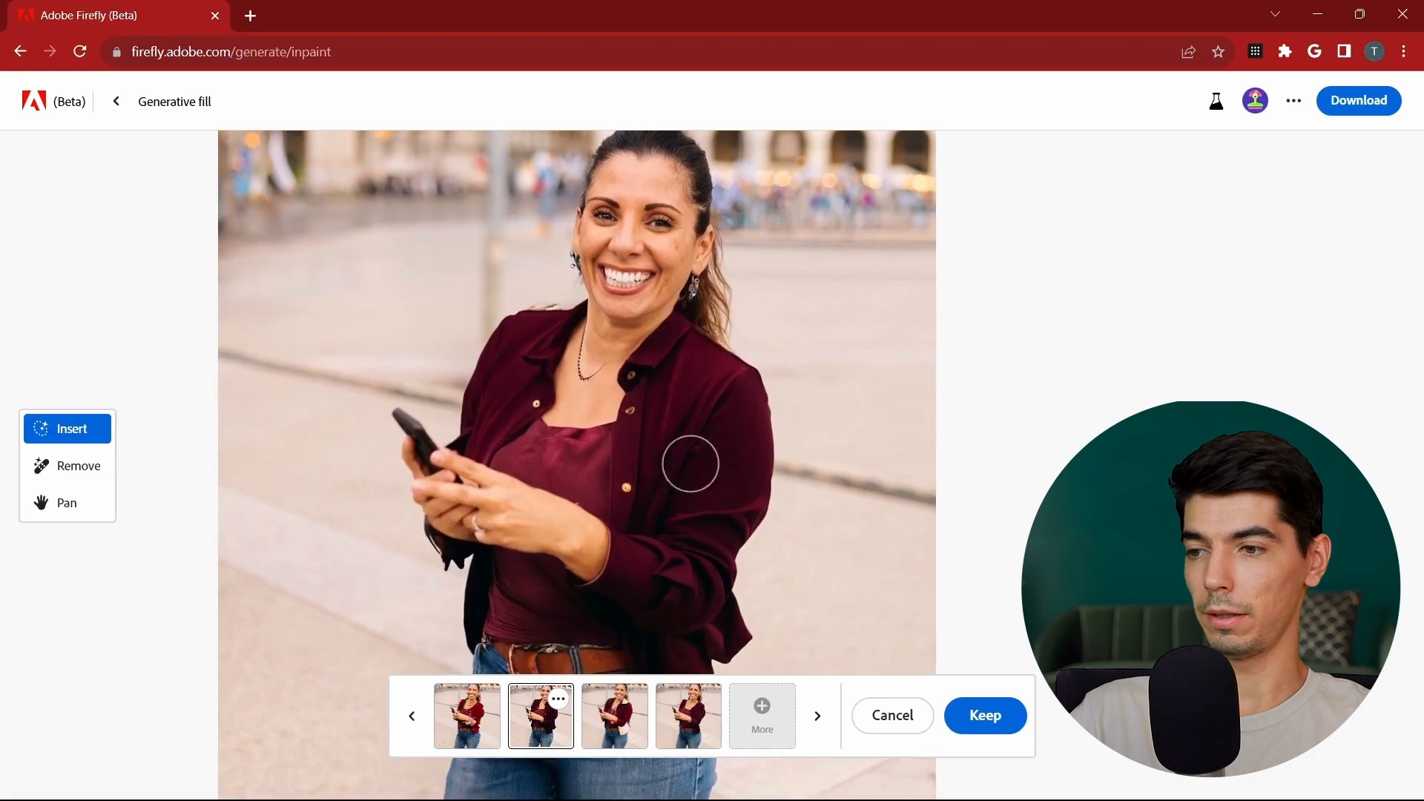
scroll(690, 490, "down", 4)
scroll(660, 557, "up", 2)
Step: Compare the third and fourth "burgundy tshirt" variations with the second one, viewing the whole photo
left_click(614, 716)
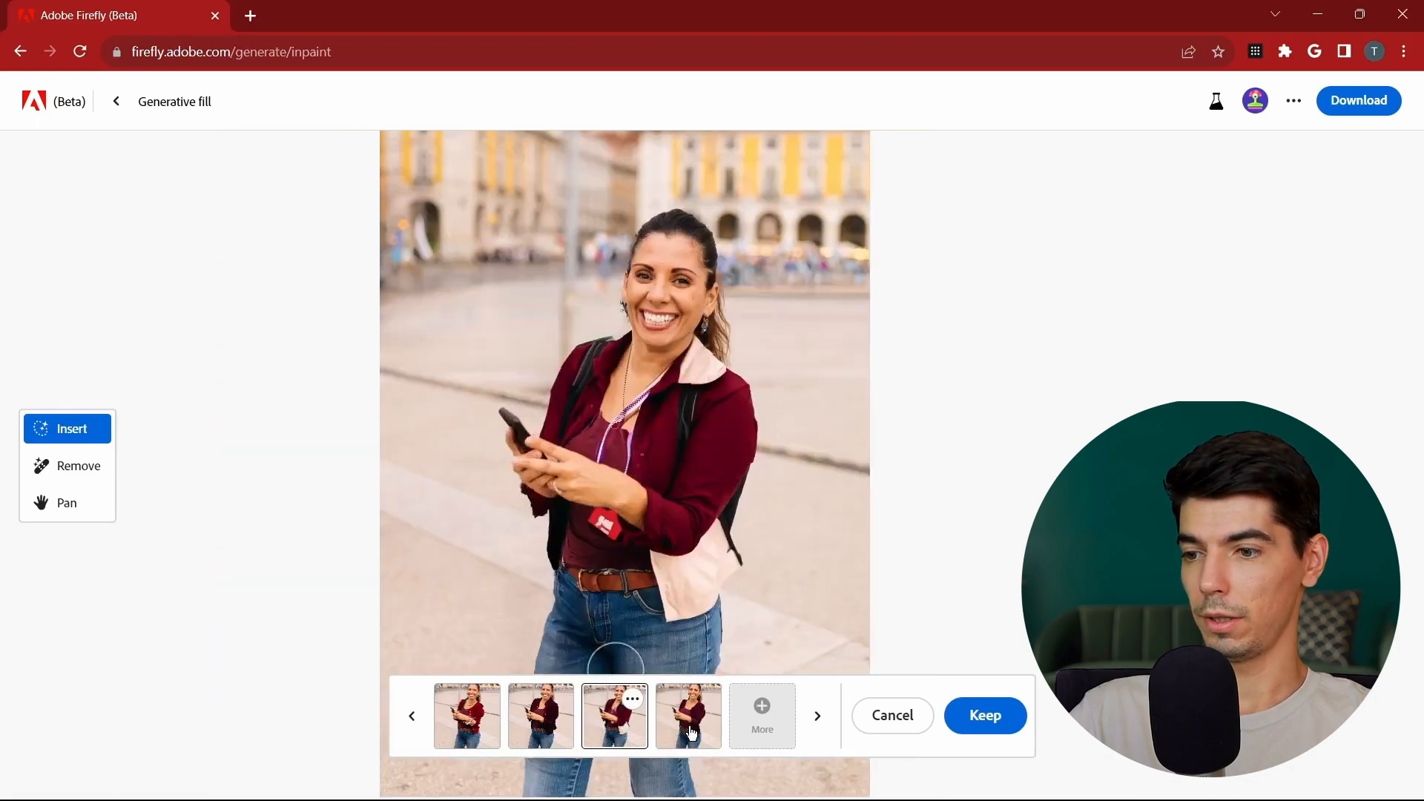
left_click(691, 733)
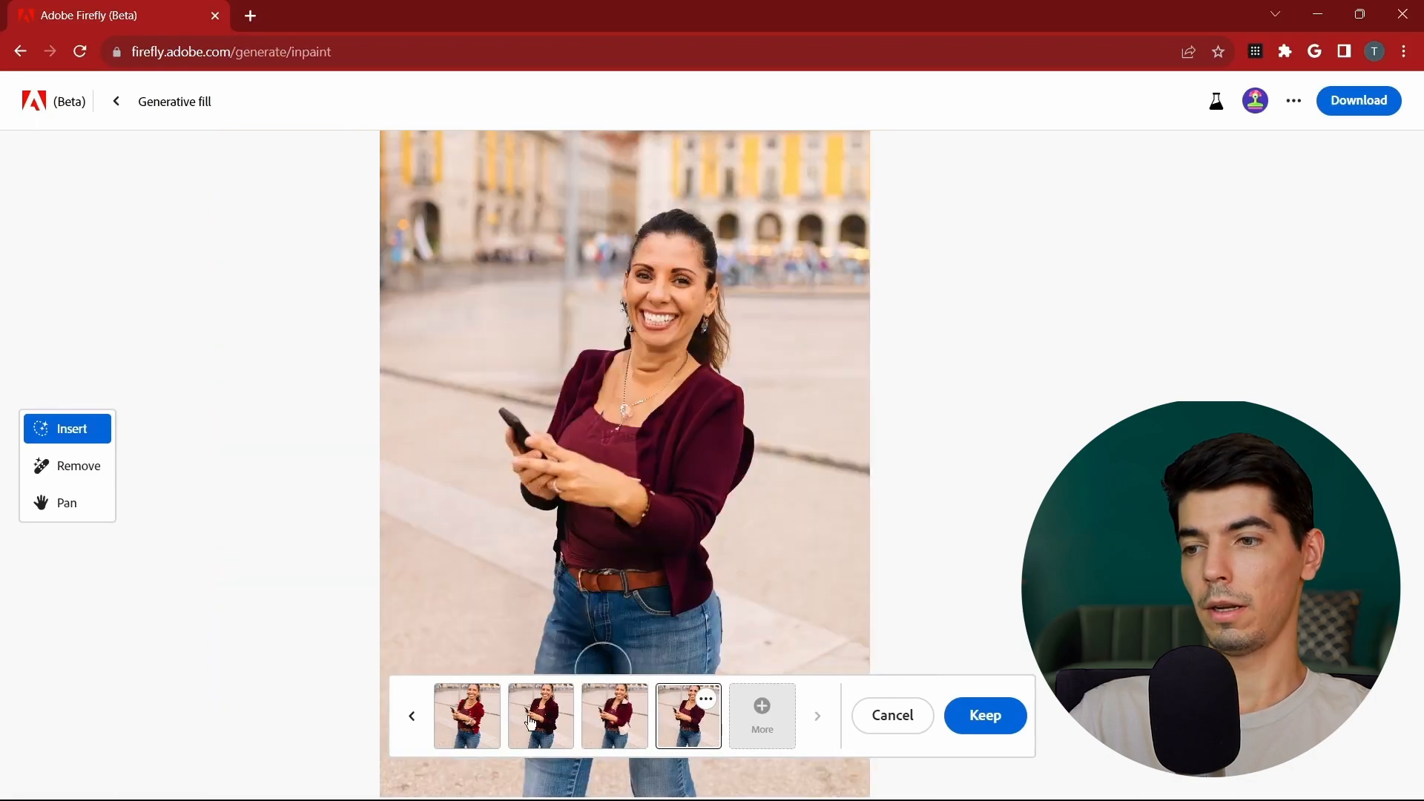
left_click(532, 723)
scroll(703, 516, "down", 3)
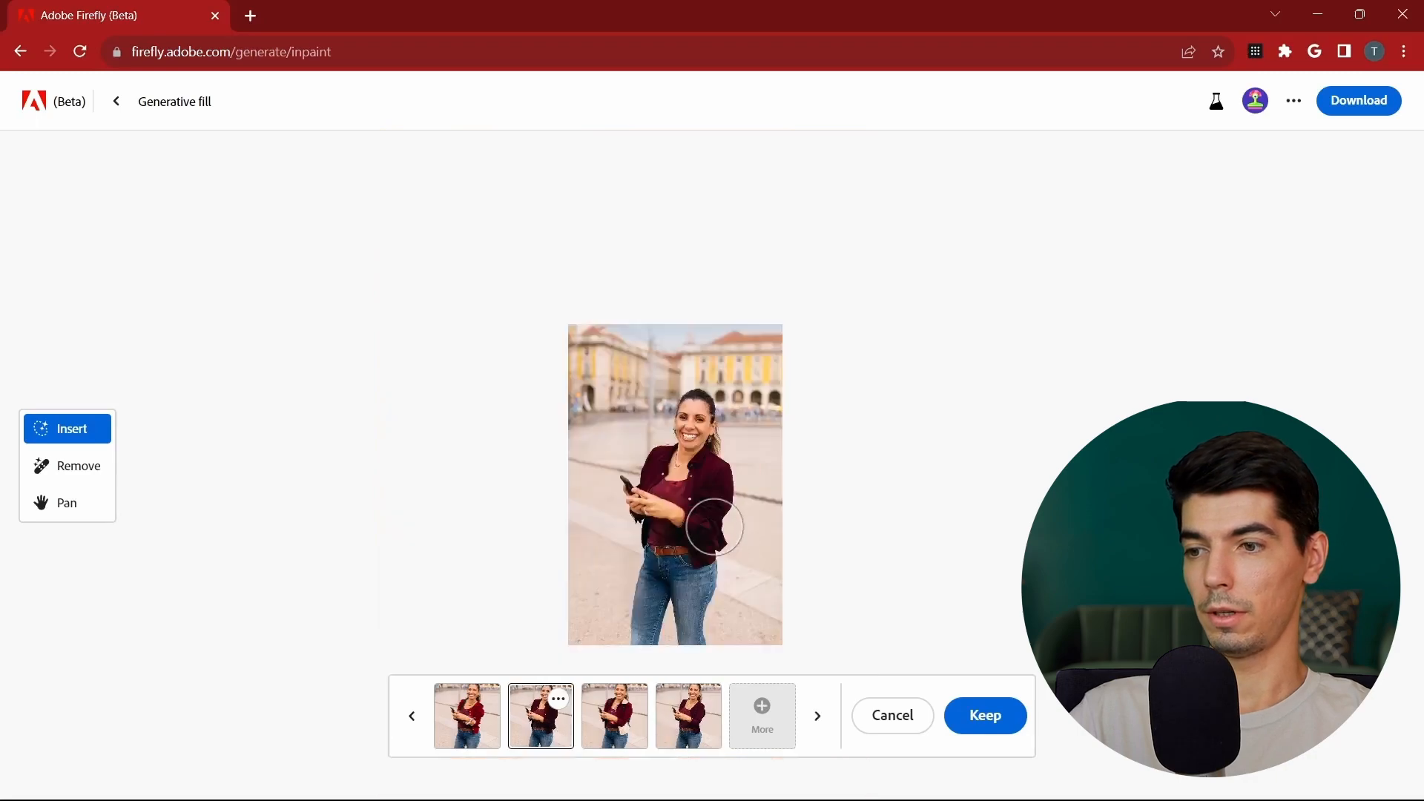
scroll(716, 508, "up", 1)
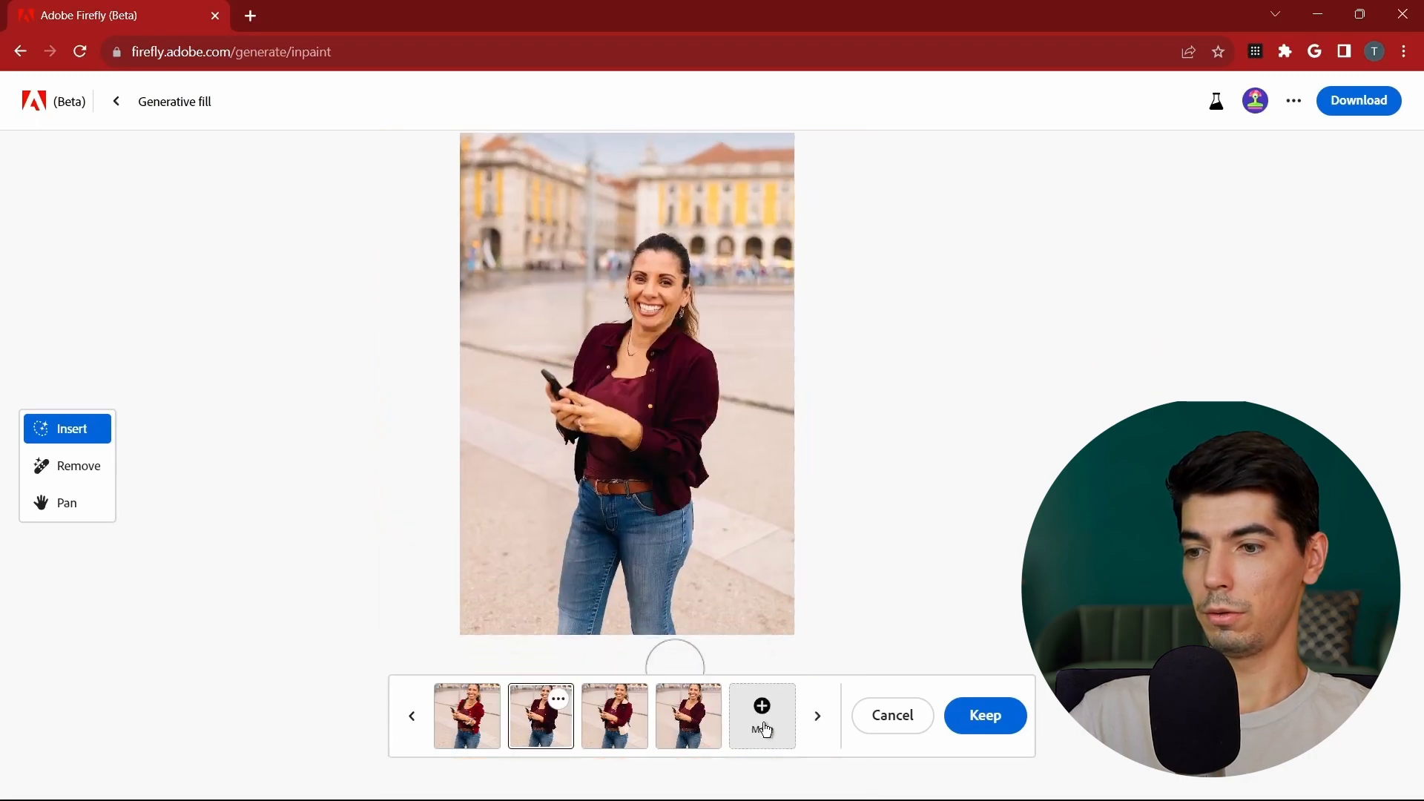
Step: Generate more "burgundy tshirt" variations and examine the first and second of the new batch
left_click(755, 725)
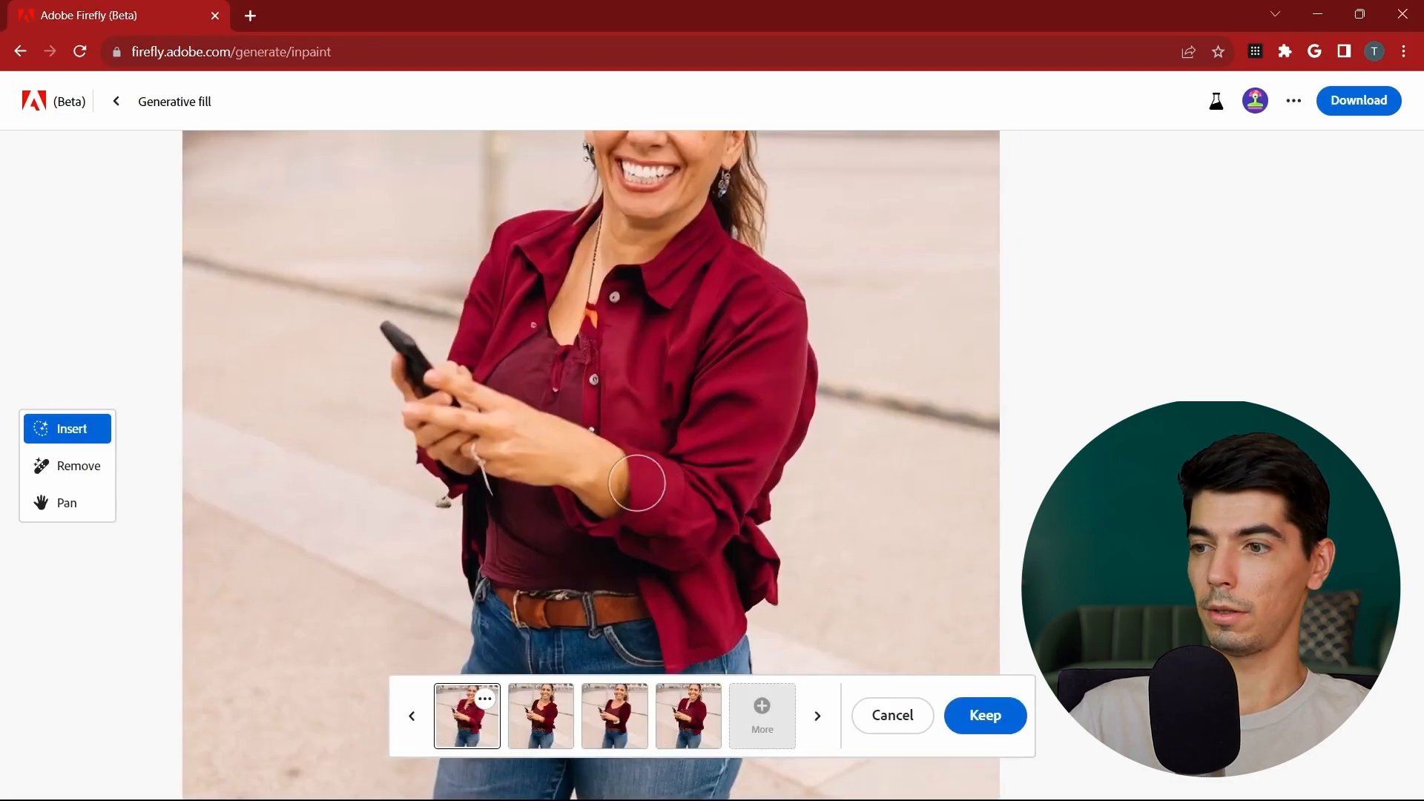
left_click_drag(665, 448, 634, 454)
scroll(634, 455, "down", 5)
left_click(549, 709)
scroll(595, 490, "up", 3)
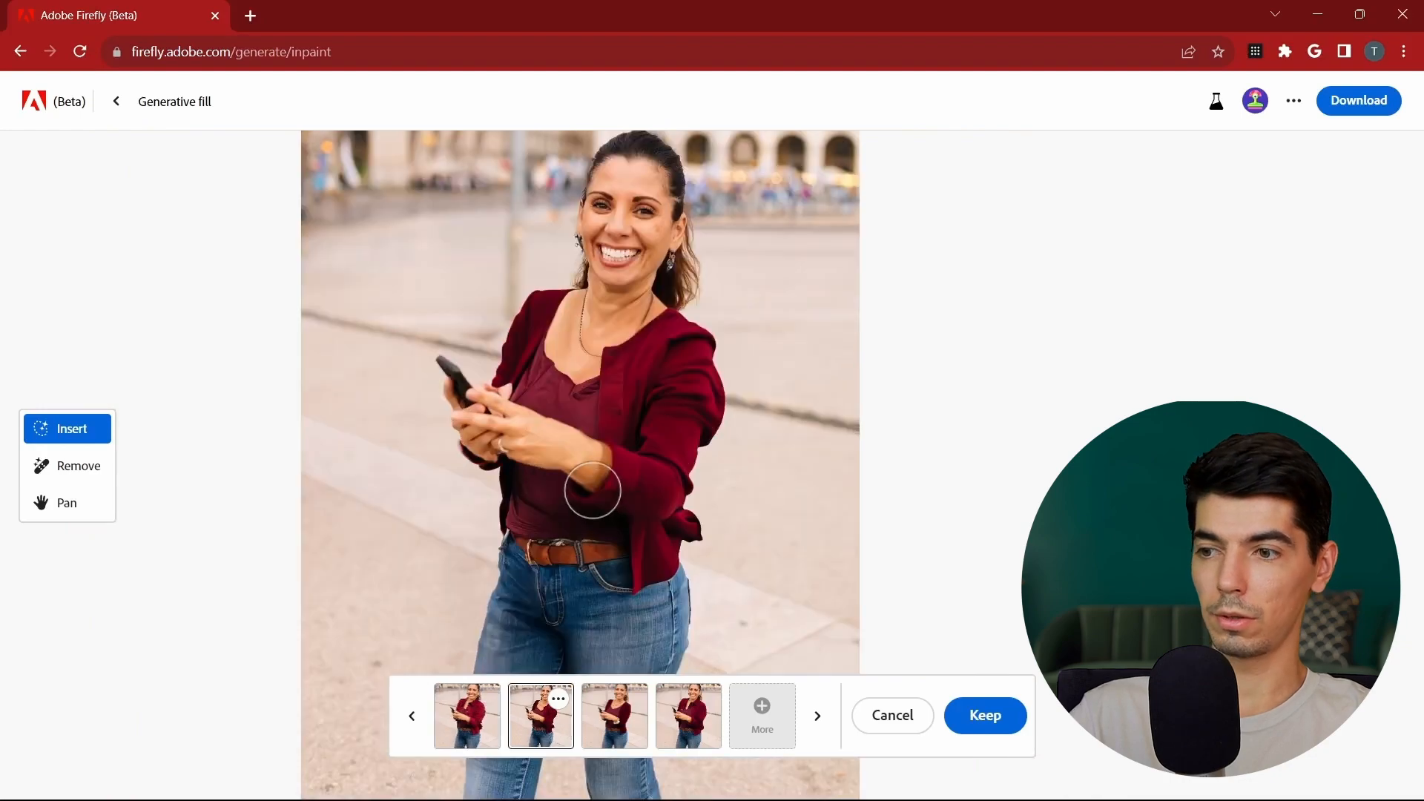
Step: Re-examine the second variation of the first "burgundy tshirt" batch, and discard all the generated variations
scroll(581, 500, "down", 5)
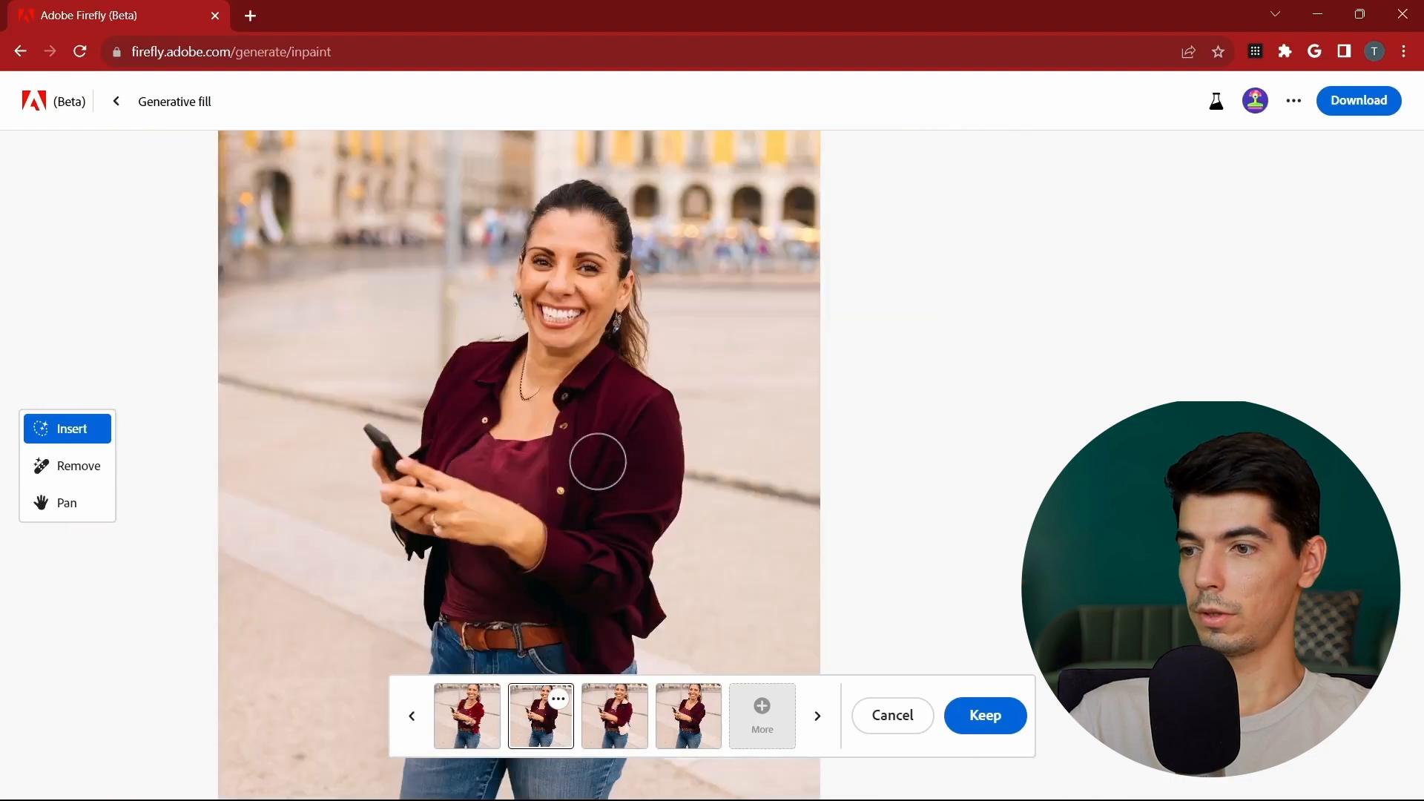
left_click_drag(598, 460, 599, 365)
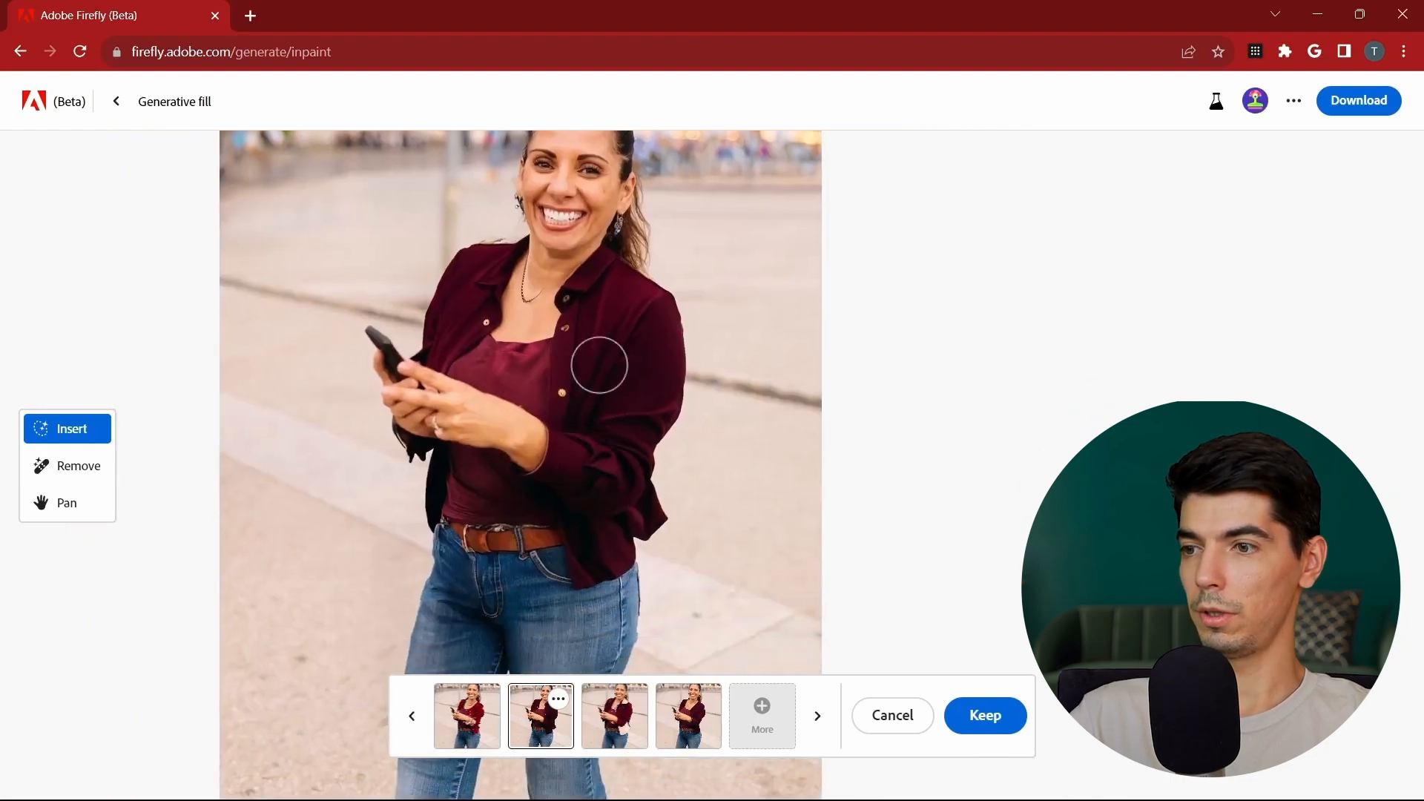
scroll(599, 365, "down", 5)
scroll(677, 514, "up", 3)
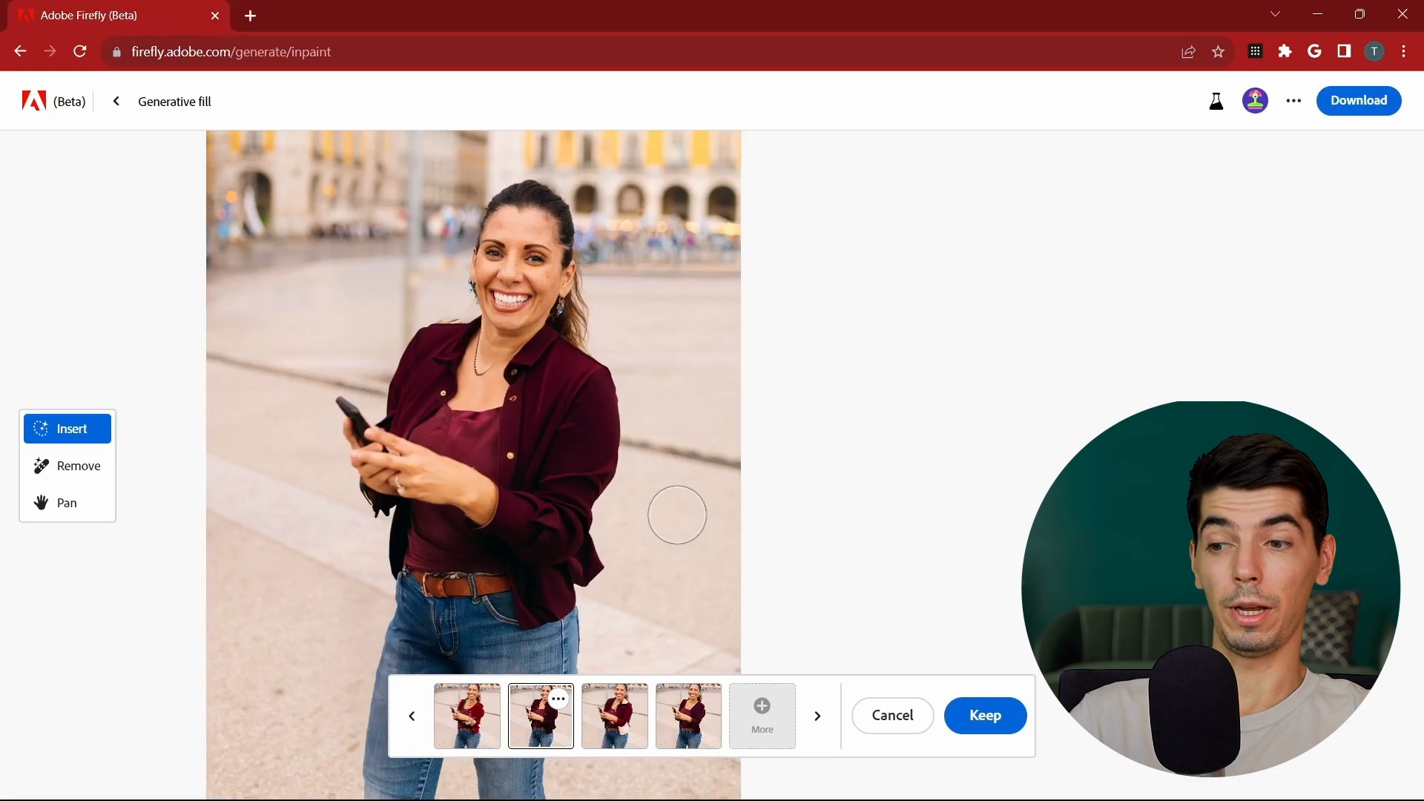
left_click(890, 729)
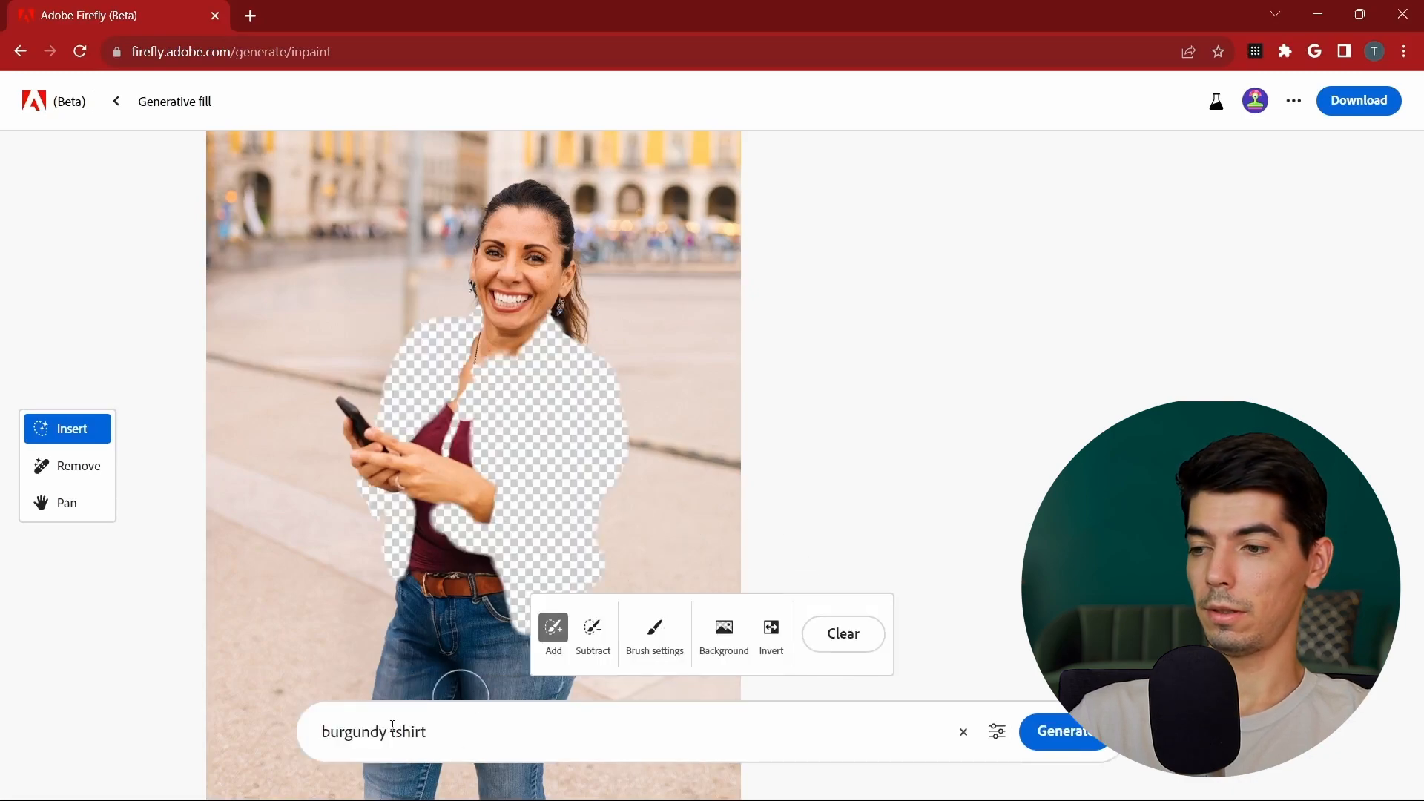
Step: Change the fill prompt to "woman in burgundy tshirt, no jacket" and generate new variations for the masked jacket
left_click(435, 740)
type("woman in ")
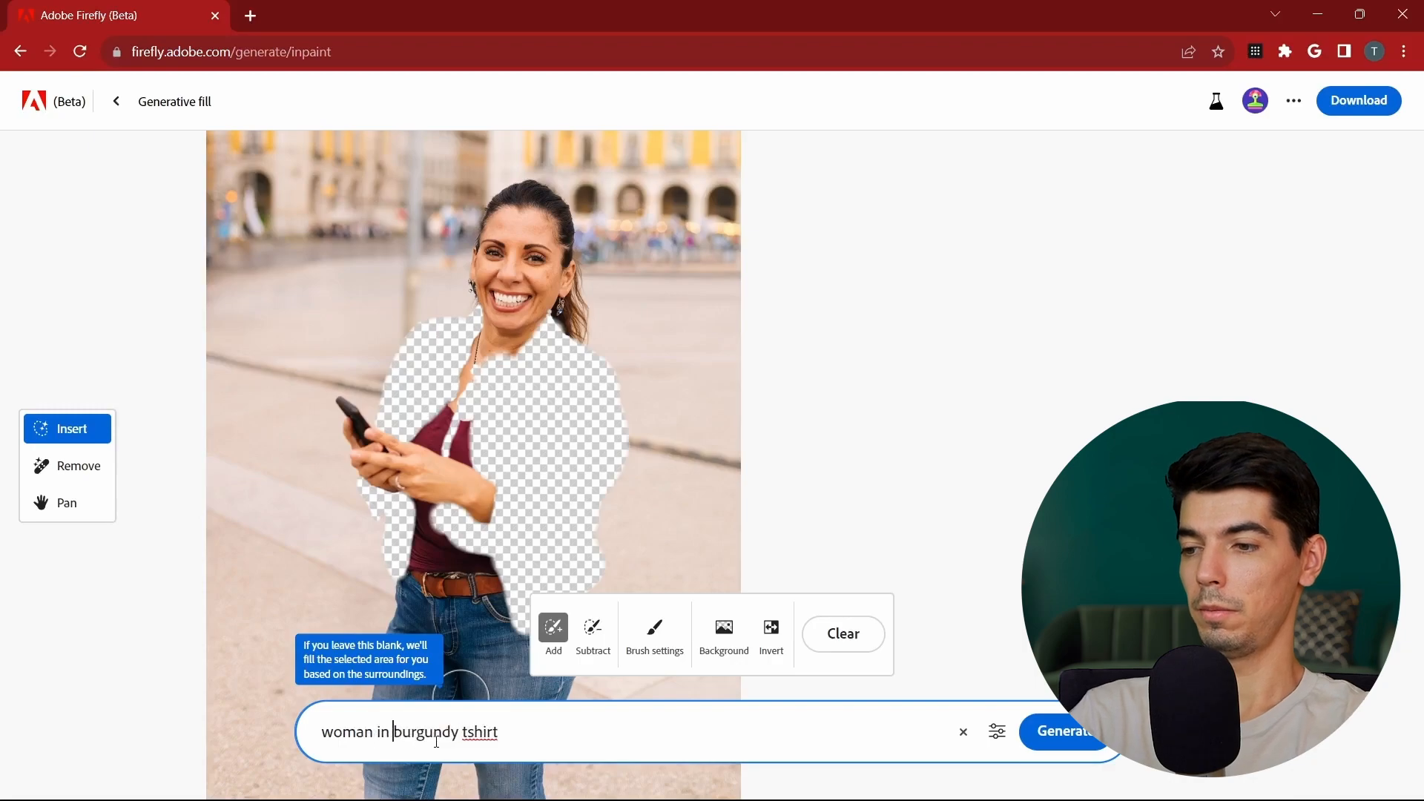
type(" no jacket")
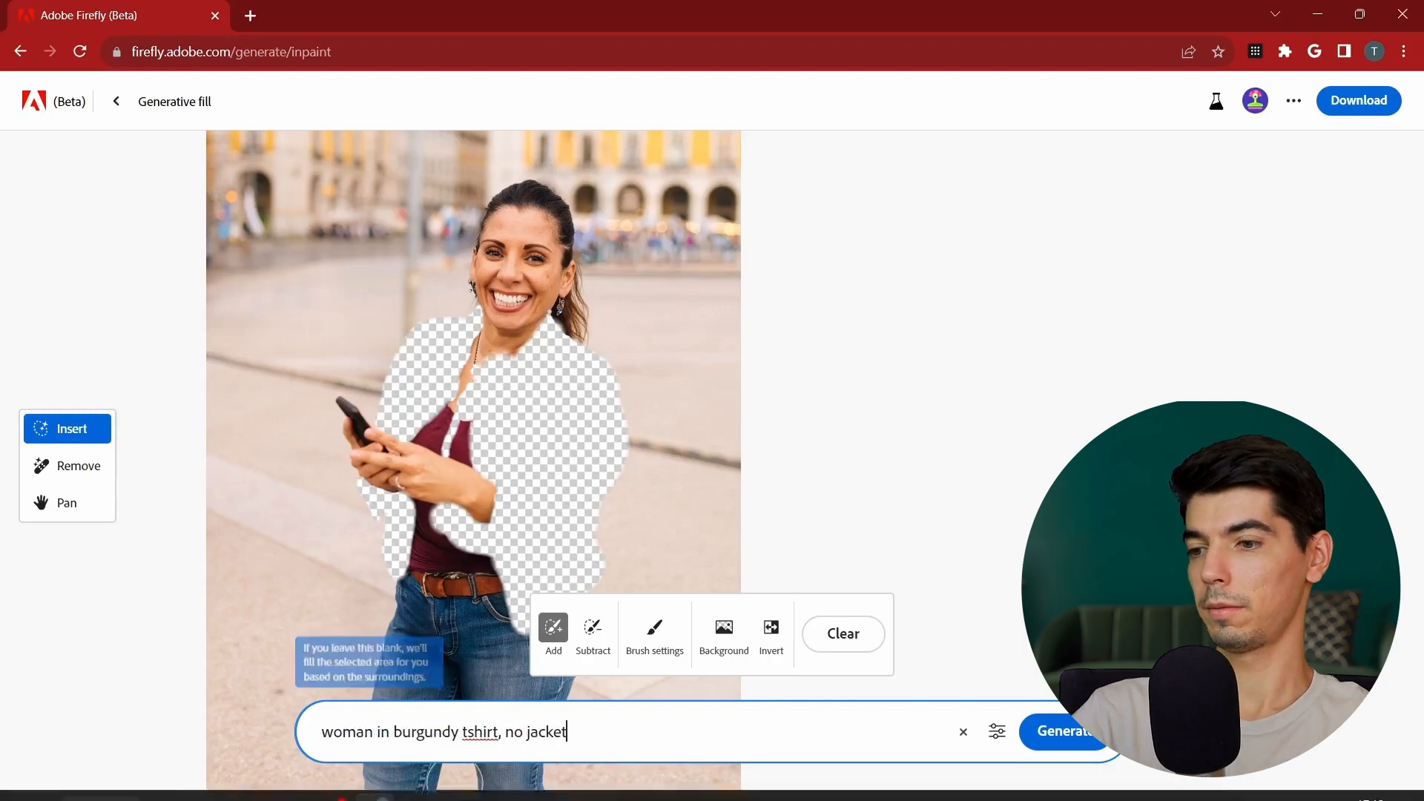
key("Return")
Step: Examine the first and second "woman in burgundy tshirt, no jacket" variations, focusing on the shirt and neckline
scroll(502, 352, "up", 2)
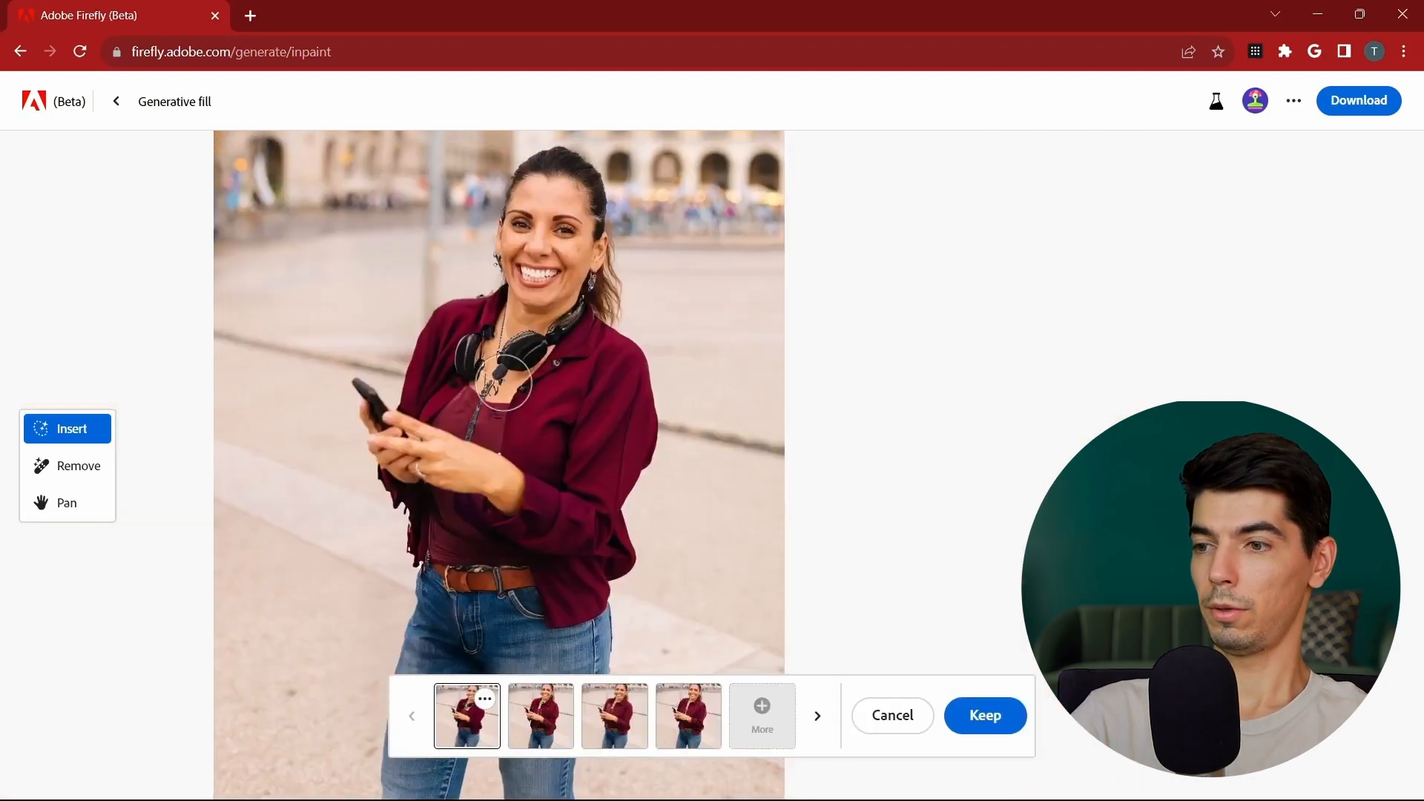
scroll(536, 416, "up", 3)
scroll(638, 482, "down", 4)
scroll(611, 462, "up", 3)
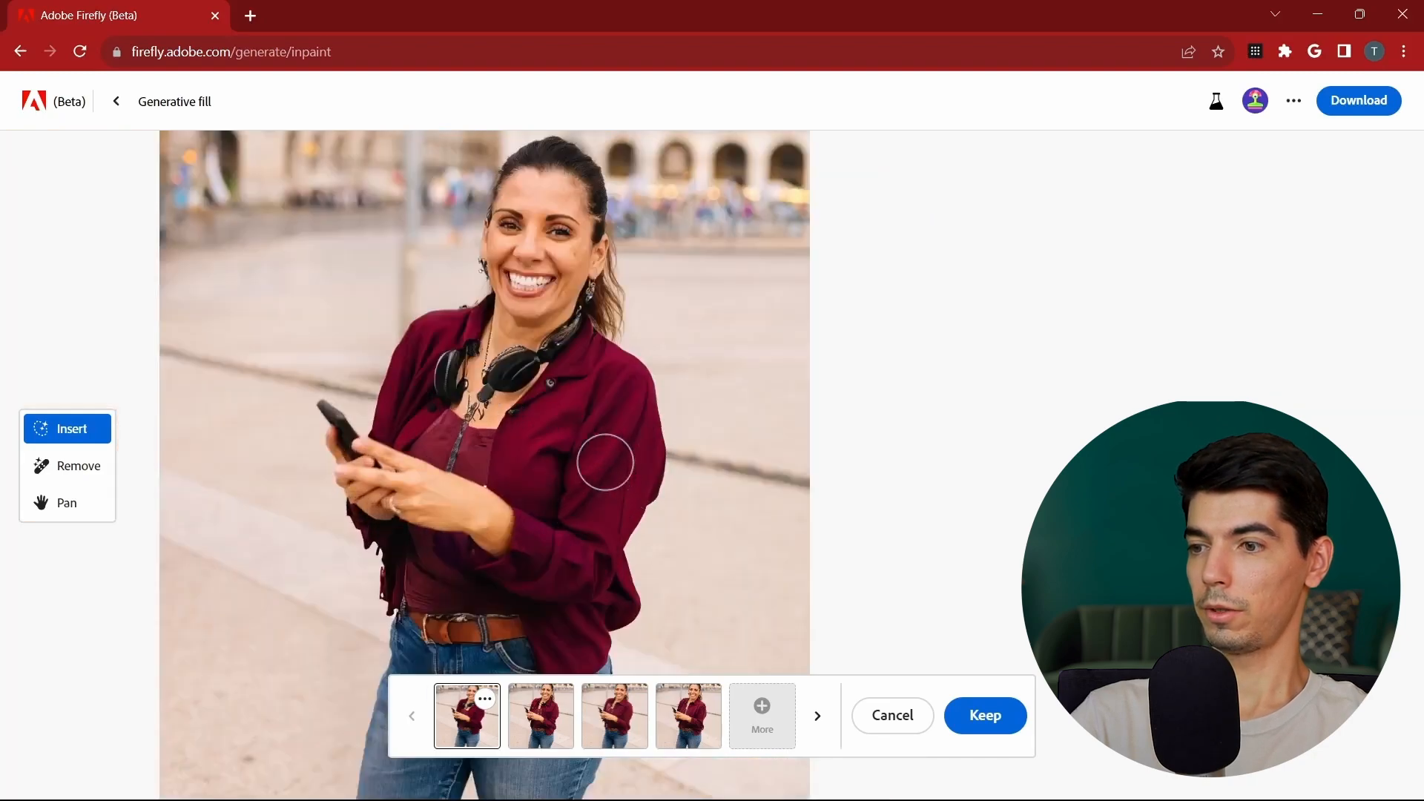
left_click(556, 720)
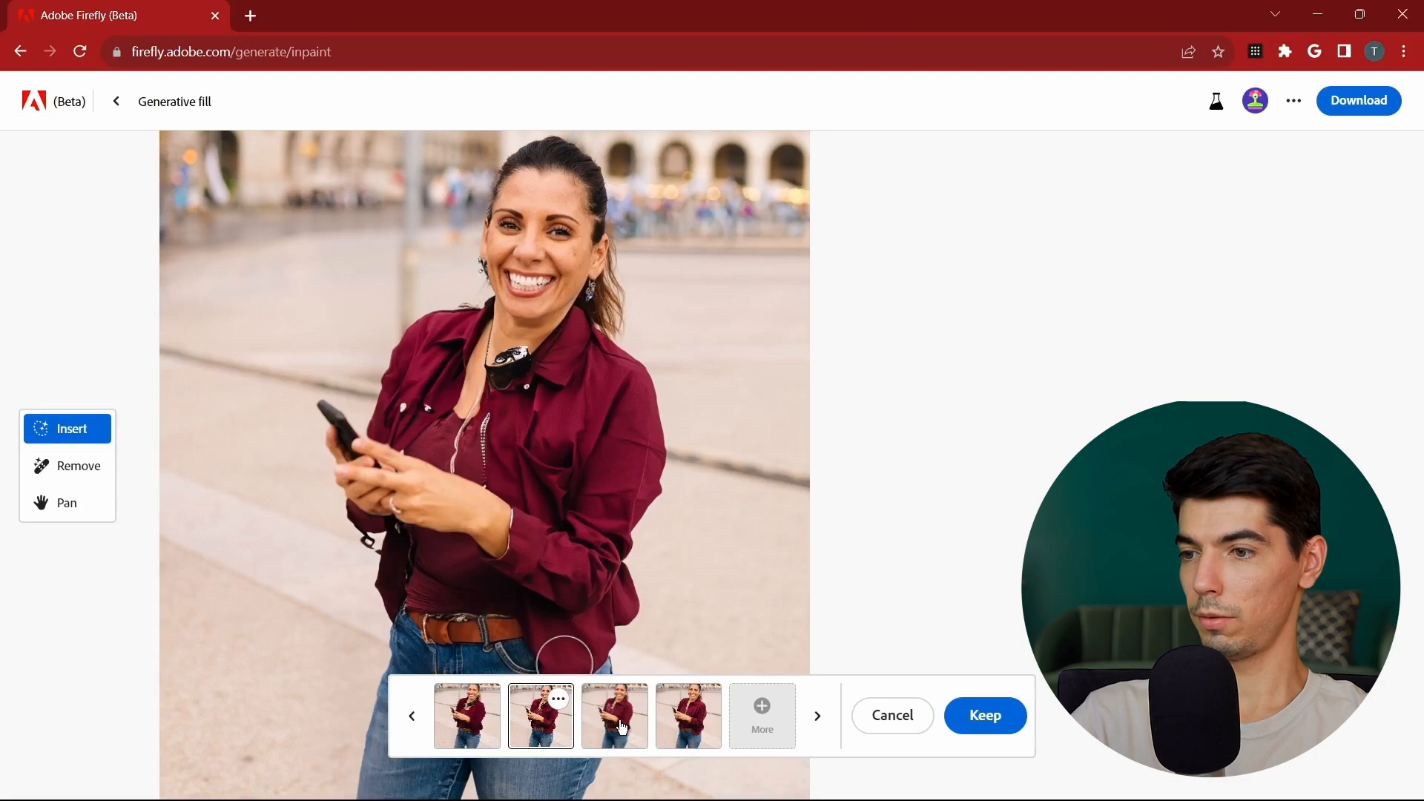
Step: Examine the fourth burgundy top variation both up close and in the whole photo, and keep it
left_click(687, 721)
scroll(589, 467, "down", 5)
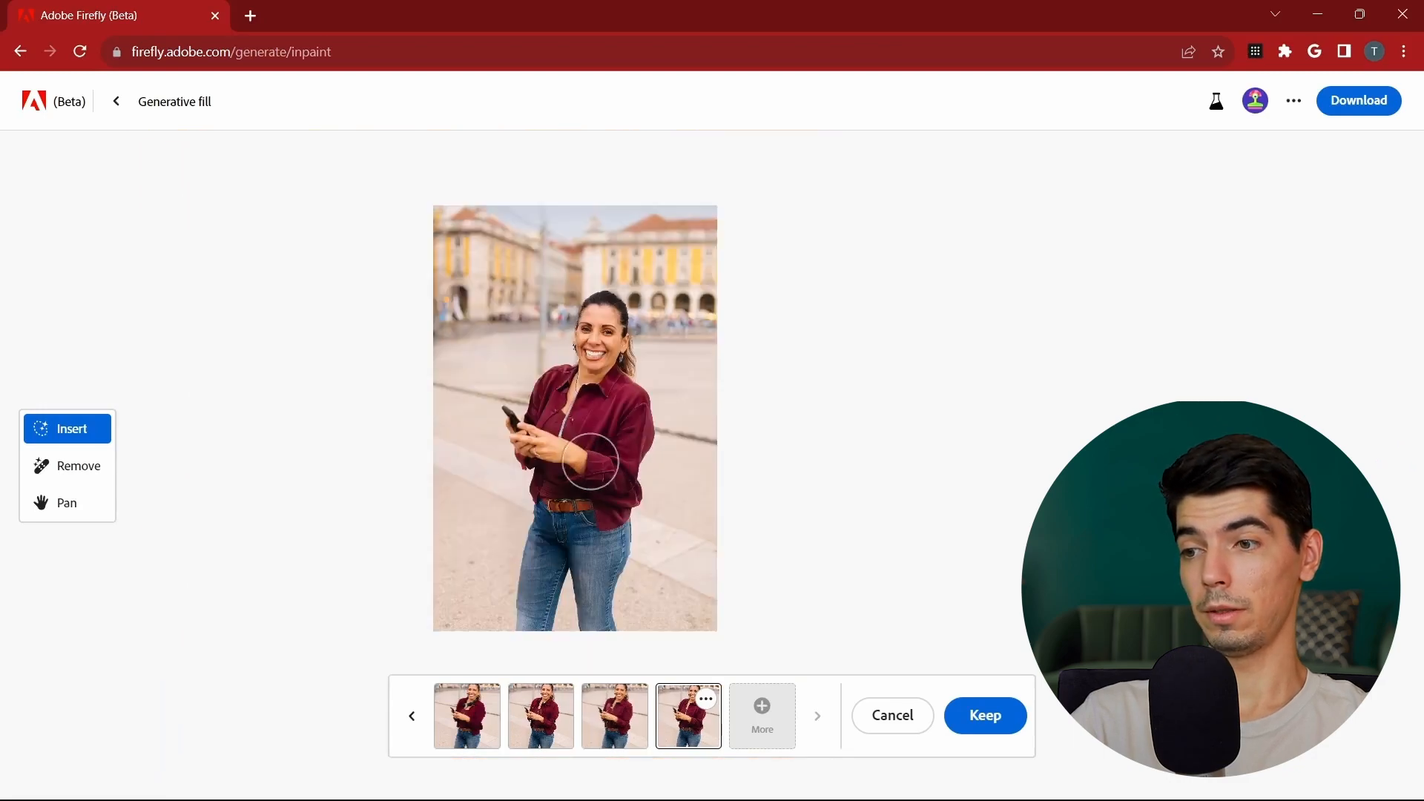
scroll(591, 378, "up", 5)
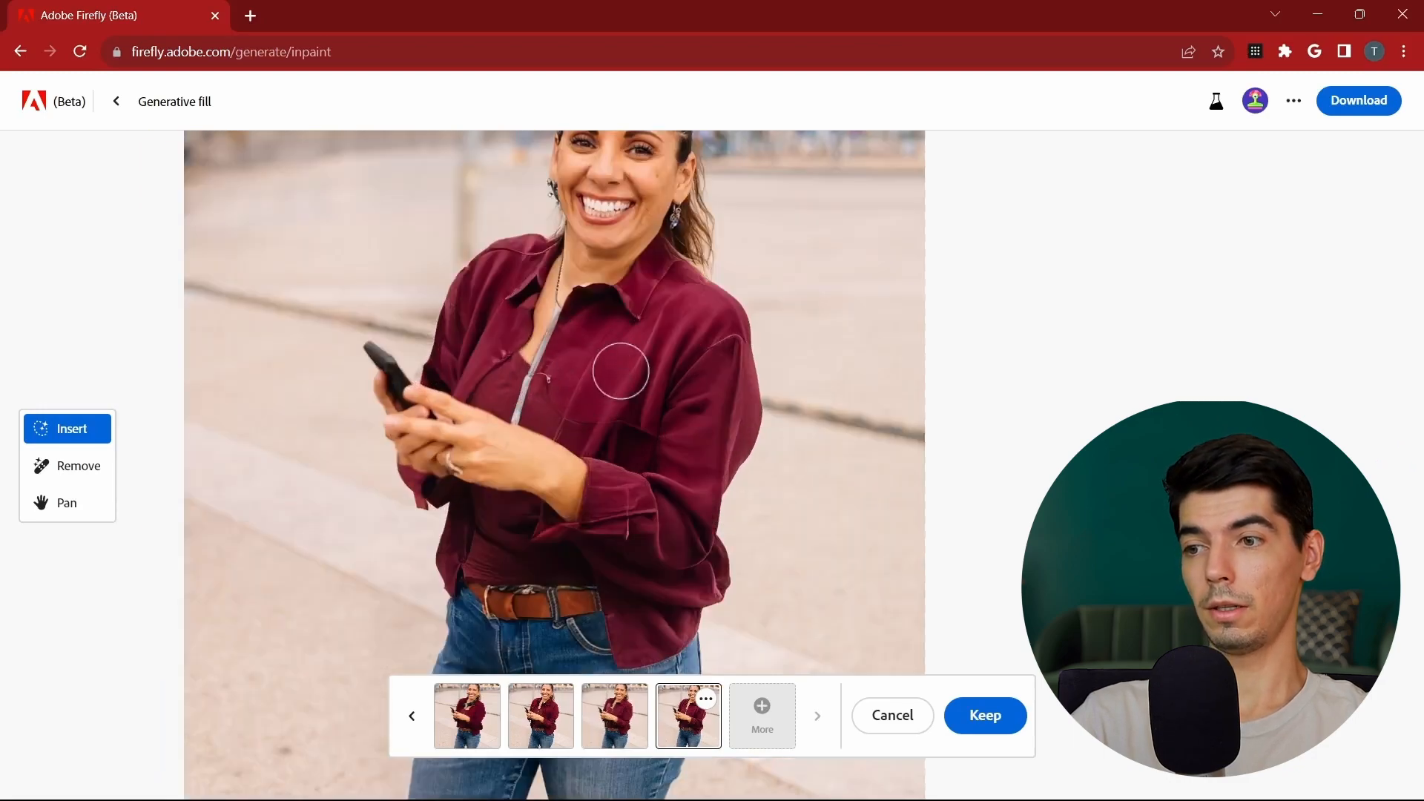
scroll(643, 423, "down", 5)
scroll(593, 452, "up", 5)
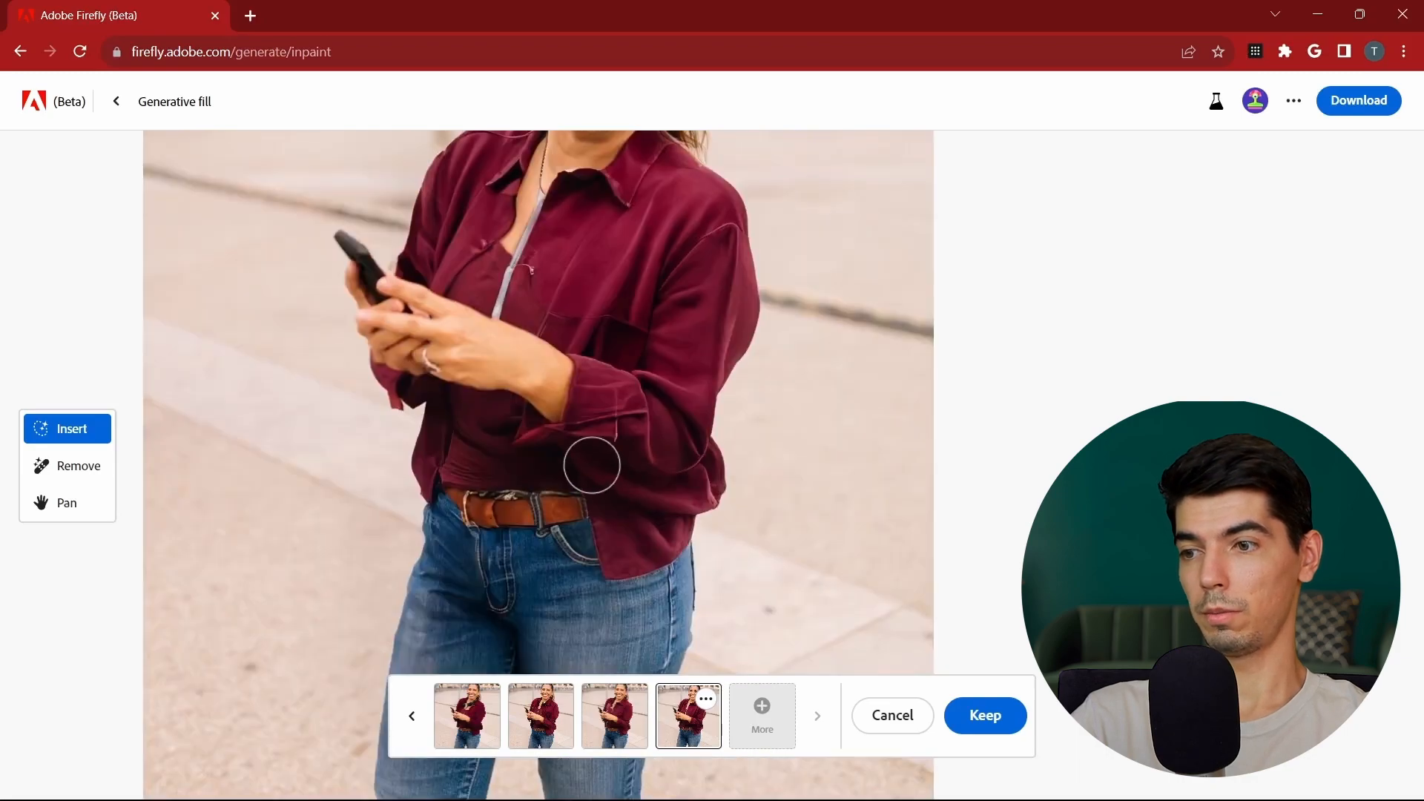
scroll(593, 371, "up", 3)
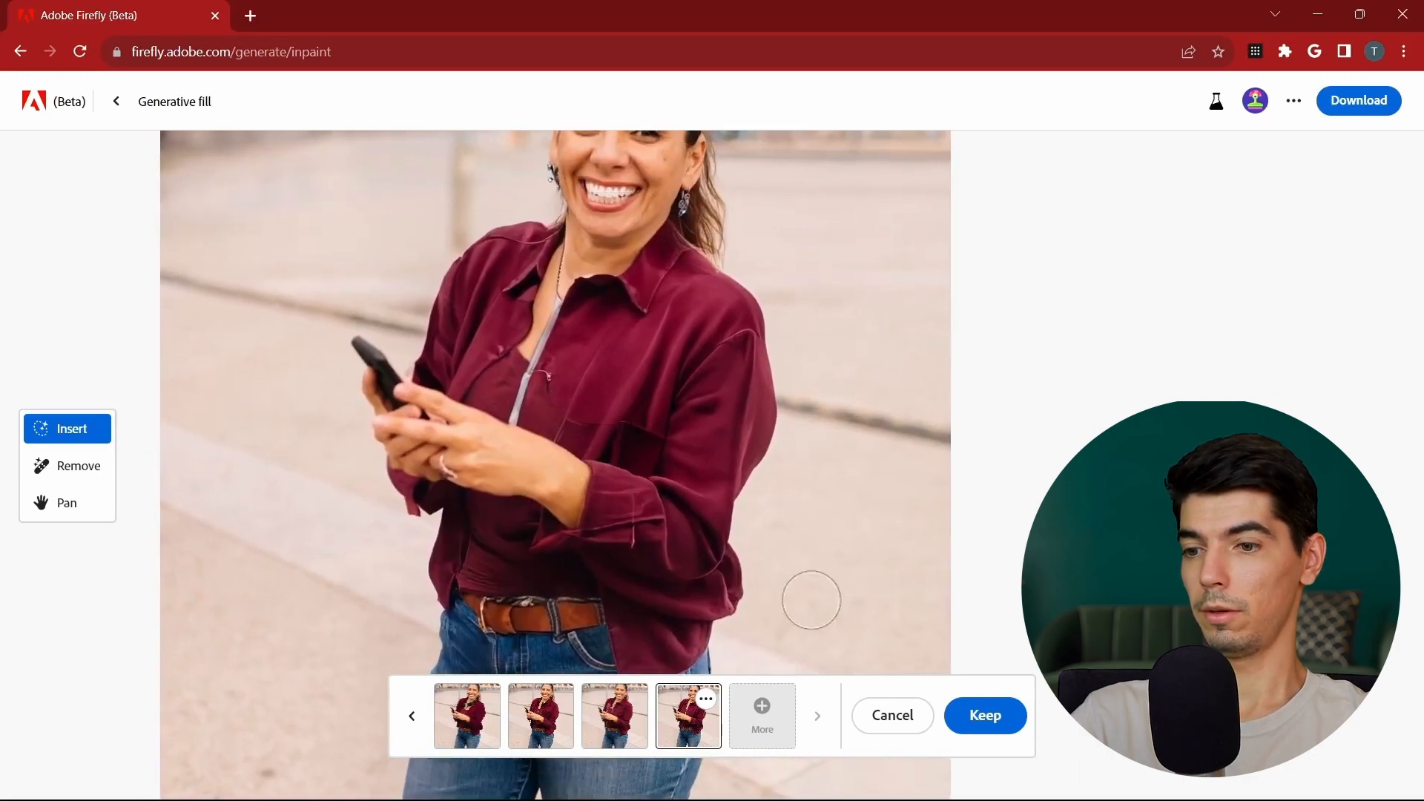
left_click(994, 725)
Step: Mask the grey strip and open neckline on the woman's chest, try to remove them, and discard the generated results
scroll(569, 416, "up", 3)
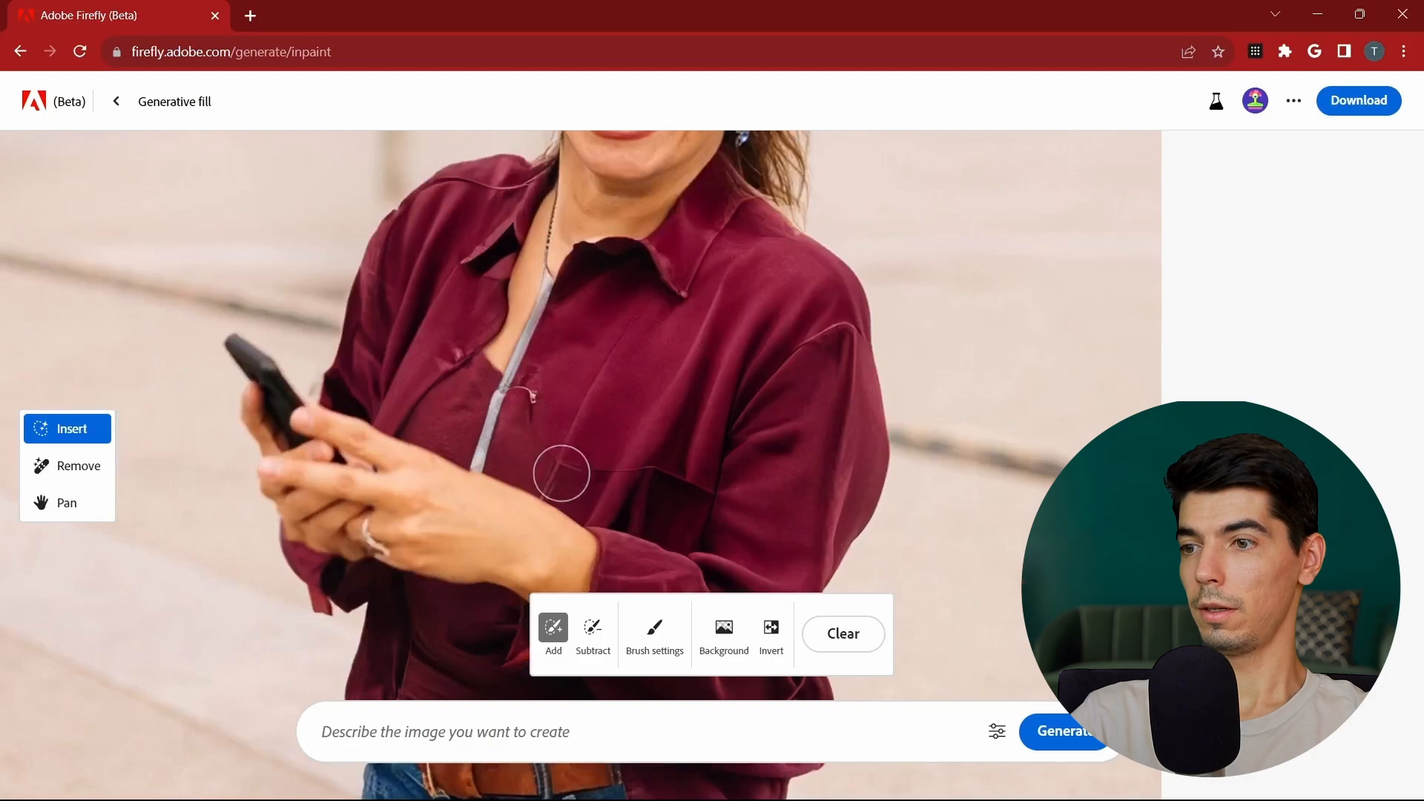
scroll(559, 470, "up", 2)
left_click(67, 466)
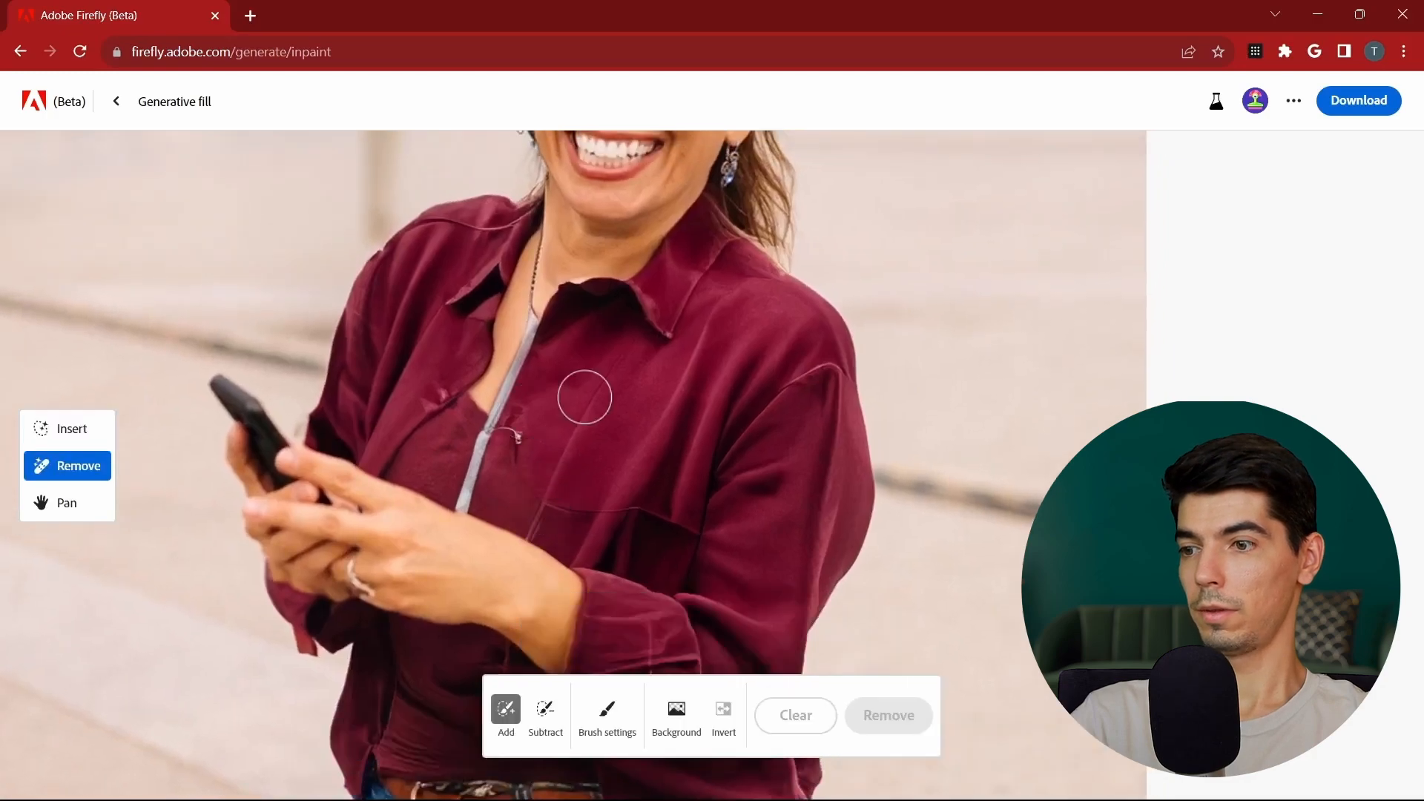
scroll(579, 416, "up", 4)
scroll(519, 538, "down", 1)
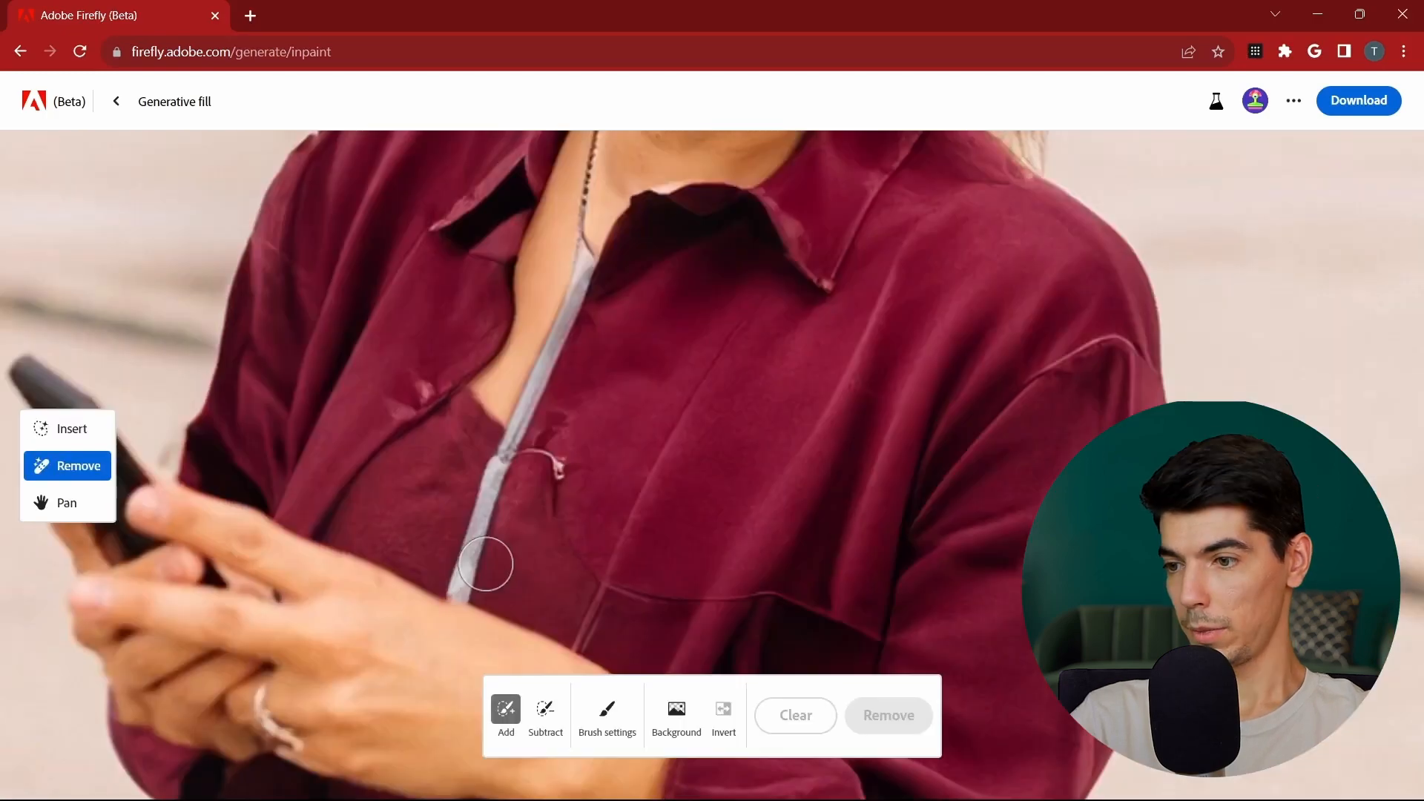
mouse_move(464, 578)
left_mouse_down()
mouse_move(512, 401)
mouse_move(667, 282)
left_mouse_up()
scroll(851, 601, "down", 2)
left_click(881, 716)
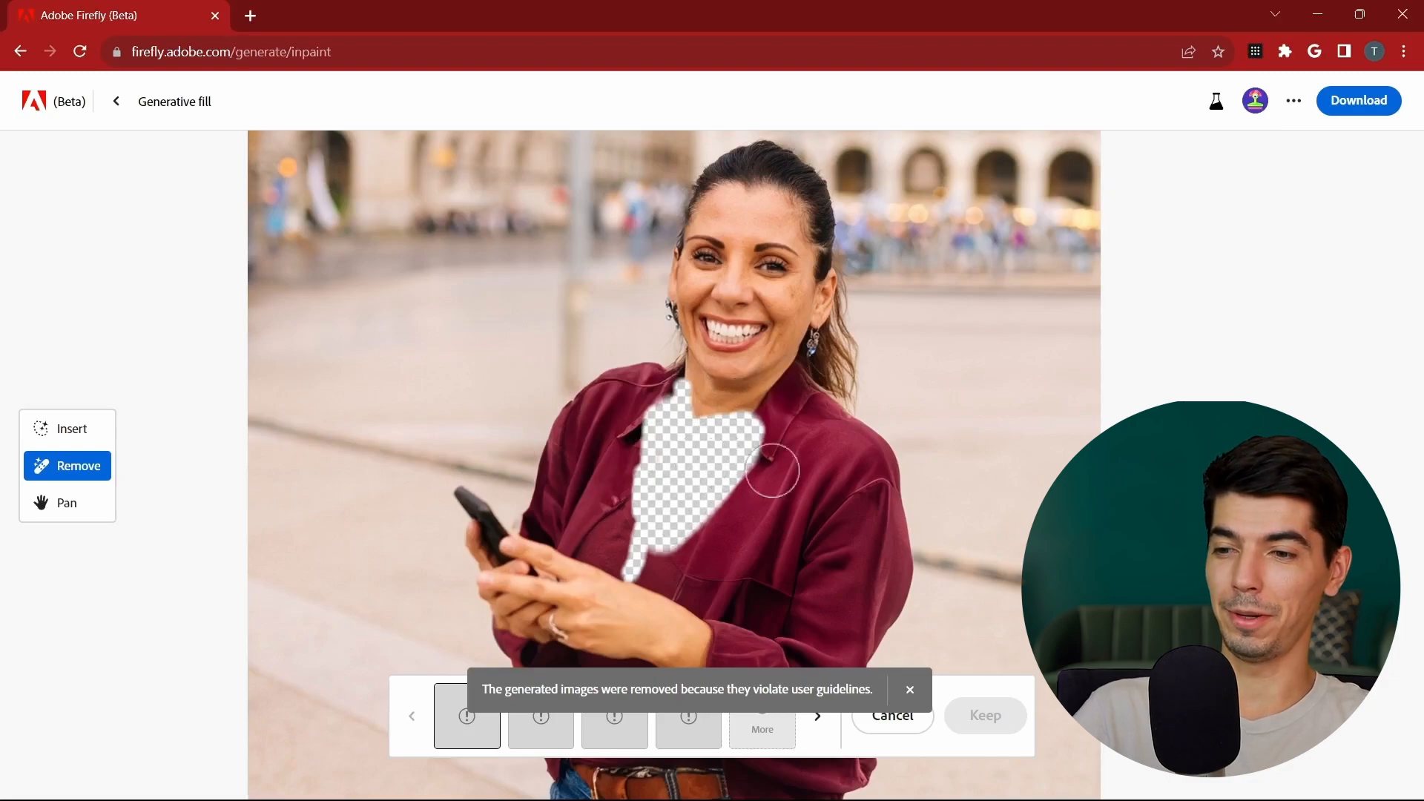
left_click(893, 716)
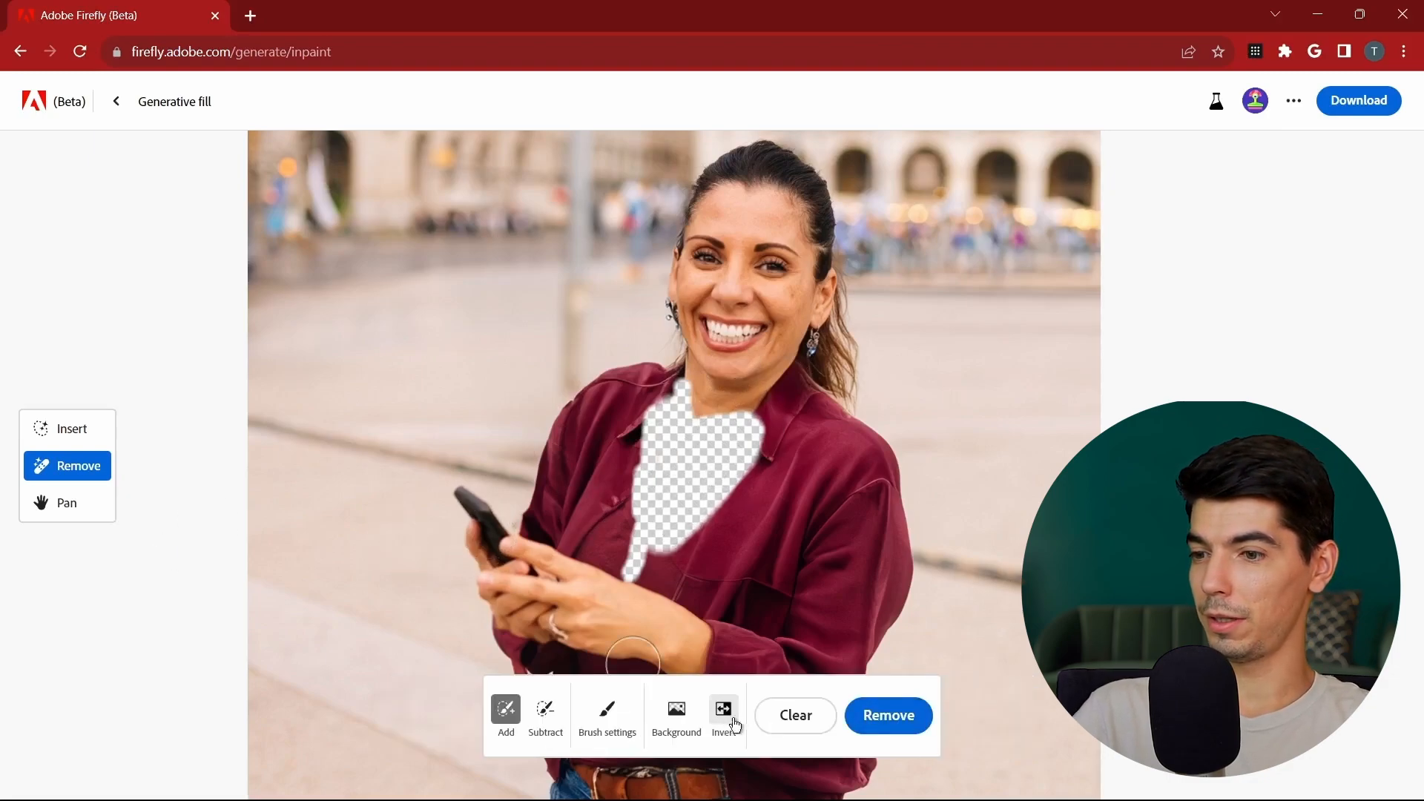
Step: Try an Insert fill of the masked neckline with an empty prompt, and discard the results
left_click(37, 427)
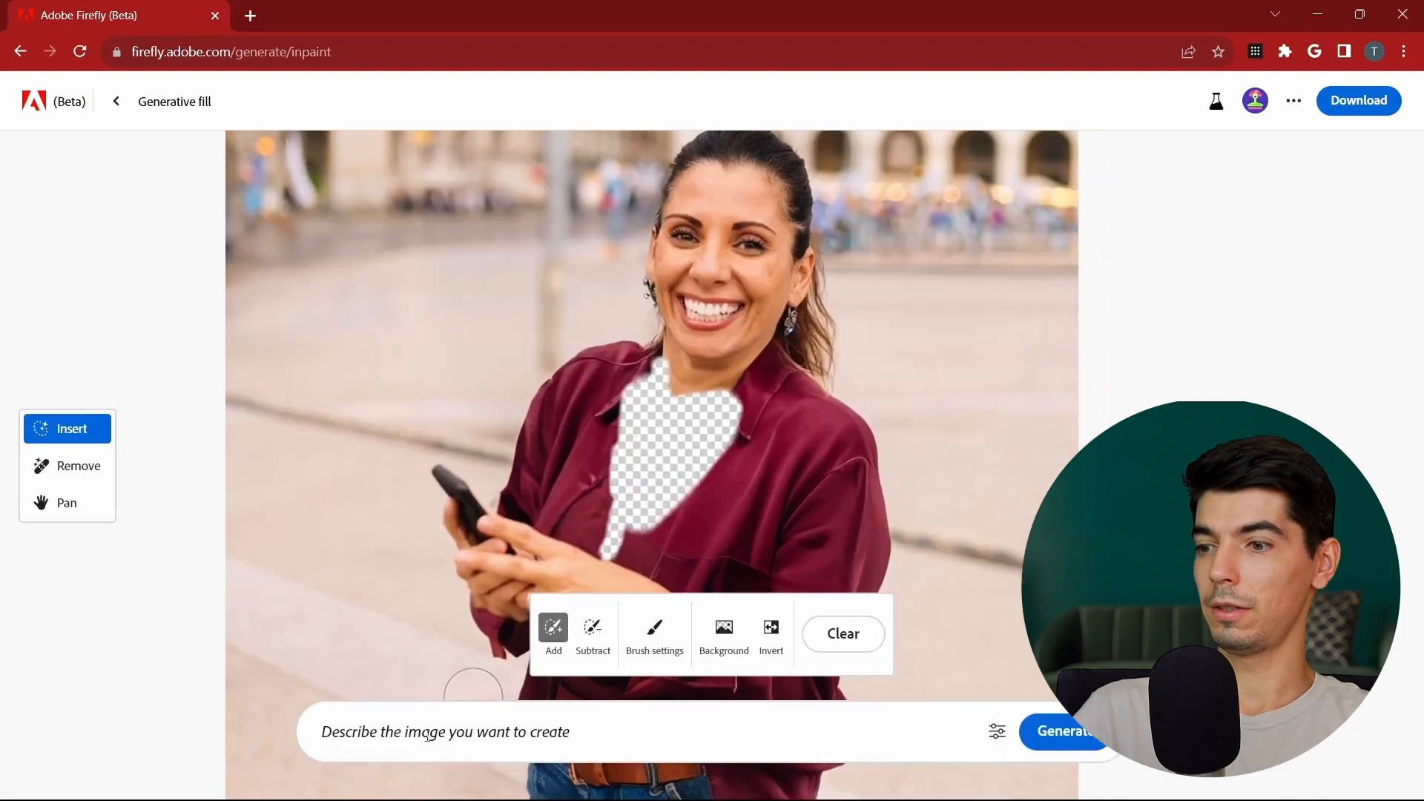
left_click(1059, 744)
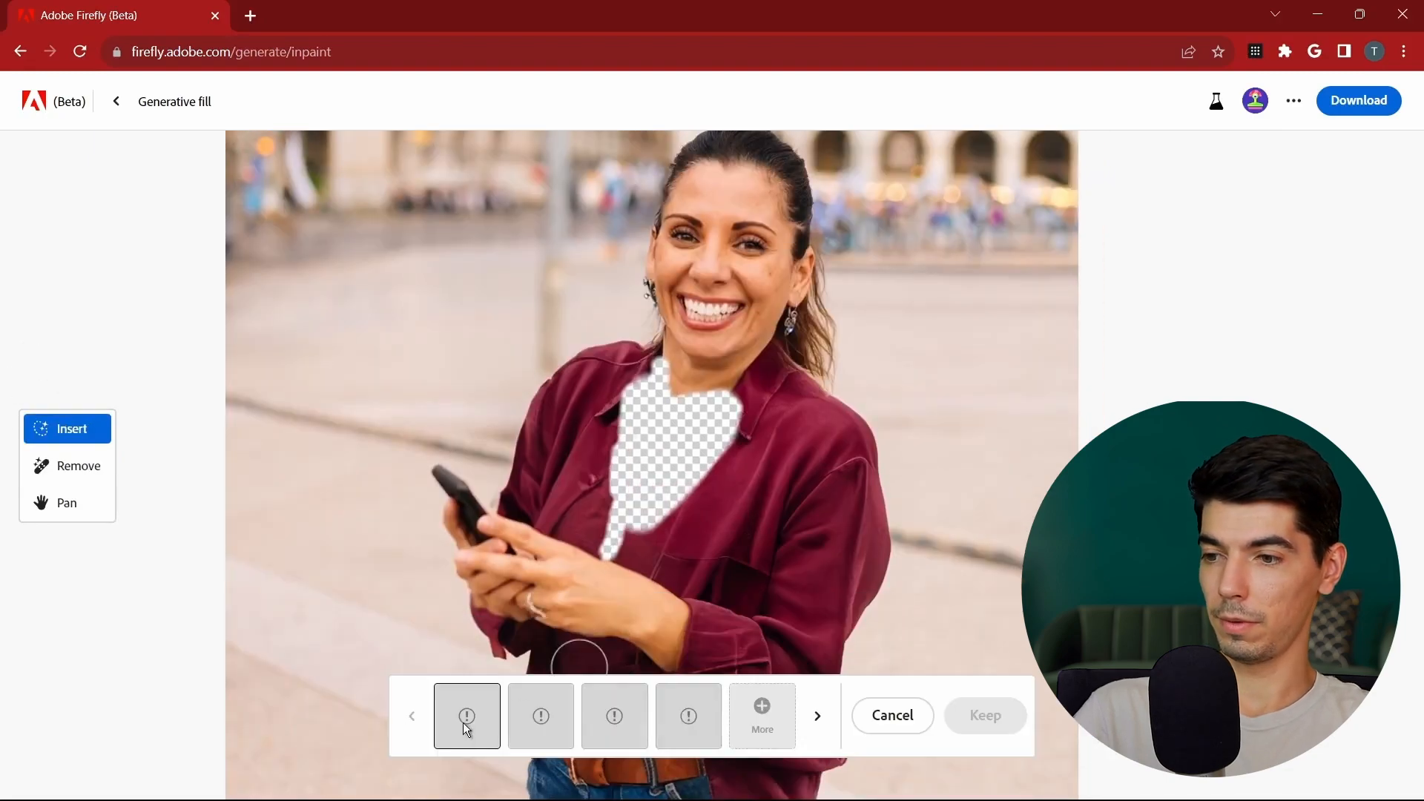
left_click(914, 733)
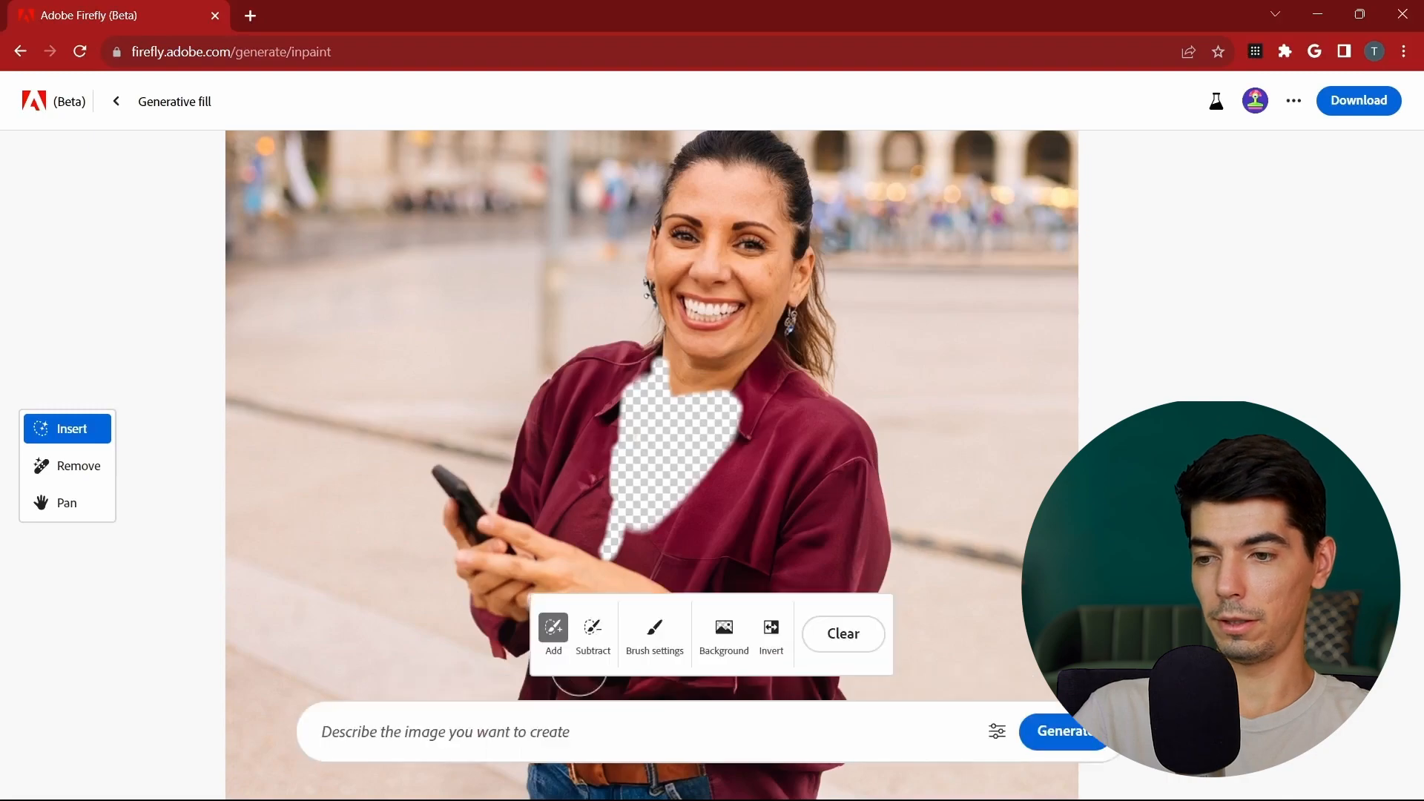
Step: Generate fills for the masked neckline from the prompt "background", view the second variation, and keep a result
left_click(548, 746)
type("backgrp")
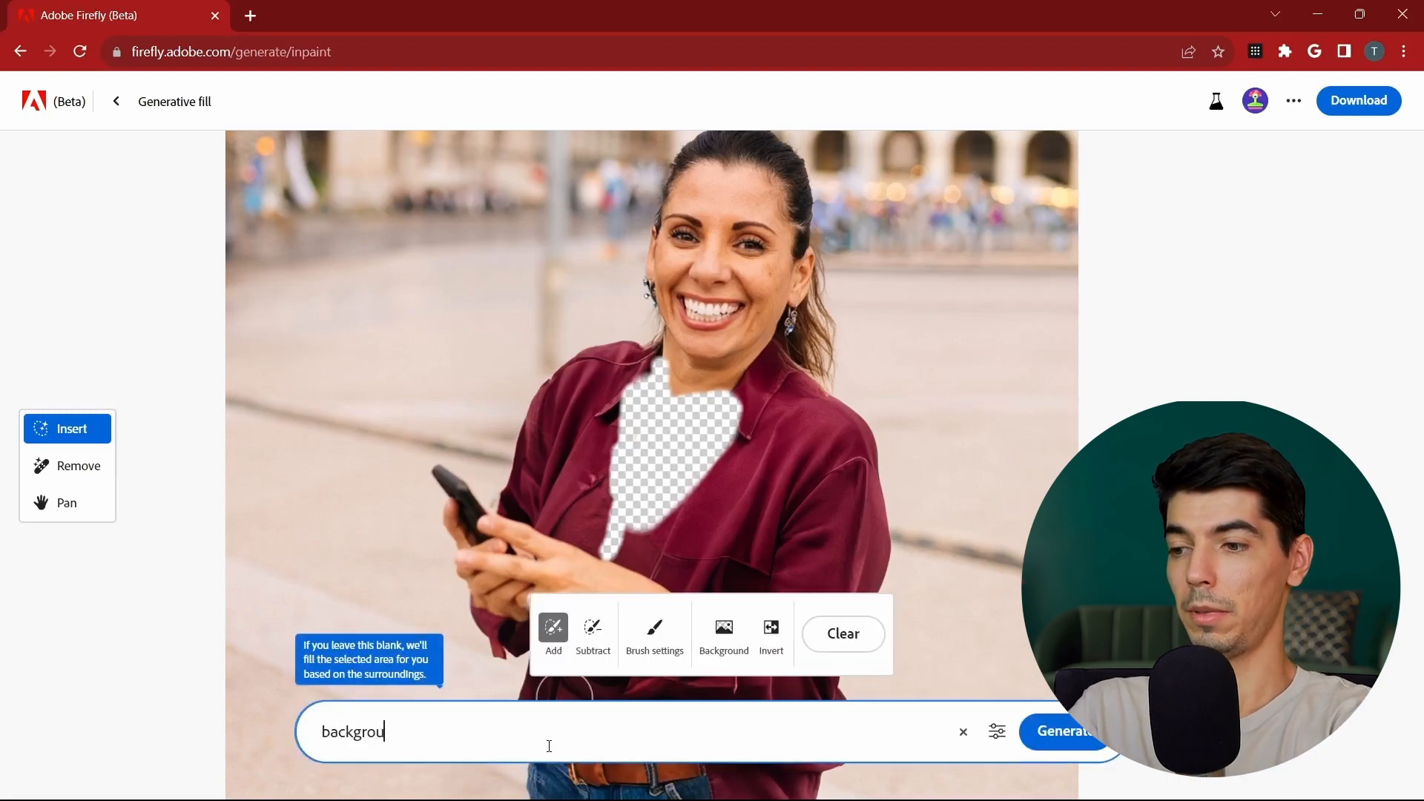
type("nd")
key("Return")
scroll(732, 477, "up", 3)
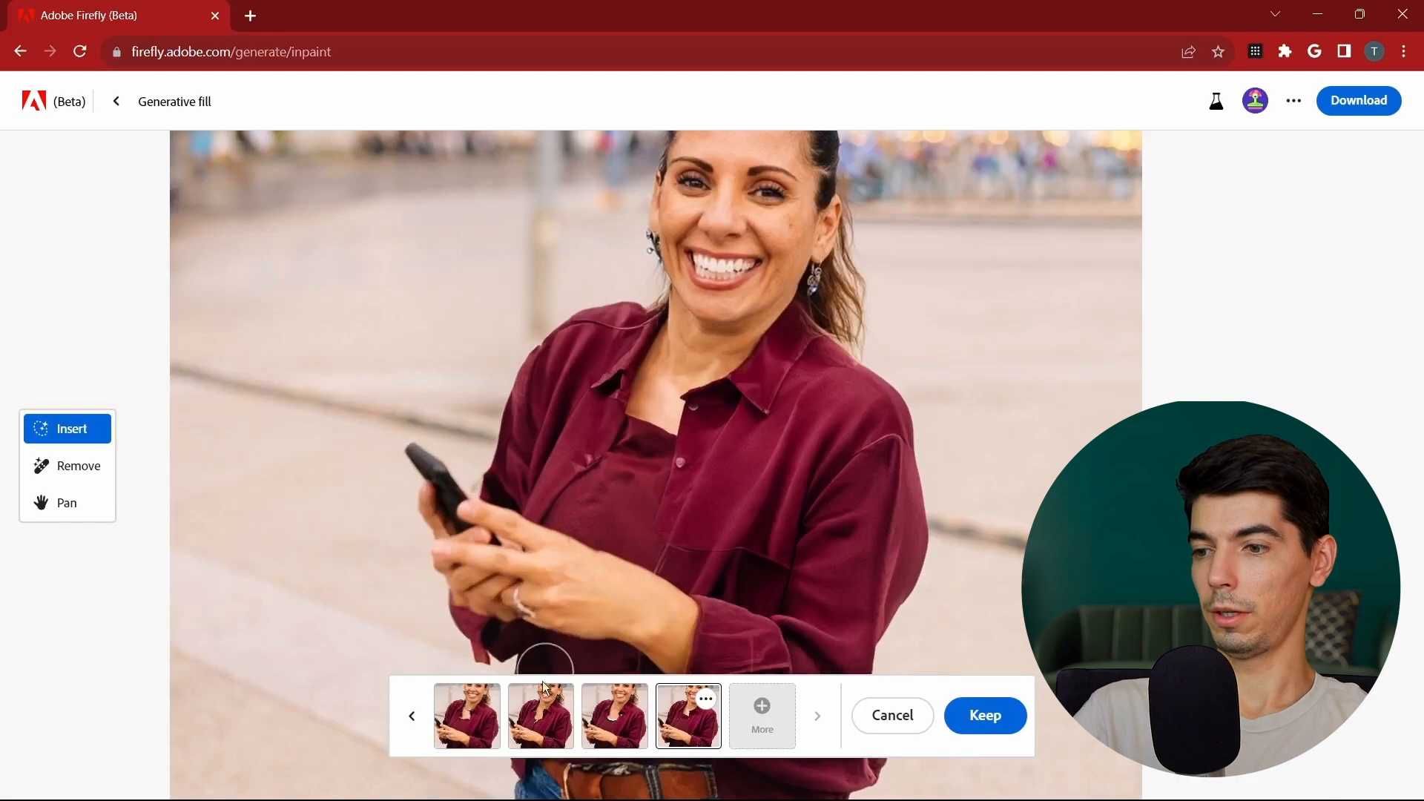
left_click(545, 693)
scroll(550, 349, "up", 2)
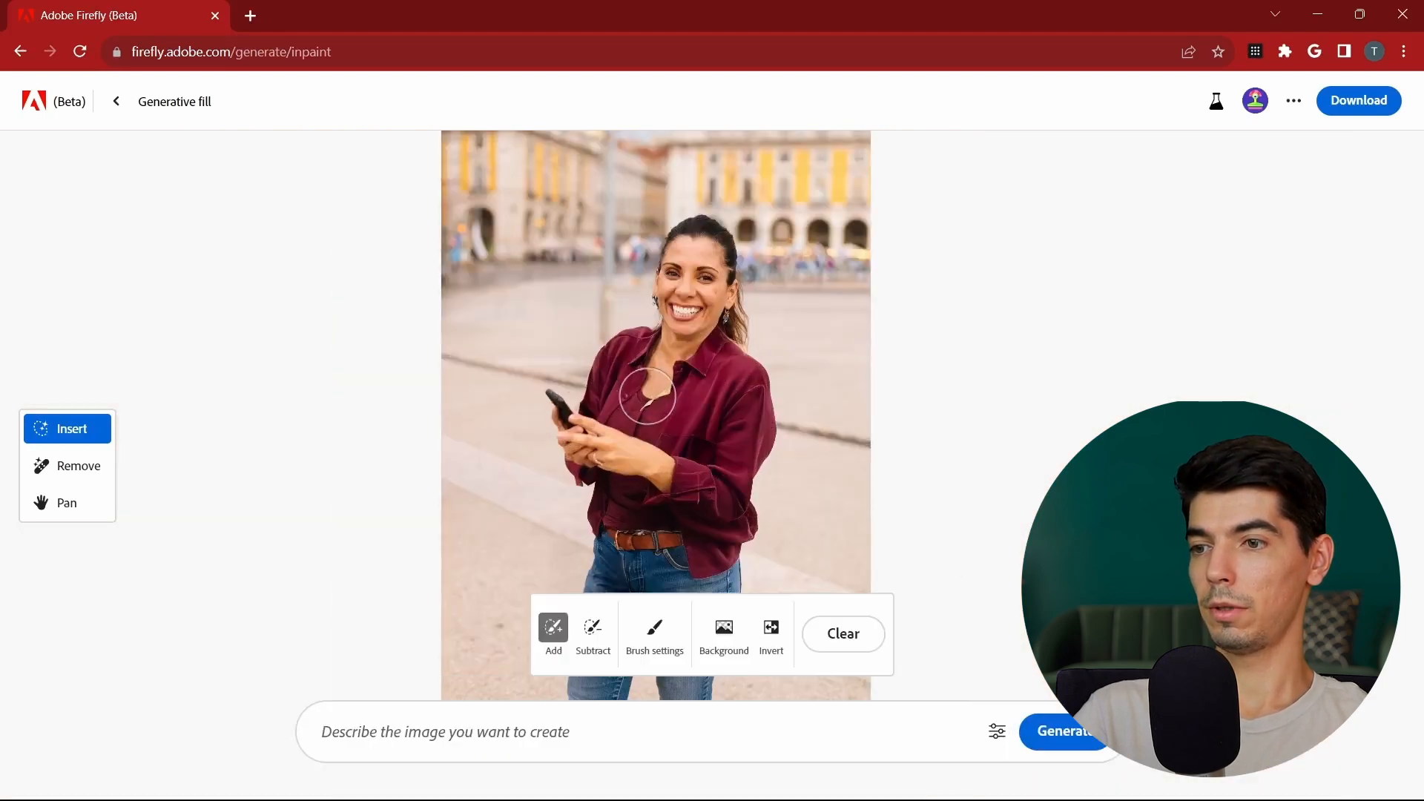
Step: Mask the phone, the hands and the area above them, and generate variations from the prompt "woman holding flowers in her hands"
scroll(647, 396, "up", 3)
scroll(638, 388, "down", 5)
scroll(604, 365, "up", 3)
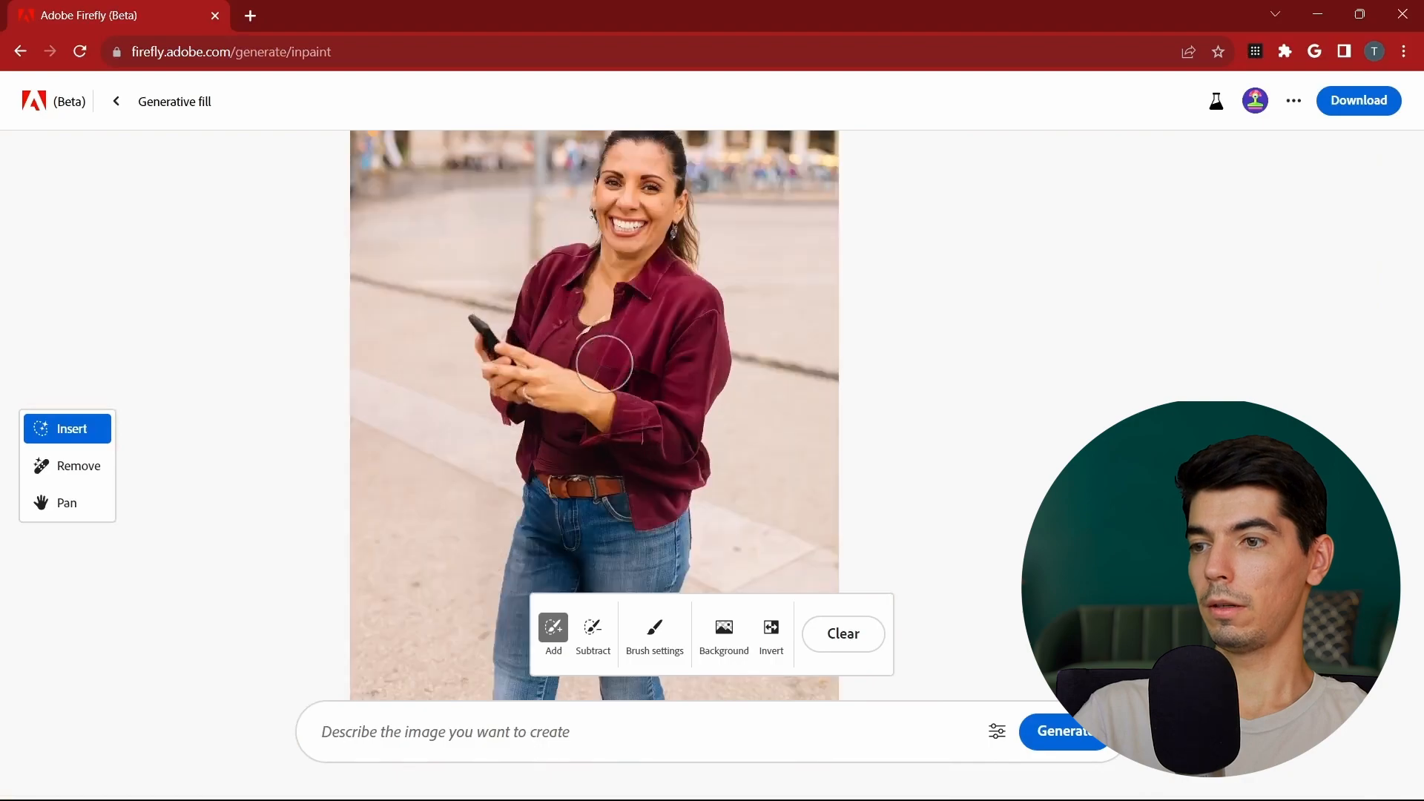
left_click_drag(603, 364, 633, 448)
scroll(731, 315, "up", 1)
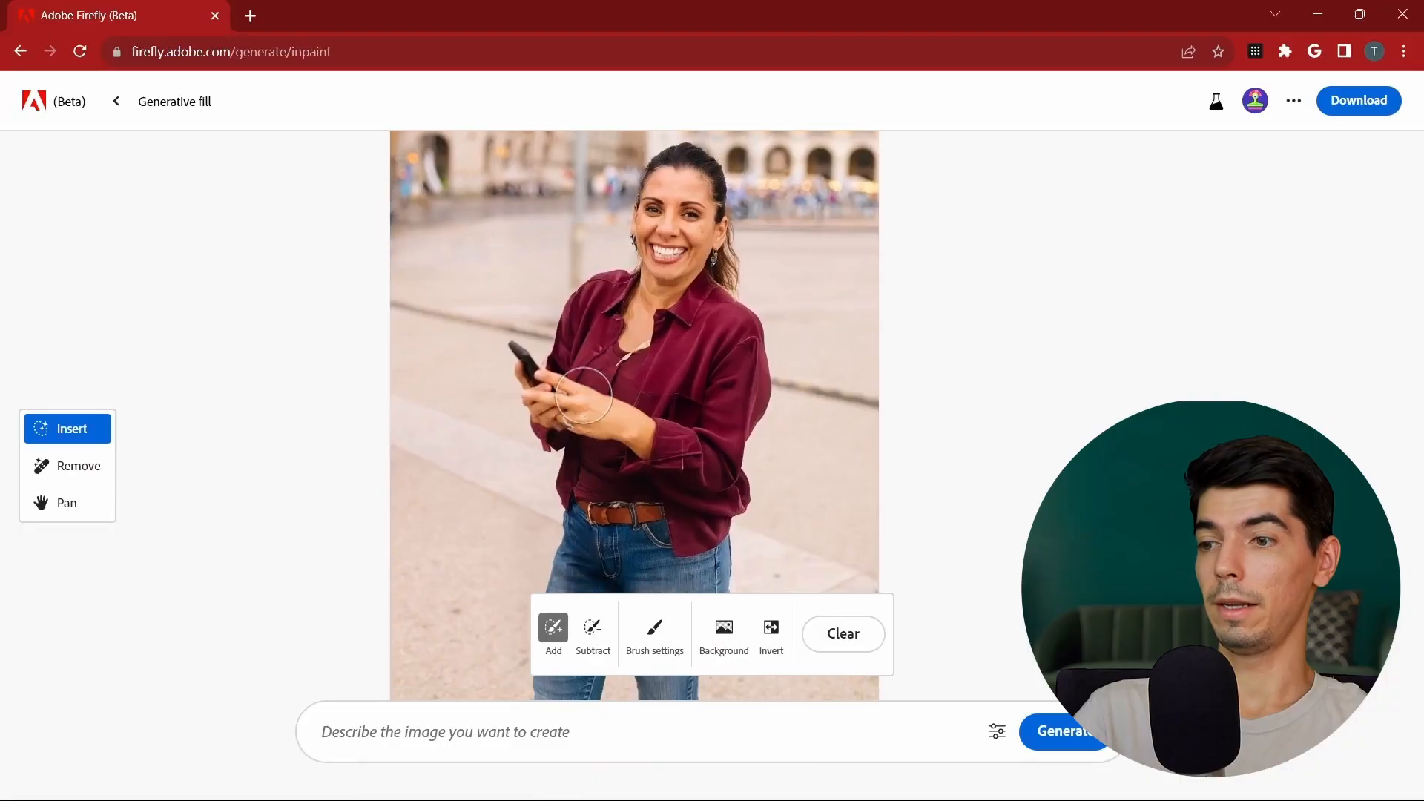
scroll(639, 400, "down", 2)
scroll(639, 400, "up", 3)
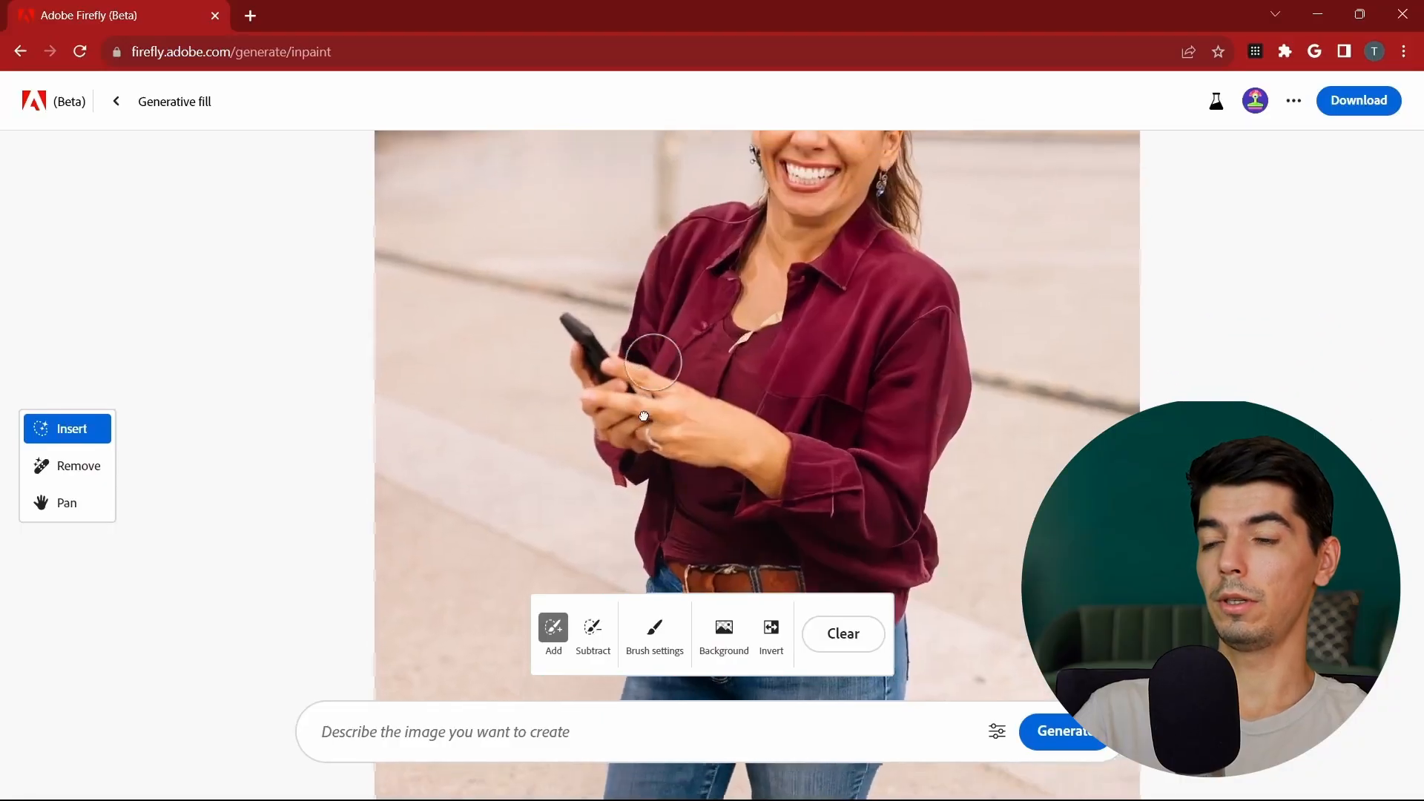
scroll(660, 393, "down", 2)
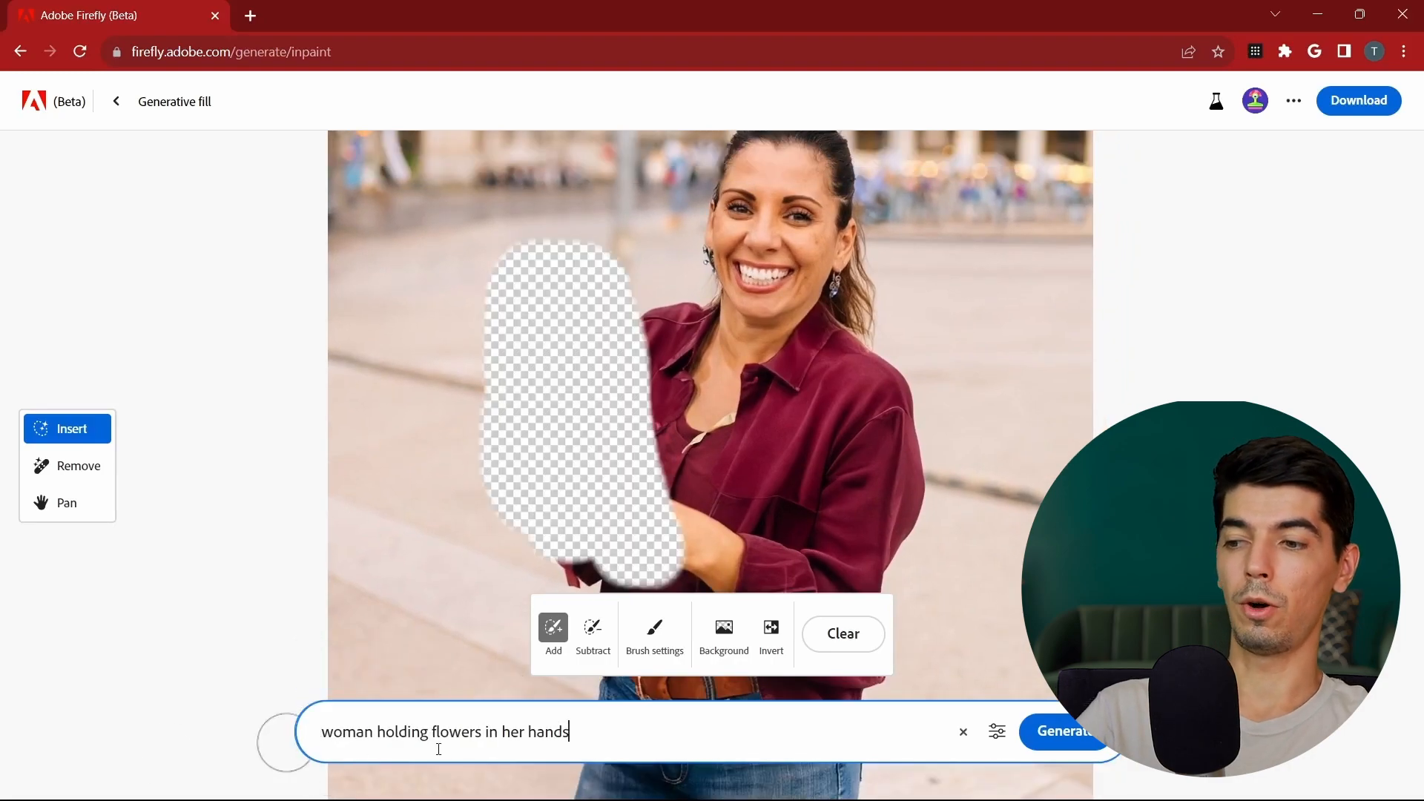
left_click(1024, 746)
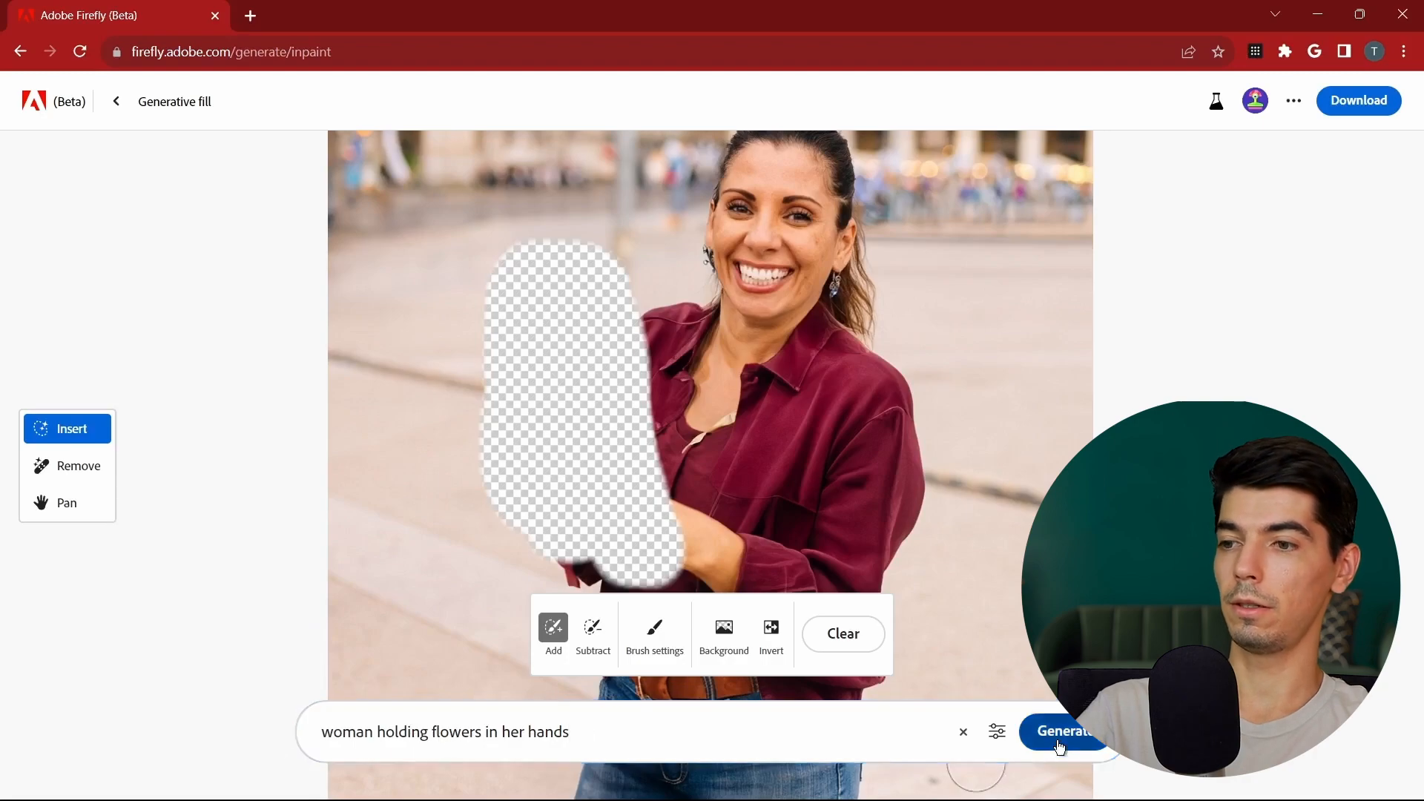
Step: Examine the first three flower variations, checking the blooms and the hands up close and in the whole photo
scroll(625, 428, "up", 3)
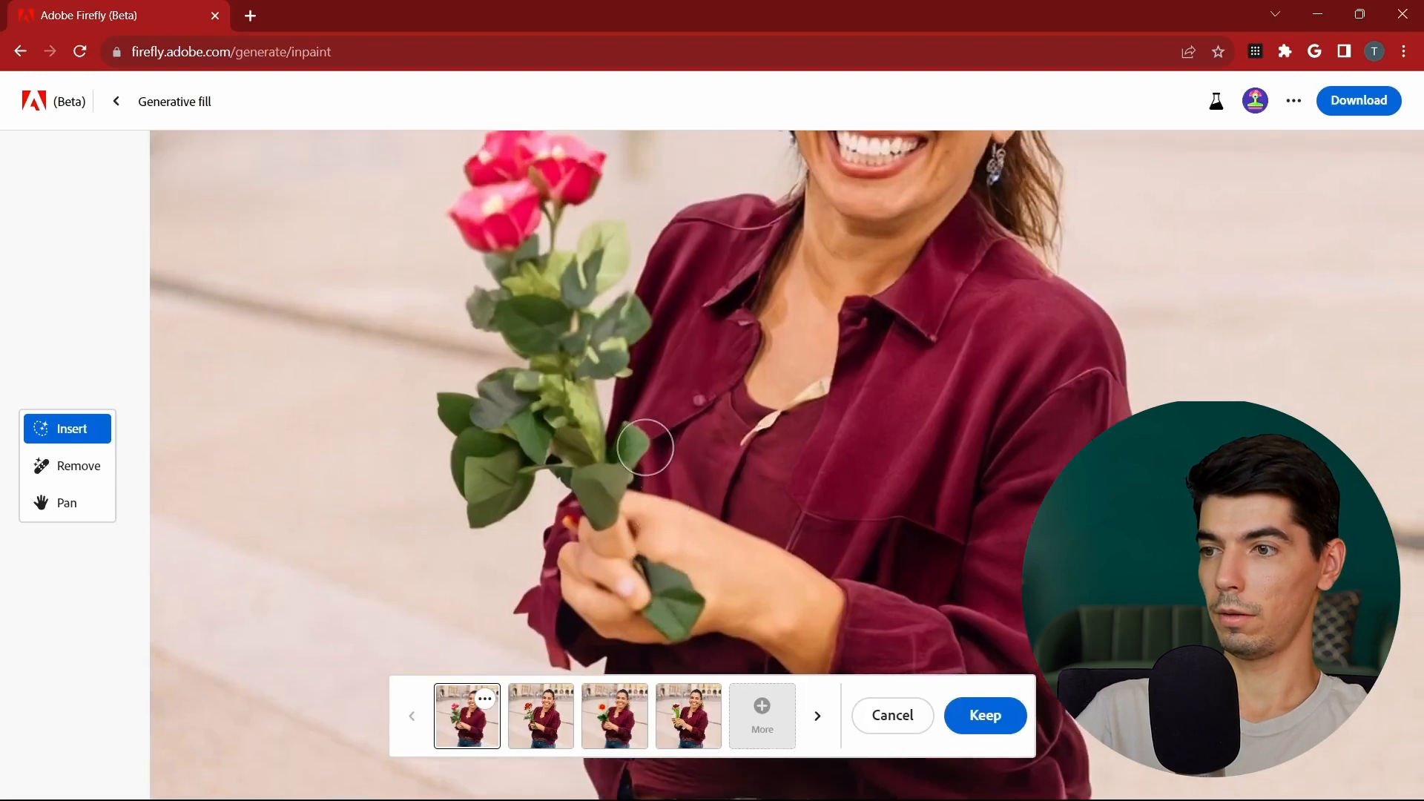
scroll(636, 439, "down", 3)
scroll(643, 503, "up", 4)
scroll(643, 504, "down", 3)
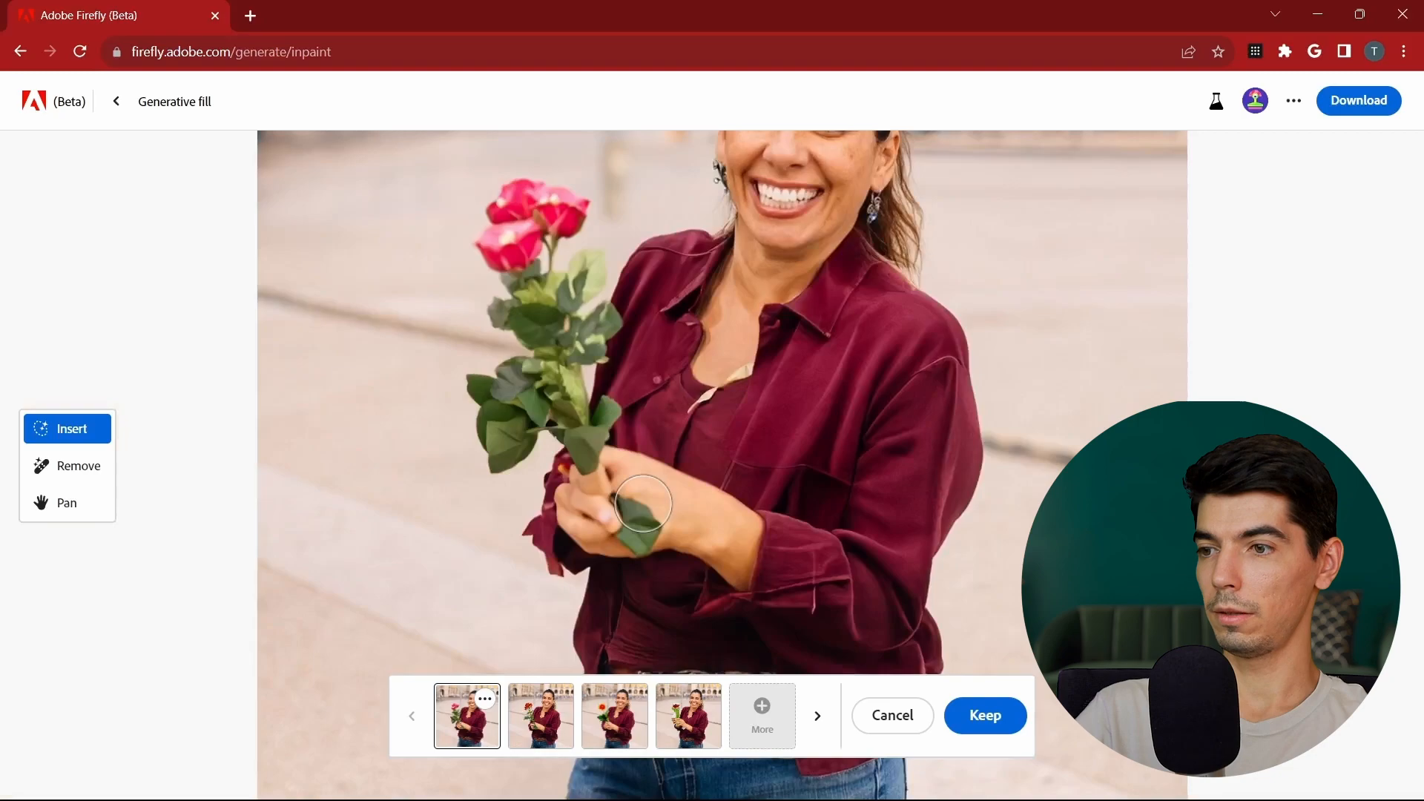
scroll(641, 498, "down", 3)
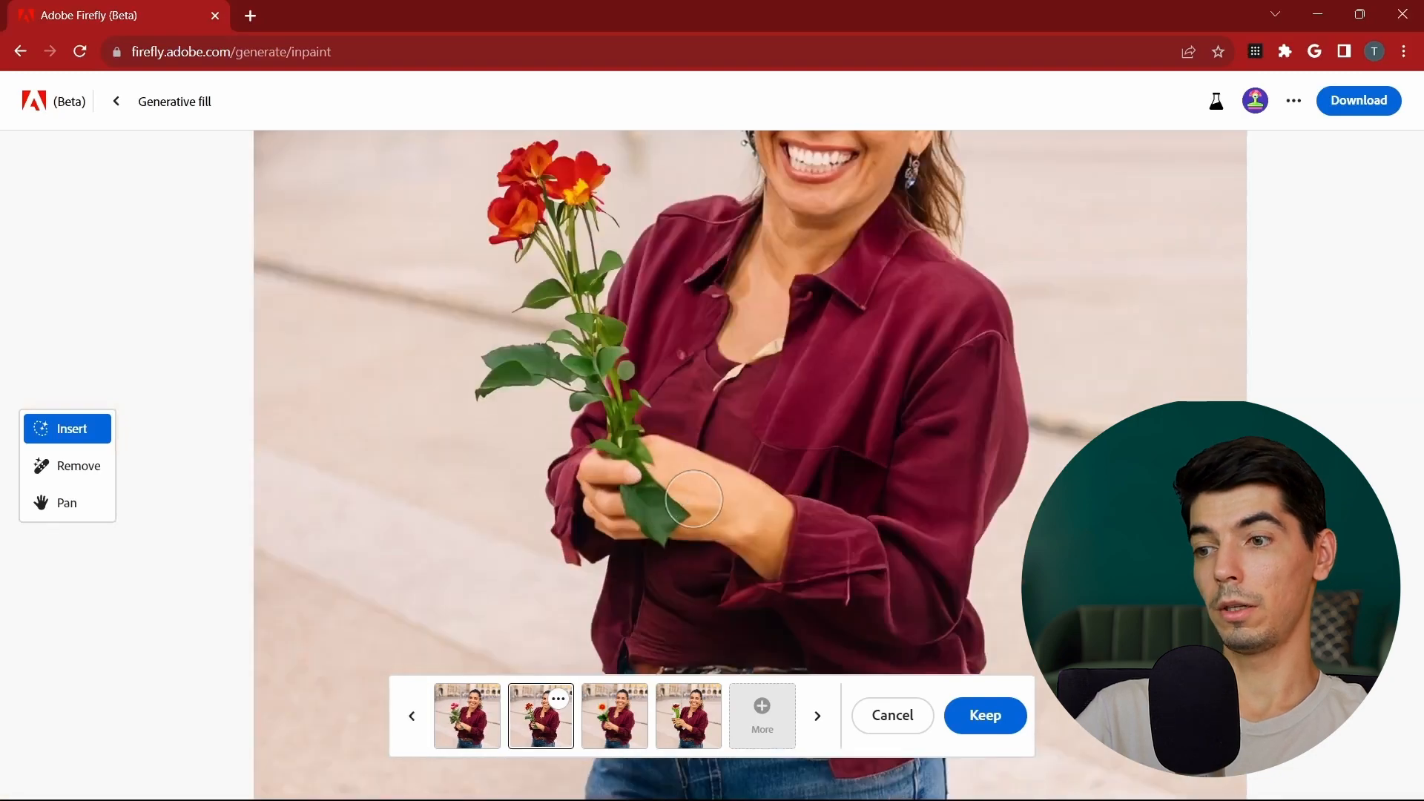
scroll(626, 480, "down", 5)
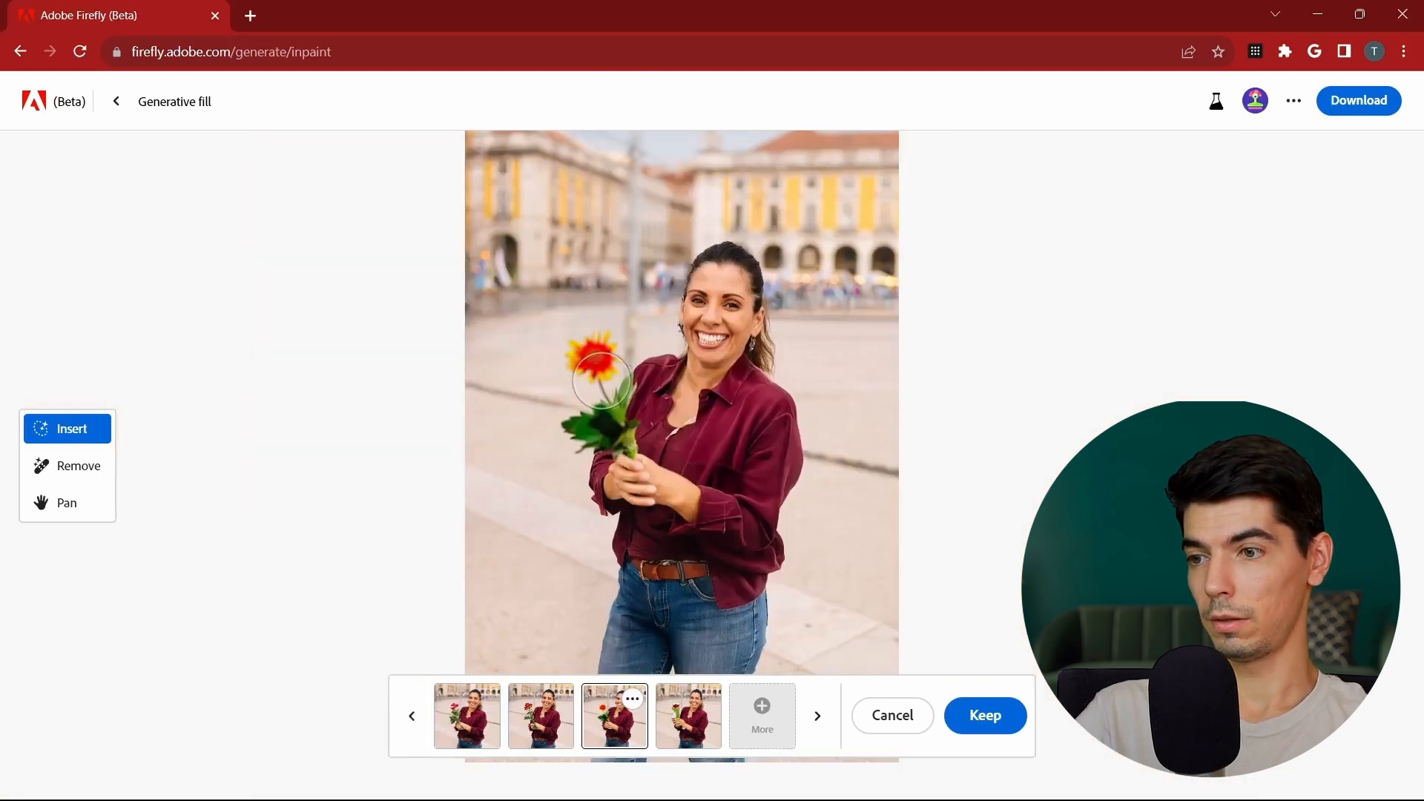
scroll(604, 367, "up", 1)
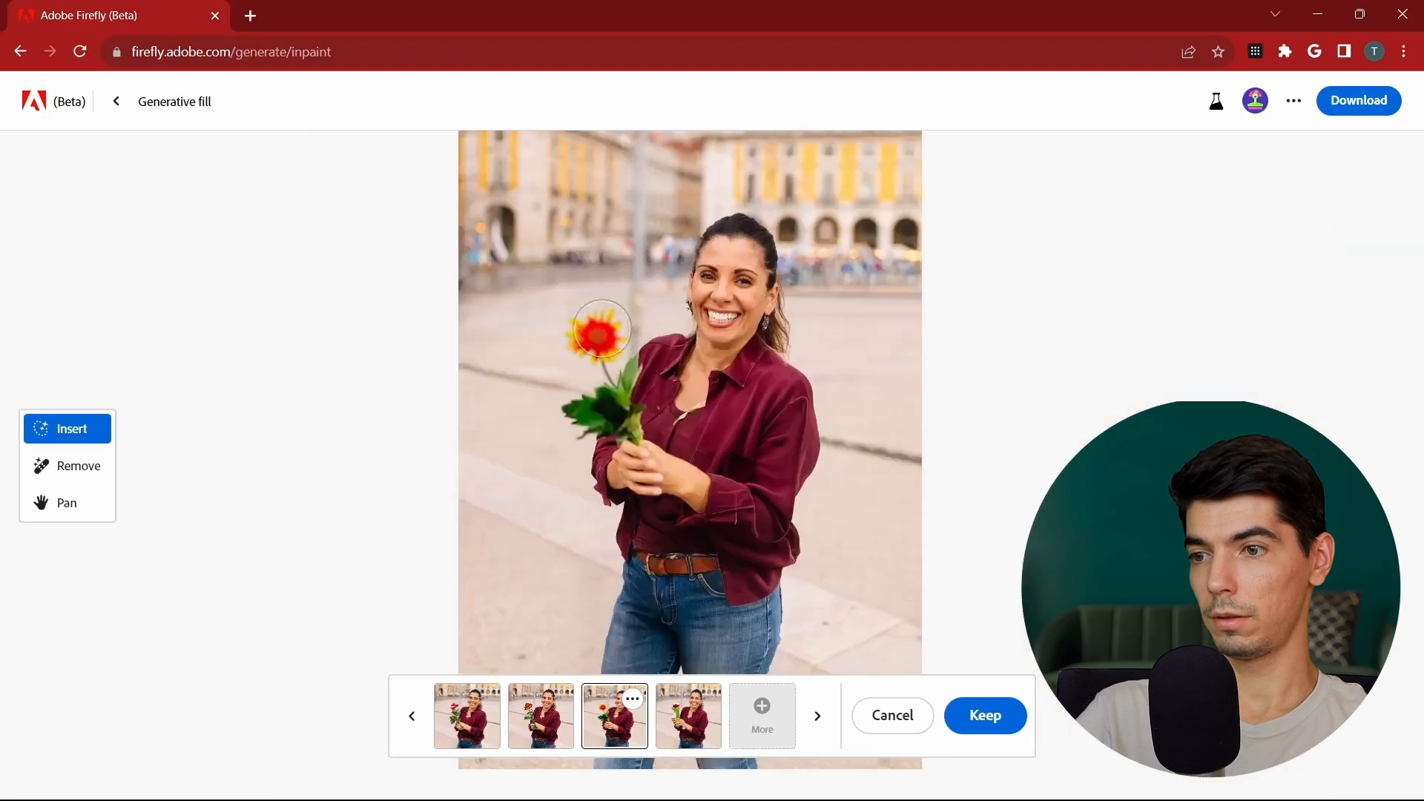
Step: Compare the fourth flower variation with the second one, and keep the second with the red-orange roses
left_click(683, 716)
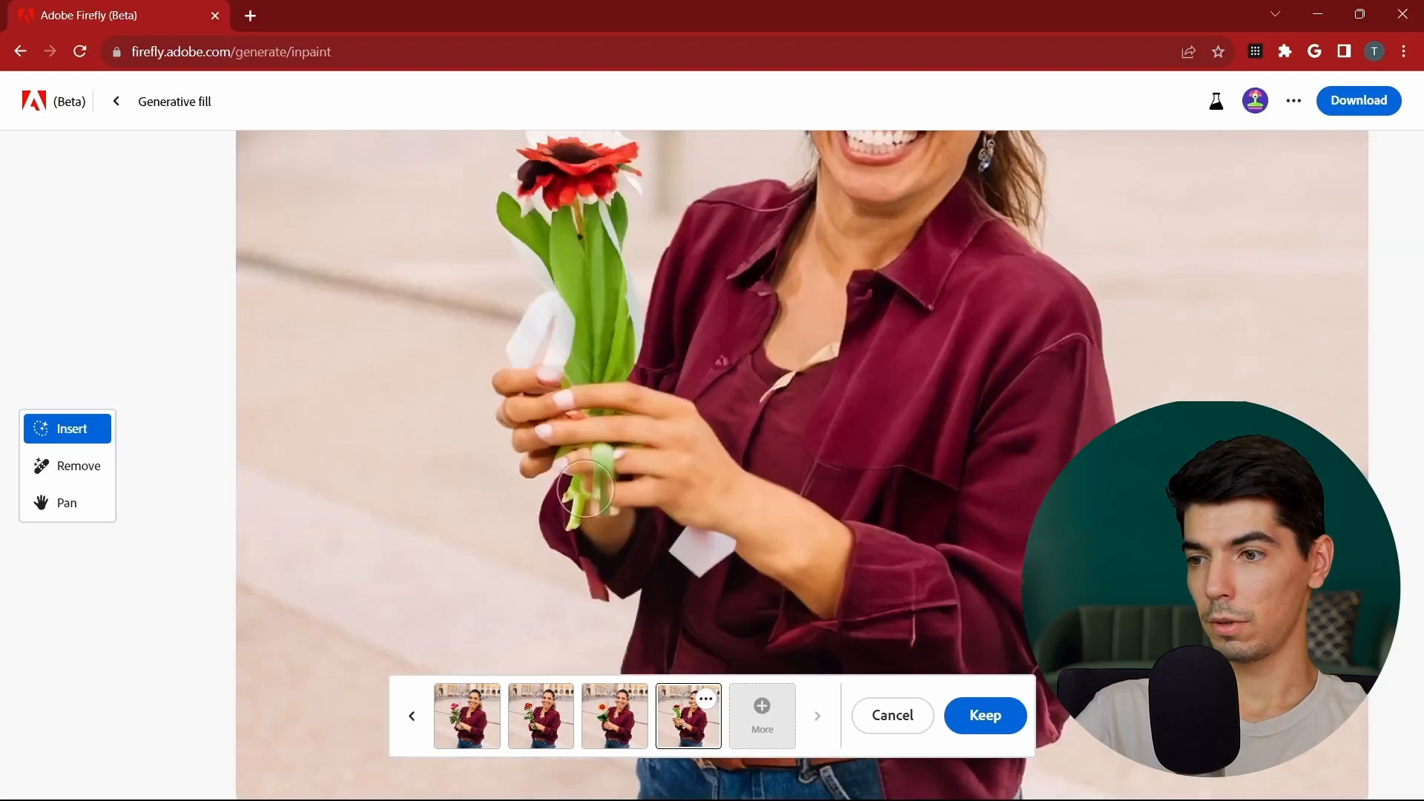
scroll(567, 549, "down", 3)
left_click(531, 716)
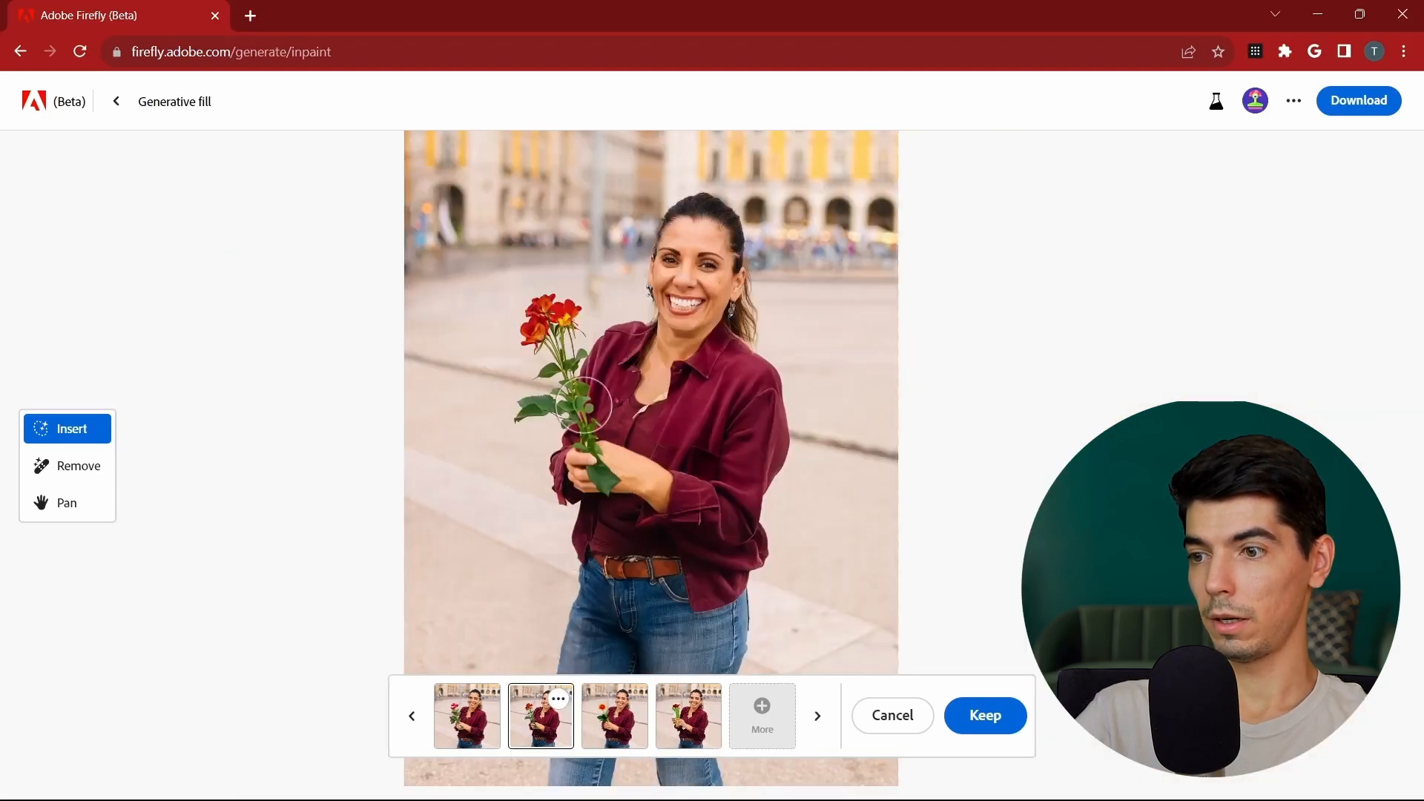
scroll(583, 407, "up", 3)
scroll(606, 571, "down", 5)
scroll(602, 514, "up", 3)
scroll(603, 514, "down", 1)
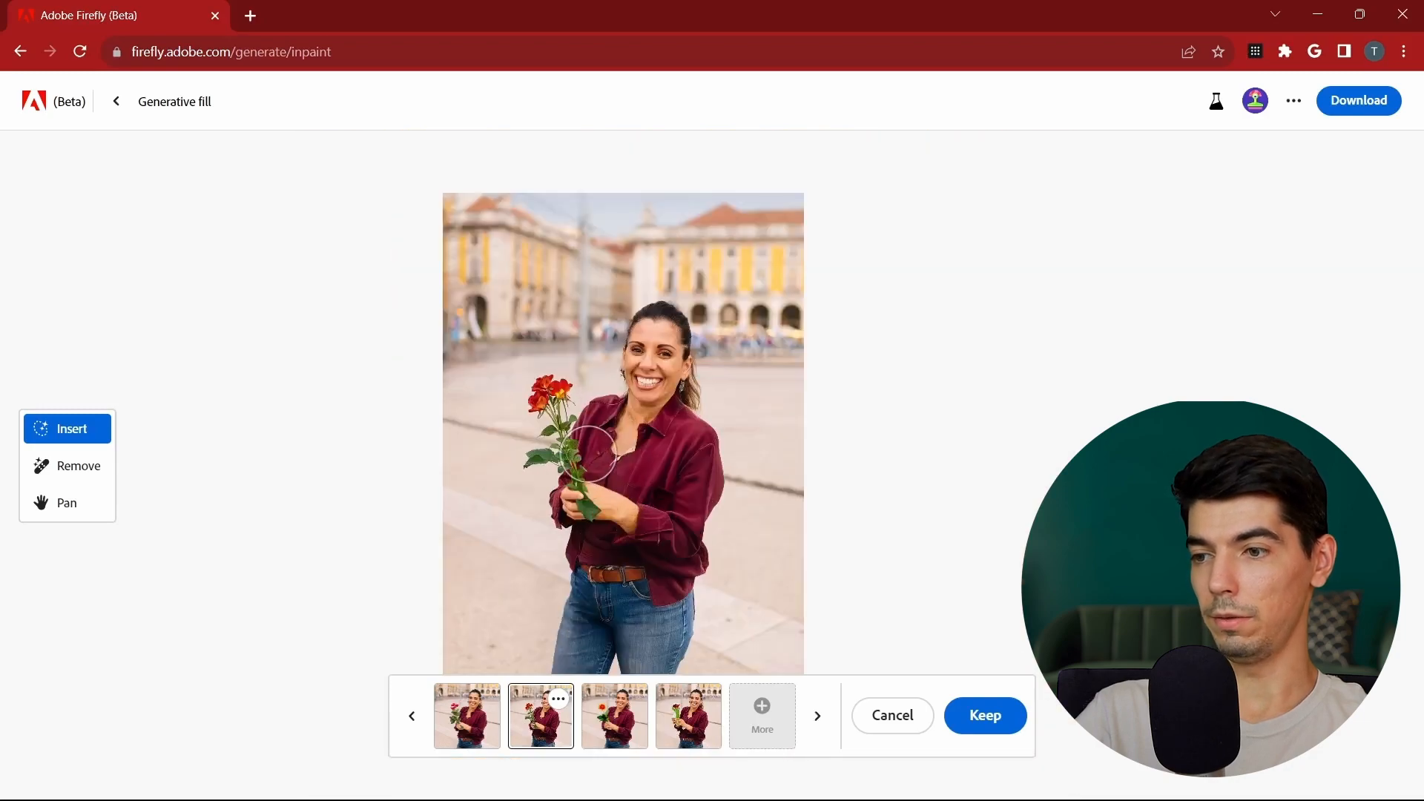
scroll(597, 522, "up", 5)
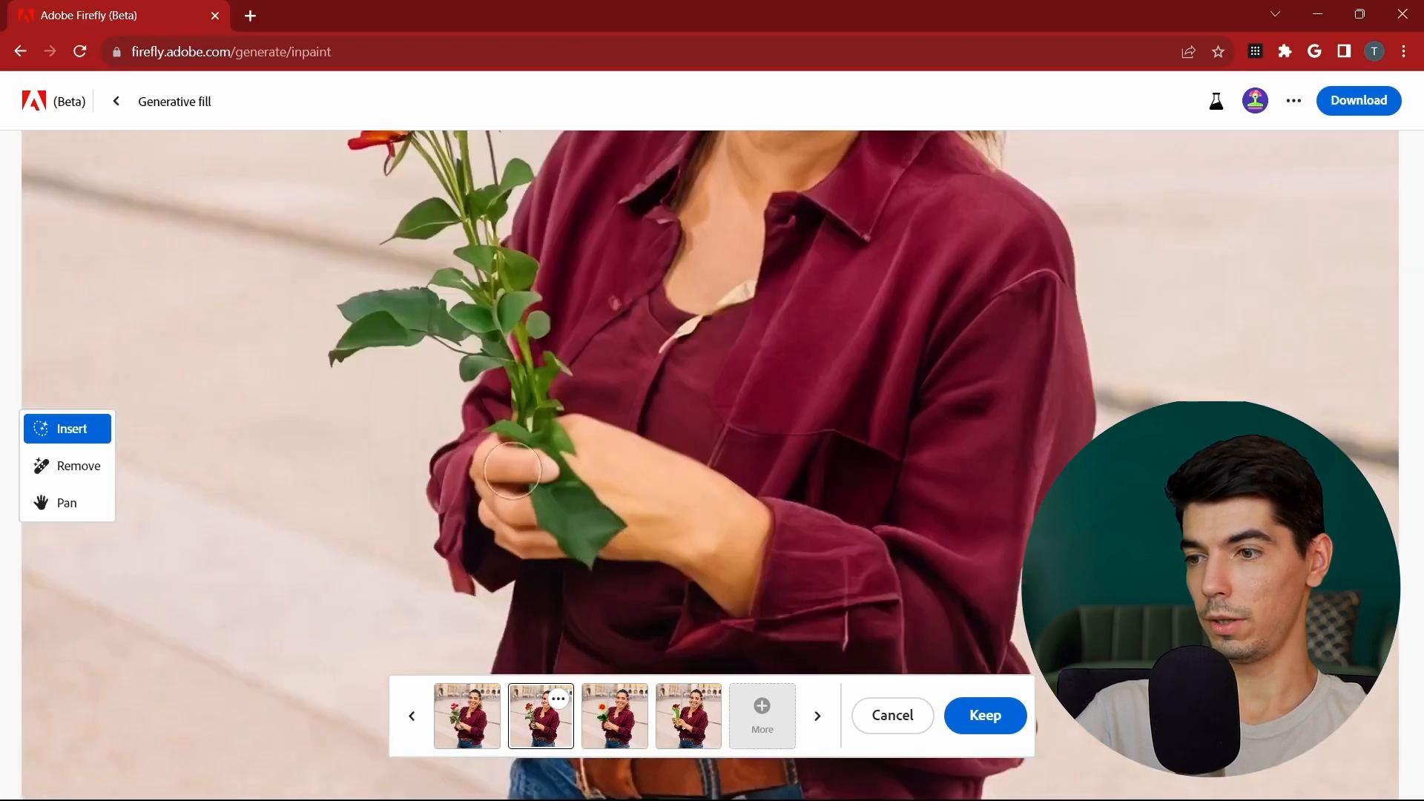
scroll(578, 494, "down", 5)
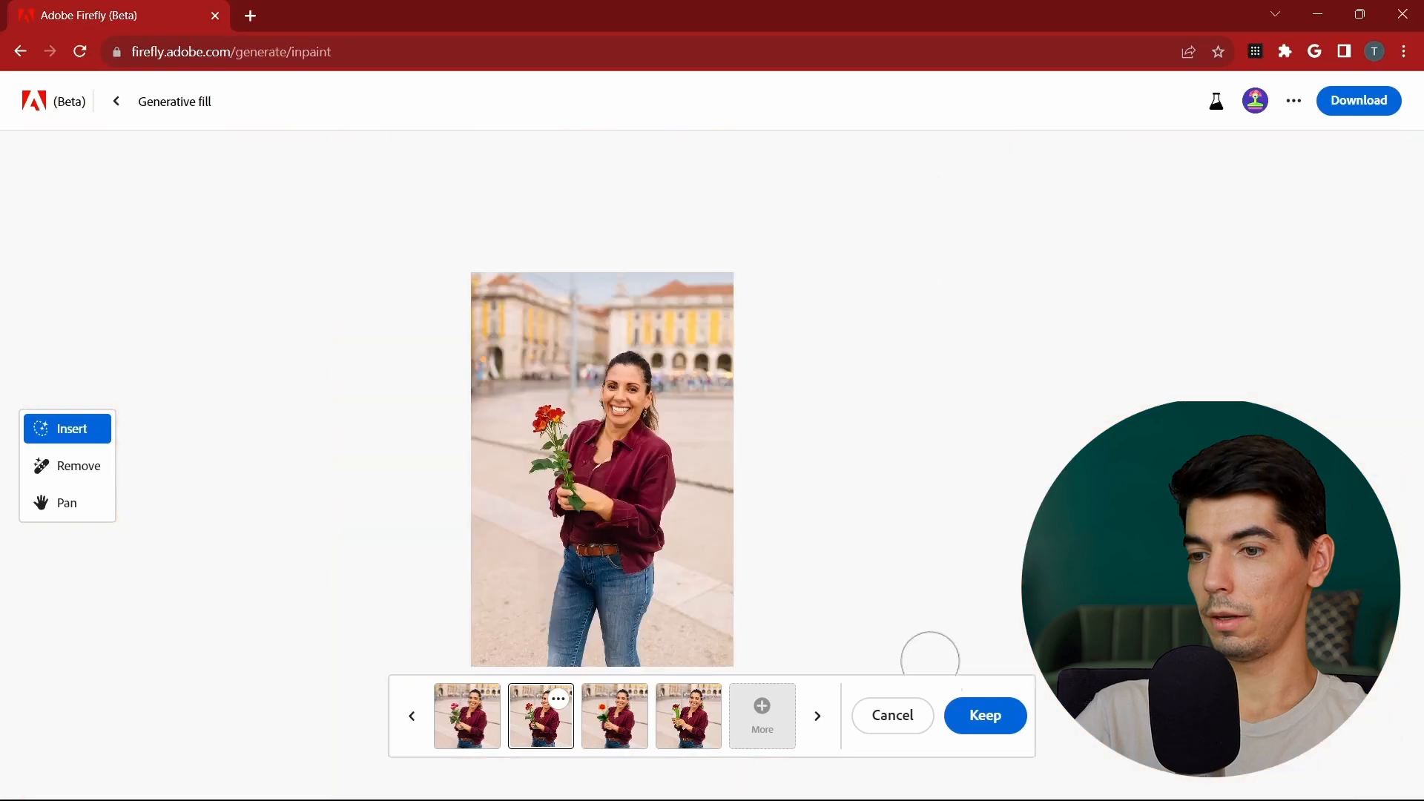
left_click(972, 713)
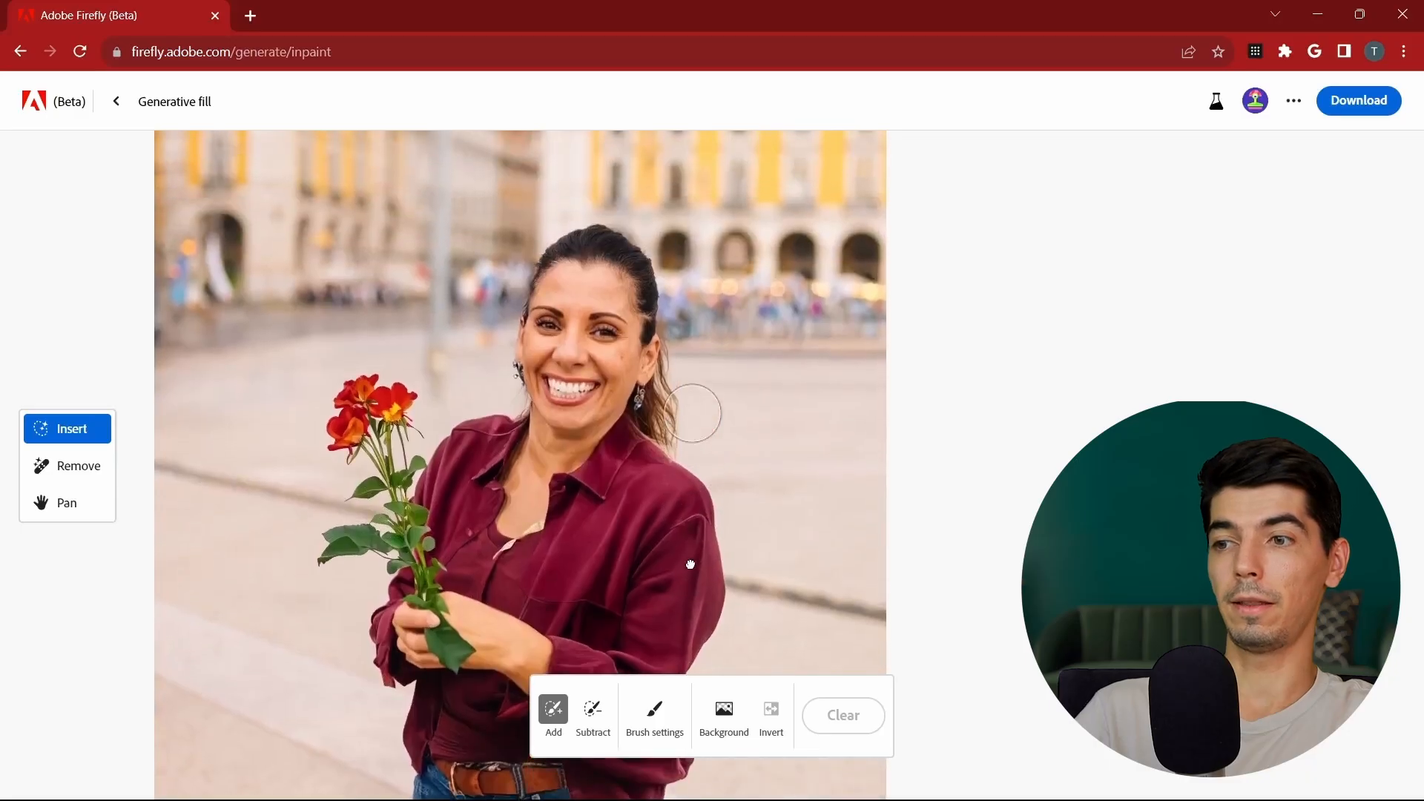
scroll(675, 520, "up", 5)
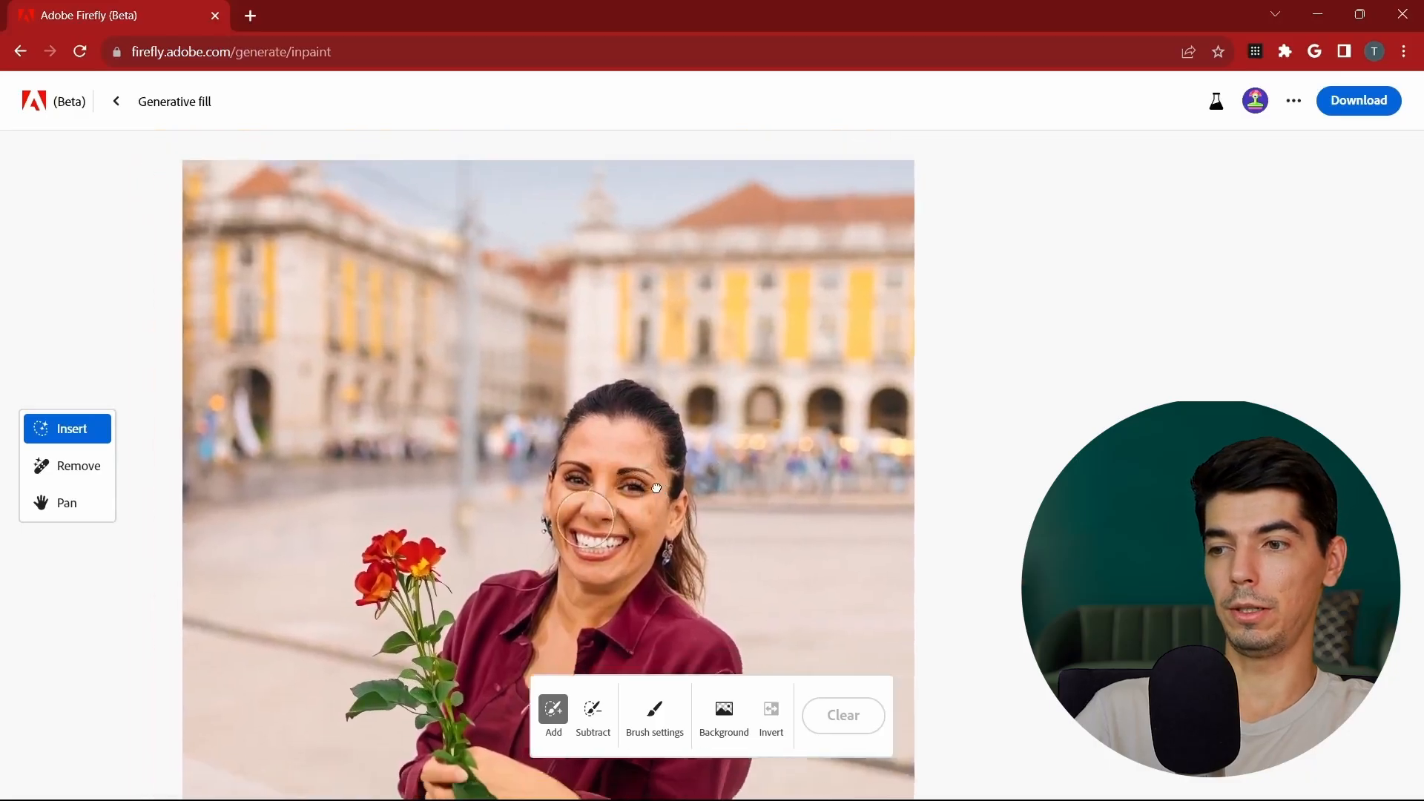
Step: Examine the finished flower edit up close and as a whole, checking the face, earrings, burgundy shirt, hands and waist
left_click_drag(656, 487, 727, 434)
scroll(480, 344, "up", 3)
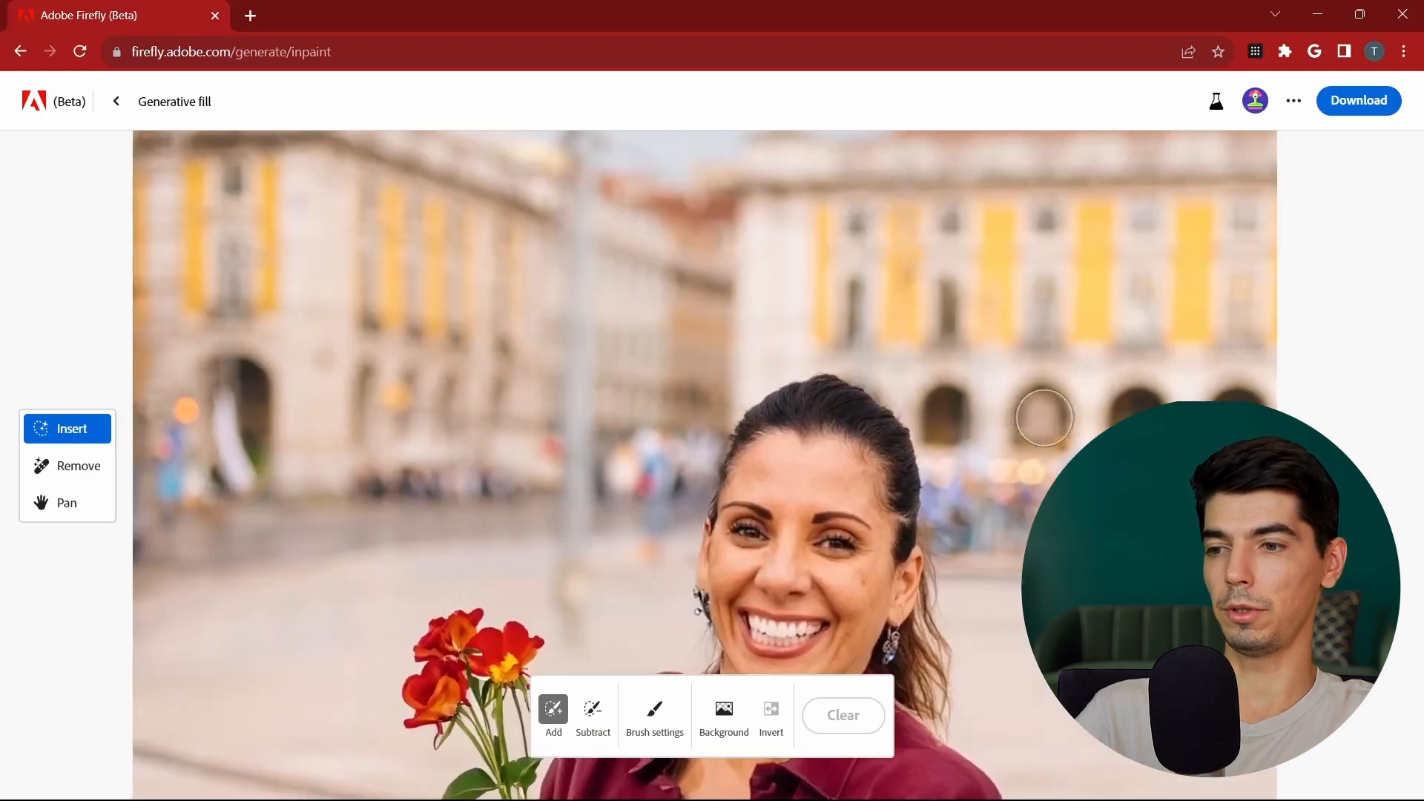
scroll(1044, 418, "up", 1)
scroll(567, 463, "up", 4)
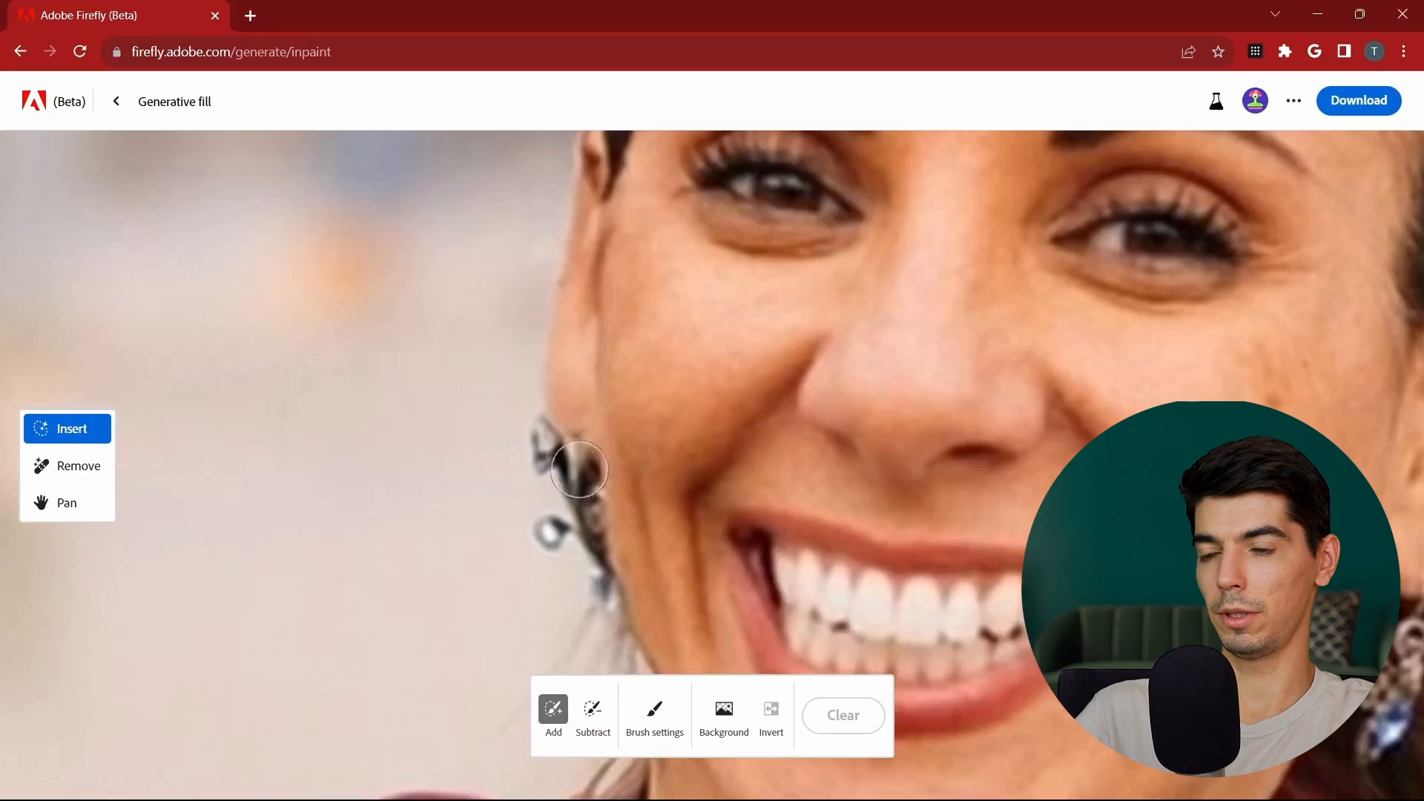
scroll(556, 415, "down", 10)
scroll(560, 419, "up", 3)
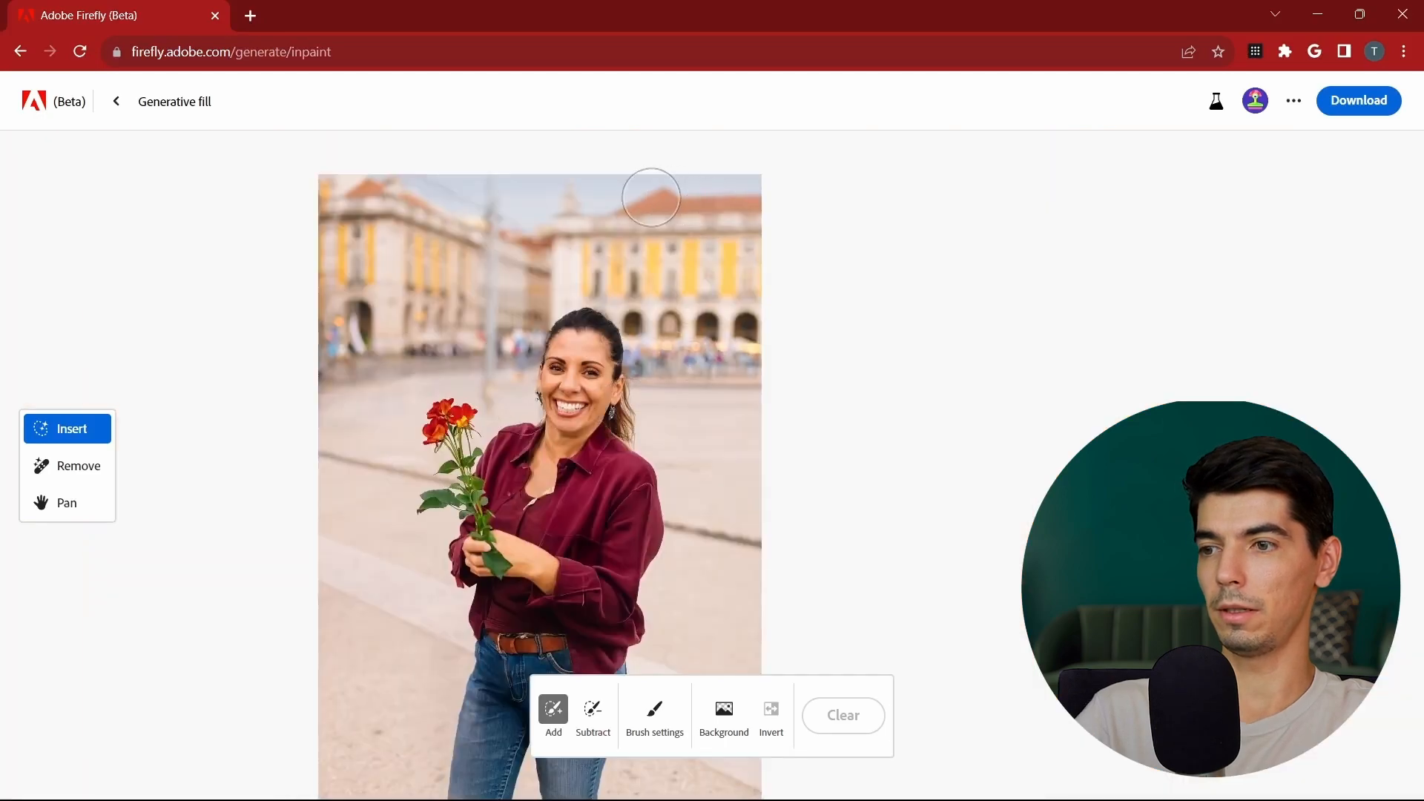
left_click_drag(697, 348, 749, 333)
scroll(764, 371, "down", 6)
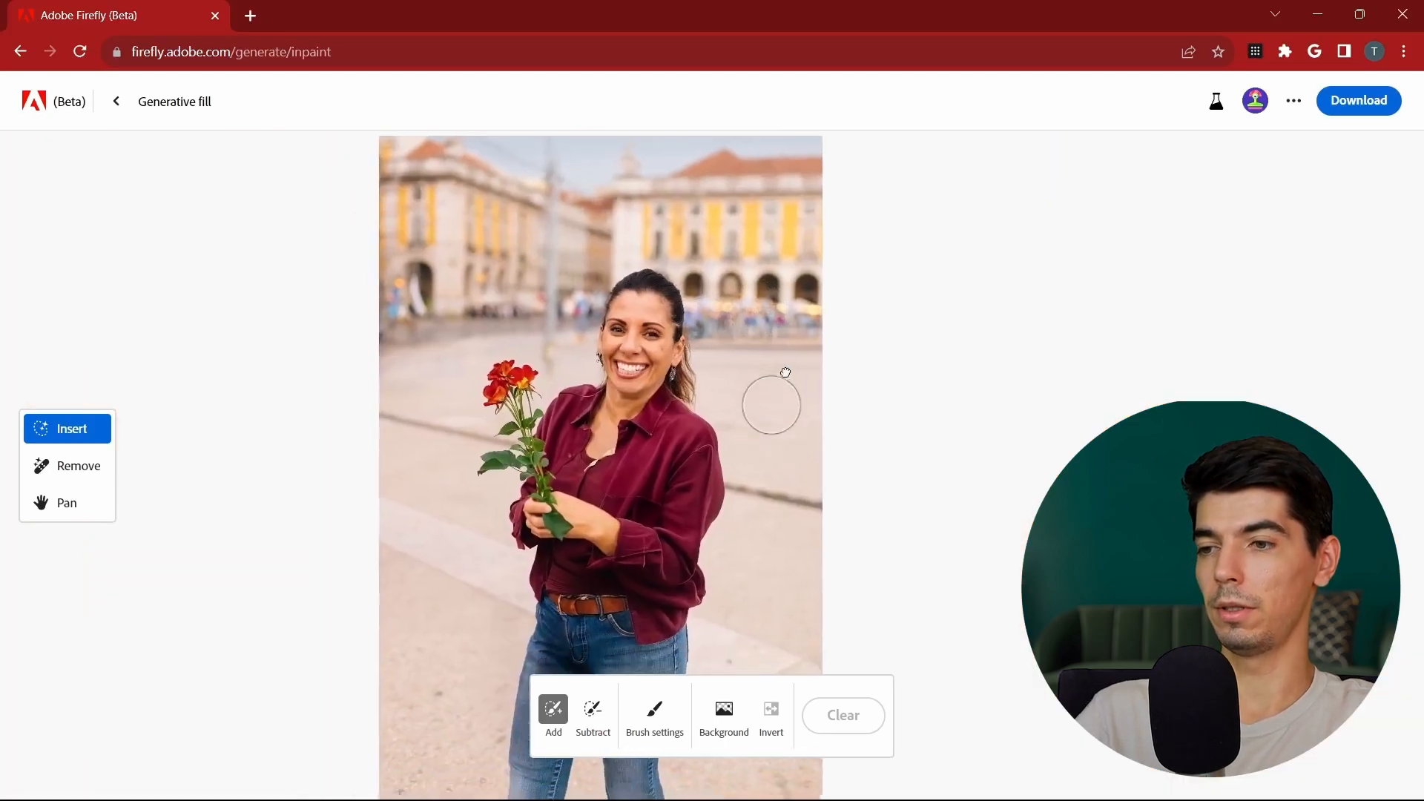
scroll(693, 393, "up", 2)
scroll(693, 394, "up", 3)
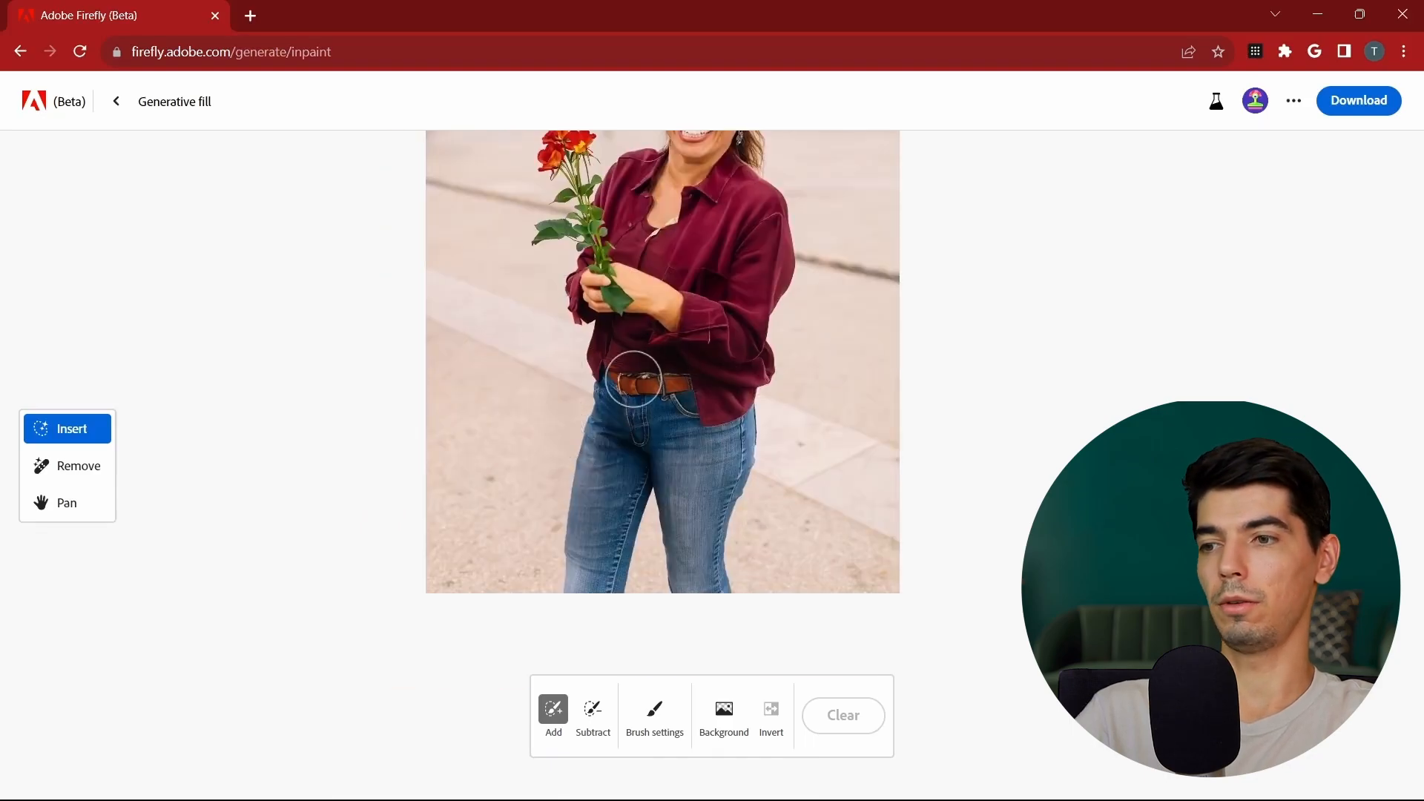
left_click_drag(636, 375, 575, 455)
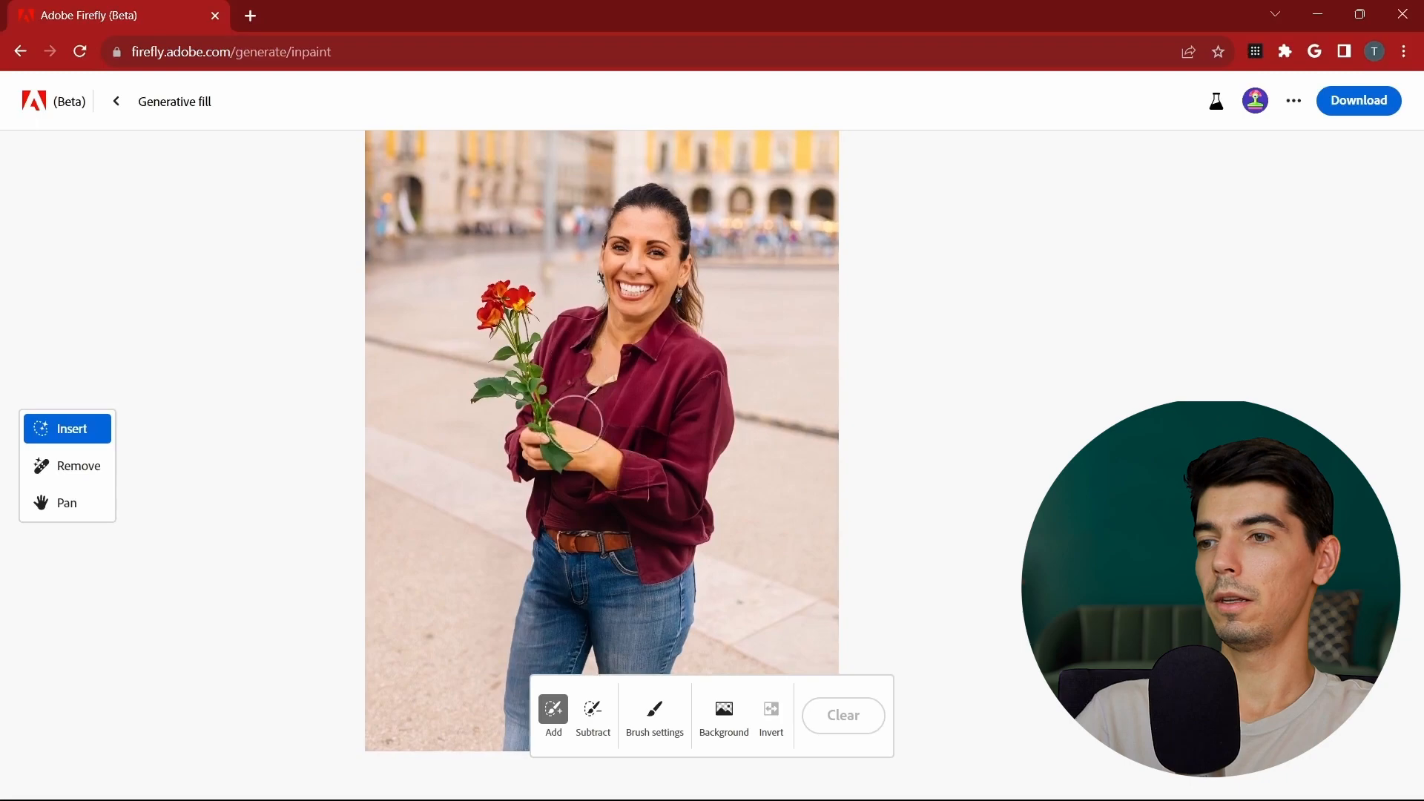
scroll(574, 356, "up", 2)
scroll(512, 209, "down", 5)
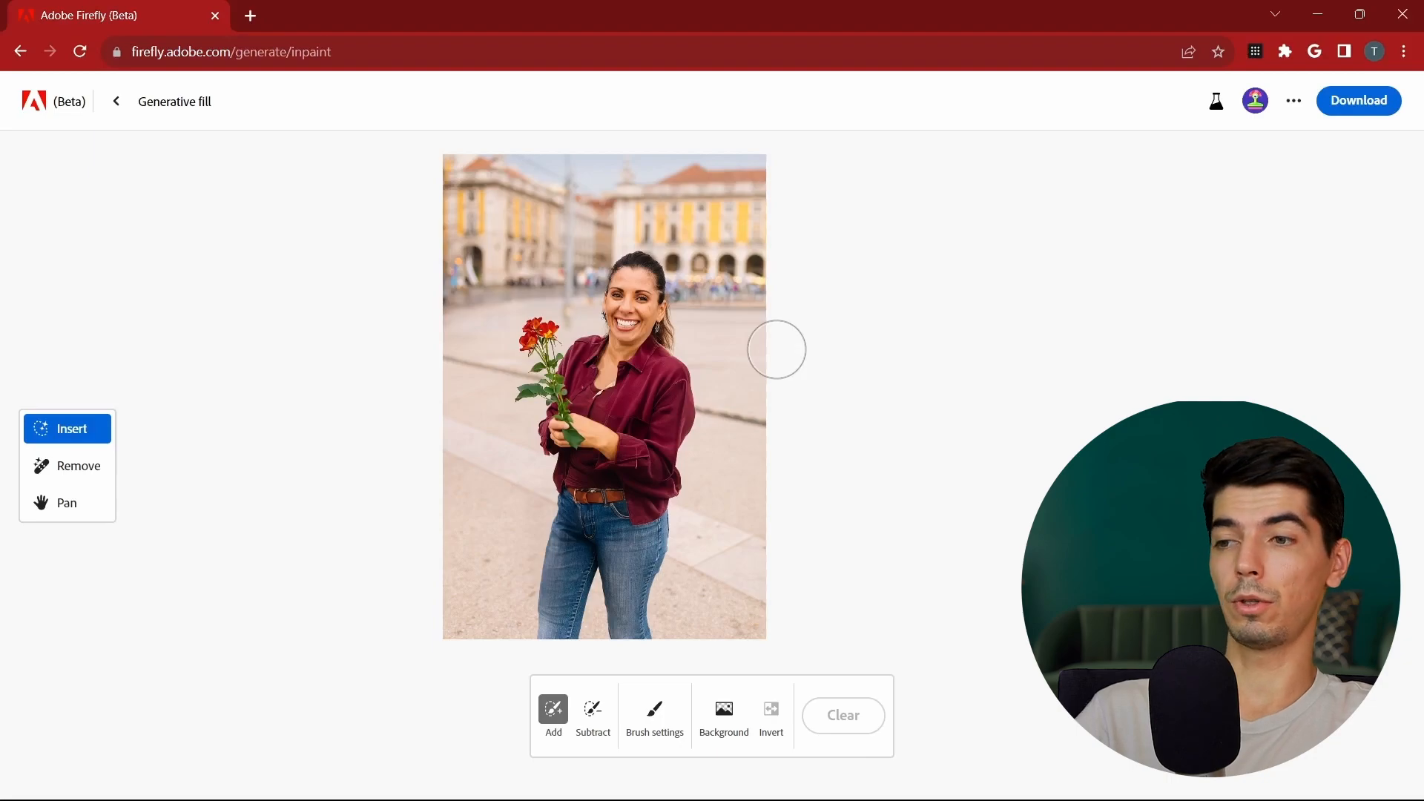
Step: Download the edited image with Content Credentials included, and check the downloaded PNG's Adobe Firefly watermark up close
left_click(1359, 100)
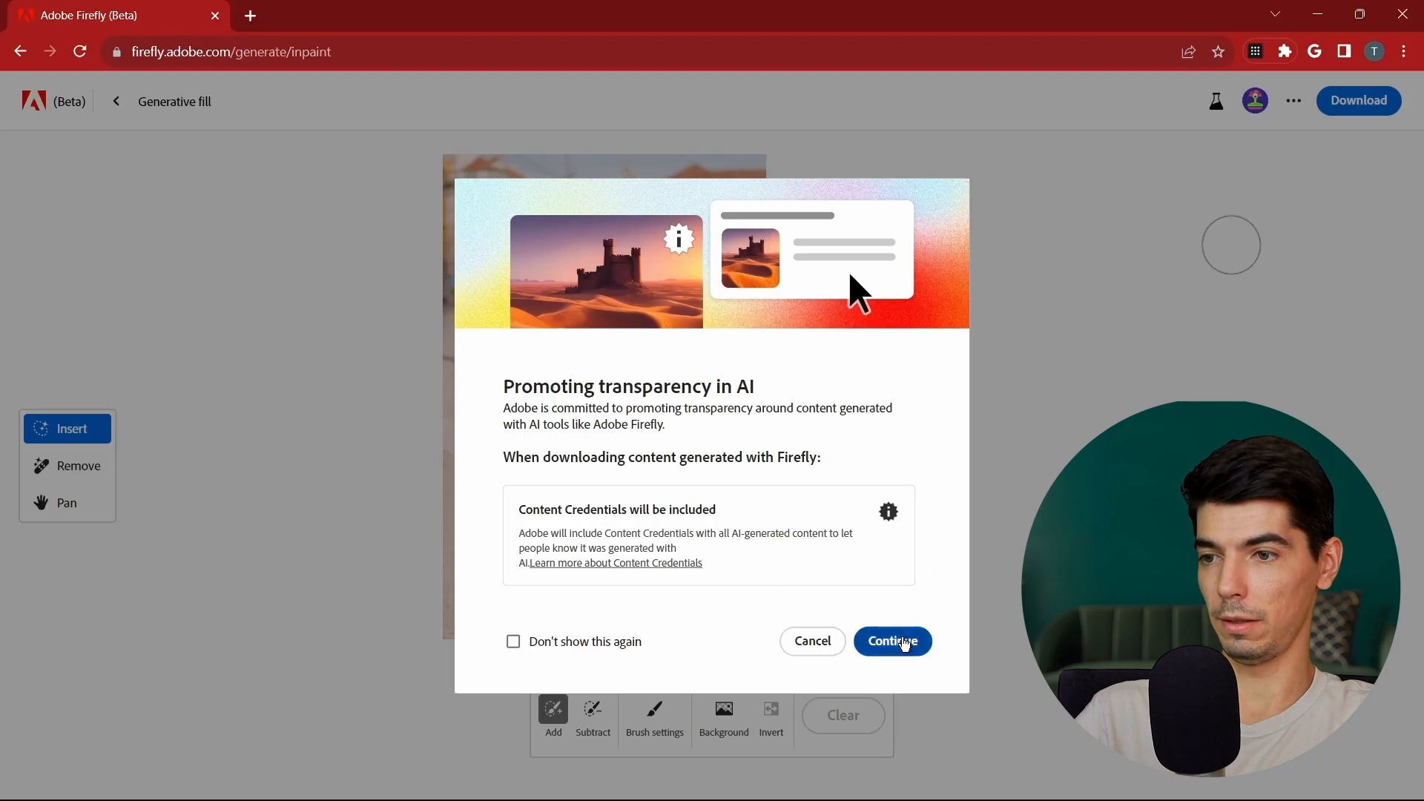
left_click(904, 640)
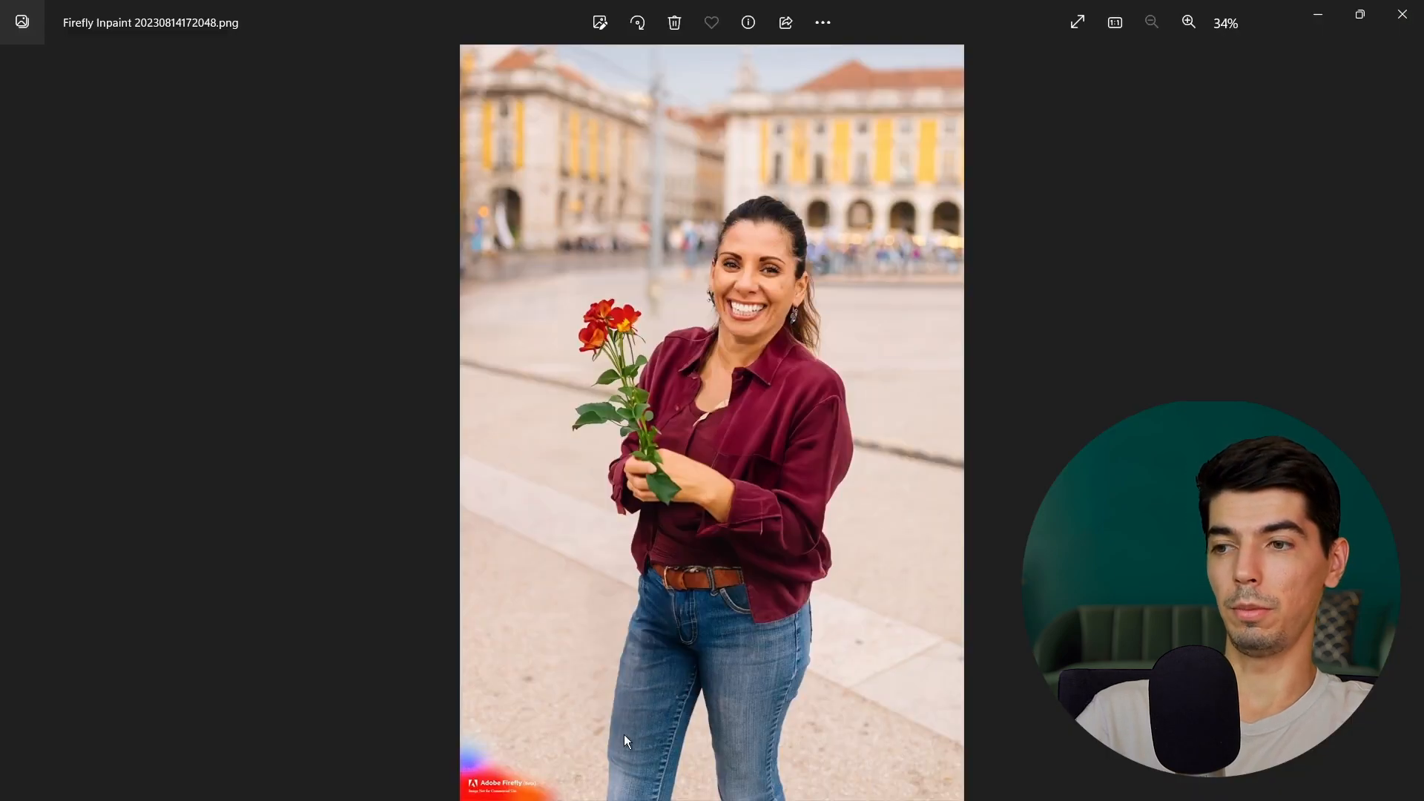
scroll(508, 767, "up", 6)
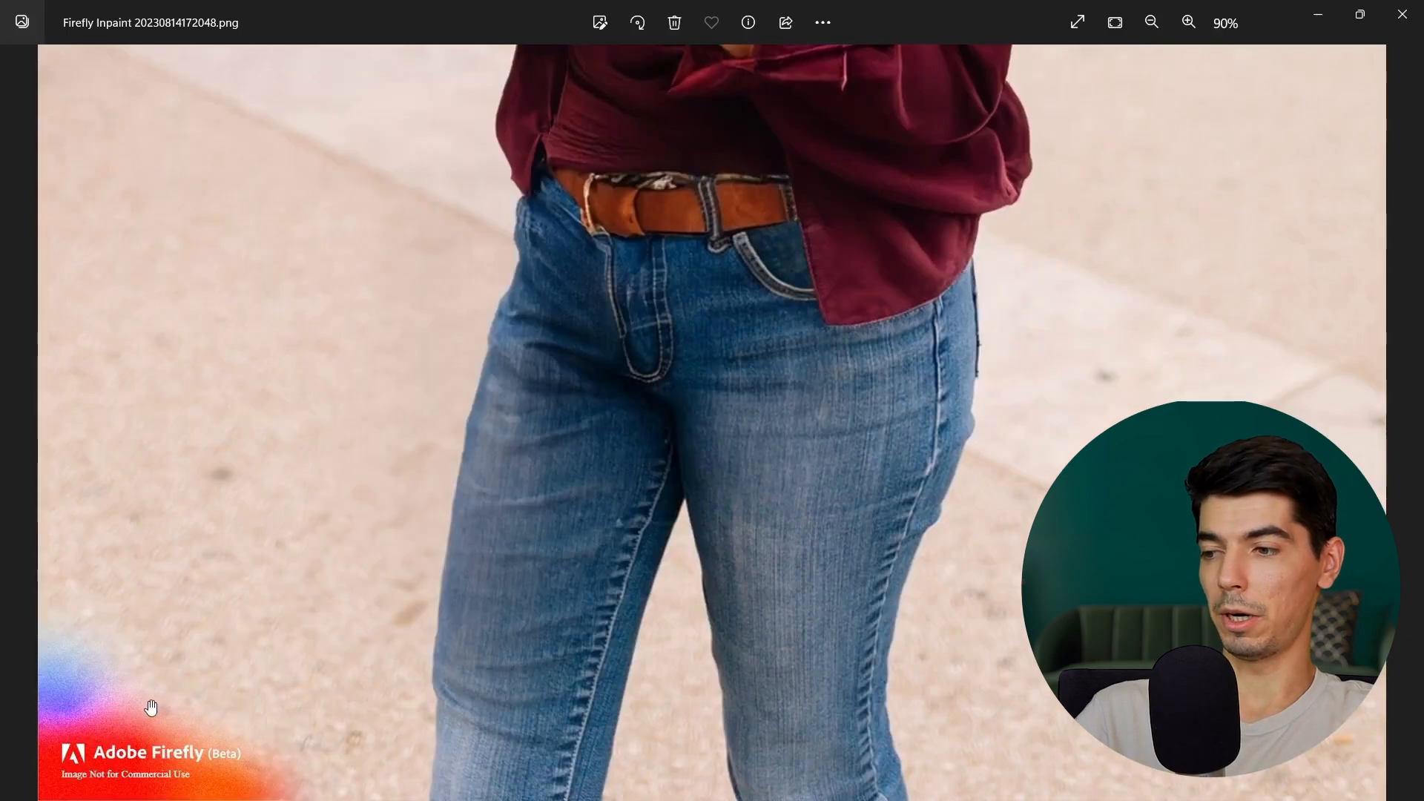
scroll(539, 260, "down", 6)
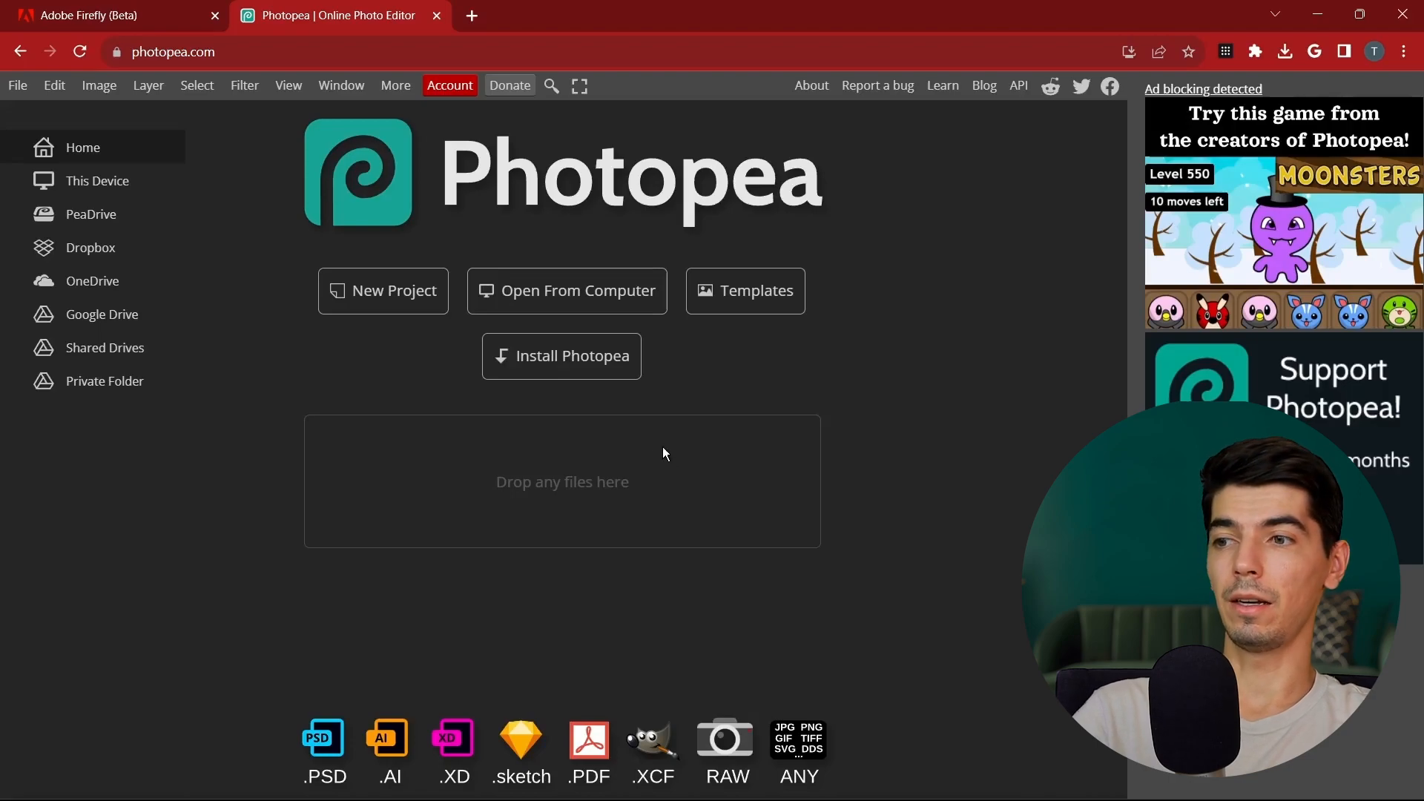
Step: In Photopea, open the downloaded Firefly image and expand its canvas sideways to a fixed 16:9 ratio with the Crop tool
left_click(616, 297)
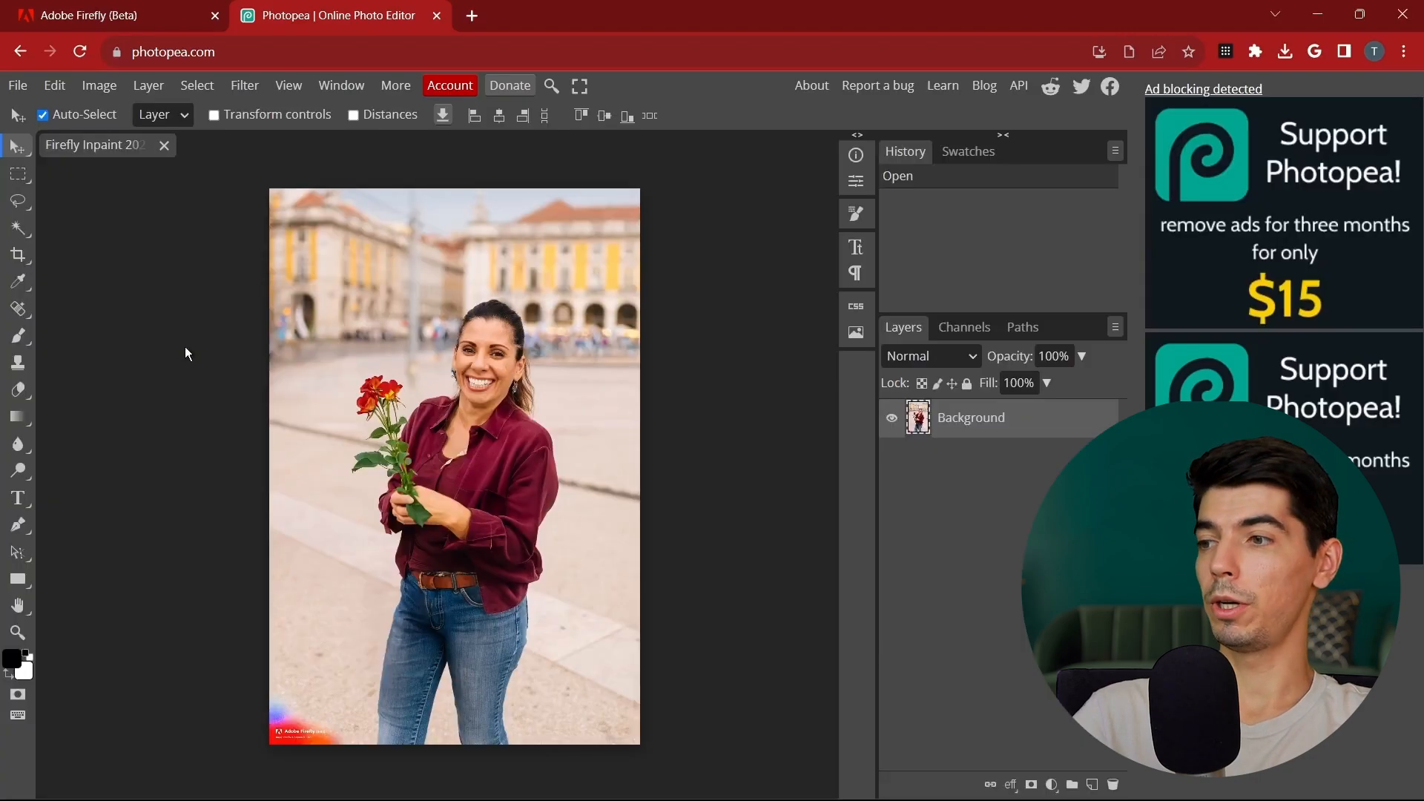
left_click(16, 255)
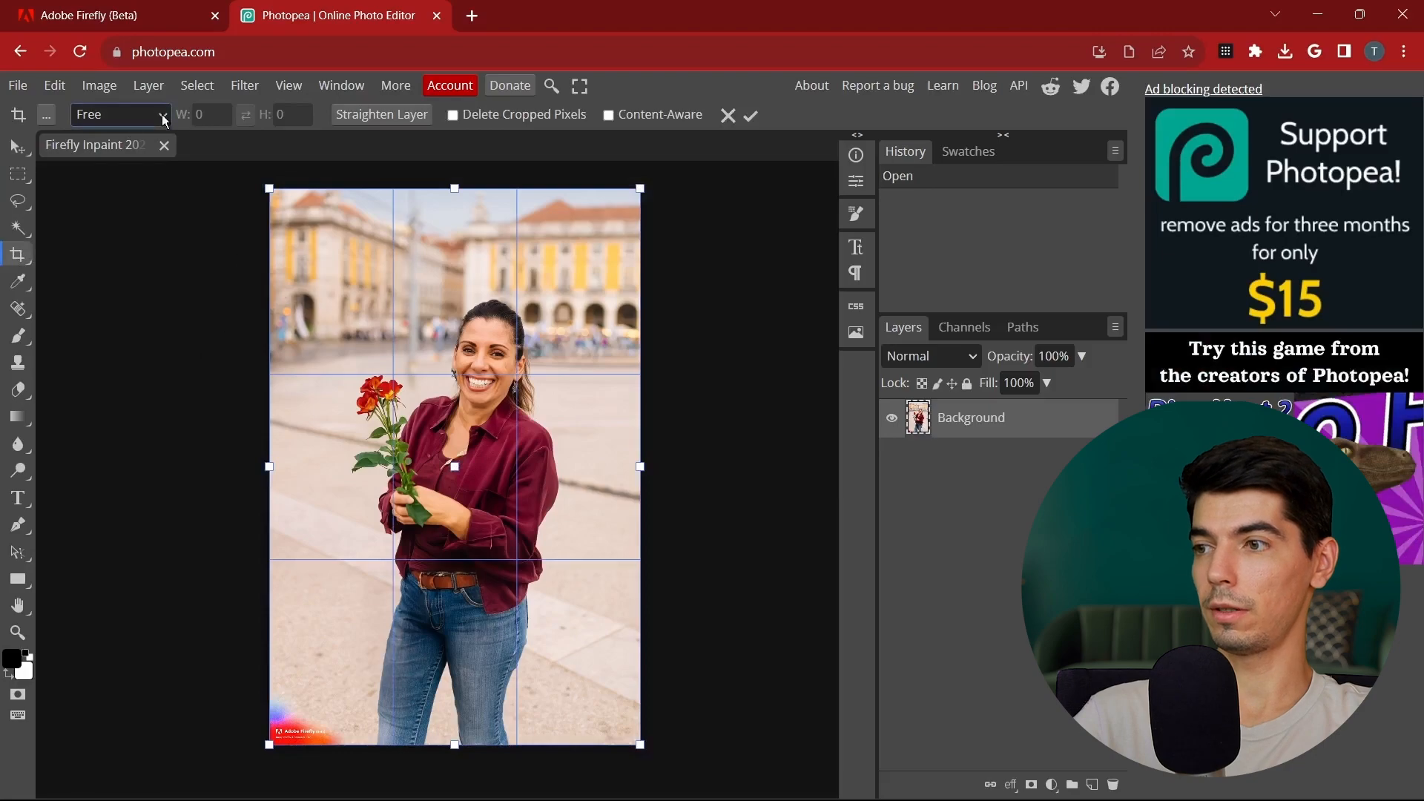
left_click(752, 117)
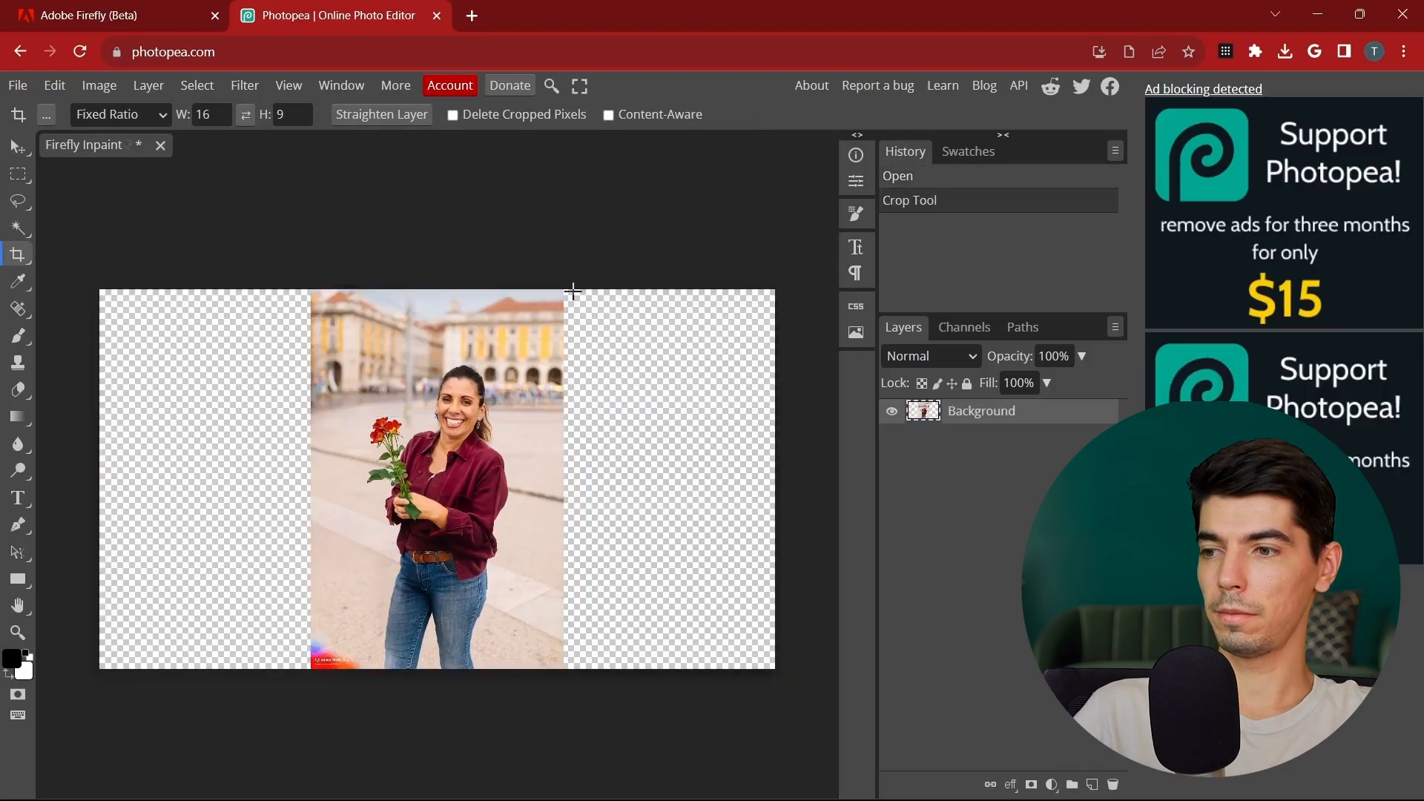
Step: Export the widened 16:9 image as a JPG
left_click(18, 85)
mouse_move(130, 348)
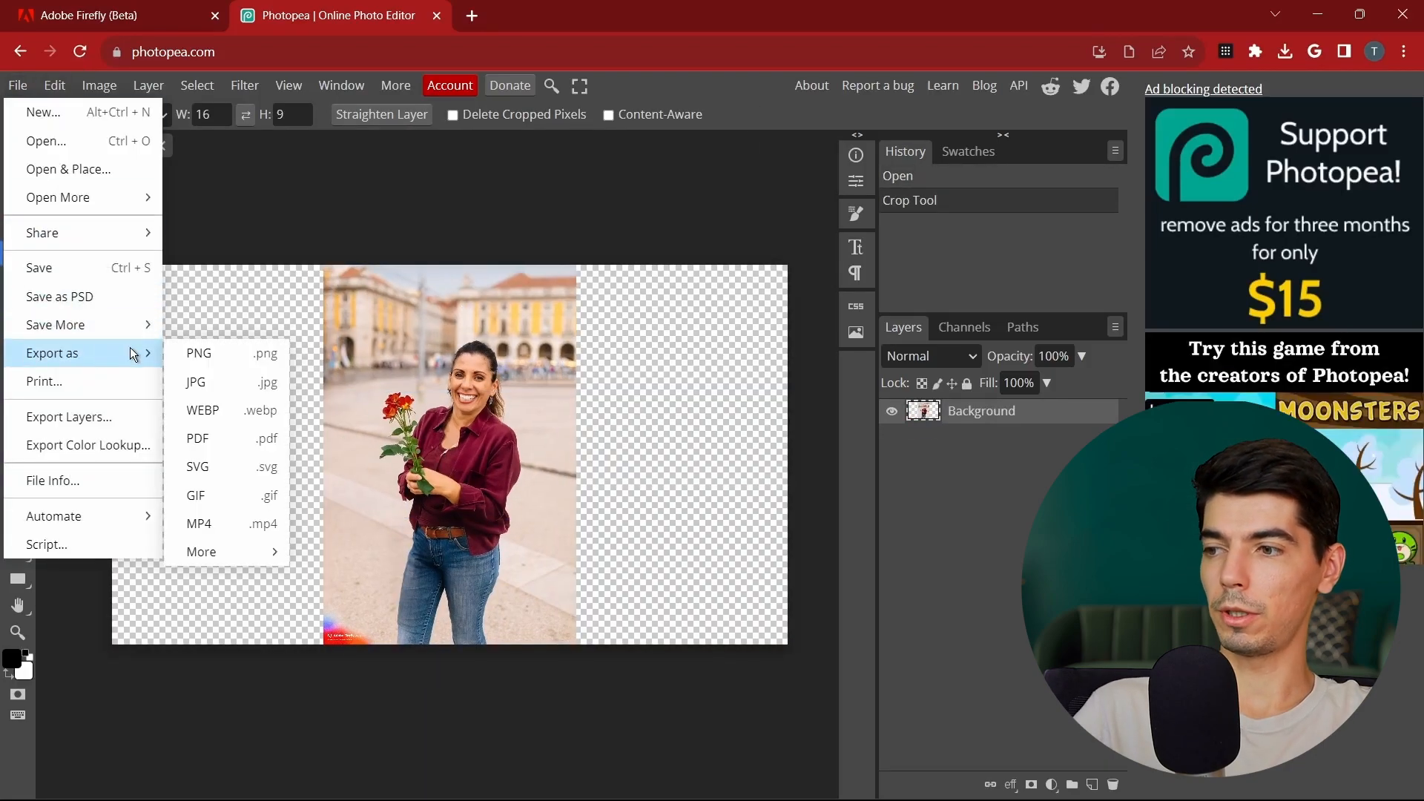
left_click(209, 382)
left_click(733, 407)
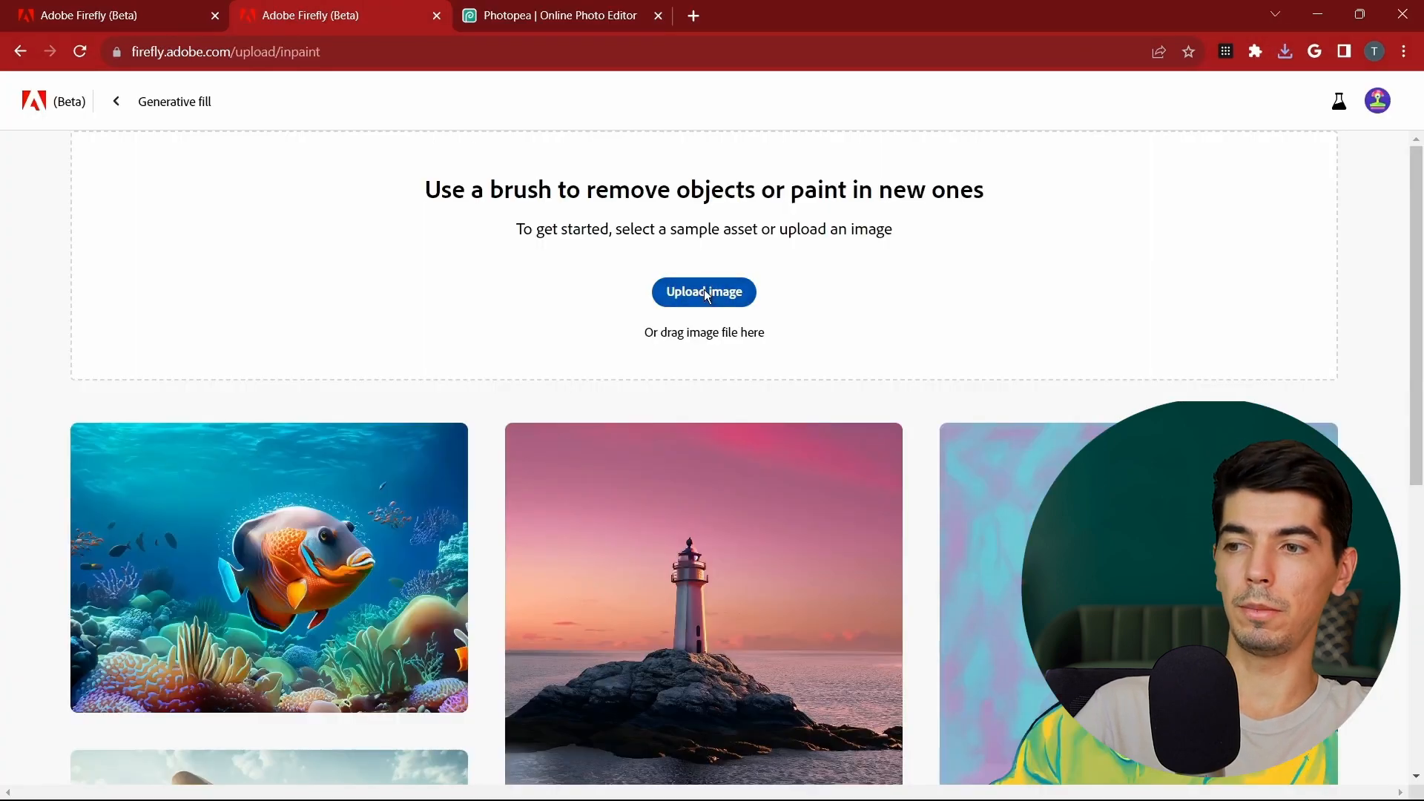
Step: In Adobe Firefly, upload the widened image to Generative fill, mask the blank area left of the photo, and generate fills
left_click(704, 293)
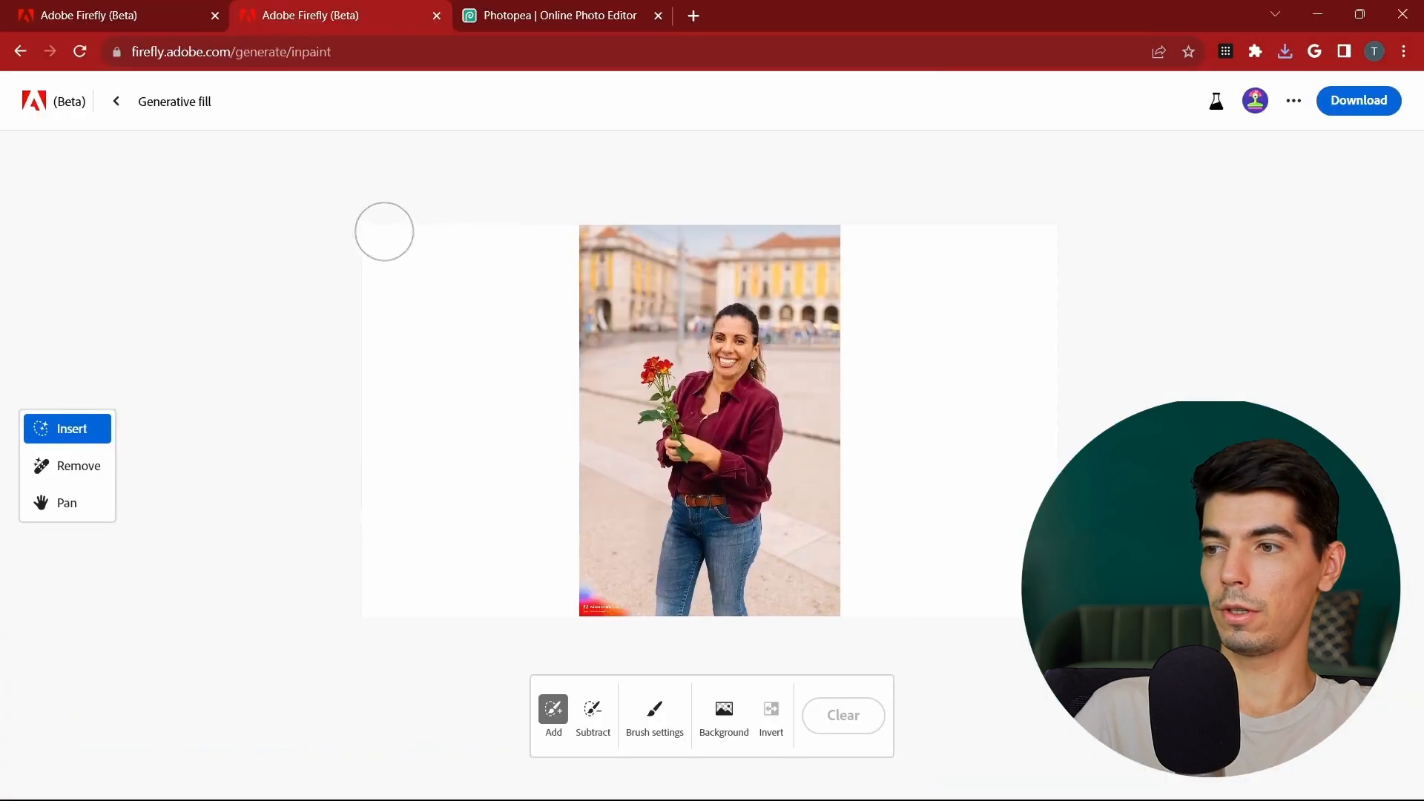
mouse_move(384, 232)
left_mouse_down()
mouse_move(360, 293)
mouse_move(378, 620)
mouse_move(461, 609)
mouse_move(482, 630)
left_mouse_up()
left_click(1068, 732)
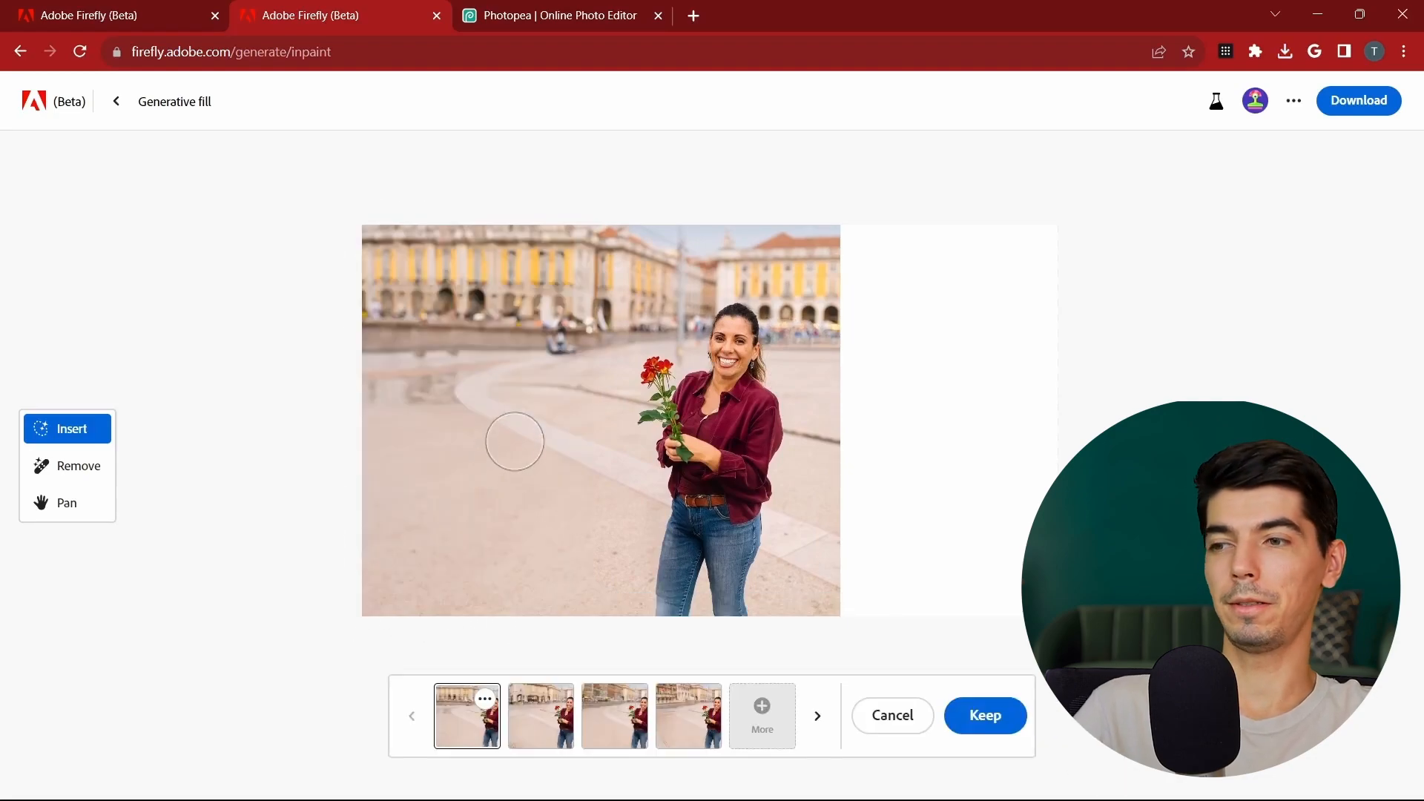
Step: Examine the first variation of the left extension up close and as a whole, and view the second variation
scroll(488, 368, "up", 1)
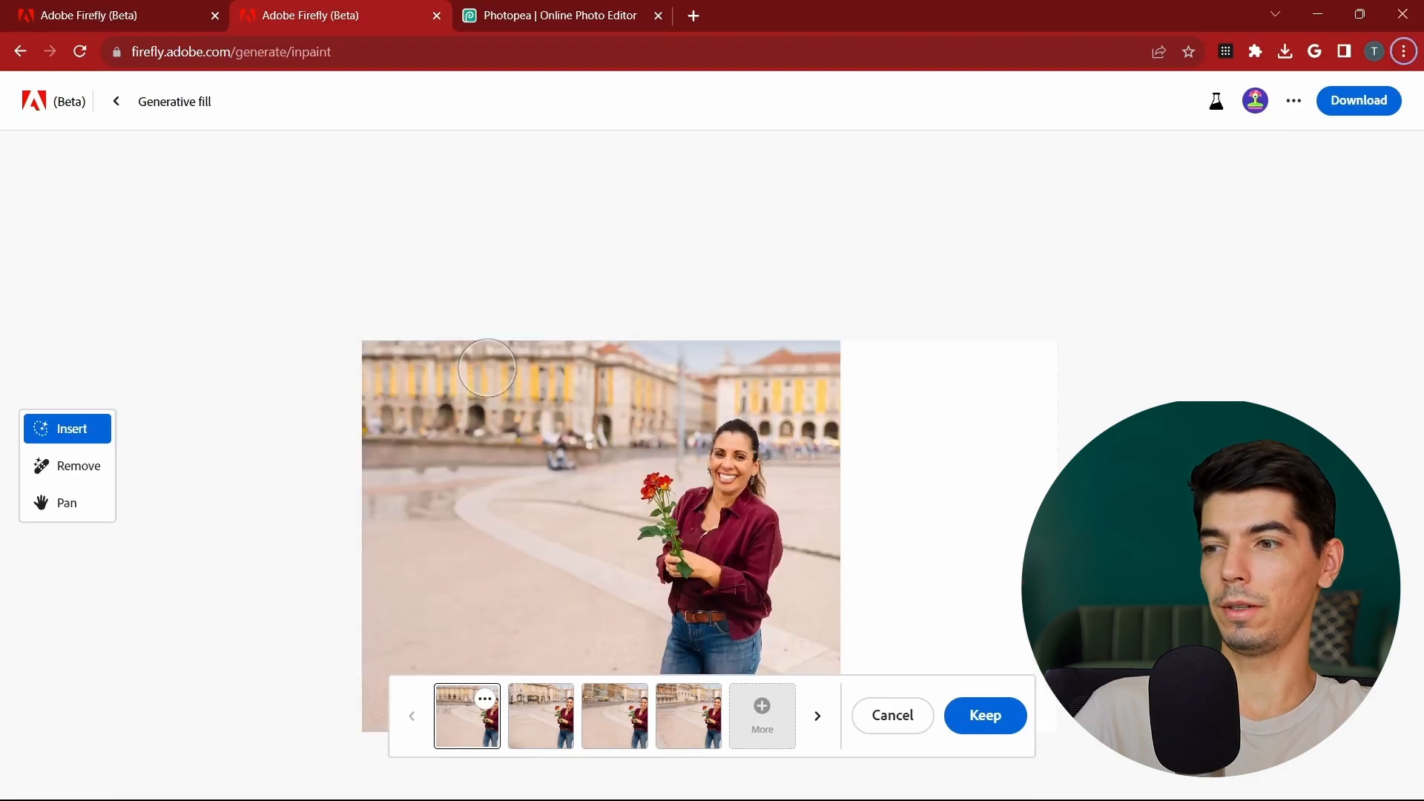
scroll(480, 475, "up", 4)
scroll(587, 445, "down", 5)
scroll(586, 438, "up", 2)
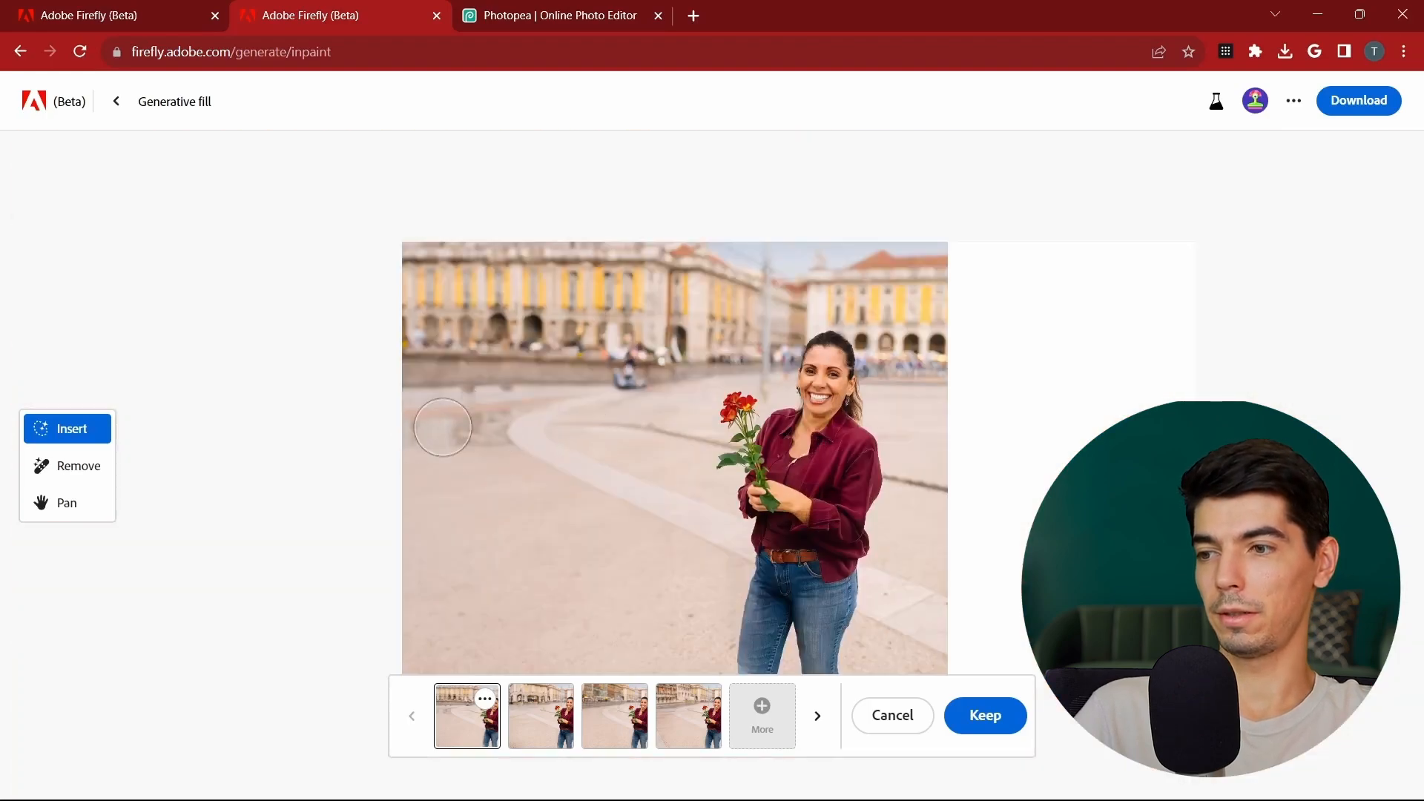
scroll(441, 419, "up", 5)
scroll(660, 394, "down", 5)
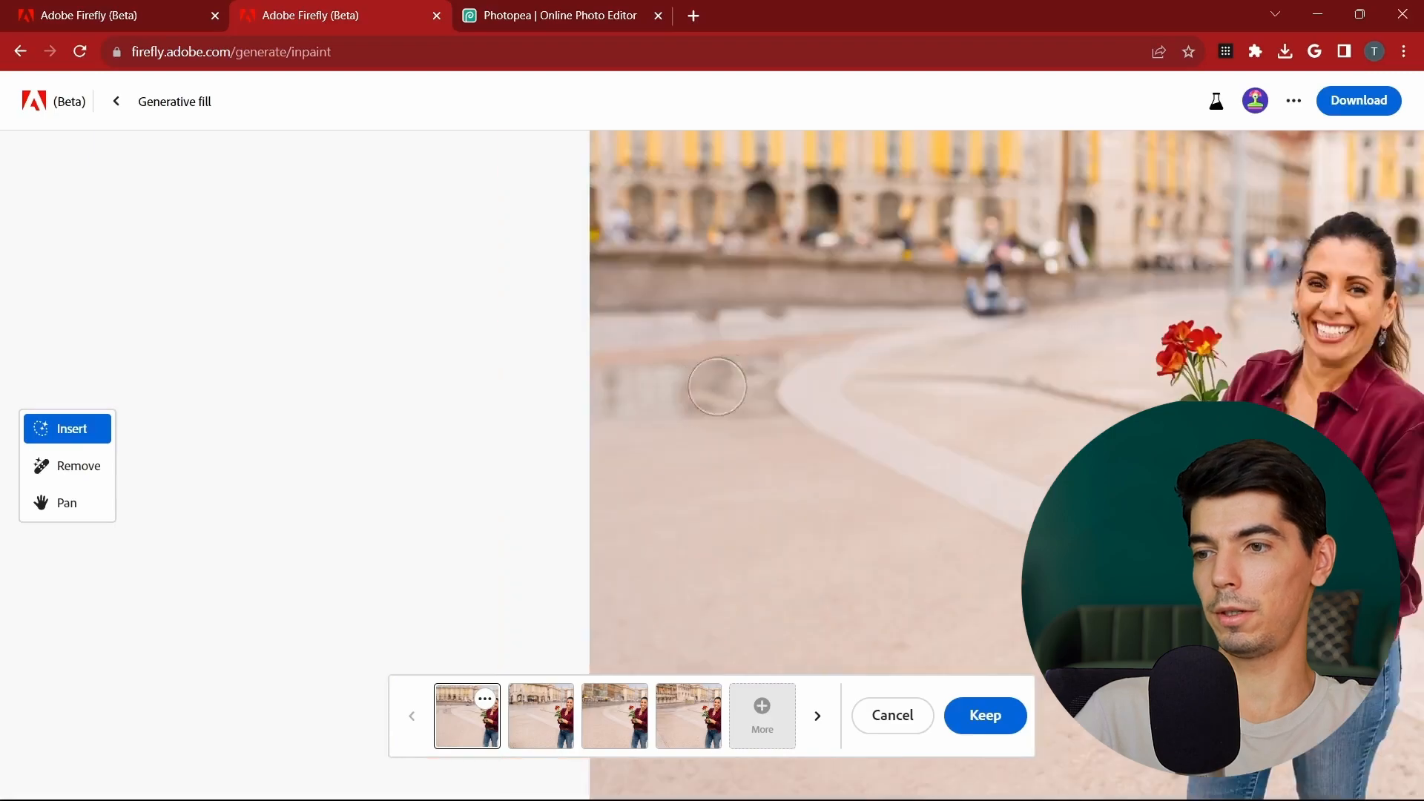
scroll(671, 253, "up", 2)
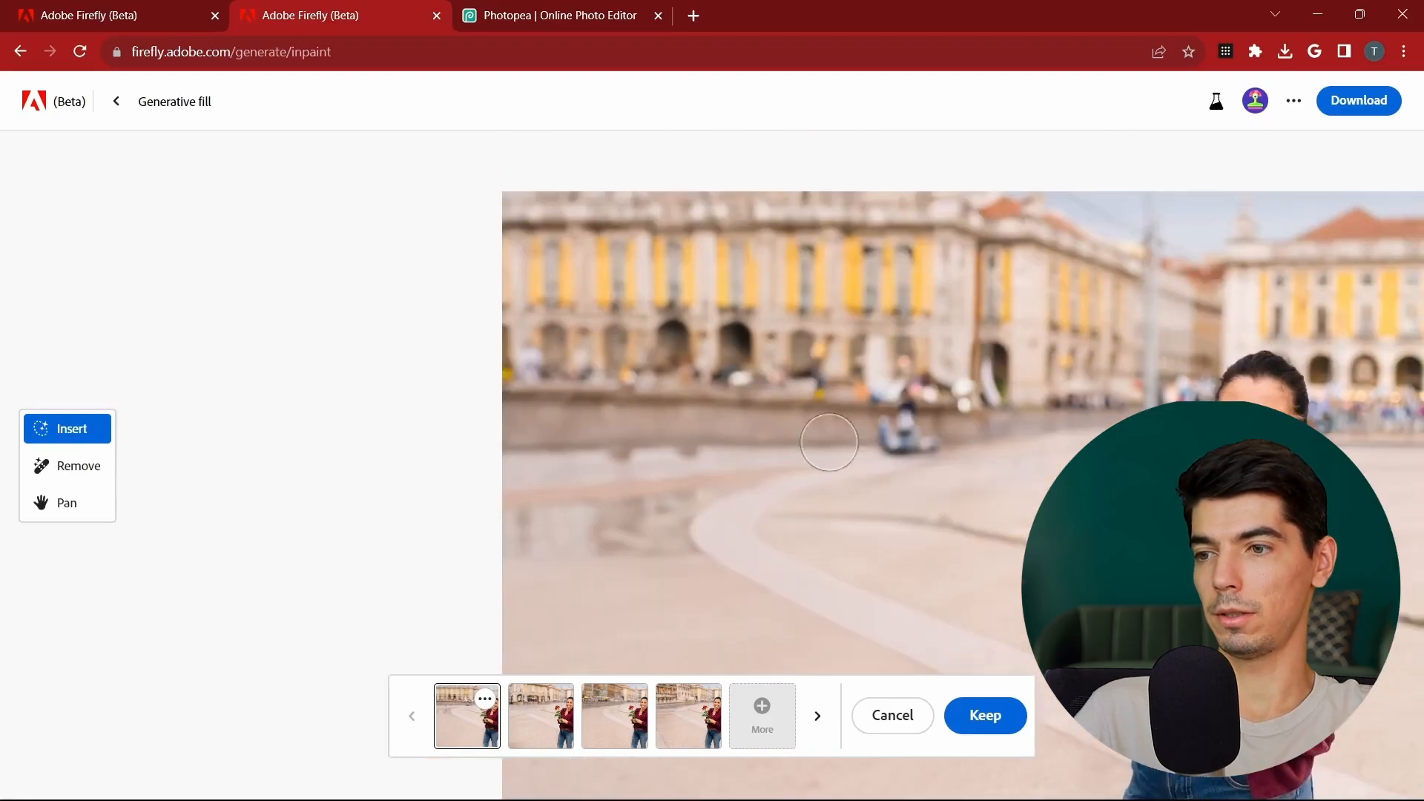
scroll(826, 445, "down", 5)
scroll(725, 421, "up", 2)
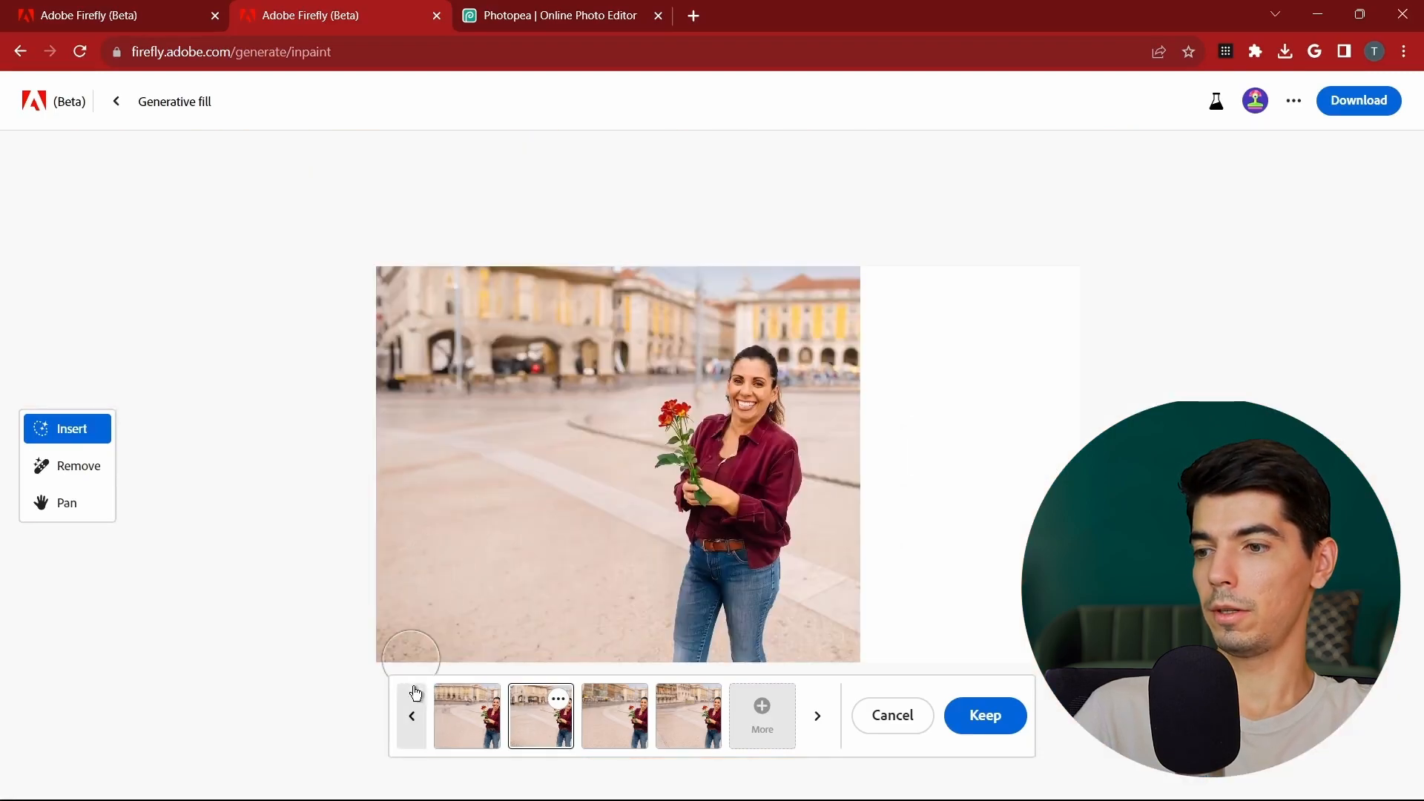
Step: View the third and fourth variations of the left extension, and keep the first one
left_click(614, 715)
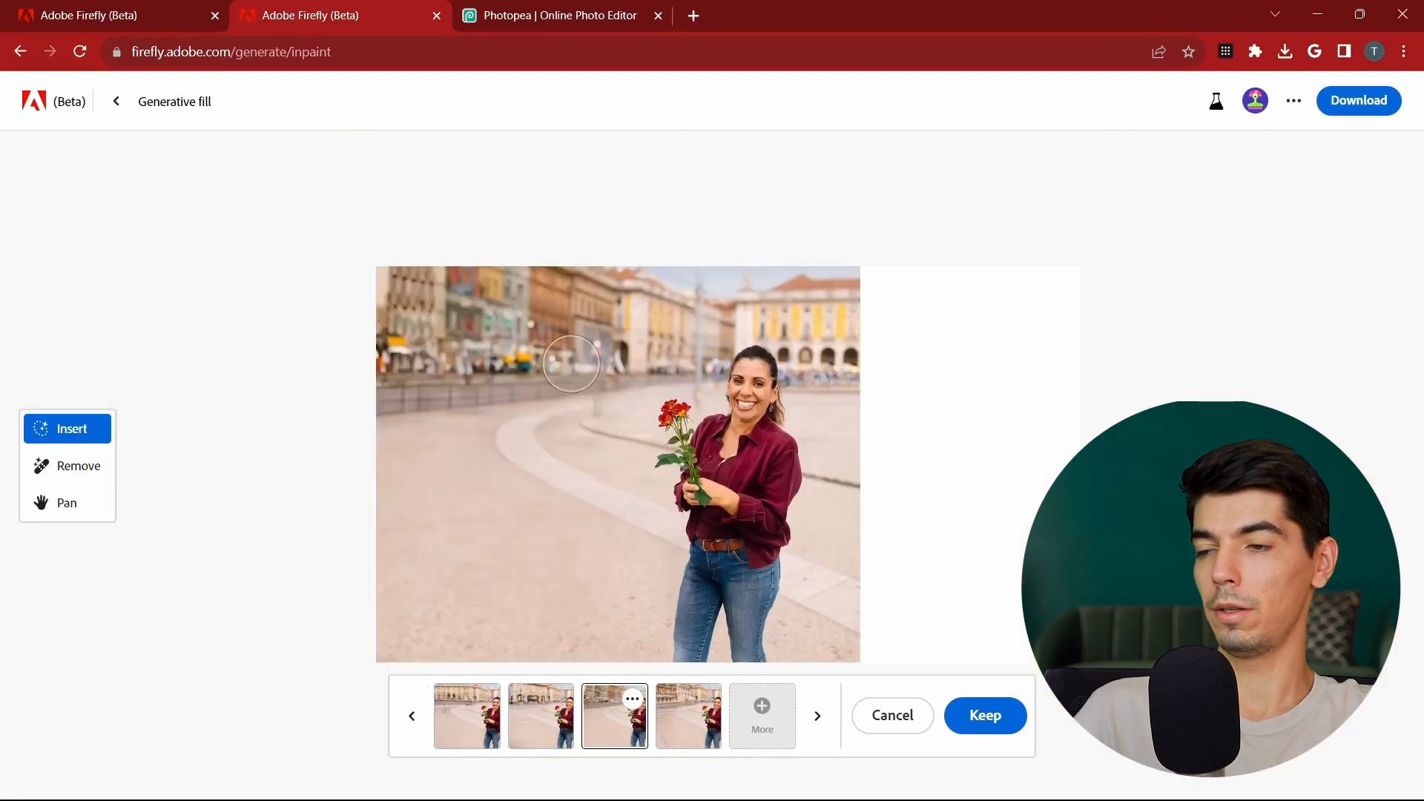
left_click(697, 723)
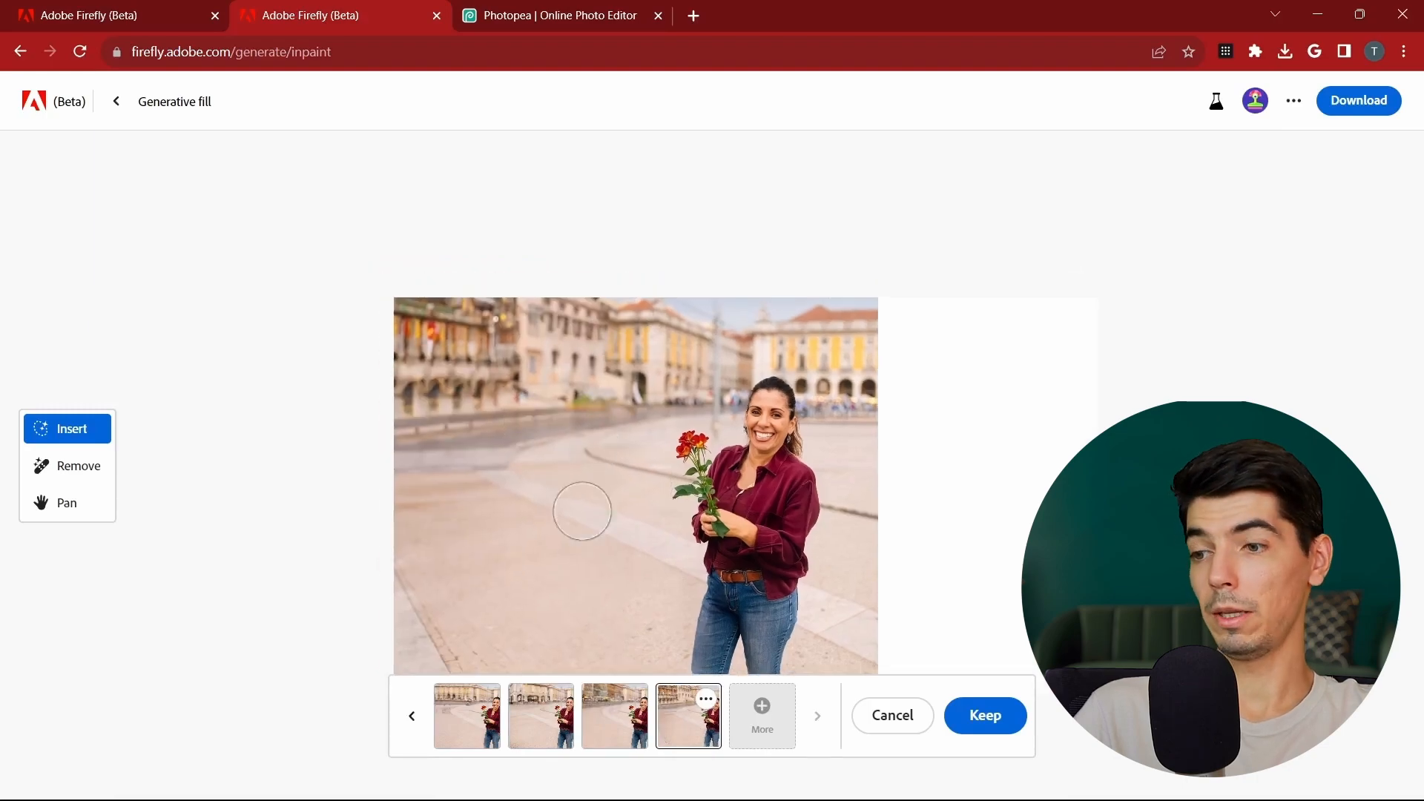
left_click(466, 734)
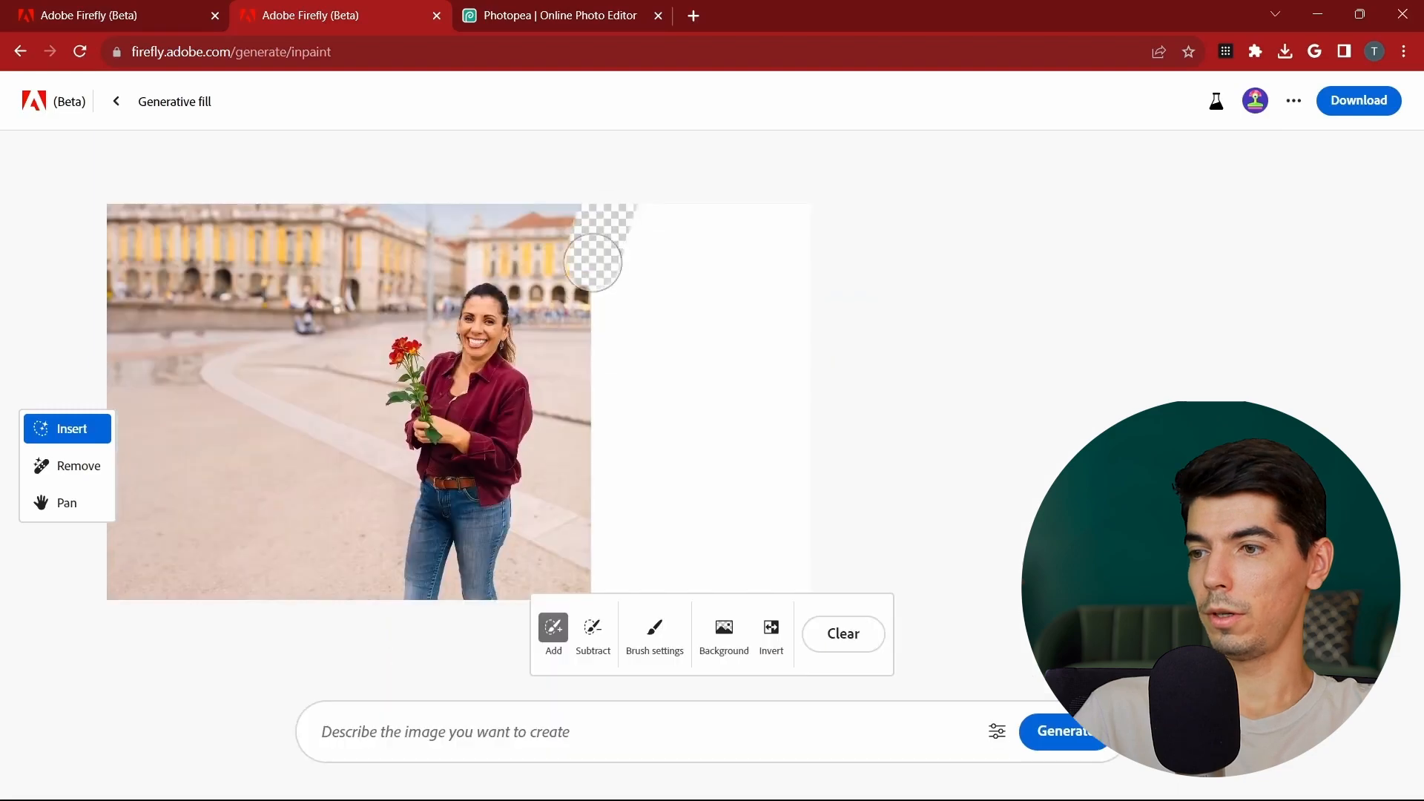
Step: Mask the blank area right of the photo, generate fills for it, and view the variations through to the fourth
mouse_move(602, 230)
left_mouse_down()
mouse_move(597, 465)
mouse_move(611, 495)
left_mouse_up()
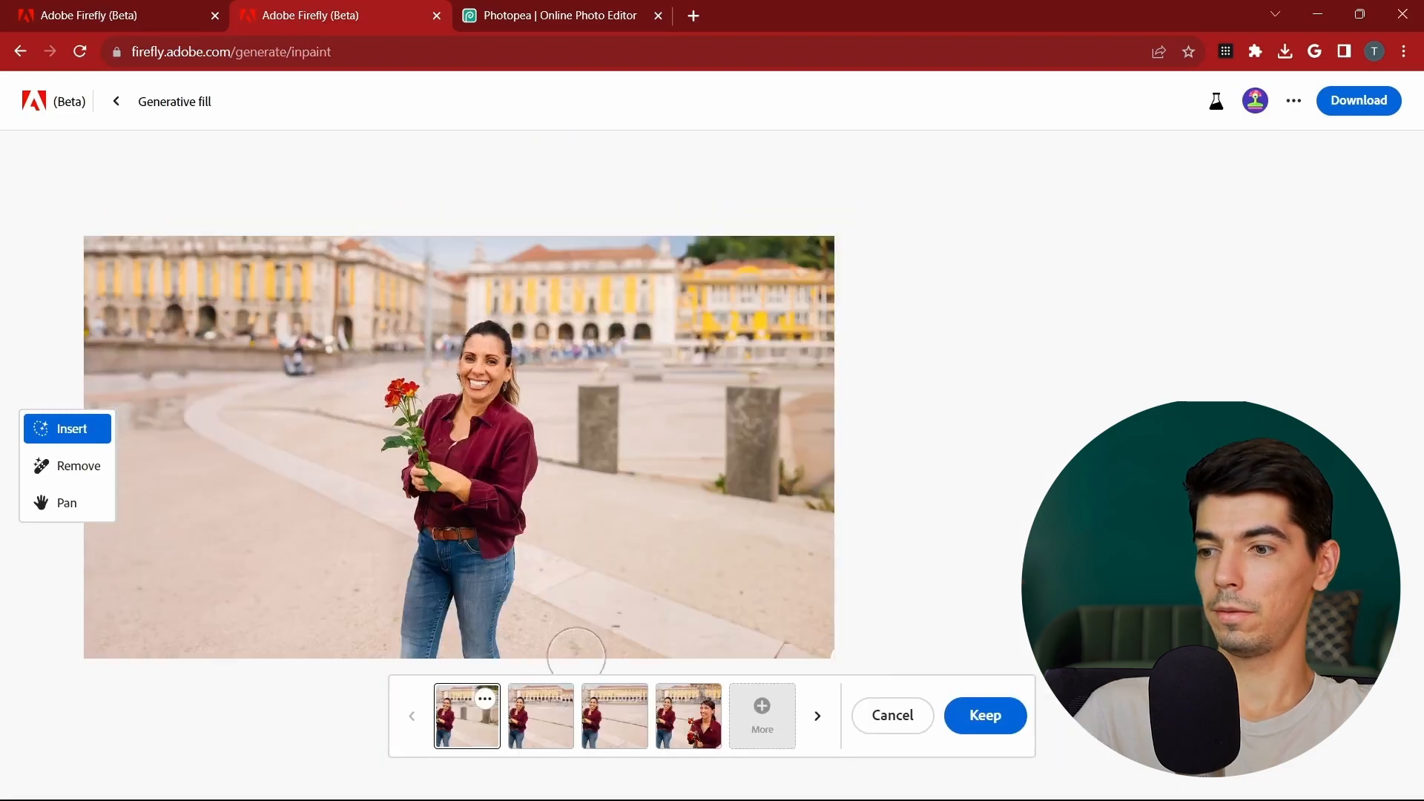
left_click(559, 706)
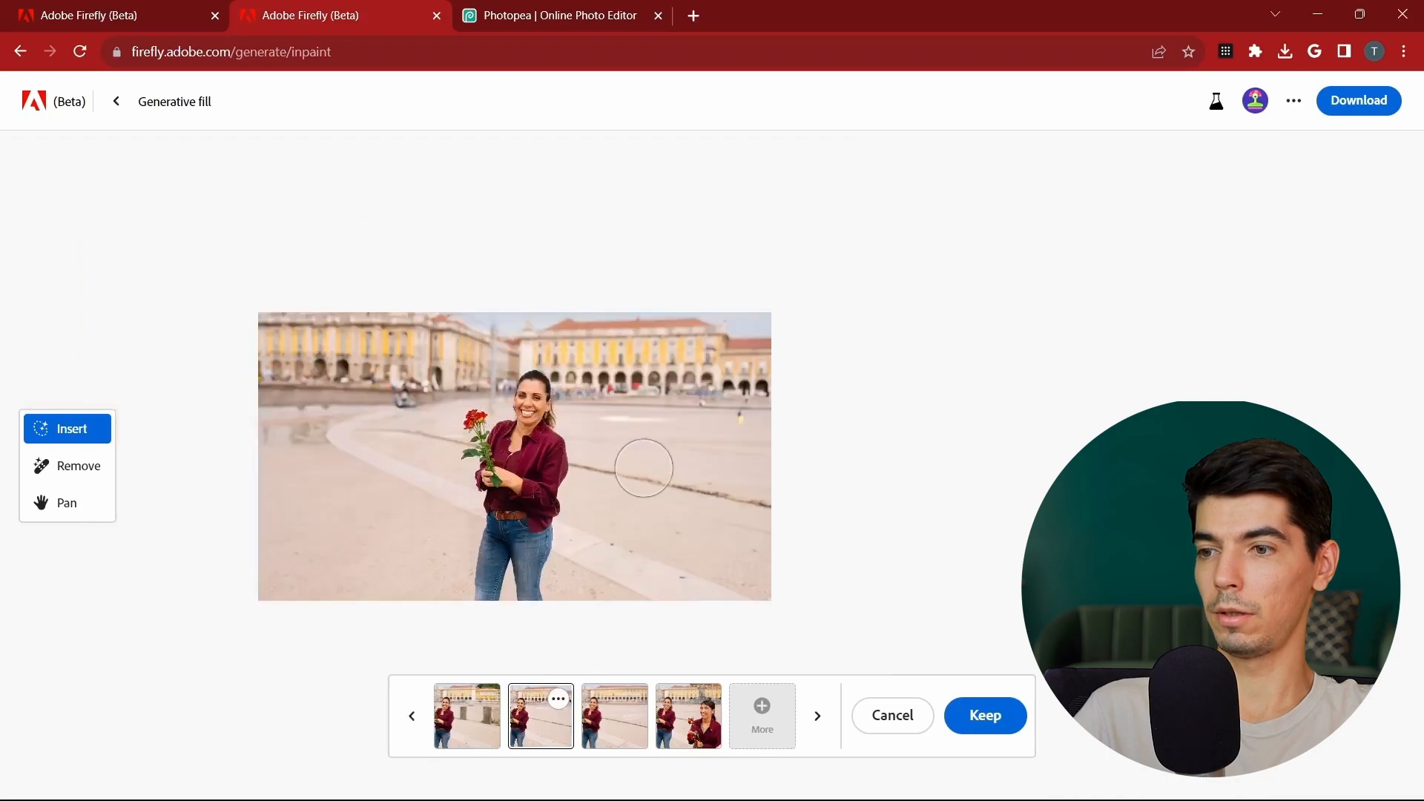
left_click(607, 716)
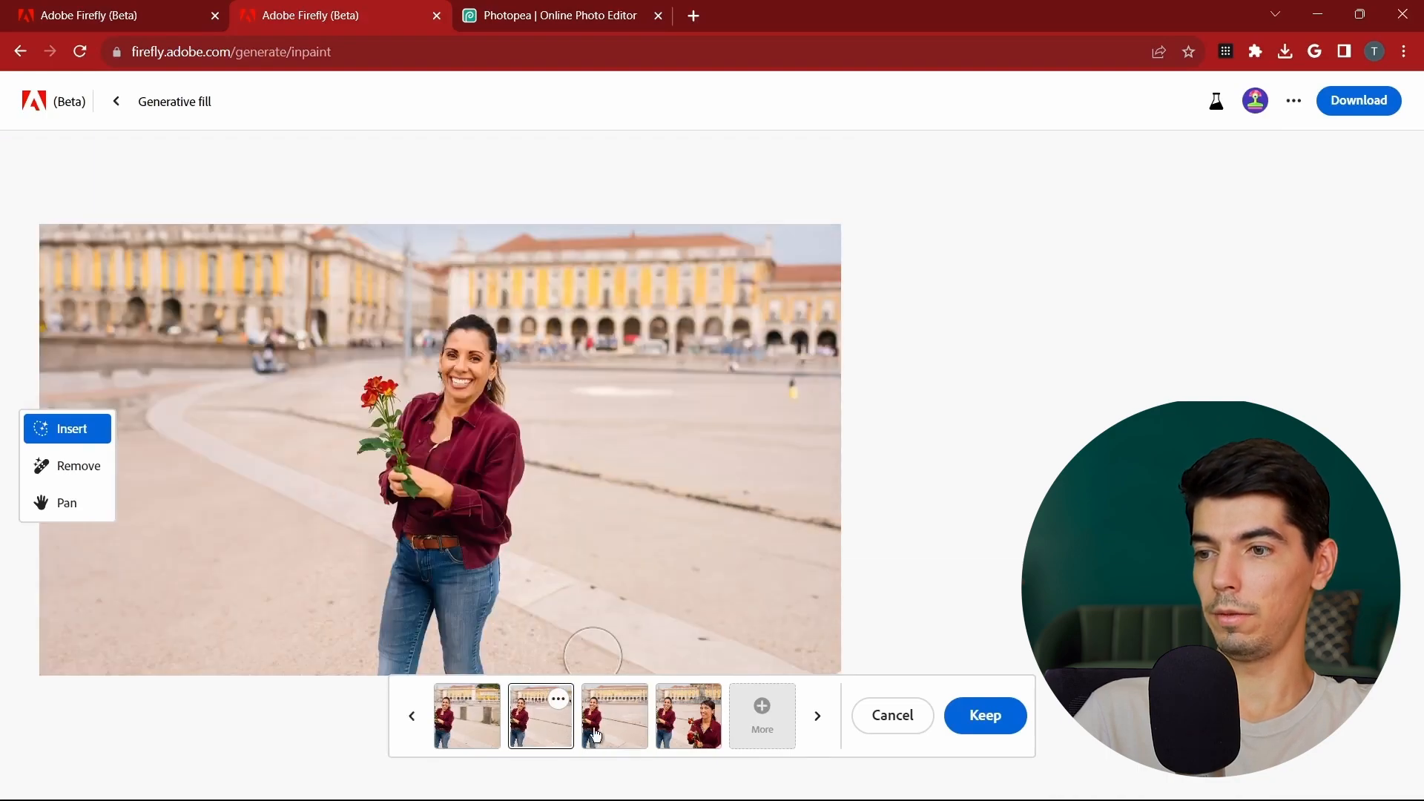
left_click(674, 734)
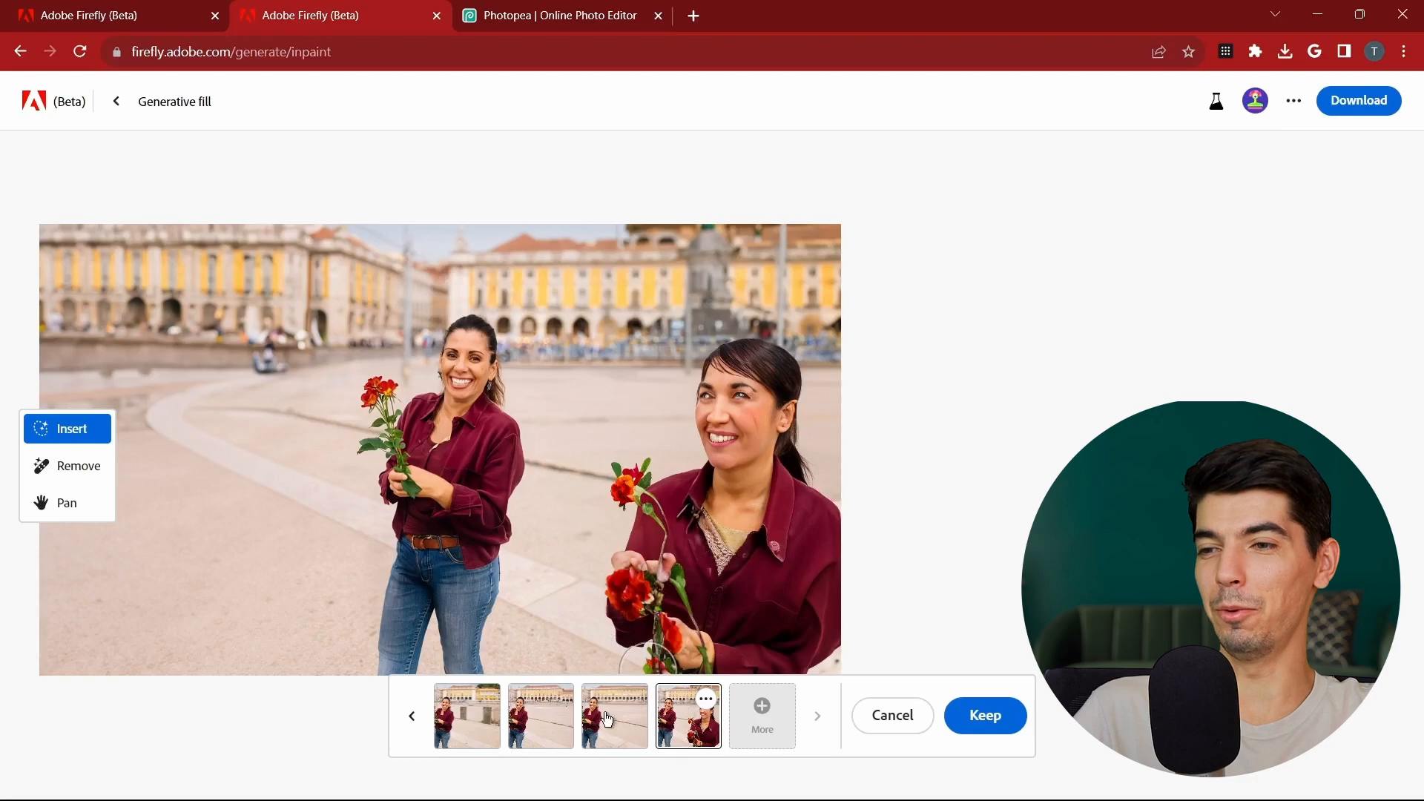
Step: Compare the third, second and first variations of the right extension, and keep the second with the open square
left_click(625, 726)
left_click(550, 732)
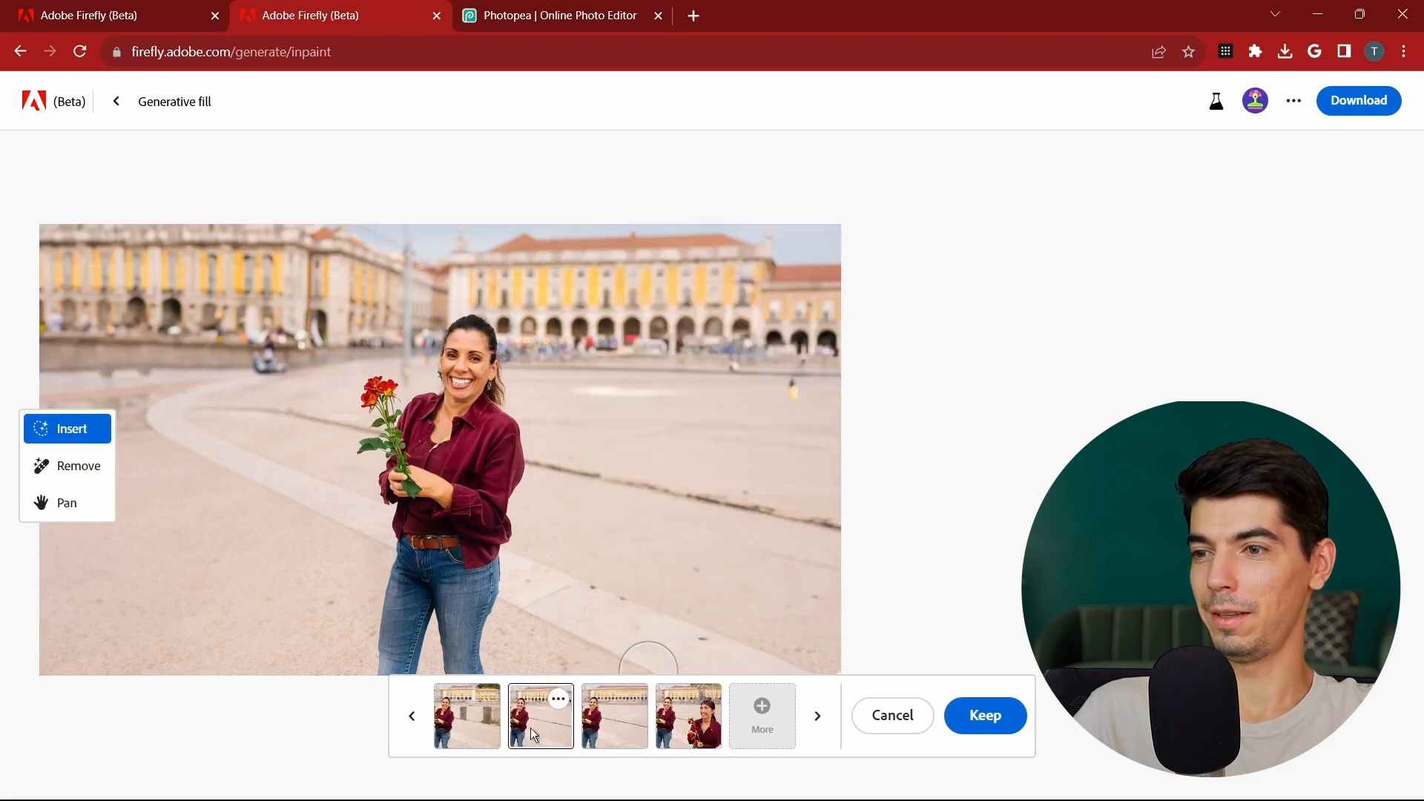
left_click(472, 736)
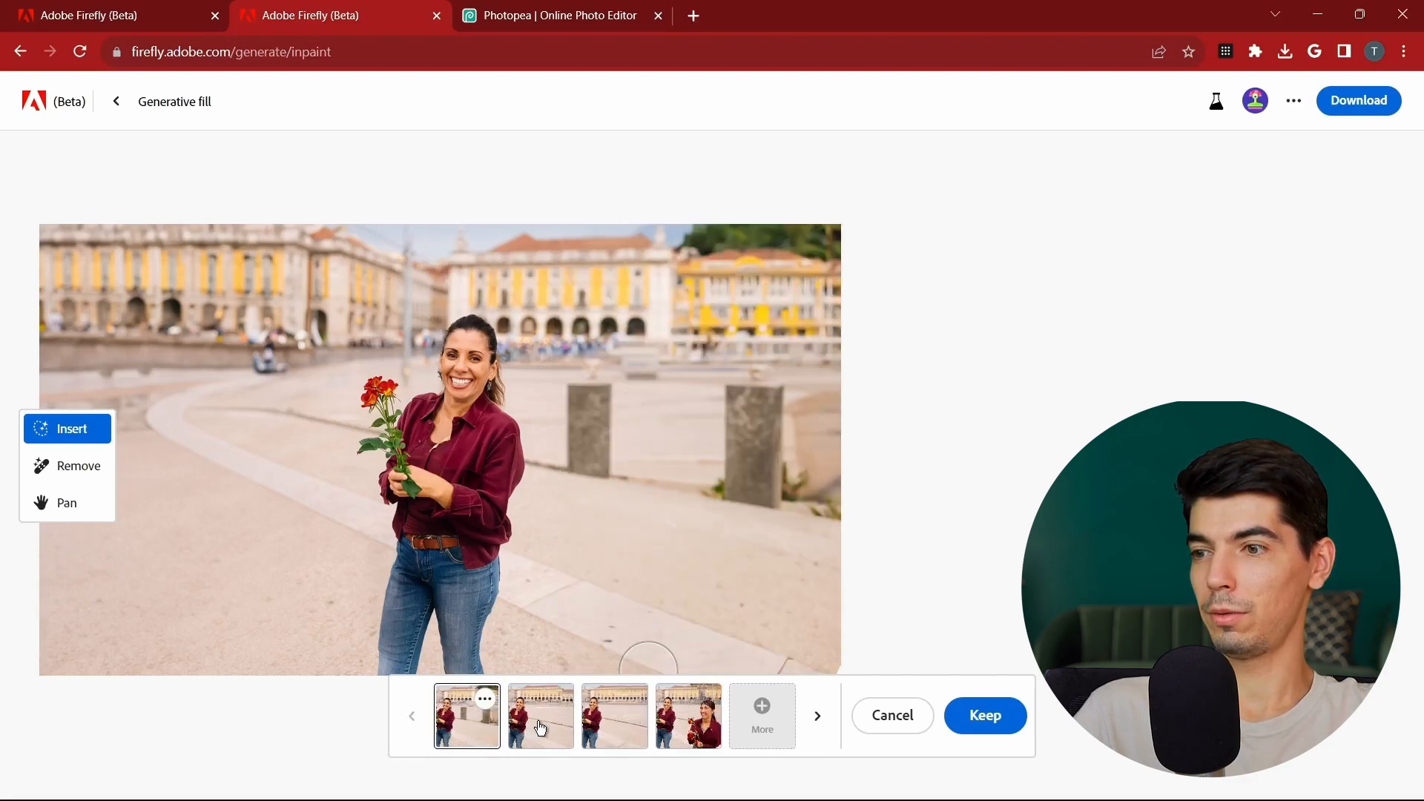
left_click(541, 729)
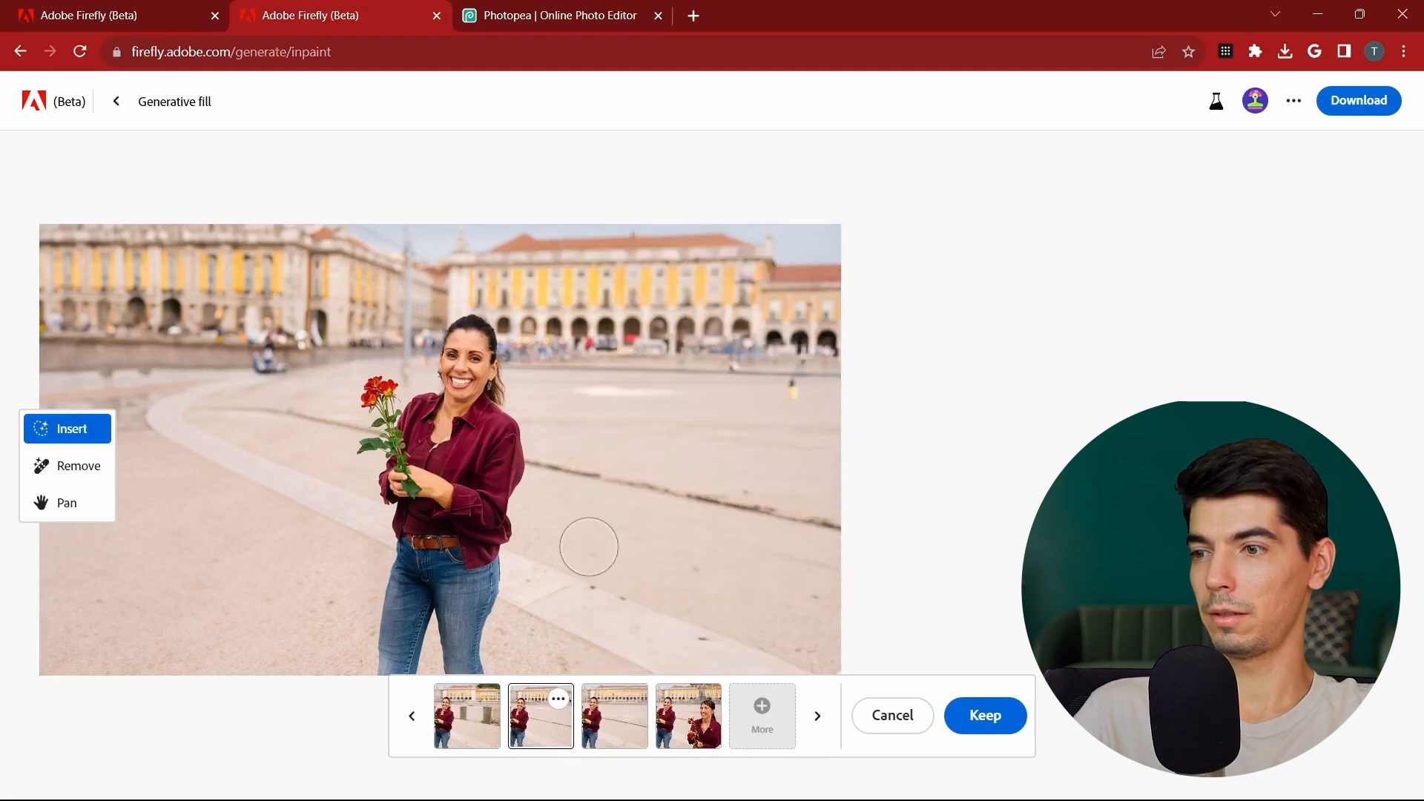
scroll(579, 545, "down", 5)
scroll(579, 545, "up", 3)
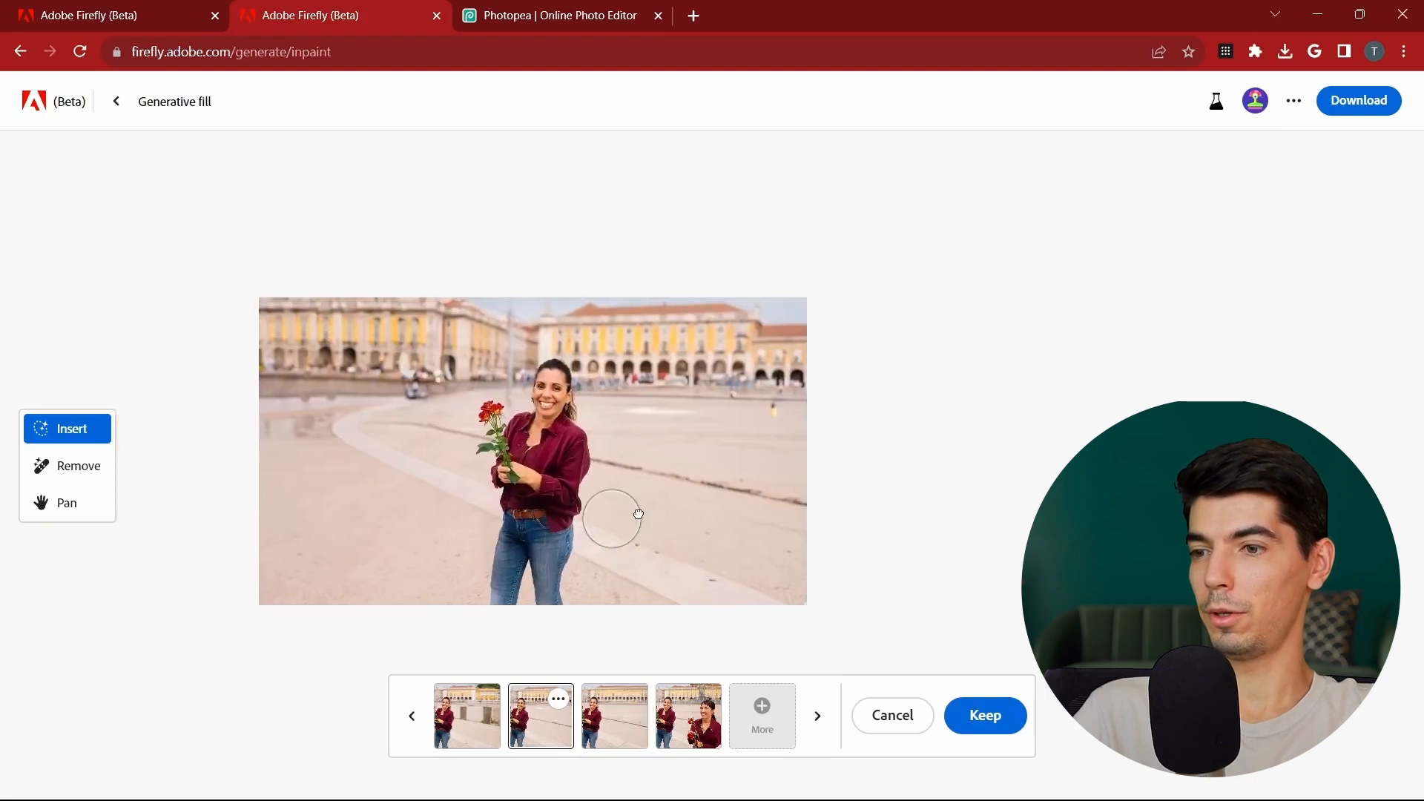
left_click(985, 713)
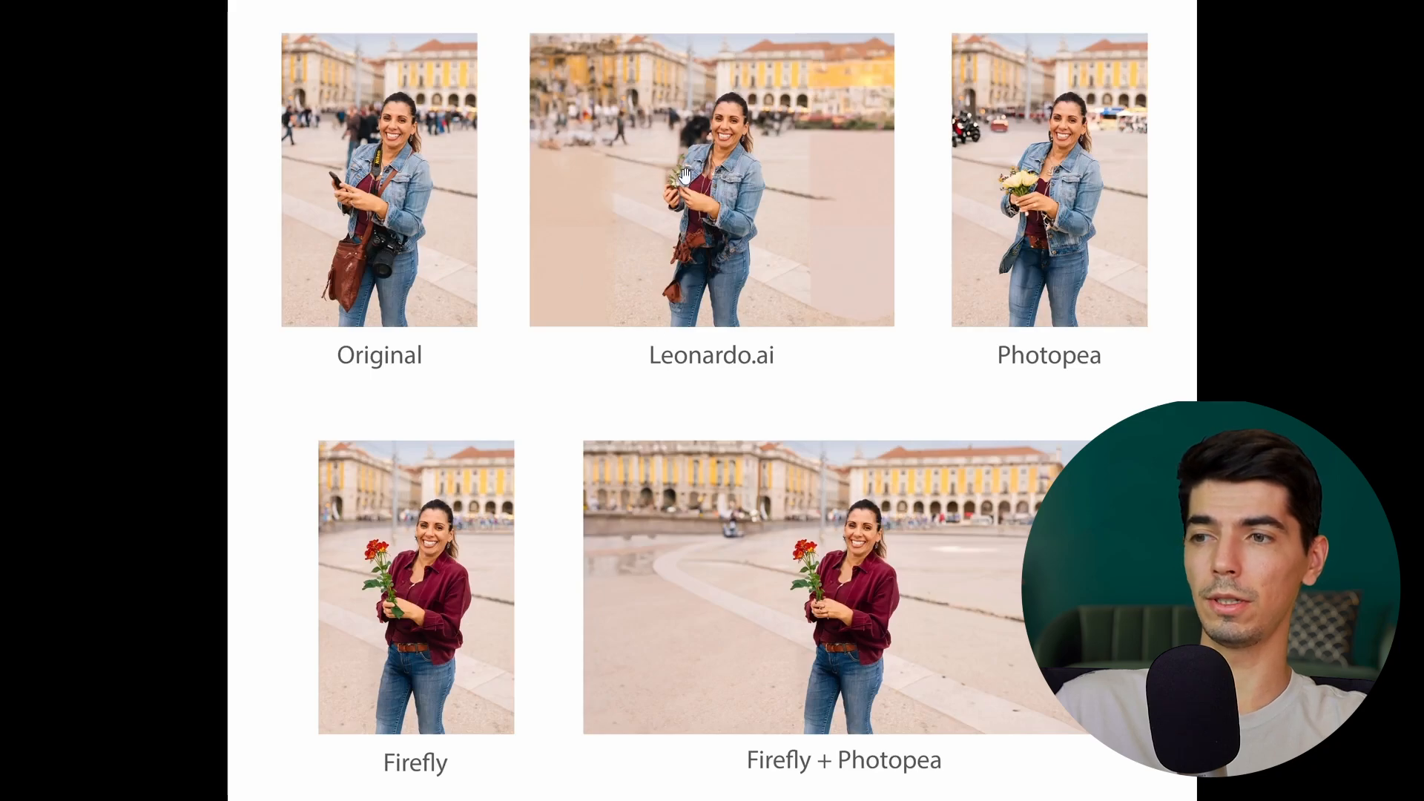
Step: Examine the Leonardo.ai result in the comparison sheet up close, including the hands, bag remnants and extended left background, against the original
scroll(702, 301, "up", 10)
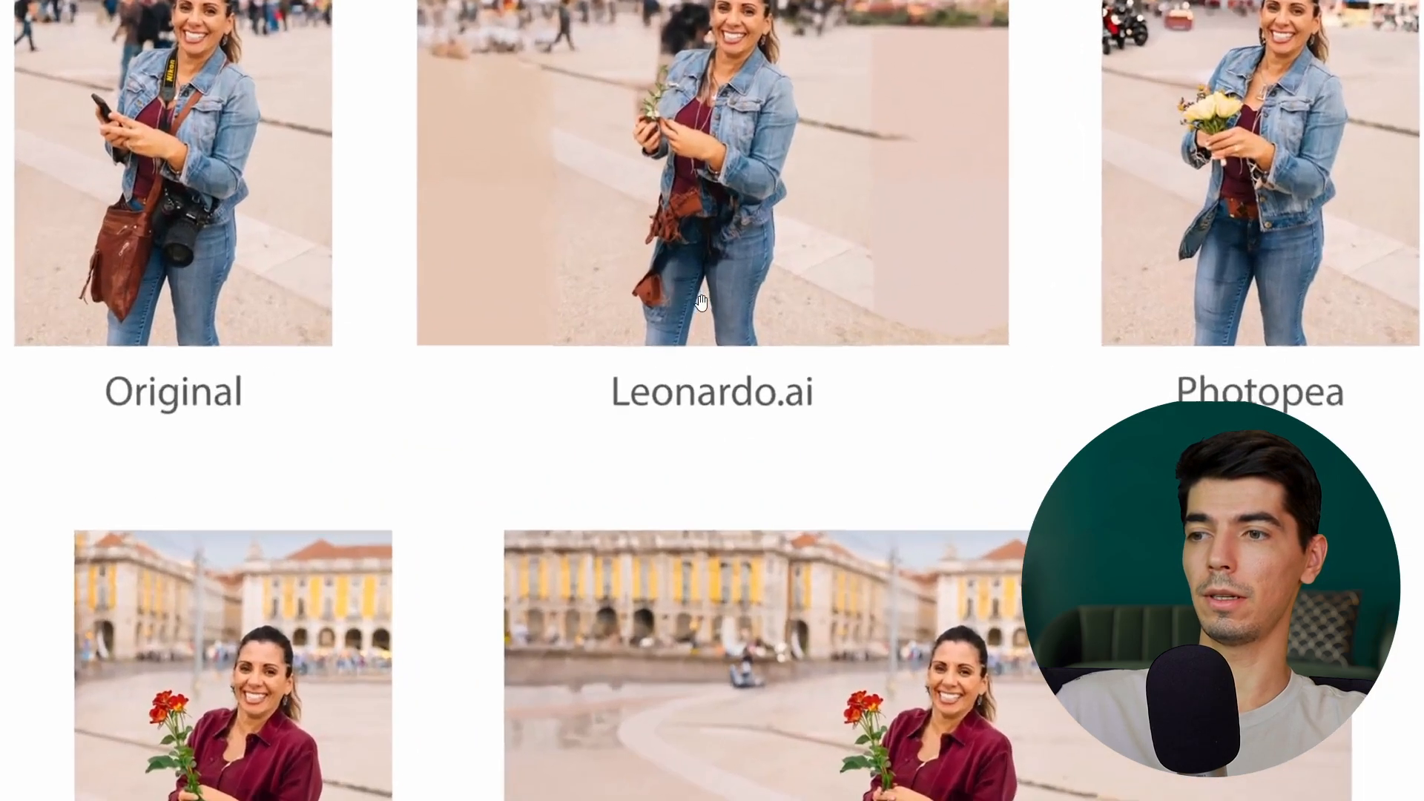
scroll(718, 185, "down", 6)
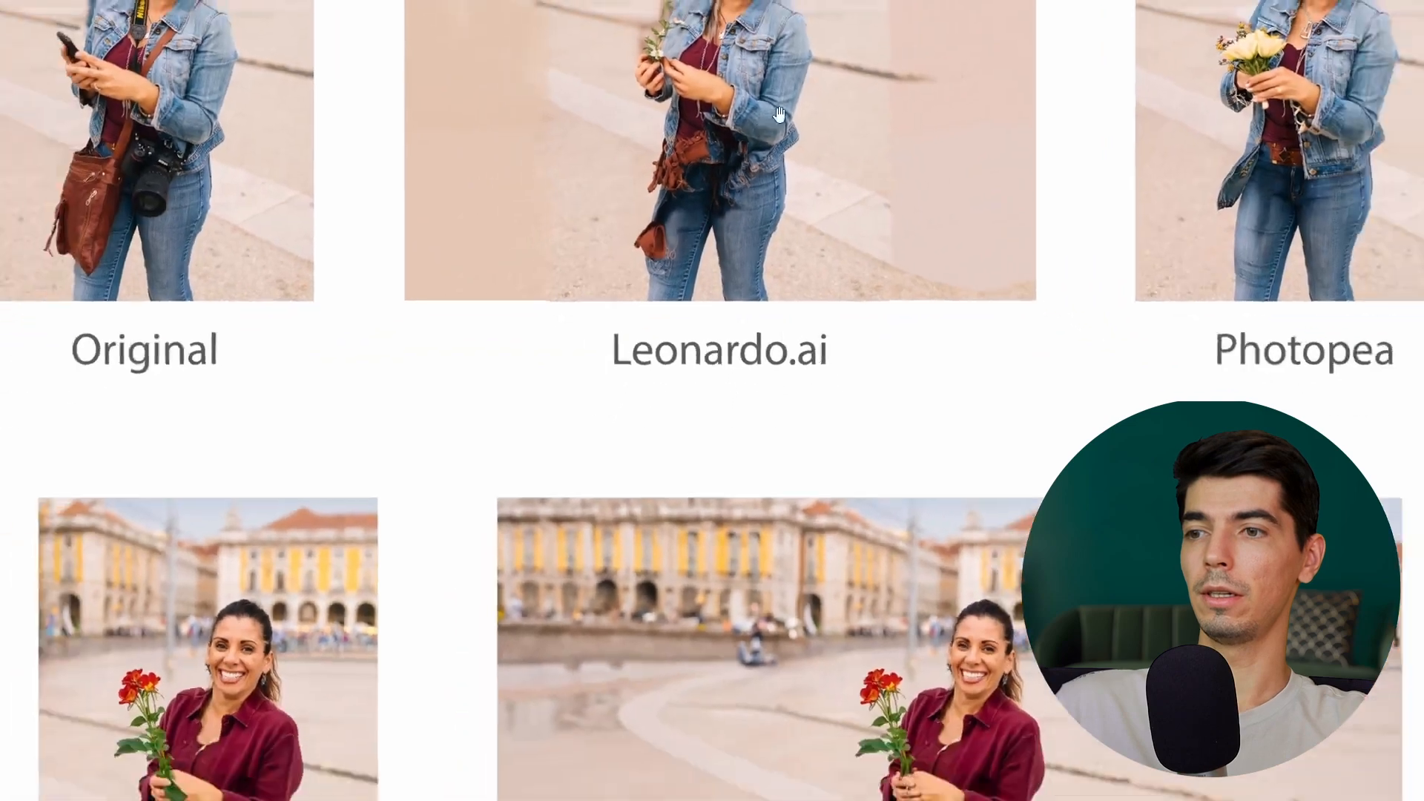
scroll(590, 222, "up", 5)
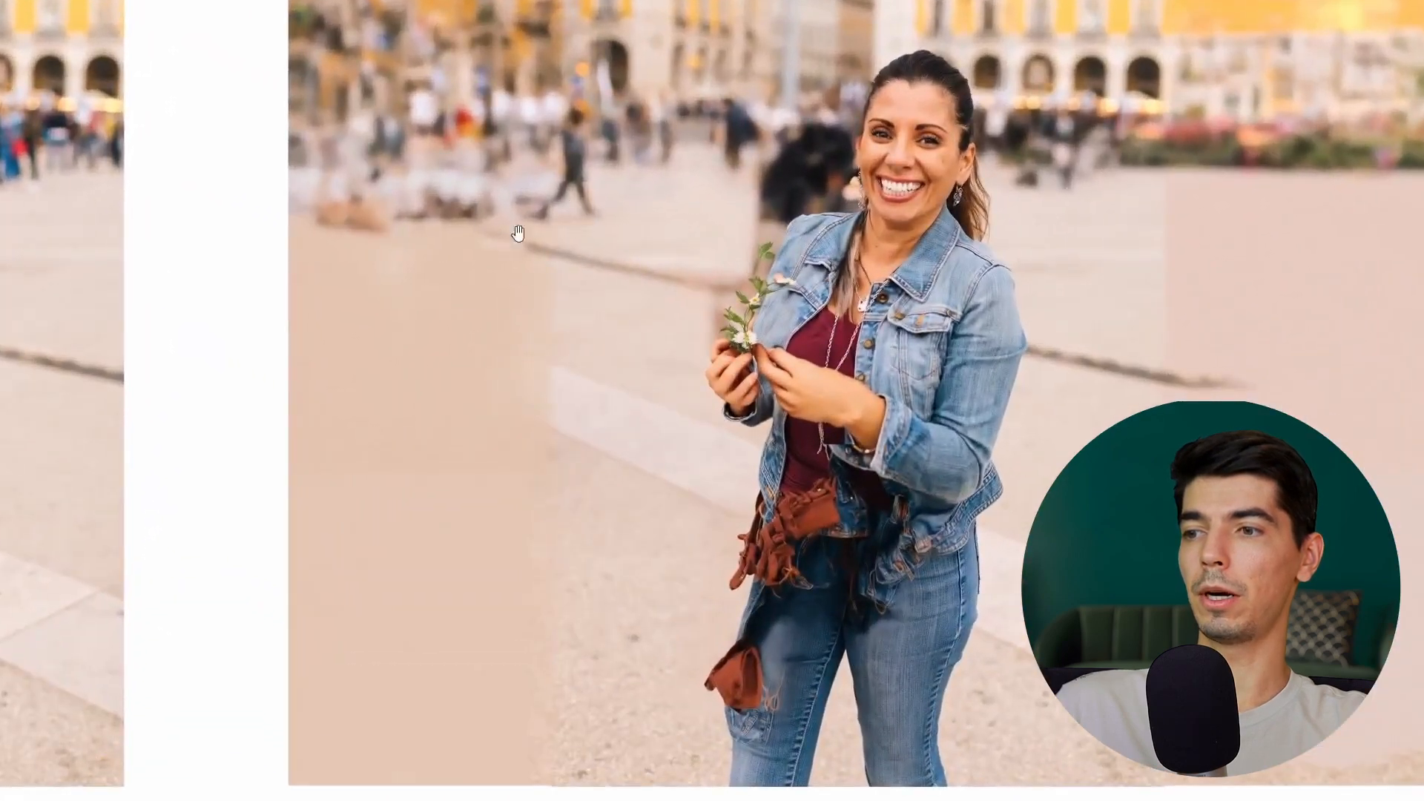
scroll(438, 222, "down", 2)
scroll(454, 217, "down", 2)
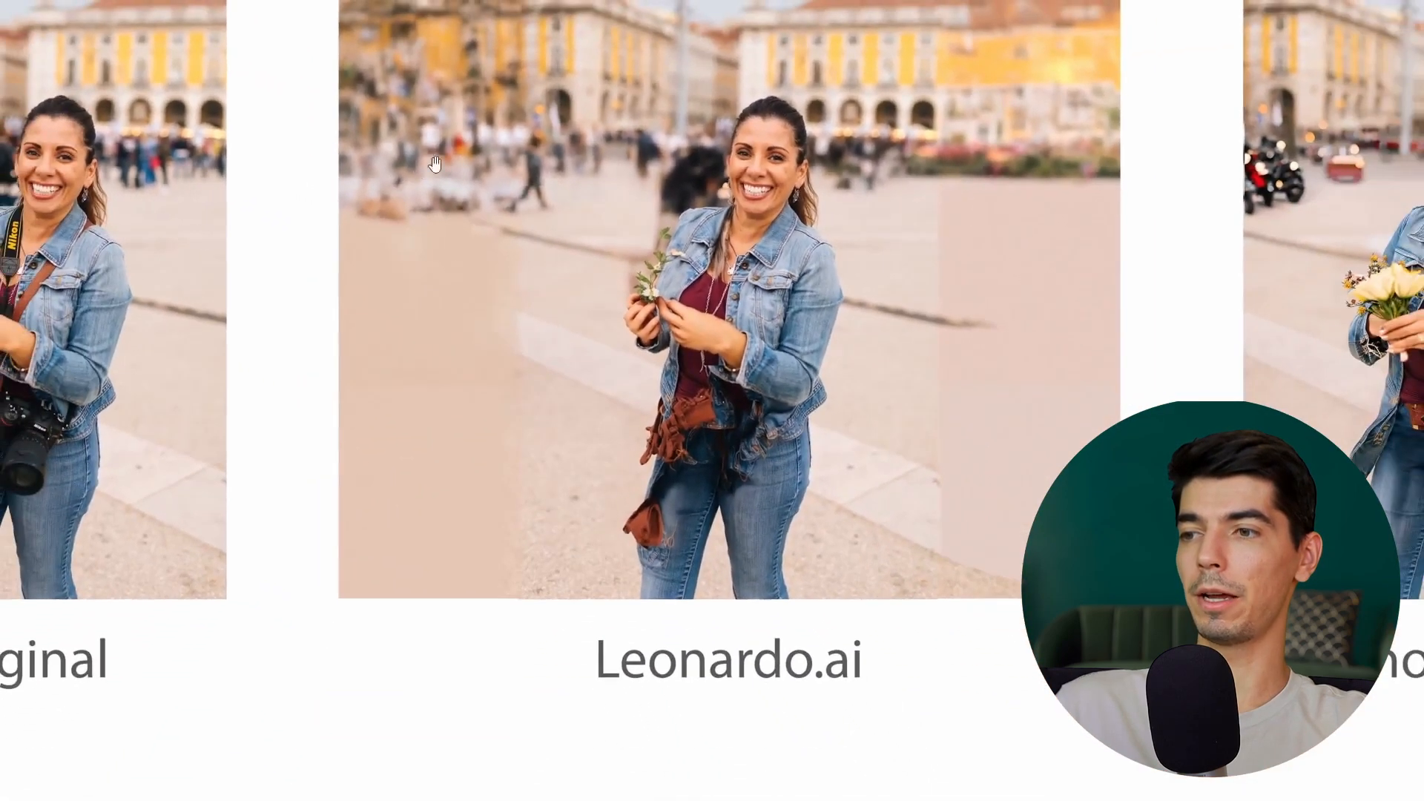
scroll(503, 173, "down", 2)
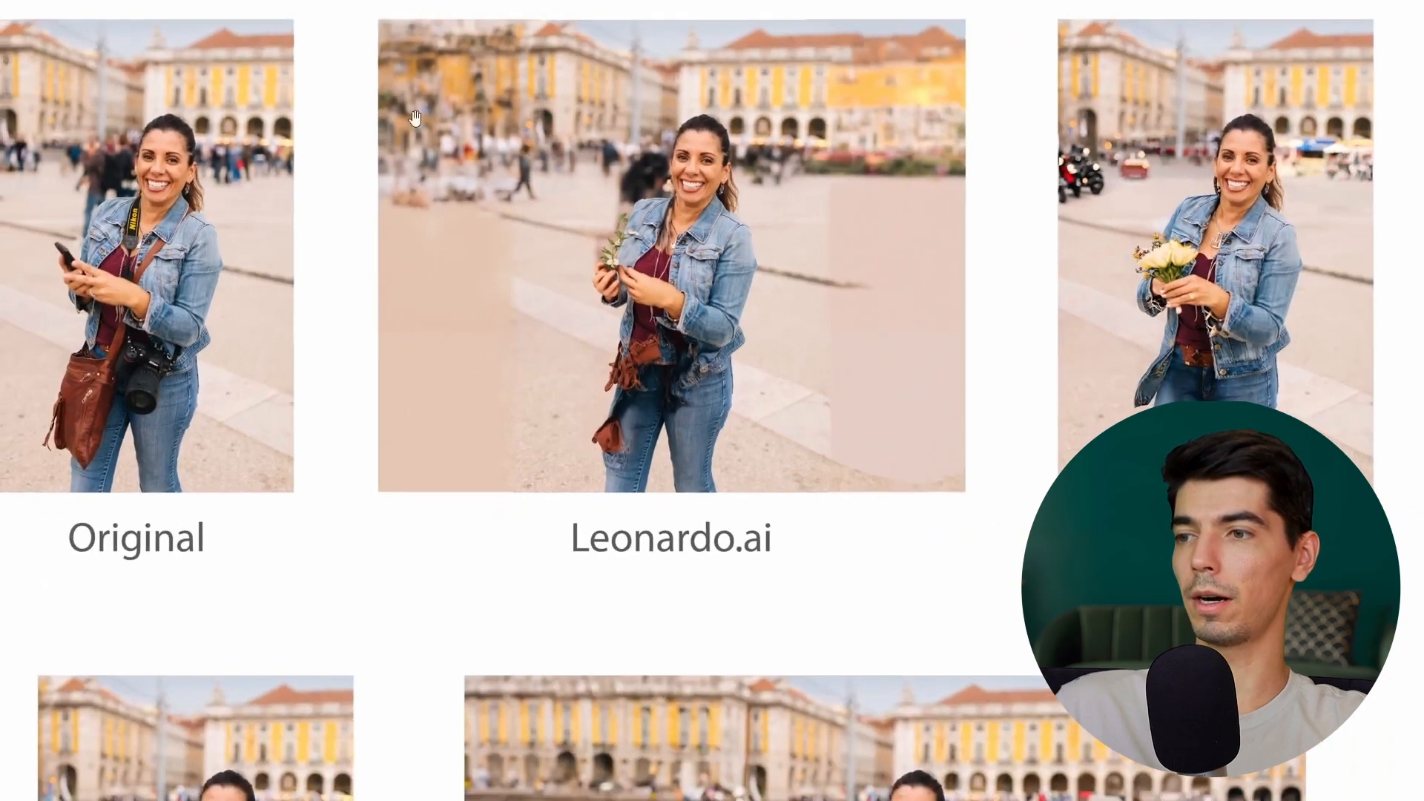
scroll(355, 349, "up", 4)
scroll(359, 410, "up", 4)
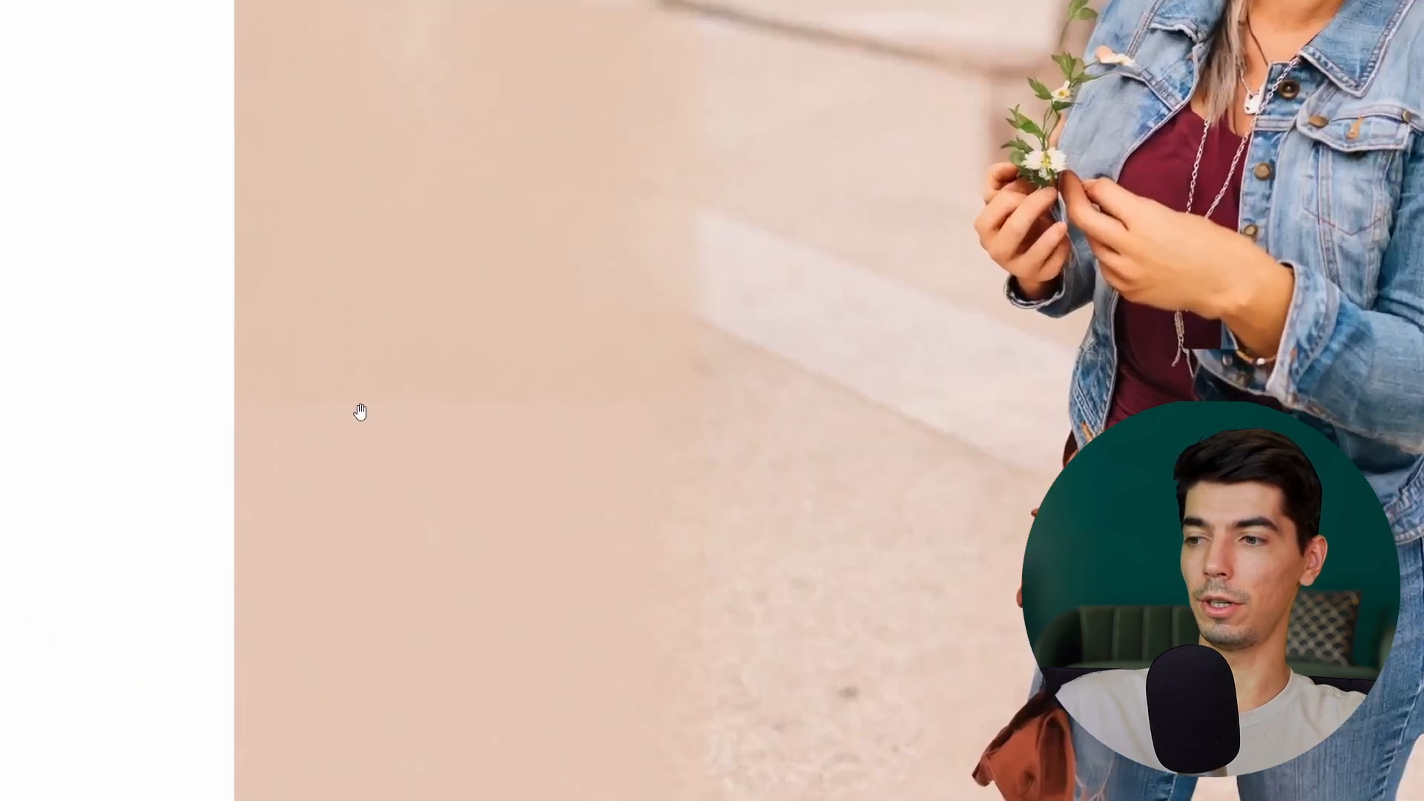
scroll(651, 403, "down", 4)
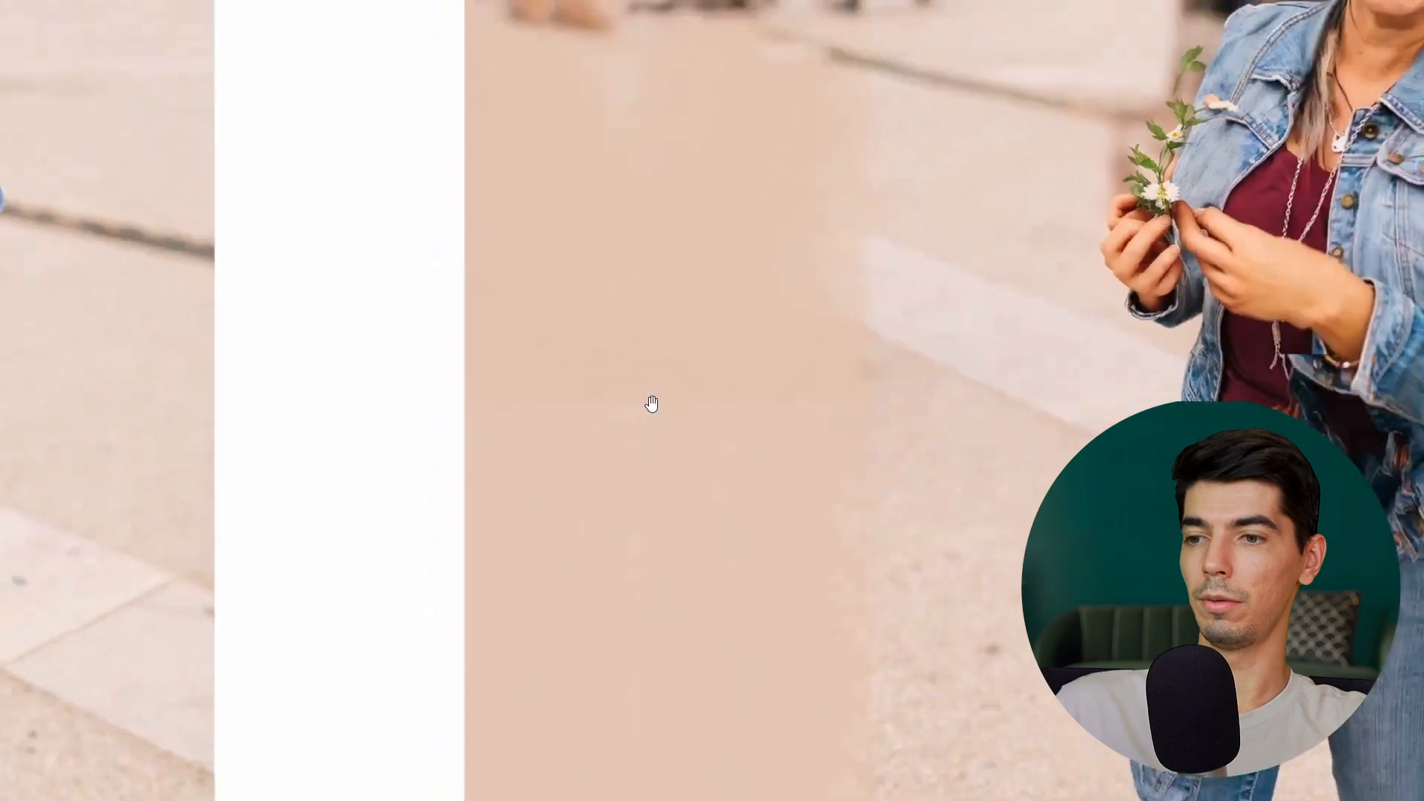
scroll(668, 403, "up", 2)
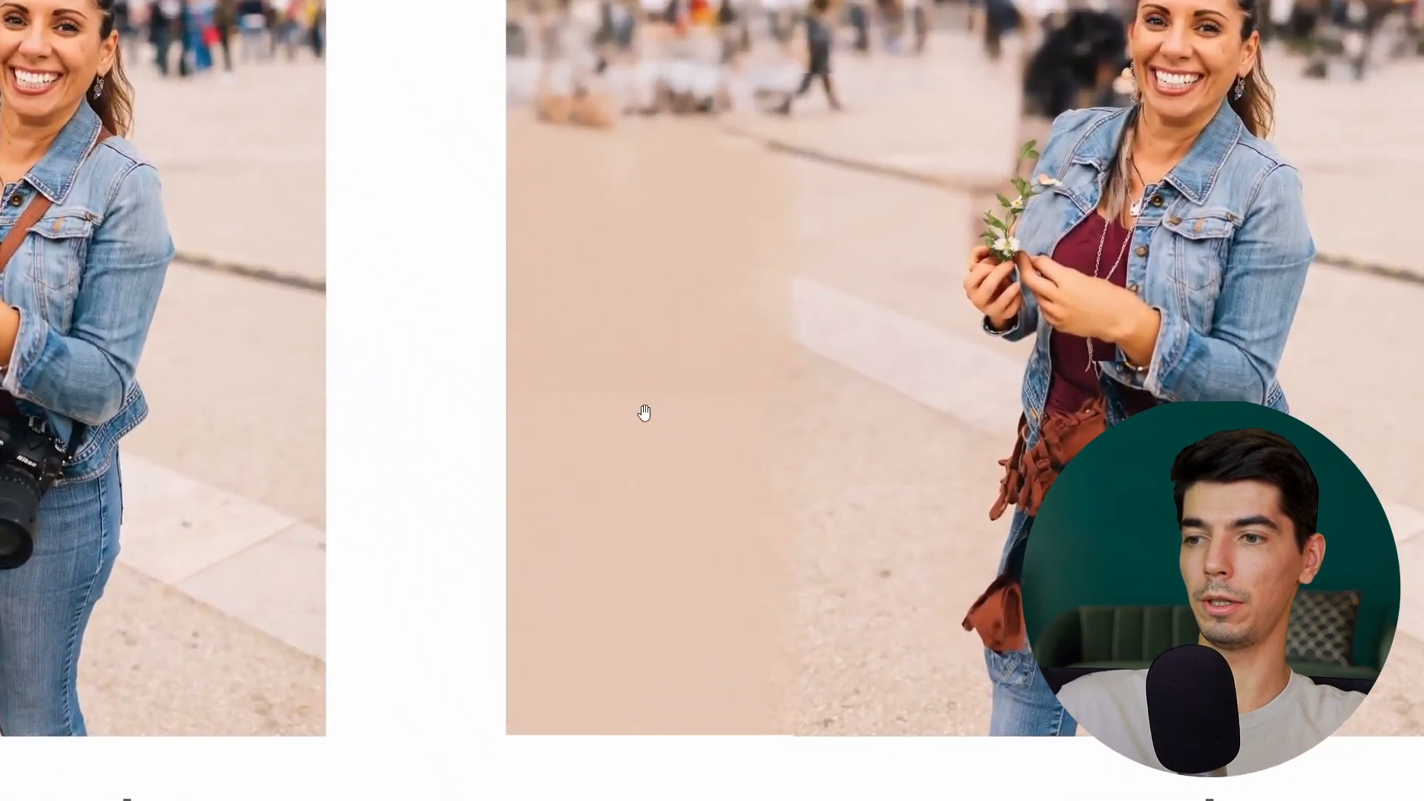
scroll(703, 263, "down", 5)
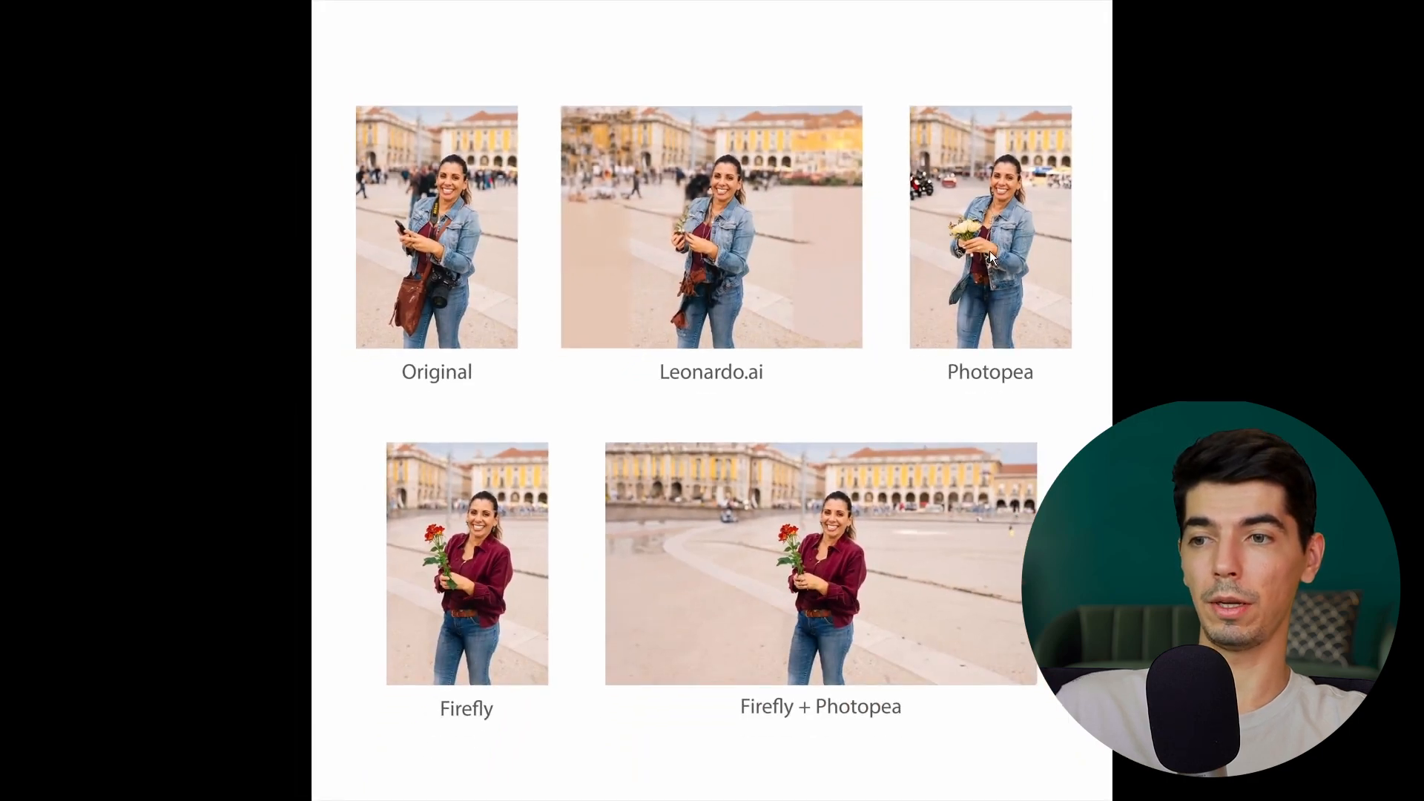
Step: Examine the Photopea result up close, checking the bouquet, hands, jacket and background, and compare it with the Leonardo.ai version
scroll(1034, 238, "up", 6)
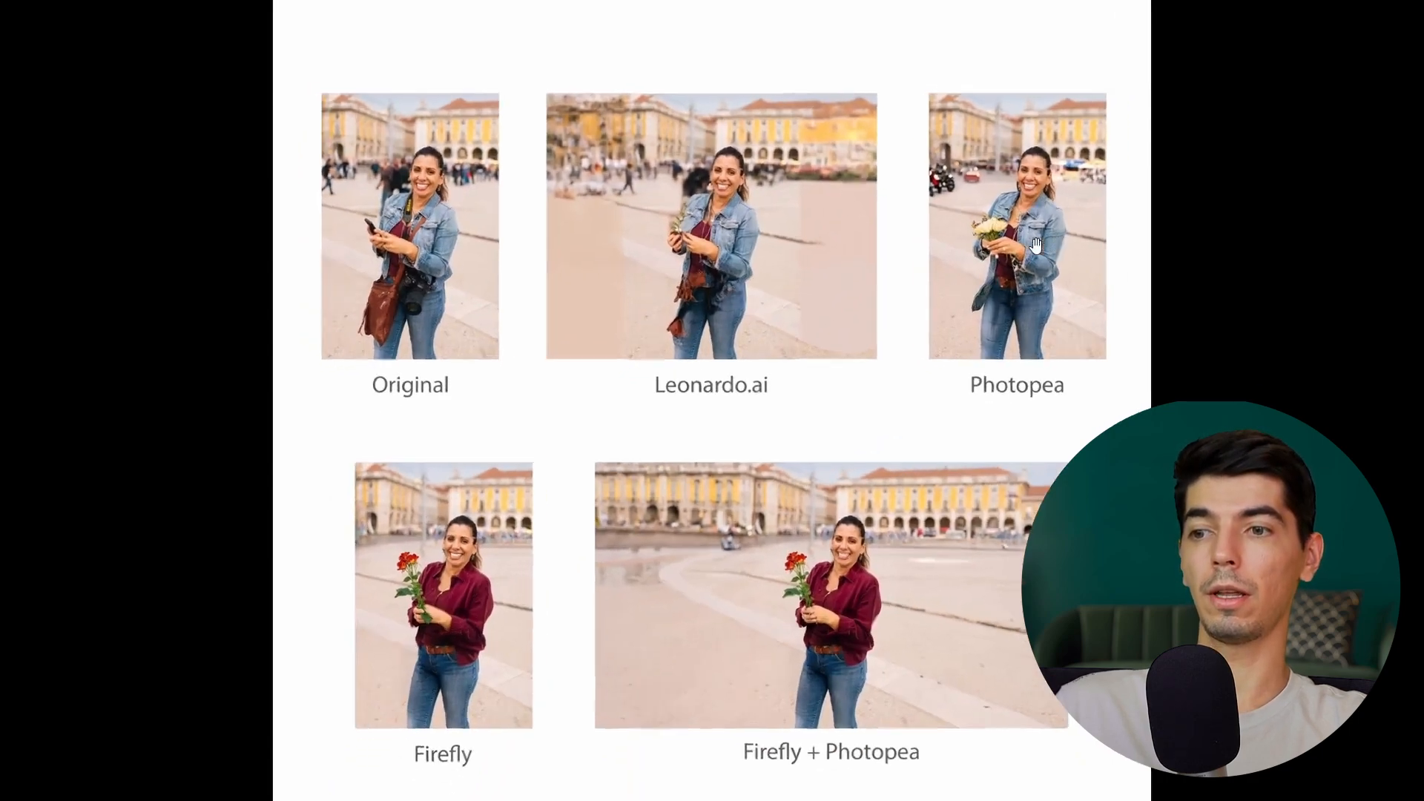
left_click_drag(1140, 264, 914, 318)
scroll(1057, 288, "up", 3)
scroll(1057, 288, "up", 3)
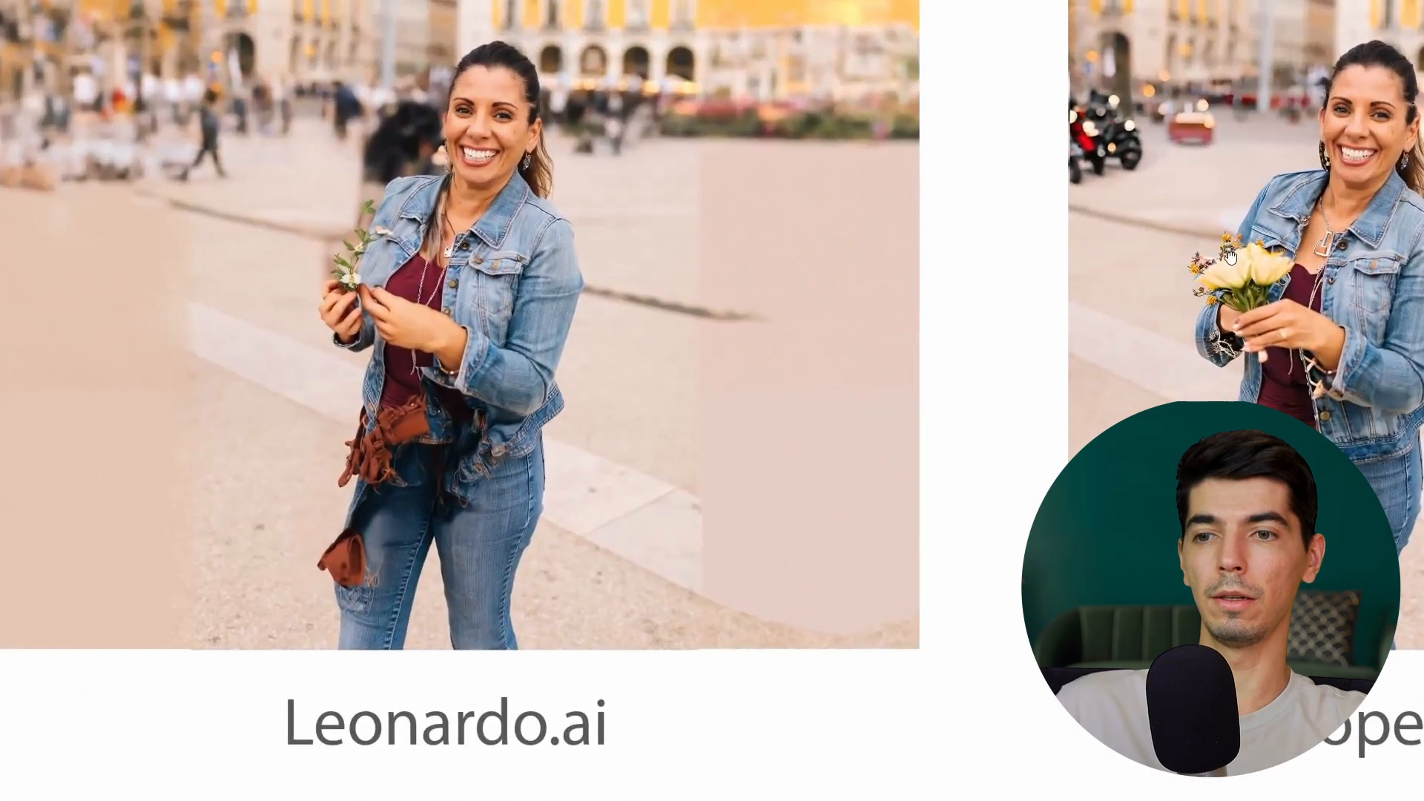
left_click_drag(1126, 257, 846, 294)
scroll(1096, 308, "up", 4)
left_click_drag(1096, 308, 960, 238)
scroll(964, 241, "down", 2)
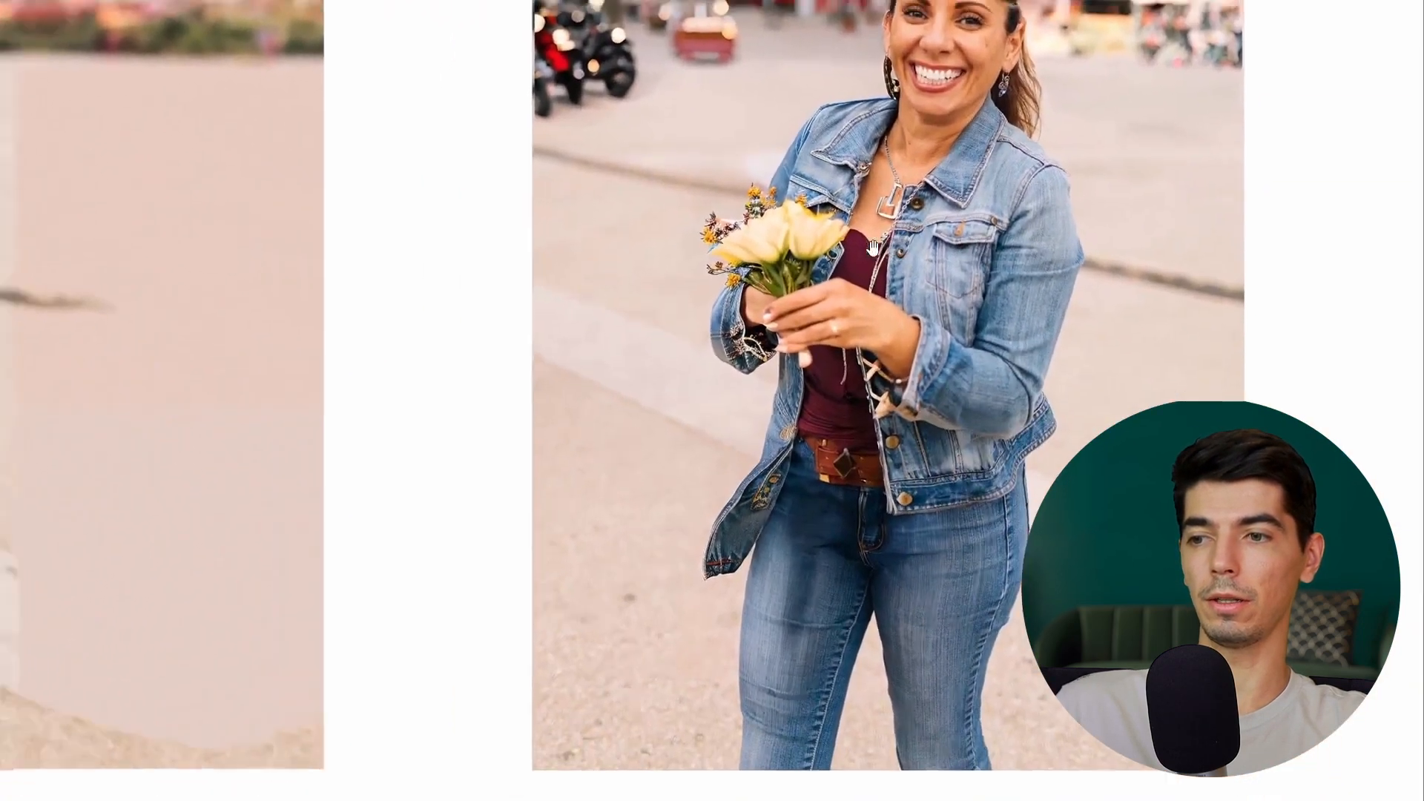
left_click_drag(972, 298, 1035, 294)
scroll(997, 248, "down", 3)
left_click_drag(997, 249, 1127, 327)
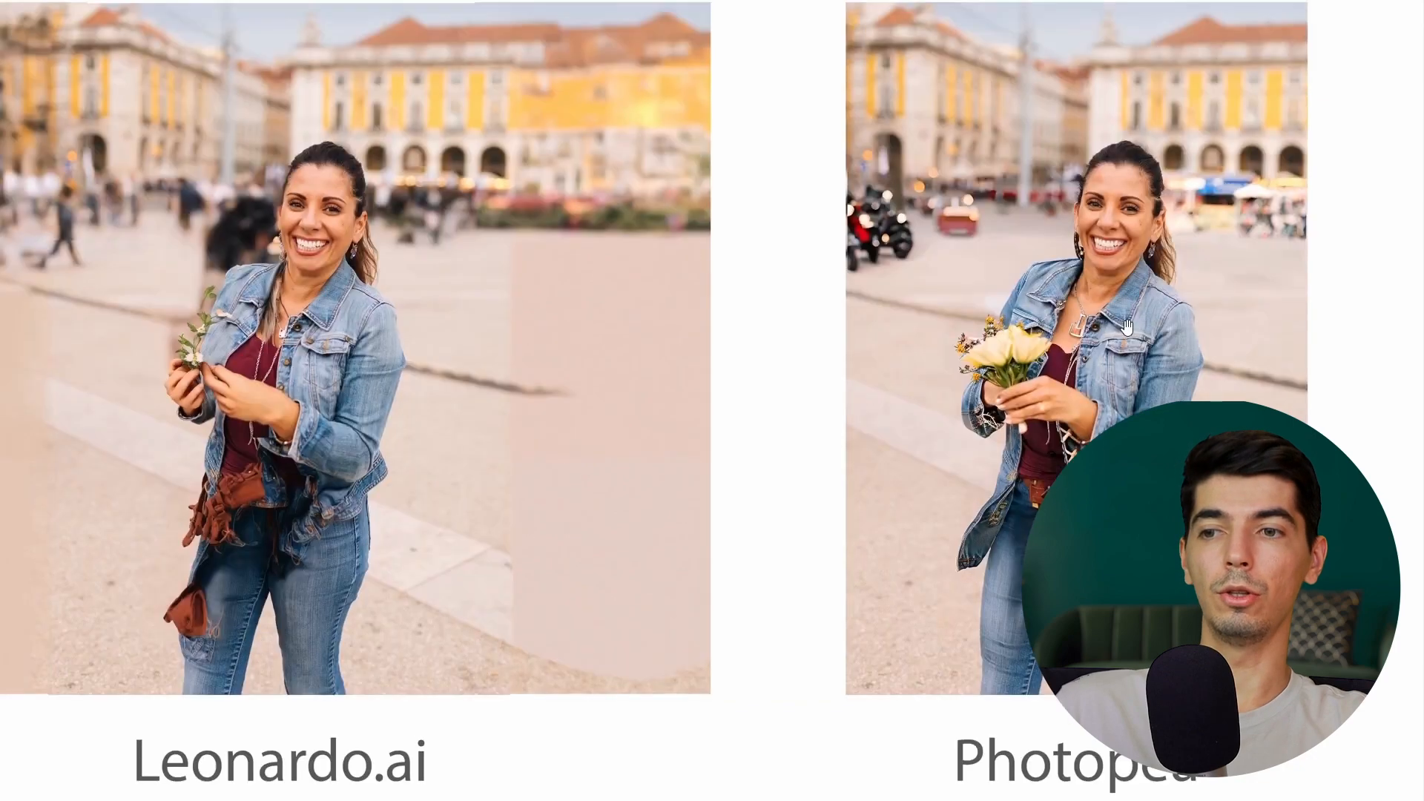